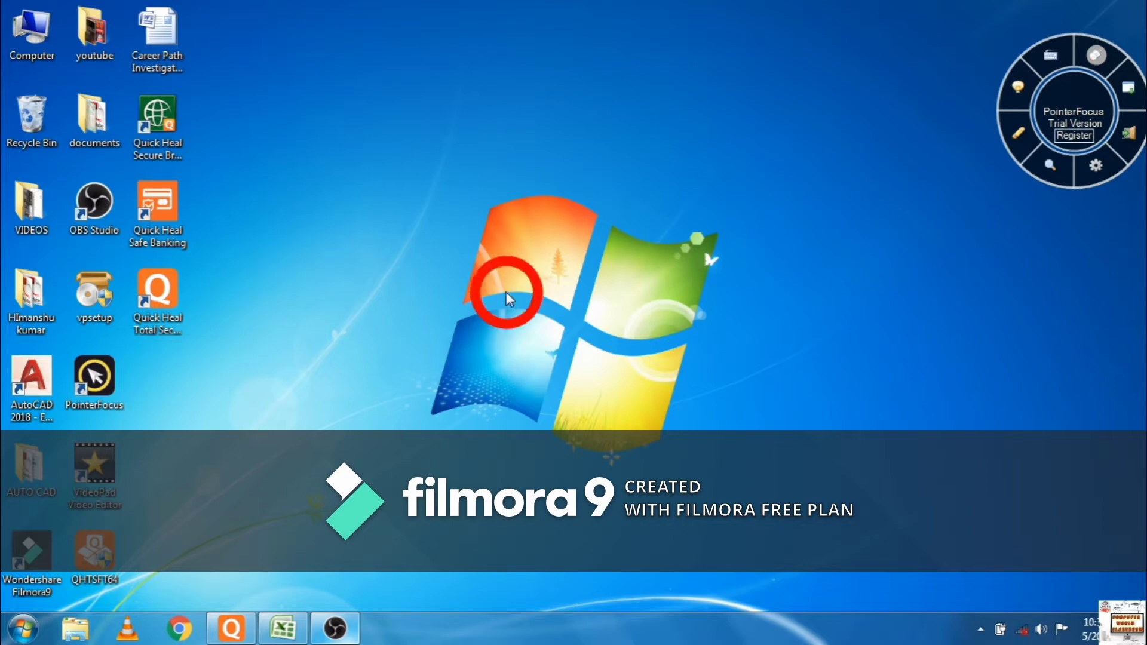
# - Refresh the desktop from its right-click menu
pyautogui.rightClick(507, 291)
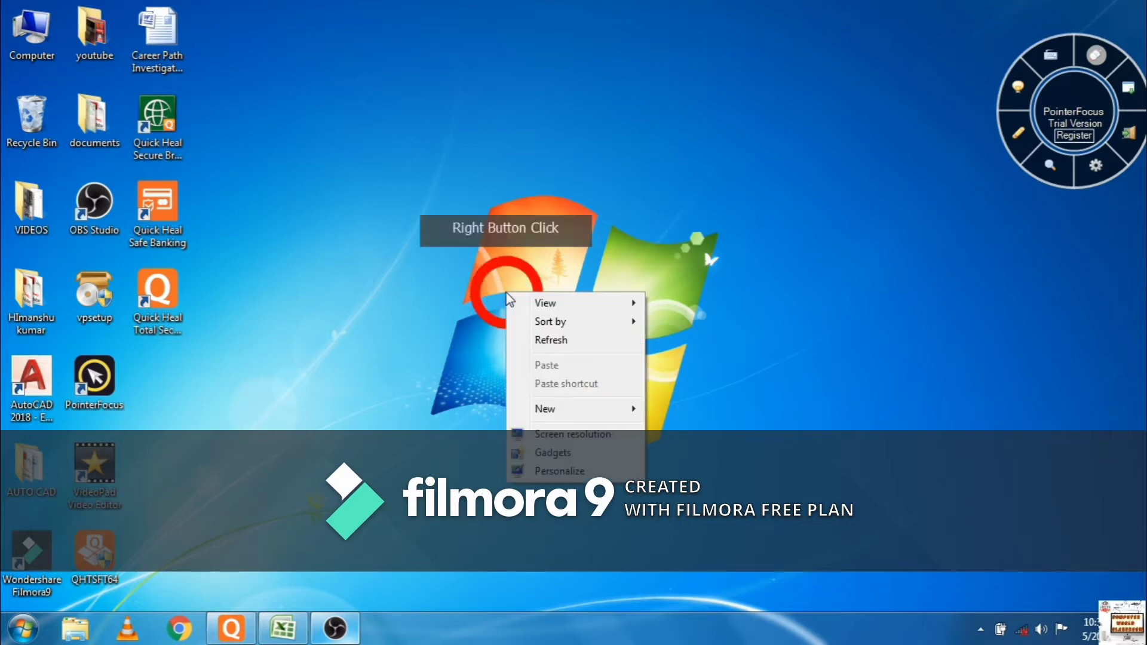
pyautogui.rightClick(543, 346)
pyautogui.rightClick(544, 346)
pyautogui.rightClick(576, 396)
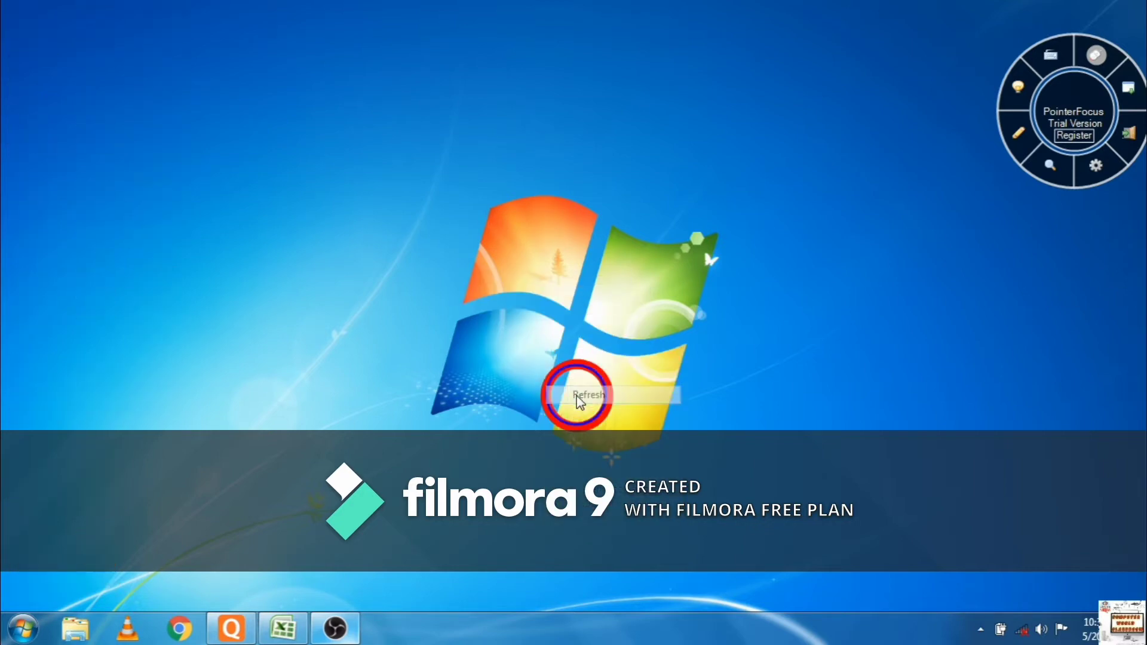
pyautogui.rightClick(576, 395)
pyautogui.rightClick(595, 441)
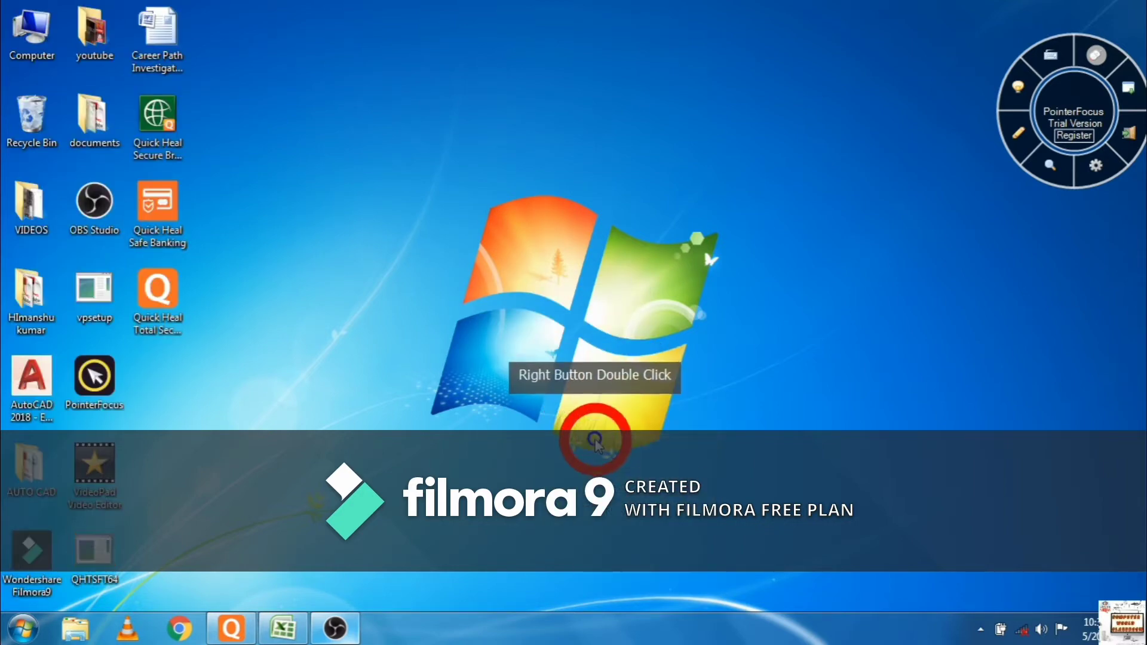
pyautogui.rightClick(596, 439)
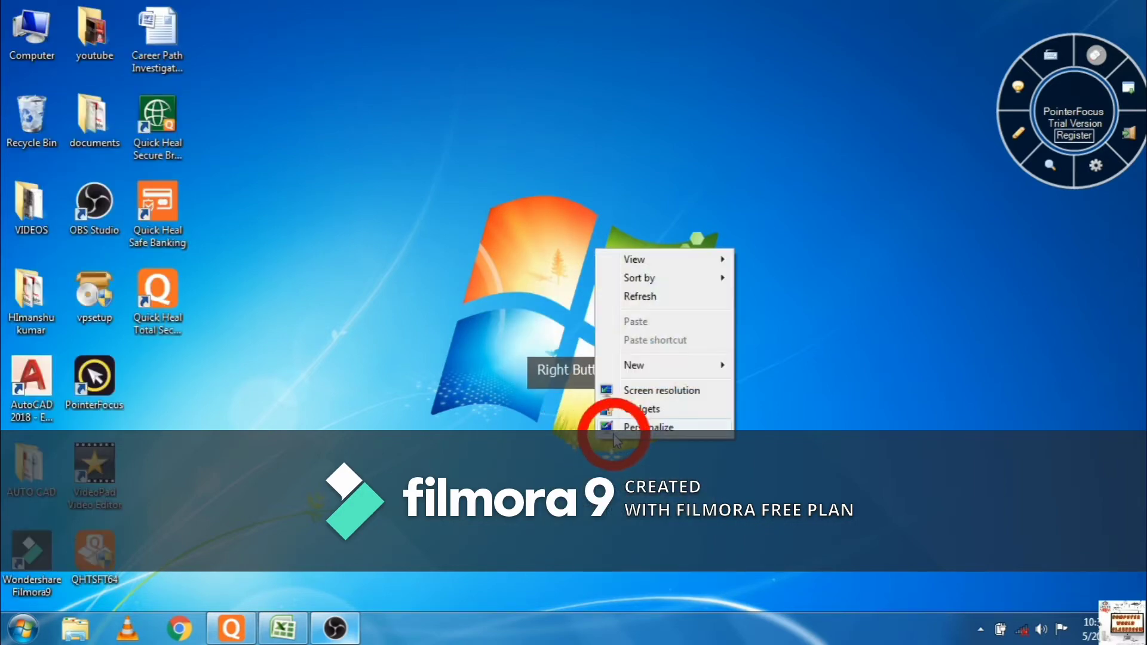
pyautogui.click(653, 297)
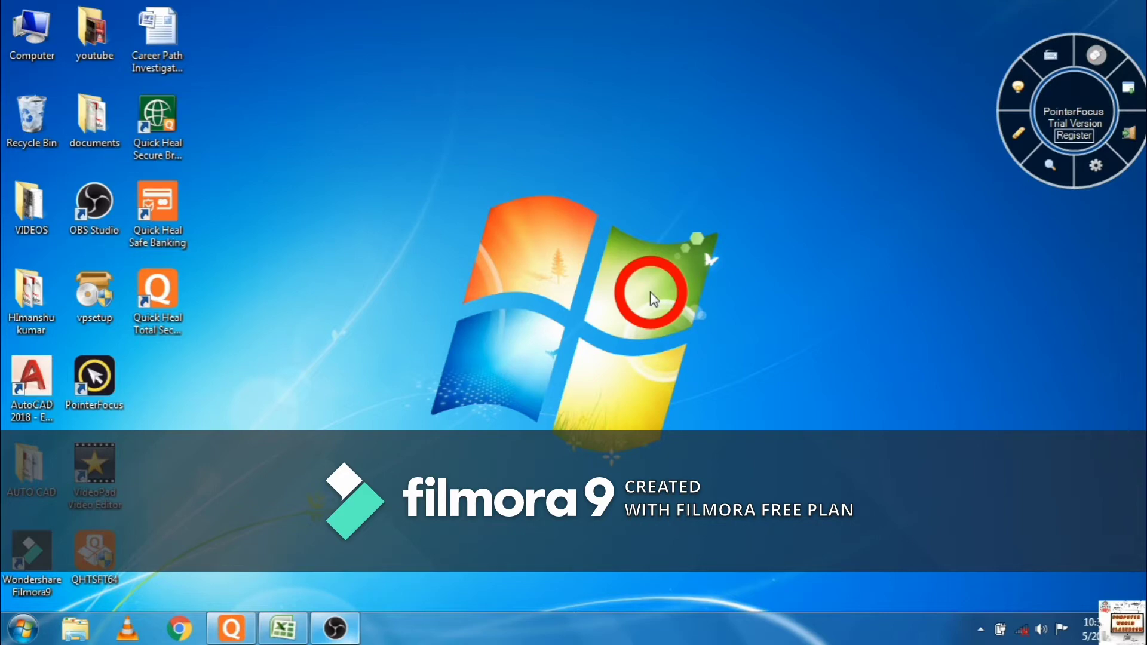
# - Refresh the desktop again, then switch to Excel's Book1 and select cell A6
pyautogui.rightClick(654, 300)
pyautogui.click(668, 342)
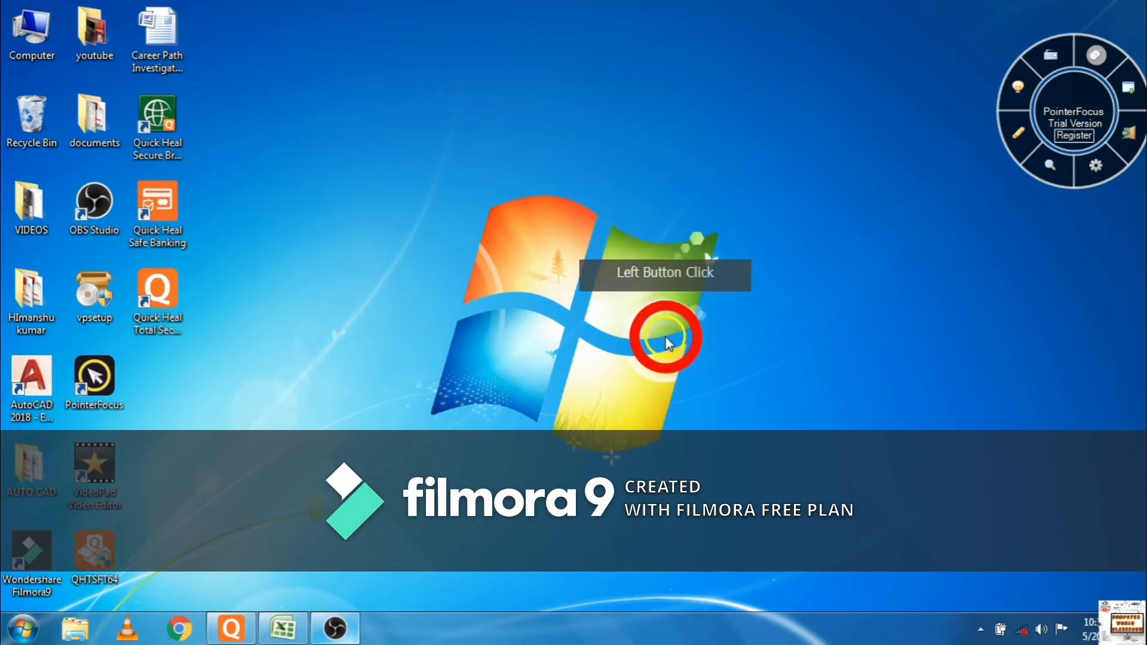
pyautogui.rightClick(669, 342)
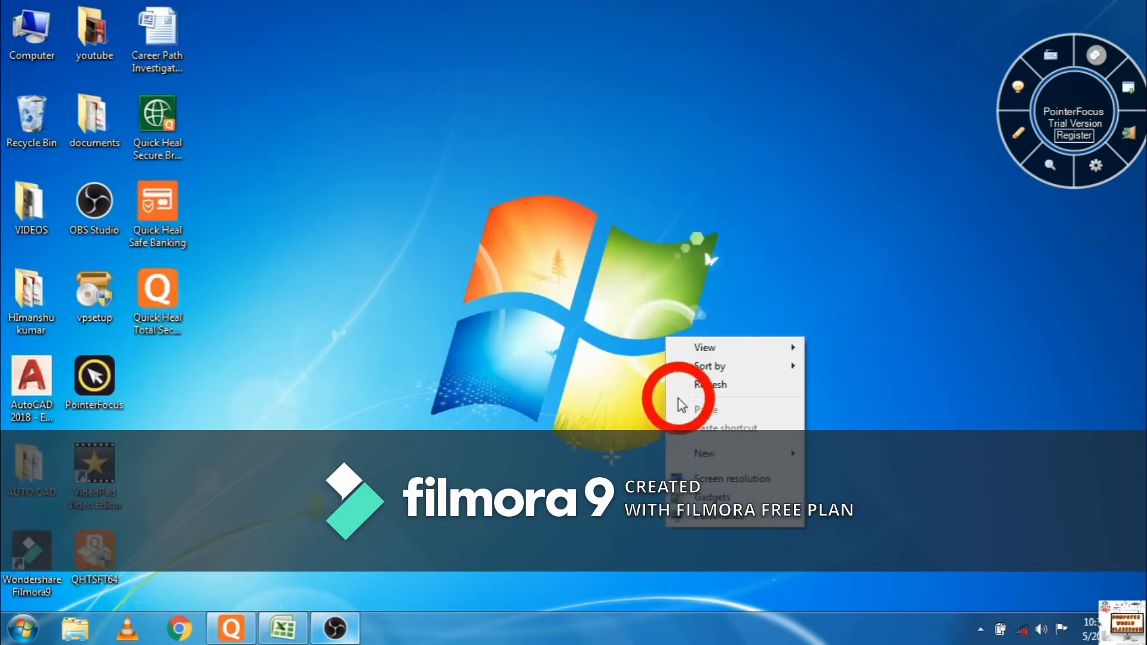
pyautogui.click(681, 384)
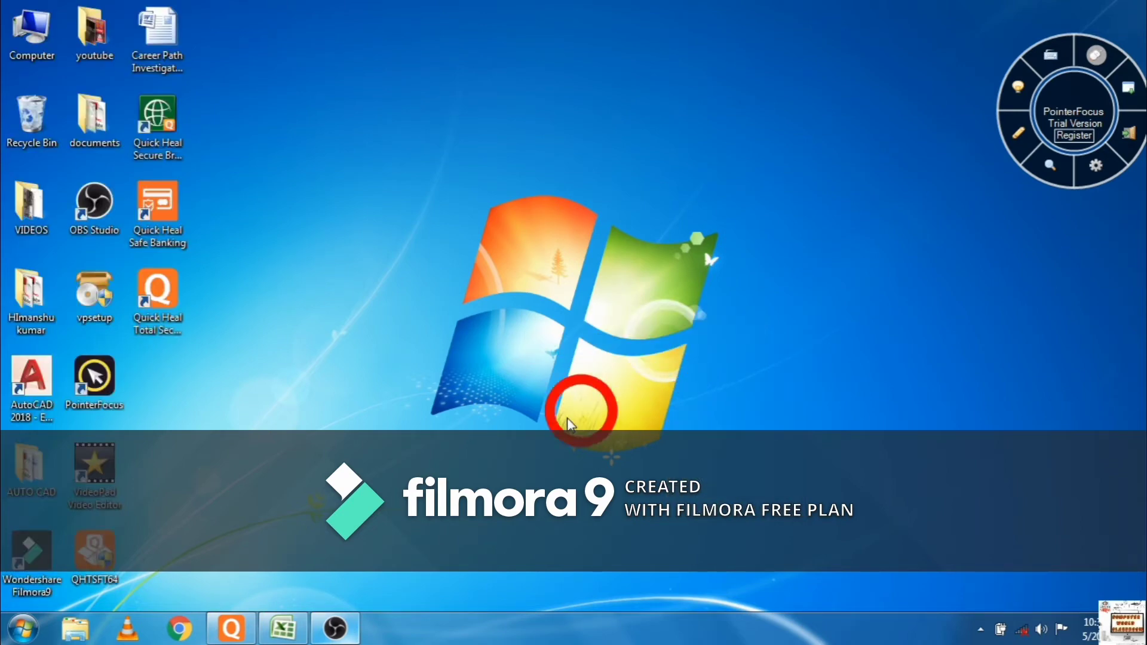
pyautogui.click(276, 631)
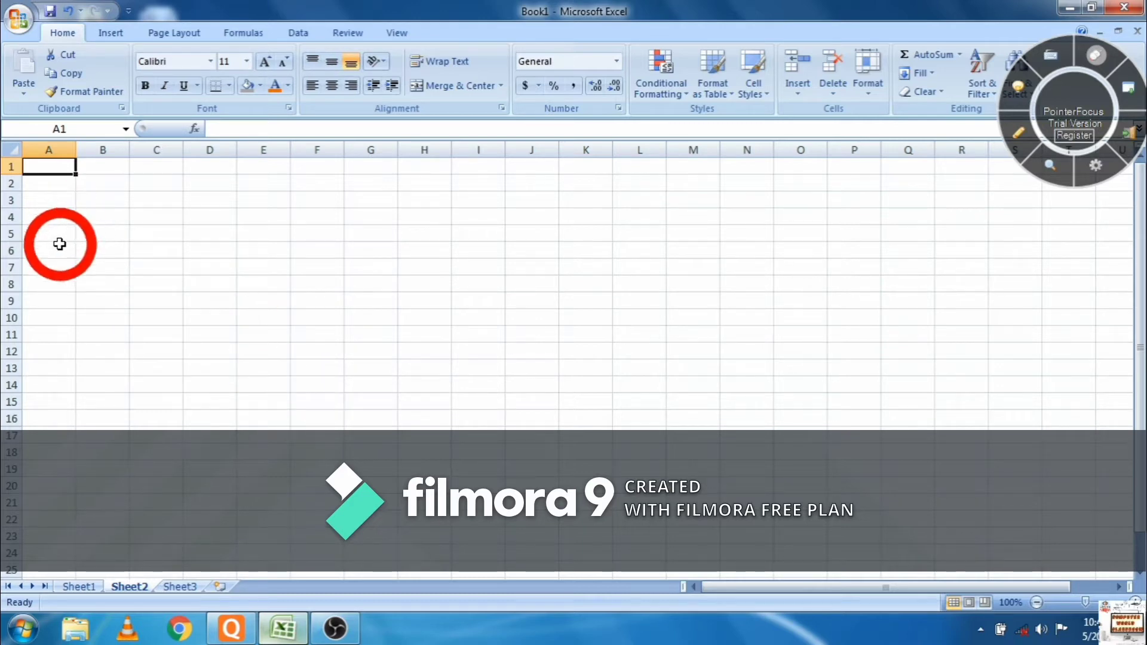
pyautogui.click(60, 251)
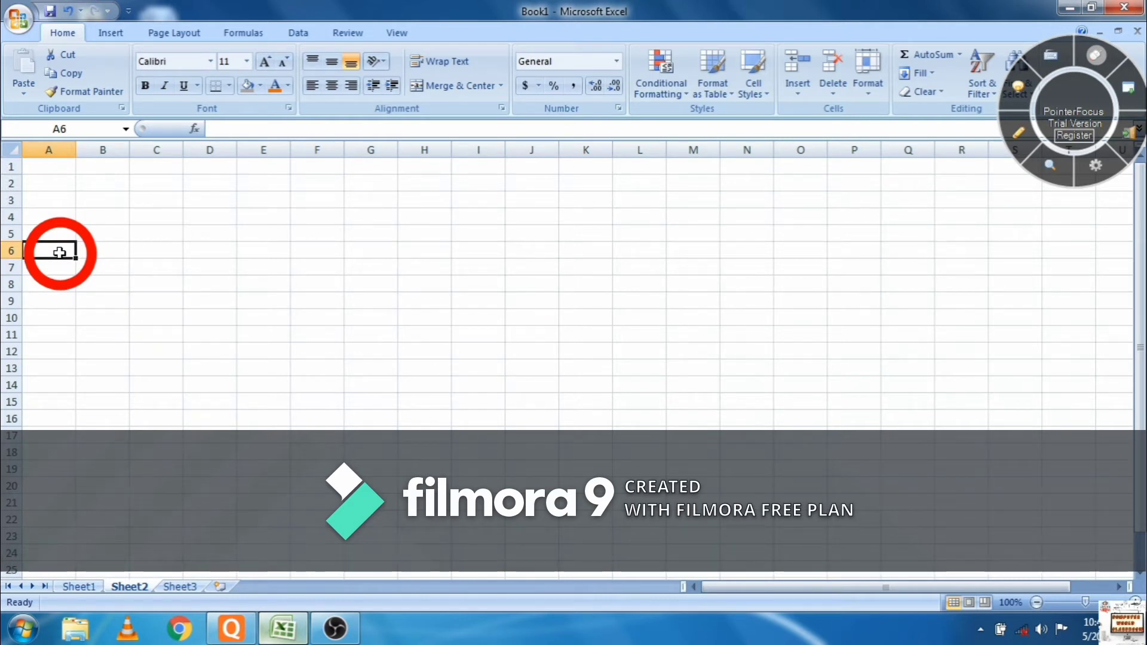
# - Enter the headings Sr. No. in A6 and Enrolment no. in B6
pyautogui.write('SR')
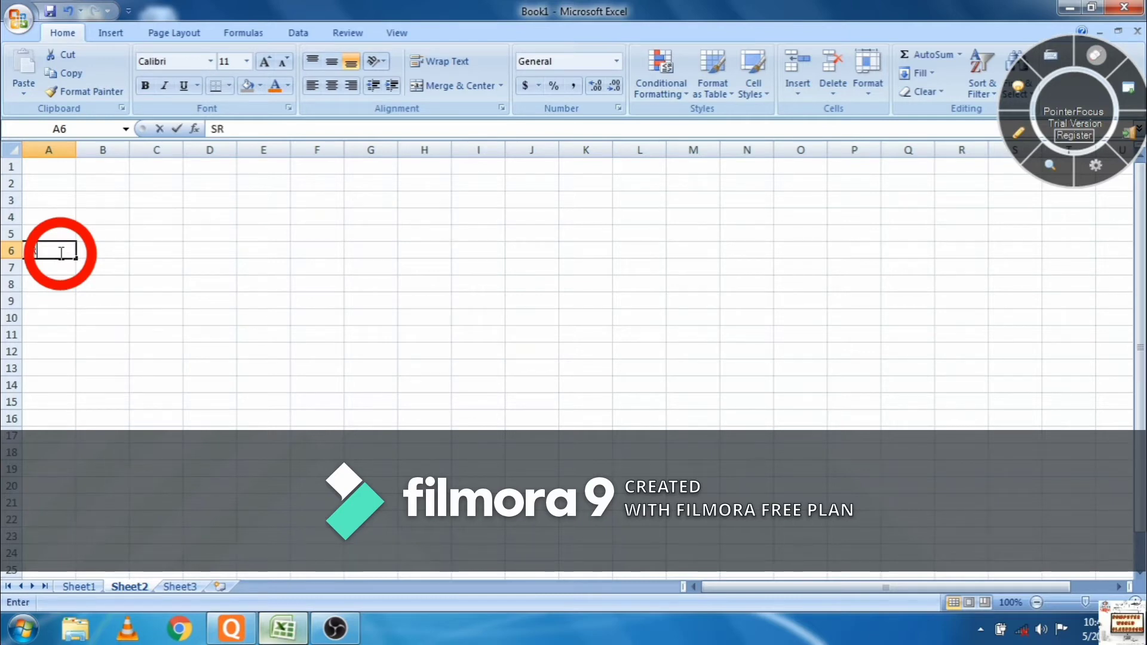
pyautogui.press('BackSpace')
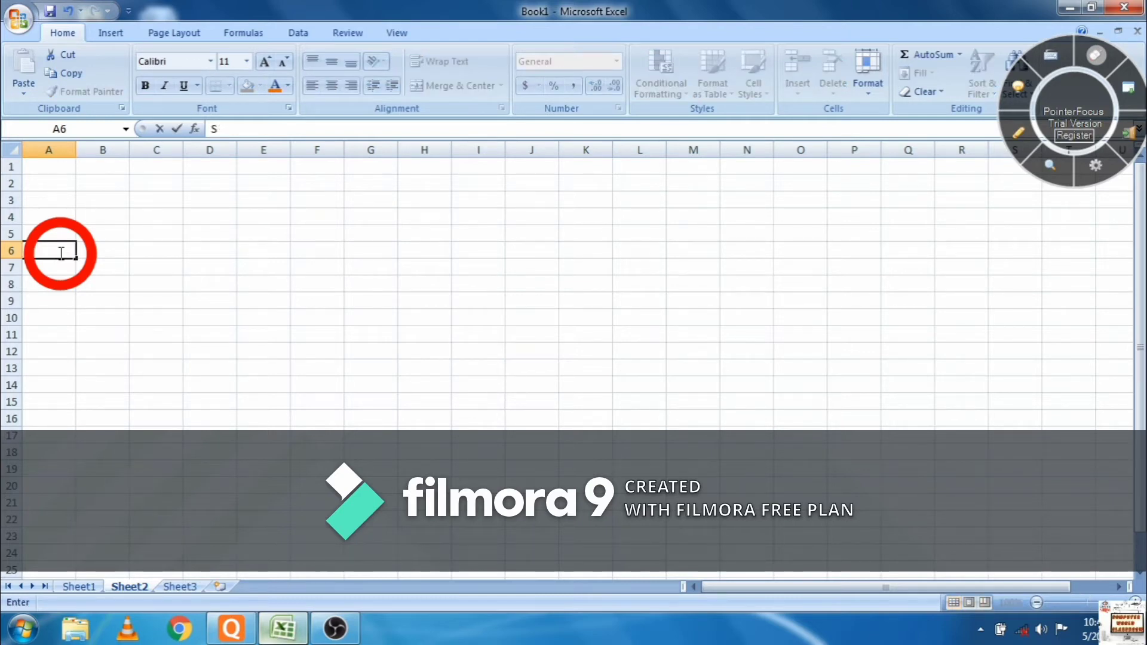
pyautogui.write('r. No.')
pyautogui.press('Tab')
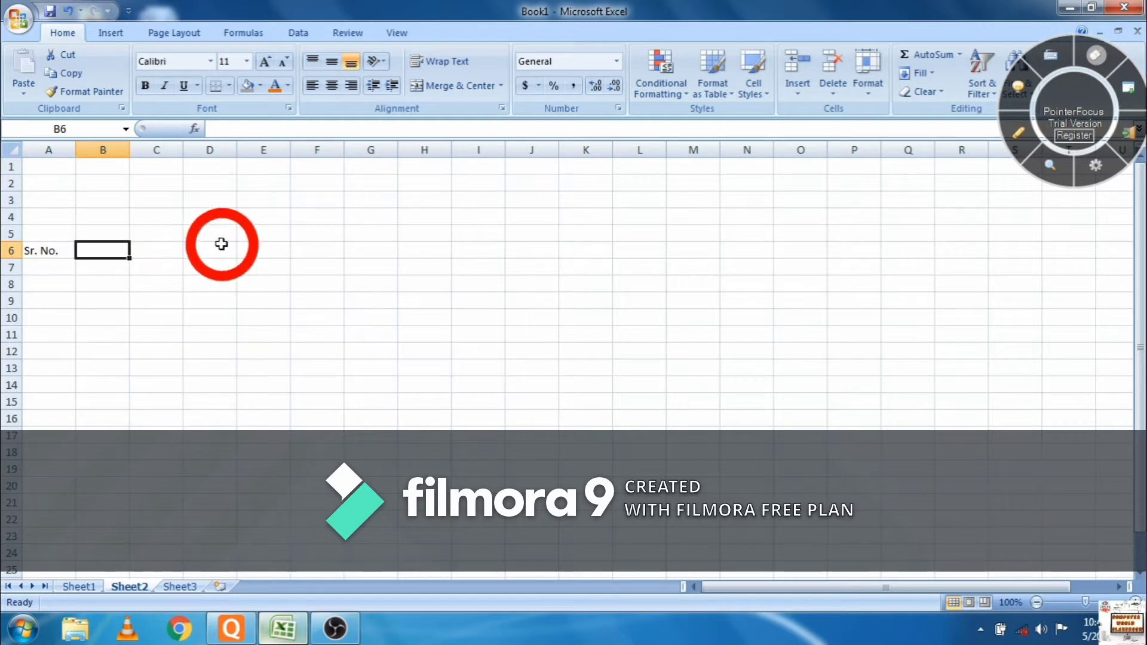
pyautogui.write('en')
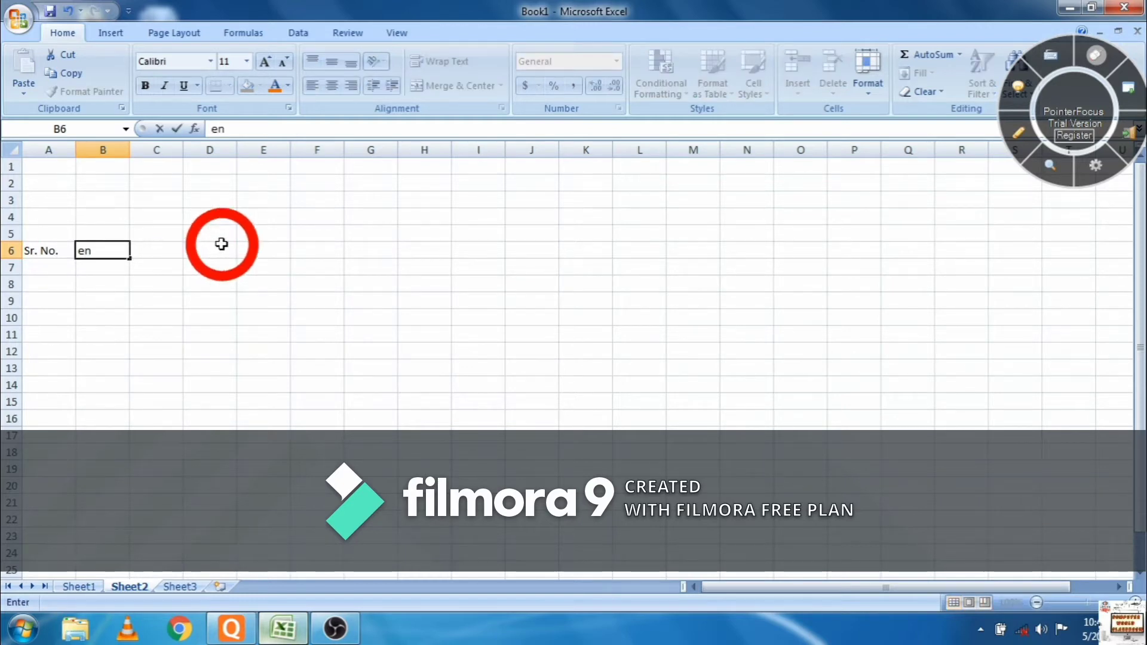
pyautogui.press('BackSpace')
pyautogui.press('BackSpace')
pyautogui.write('Enrolment ')
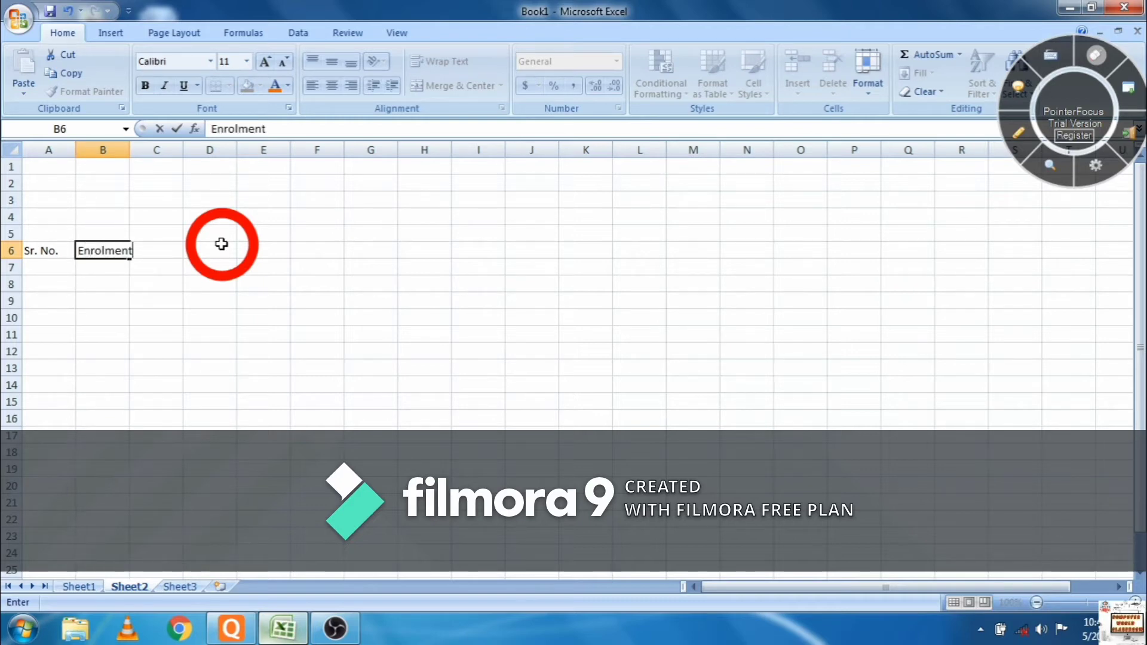
pyautogui.write('num')
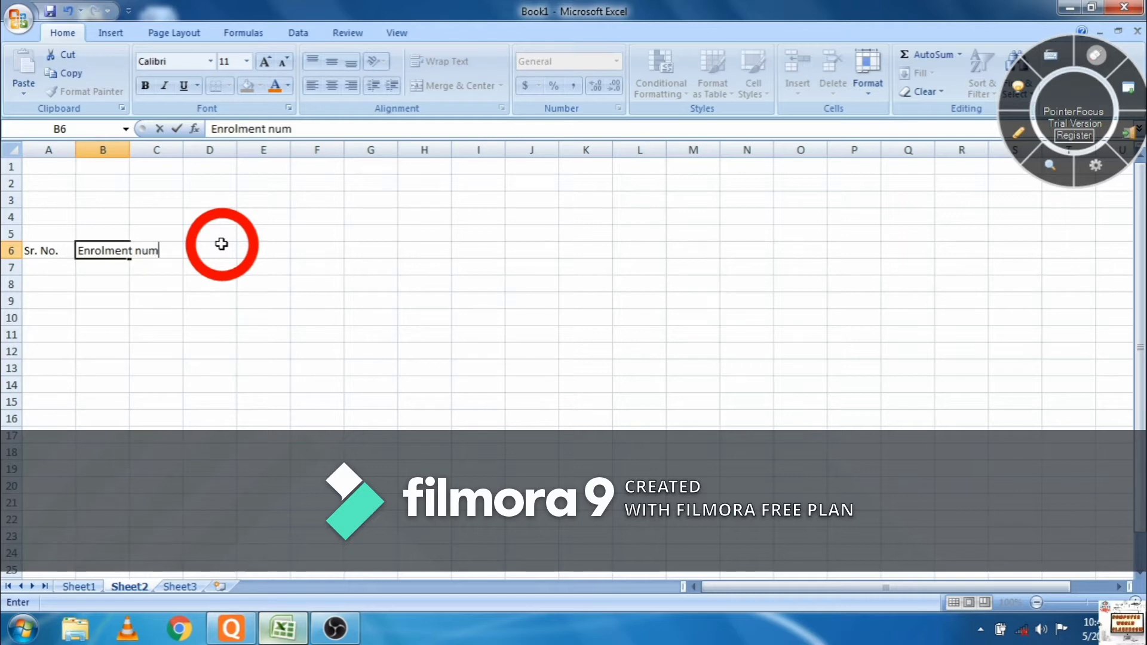
pyautogui.press('BackSpace')
pyautogui.press('BackSpace')
pyautogui.write('o.')
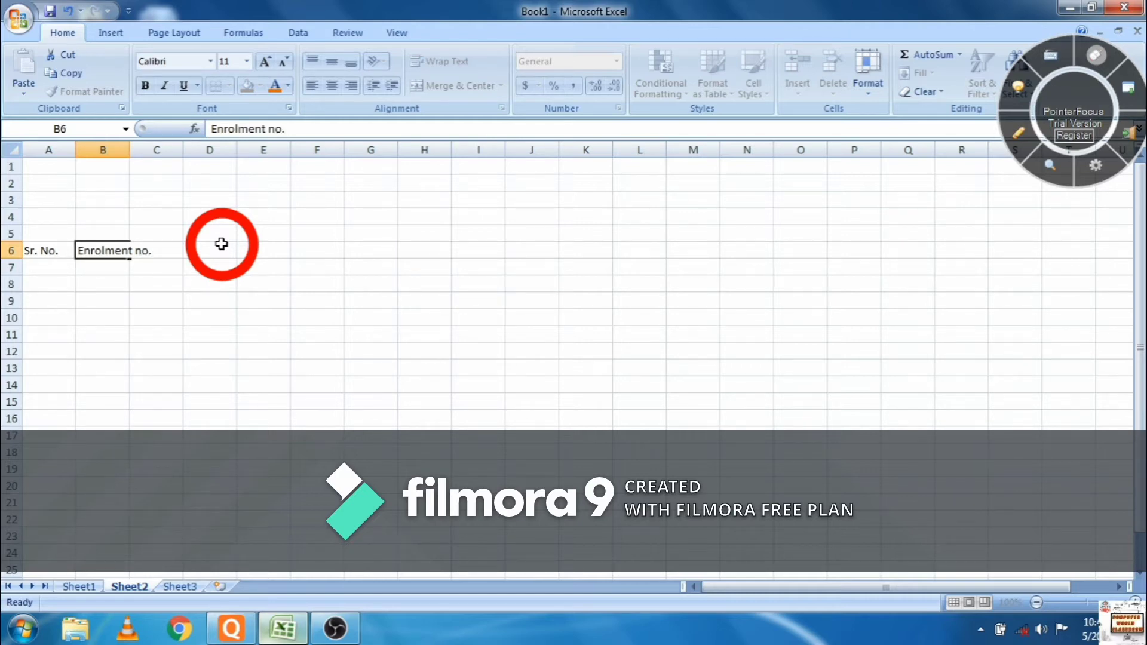
pyautogui.press('Tab')
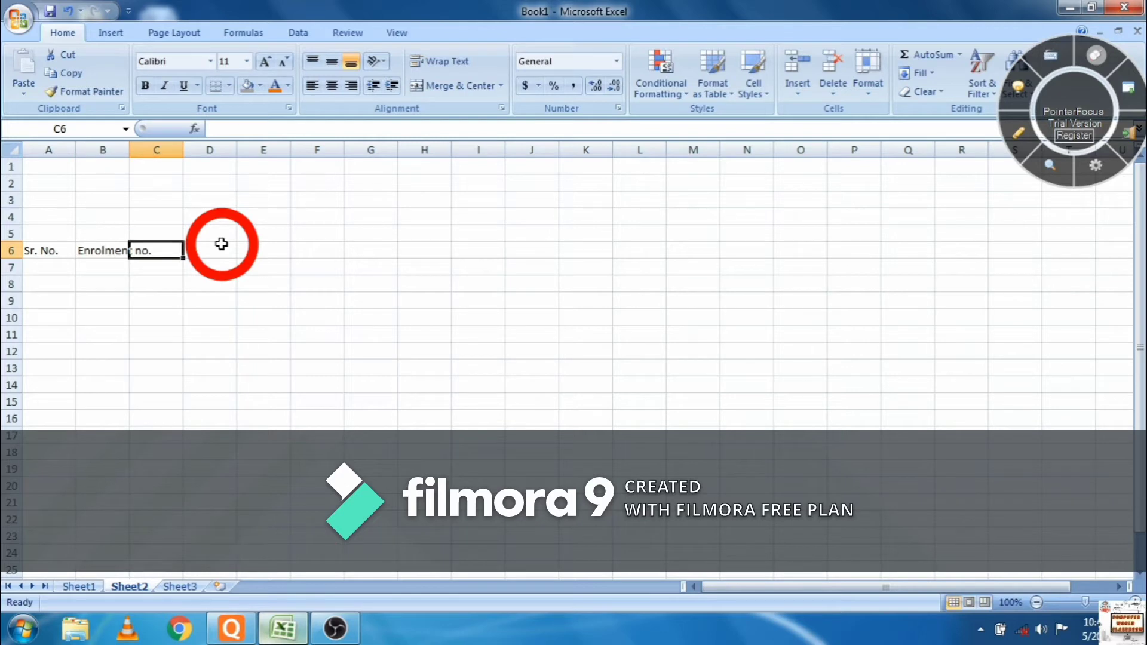
# - Add Student Name, Father's Name and Contect no. in C6:E6, then dismiss the trial popup
pyautogui.write('S')
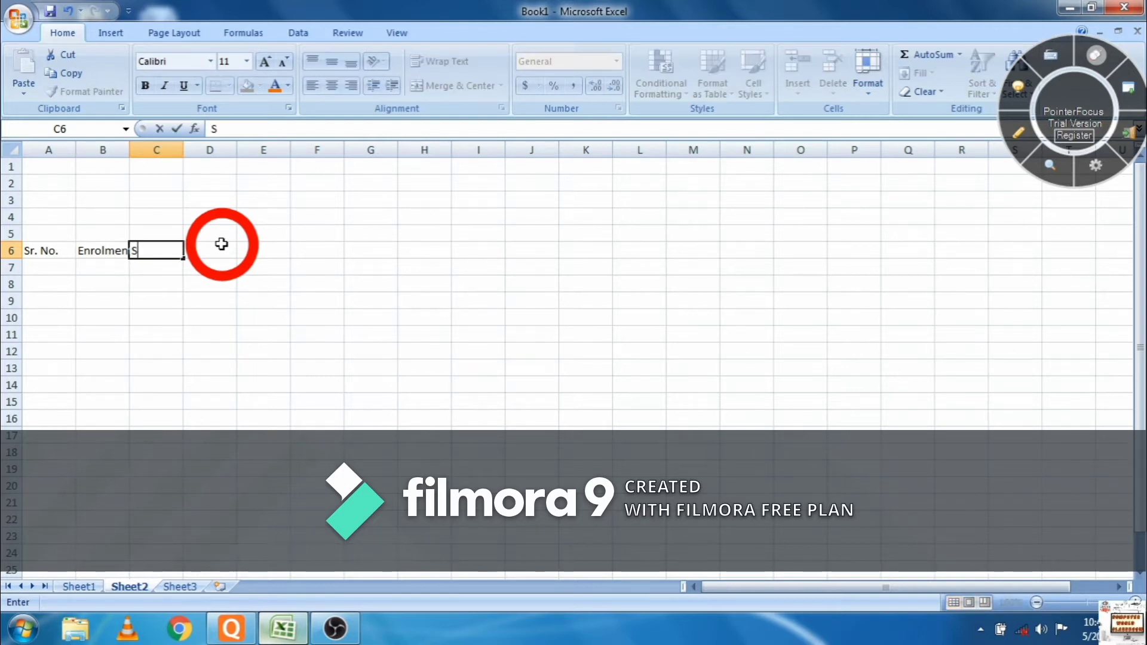
pyautogui.write('tudent')
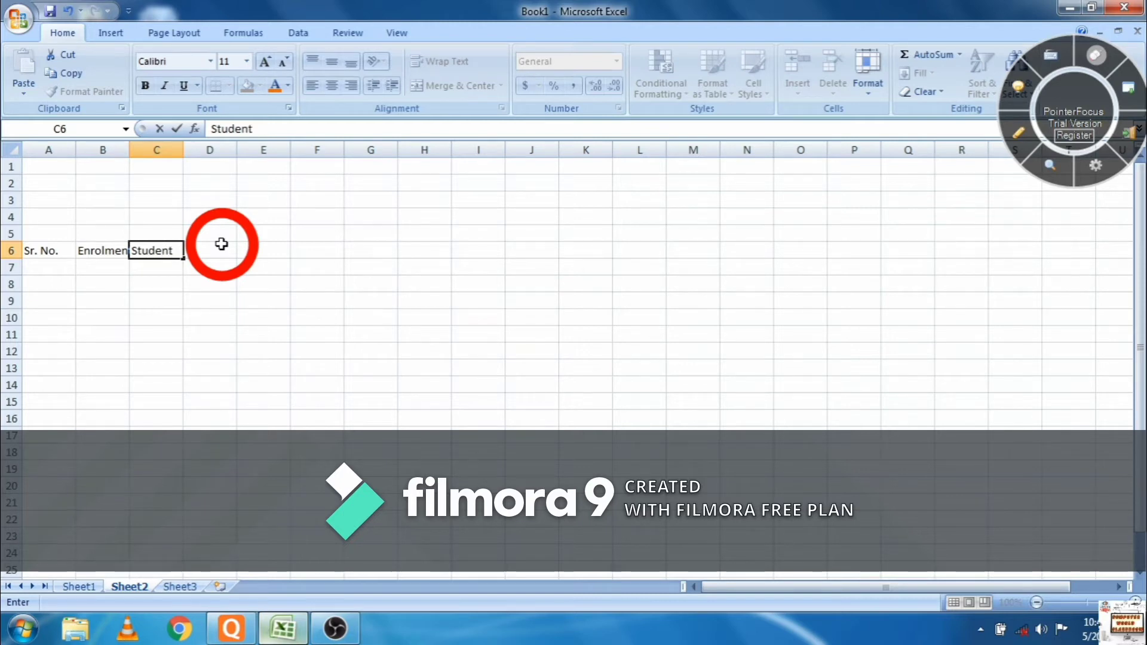
pyautogui.write(' Name')
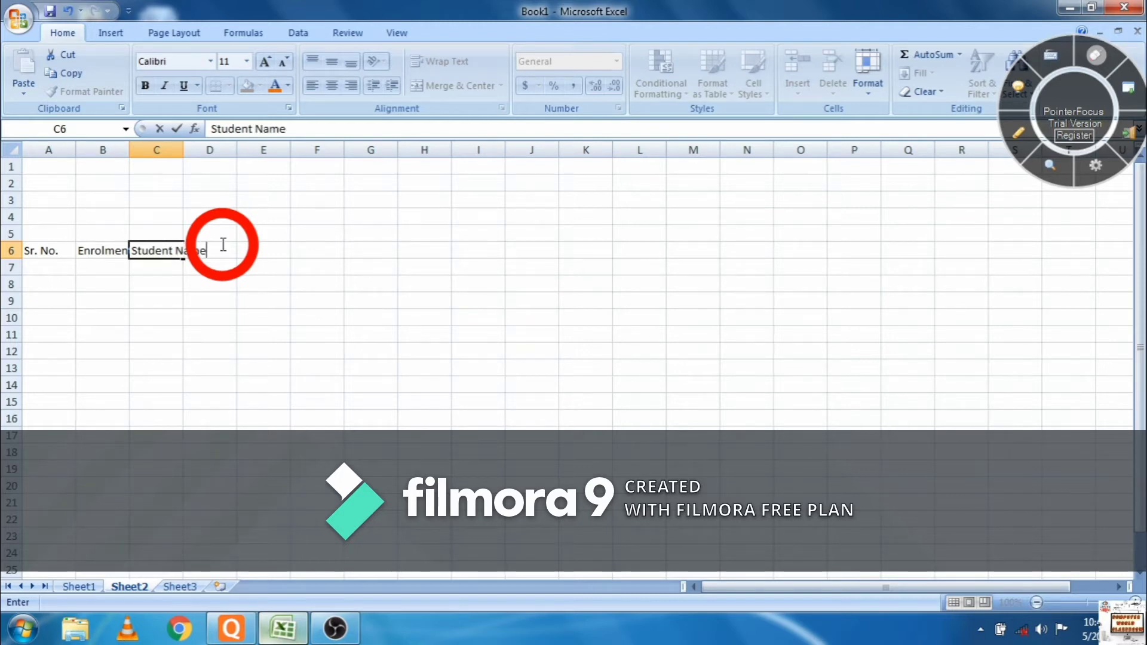
pyautogui.click(222, 244)
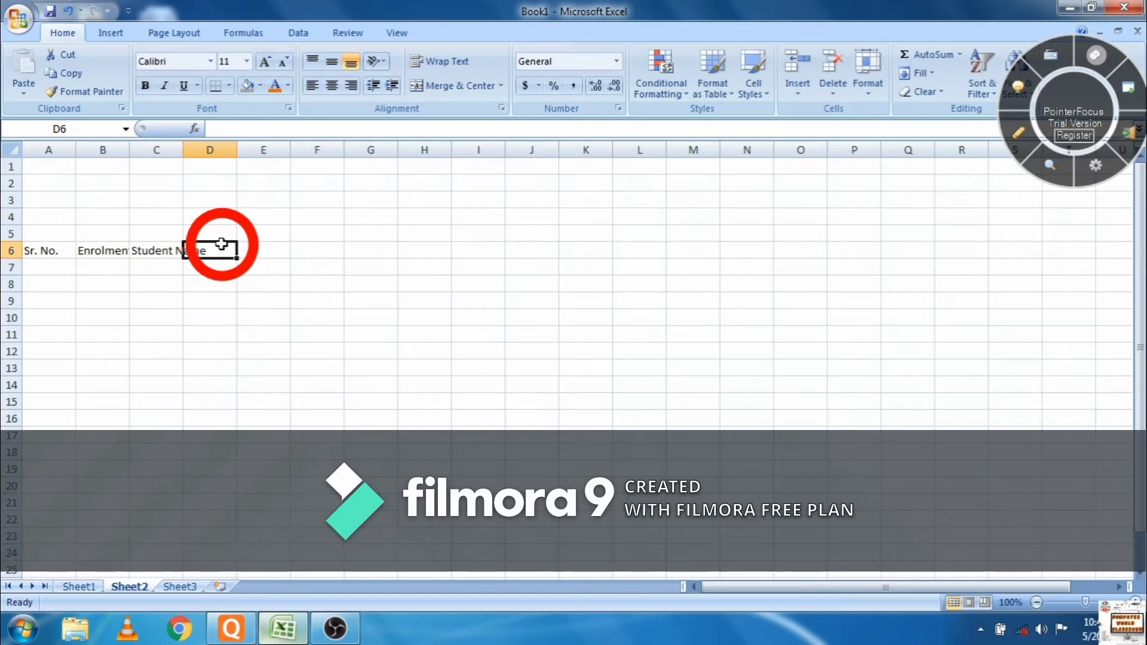
pyautogui.write('Fate')
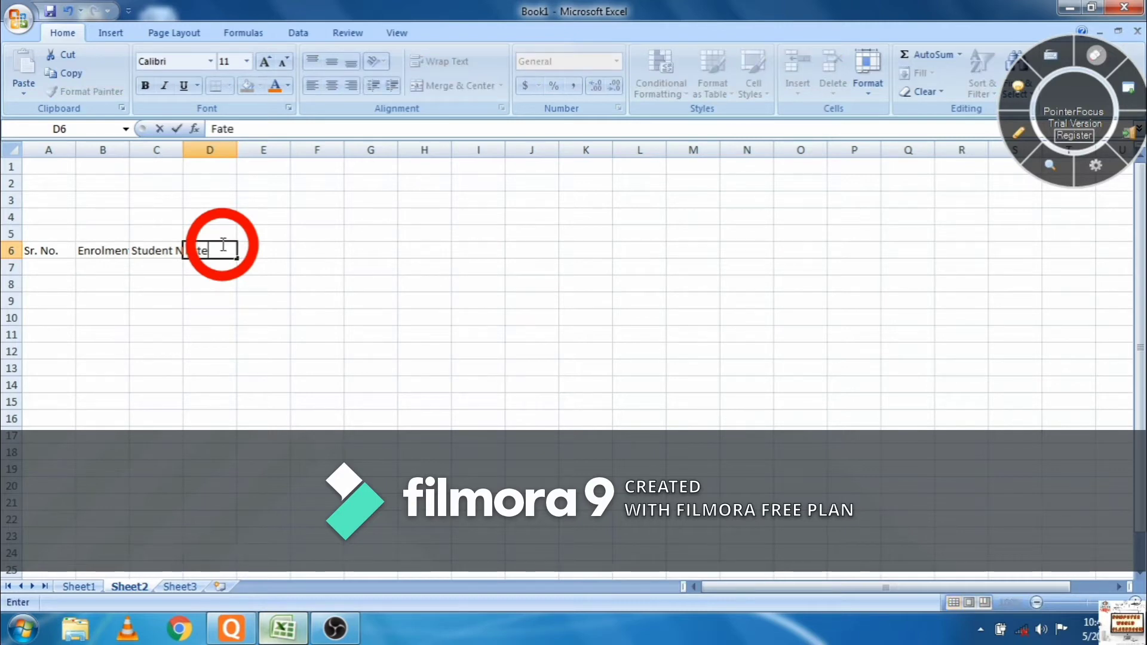
pyautogui.write('nr')
pyautogui.press('BackSpace')
pyautogui.press('BackSpace')
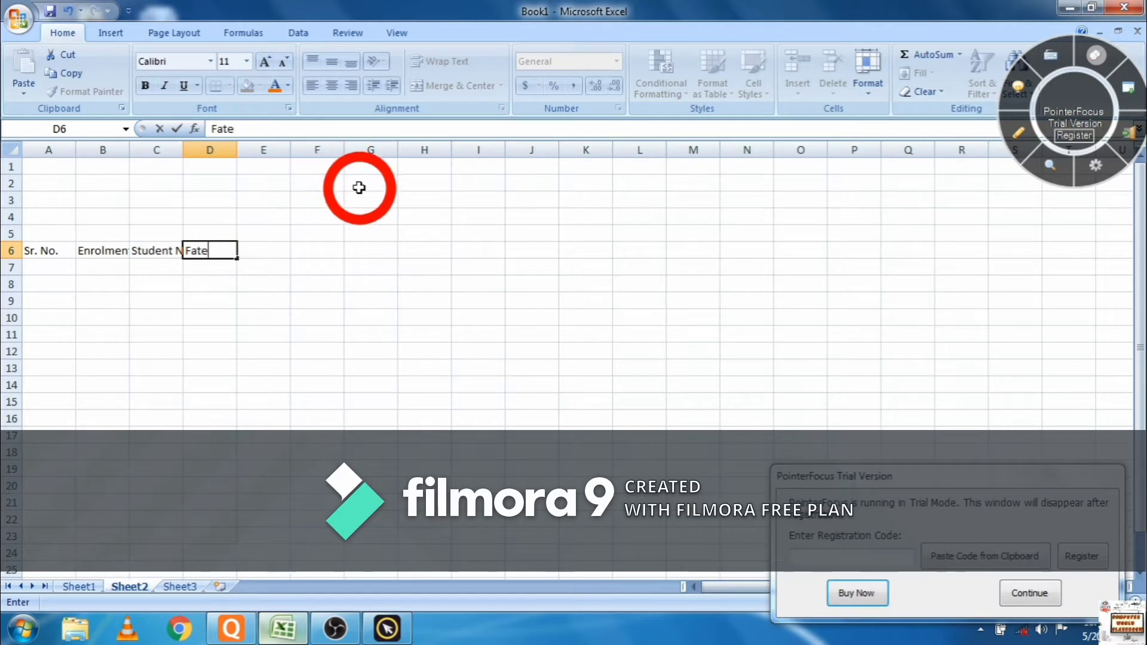
pyautogui.press('BackSpace')
pyautogui.write("her's Na")
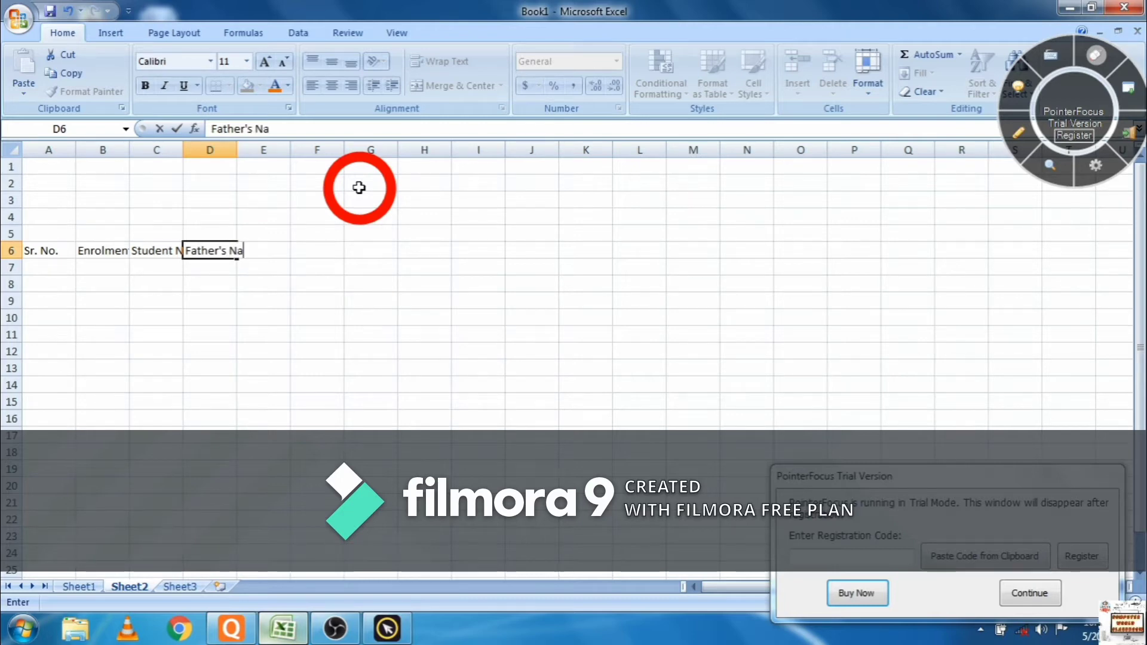
pyautogui.write('me')
pyautogui.press('Tab')
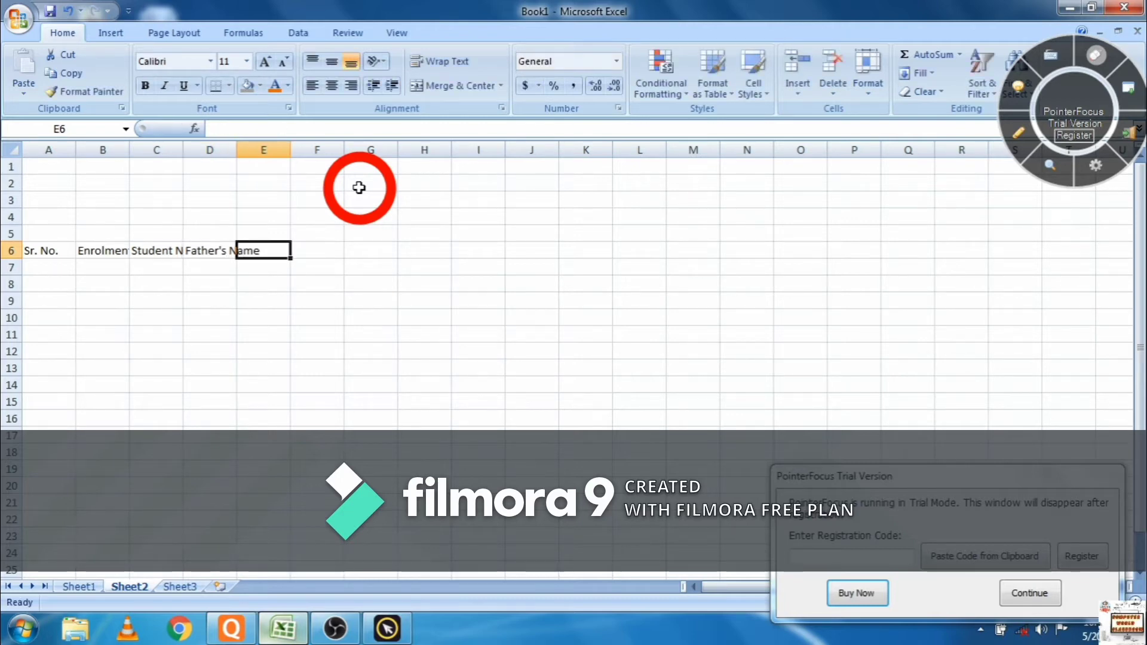
pyautogui.write('Co')
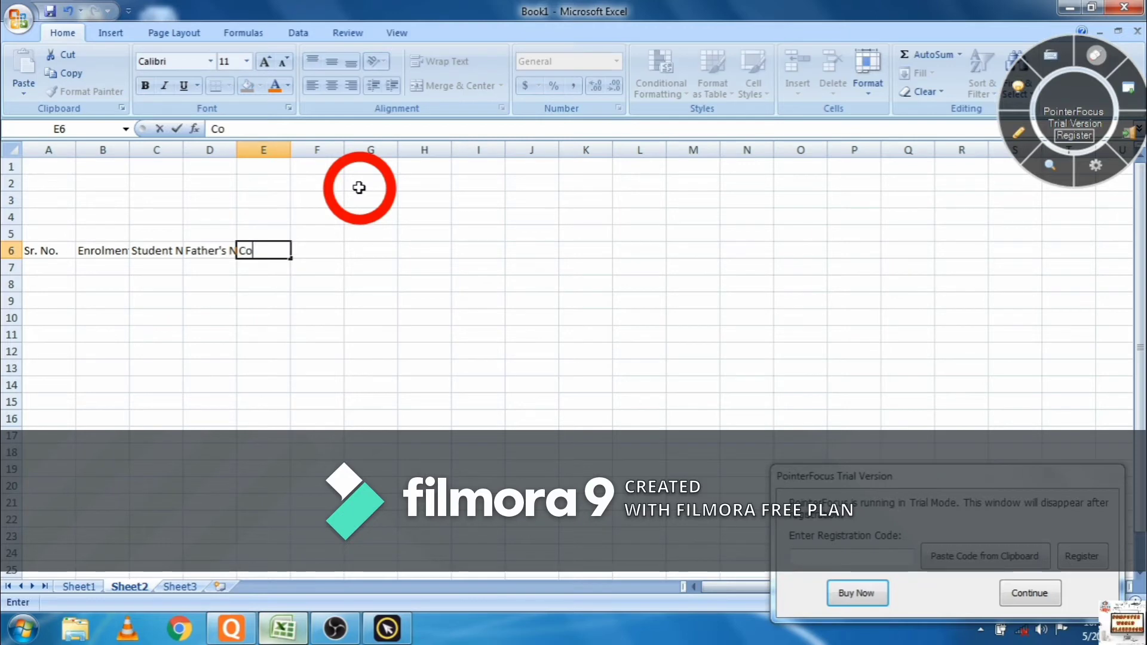
pyautogui.write('ntec t n')
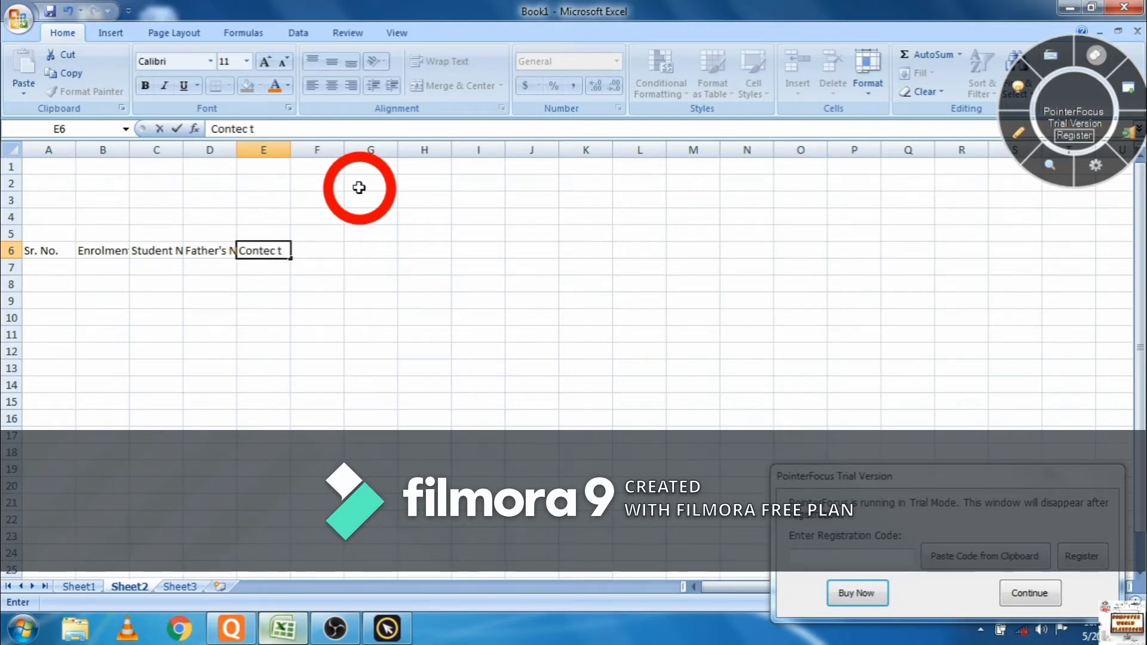
pyautogui.write('o.')
pyautogui.press('Tab')
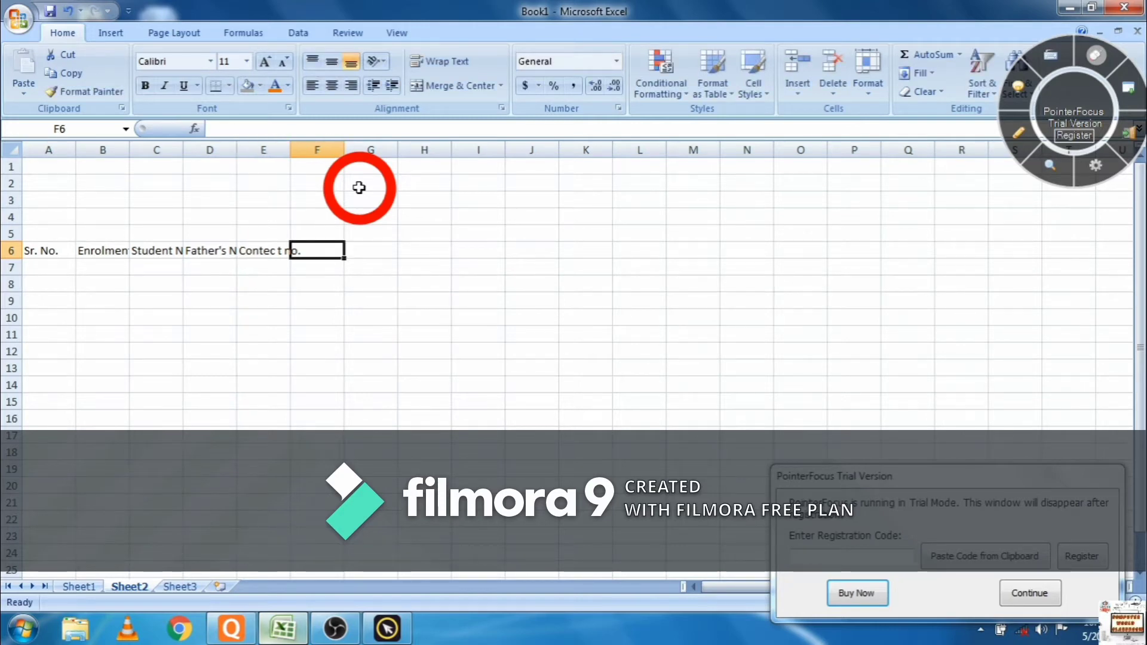
pyautogui.click(1042, 595)
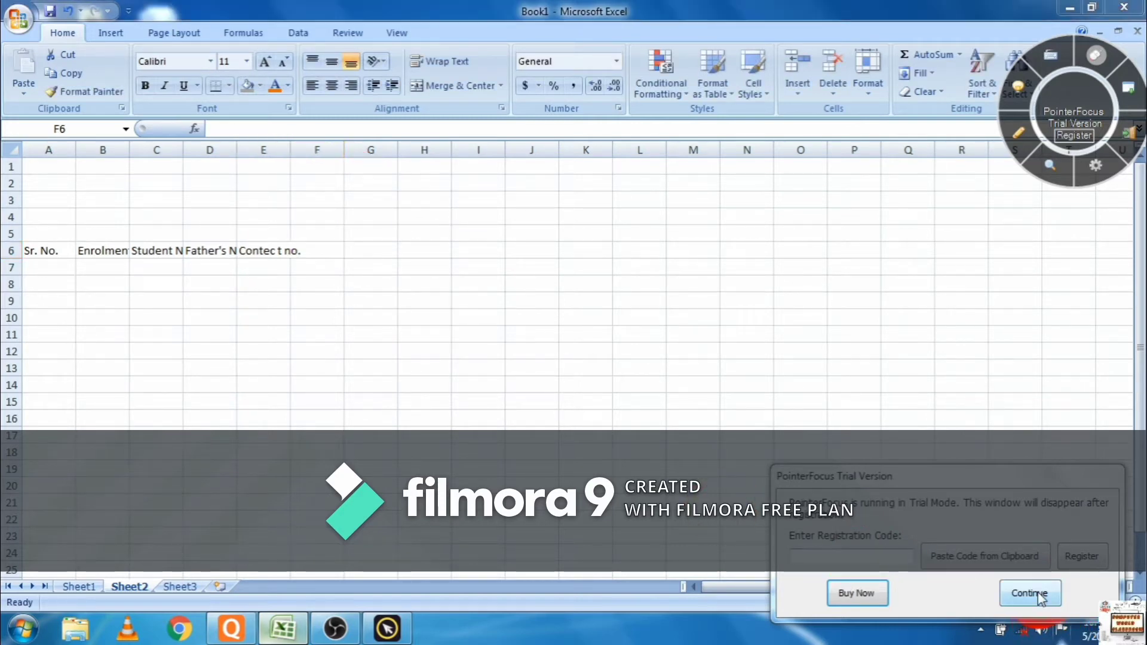
pyautogui.click(1041, 595)
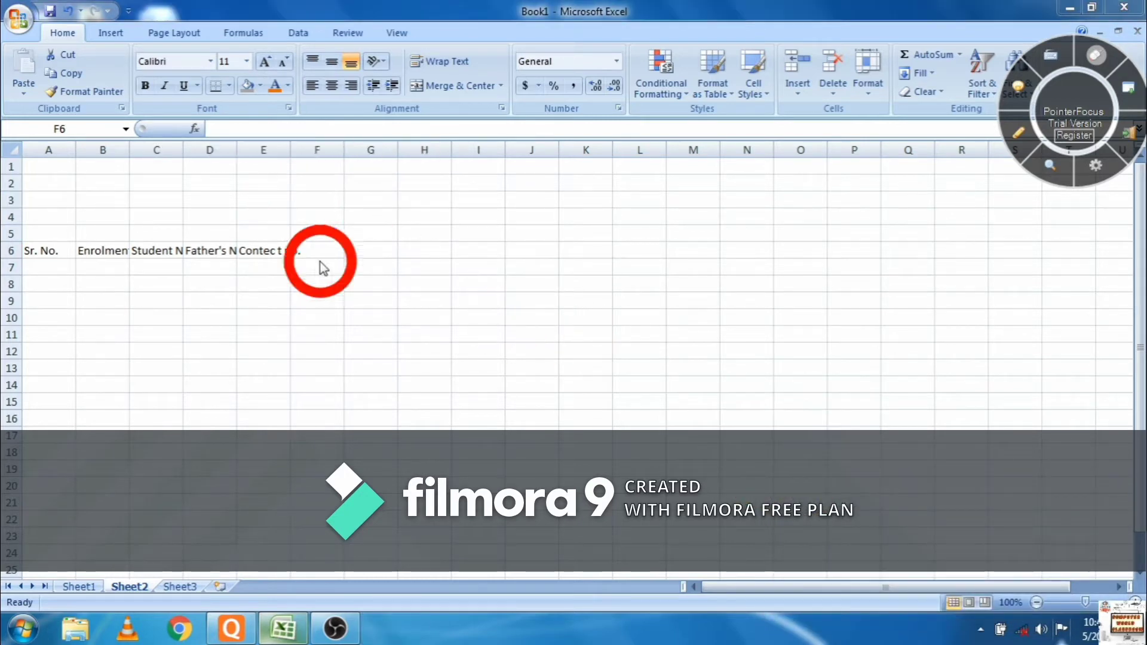
# - Label F6 as Date and F7 as Days
pyautogui.click(335, 252)
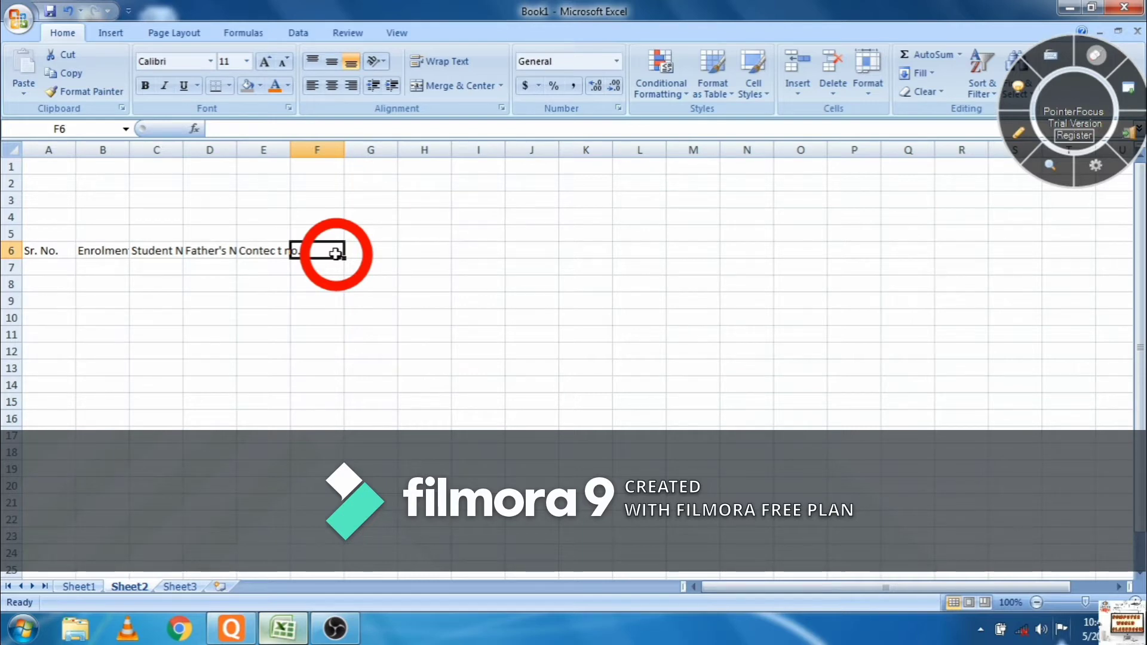
pyautogui.write('Date')
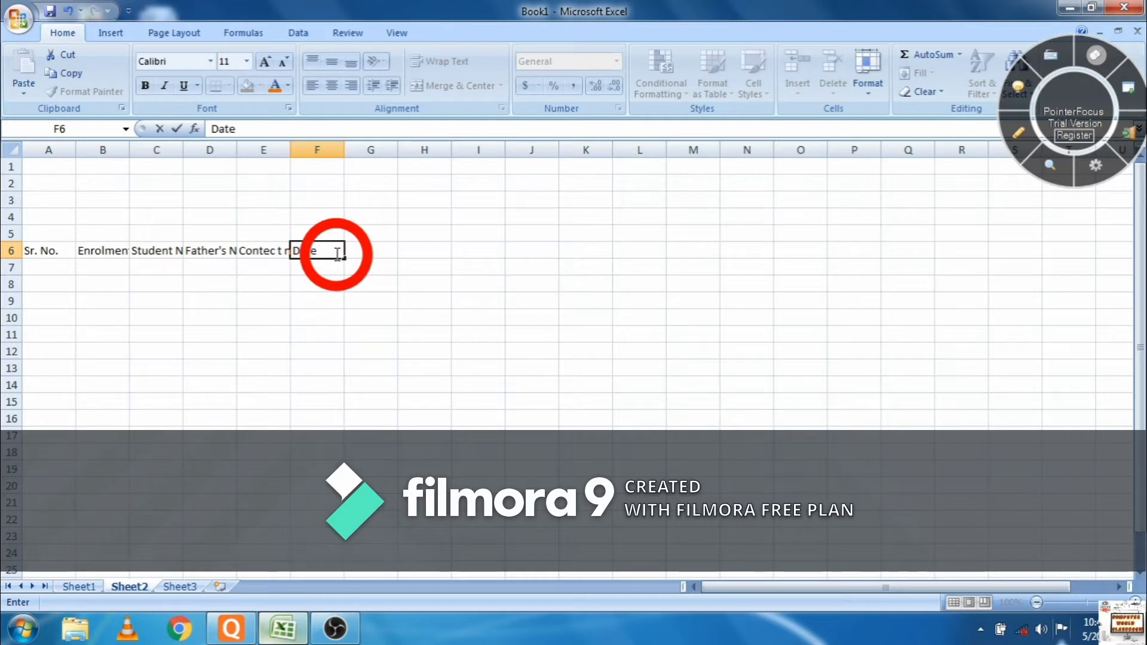
pyautogui.press('Return')
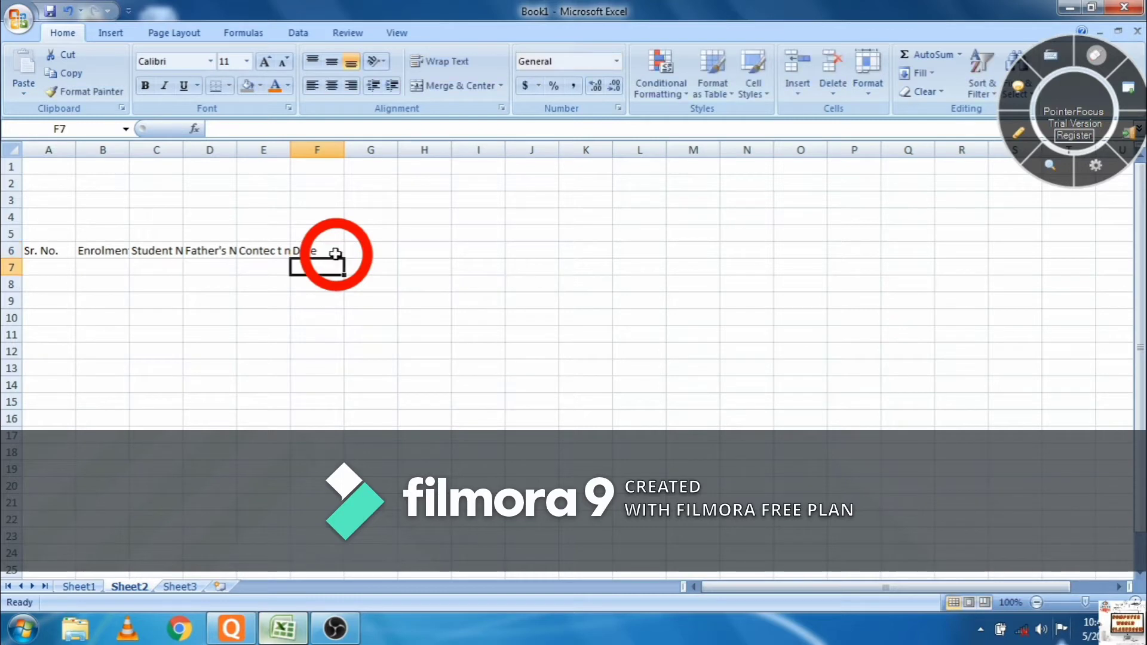
pyautogui.write('DA')
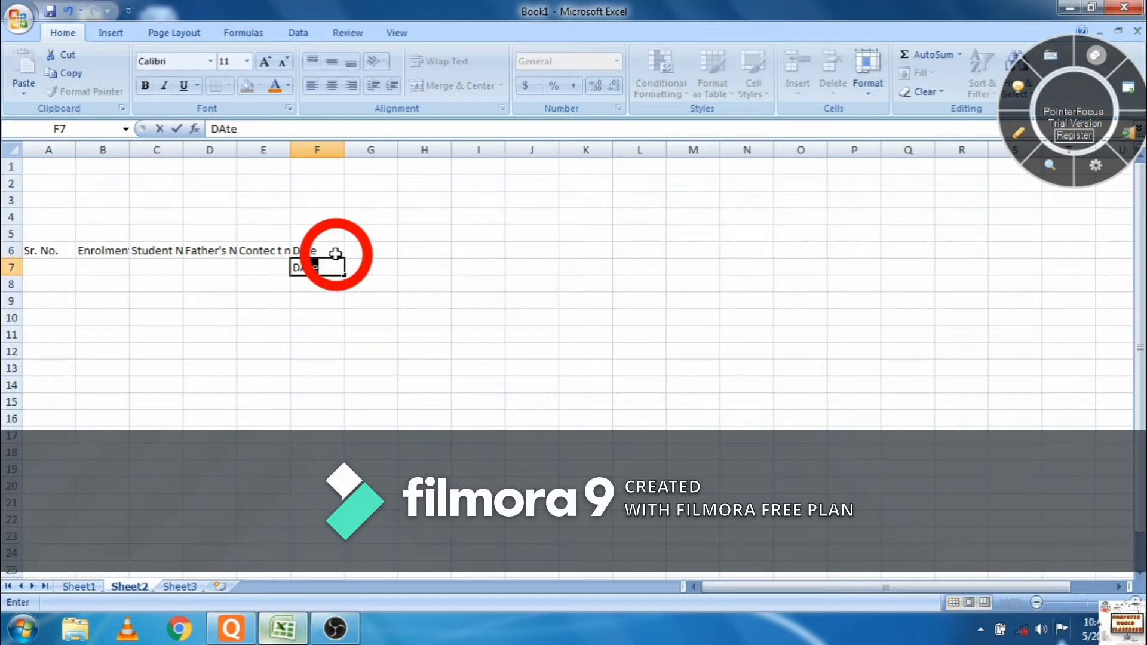
pyautogui.write('y')
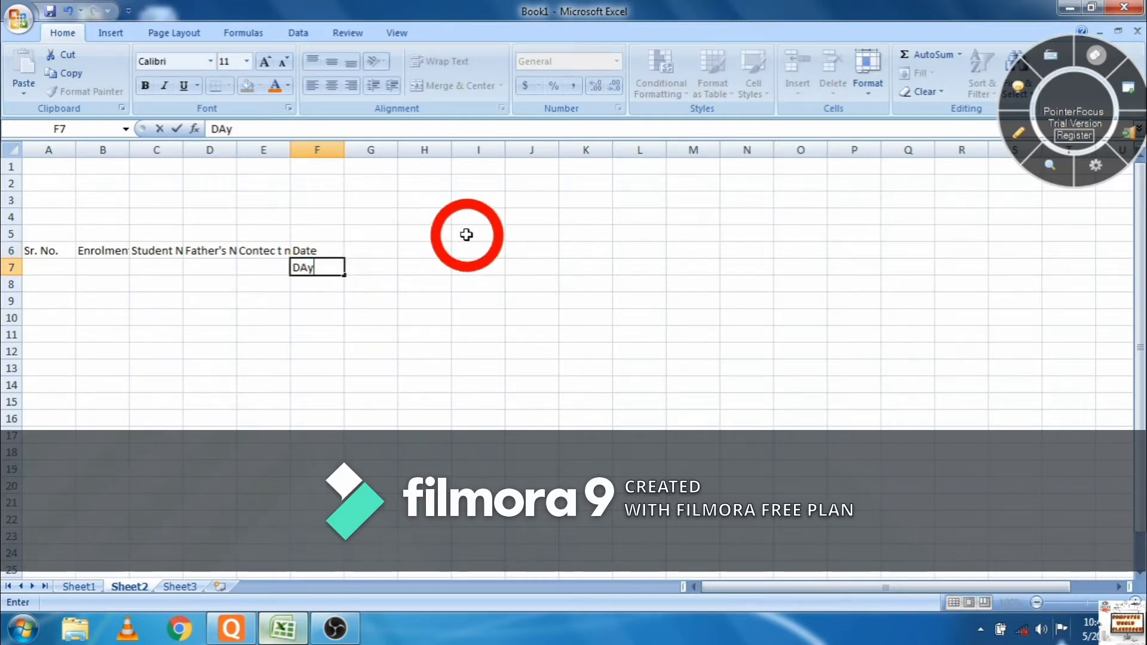
pyautogui.press('BackSpace')
pyautogui.press('BackSpace')
pyautogui.write('ays')
pyautogui.press('Tab')
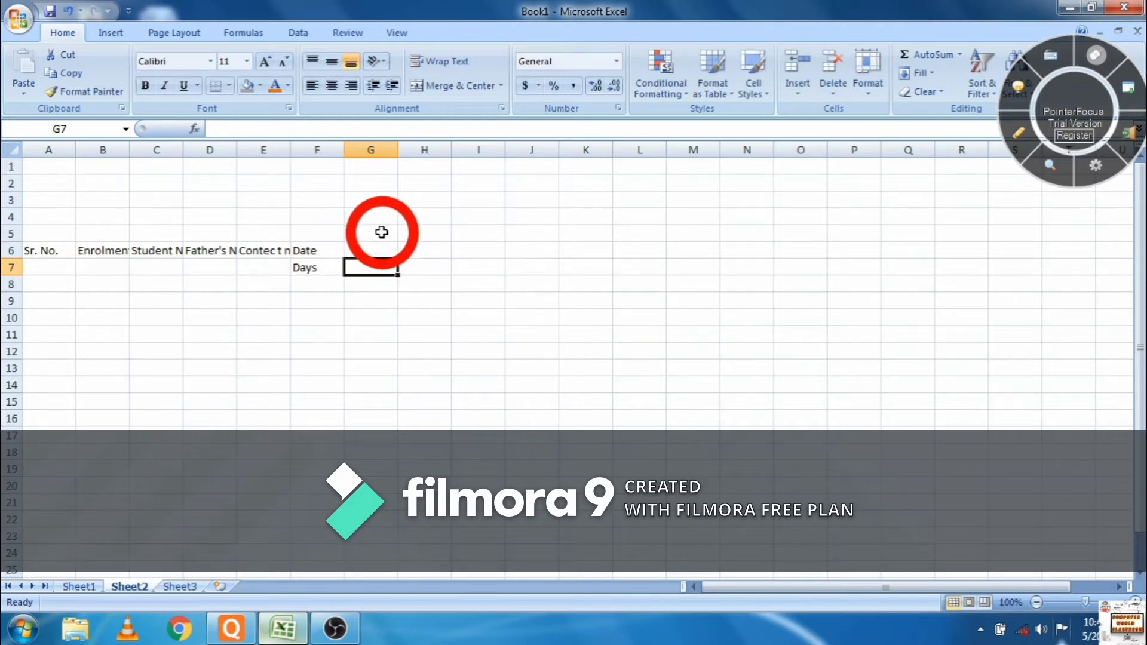
# - Enter the day numbers 1 through 9 across G6:O6
pyautogui.click(379, 251)
pyautogui.write('1')
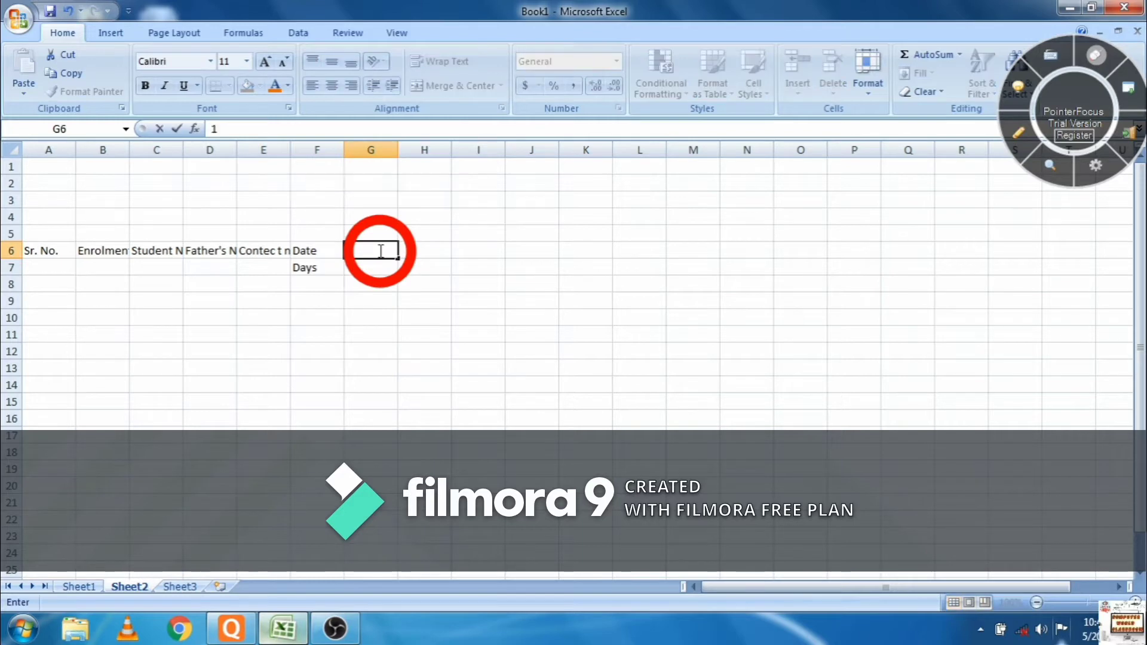
pyautogui.press('Tab')
pyautogui.write('2')
pyautogui.press('Tab')
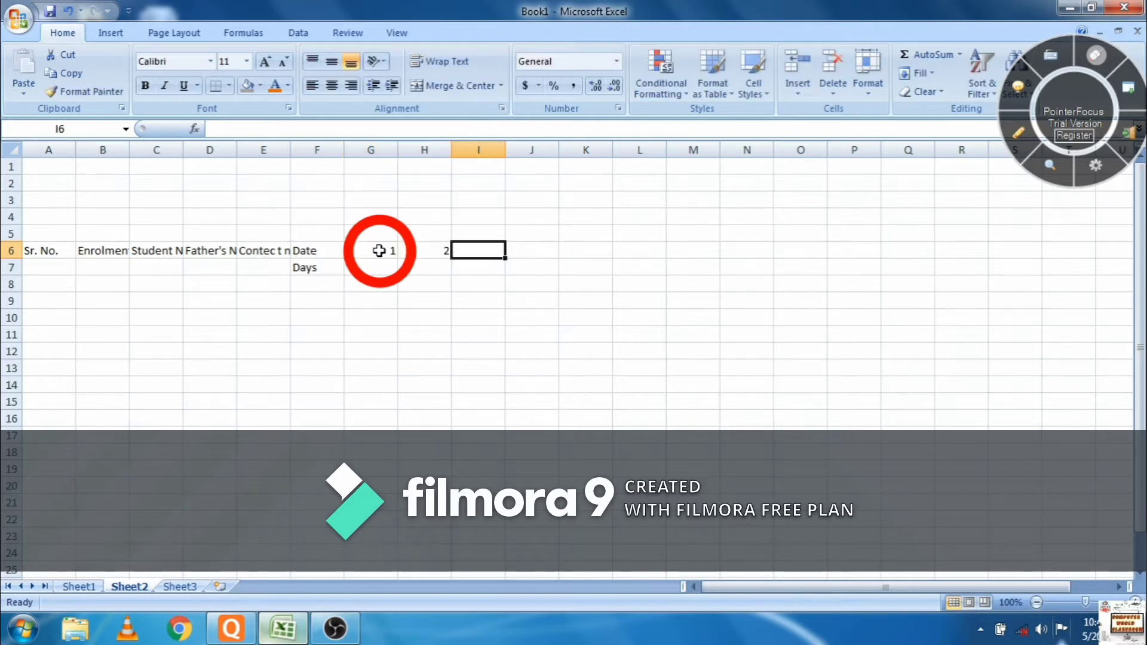
pyautogui.write('3')
pyautogui.press('Tab')
pyautogui.write('4')
pyautogui.press('Tab')
pyautogui.write('5')
pyautogui.press('Tab')
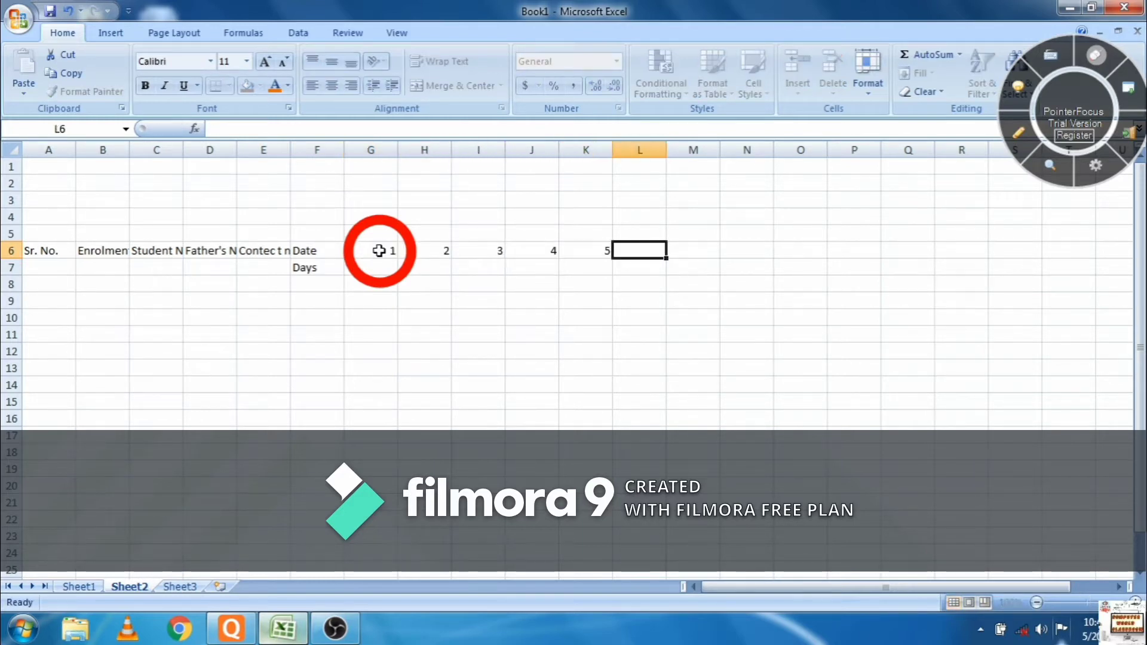
pyautogui.write('6')
pyautogui.press('Tab')
pyautogui.write('7')
pyautogui.press('Tab')
pyautogui.write('8')
pyautogui.press('Tab')
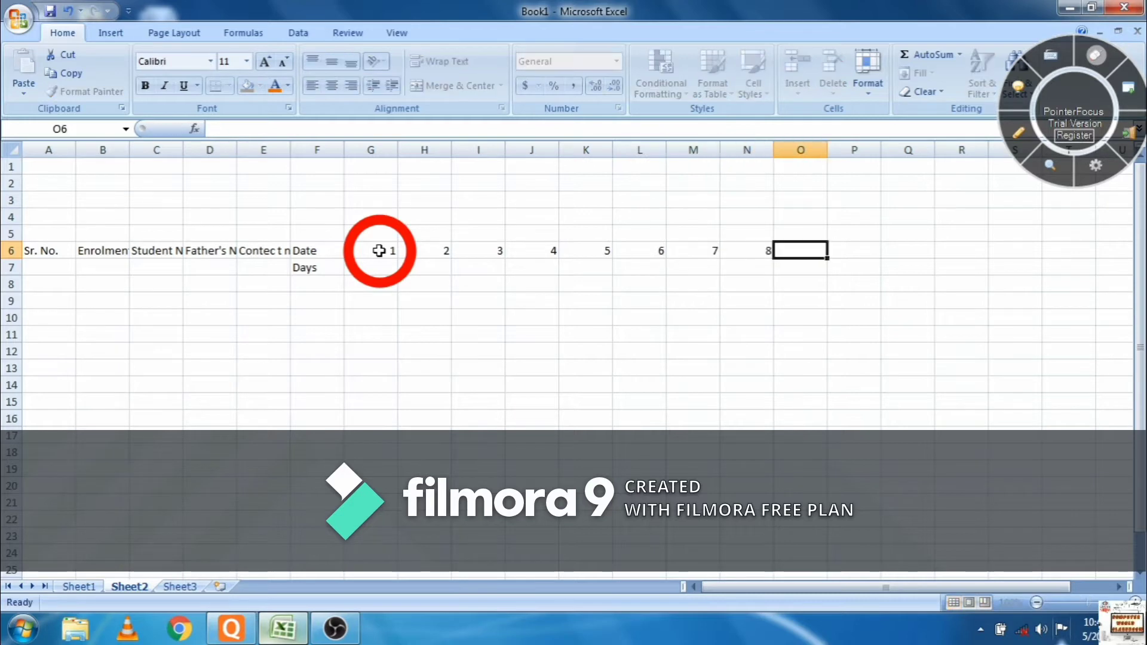
pyautogui.write('9')
pyautogui.press('Tab')
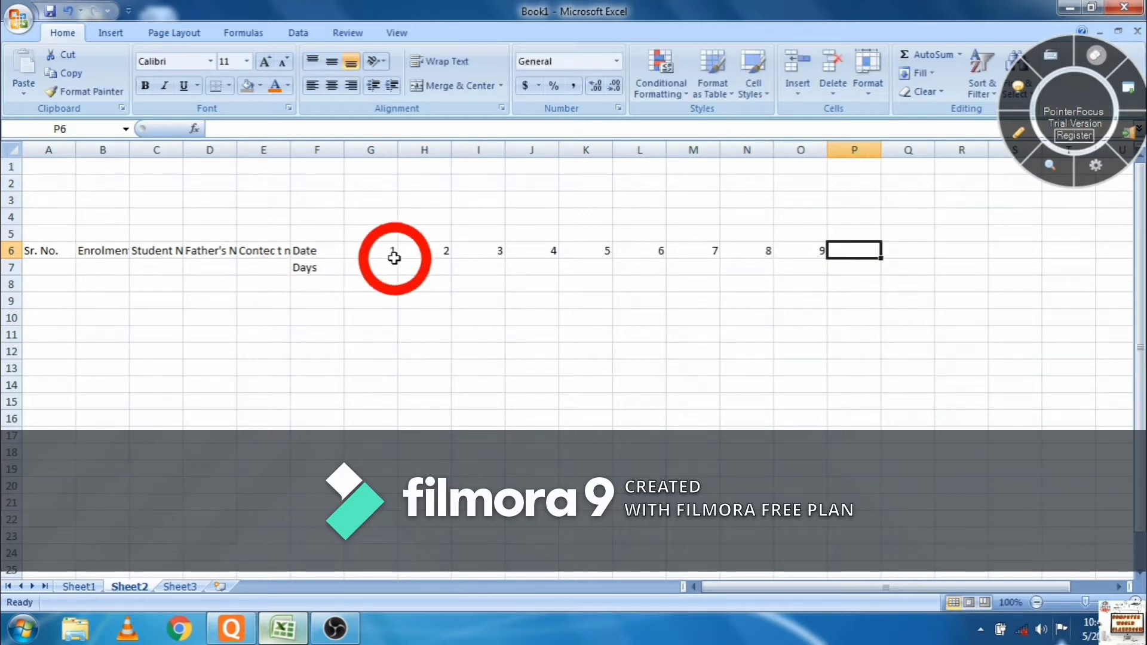
# - Extend the G6:O6 numbers with the fill handle so row 6 runs 1 to 31 through AK6
pyautogui.moveTo(378, 250); pyautogui.dragTo(806, 250)
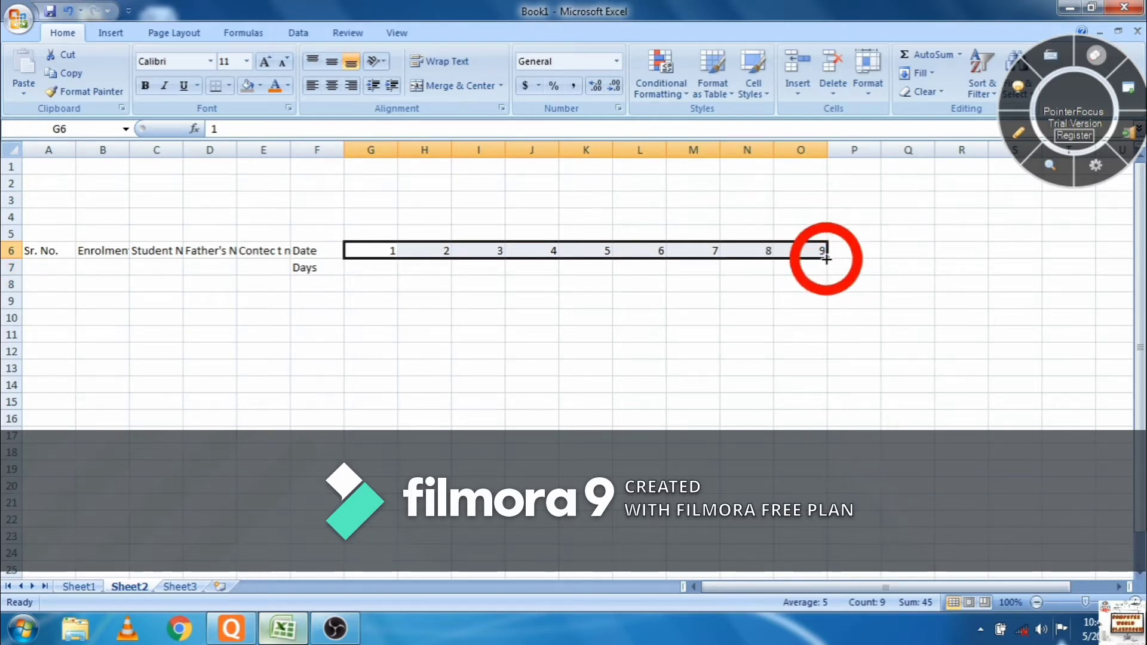
pyautogui.moveTo(826, 258); pyautogui.dragTo(585, 253)
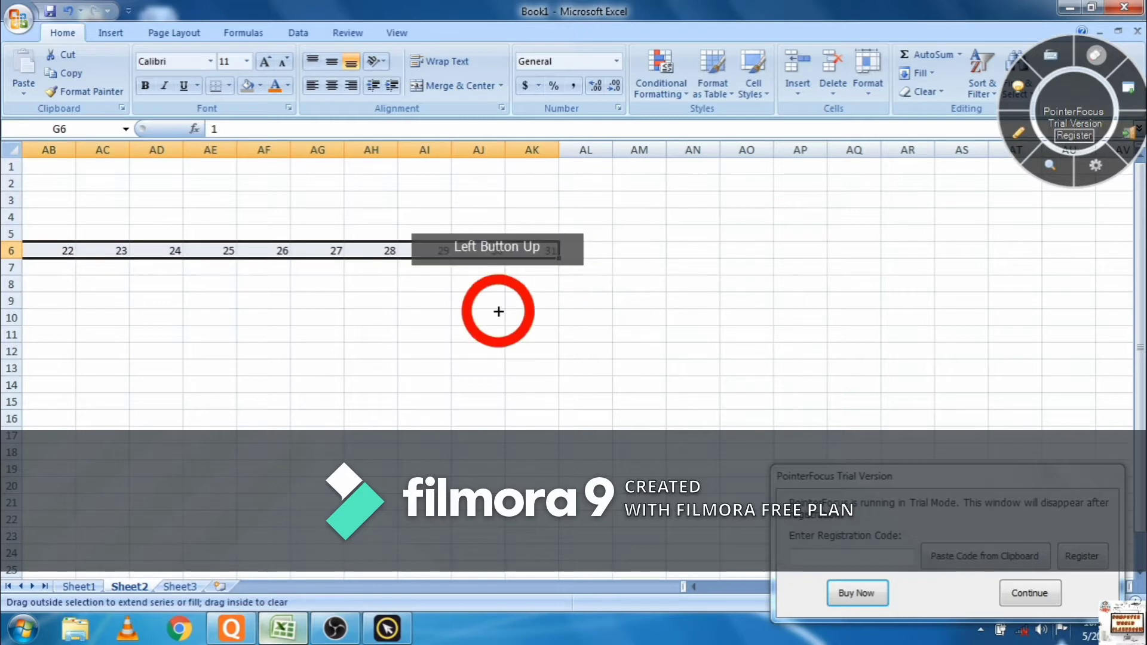
pyautogui.click(695, 586)
pyautogui.moveTo(696, 587); pyautogui.dragTo(696, 587)
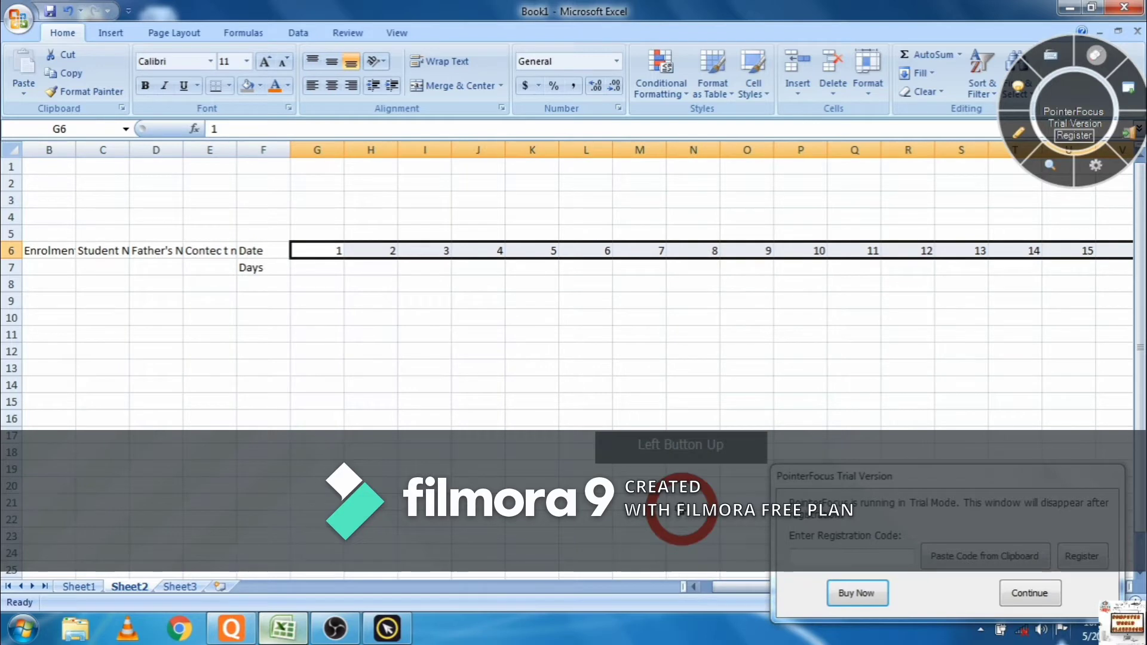
pyautogui.click(321, 267)
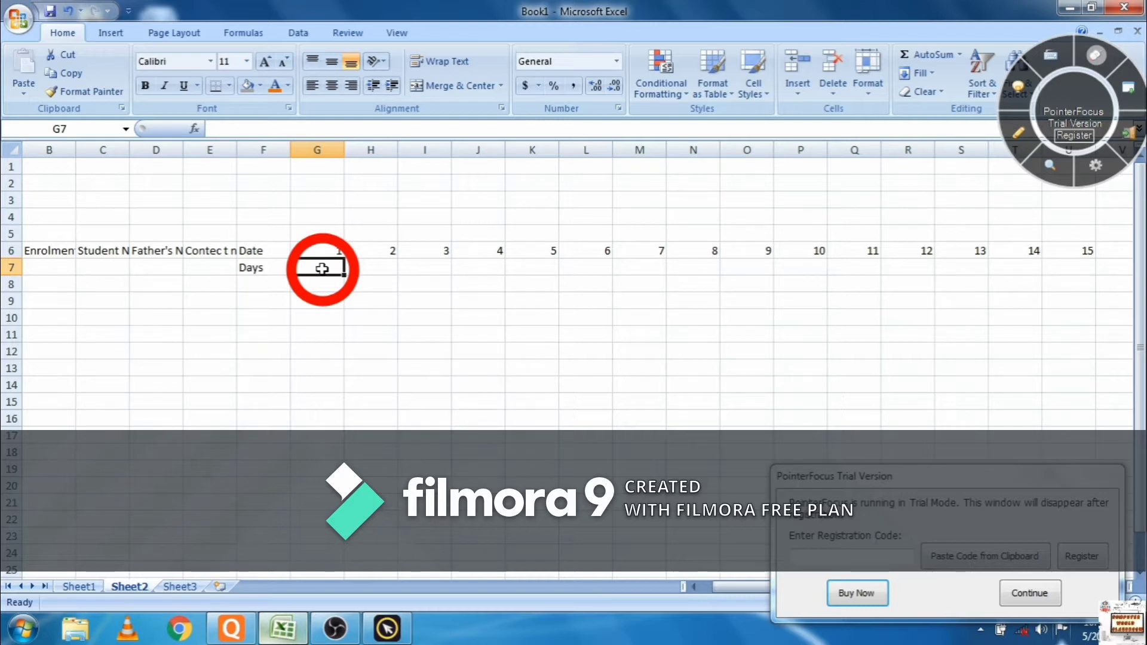
# - Put Mon in G7 and Tue in H7, then fill weekday names across to Wed in AK7
pyautogui.write('m')
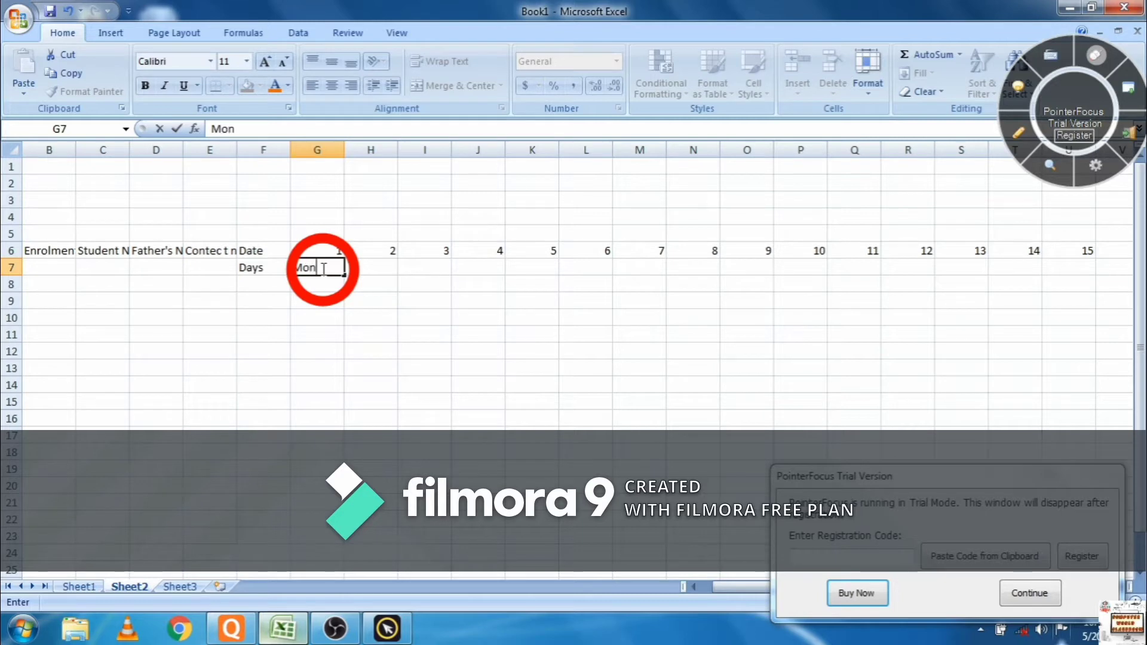
pyautogui.click(374, 265)
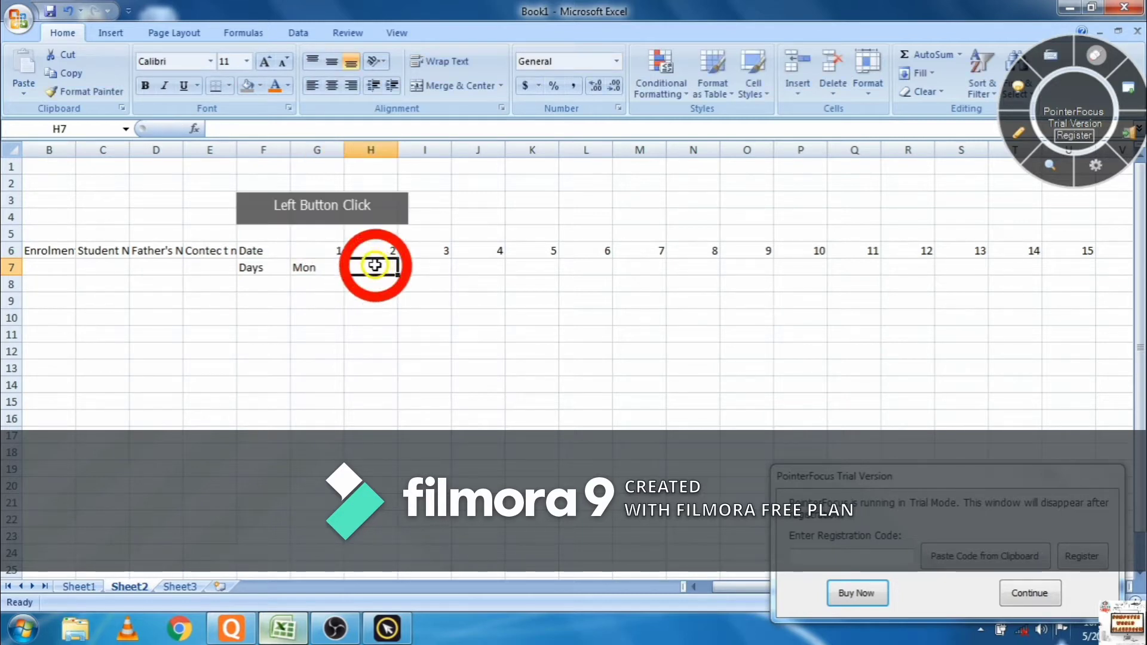
pyautogui.write('Tue')
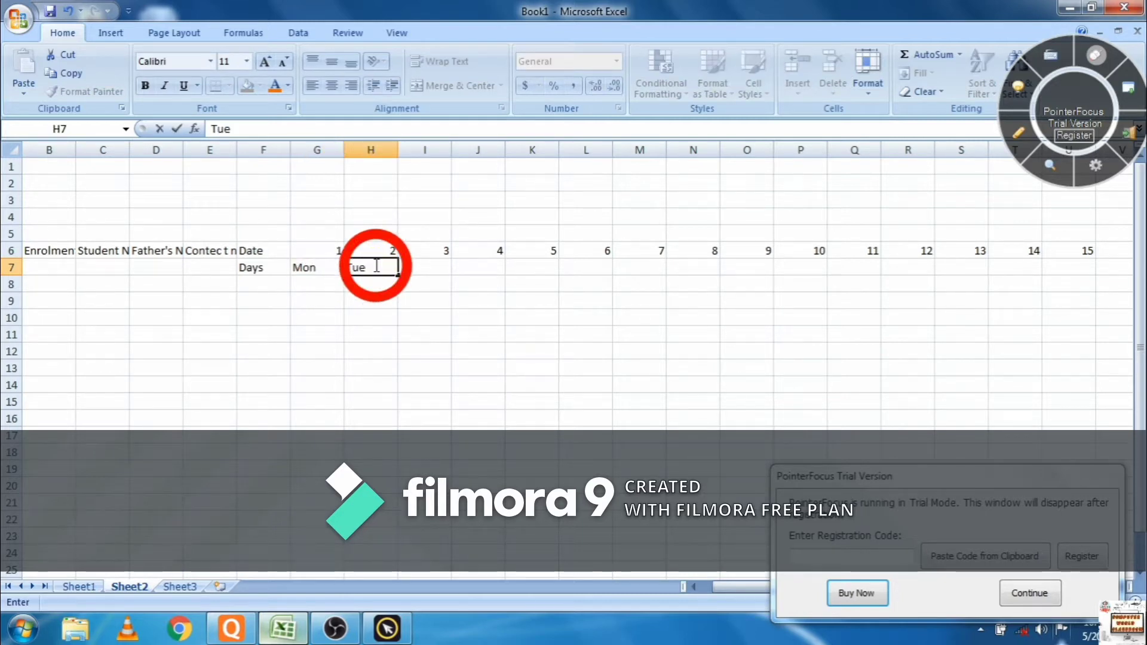
pyautogui.moveTo(322, 267); pyautogui.dragTo(1021, 266)
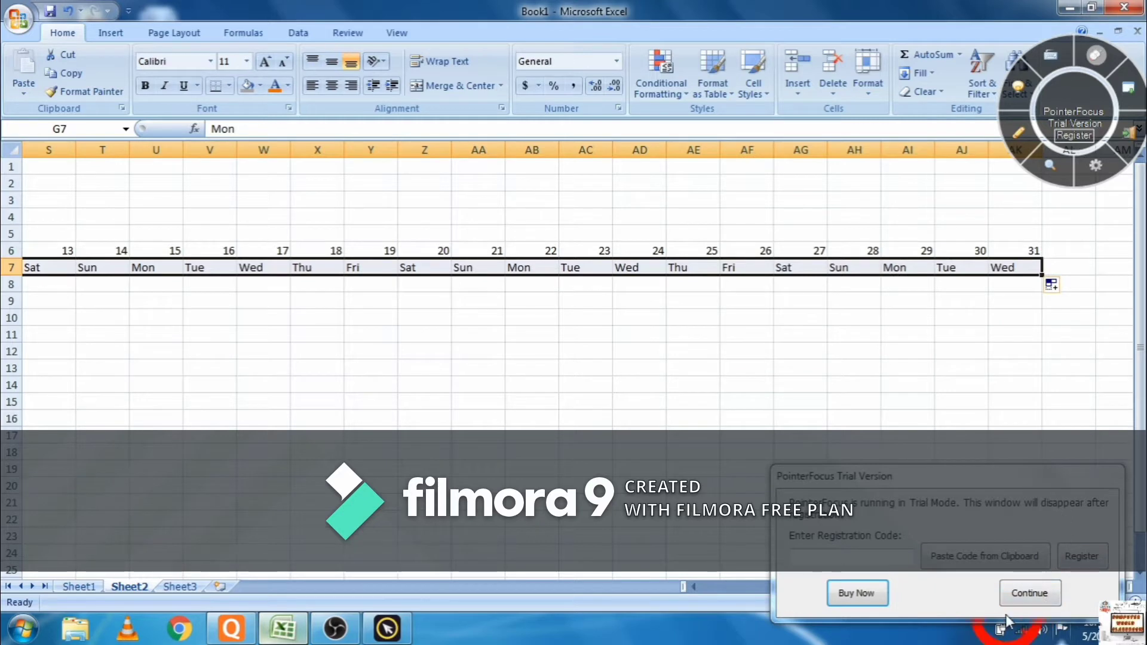
# - Dismiss the trial reminder and select the title area A1:AK3
pyautogui.click(1030, 593)
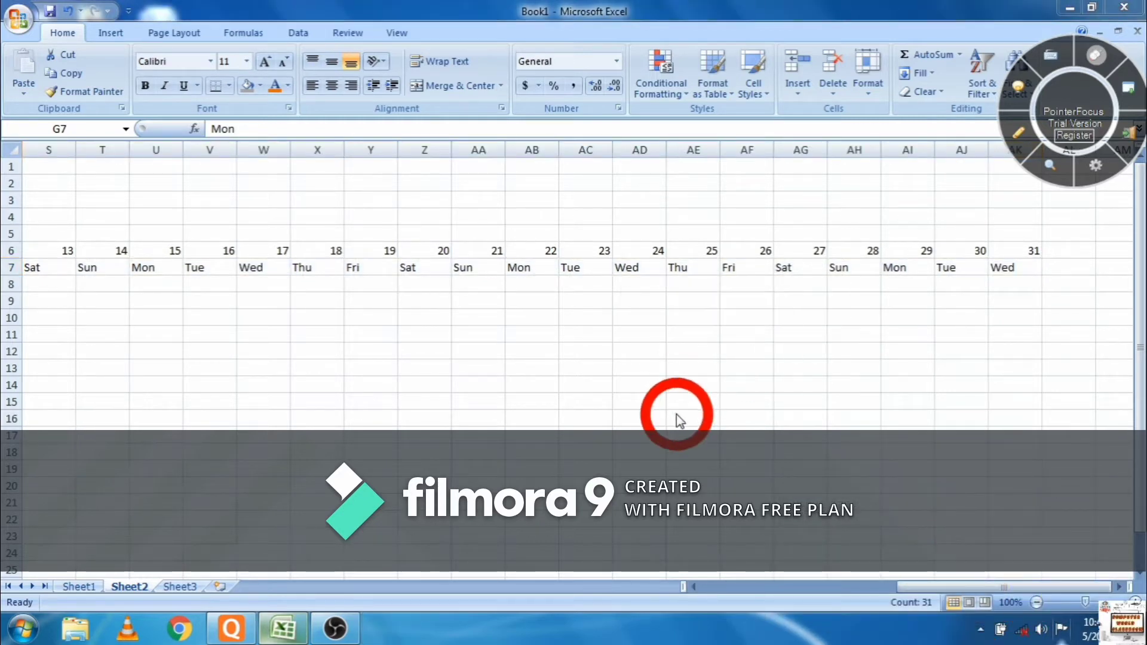
pyautogui.click(874, 592)
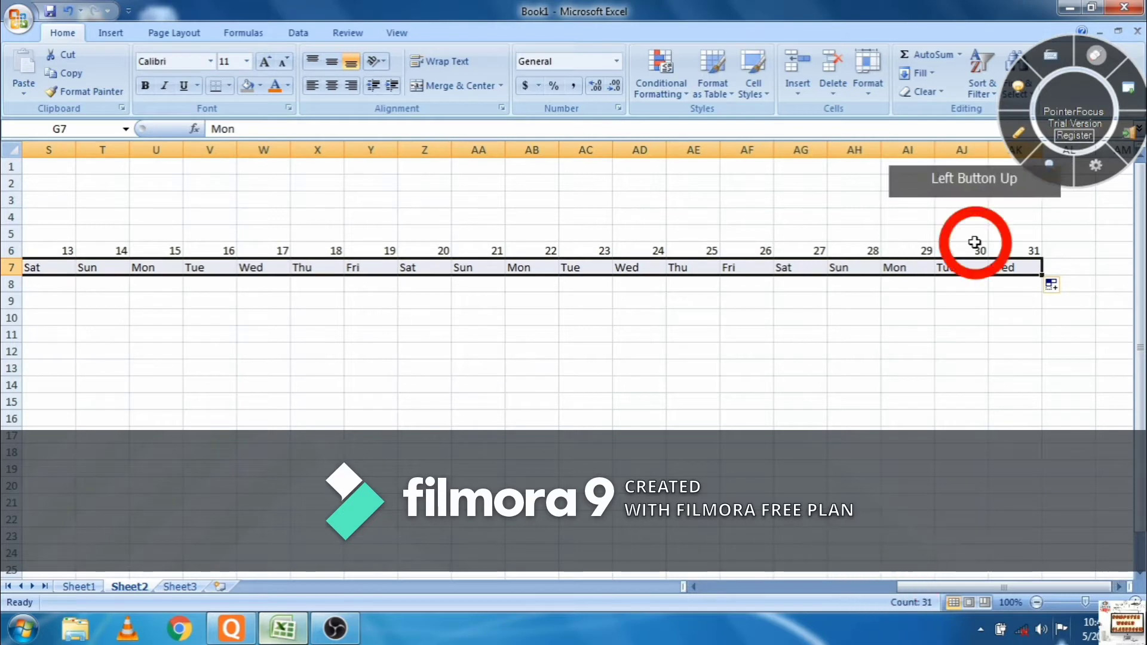
pyautogui.click(1004, 233)
pyautogui.moveTo(1003, 233); pyautogui.dragTo(3, 95)
# - Merge and centre A1:AK3, accepting the data warning, and begin editing the title cell
pyautogui.click(1016, 199)
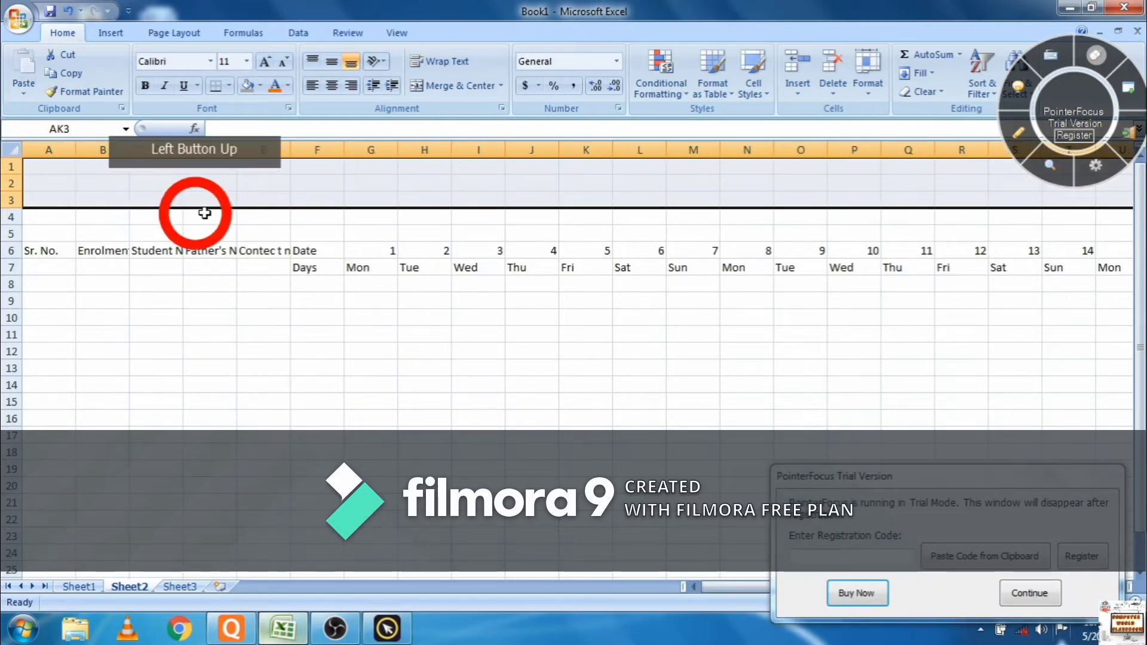
pyautogui.click(448, 94)
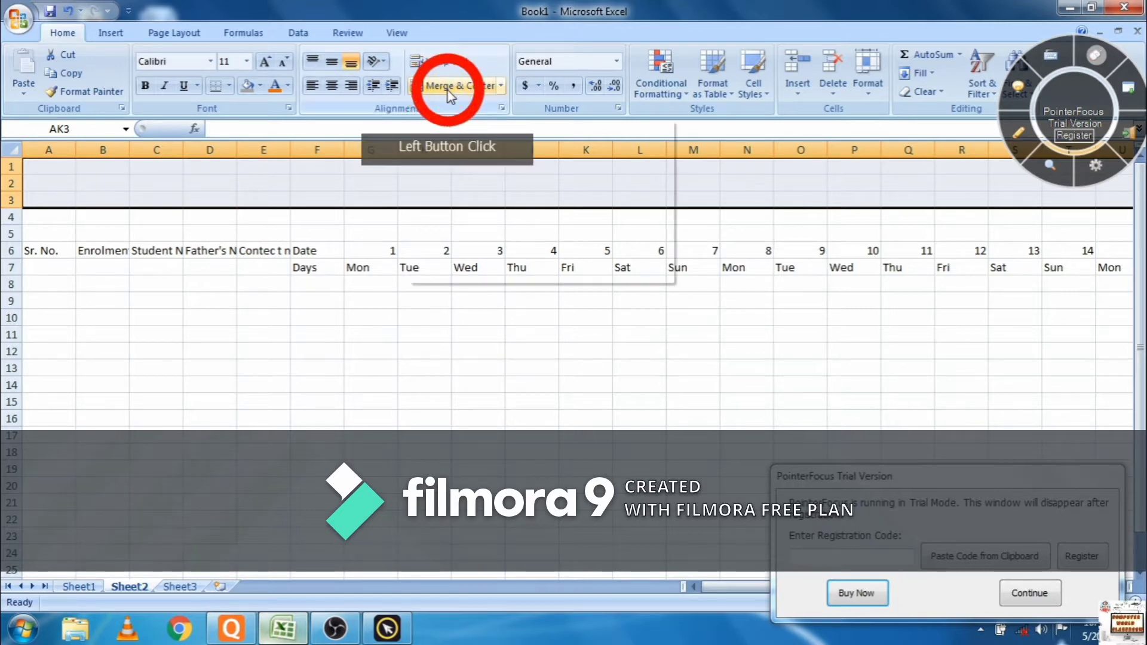
pyautogui.press('Return')
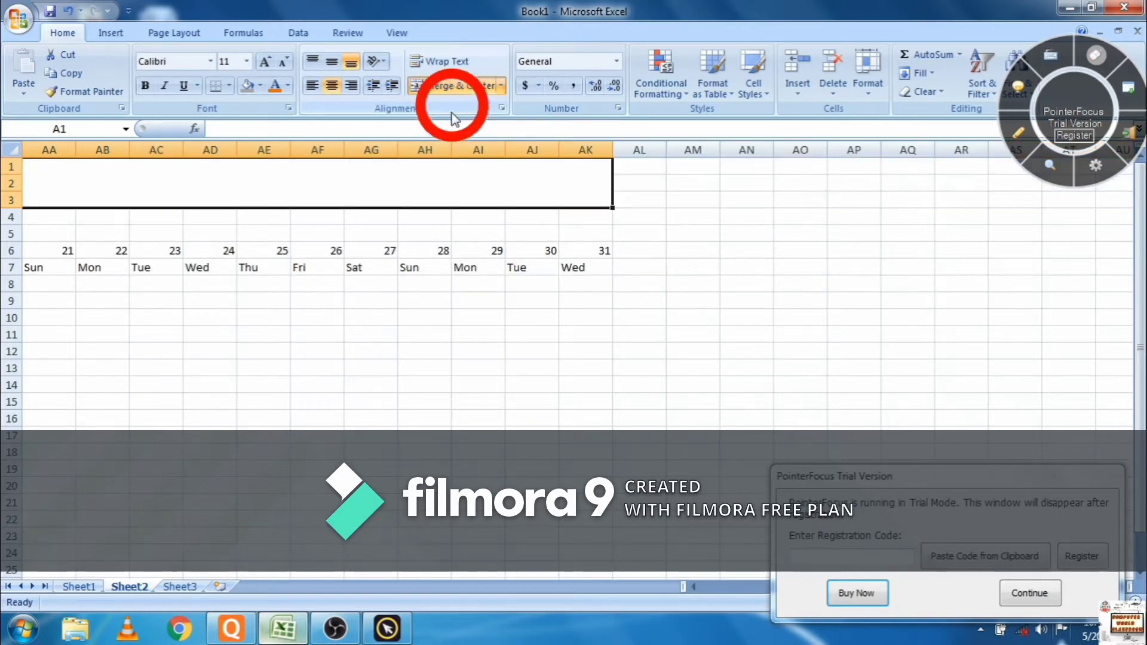
pyautogui.click(360, 171)
pyautogui.doubleClick(295, 187)
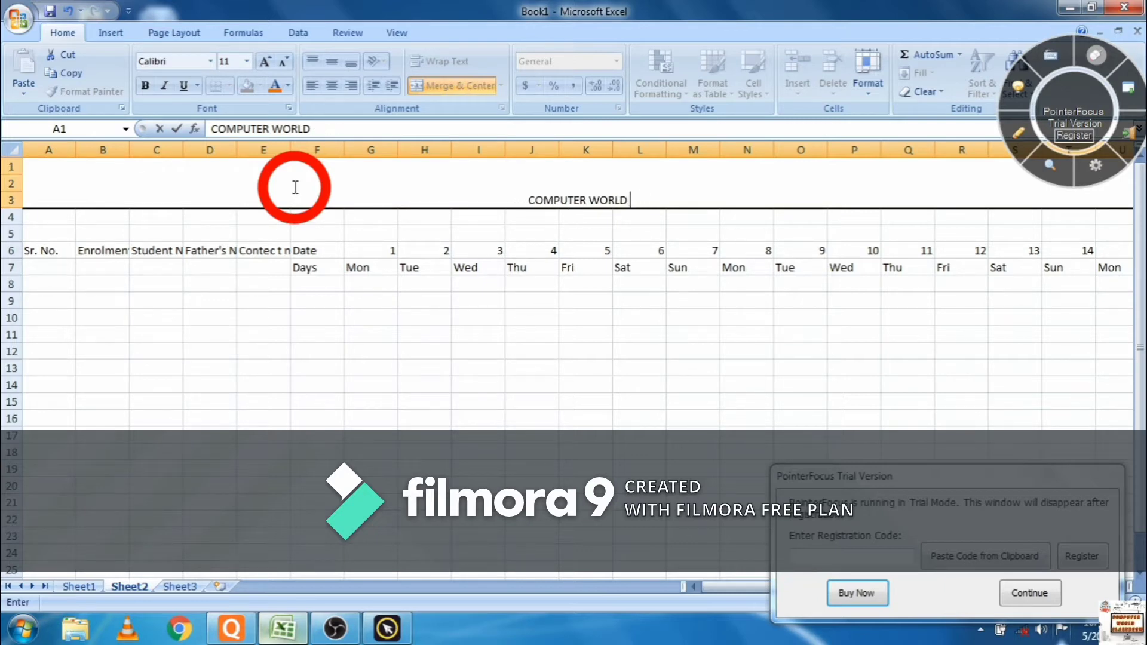
# - Complete the COMPUTER WORLD CLASSROOM title and grow its font to 36 point
pyautogui.write('SROOM')
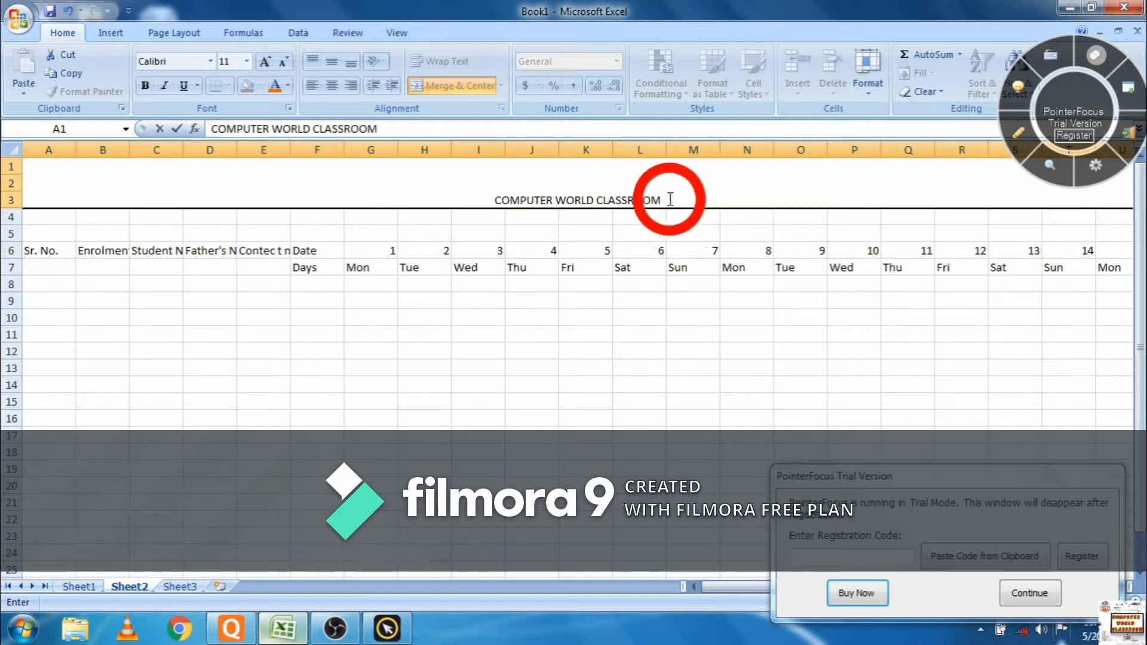
pyautogui.moveTo(669, 199); pyautogui.dragTo(442, 179)
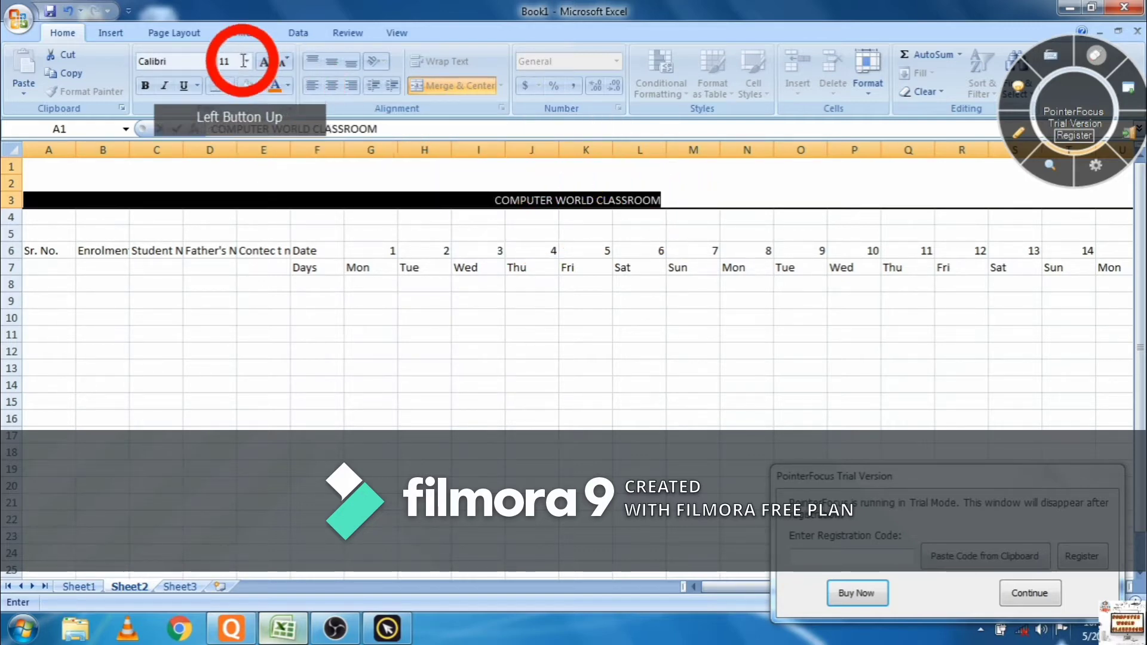
pyautogui.click(264, 62)
pyautogui.click(264, 62)
pyautogui.click(264, 62)
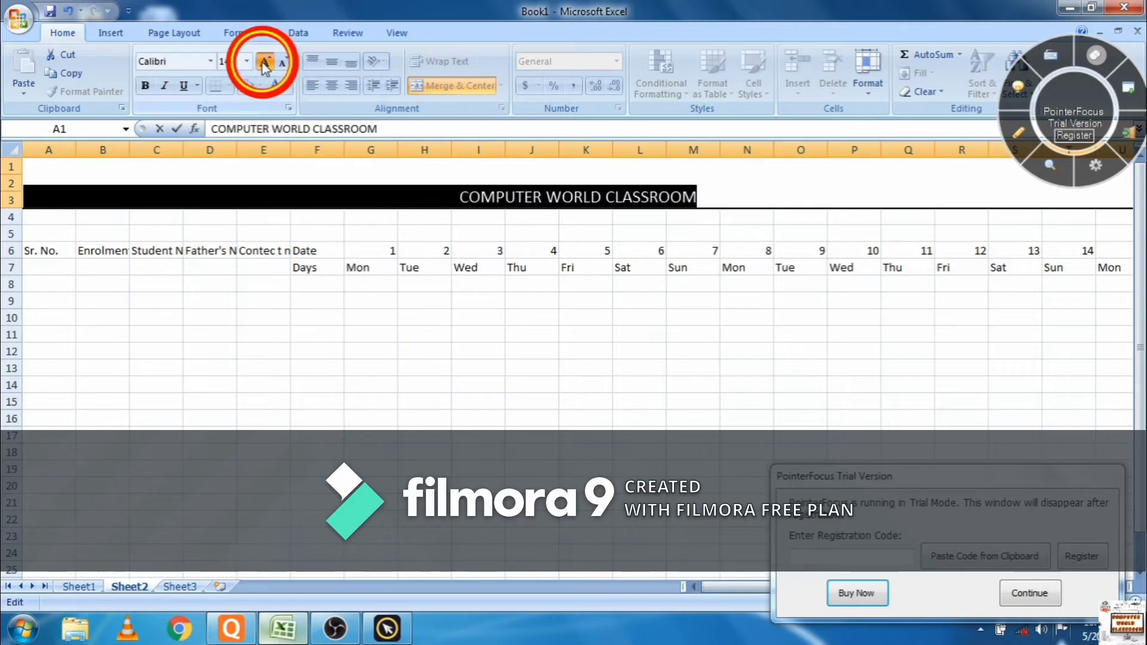
pyautogui.click(264, 62)
pyautogui.click(264, 61)
pyautogui.click(264, 62)
pyautogui.click(264, 62)
pyautogui.click(264, 61)
pyautogui.click(264, 62)
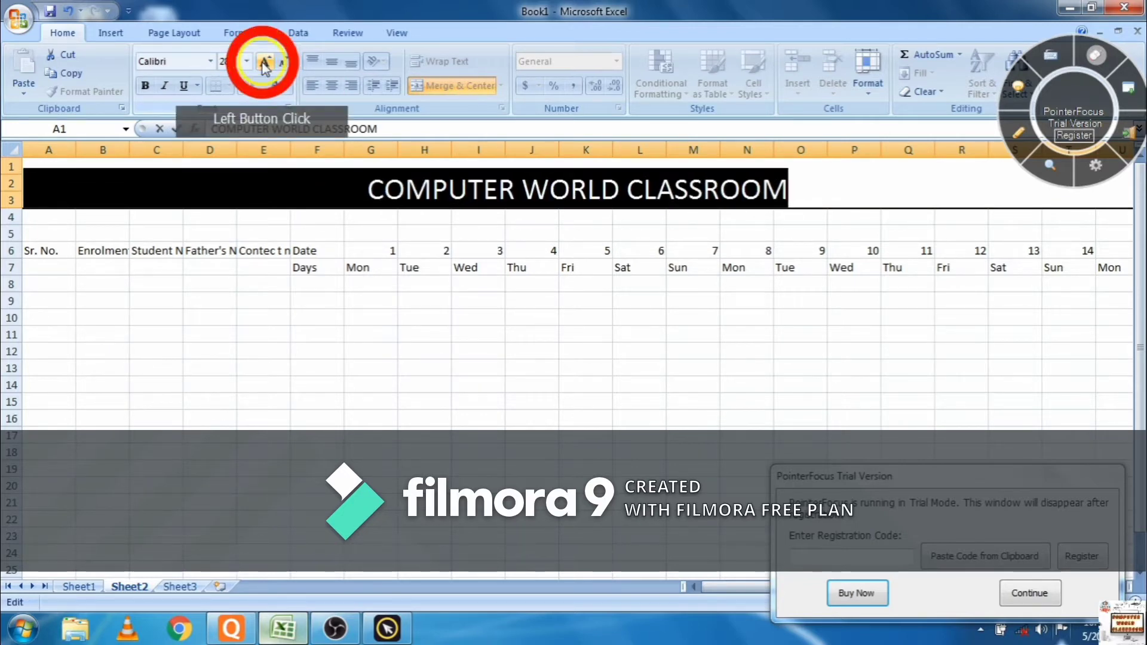
pyautogui.click(264, 62)
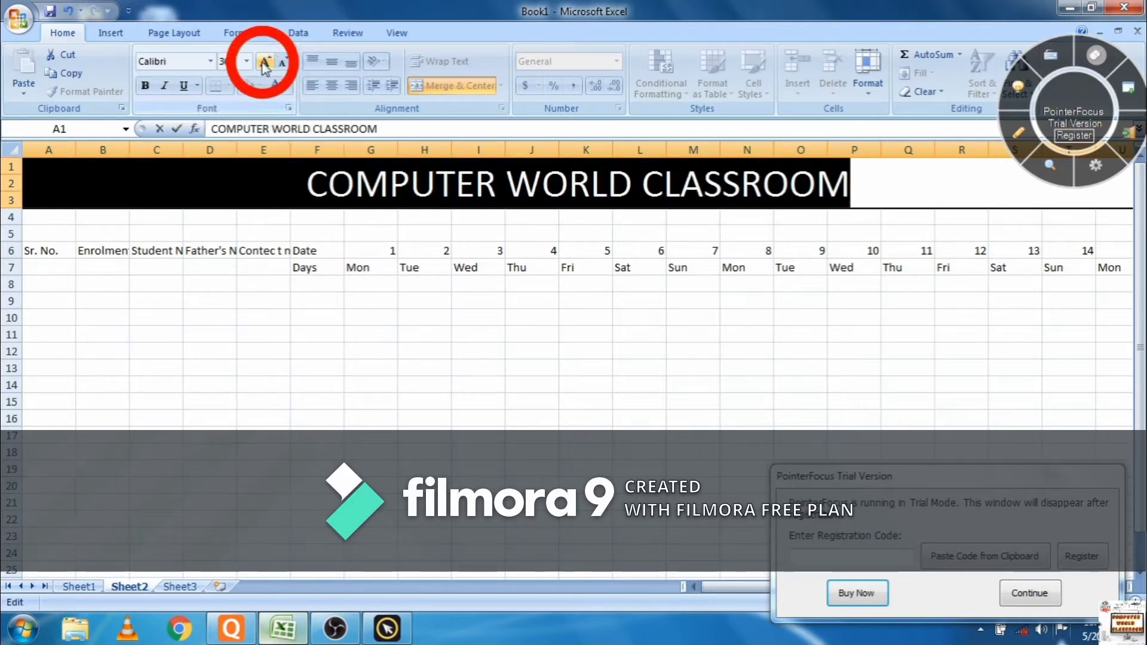
# - Make the title bold and red
pyautogui.click(147, 87)
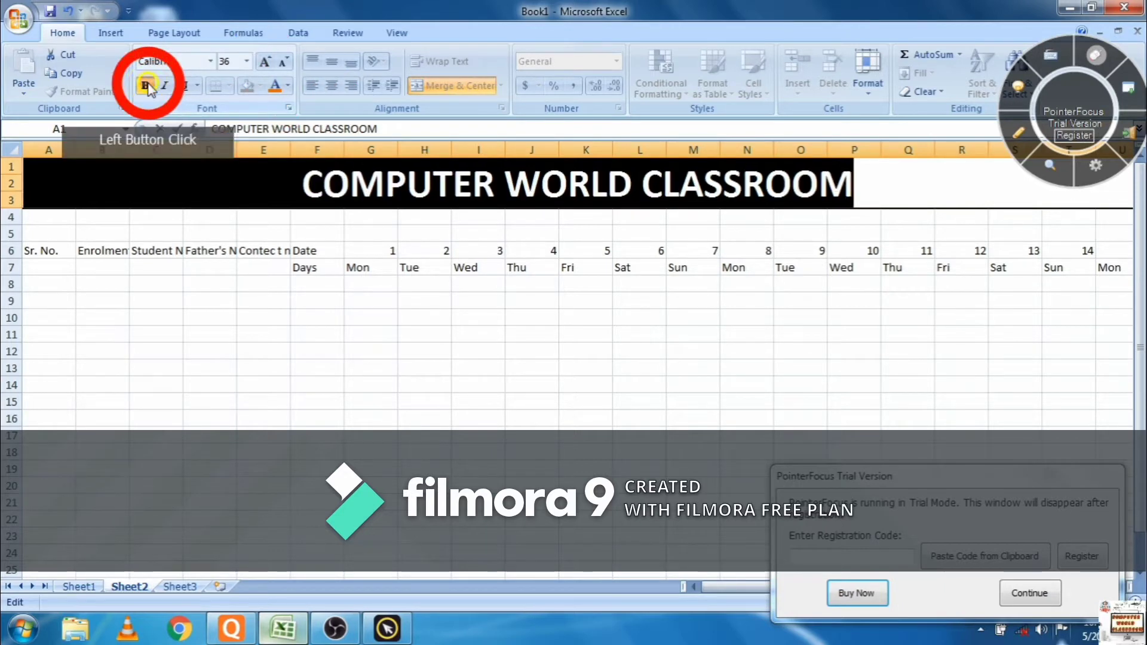
pyautogui.click(288, 95)
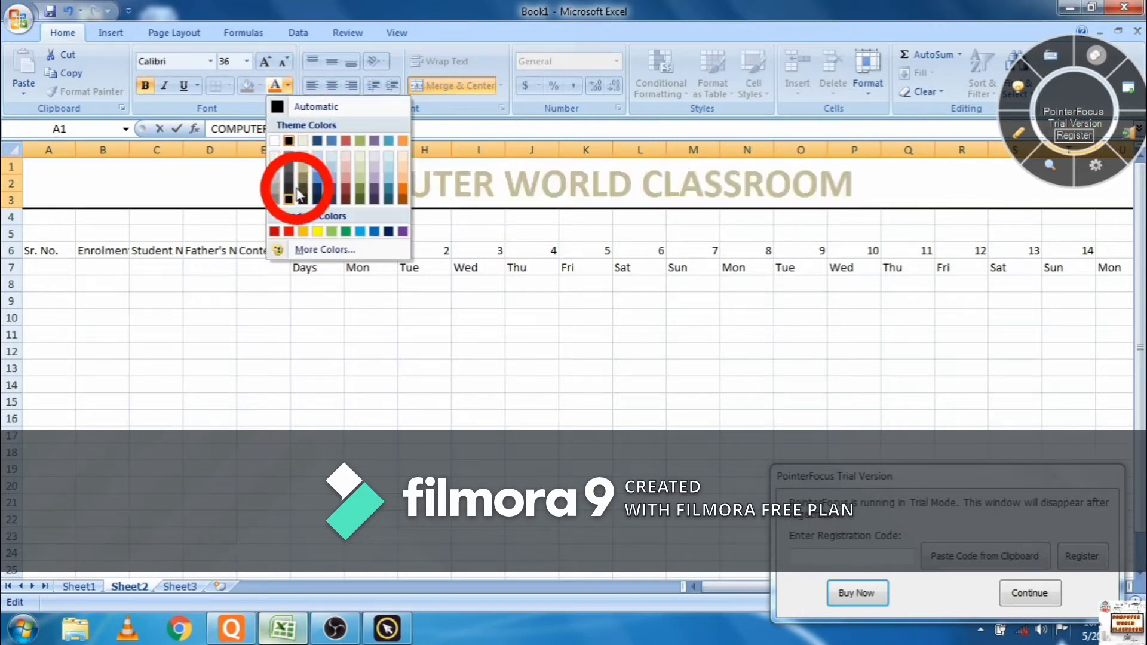
pyautogui.click(287, 231)
pyautogui.click(385, 329)
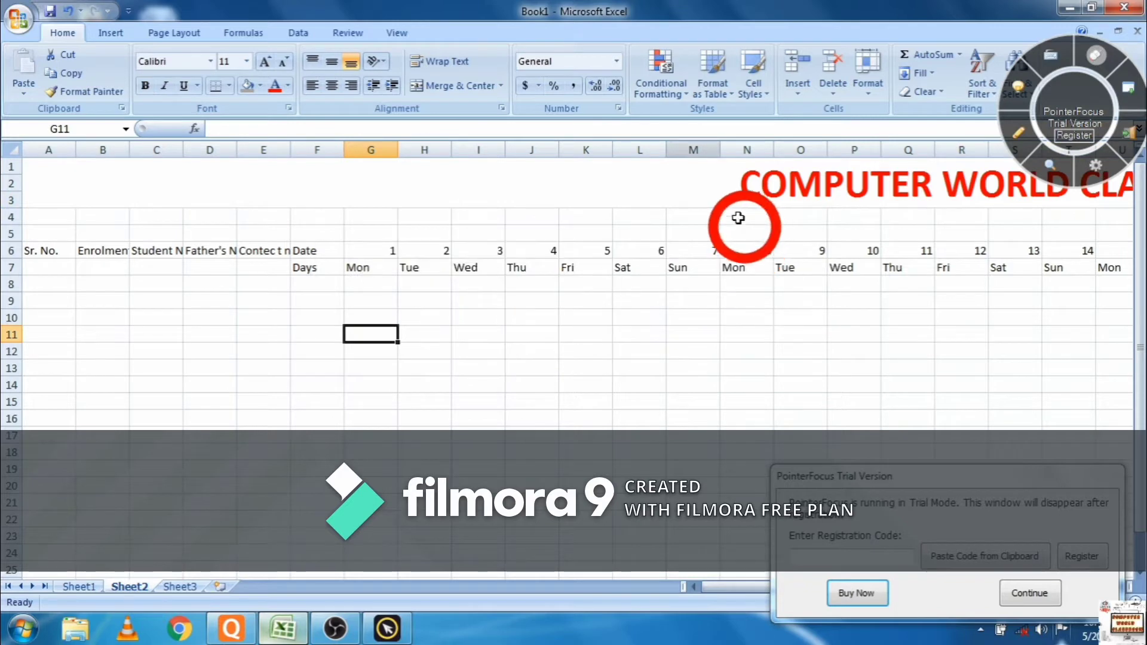
# - Centre the title horizontally and vertically within its merged rows
pyautogui.click(655, 184)
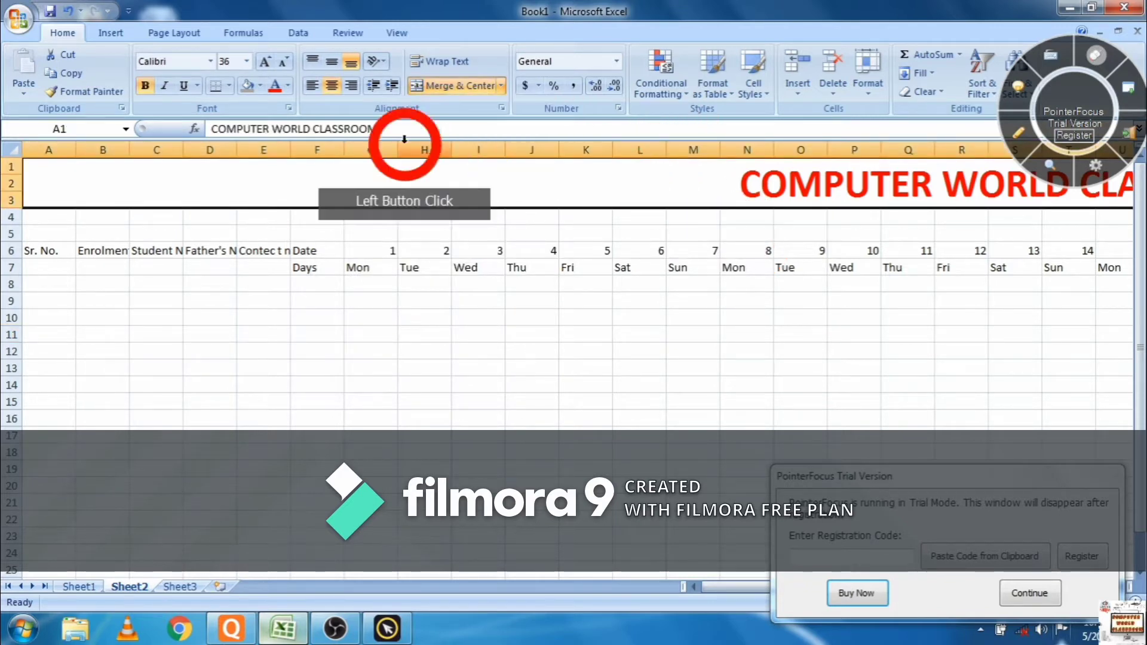
pyautogui.click(331, 62)
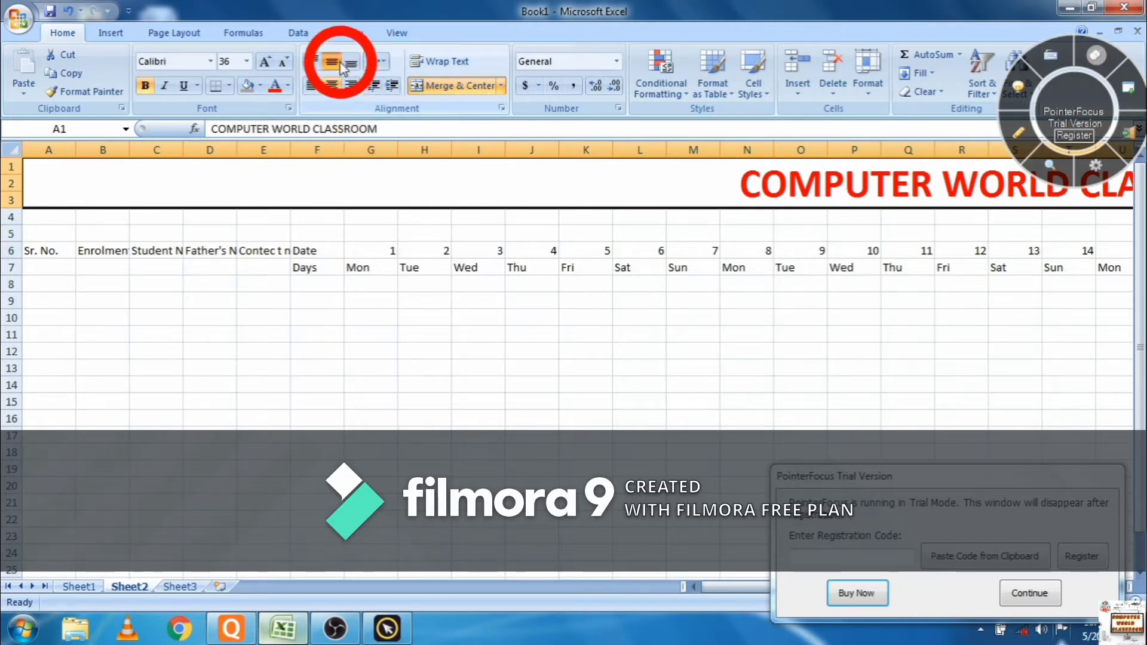
pyautogui.click(338, 63)
pyautogui.click(335, 91)
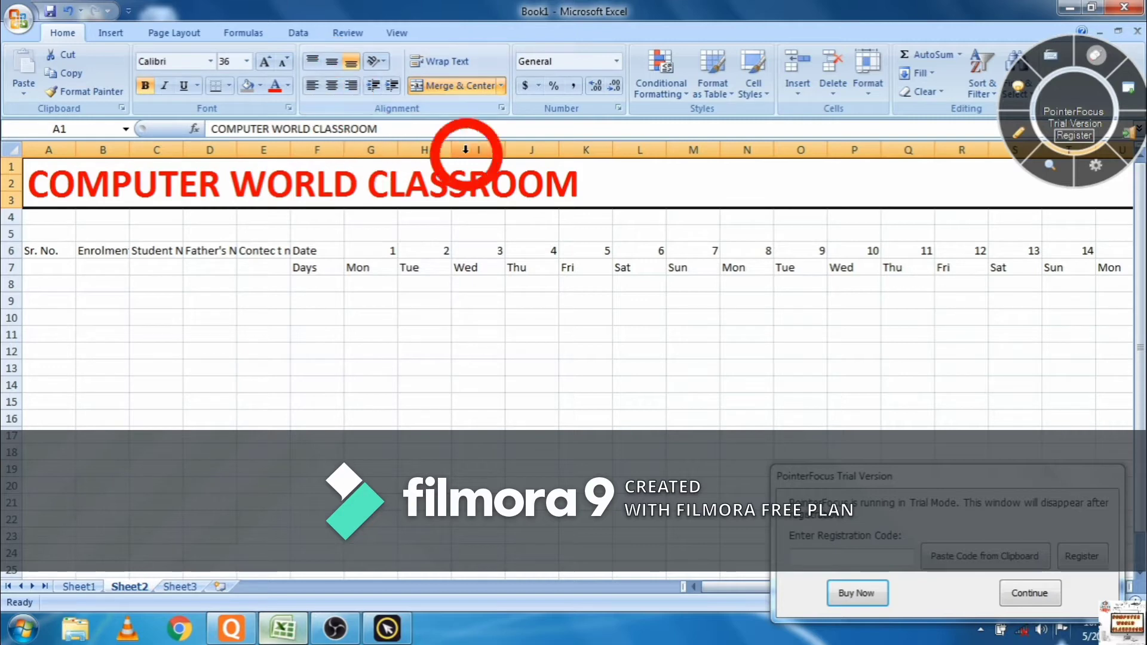
pyautogui.click(592, 181)
pyautogui.click(332, 60)
pyautogui.click(333, 87)
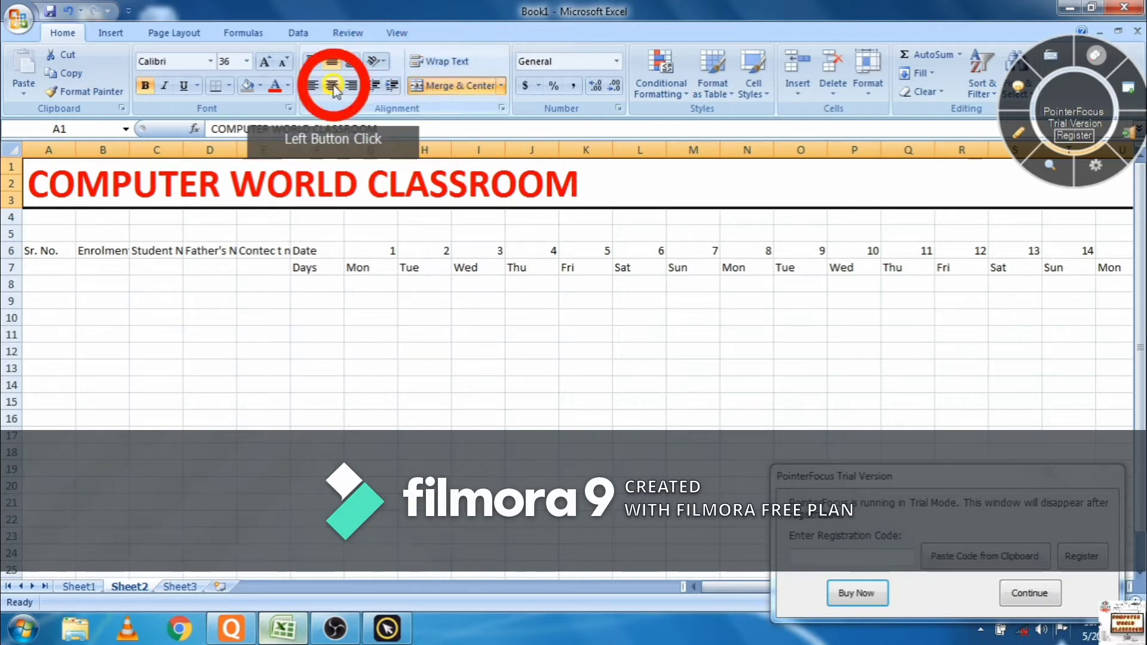
pyautogui.click(78, 258)
# - Merge and centre the Sr. No. and Enrolment no. headings down rows 6–7
pyautogui.click(43, 250)
pyautogui.moveTo(44, 250); pyautogui.dragTo(55, 262)
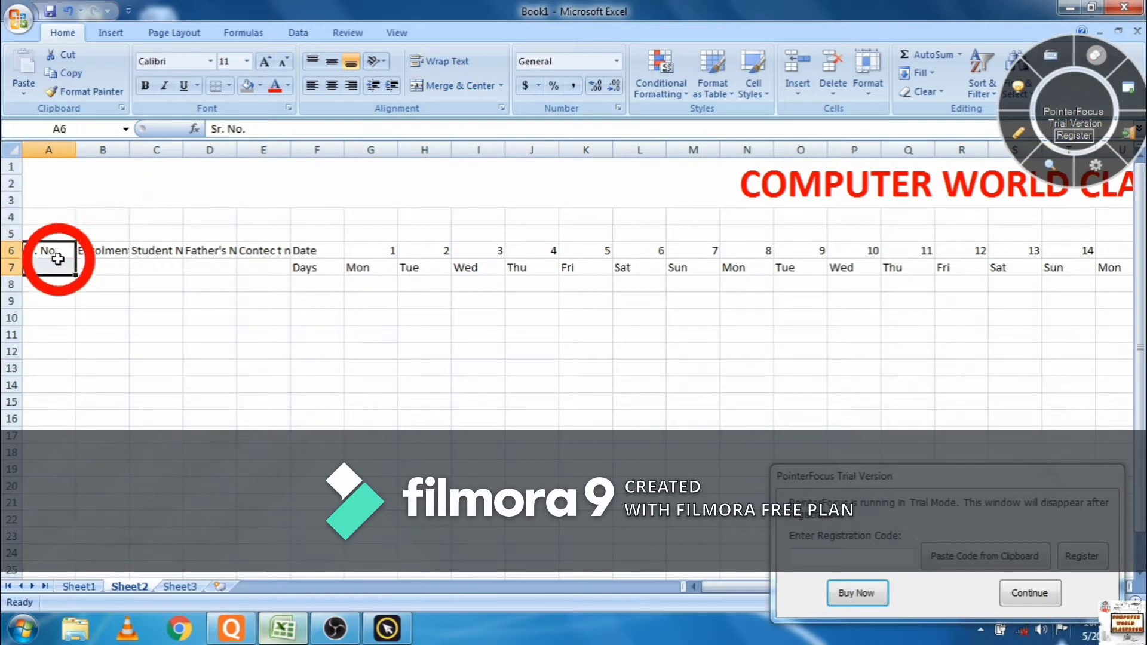
pyautogui.click(441, 87)
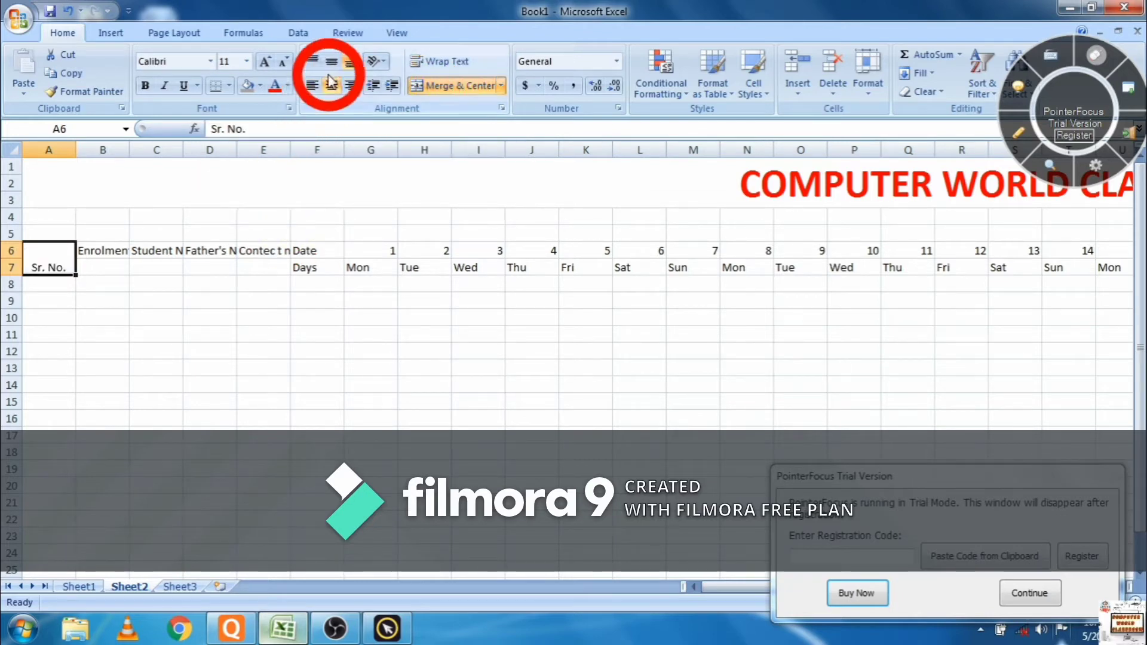
pyautogui.click(332, 61)
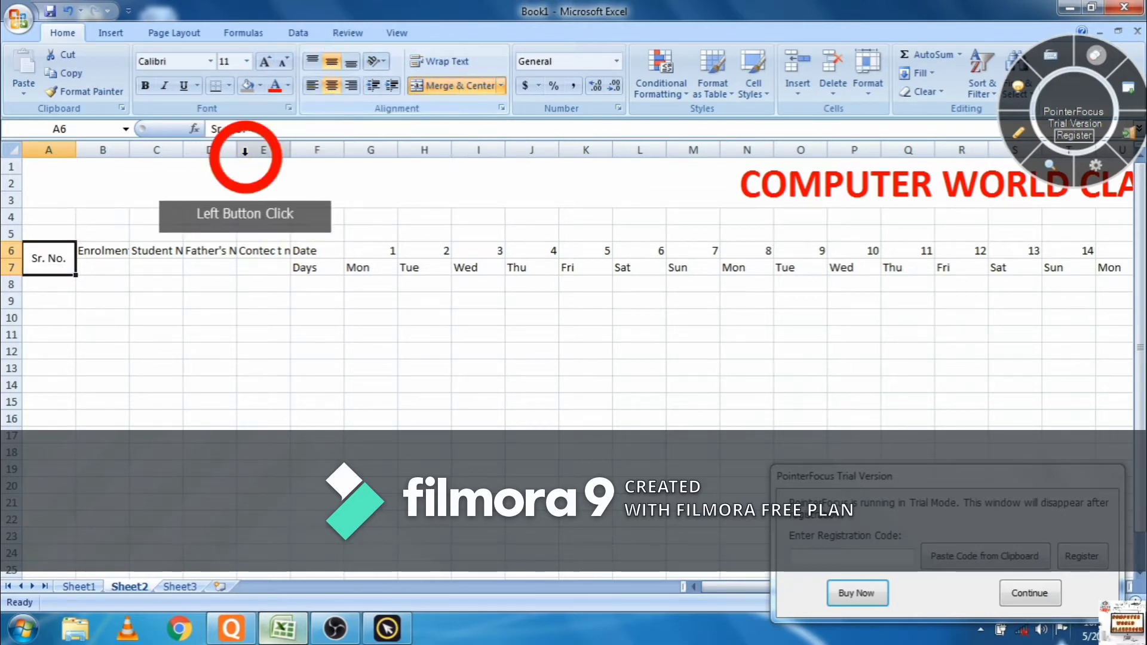
pyautogui.moveTo(111, 246); pyautogui.dragTo(113, 268)
pyautogui.click(418, 87)
pyautogui.click(332, 61)
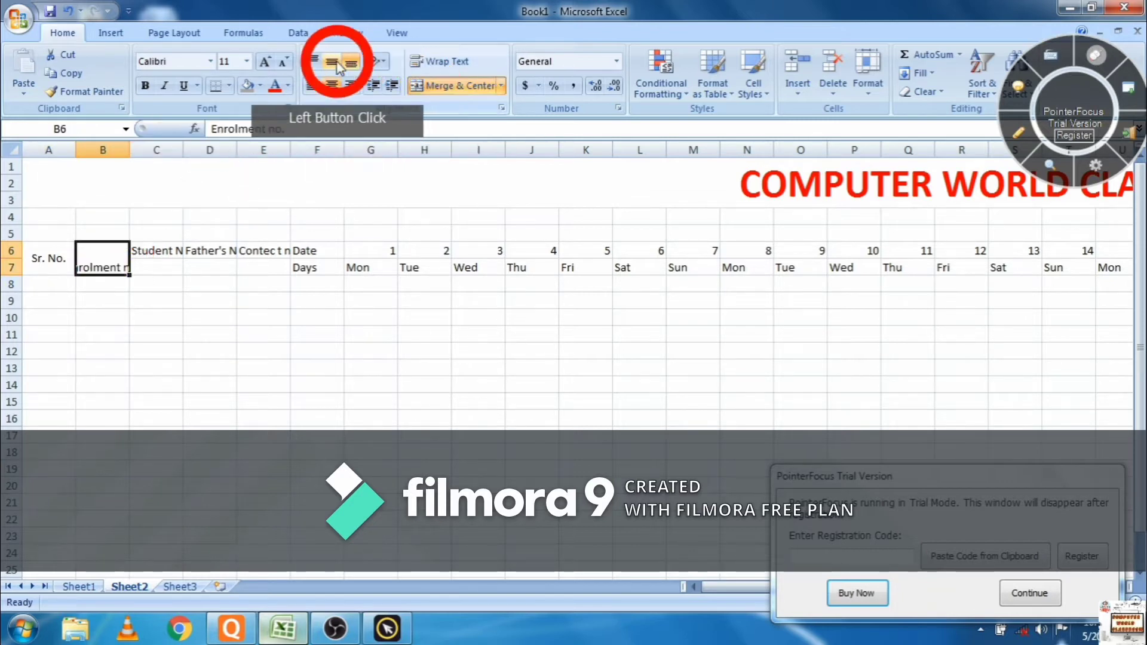
# - Merge and centre the Student Name, Father's Name and Contect no. headings down rows 6–7
pyautogui.moveTo(169, 250); pyautogui.dragTo(170, 269)
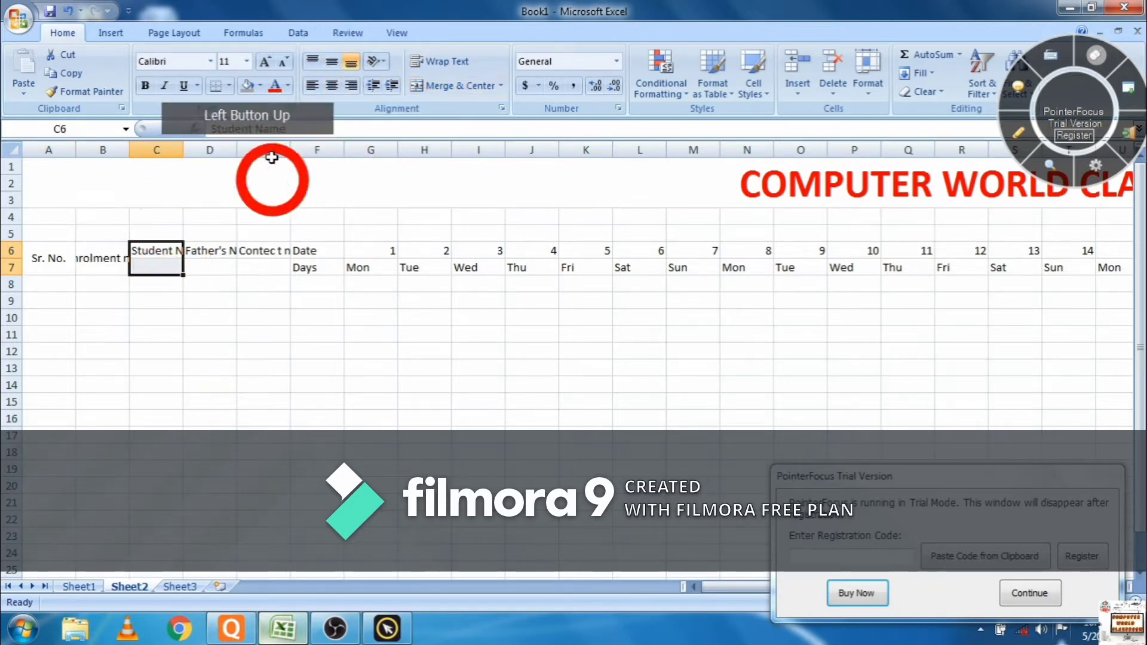
pyautogui.click(331, 61)
pyautogui.click(332, 85)
pyautogui.click(425, 86)
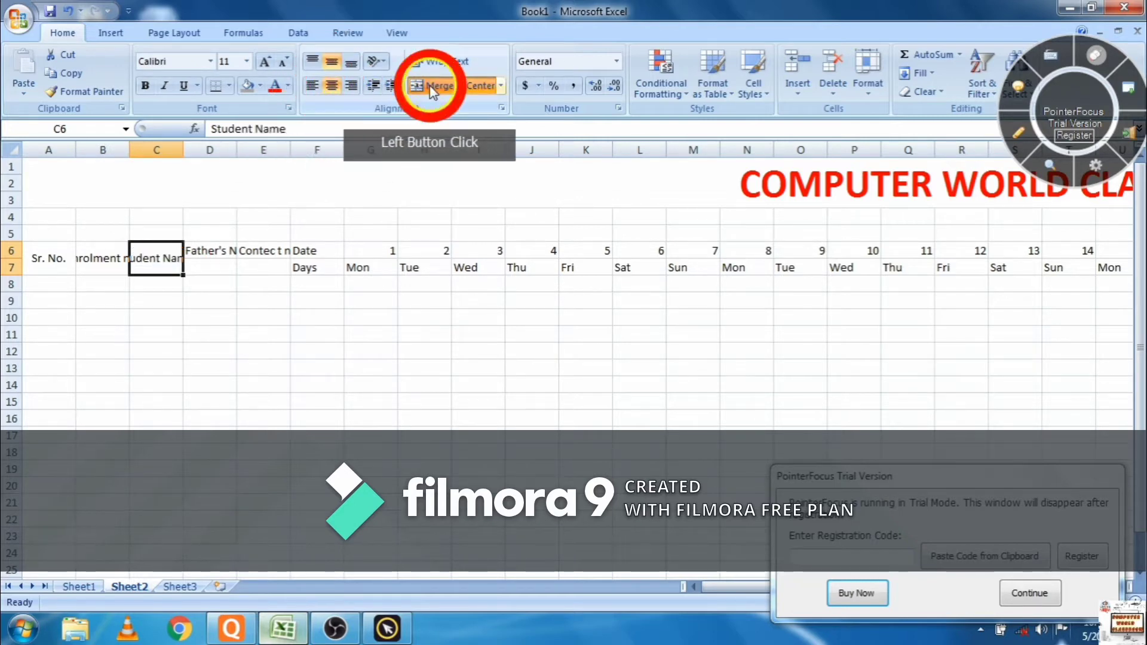
pyautogui.click(191, 256)
pyautogui.moveTo(191, 256); pyautogui.dragTo(193, 267)
pyautogui.click(332, 61)
pyautogui.click(331, 85)
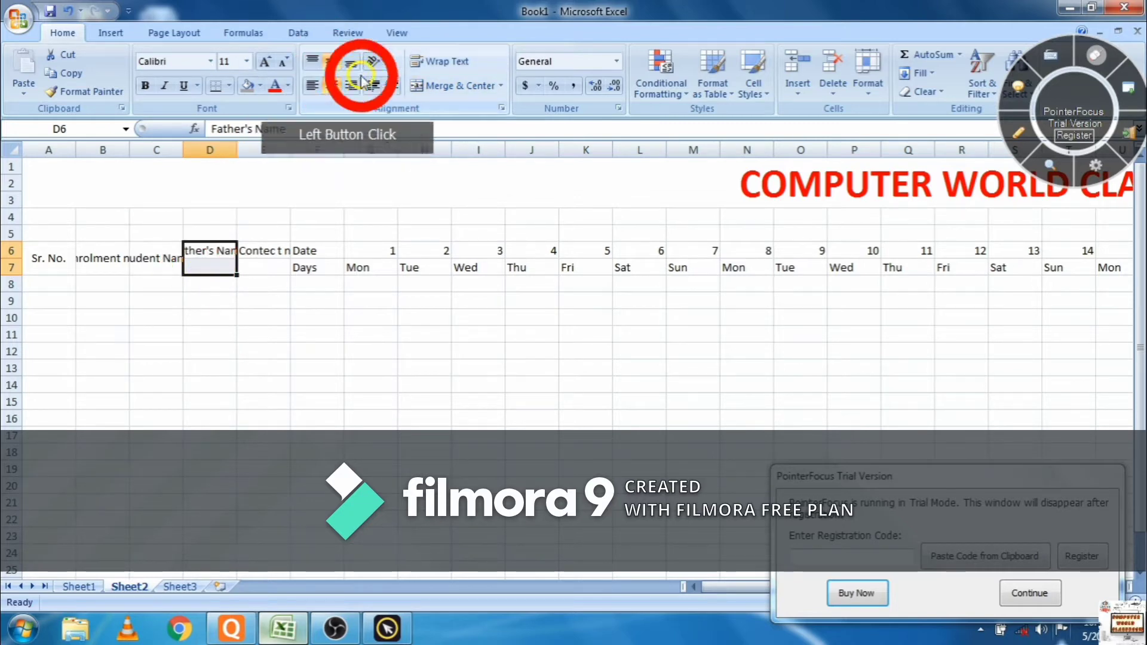
pyautogui.click(452, 93)
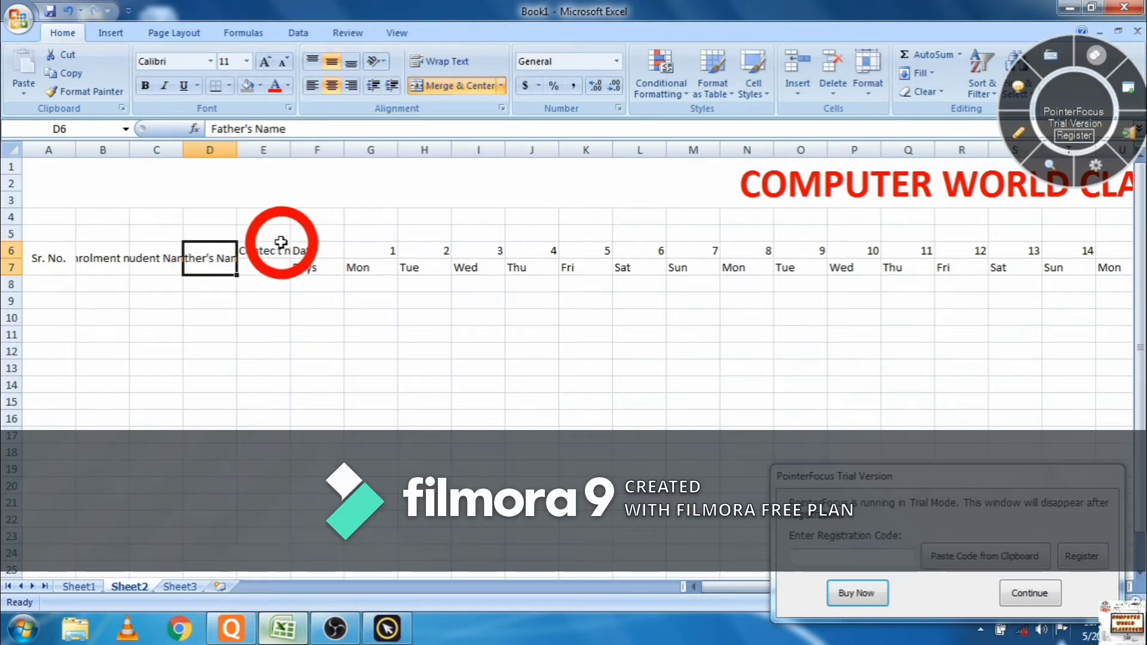
pyautogui.moveTo(279, 250); pyautogui.dragTo(272, 267)
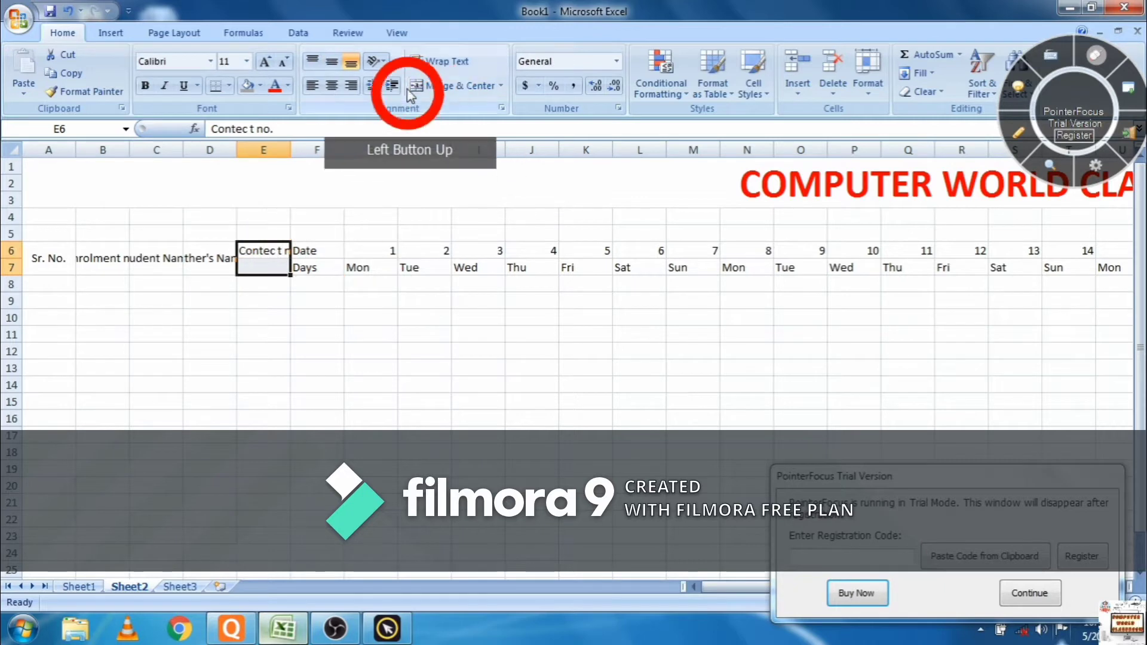
pyautogui.click(446, 87)
pyautogui.click(332, 61)
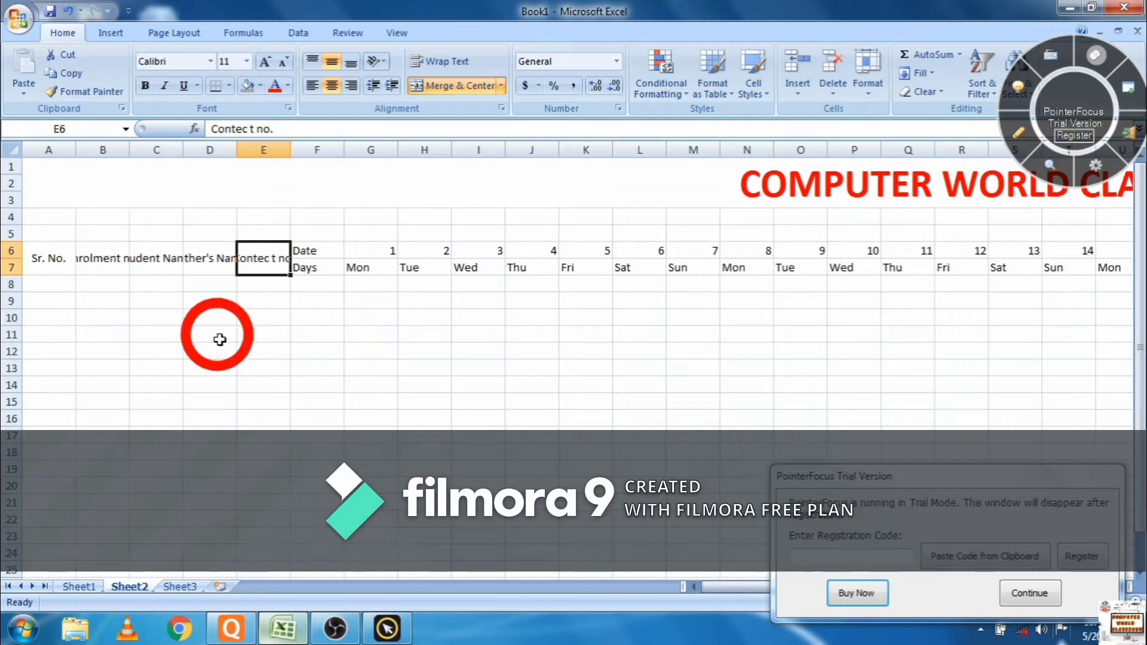
pyautogui.moveTo(709, 593); pyautogui.dragTo(893, 593)
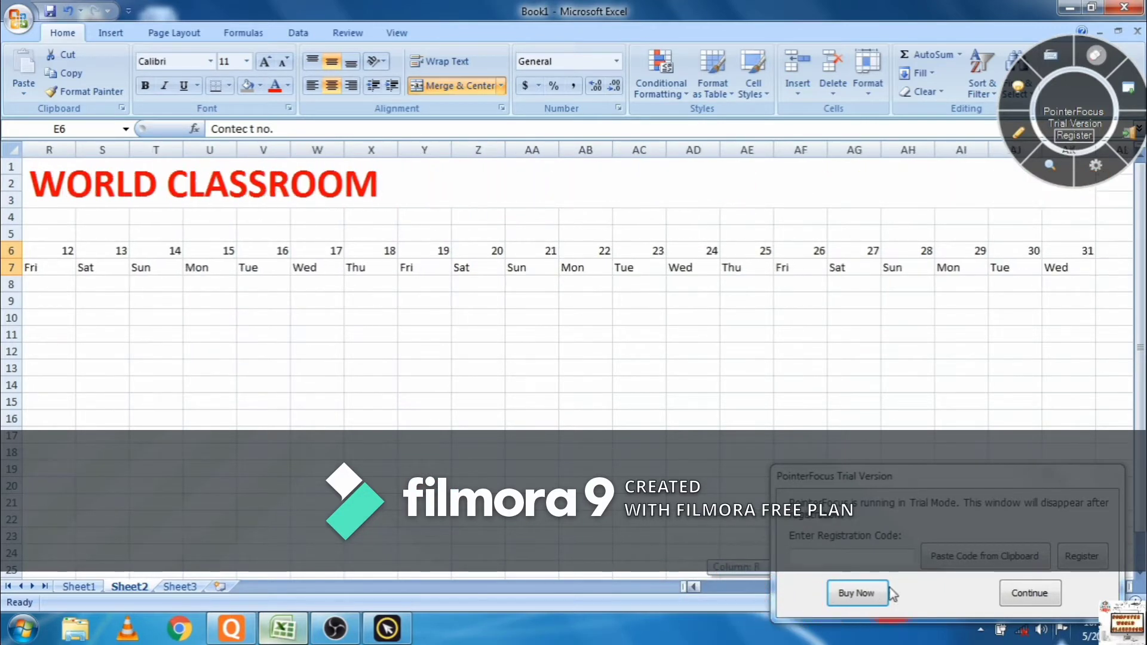
# - Enter the headings TOTAL(P), TOTAL (A) and TOTAL (SUN) in AL6:AN6
pyautogui.click(1029, 592)
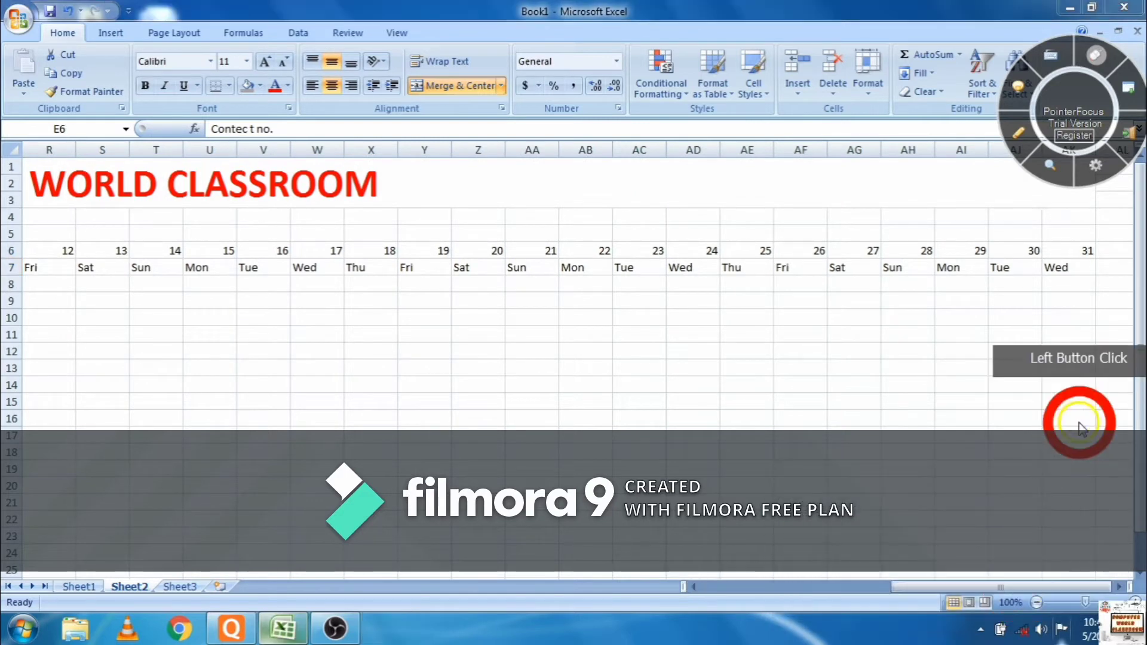
pyautogui.click(1103, 255)
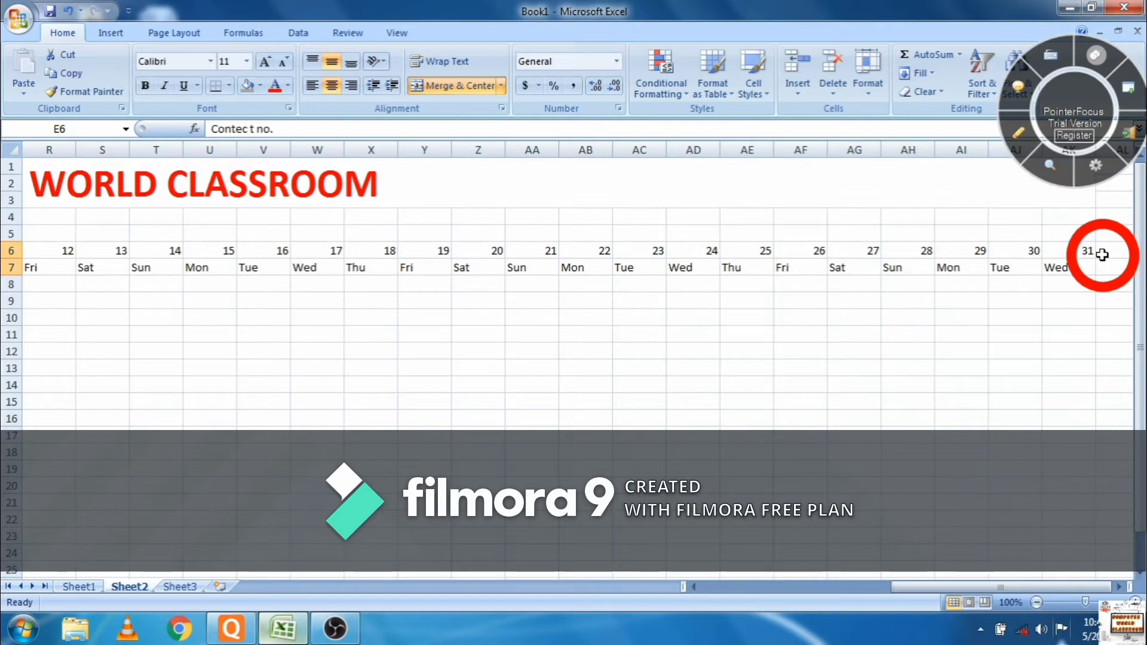
pyautogui.click(1102, 254)
pyautogui.press('Right')
pyautogui.press('Right')
pyautogui.press('Right')
pyautogui.press('Right')
pyautogui.press('Right')
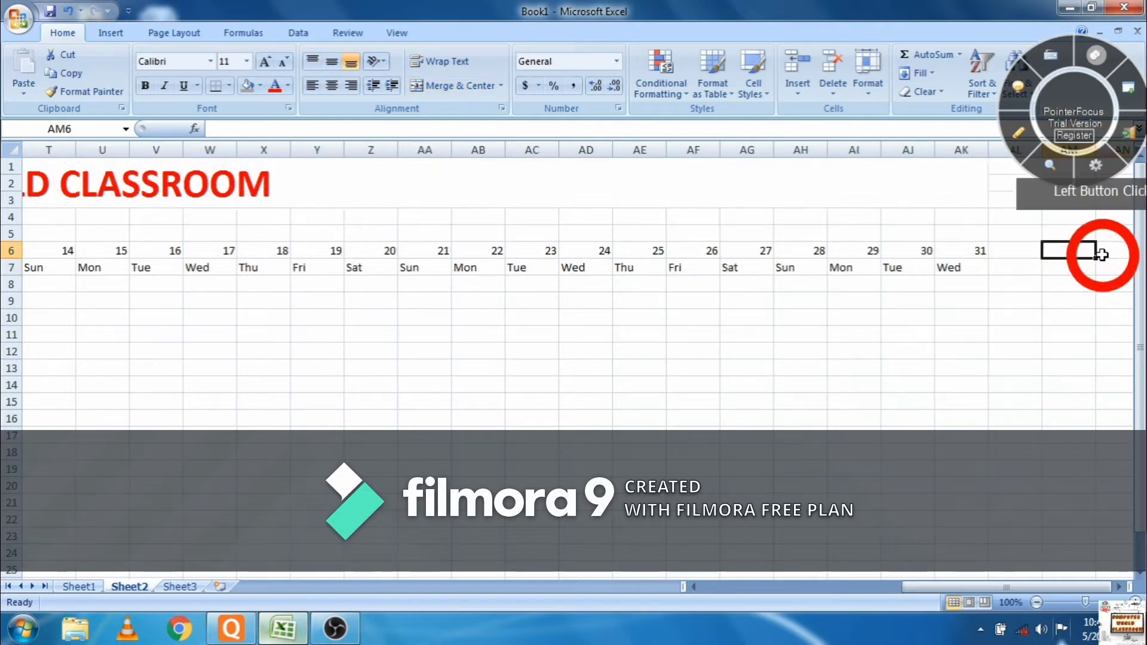
pyautogui.press('Left')
pyautogui.press('Left')
pyautogui.press('Left')
pyautogui.press('Left')
pyautogui.press('Left')
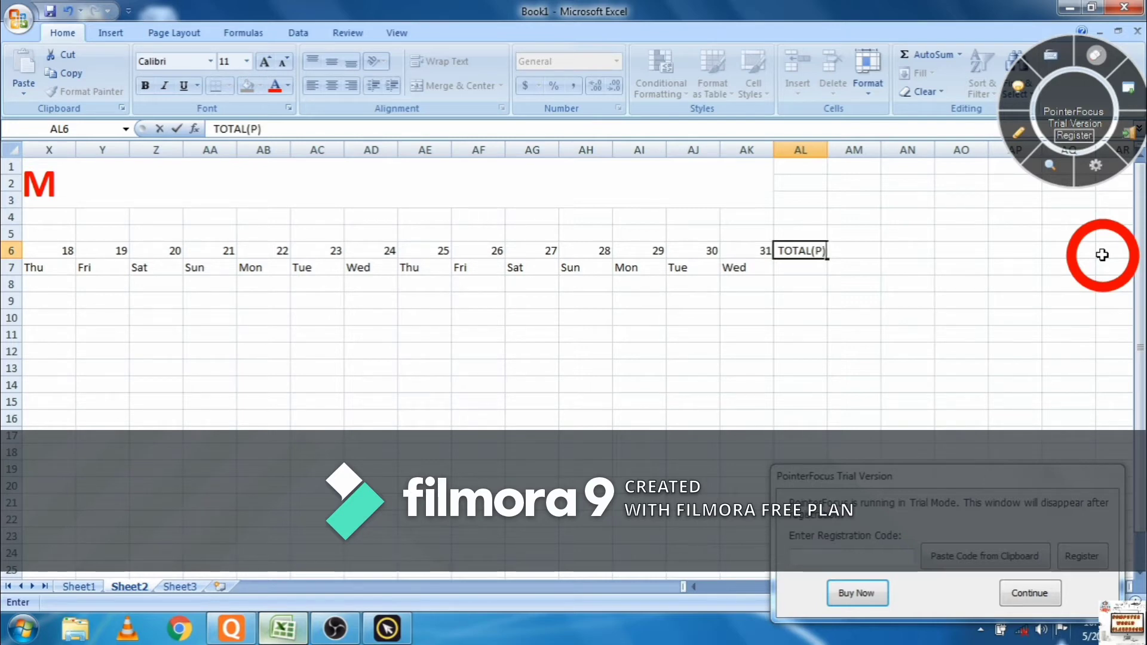
pyautogui.press('Tab')
pyautogui.write('T')
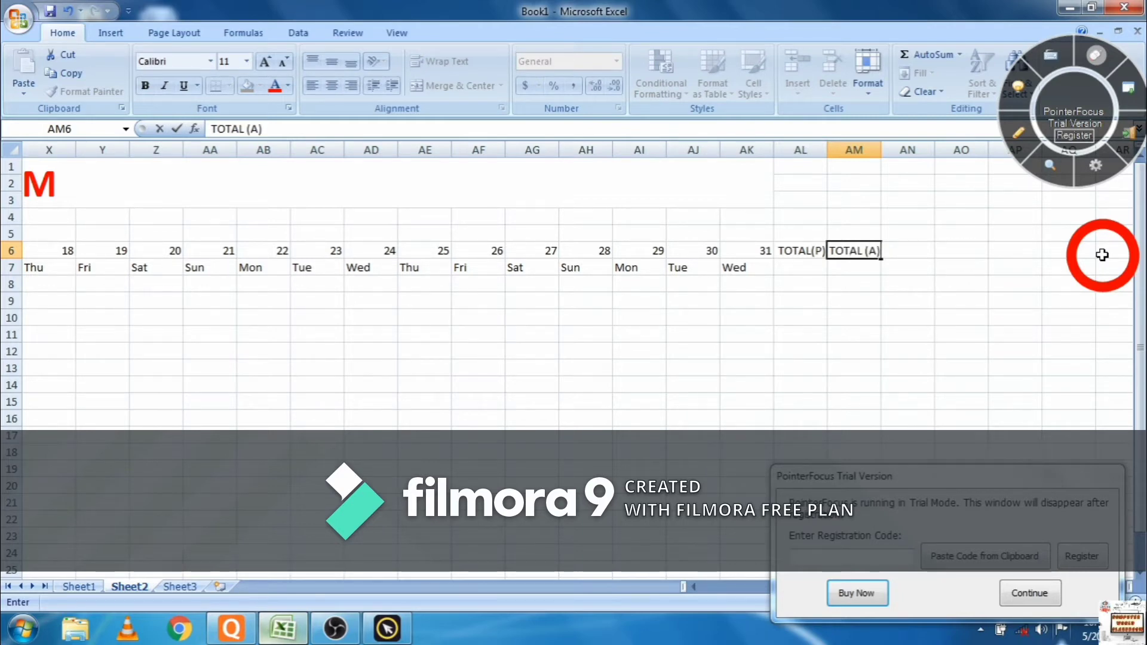
pyautogui.press('Tab')
pyautogui.write('T')
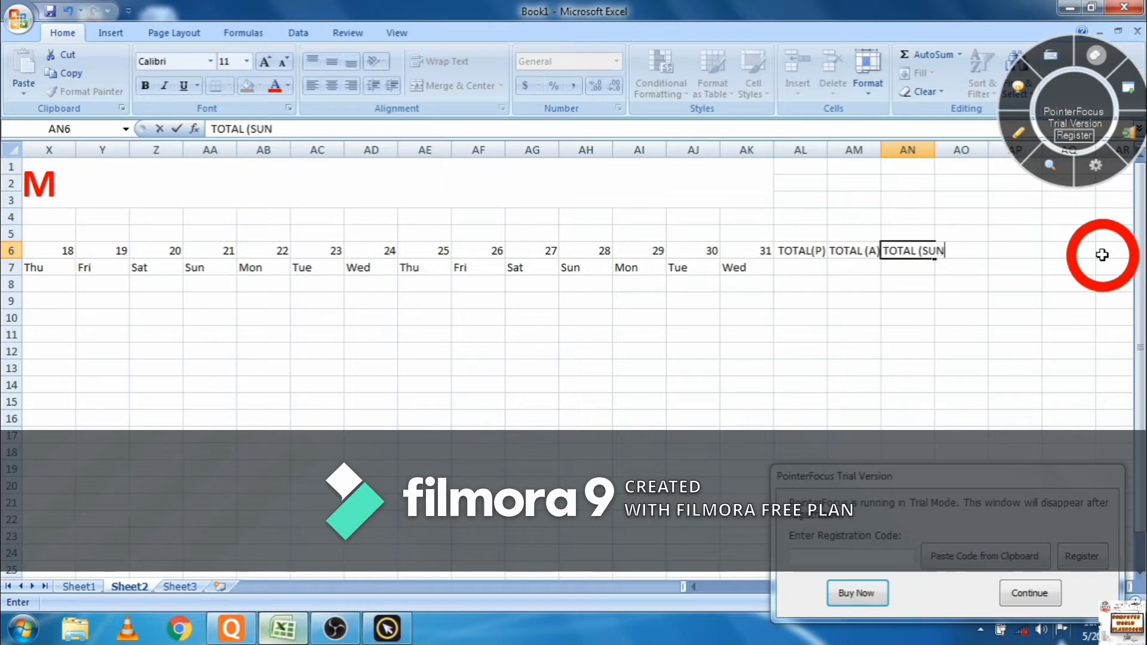
pyautogui.press('Tab')
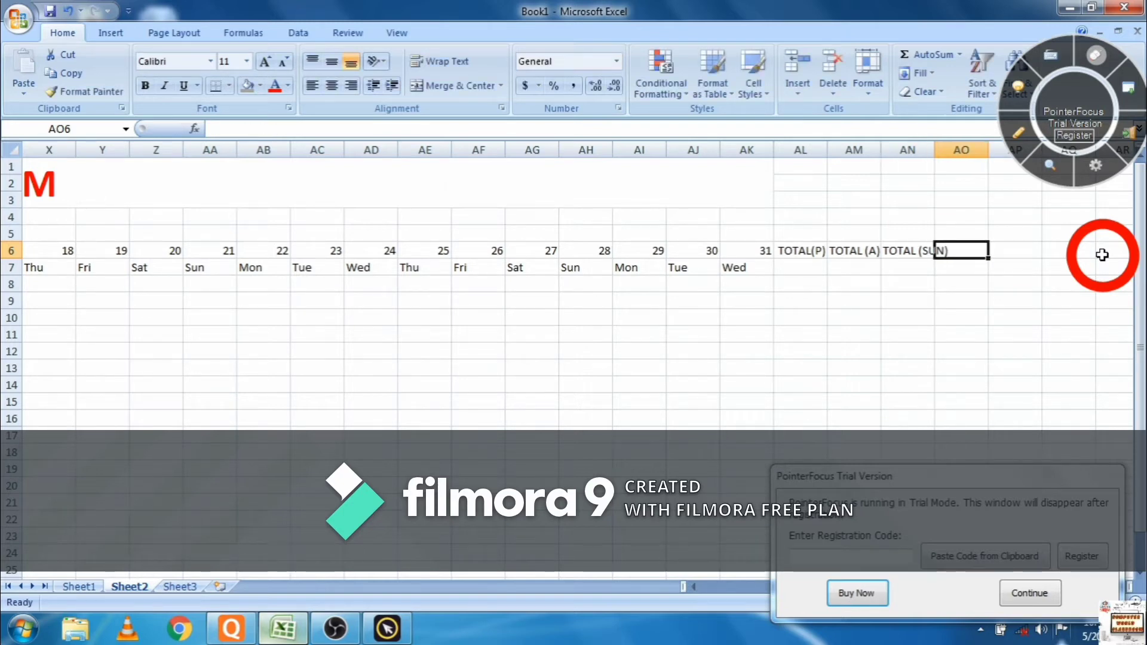
# - Add the heading TOTAL (P) % in cell AO6
pyautogui.click(1102, 255)
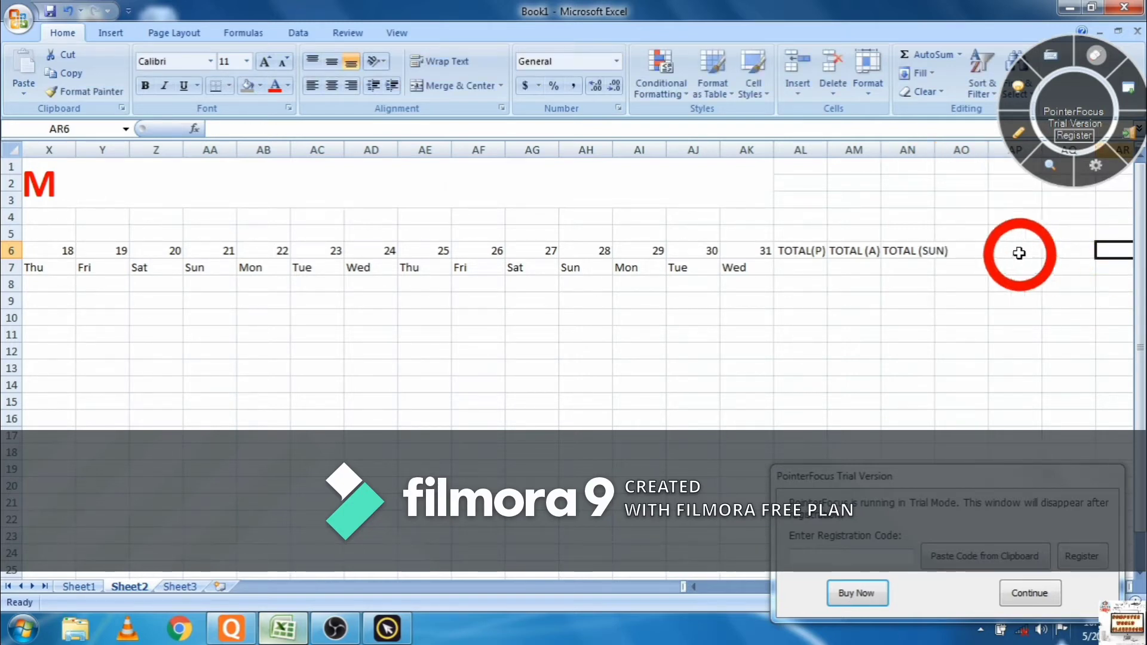
pyautogui.click(969, 249)
pyautogui.write('TOTAL (P) %')
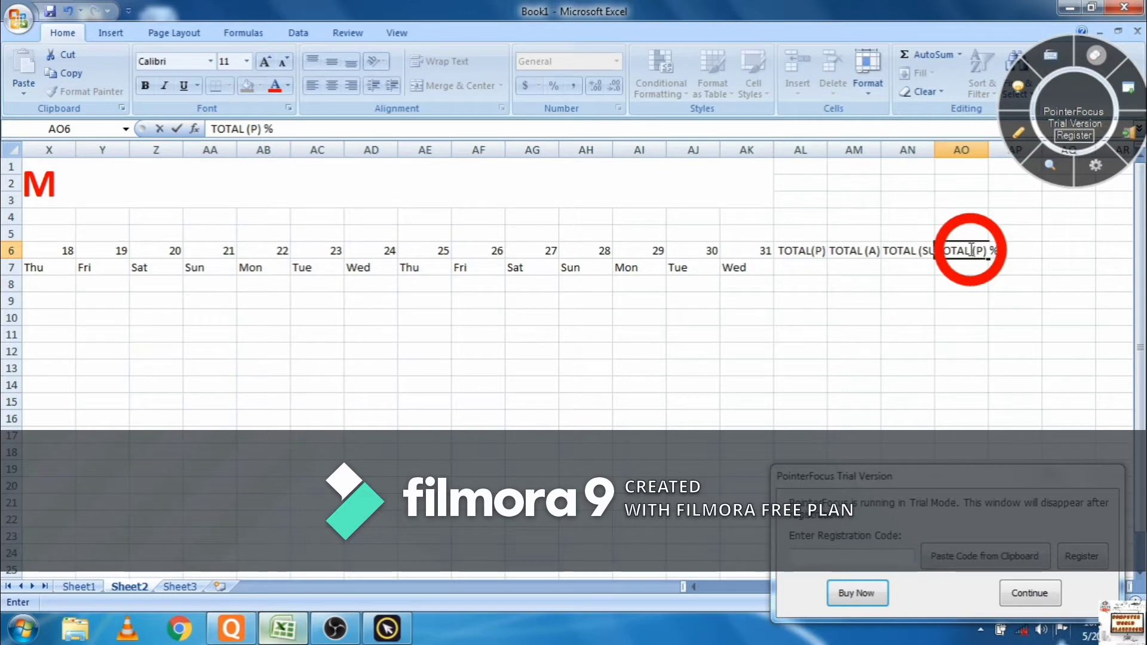
pyautogui.click(1038, 257)
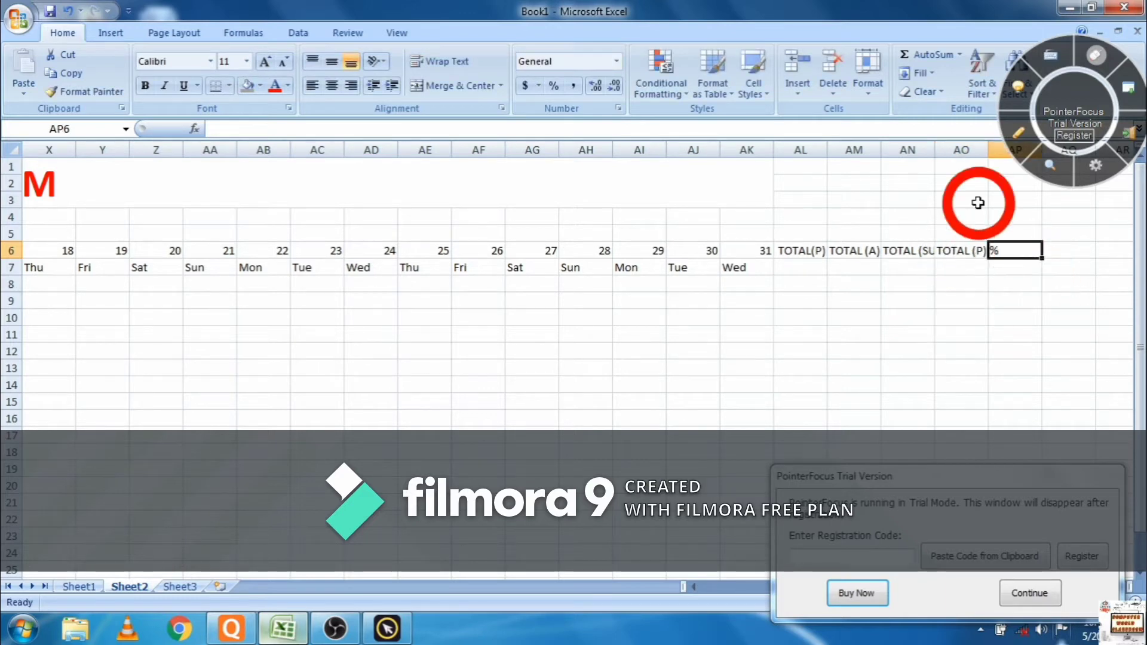
# - Select columns A through AO and AutoFit their widths to the contents
pyautogui.moveTo(962, 150); pyautogui.dragTo(35, 150)
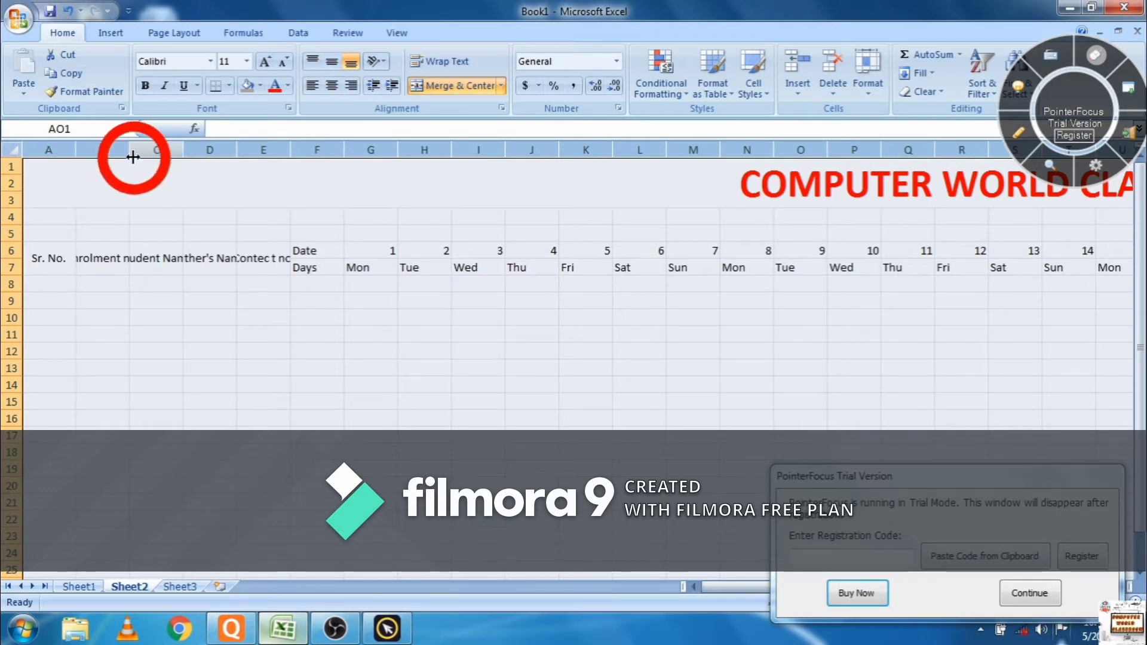
pyautogui.doubleClick(182, 150)
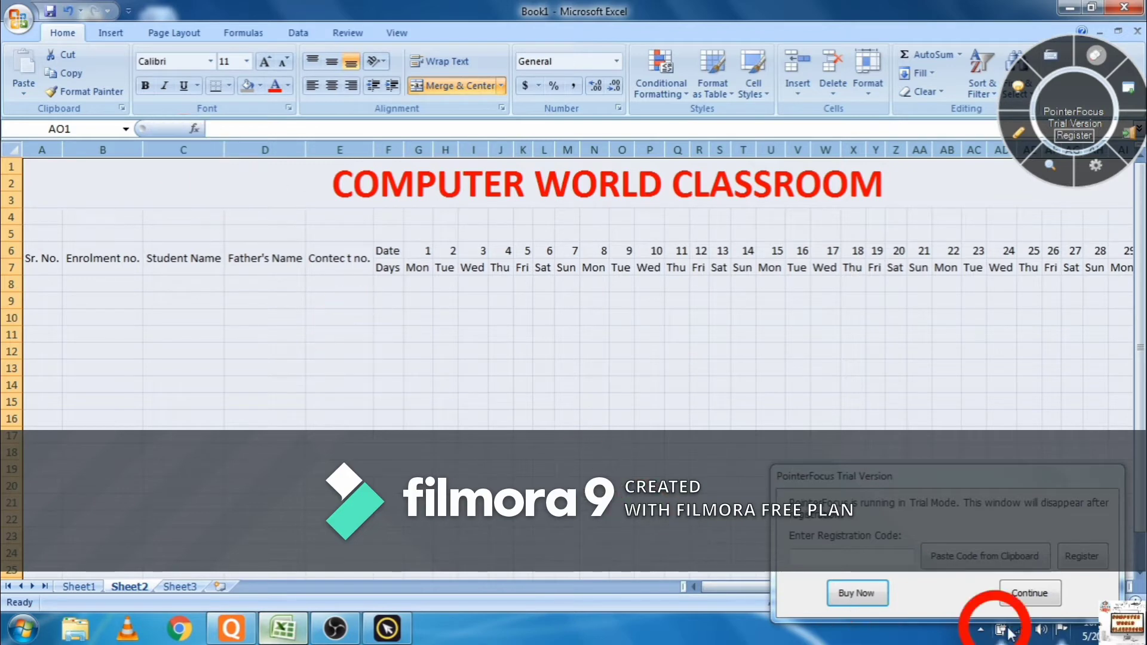
# - Merge rows 4–5 from column A through AO into one blank block under the title
pyautogui.click(1023, 592)
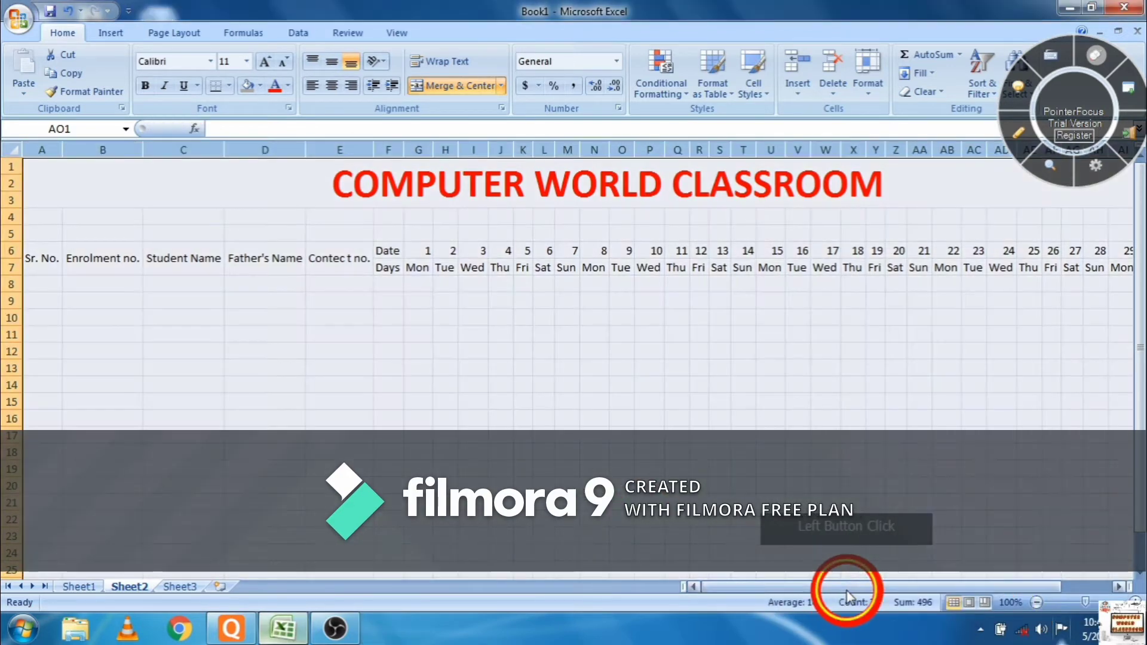
pyautogui.moveTo(847, 590); pyautogui.dragTo(991, 589)
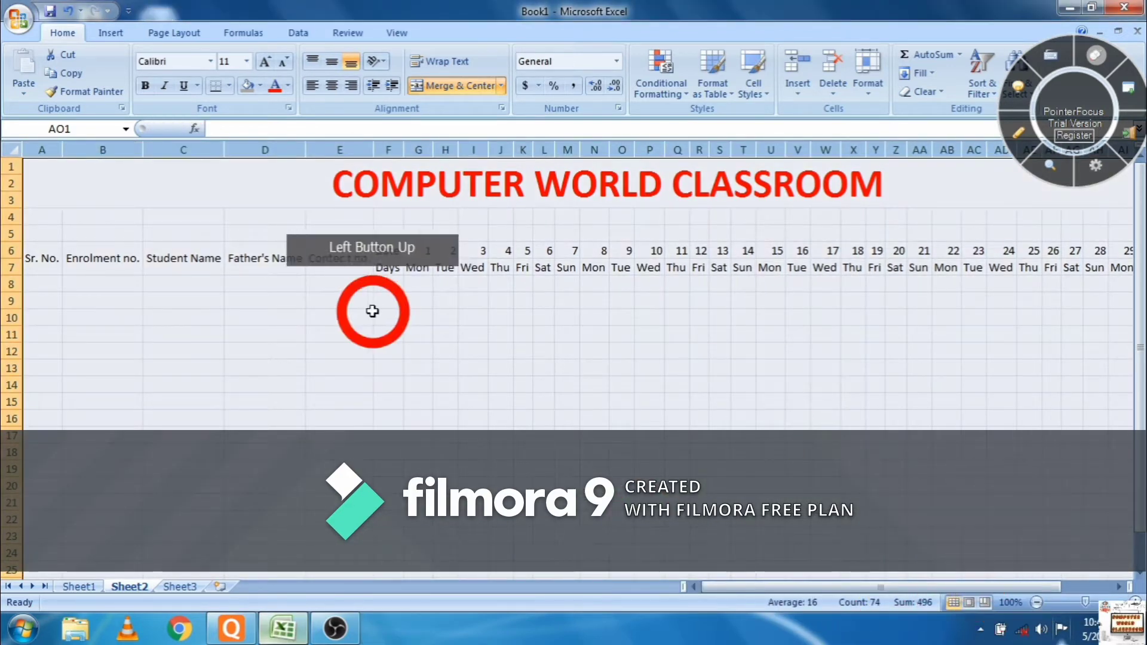
pyautogui.moveTo(57, 218); pyautogui.dragTo(1059, 239)
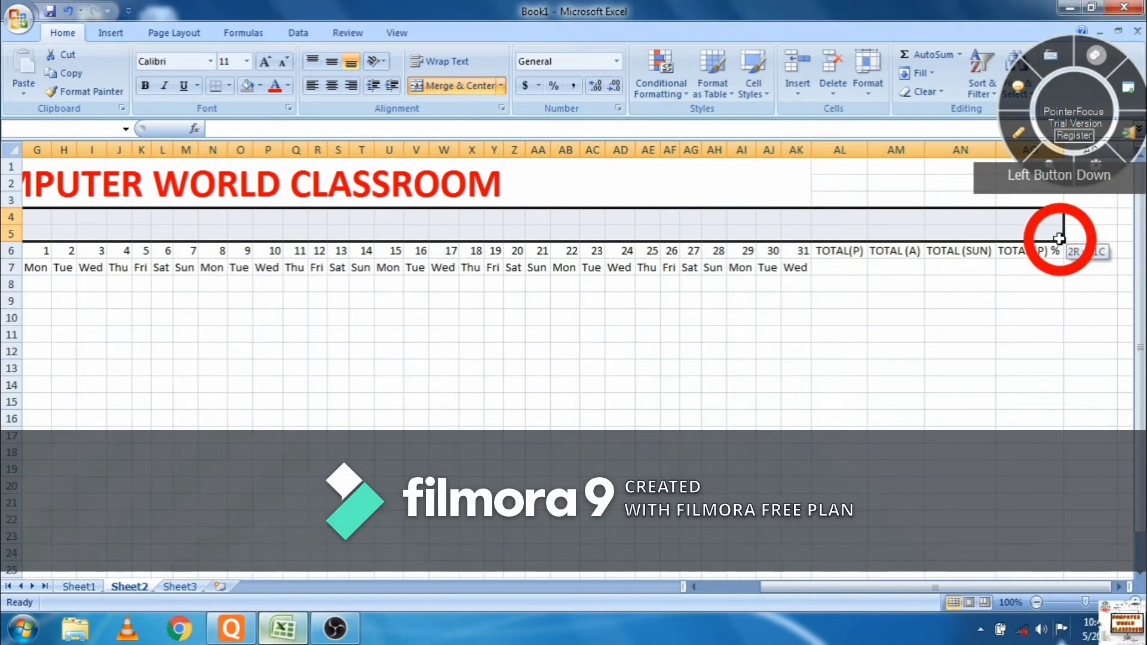
pyautogui.click(439, 98)
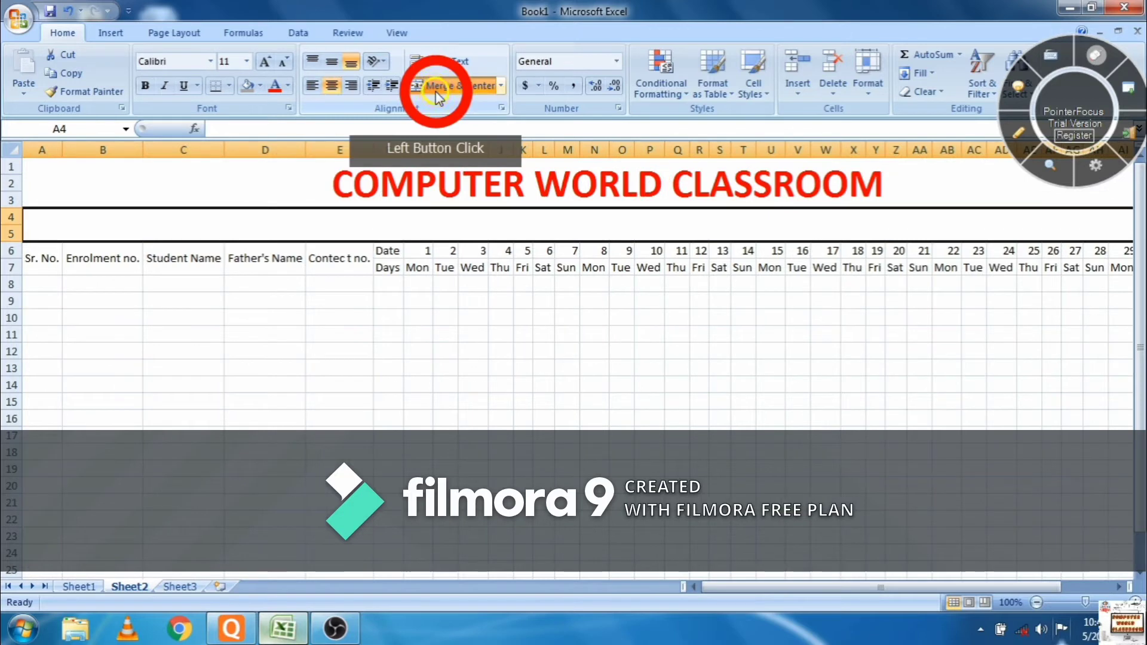
# - Enter ATTENDENCE SHEET in the merged row 4–5 cell and enlarge it to 20 point
pyautogui.doubleClick(448, 234)
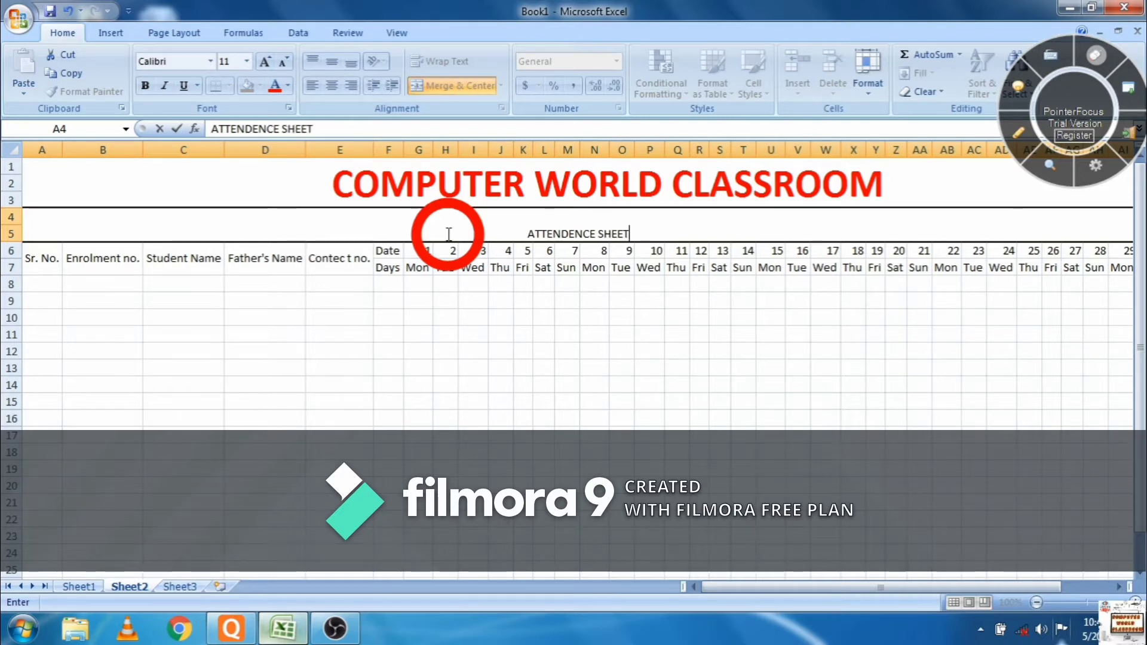
pyautogui.click(615, 332)
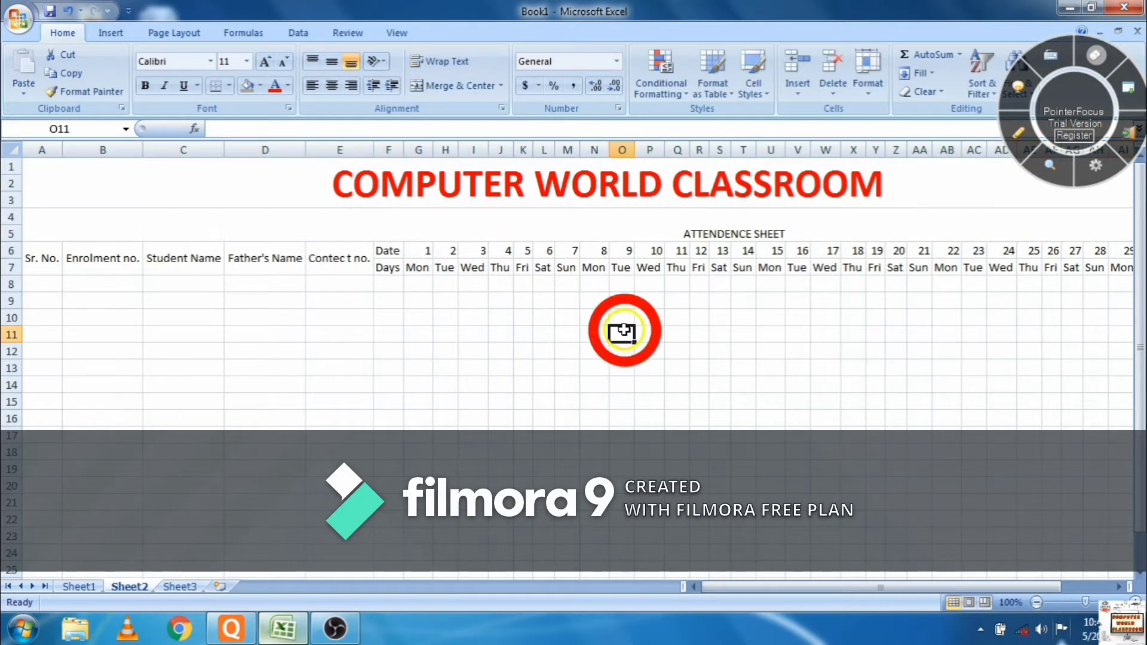
pyautogui.click(788, 245)
pyautogui.click(786, 232)
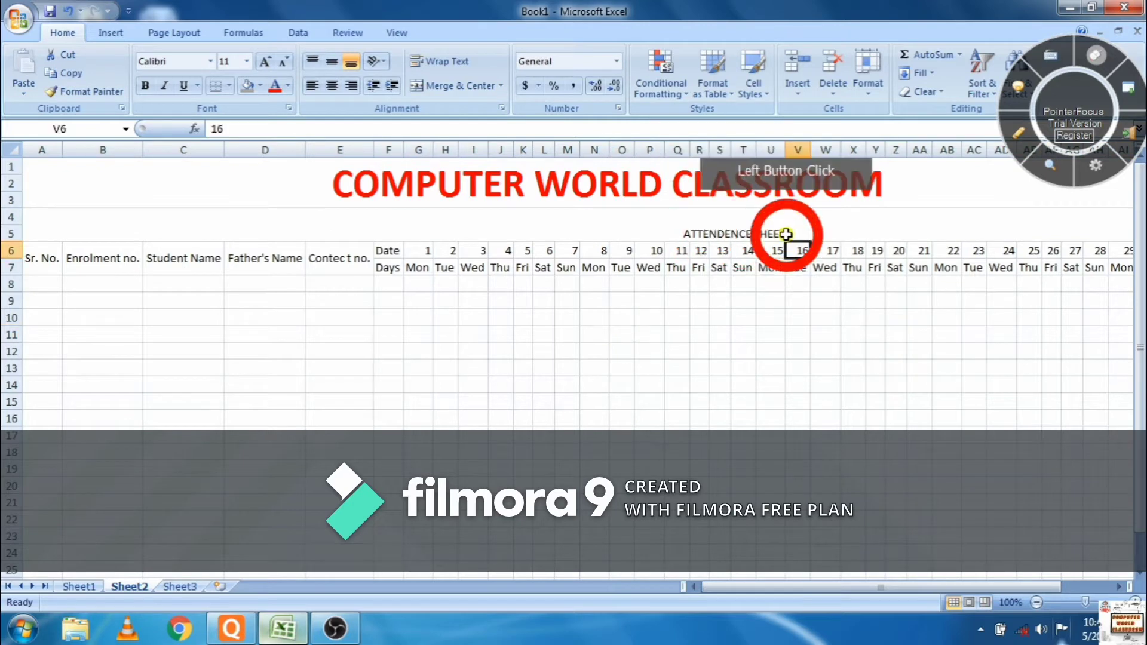
pyautogui.doubleClick(785, 232)
pyautogui.moveTo(696, 223); pyautogui.dragTo(678, 239)
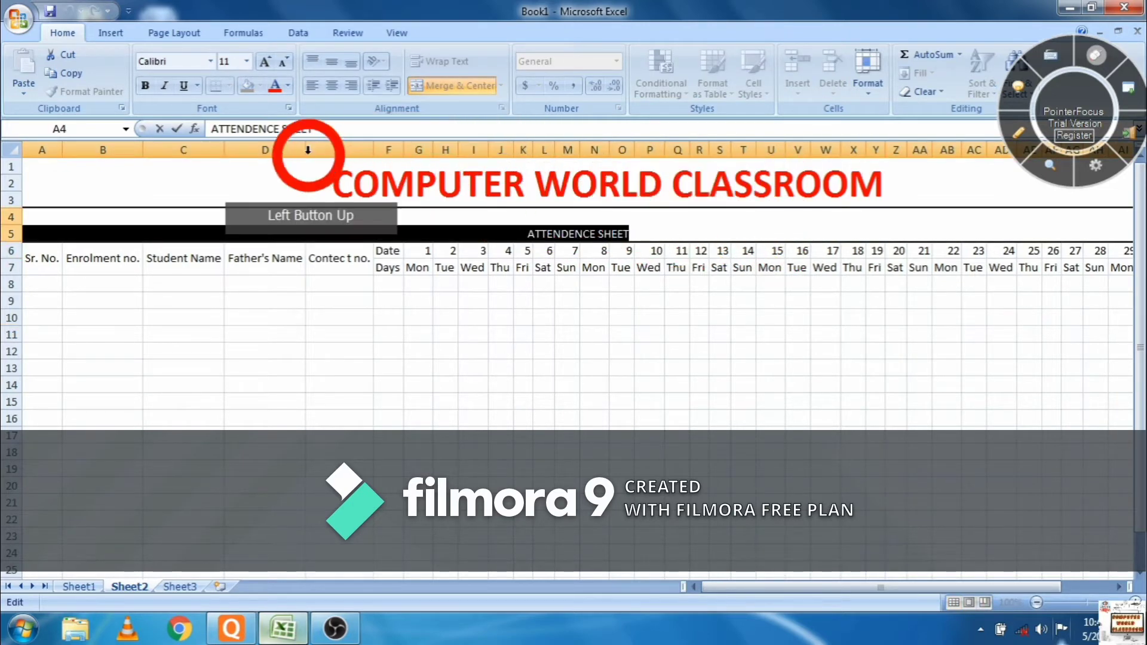
pyautogui.click(263, 63)
pyautogui.click(263, 64)
pyautogui.click(262, 63)
pyautogui.click(263, 63)
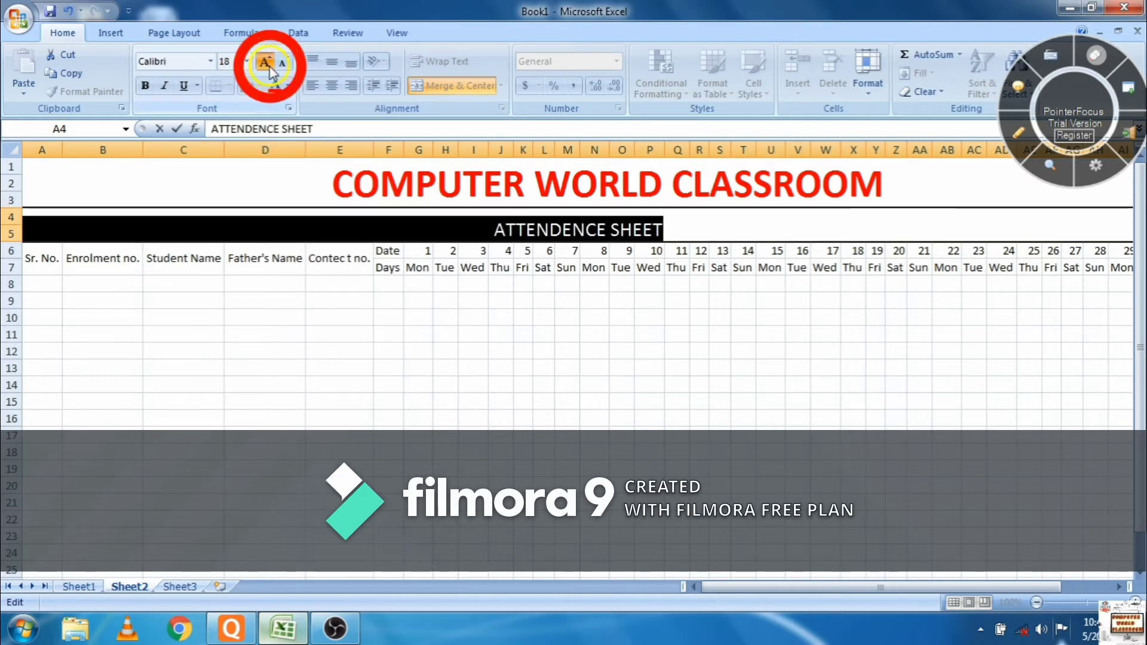
pyautogui.click(263, 64)
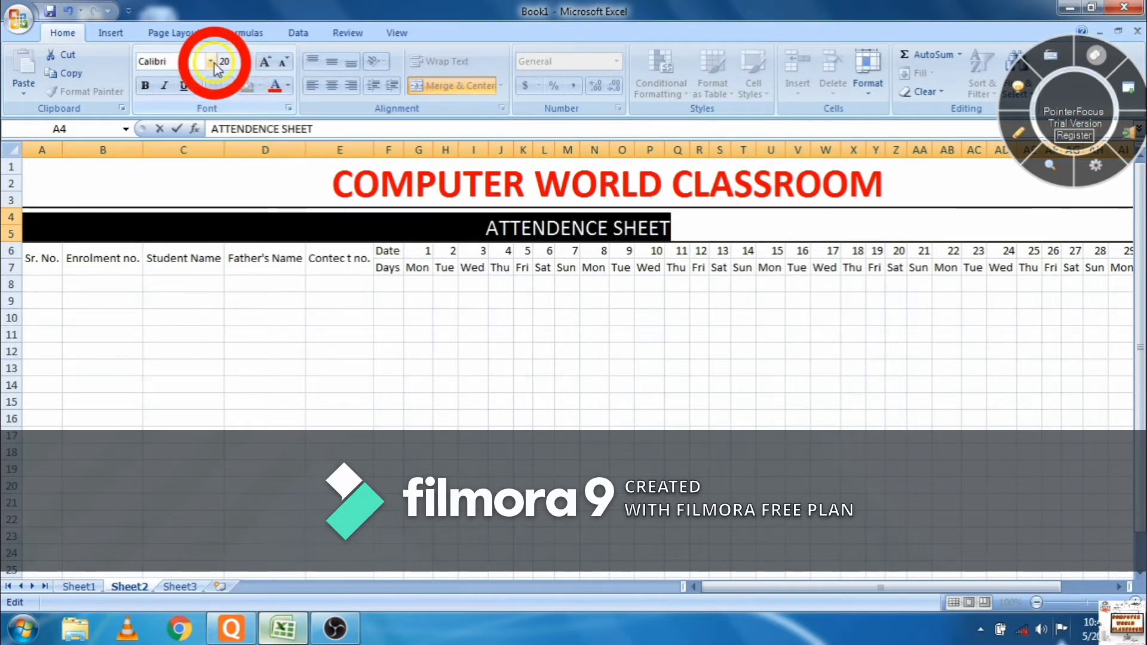
# - Format the ATTENDENCE SHEET heading as bold, blue Agency FB
pyautogui.click(214, 63)
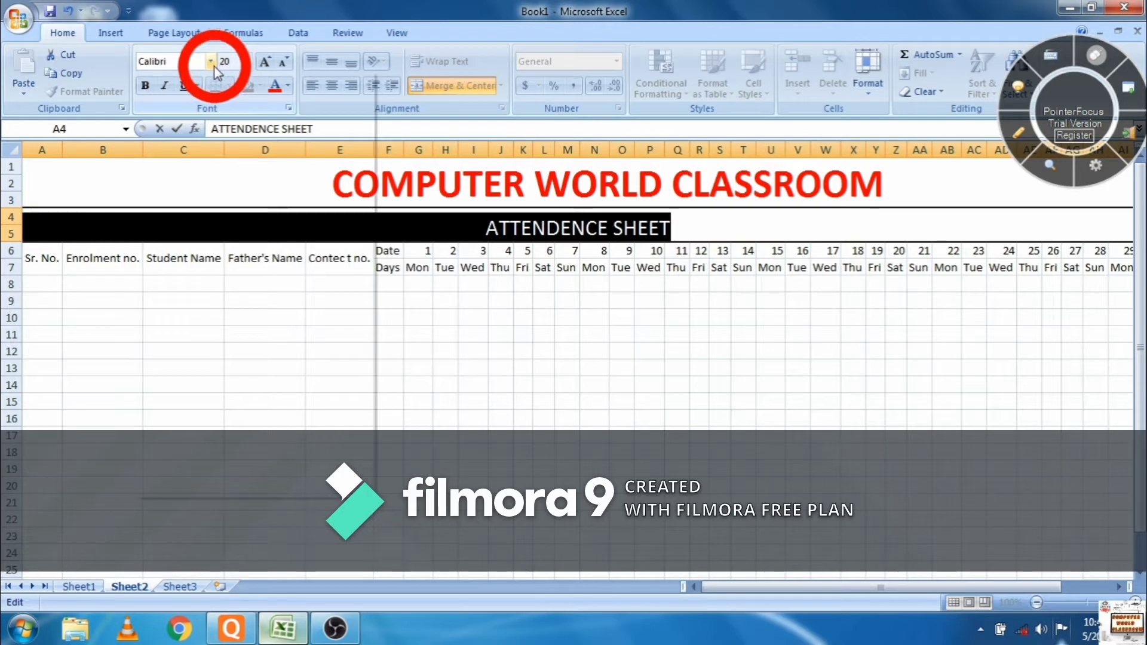
pyautogui.click(213, 68)
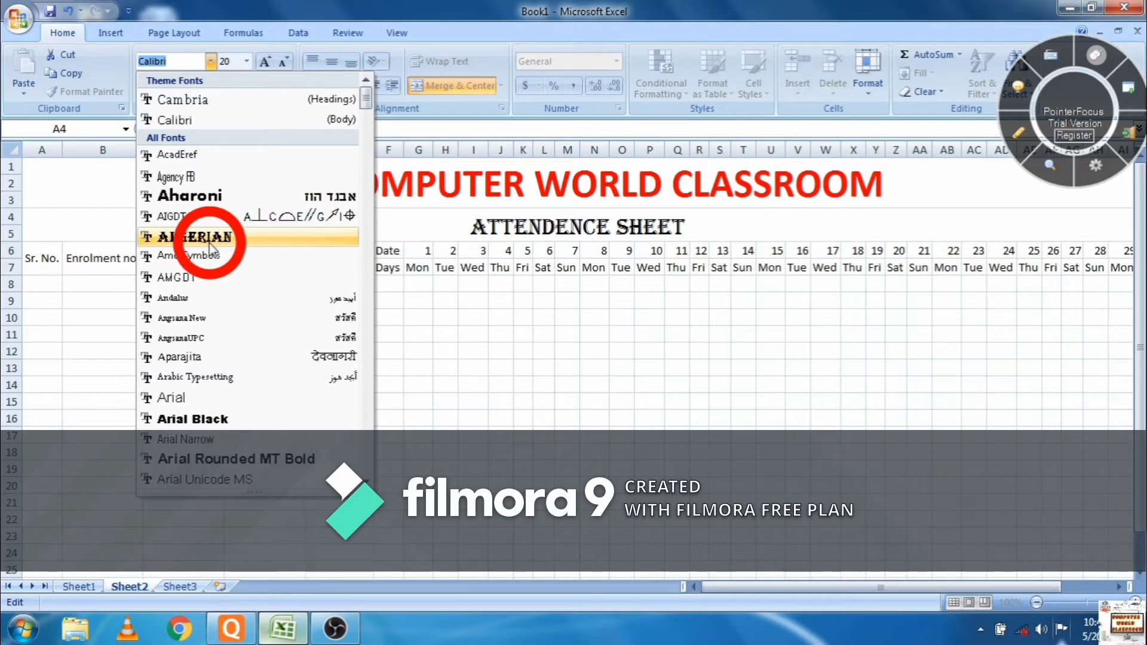
pyautogui.click(223, 175)
pyautogui.click(145, 85)
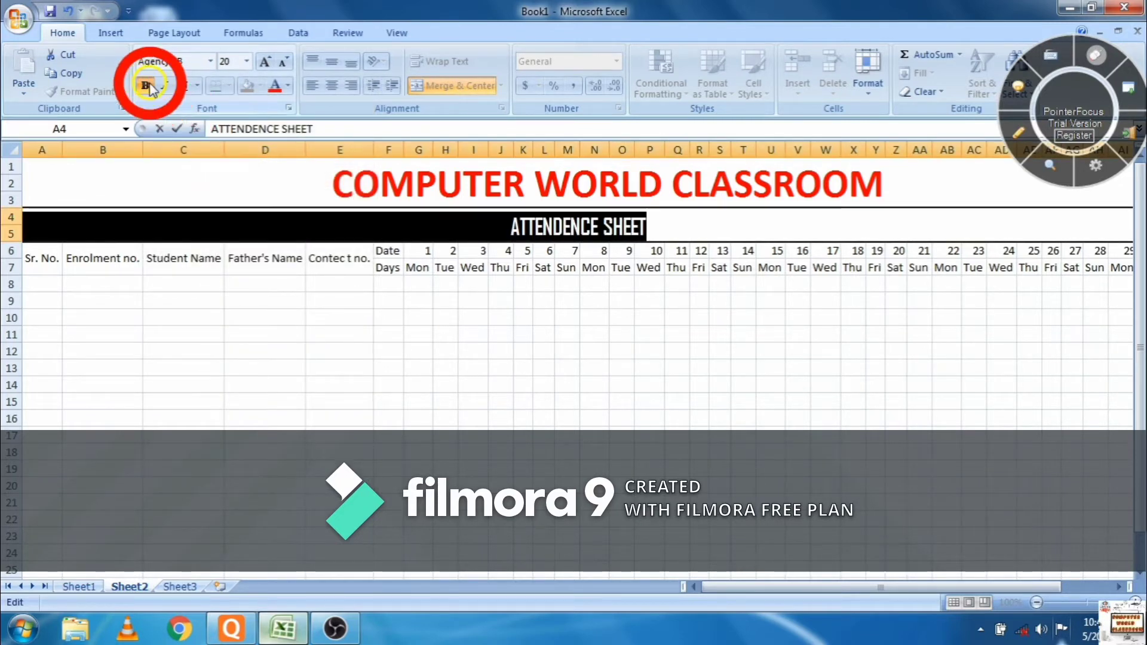
pyautogui.click(288, 85)
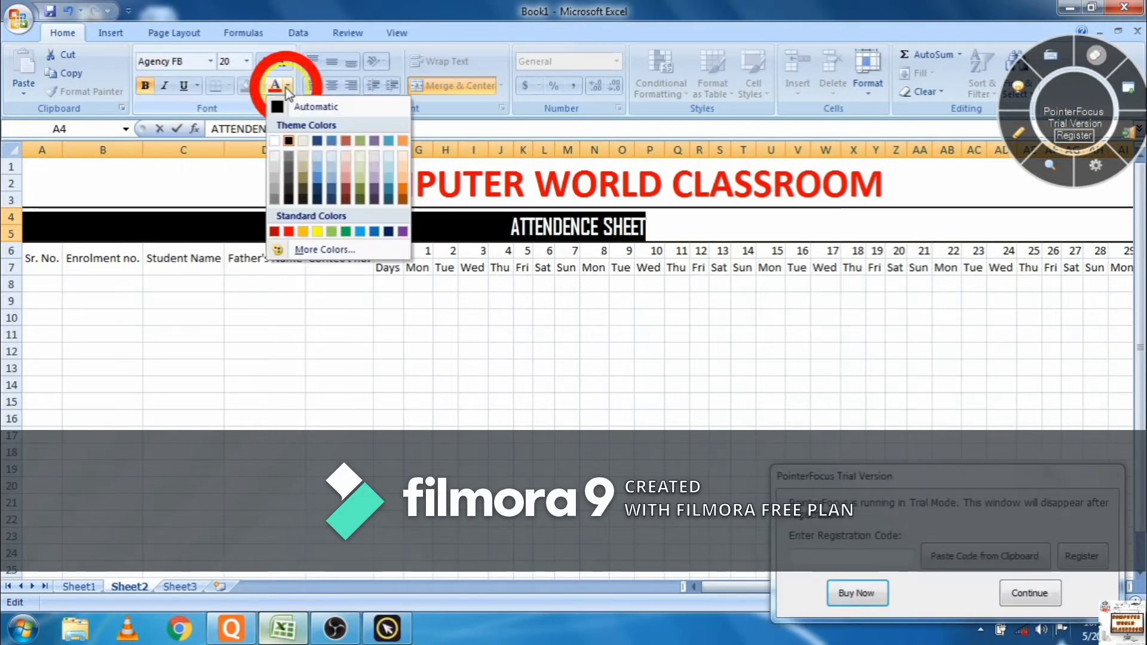
pyautogui.click(362, 231)
pyautogui.click(304, 401)
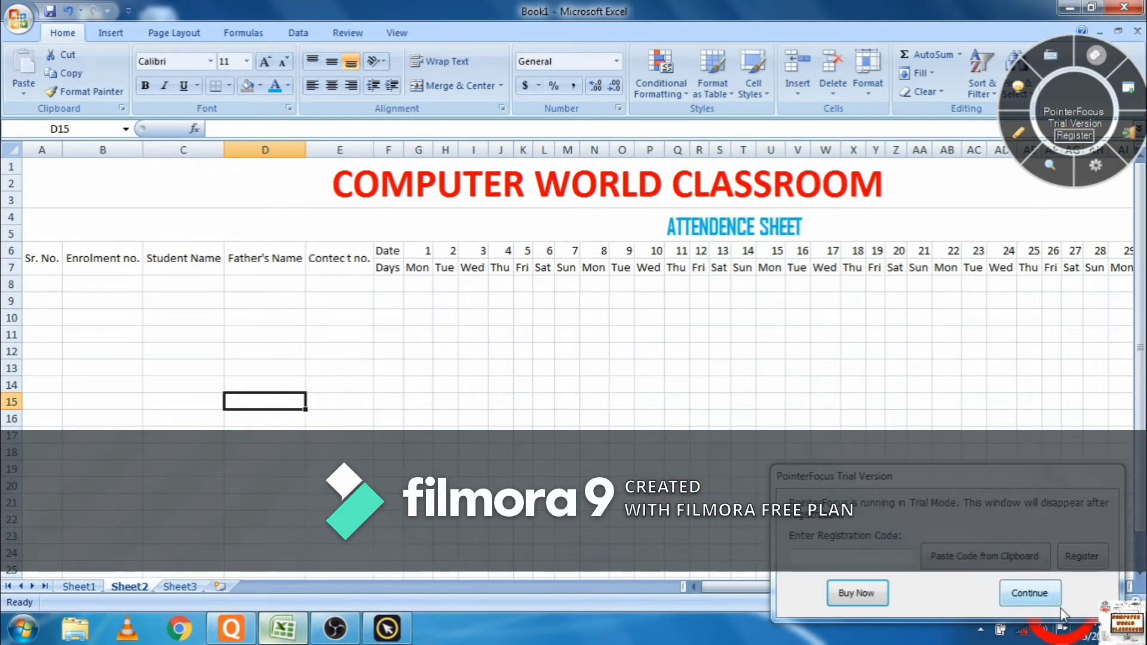
# - Make the row 6–7 table headings bold at size 12
pyautogui.click(1036, 594)
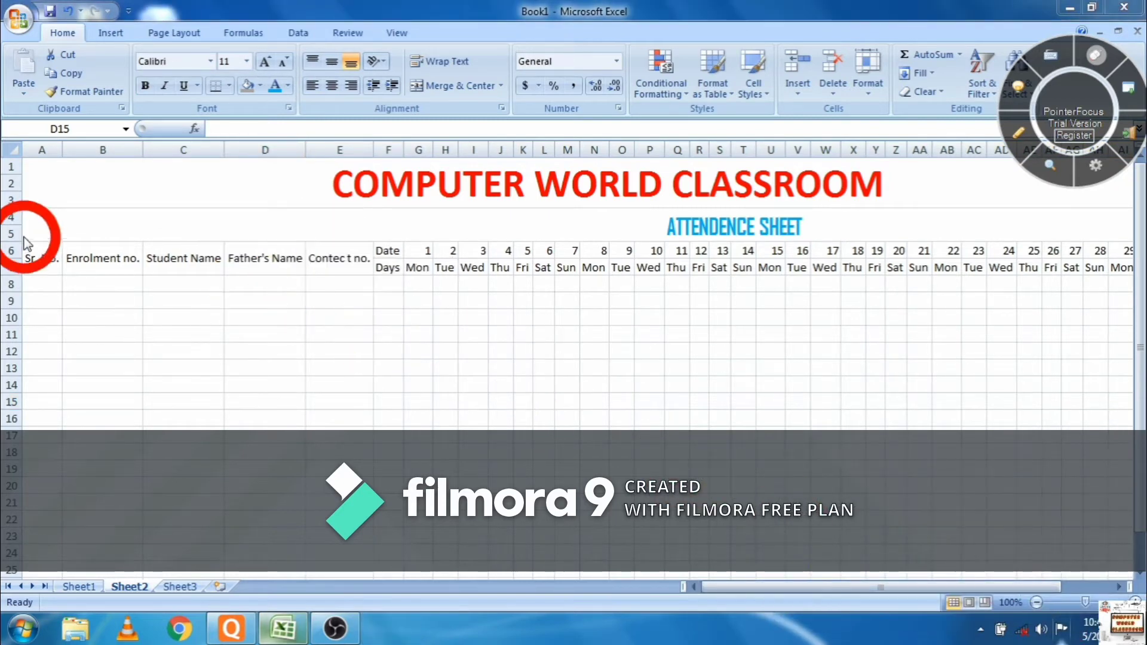
pyautogui.moveTo(40, 254); pyautogui.dragTo(191, 257)
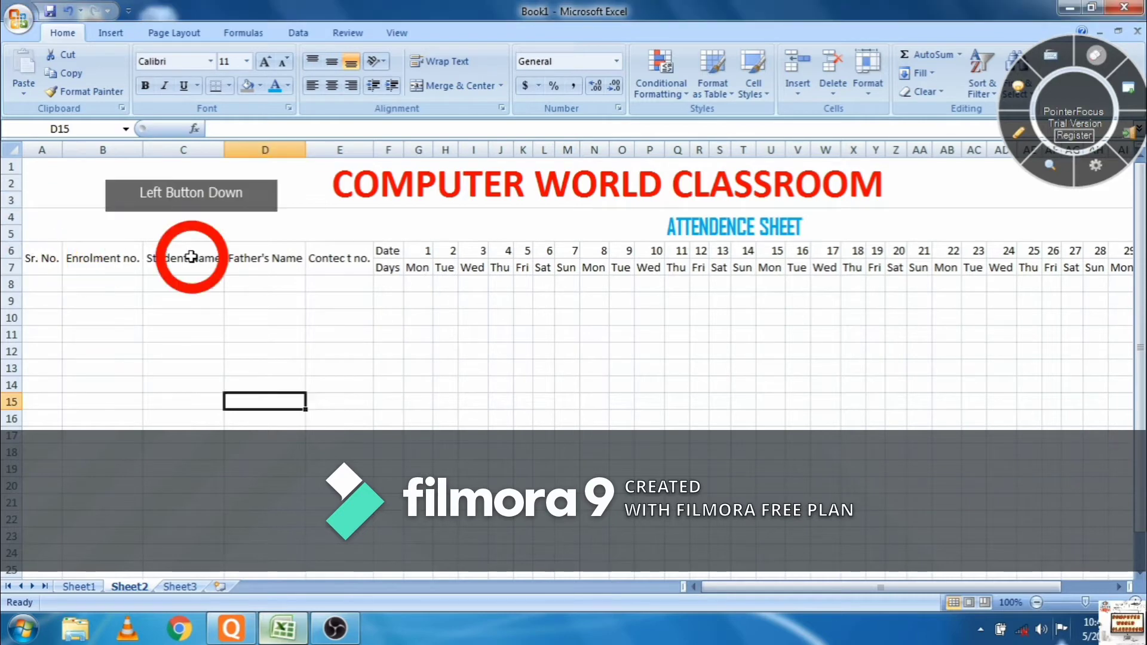
pyautogui.click(42, 252)
pyautogui.moveTo(41, 252); pyautogui.dragTo(1045, 258)
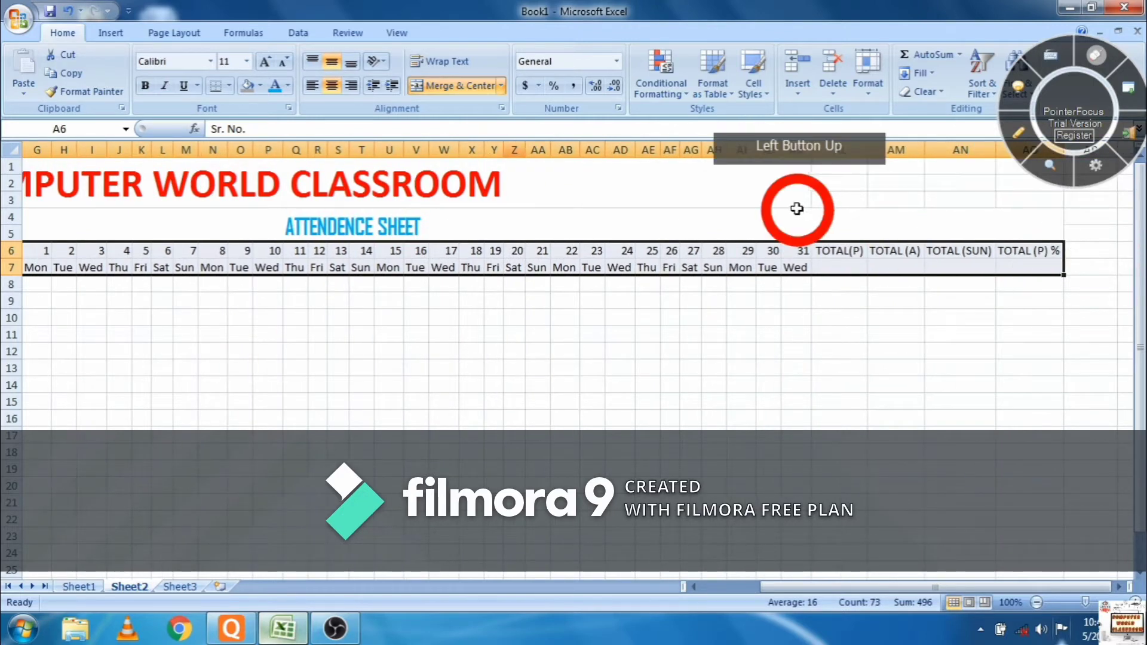
pyautogui.click(145, 87)
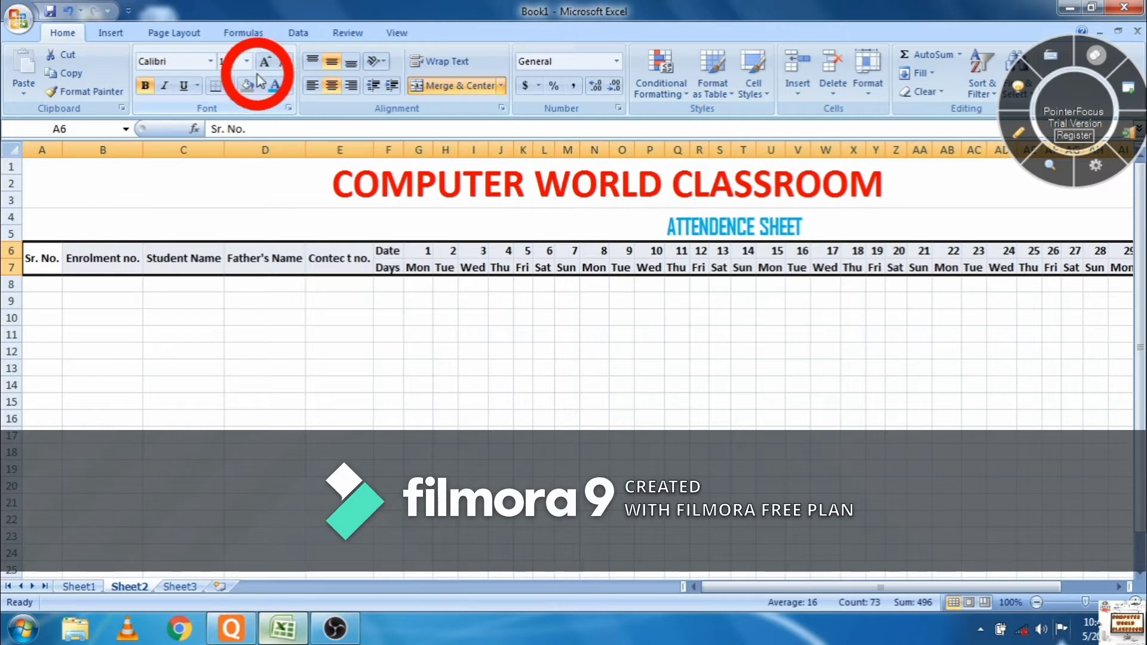
pyautogui.click(264, 62)
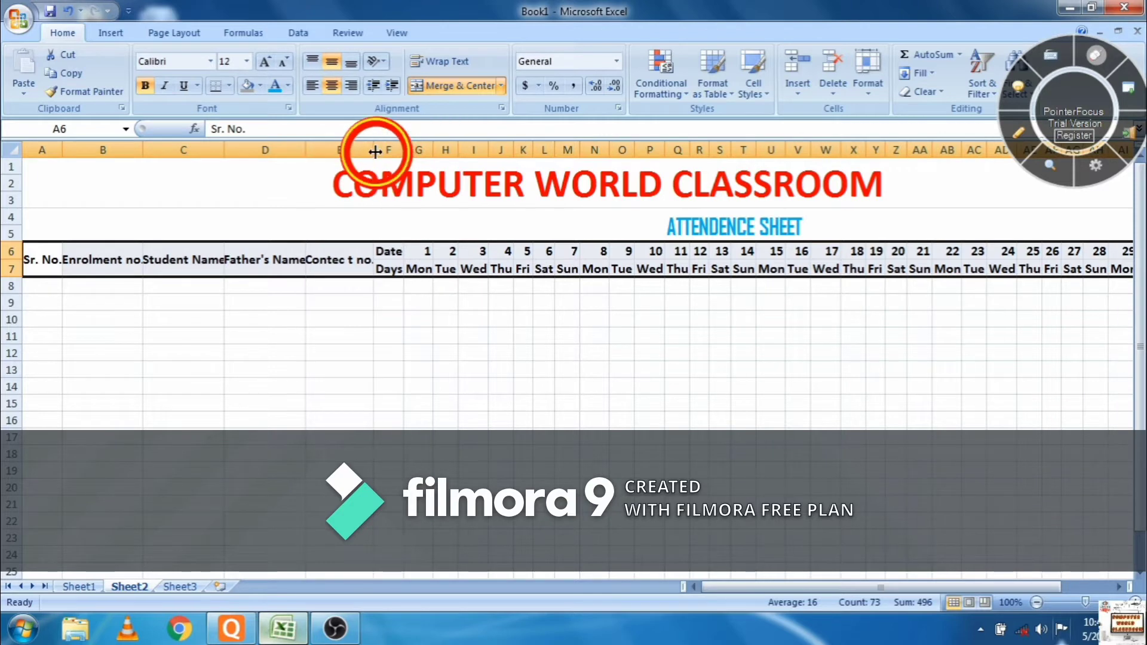
# - AutoFit column E and the table columns so headings like TOTAL(P) show fully
pyautogui.doubleClick(375, 151)
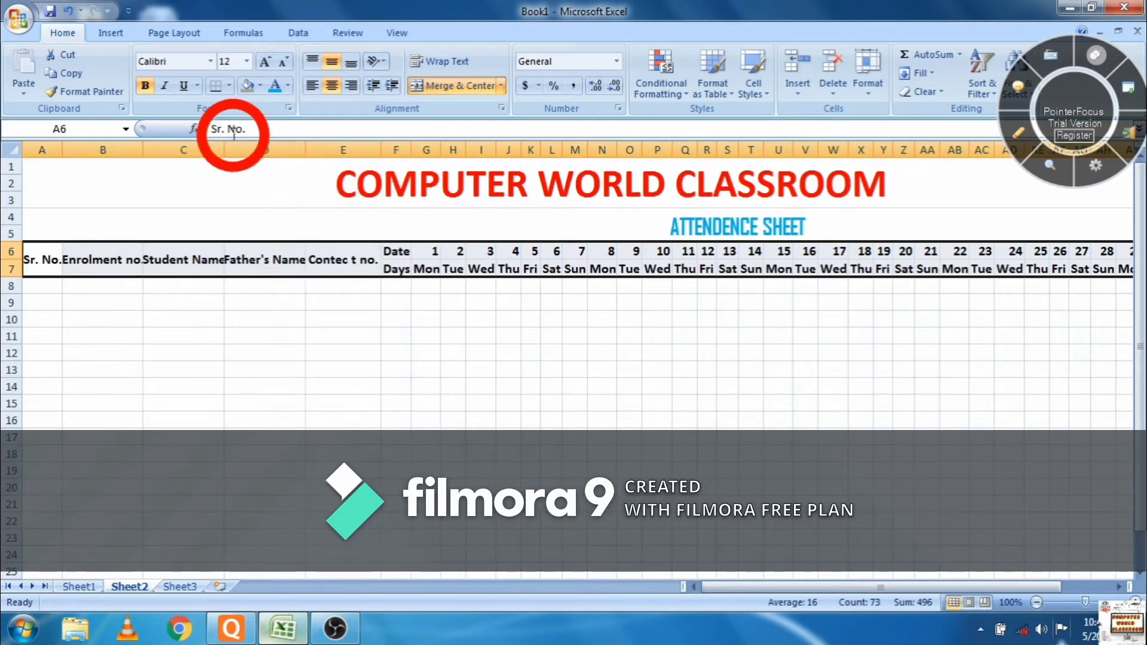
pyautogui.moveTo(33, 150); pyautogui.dragTo(949, 151)
pyautogui.doubleClick(925, 150)
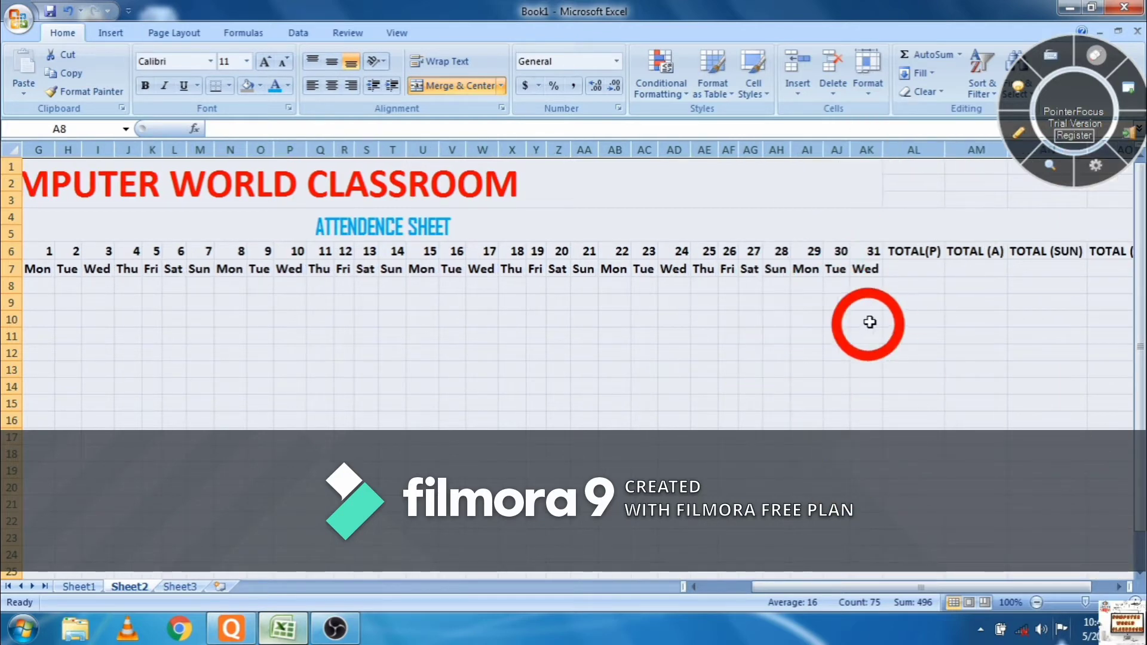
# - Re-merge and centre the COMPUTER WORLD CLASSROOM title across rows 1–3, columns A to AO
pyautogui.click(868, 183)
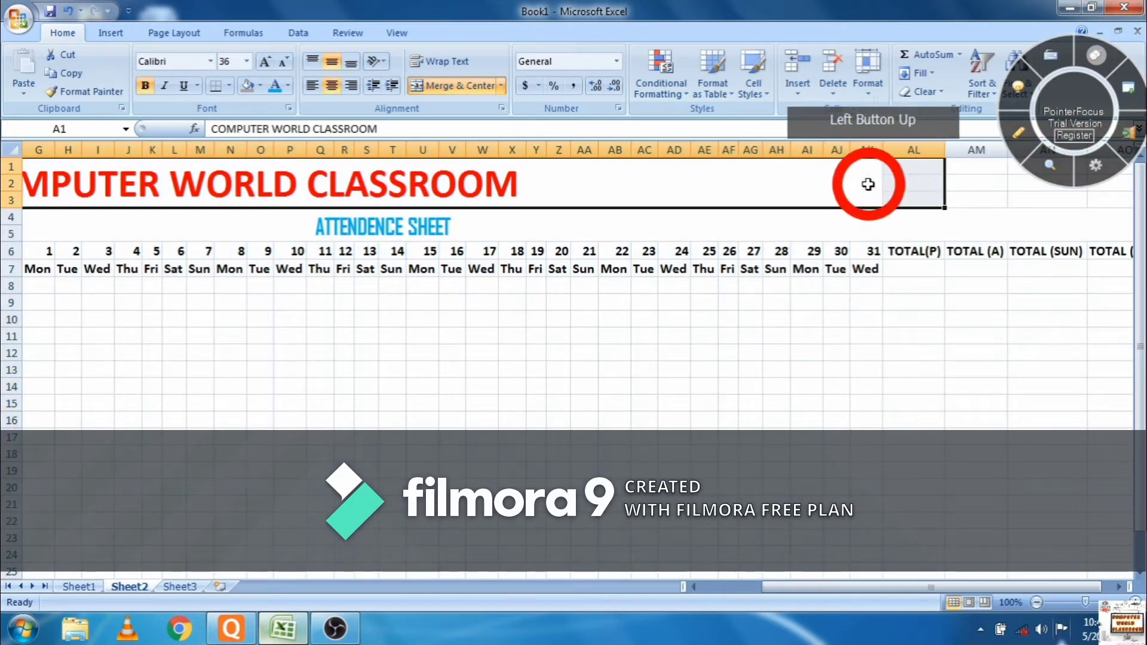
pyautogui.moveTo(913, 180); pyautogui.dragTo(1030, 185)
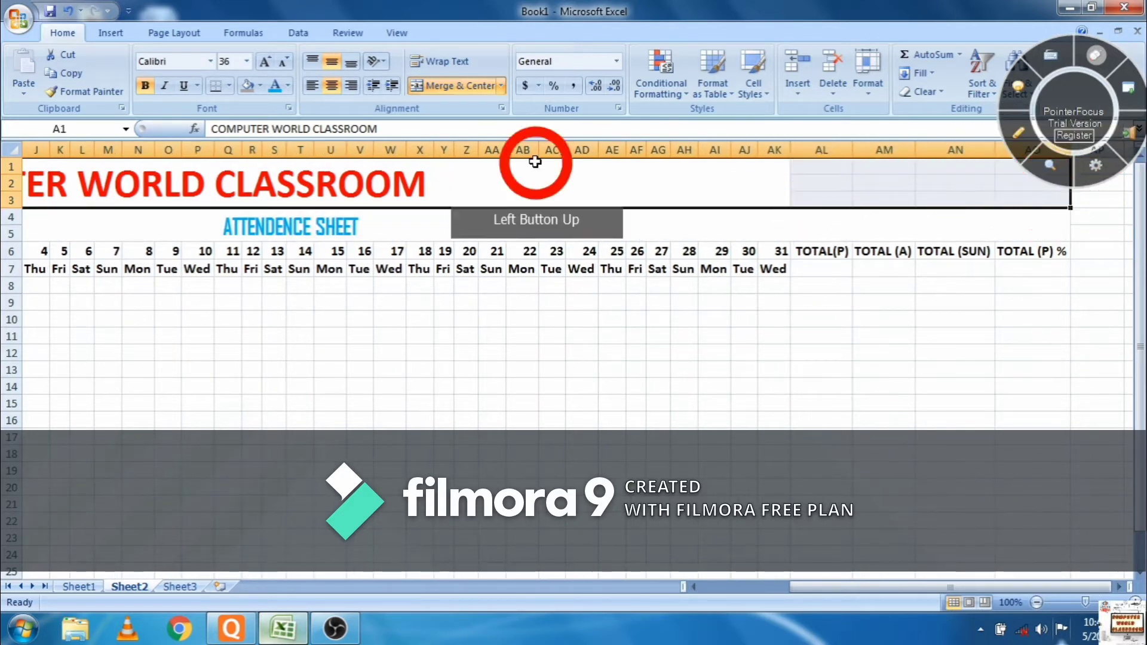
pyautogui.click(461, 88)
pyautogui.click(461, 88)
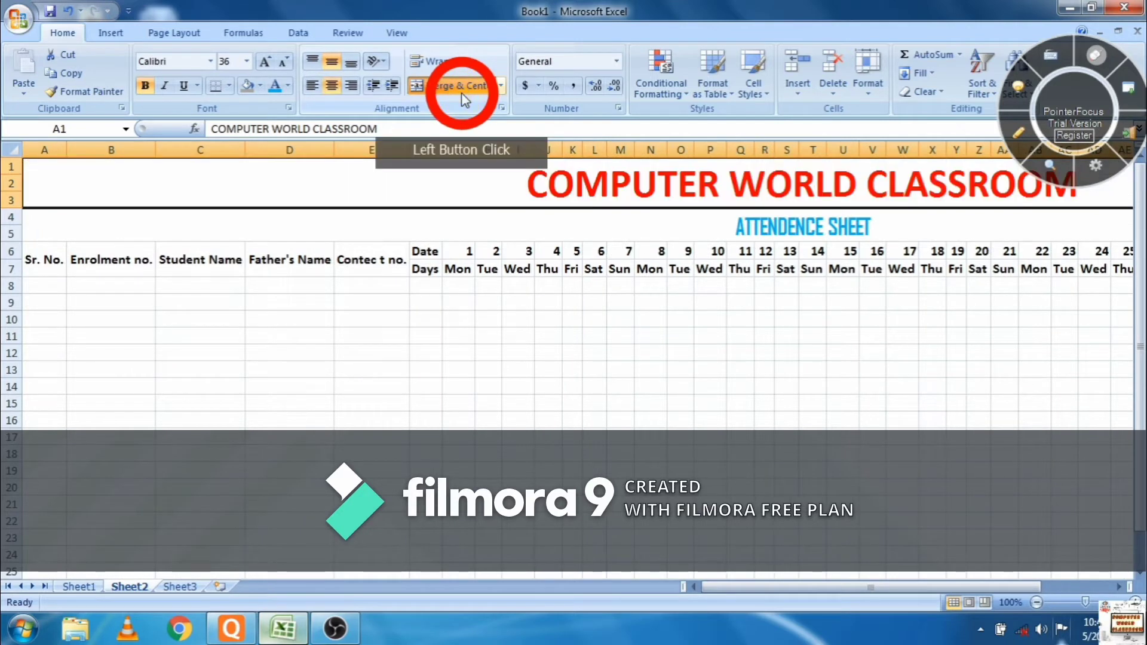
pyautogui.click(586, 441)
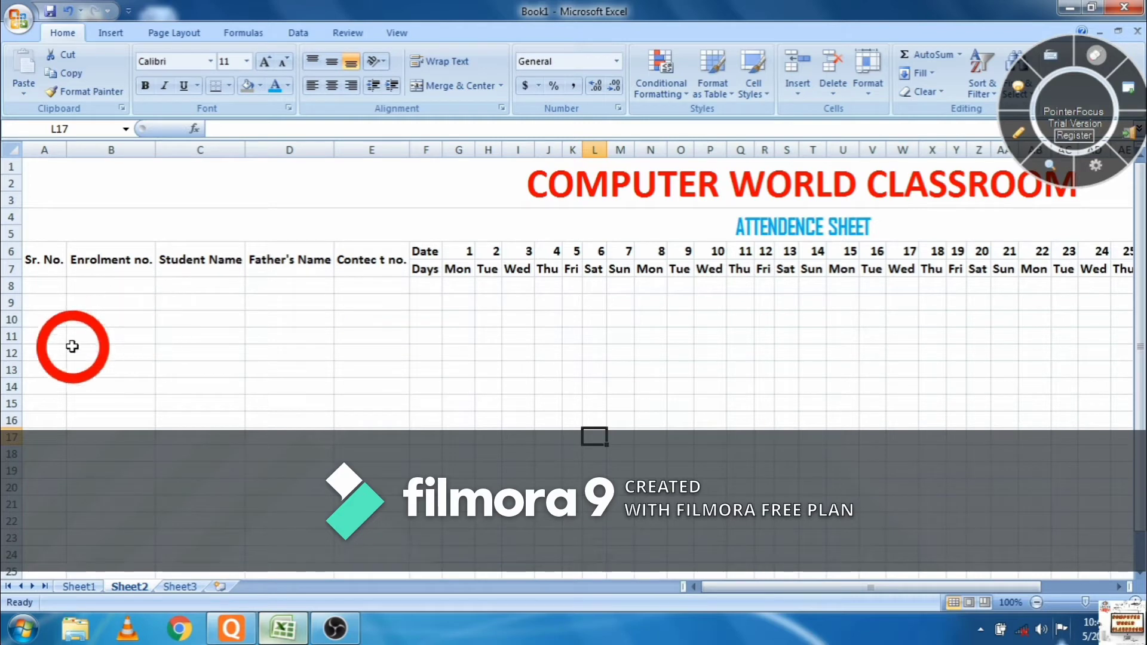
# - Enter serial numbers 1 to 10 down A8:A17 under Sr. No
pyautogui.click(48, 299)
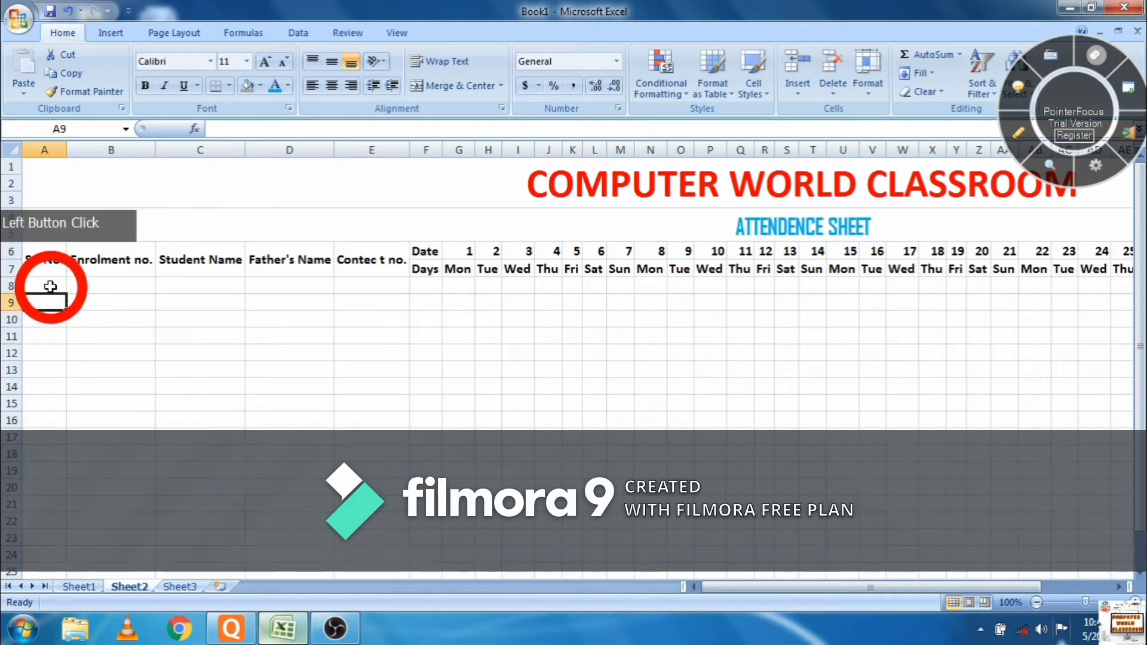
pyautogui.write('1')
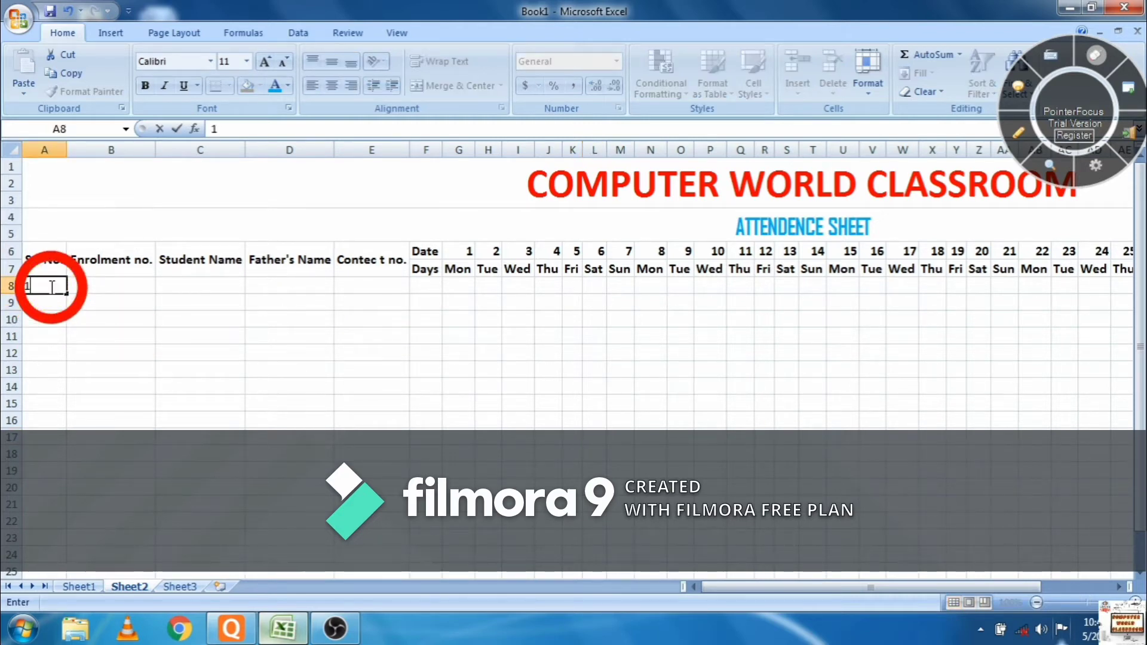
pyautogui.press('Return')
pyautogui.write('2')
pyautogui.press('Return')
pyautogui.write('3')
pyautogui.press('Return')
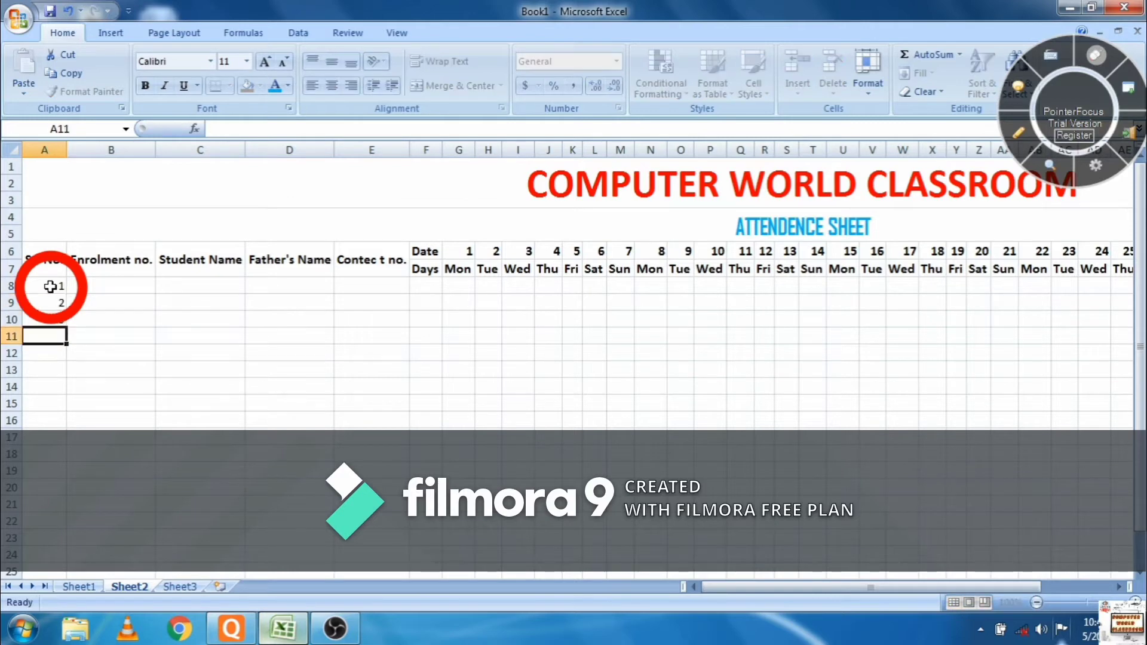
pyautogui.write('4')
pyautogui.press('Return')
pyautogui.write('5')
pyautogui.press('Return')
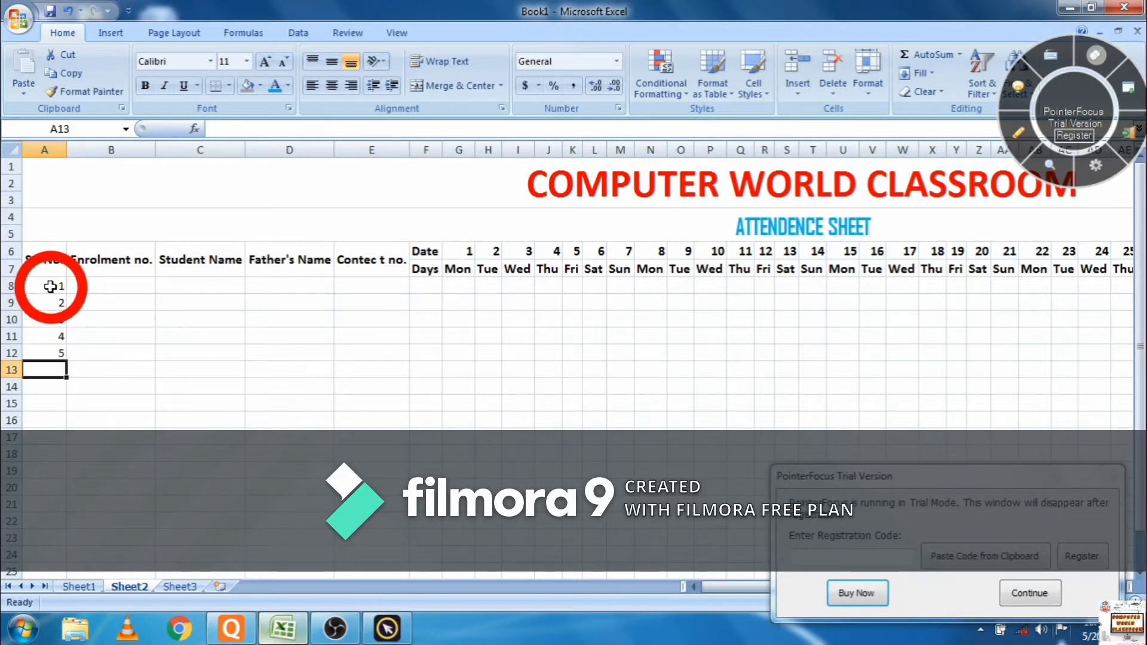
pyautogui.write('6')
pyautogui.press('Return')
pyautogui.write('7')
pyautogui.press('Return')
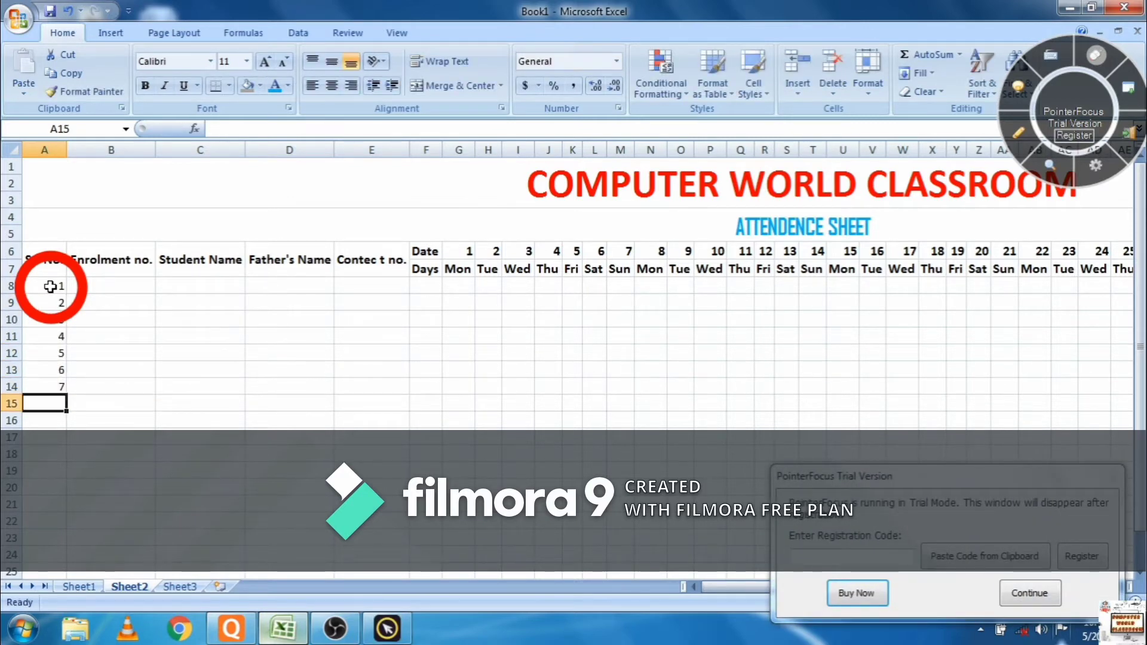
pyautogui.write('8')
pyautogui.press('Return')
pyautogui.write('9')
pyautogui.press('Return')
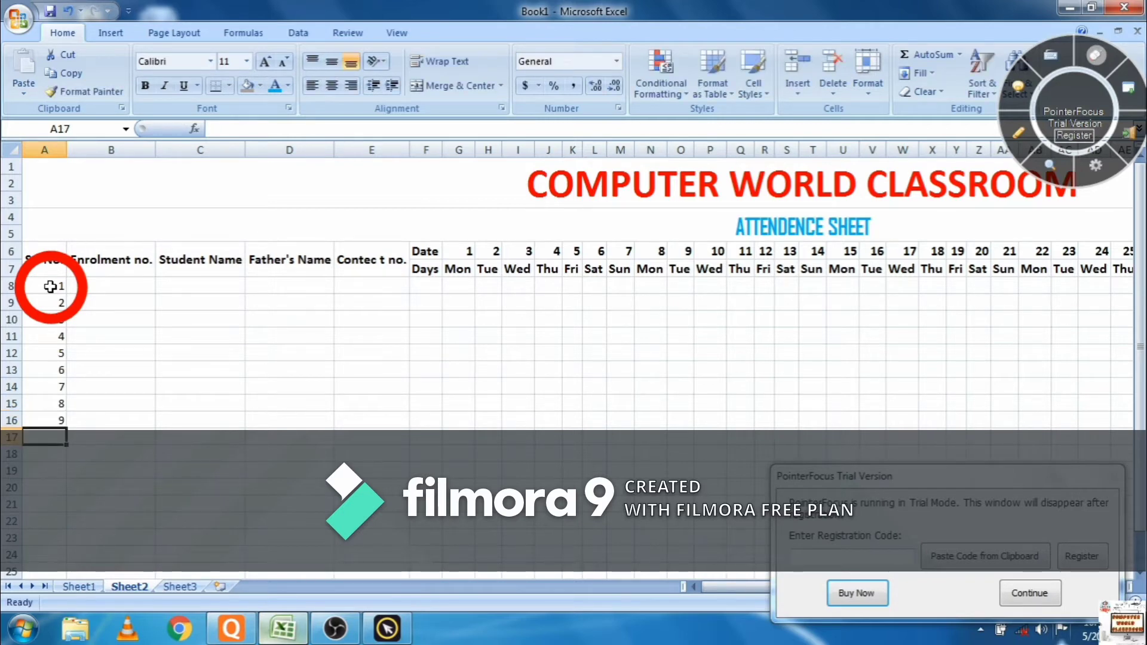
pyautogui.write('10')
pyautogui.press('Tab')
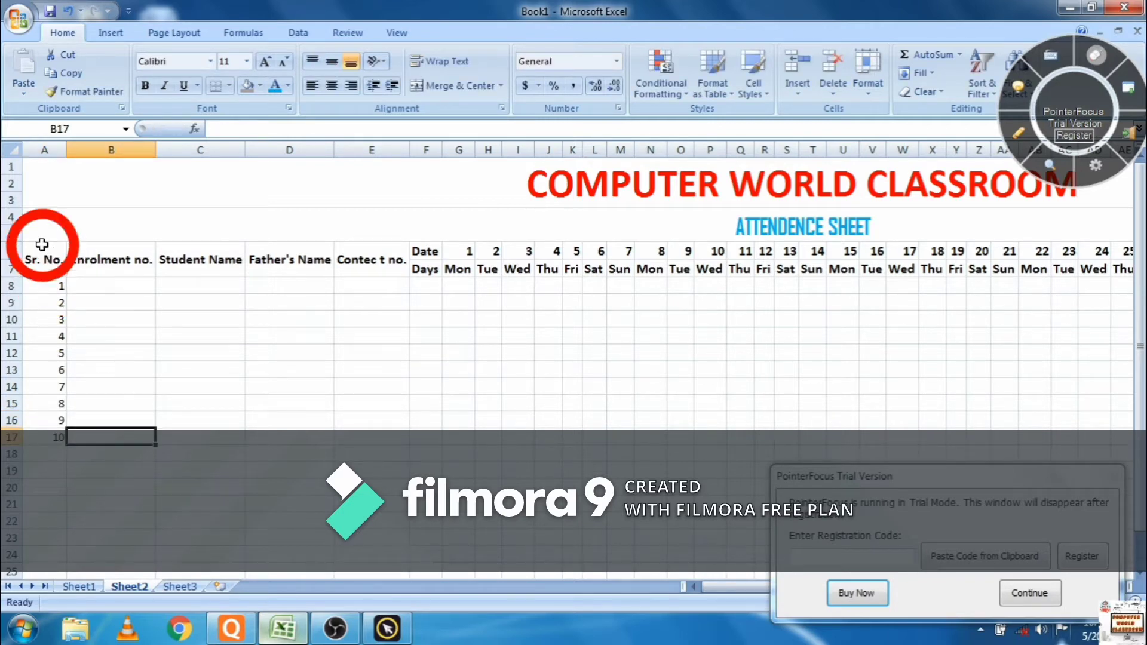
# - Enter enrolment numbers 112201–112203 in column B and fill down to 112210 in B17
pyautogui.click(90, 289)
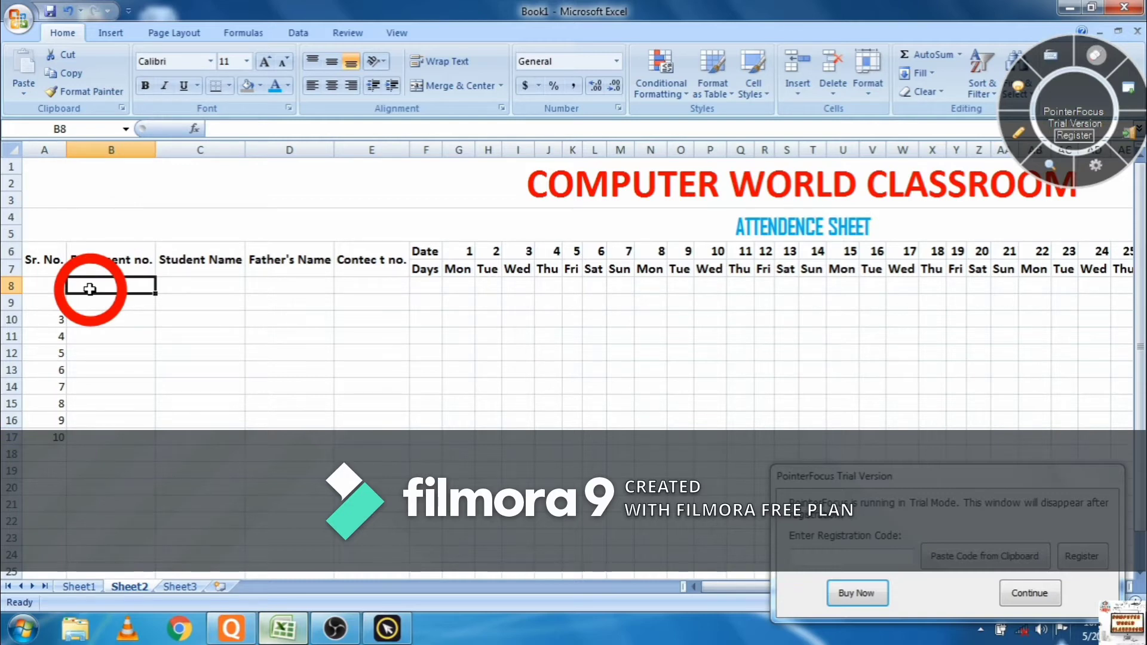
pyautogui.write('112201')
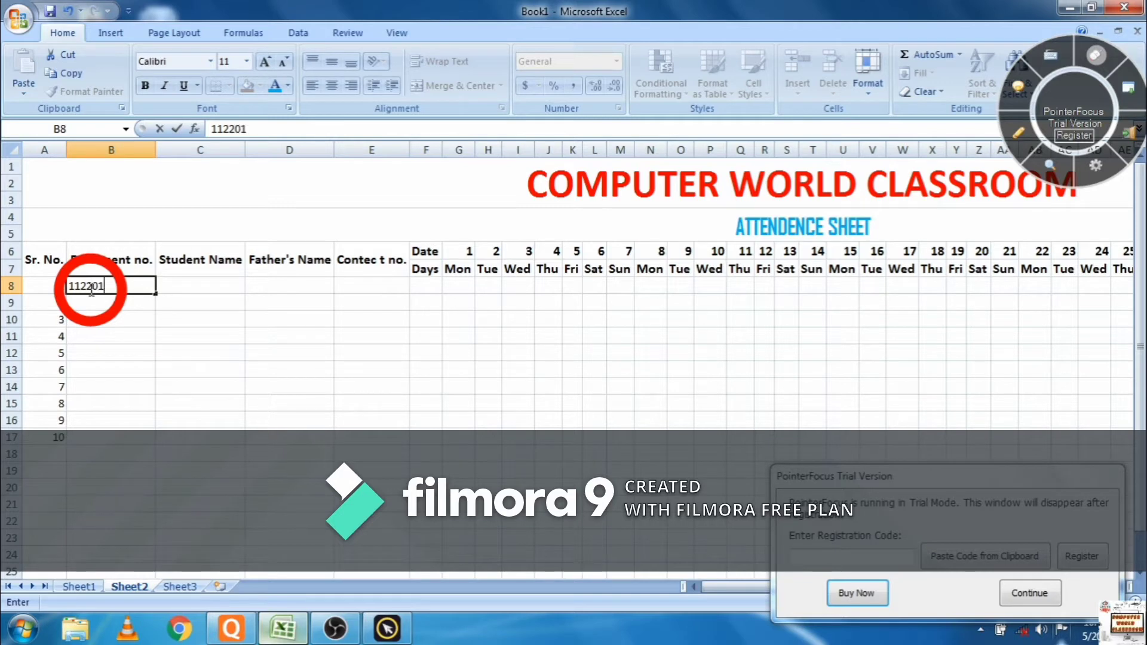
pyautogui.press('Return')
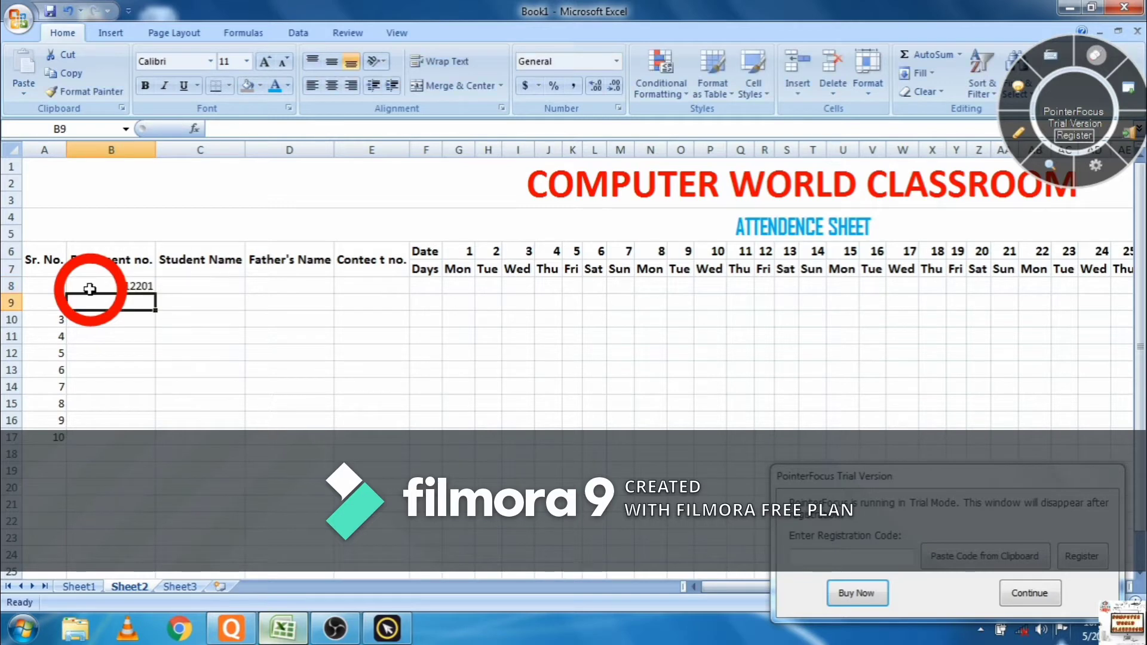
pyautogui.write('112202')
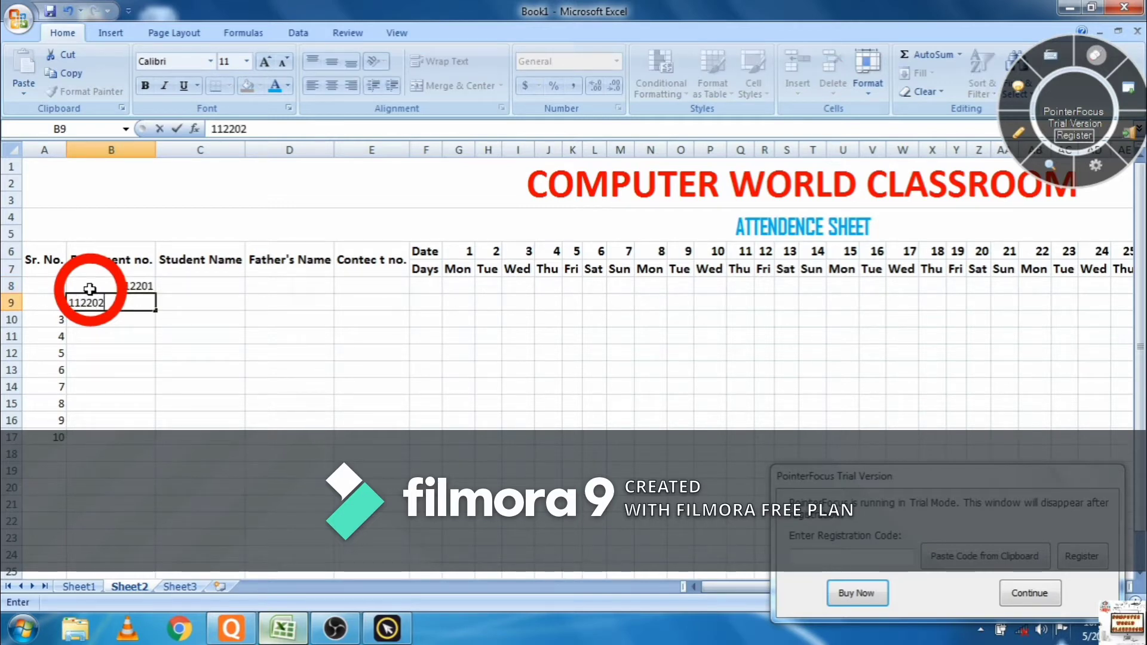
pyautogui.press('Return')
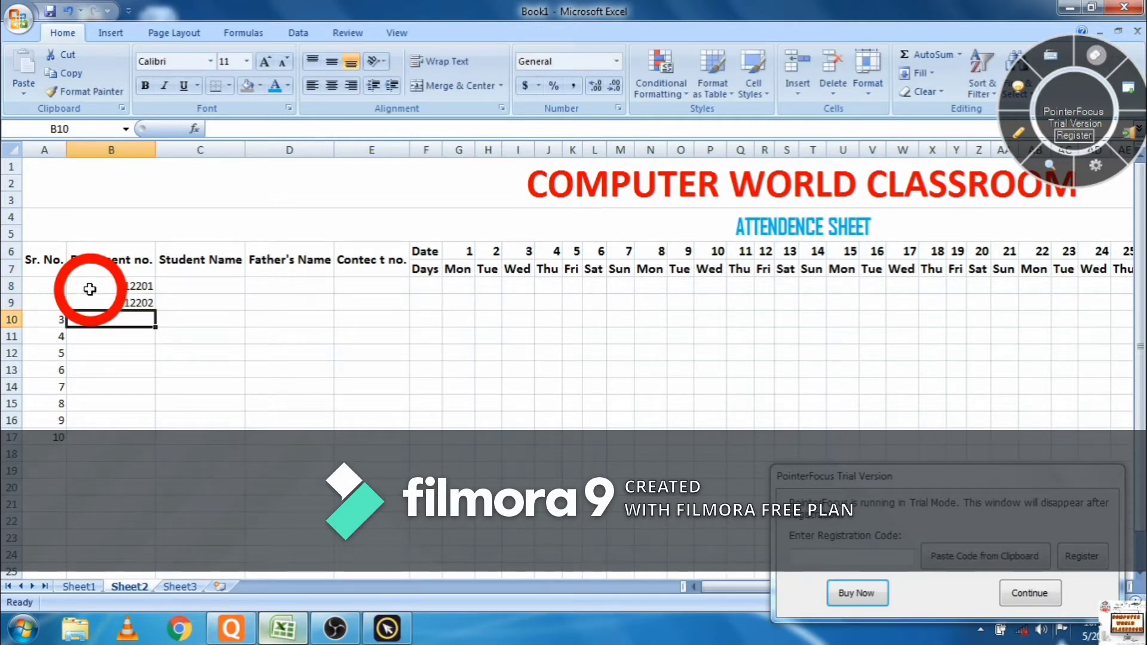
pyautogui.write('11220')
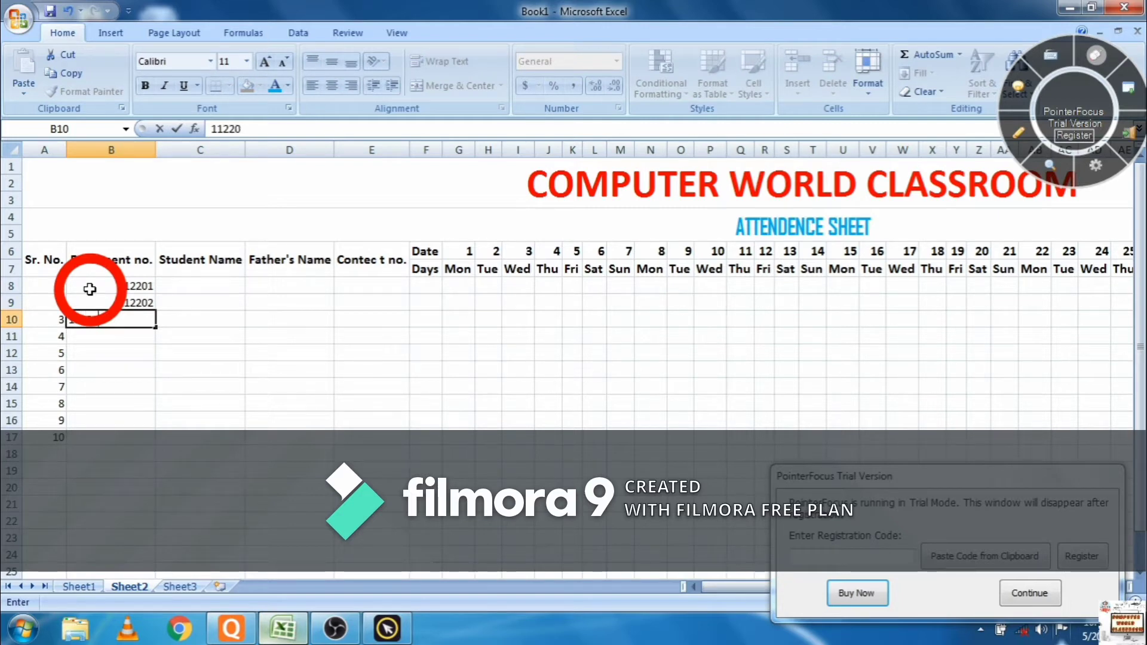
pyautogui.write('3')
pyautogui.moveTo(143, 286); pyautogui.dragTo(154, 443)
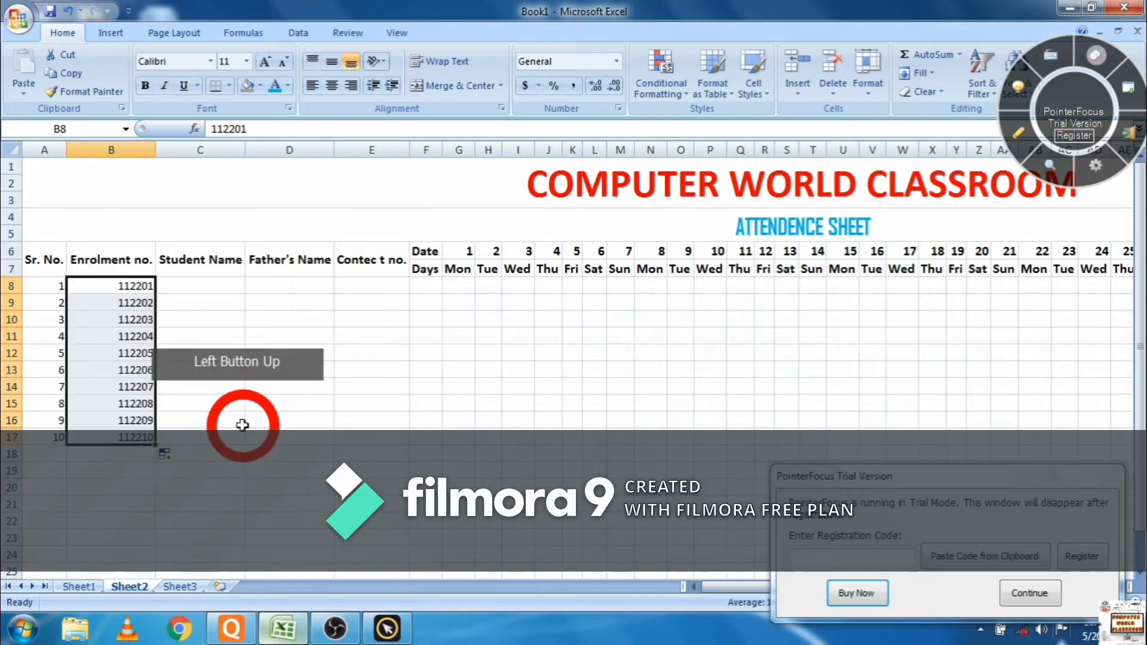
# - Enter the first student's name, father's name and contact number in C8, D8 and E8
pyautogui.click(227, 286)
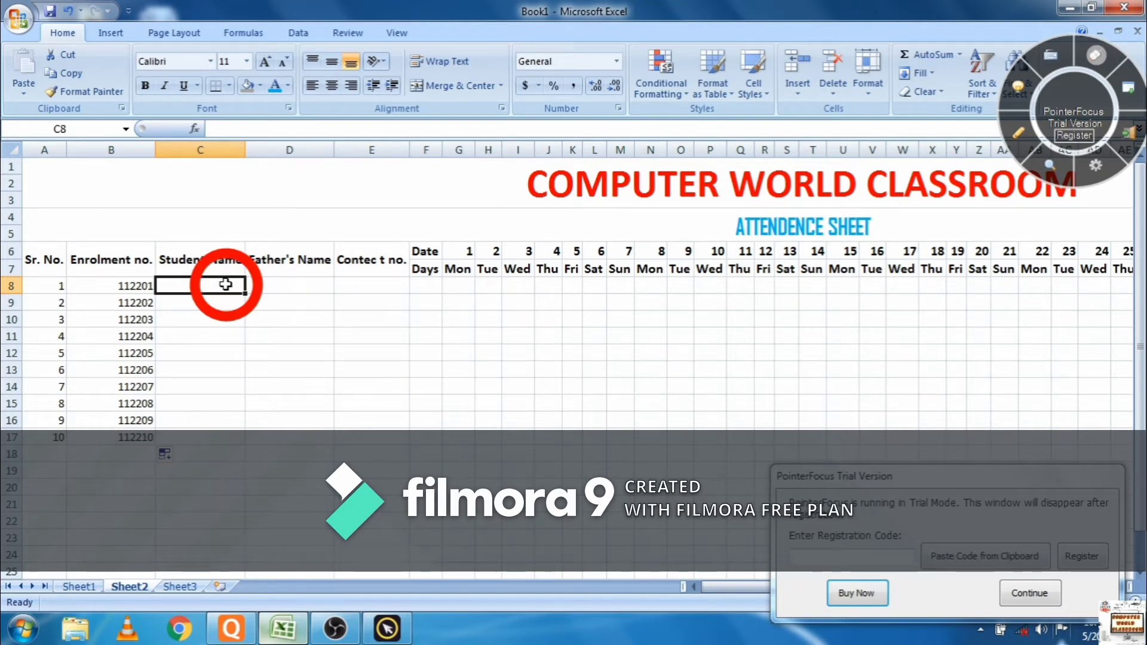
pyautogui.write('RAJESH')
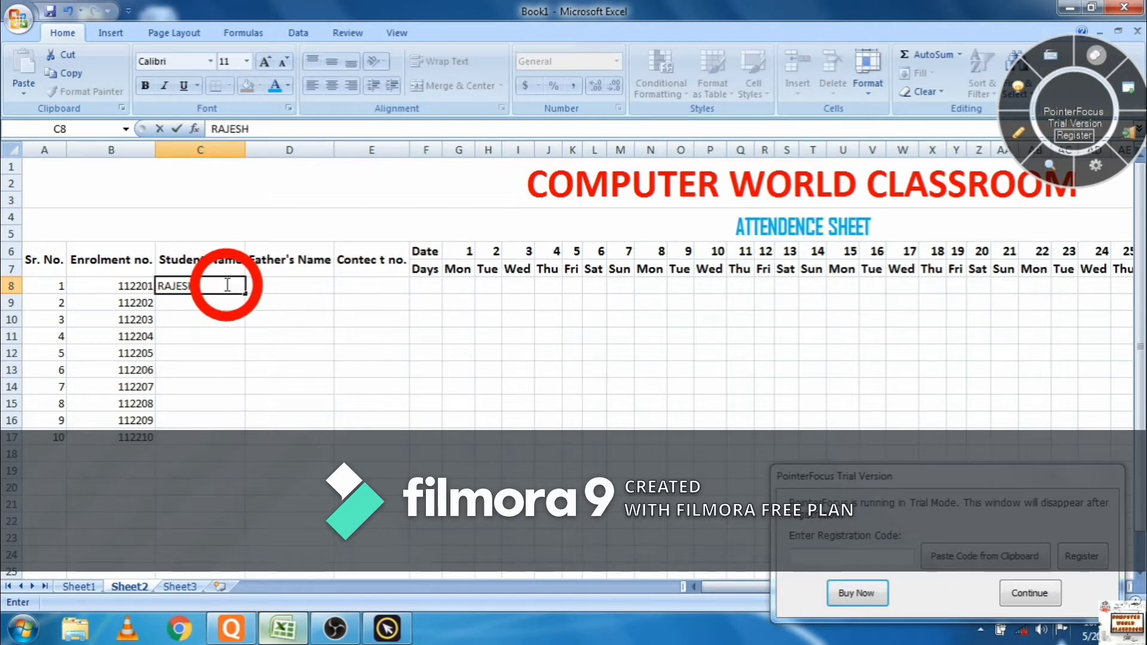
pyautogui.click(290, 284)
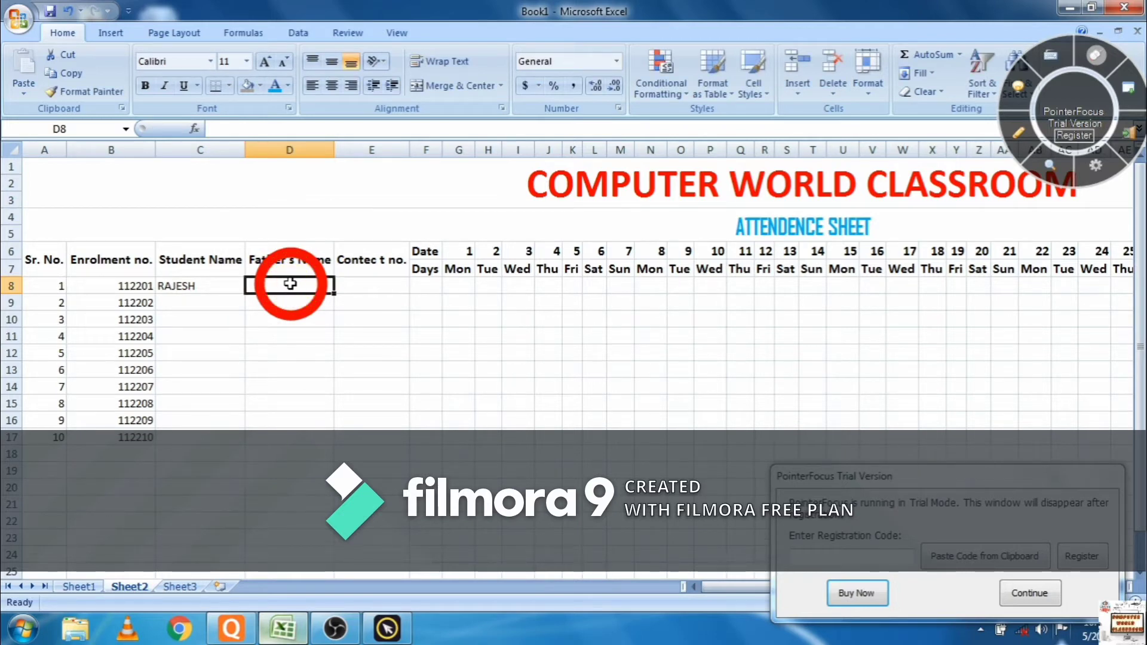
pyautogui.write('RAMKUMAR')
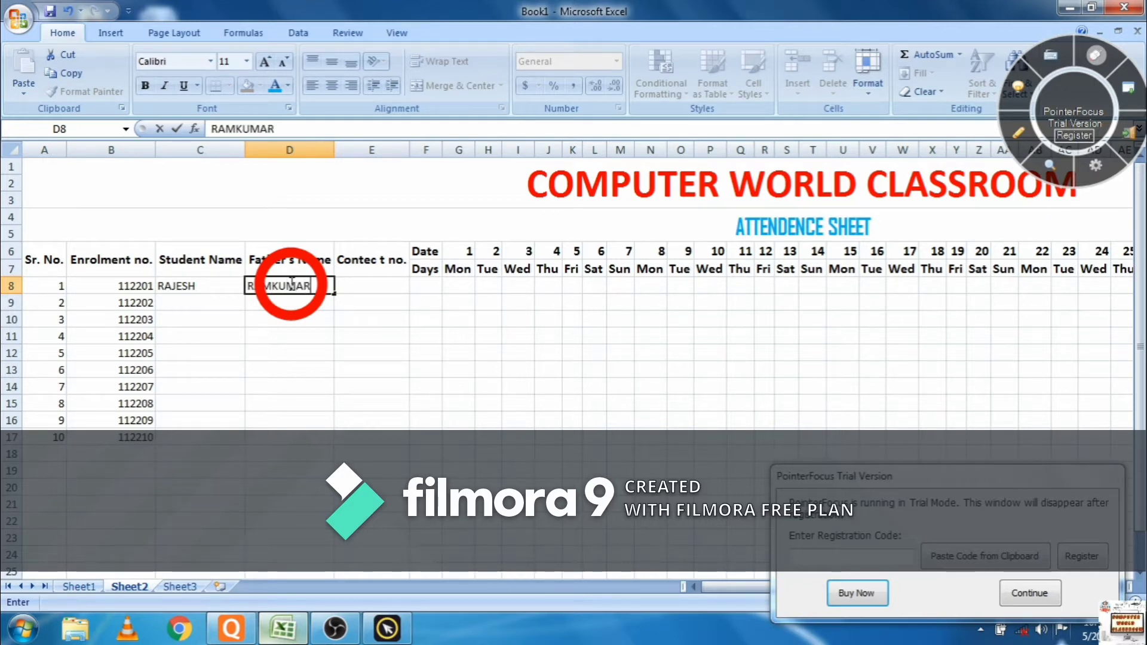
pyautogui.press('Tab')
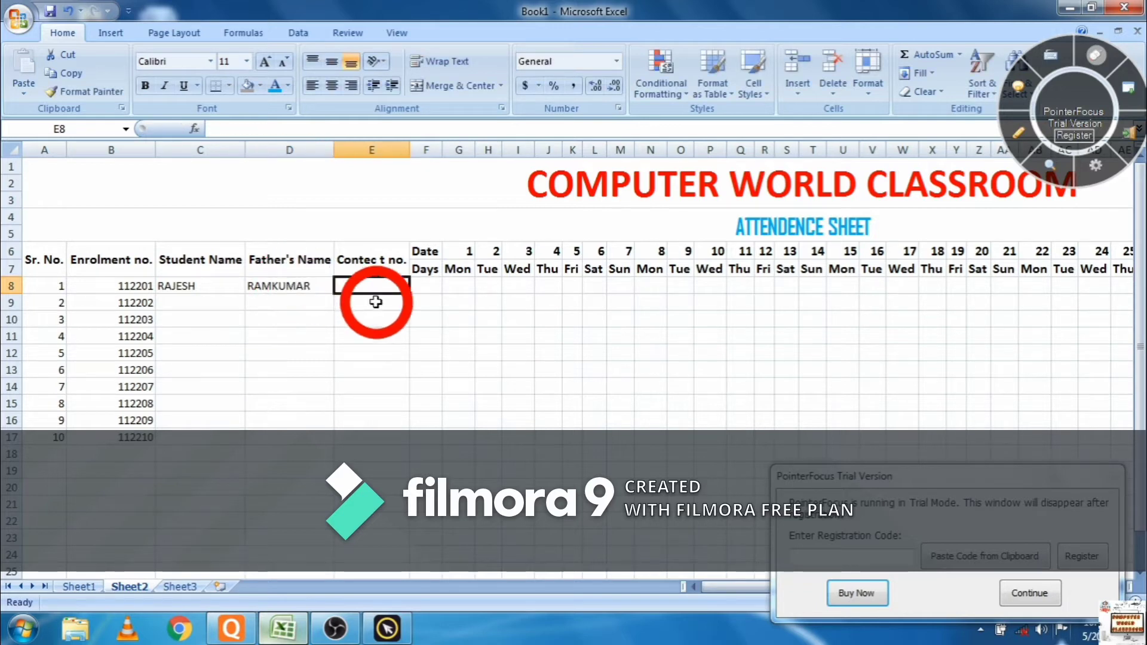
pyautogui.write('0000000000')
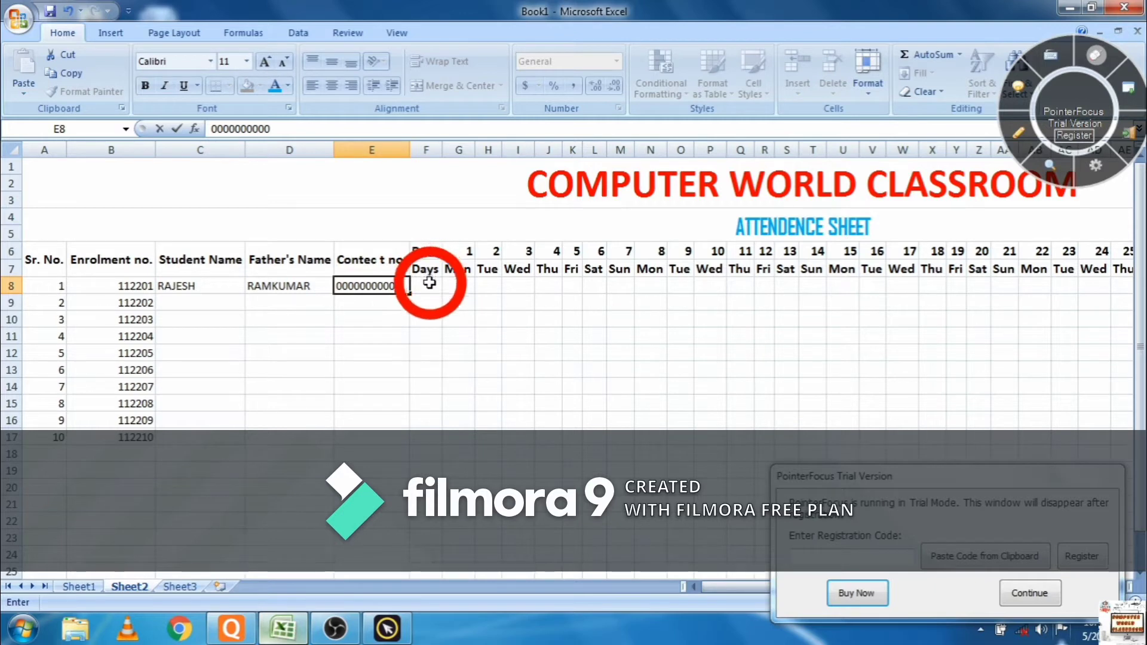
pyautogui.click(378, 289)
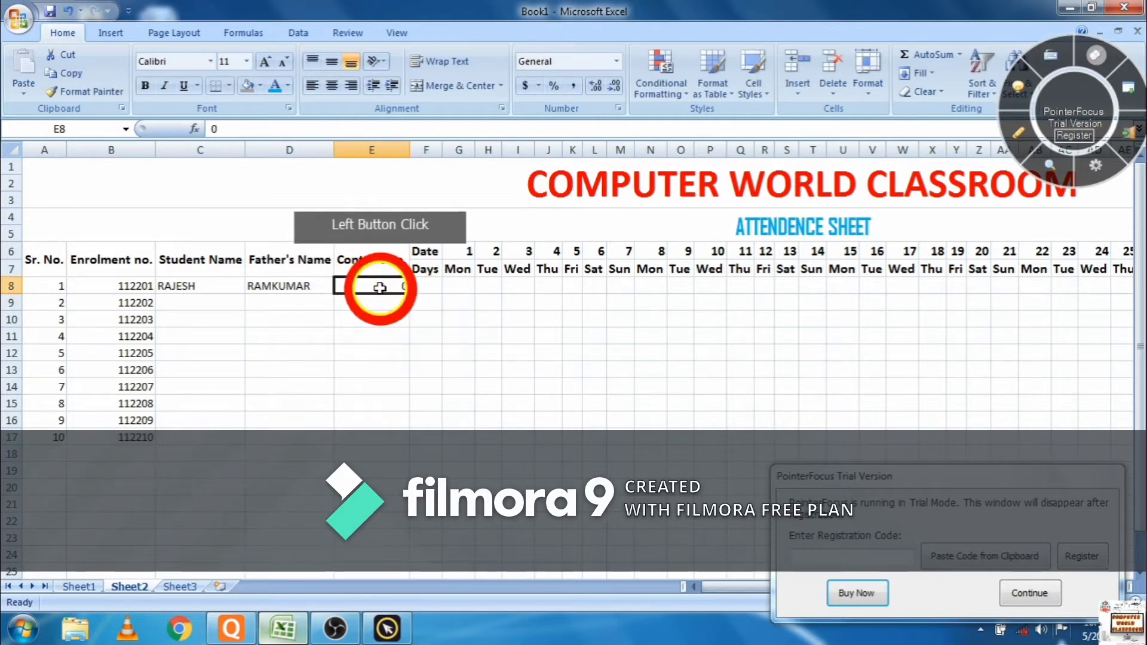
pyautogui.write('12233R445')
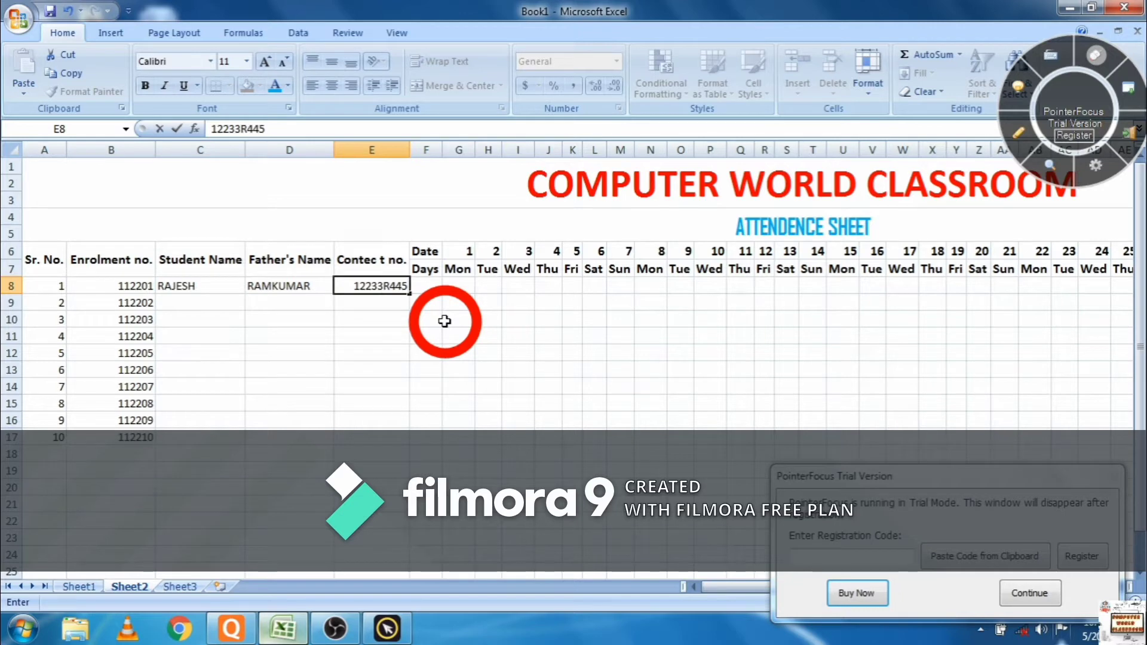
pyautogui.click(435, 289)
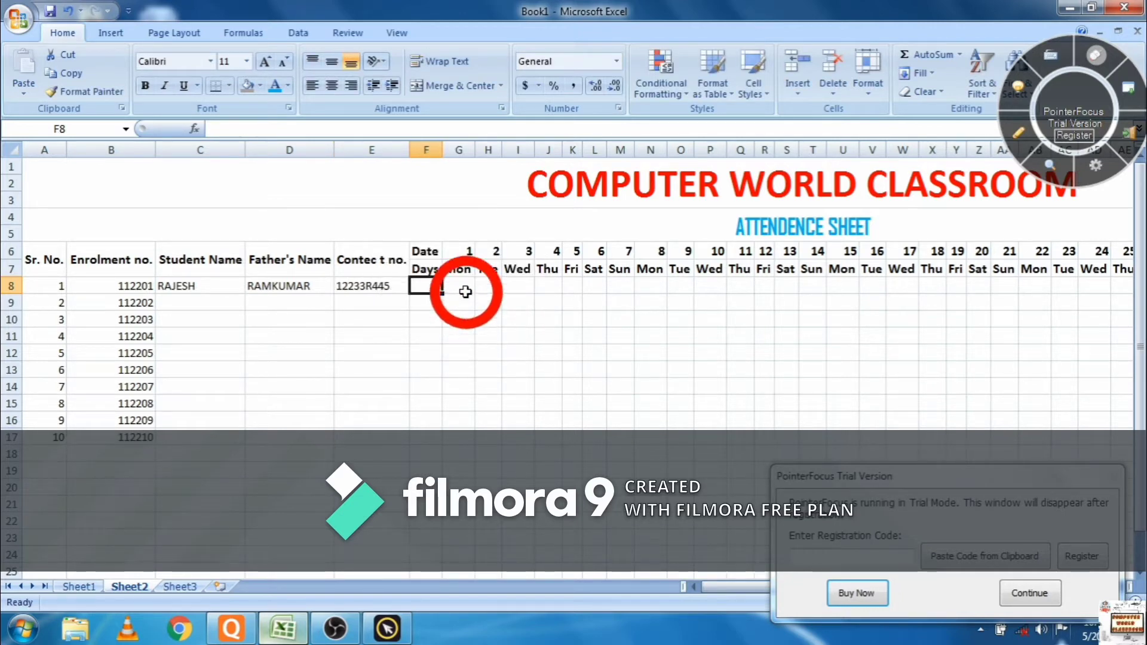
pyautogui.click(465, 290)
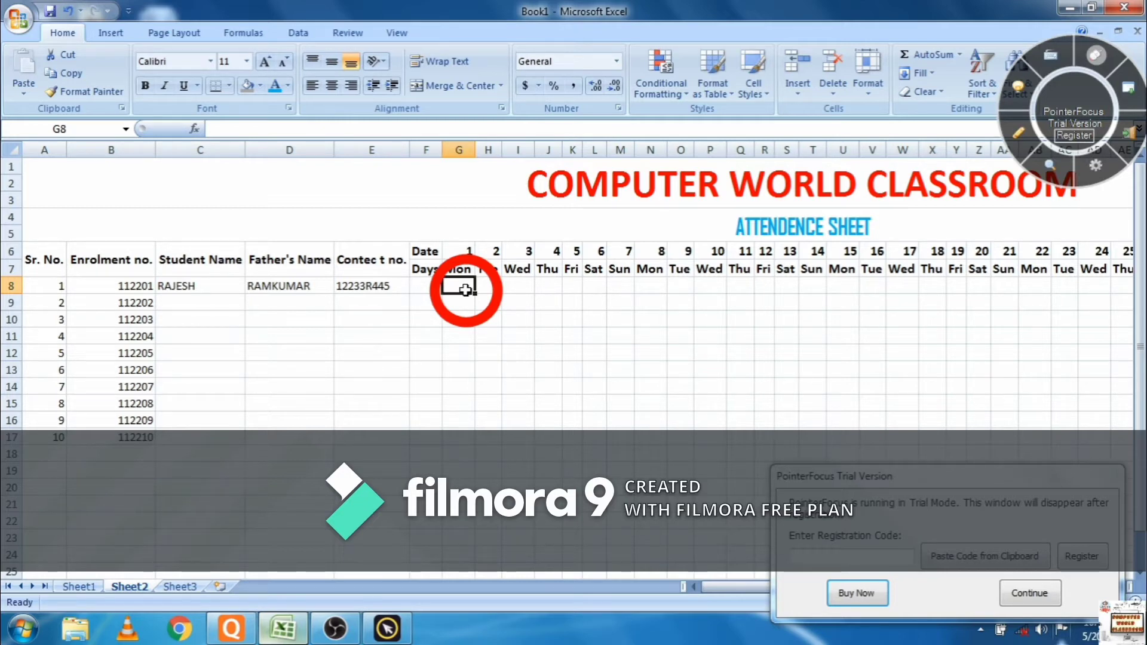
# - Mark days 1–14 in row 8: P for days 1–6 and 11–13, A for 8–10, Sun on 7 and 14
pyautogui.write('P')
pyautogui.press('Tab')
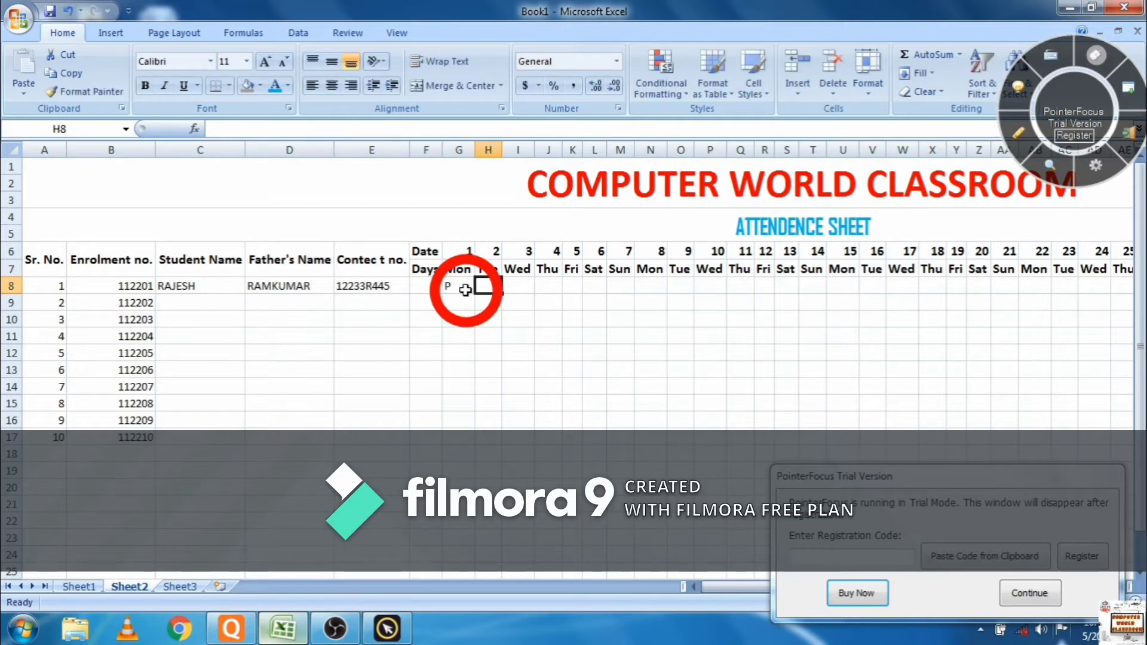
pyautogui.write('P')
pyautogui.press('Tab')
pyautogui.write('P')
pyautogui.press('Tab')
pyautogui.write('P')
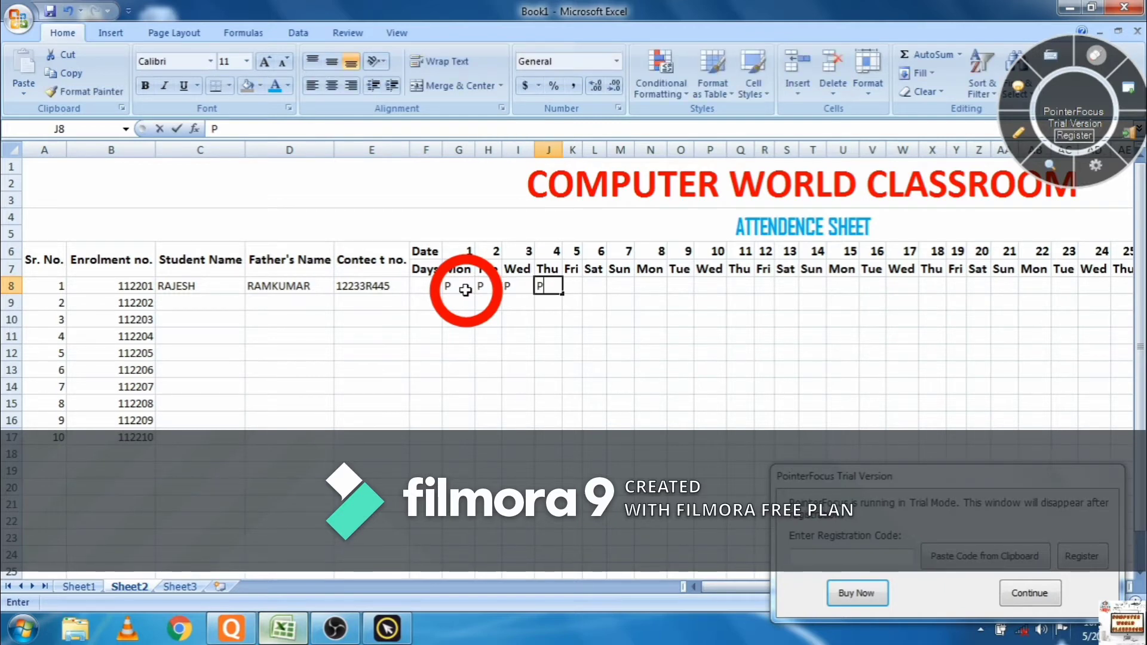
pyautogui.press('Tab')
pyautogui.write('P')
pyautogui.press('Tab')
pyautogui.write('P')
pyautogui.press('Tab')
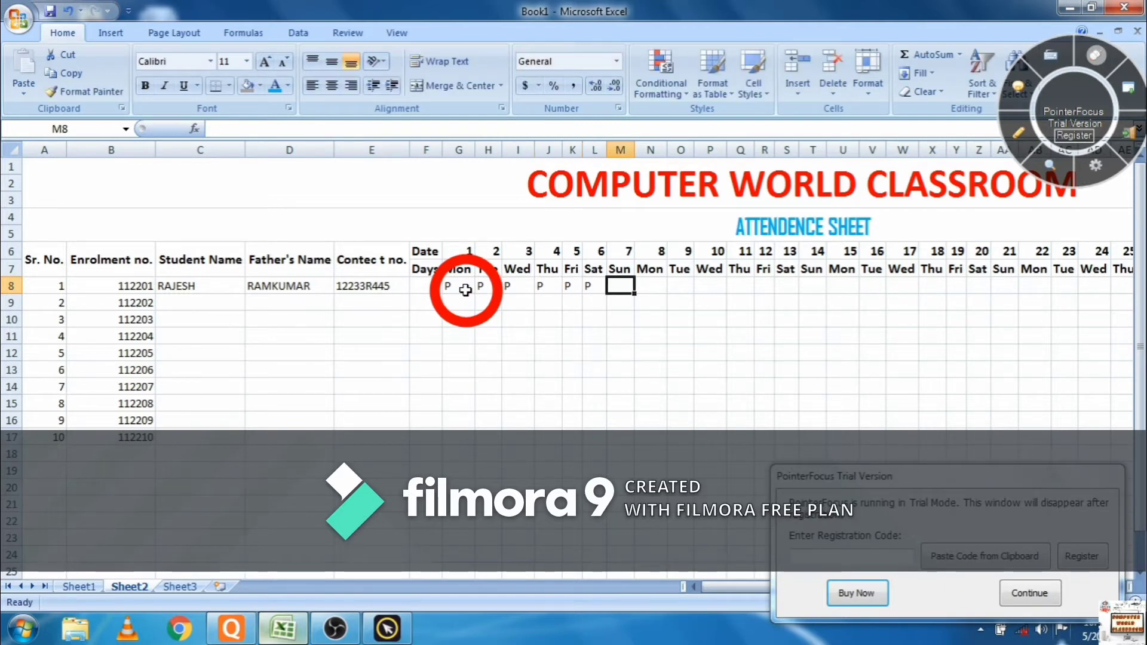
pyautogui.write('Sun')
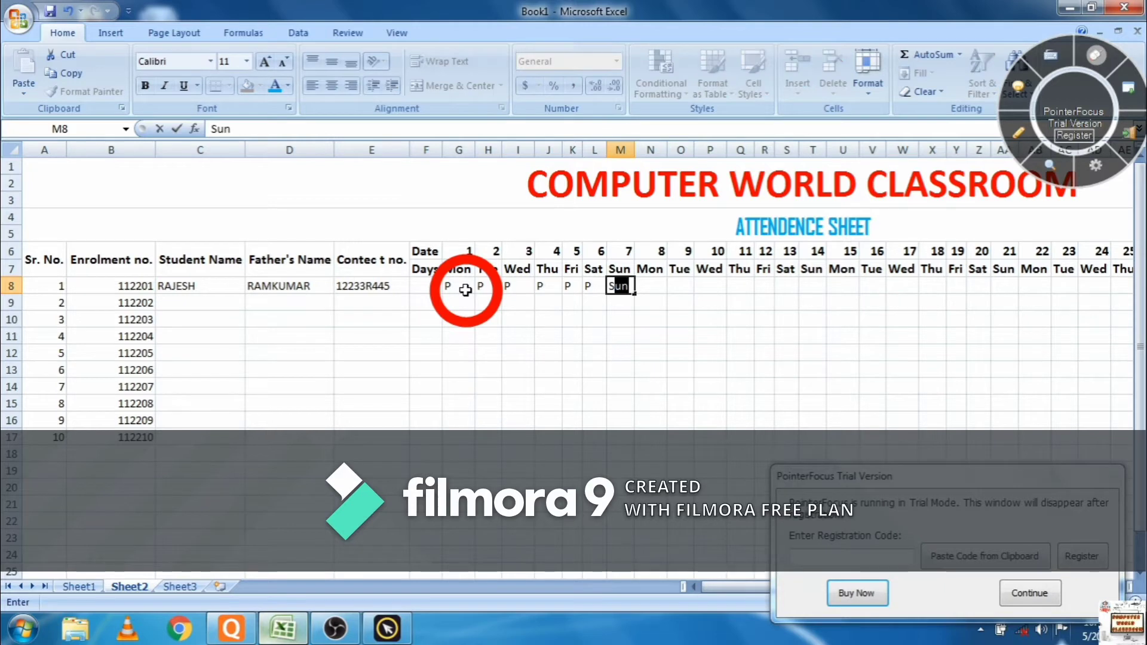
pyautogui.press('Tab')
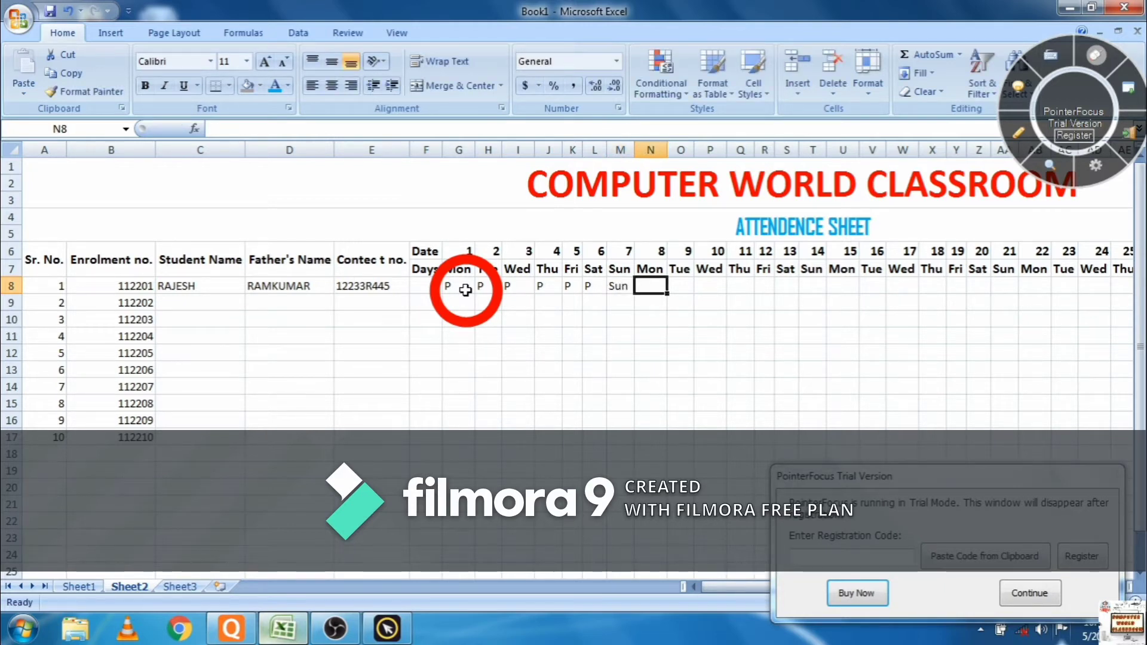
pyautogui.write('A')
pyautogui.press('Tab')
pyautogui.write('A')
pyautogui.press('Tab')
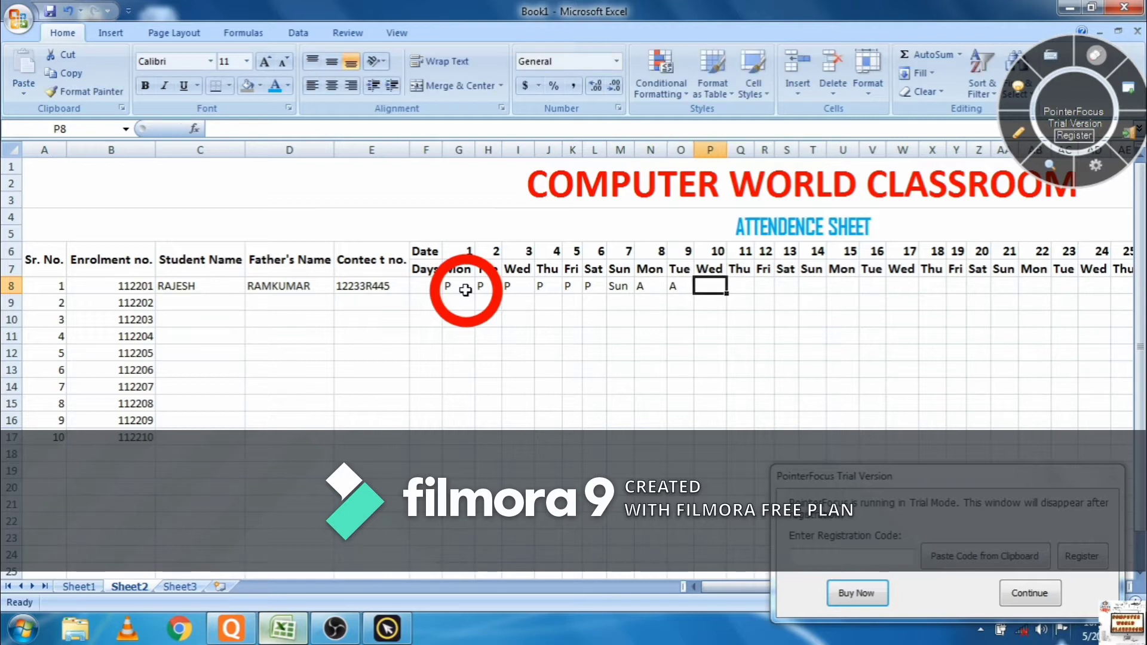
pyautogui.write('A')
pyautogui.press('Tab')
pyautogui.write('P')
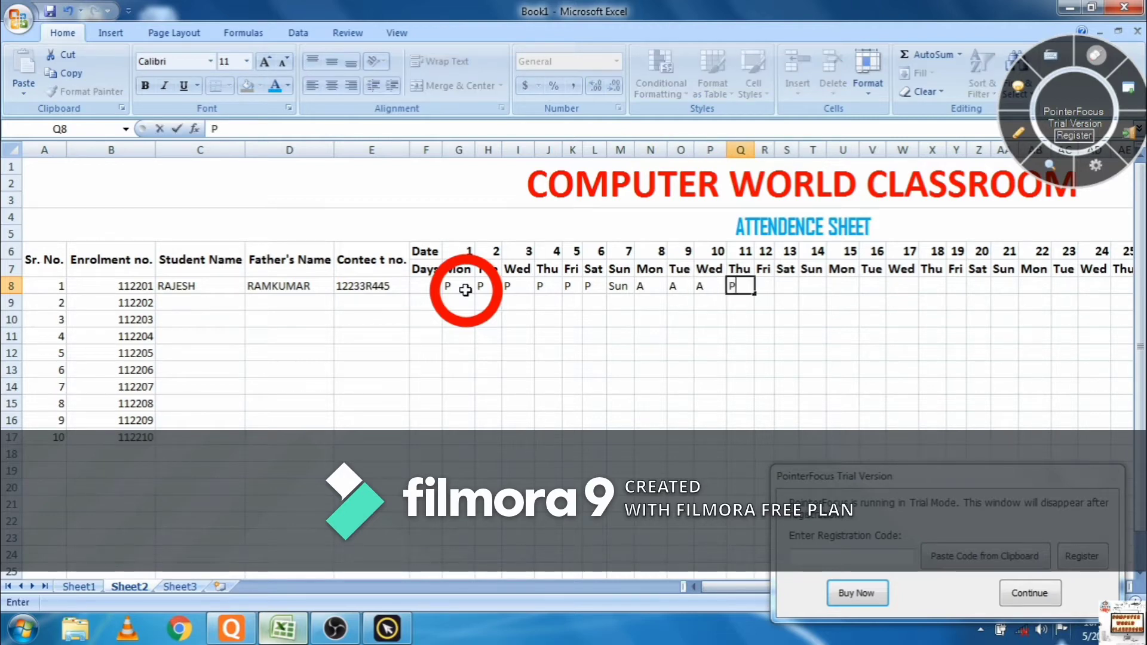
pyautogui.press('Tab')
pyautogui.press('Tab')
pyautogui.write('P')
pyautogui.hotkey('shift', 'Tab')
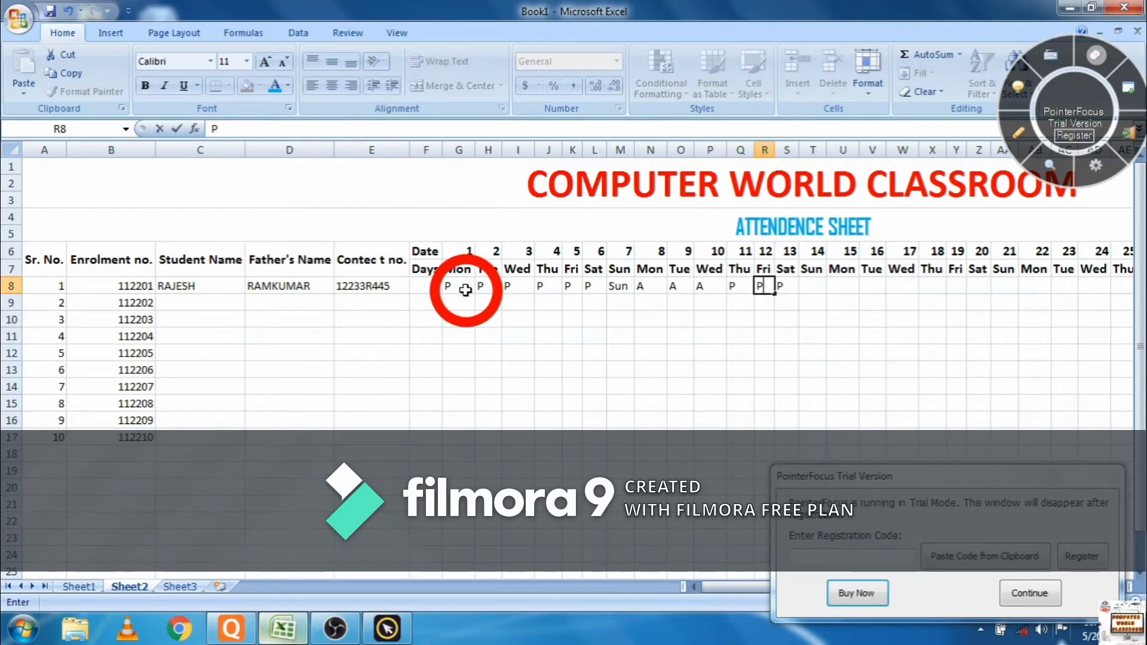
pyautogui.write('P')
pyautogui.press('Tab')
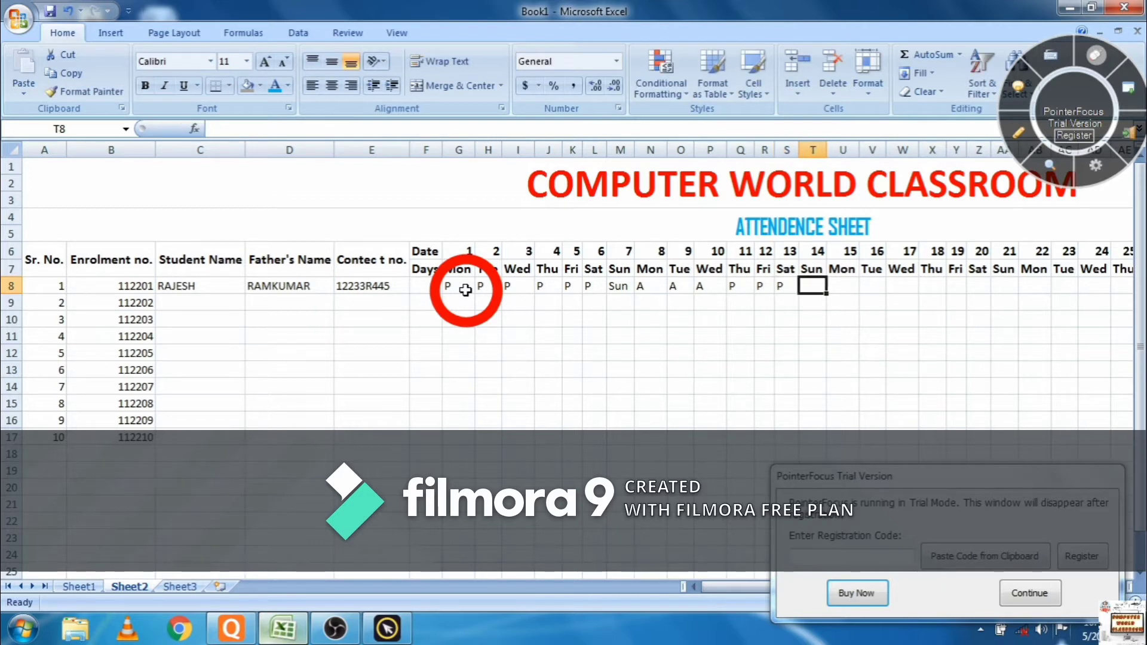
pyautogui.write('Sun')
pyautogui.press('Tab')
# - Mark days 15–31 in row 8: mostly P, A on days 20 and 29, Sun on 21 and 28
pyautogui.write('P')
pyautogui.press('Tab')
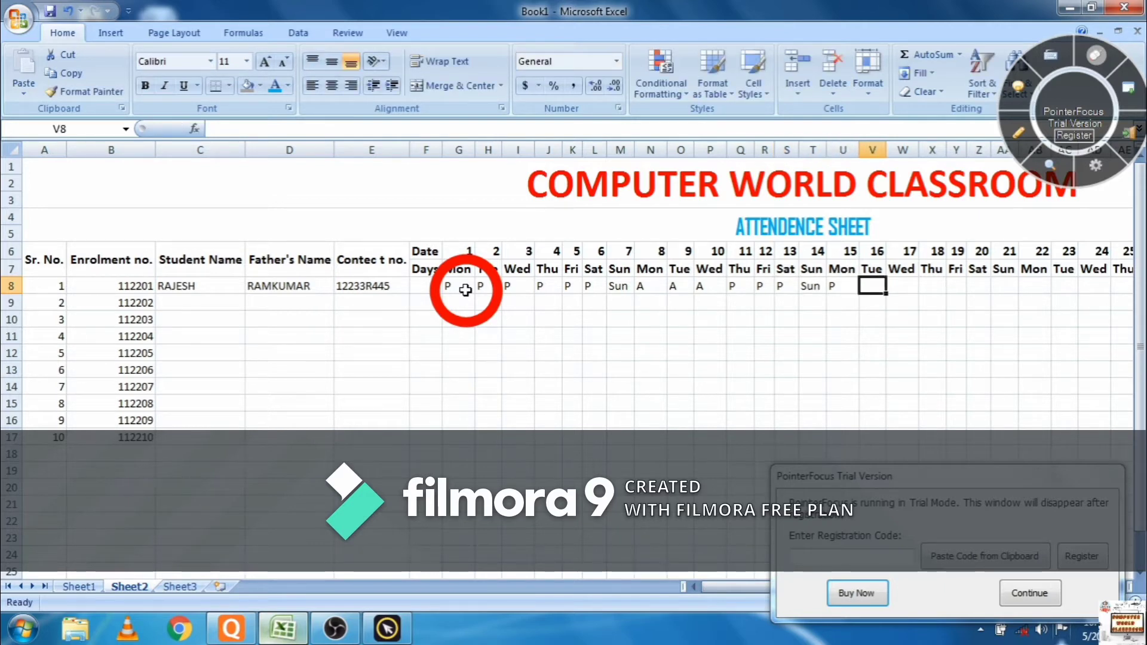
pyautogui.write('P')
pyautogui.press('Tab')
pyautogui.write('P')
pyautogui.press('Tab')
pyautogui.write('P')
pyautogui.press('Tab')
pyautogui.write('P')
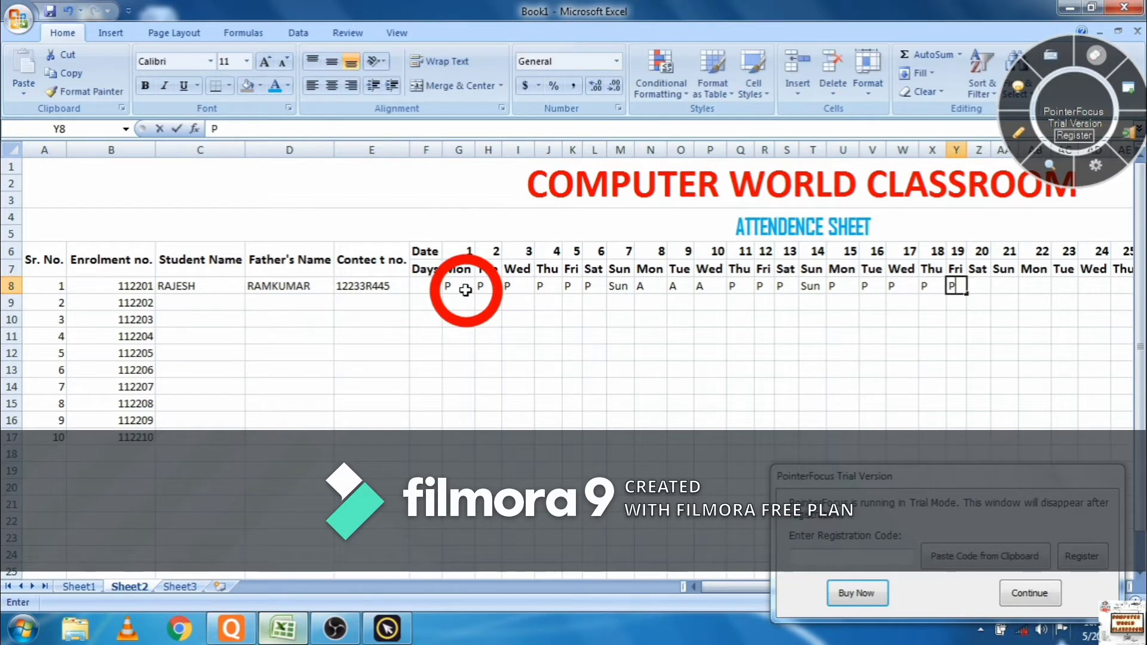
pyautogui.press('Tab')
pyautogui.write('A')
pyautogui.press('Tab')
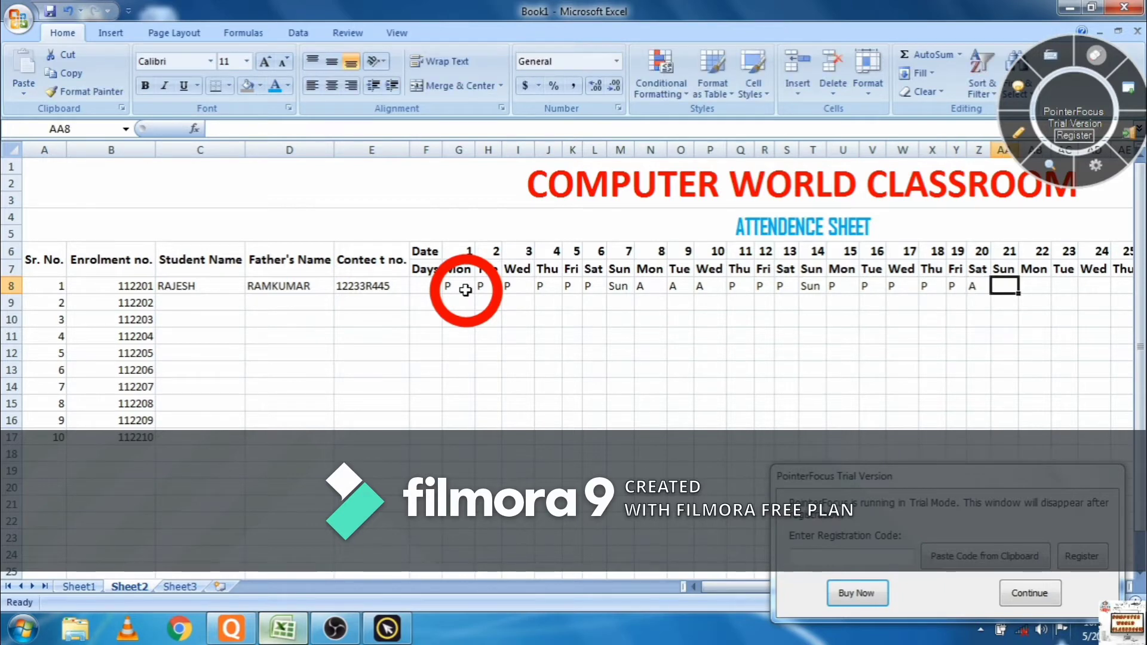
pyautogui.write('Sun')
pyautogui.press('Tab')
pyautogui.write('P')
pyautogui.press('Tab')
pyautogui.write('P')
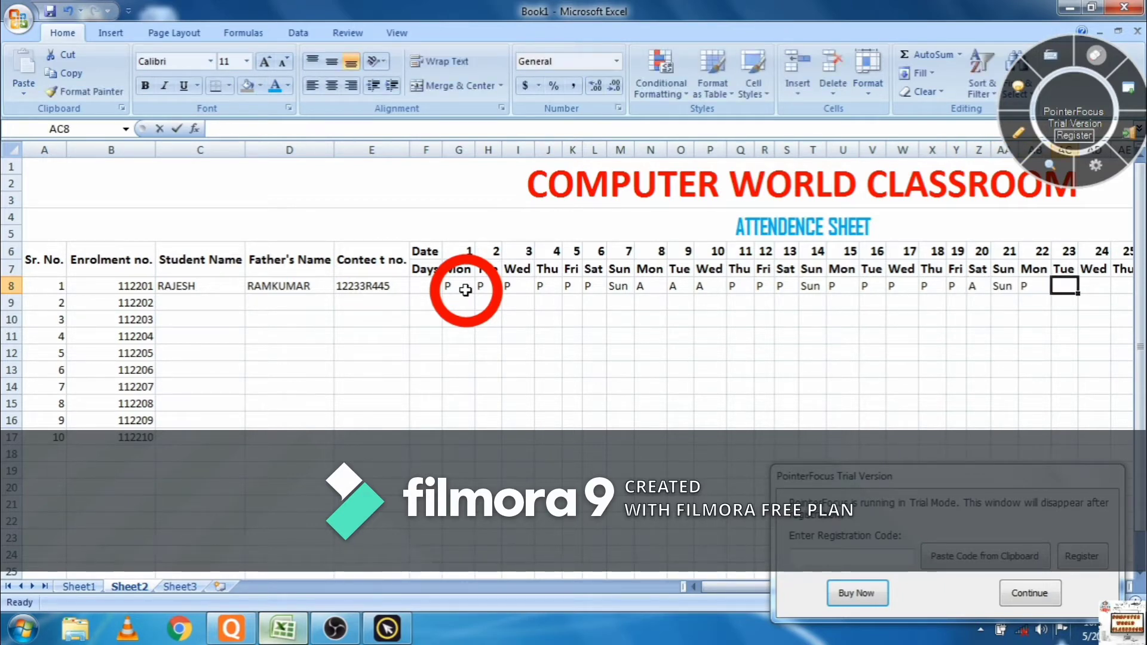
pyautogui.press('Tab')
pyautogui.write('P')
pyautogui.press('Tab')
pyautogui.write('P\tP')
pyautogui.press('Tab')
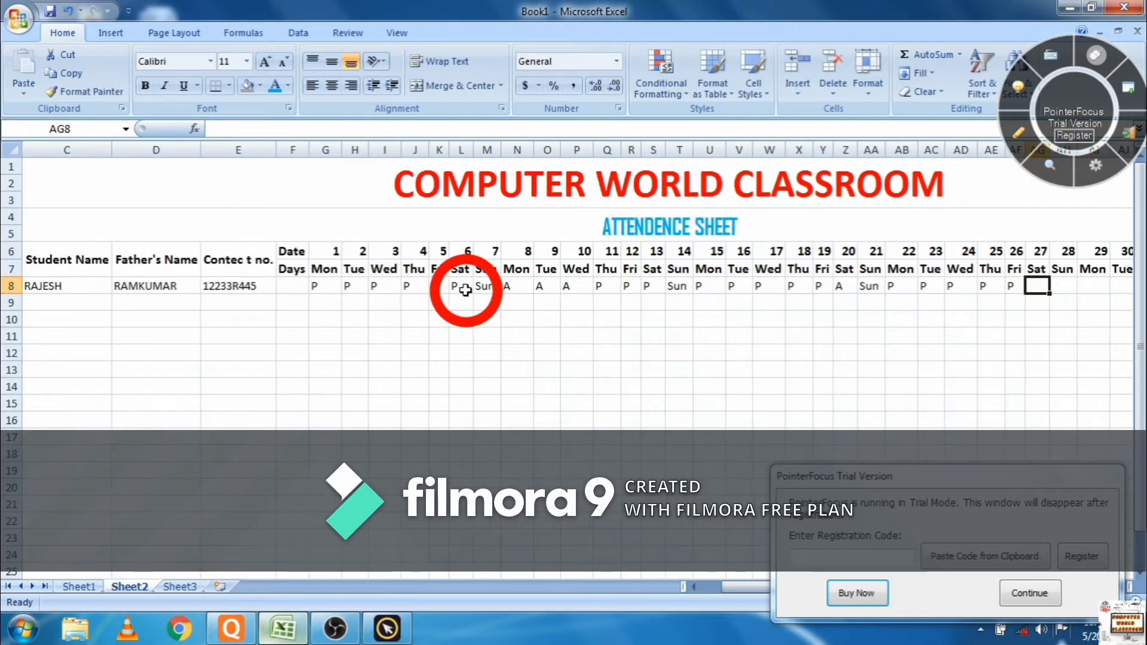
pyautogui.write('P')
pyautogui.press('Tab')
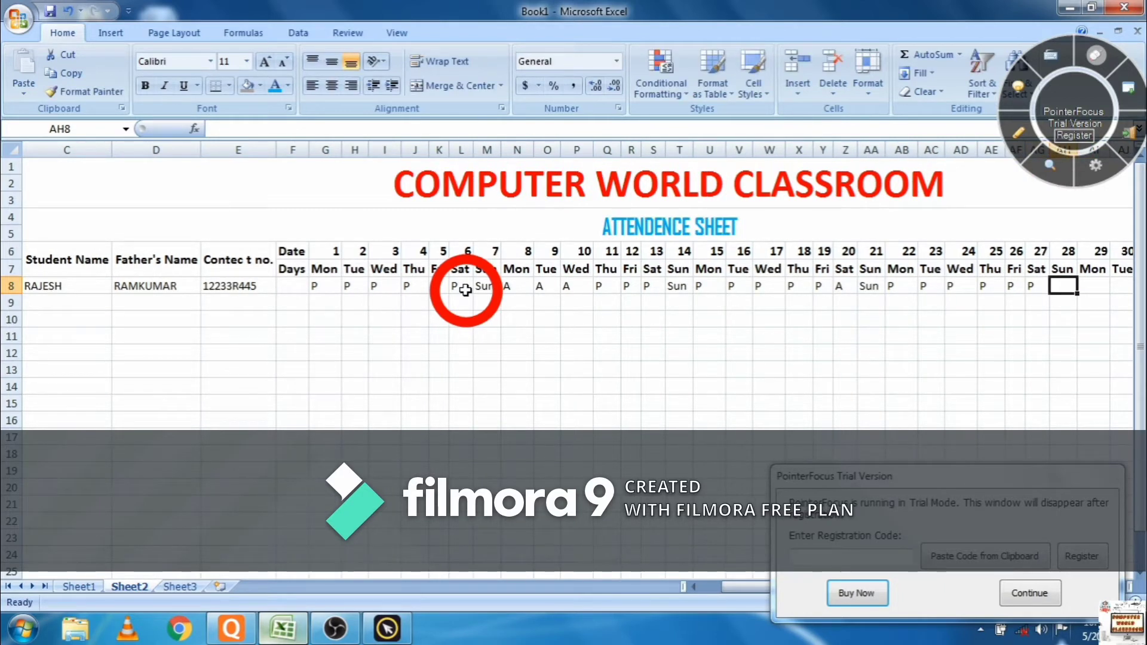
pyautogui.press('Tab')
pyautogui.write('A')
pyautogui.press('Tab')
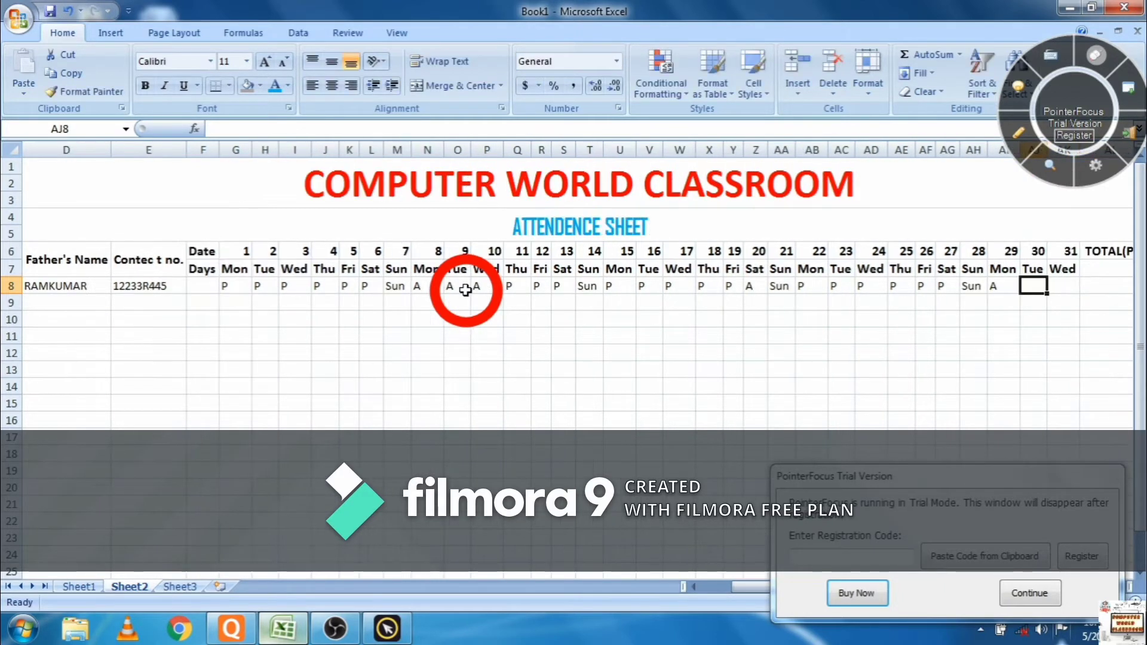
pyautogui.write('P')
pyautogui.press('Tab')
pyautogui.write('P')
pyautogui.press('Tab')
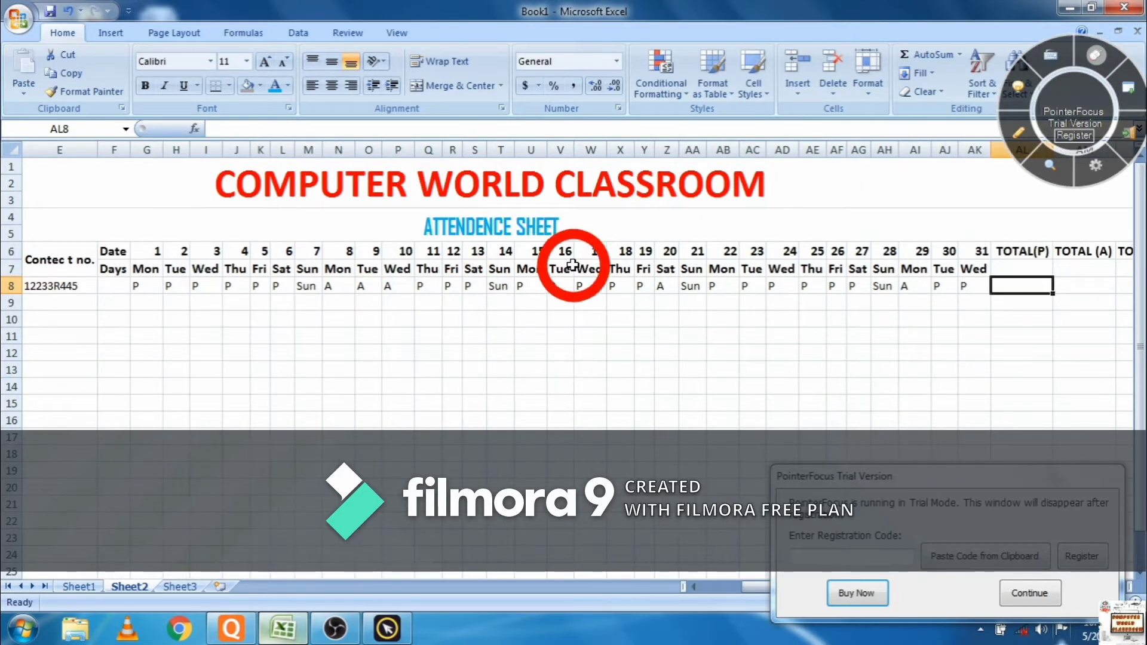
# - Merge the TOTAL(P) and TOTAL (A) headers across rows 6–7, vertically centred
pyautogui.moveTo(1028, 256); pyautogui.dragTo(1029, 268)
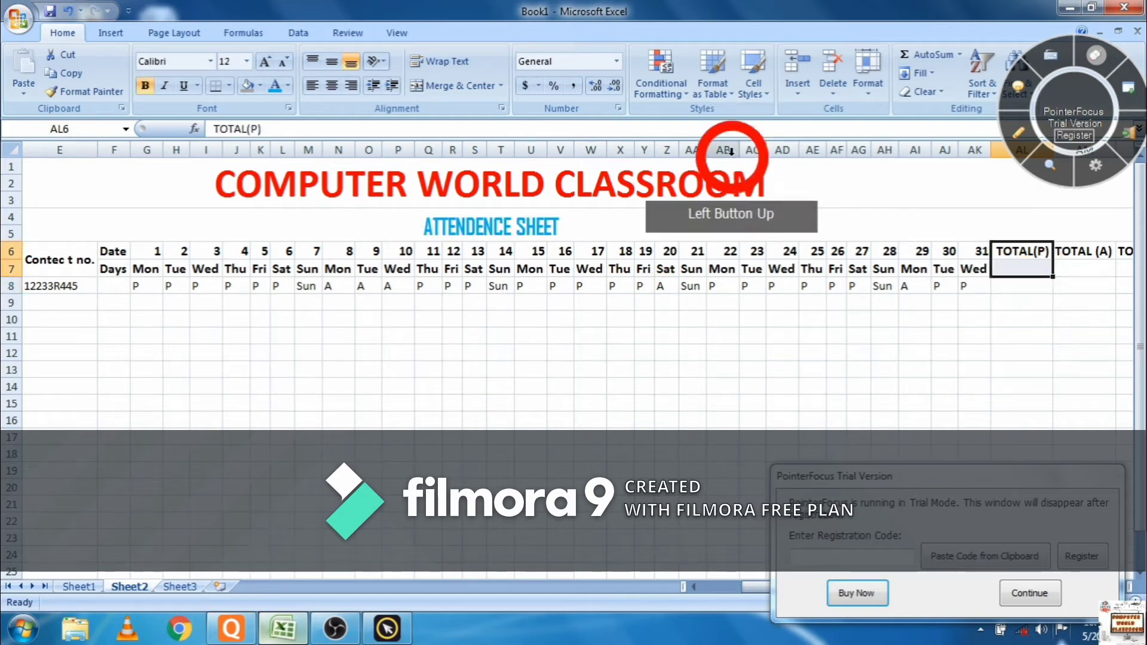
pyautogui.click(455, 84)
pyautogui.click(332, 61)
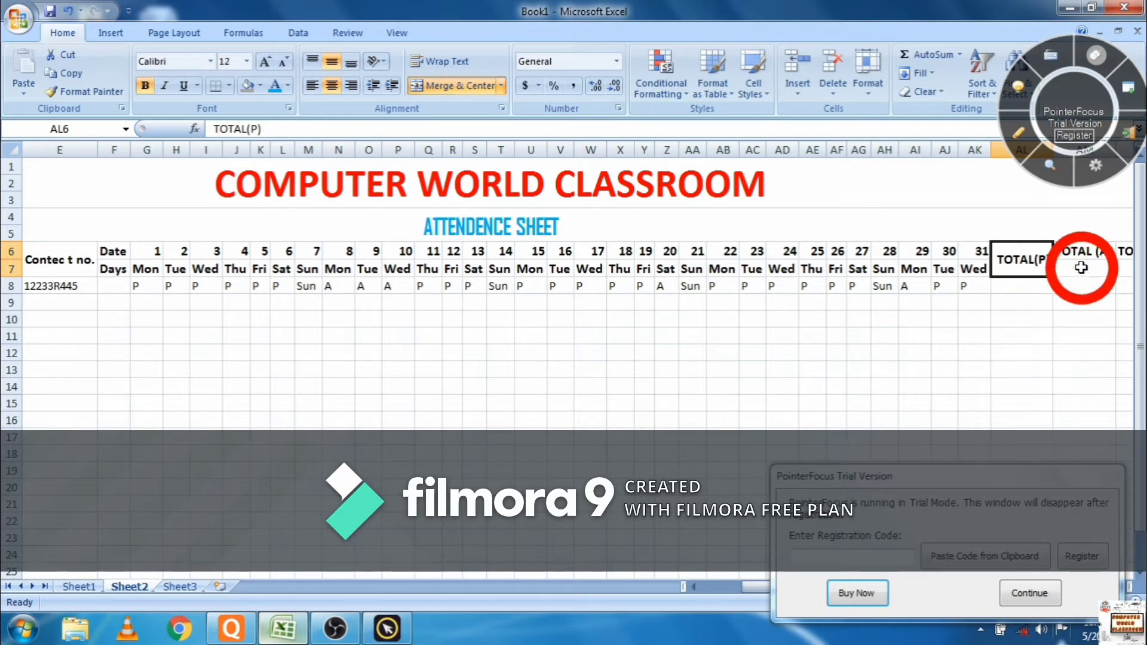
pyautogui.moveTo(1083, 252); pyautogui.dragTo(1081, 270)
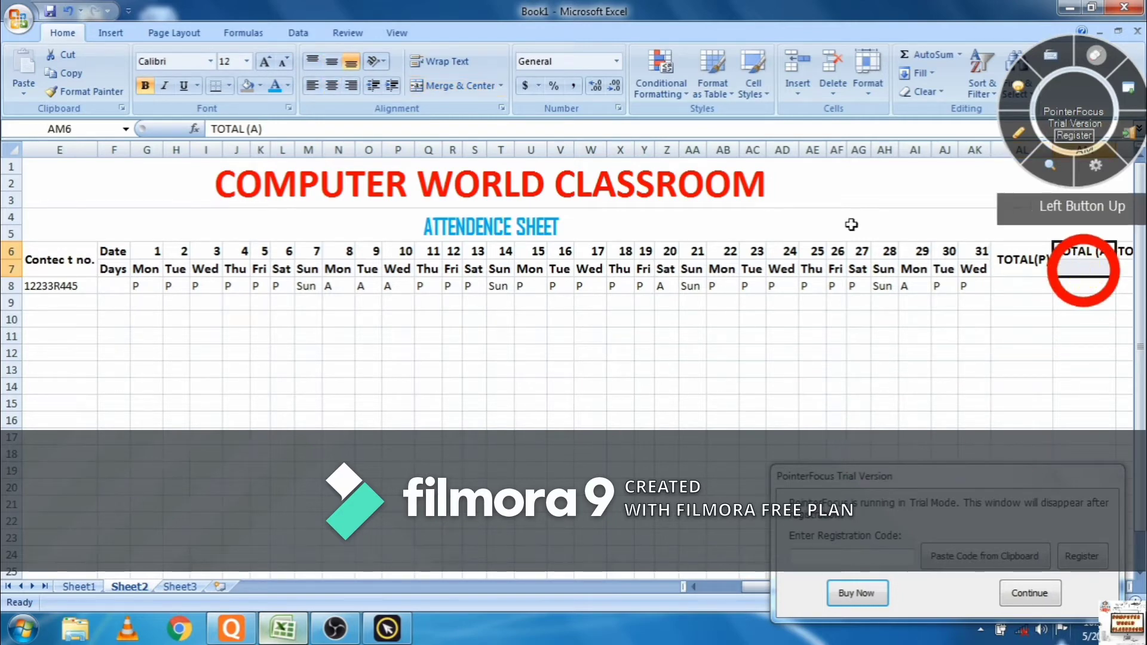
pyautogui.click(332, 62)
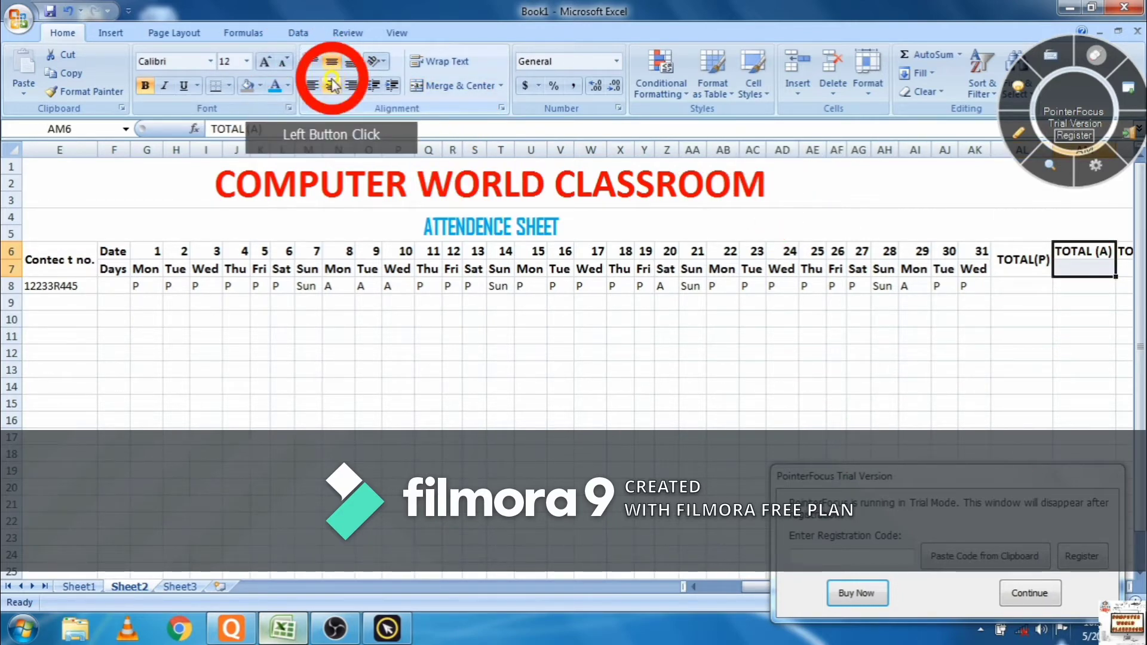
pyautogui.click(457, 85)
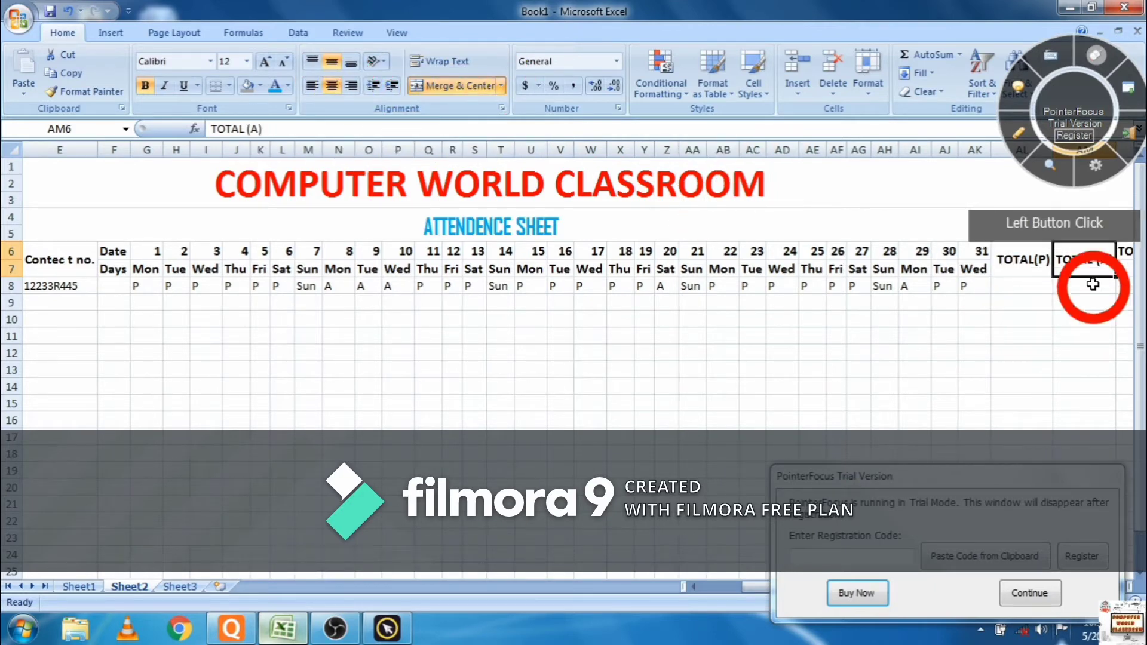
# - Merge the TOTAL (SUN) and TOTAL (P) % headers across rows 6–7, centred vertically
pyautogui.moveTo(1123, 255); pyautogui.dragTo(1124, 270)
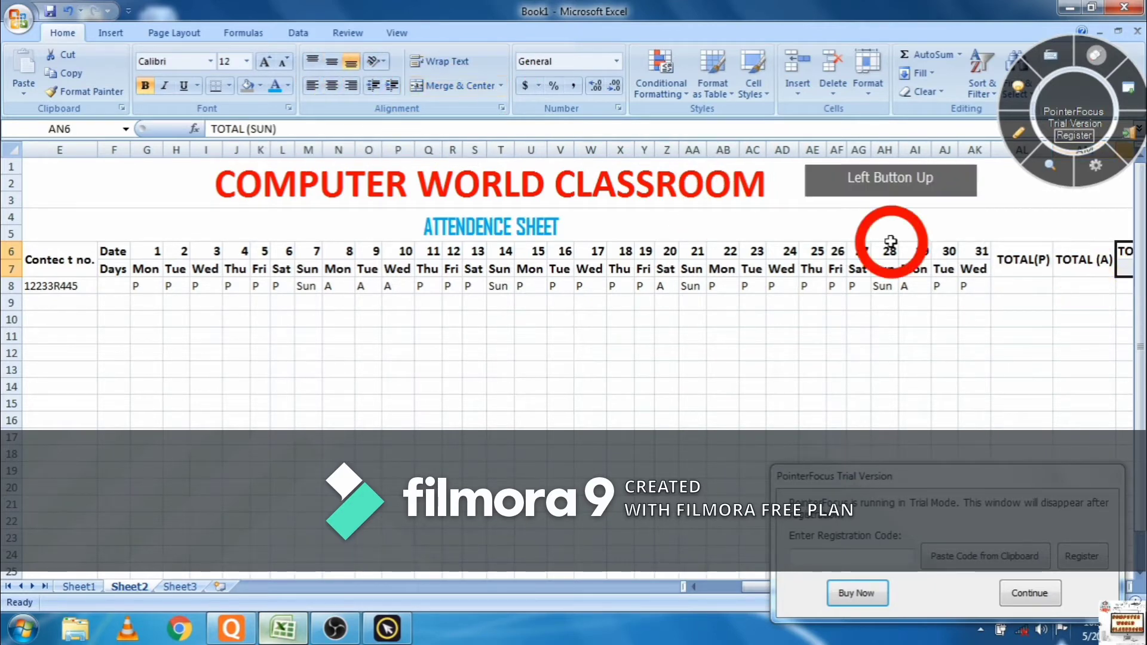
pyautogui.click(333, 67)
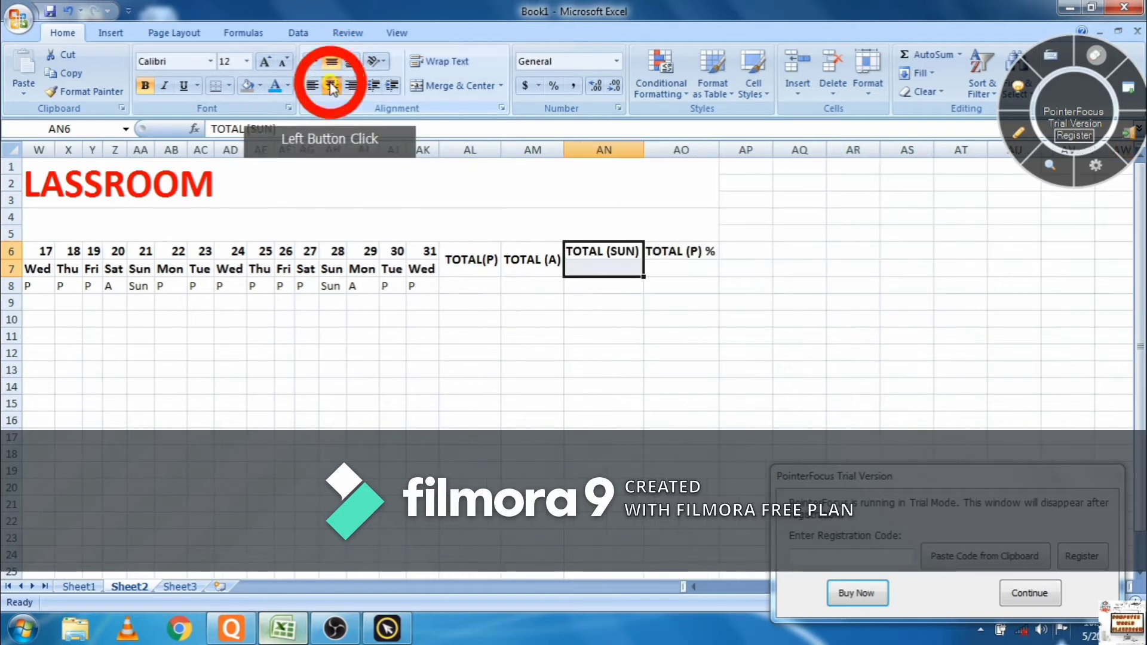
pyautogui.click(459, 89)
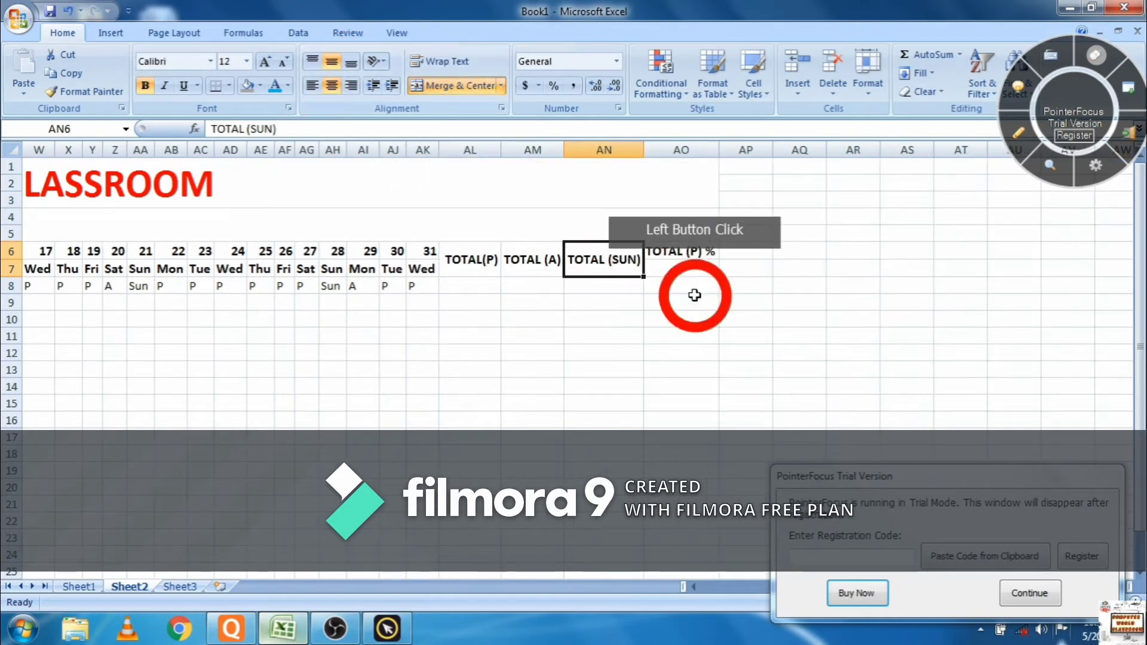
pyautogui.moveTo(674, 256); pyautogui.dragTo(671, 274)
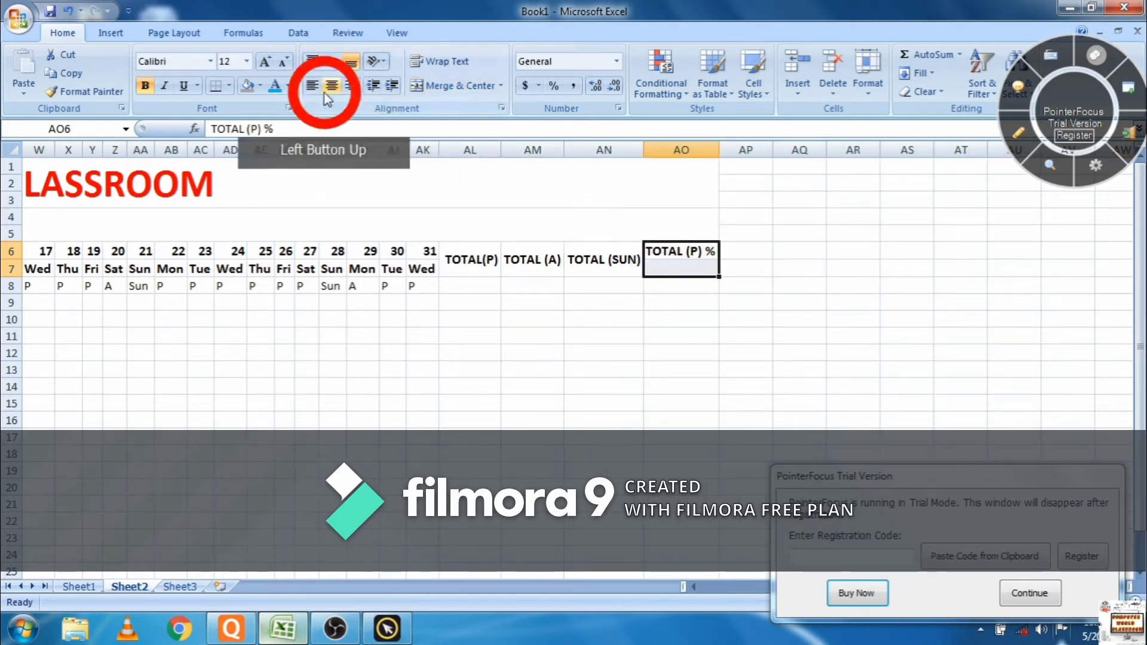
pyautogui.click(332, 62)
pyautogui.click(331, 86)
pyautogui.click(456, 85)
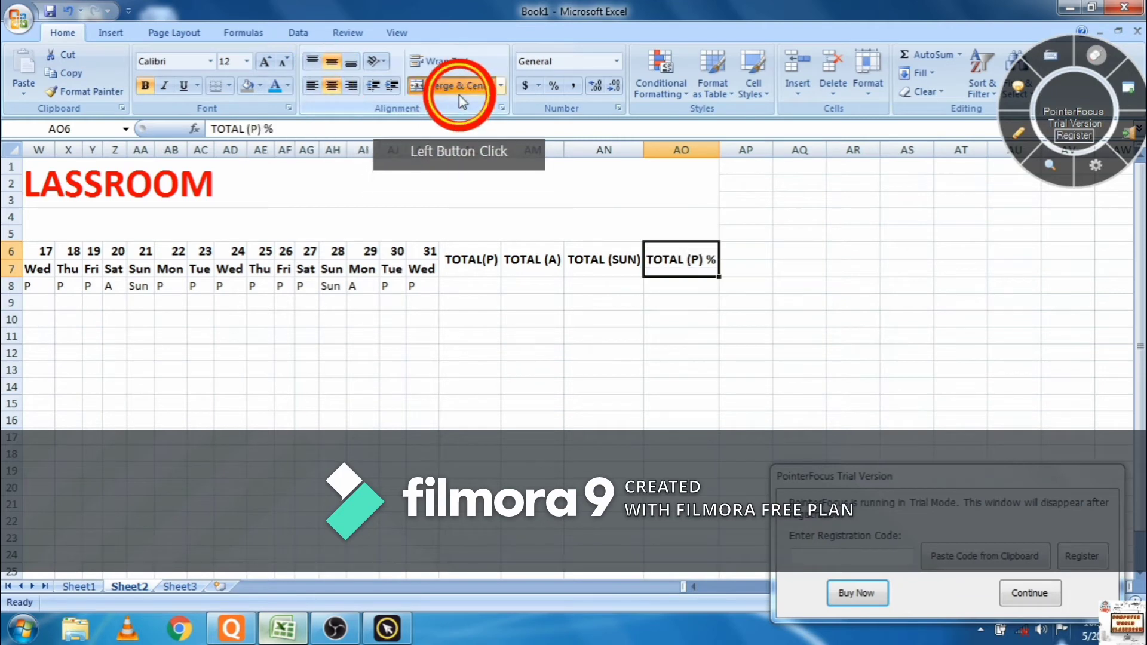
pyautogui.click(1014, 608)
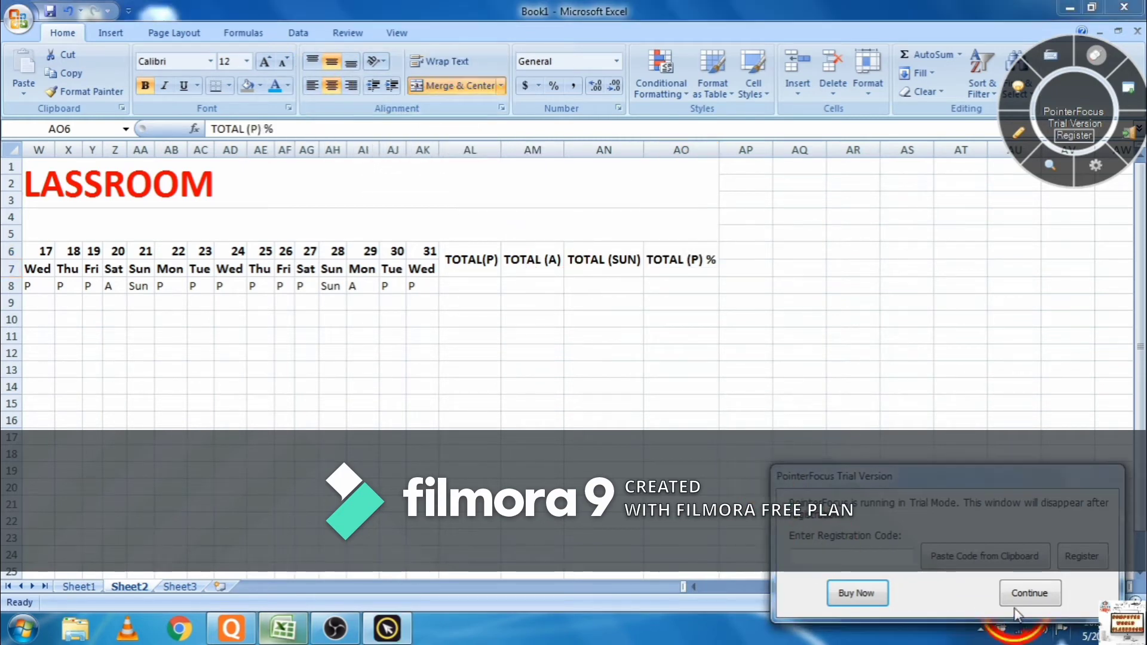
pyautogui.click(1026, 594)
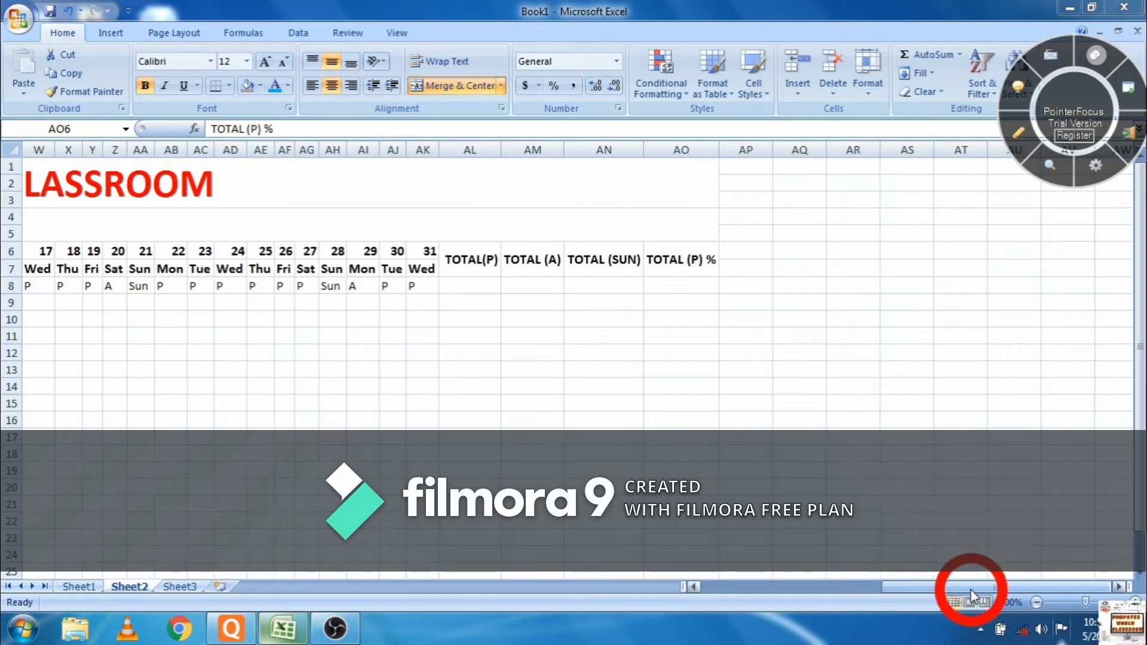
pyautogui.click(693, 267)
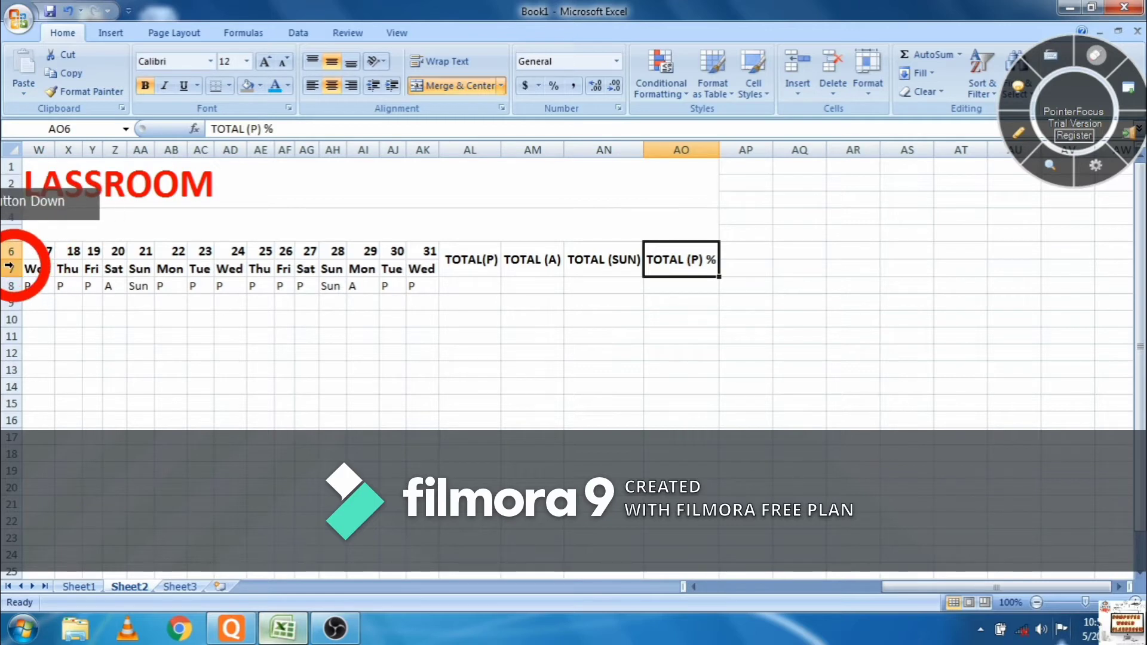
# - Apply All Borders to the row 6–7 header block out to column AO
pyautogui.moveTo(671, 263); pyautogui.dragTo(24, 254)
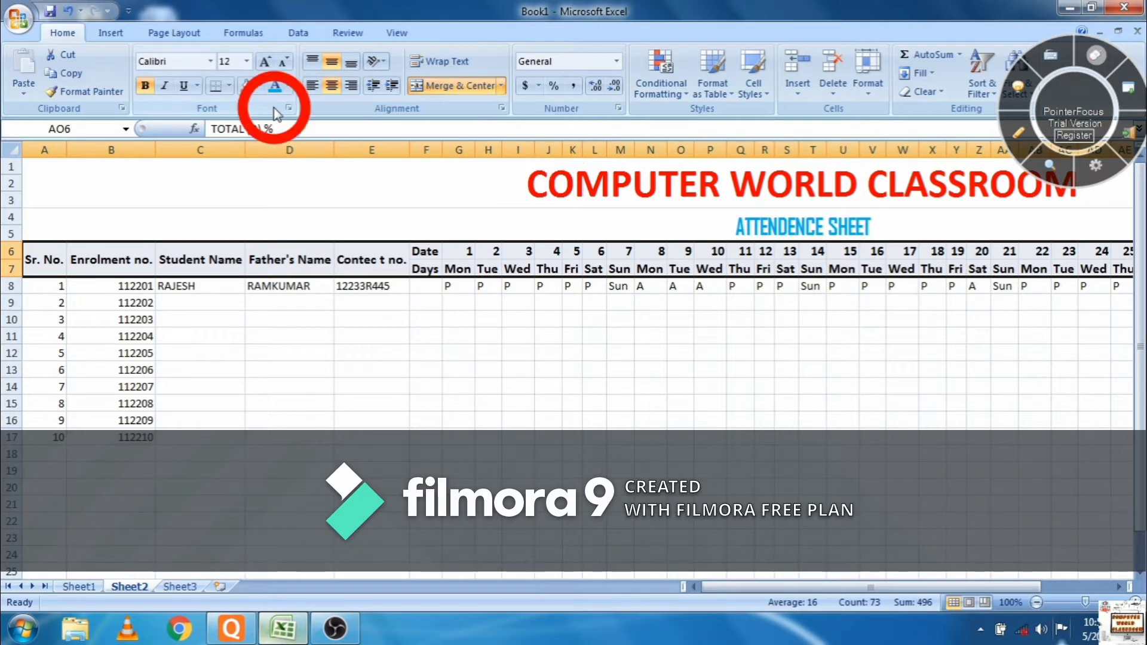
pyautogui.click(230, 88)
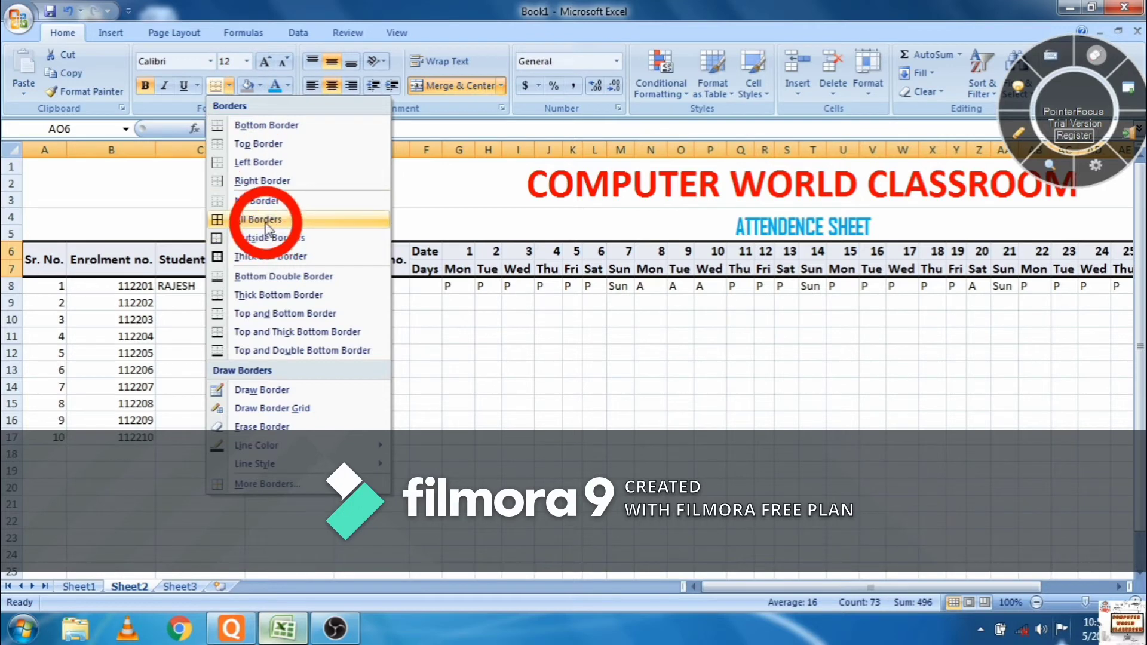
pyautogui.click(265, 219)
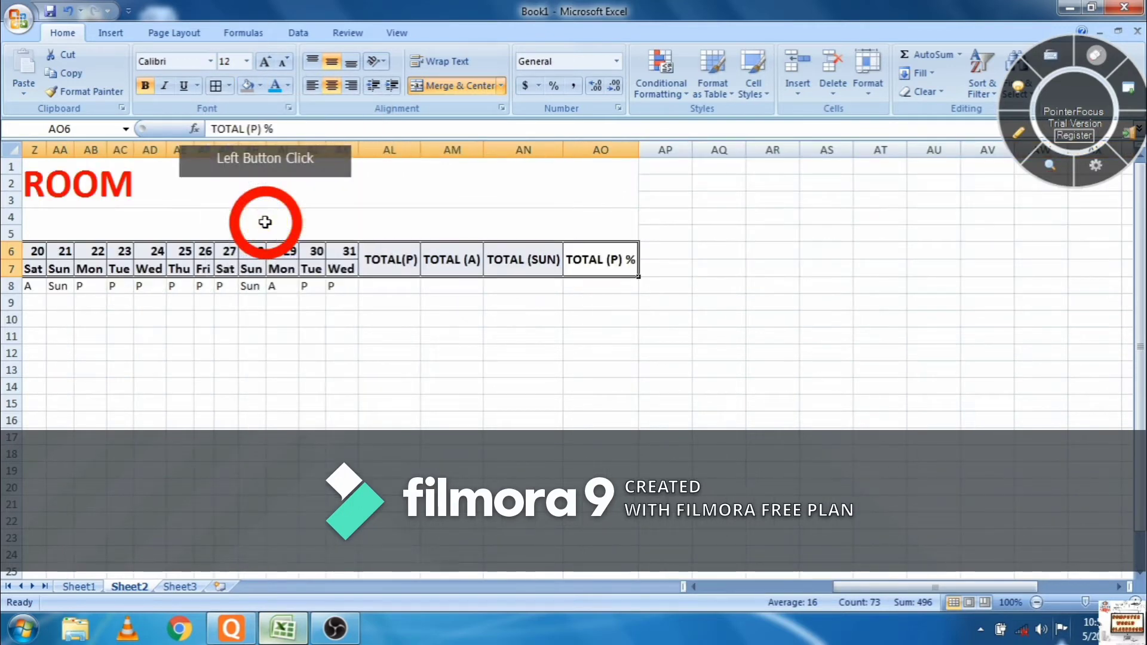
pyautogui.click(344, 387)
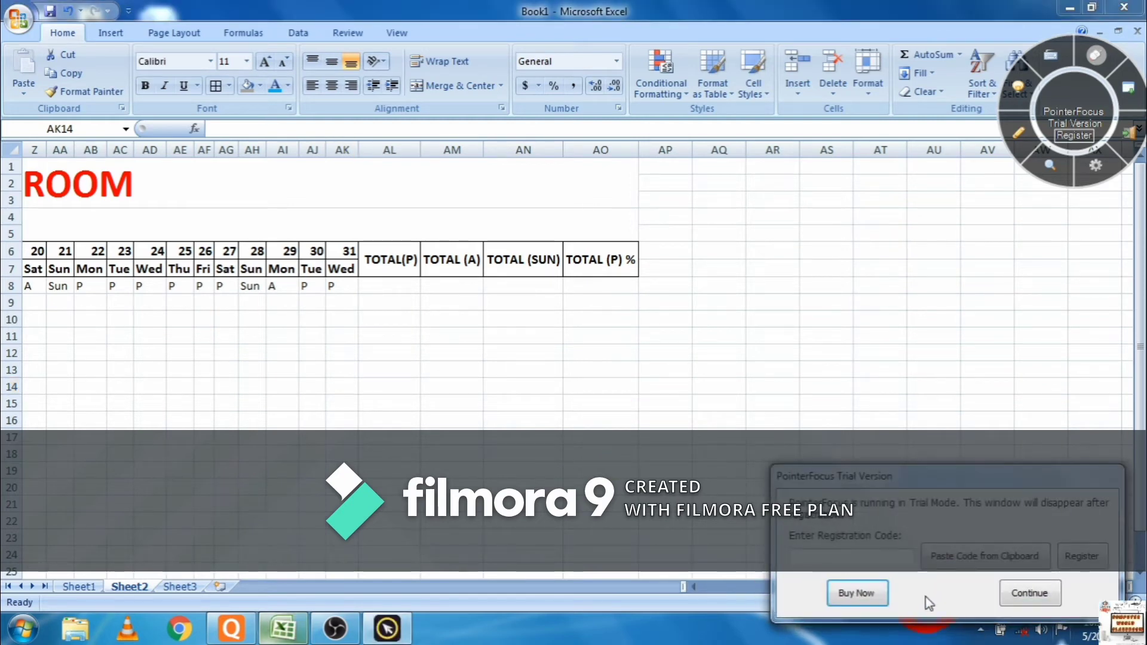
pyautogui.click(1016, 598)
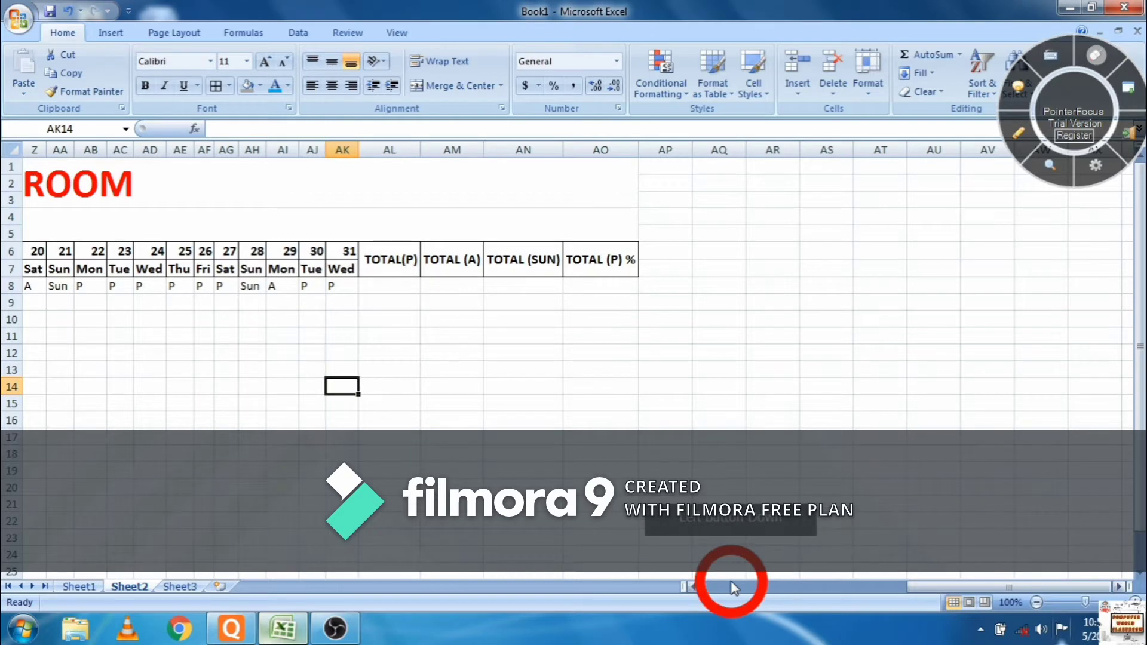
pyautogui.moveTo(699, 585); pyautogui.dragTo(697, 565)
# - Enter =COUNTIF(G8:AK8,"p") in AL8, giving 22 present days for the first student
pyautogui.click(690, 298)
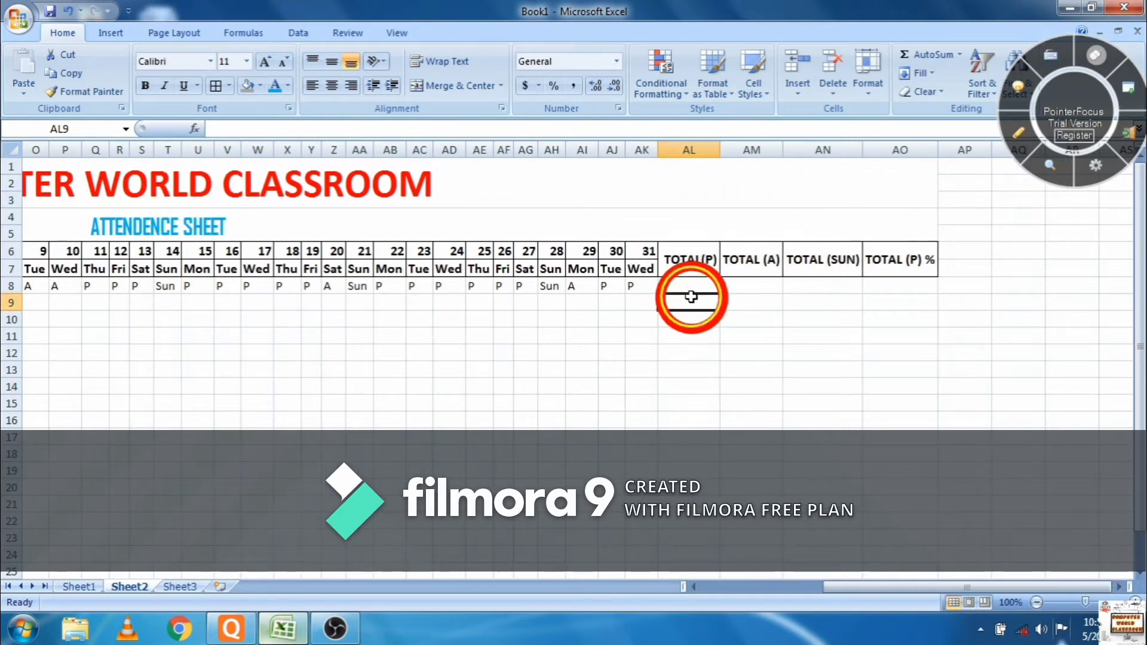
pyautogui.click(686, 289)
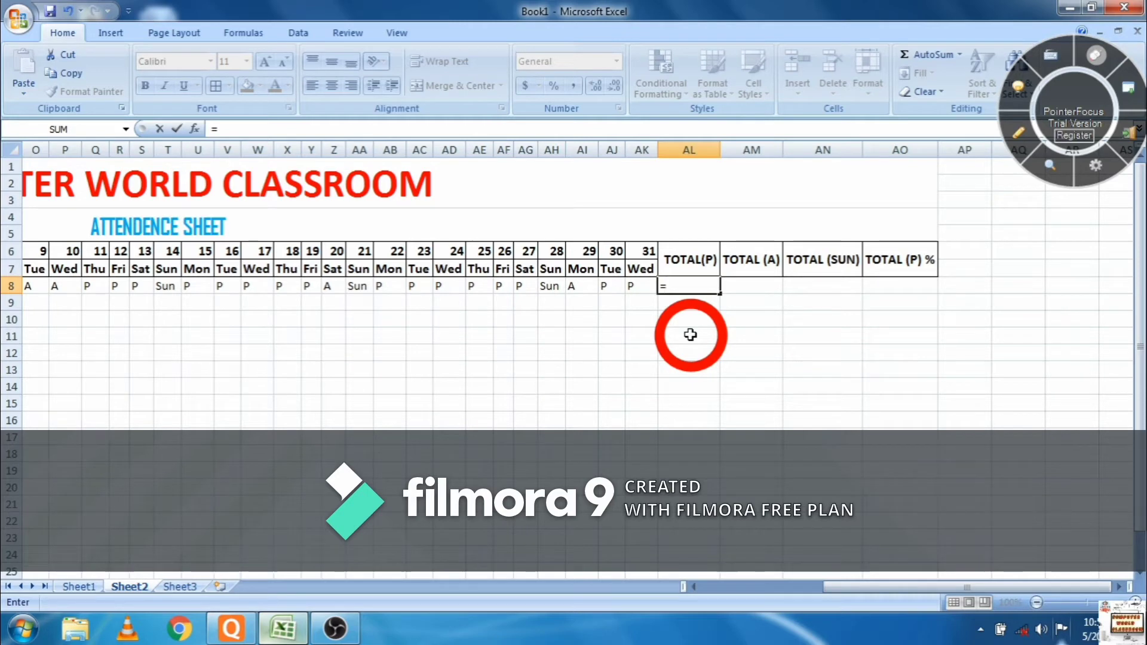
pyautogui.write('ountif')
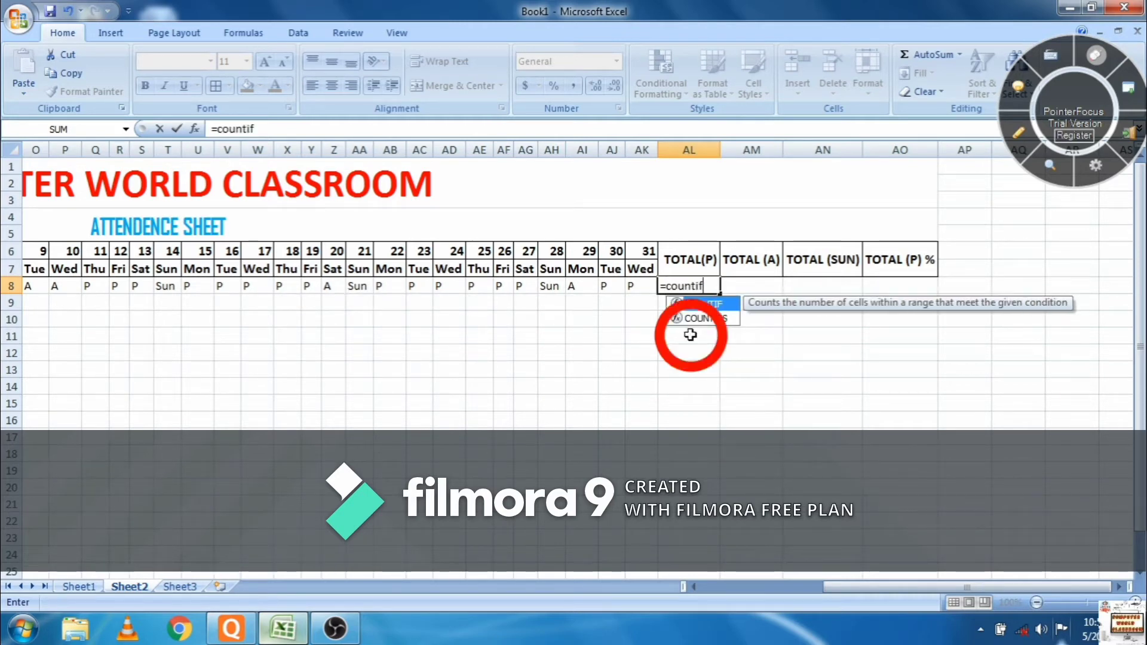
pyautogui.write('(')
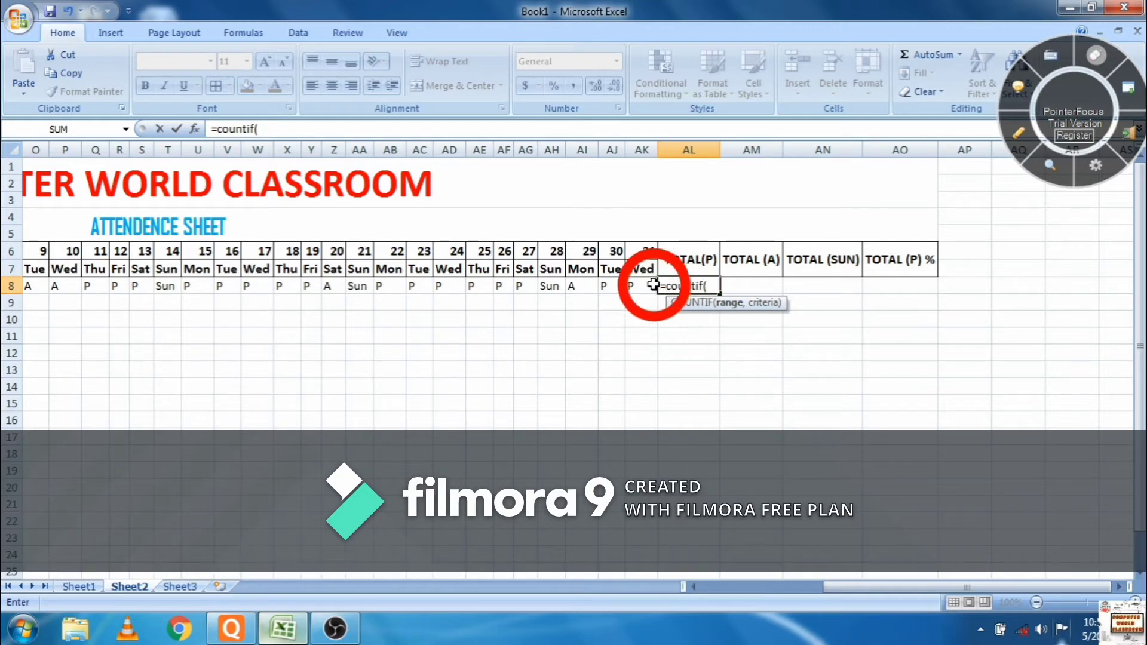
pyautogui.moveTo(652, 286); pyautogui.dragTo(469, 287)
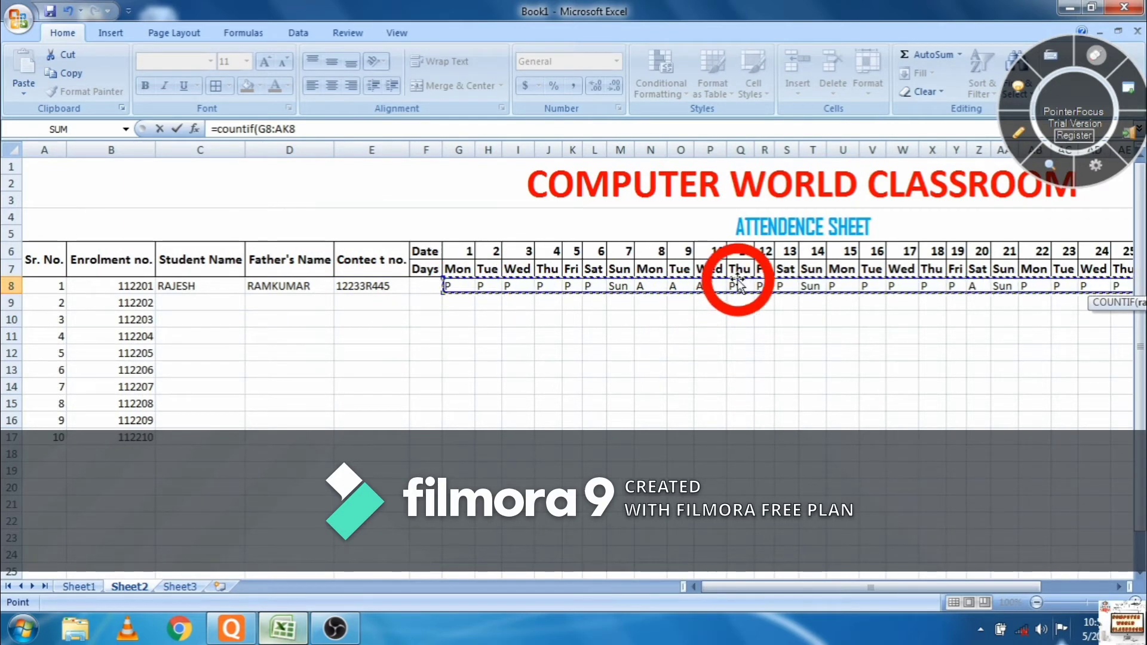
pyautogui.write(',')
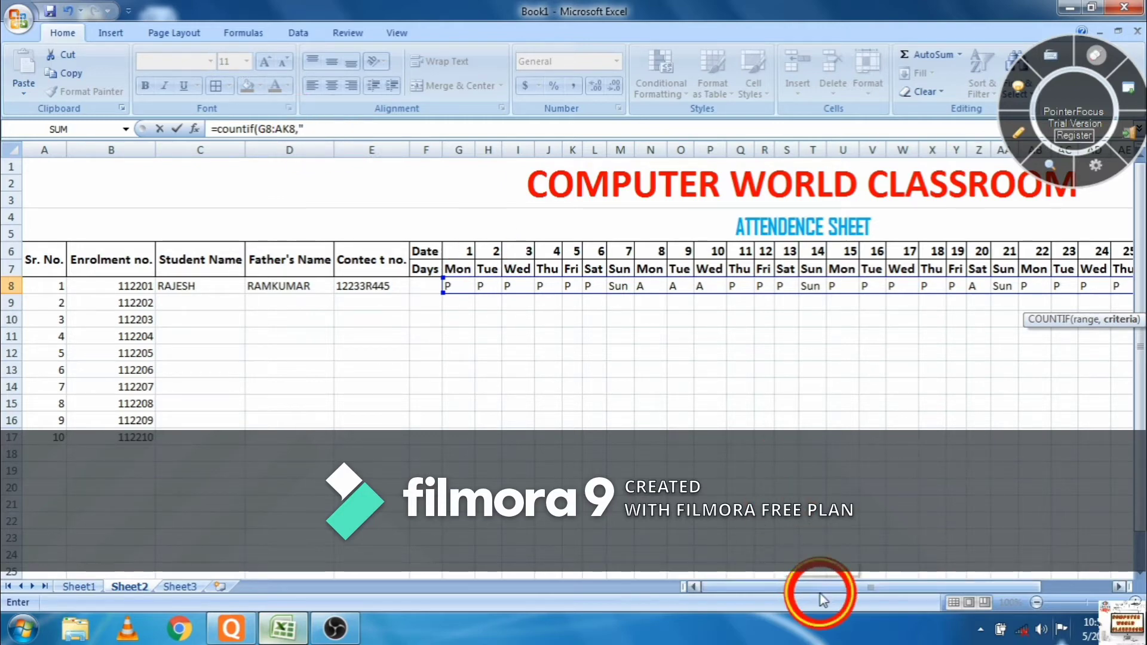
pyautogui.moveTo(821, 597); pyautogui.dragTo(998, 604)
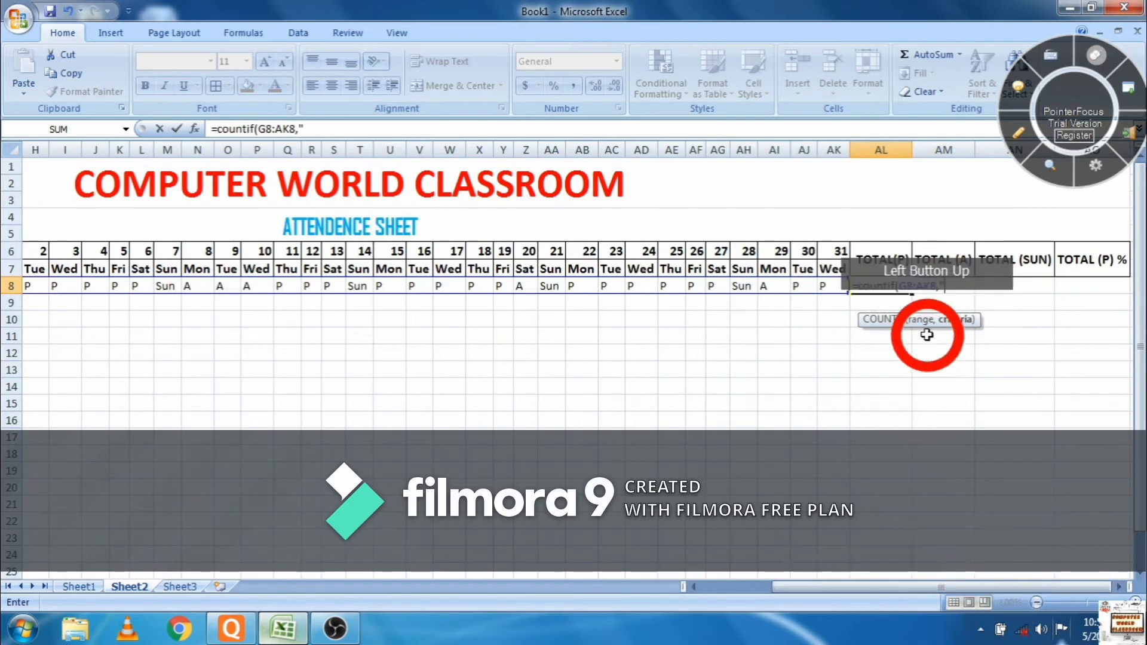
pyautogui.write('p"')
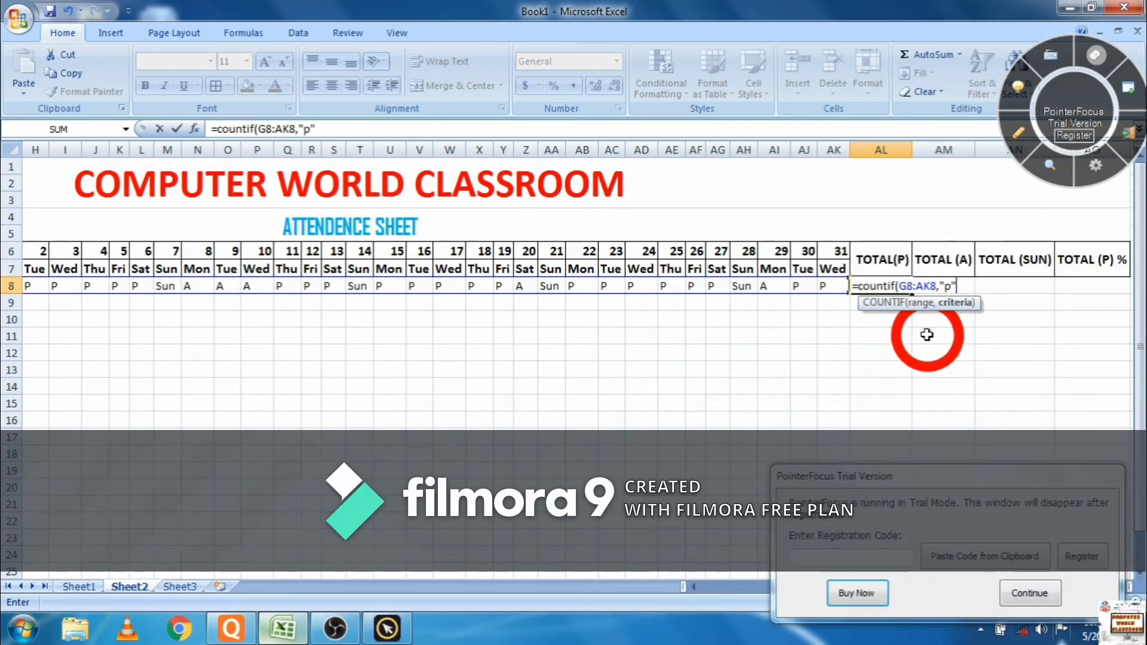
pyautogui.write(')')
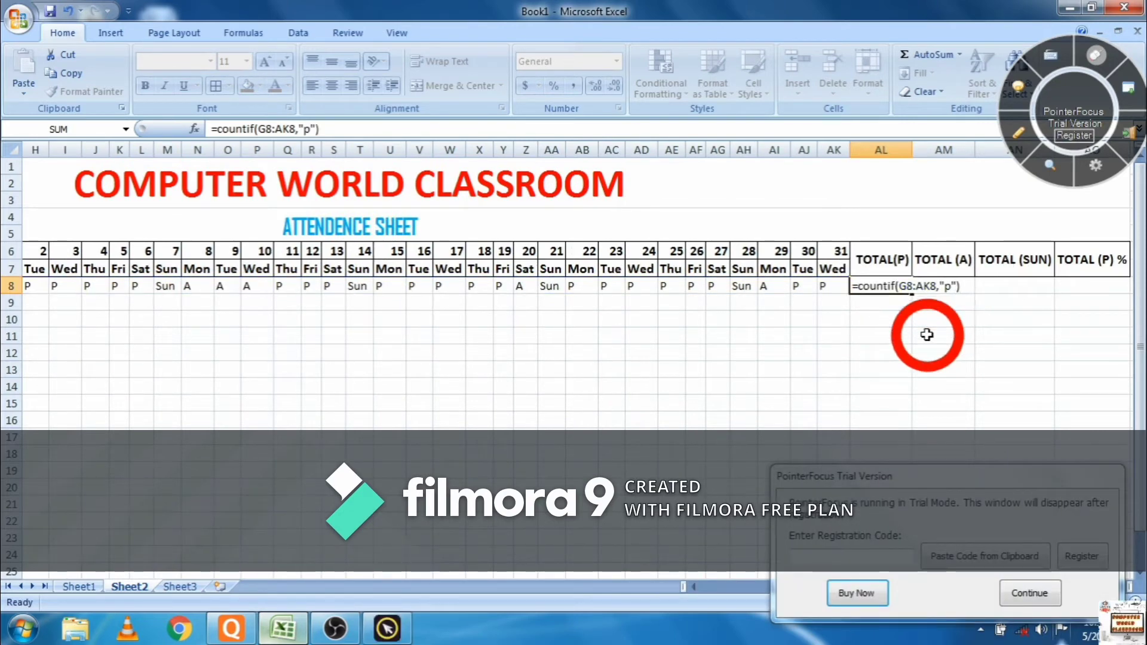
pyautogui.press('Return')
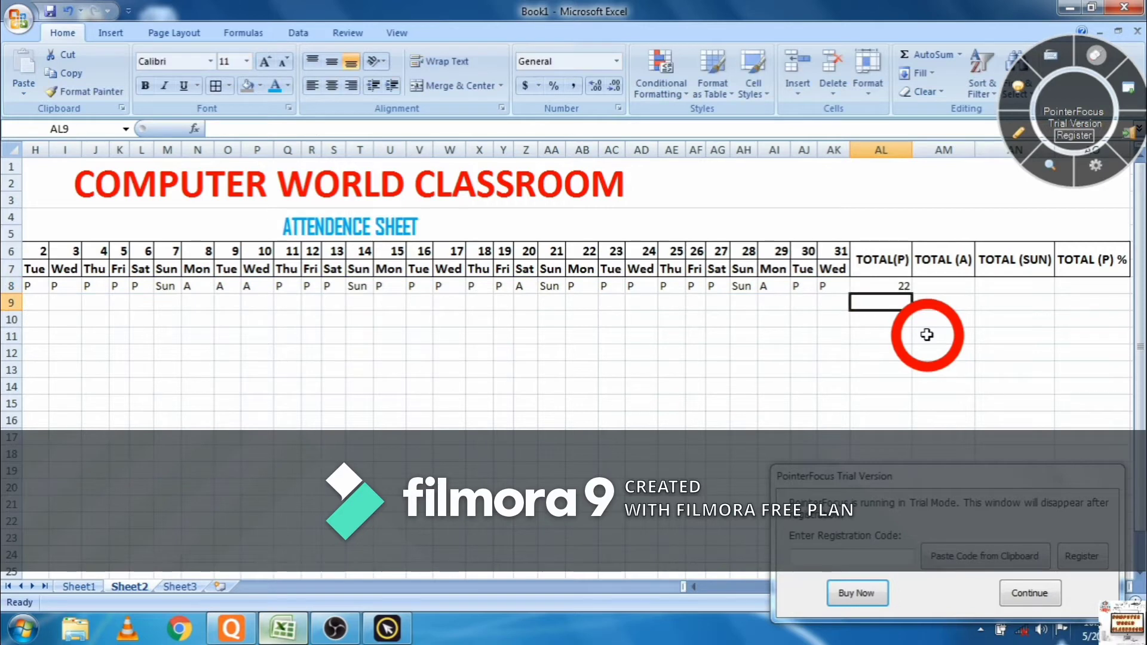
pyautogui.click(951, 287)
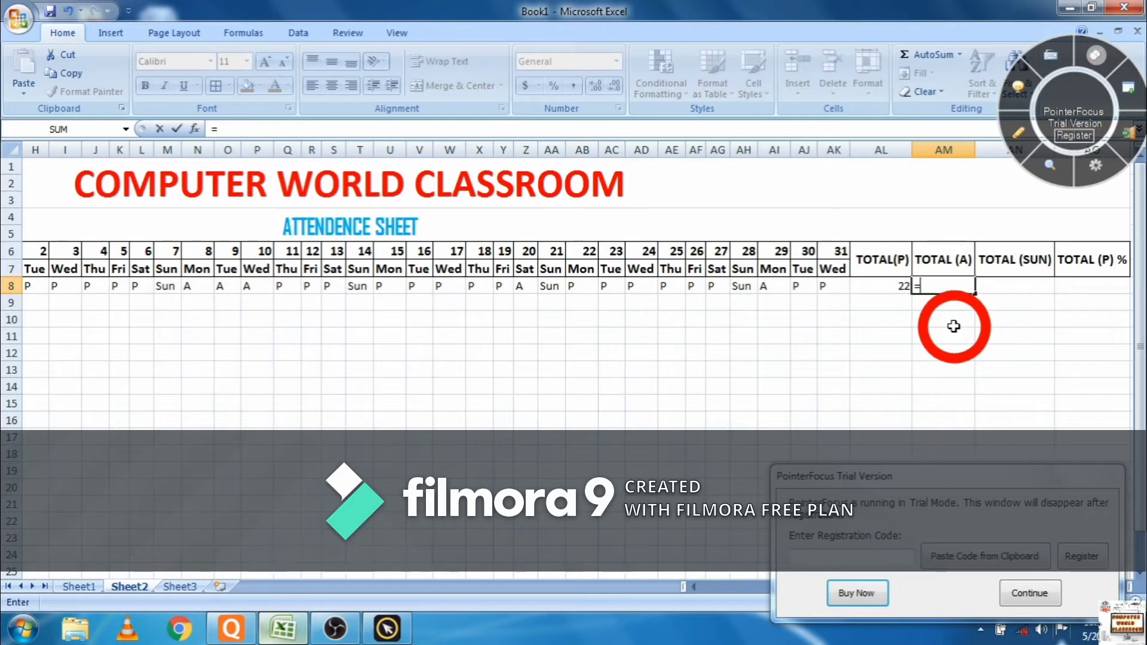
# - Enter =COUNTIF(G8:AK8,"a") in AM8, giving 5 absent days
pyautogui.write('=counti')
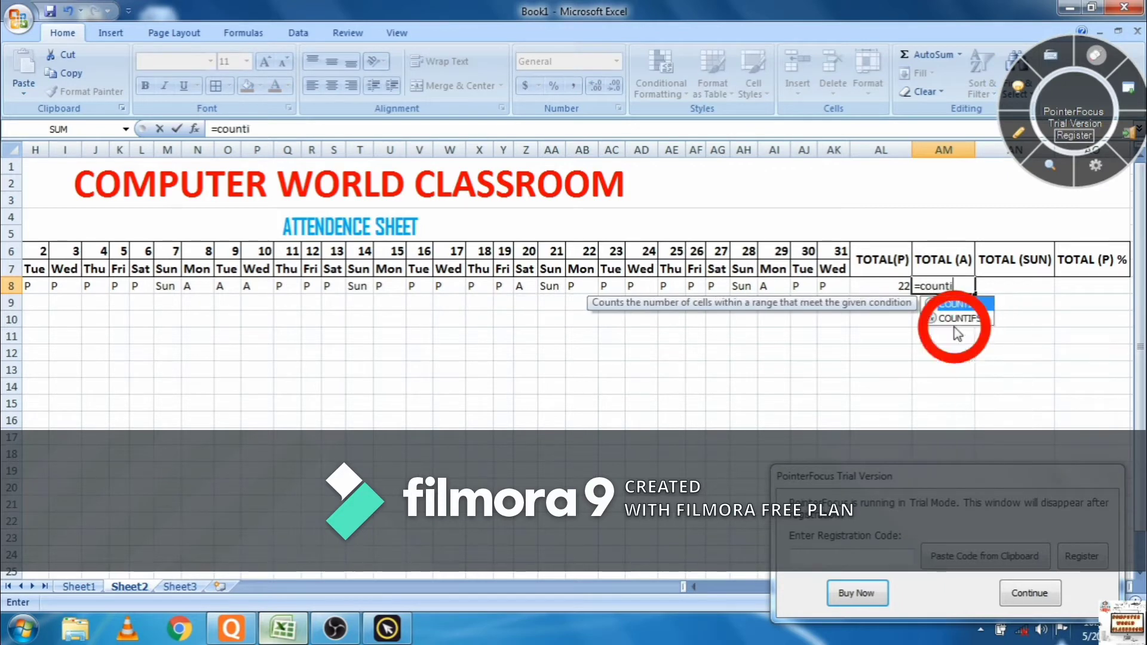
pyautogui.write('f(')
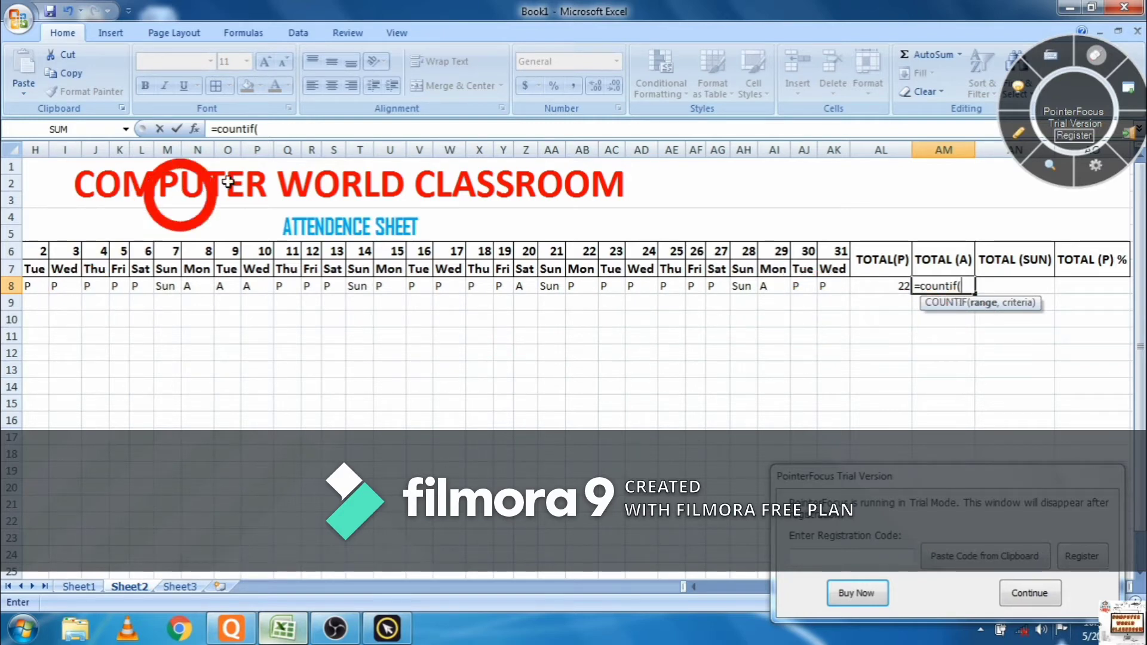
pyautogui.click(695, 589)
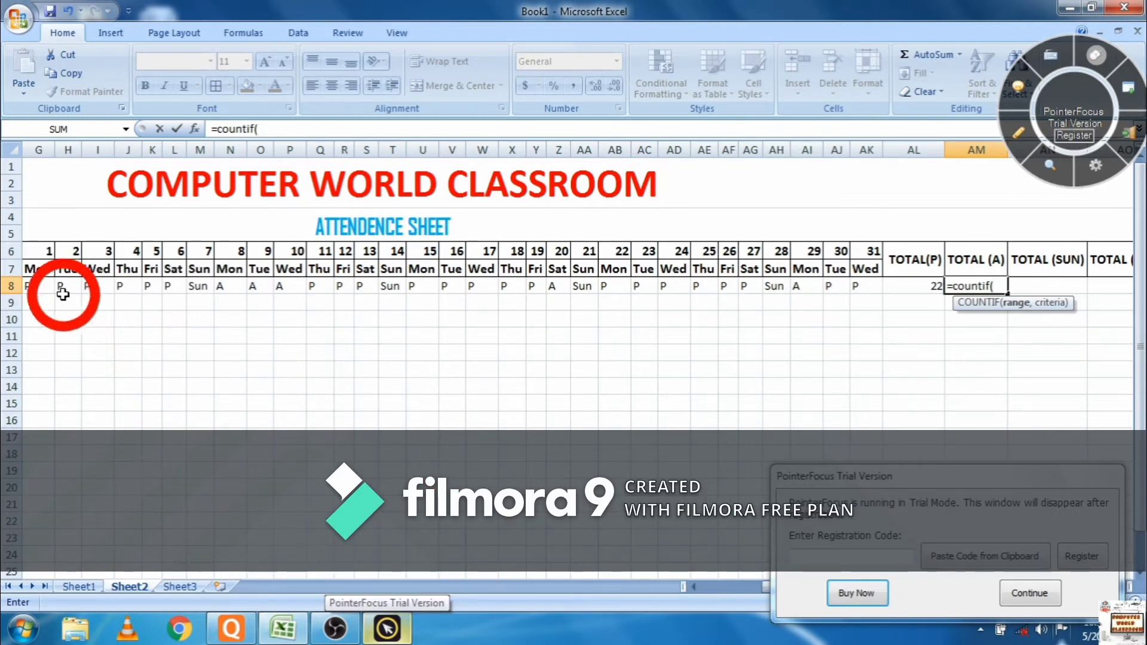
pyautogui.moveTo(48, 289); pyautogui.dragTo(868, 291)
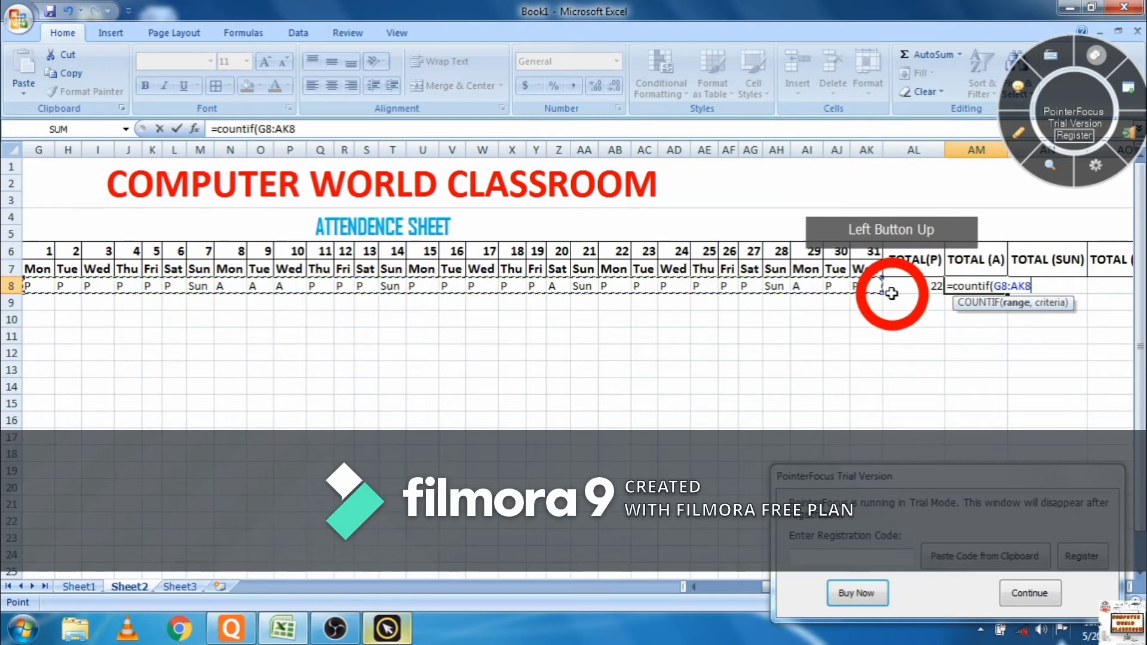
pyautogui.write(',"a')
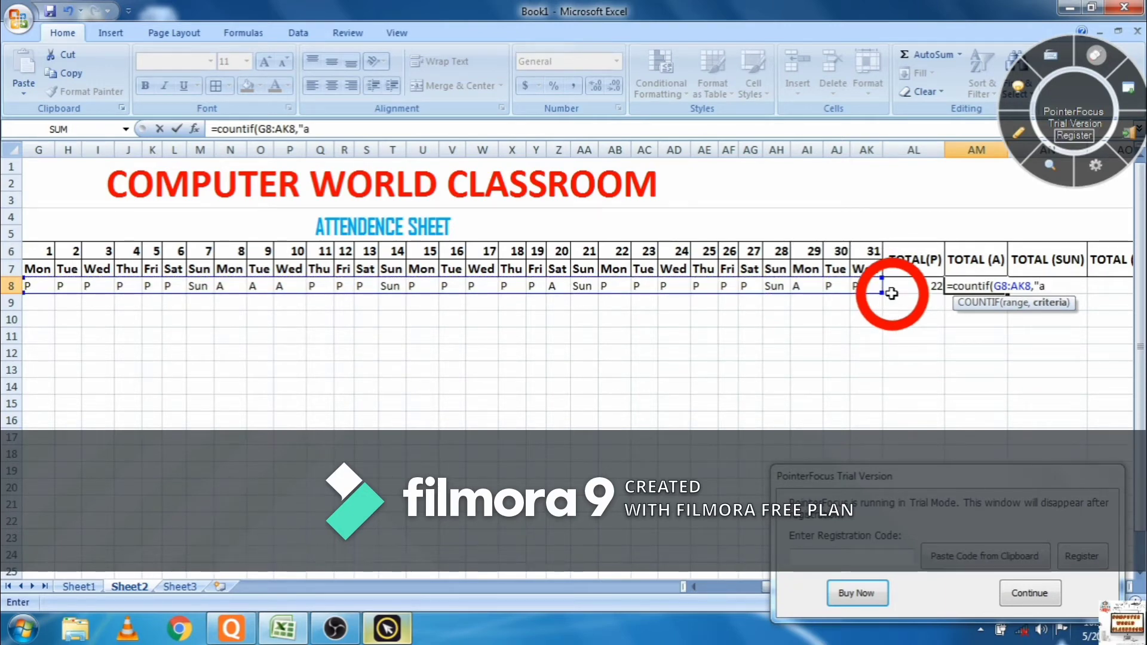
pyautogui.write('"')
pyautogui.press('Return')
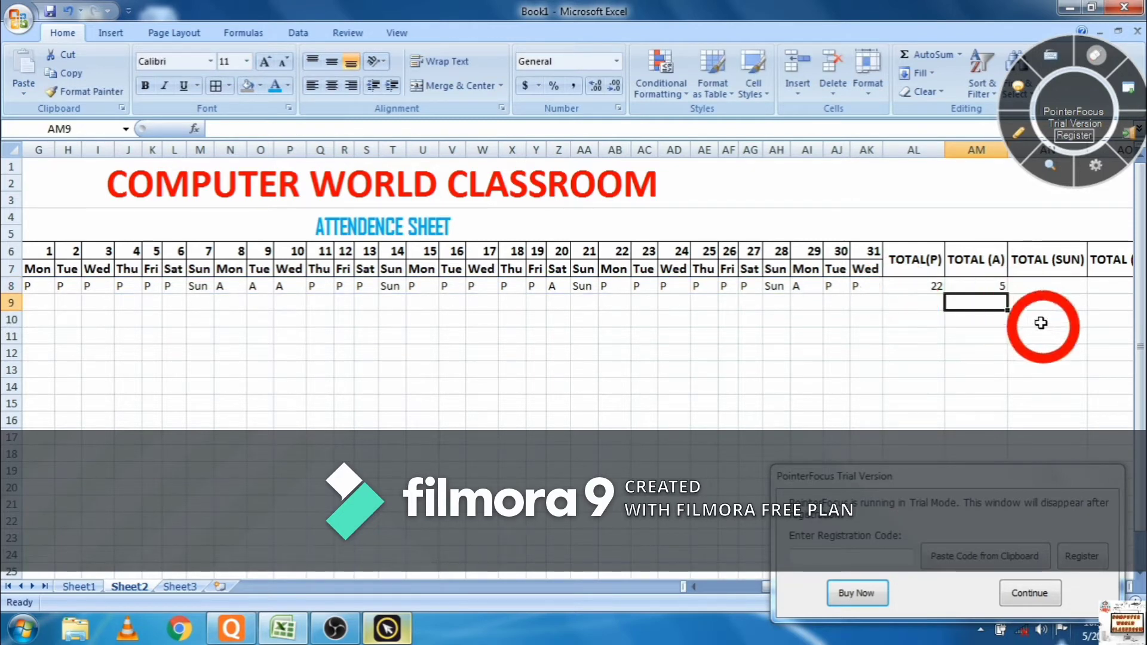
pyautogui.click(1051, 288)
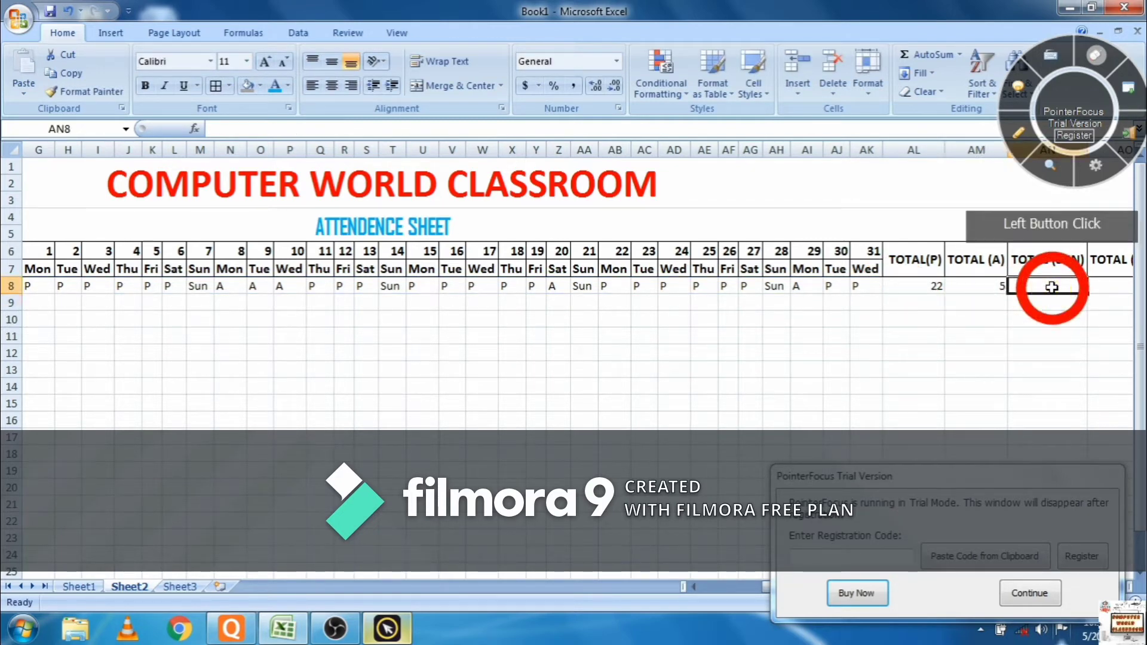
# - Enter =COUNTIF(G8:AK8,"sun") in AN8, giving 4 Sundays
pyautogui.write('=c')
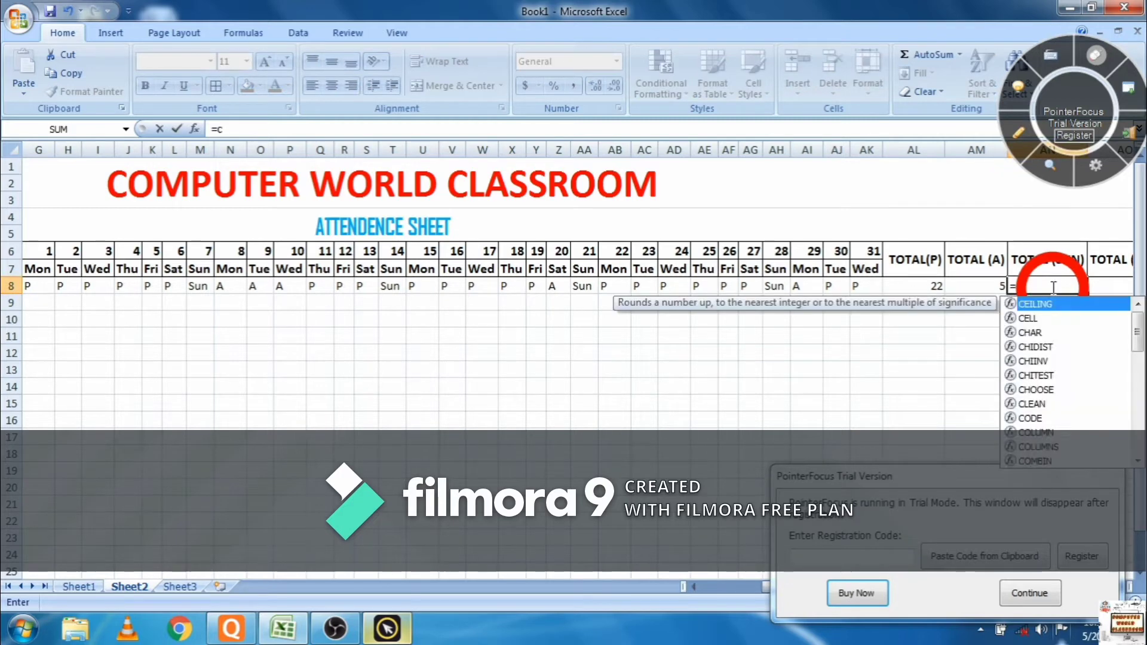
pyautogui.write('ounti')
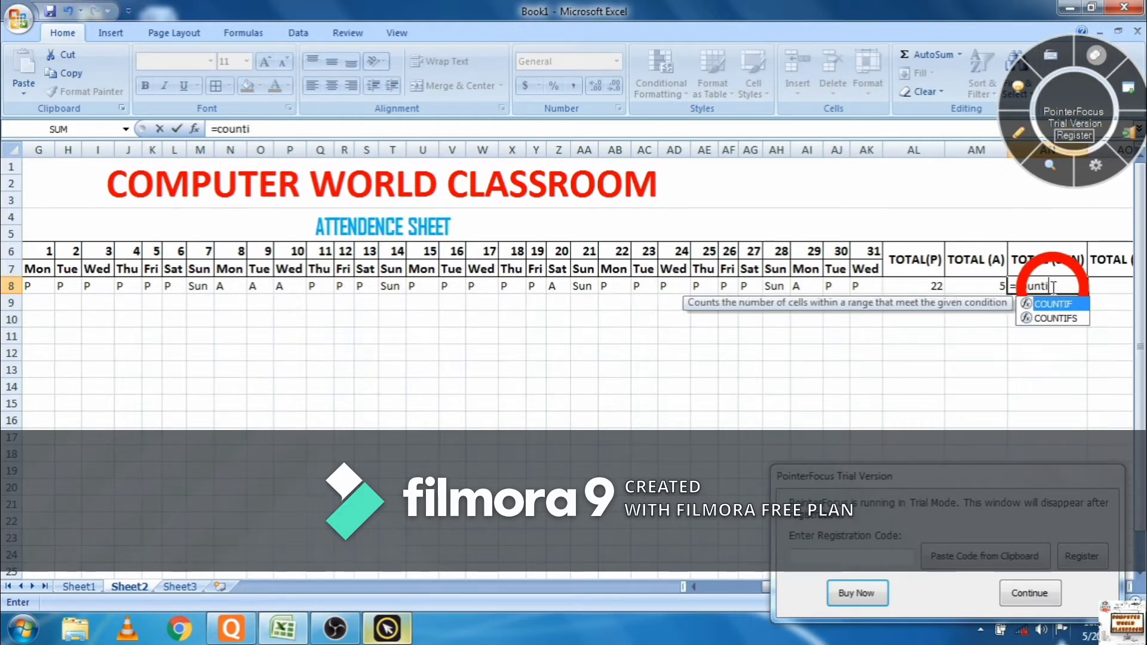
pyautogui.write('f(')
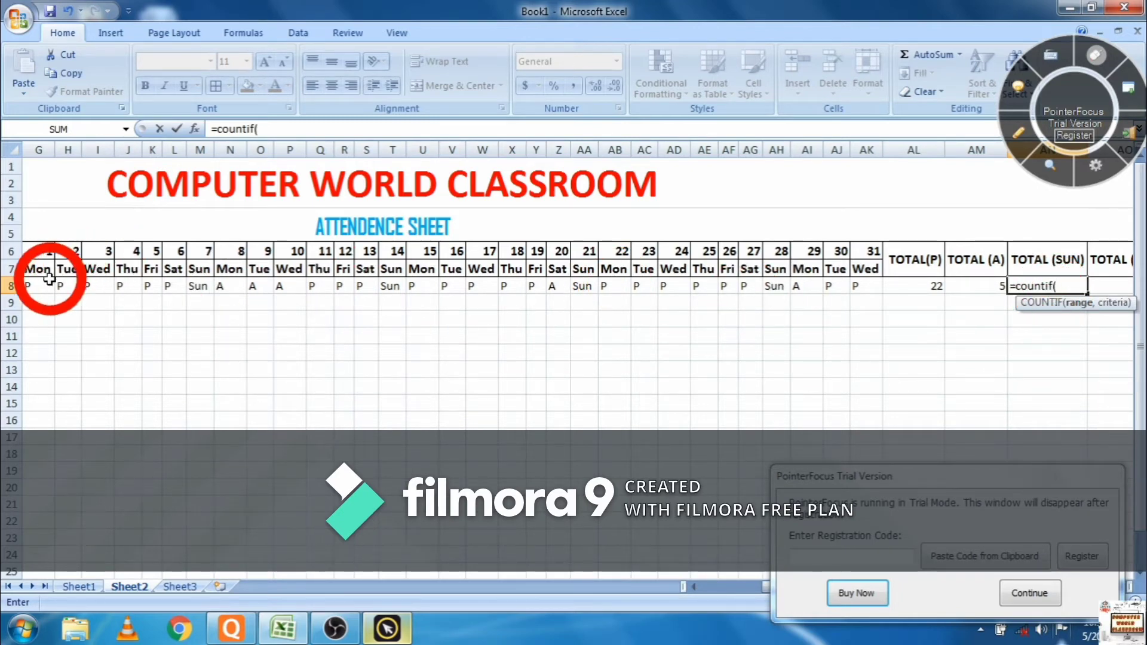
pyautogui.moveTo(39, 286); pyautogui.dragTo(869, 287)
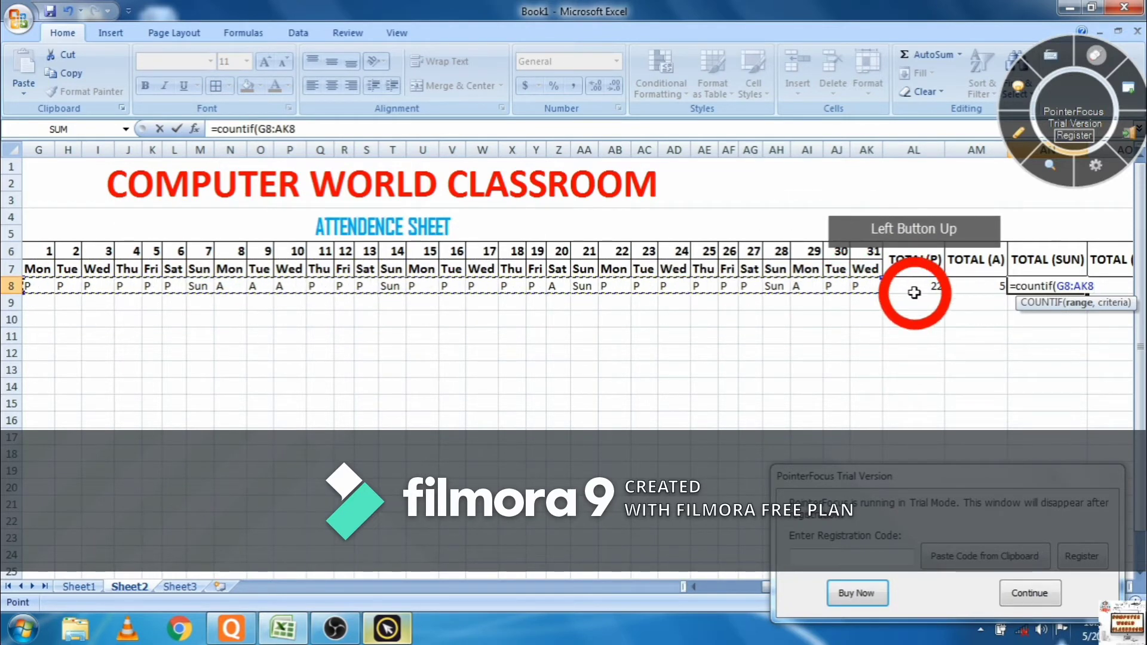
pyautogui.write(',')
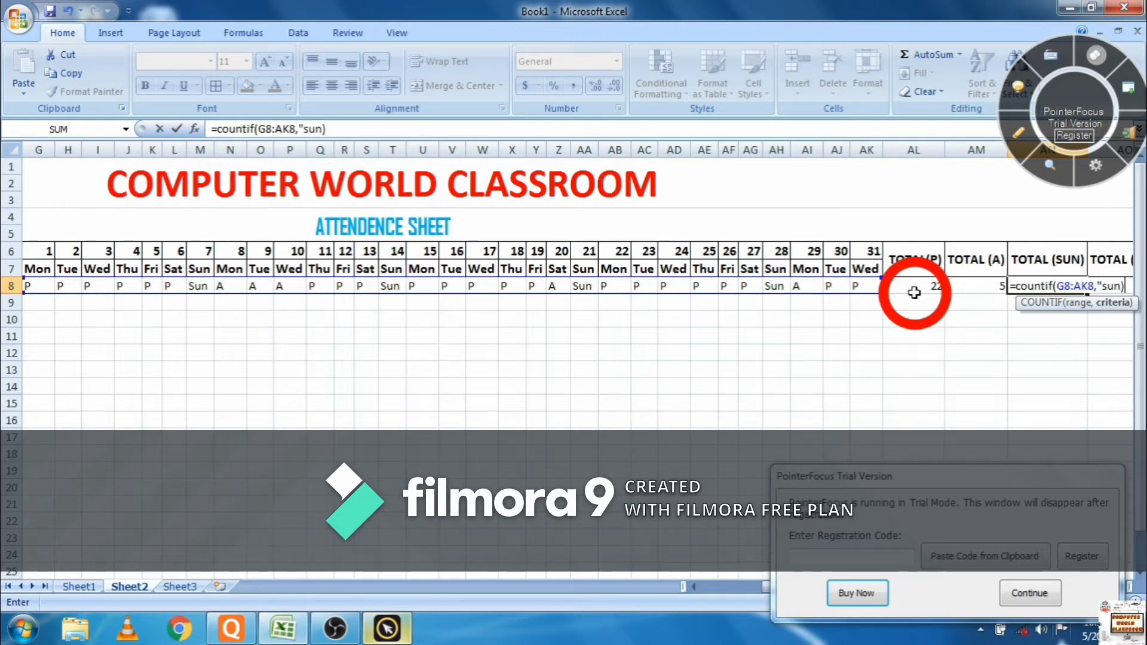
pyautogui.write('"sun"')
pyautogui.press('Return')
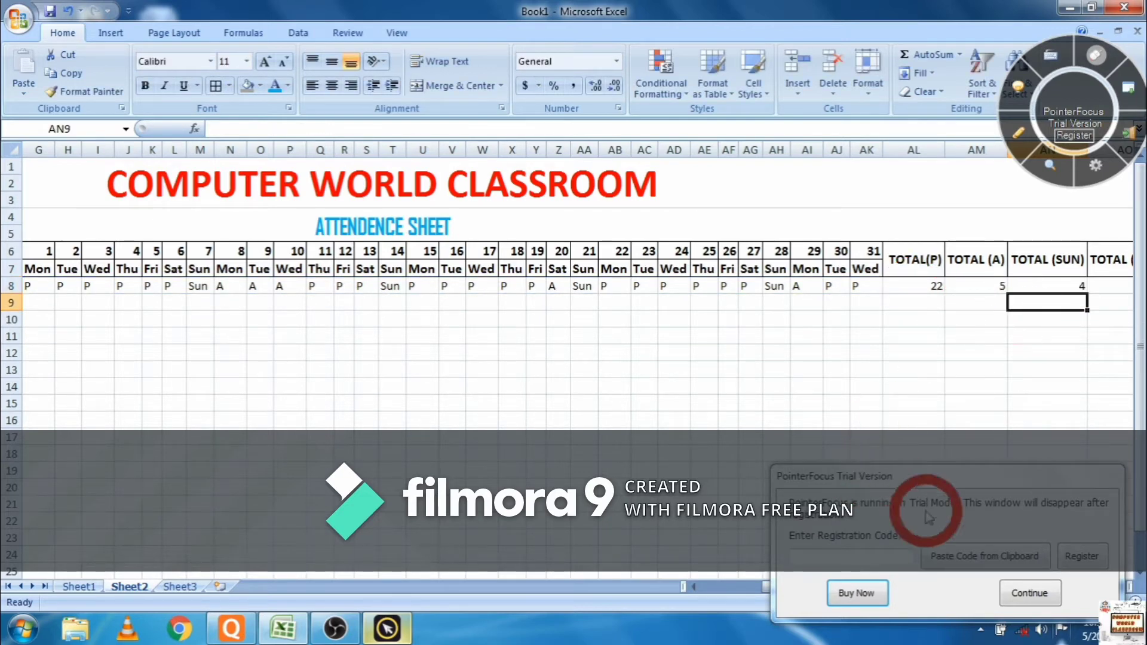
pyautogui.click(1030, 592)
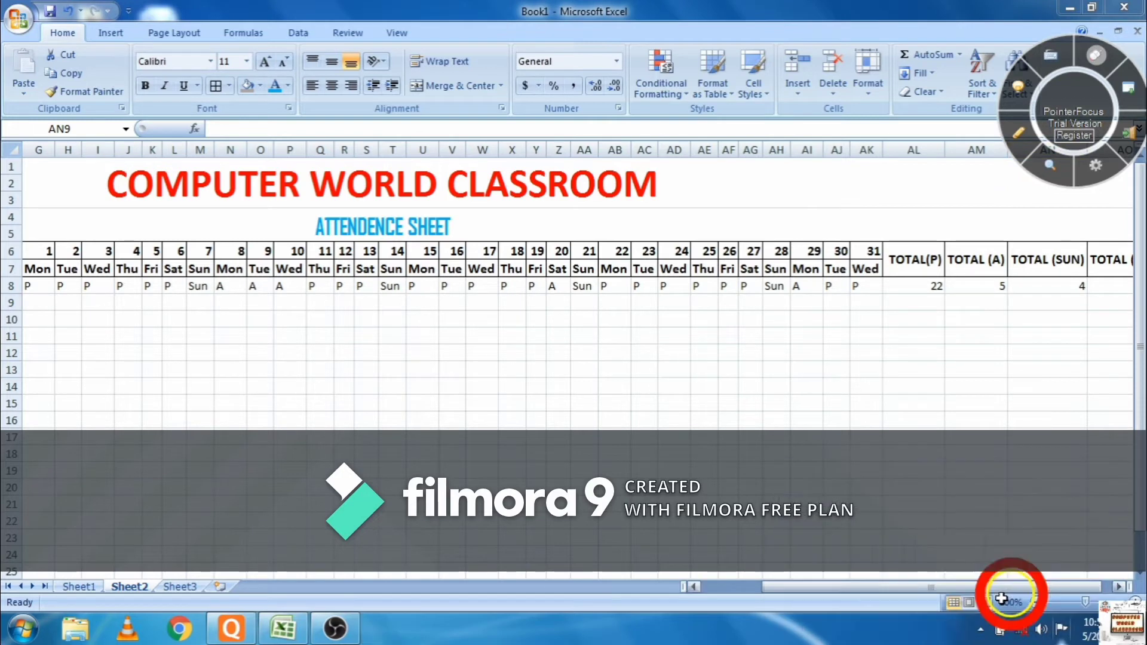
pyautogui.click(1118, 587)
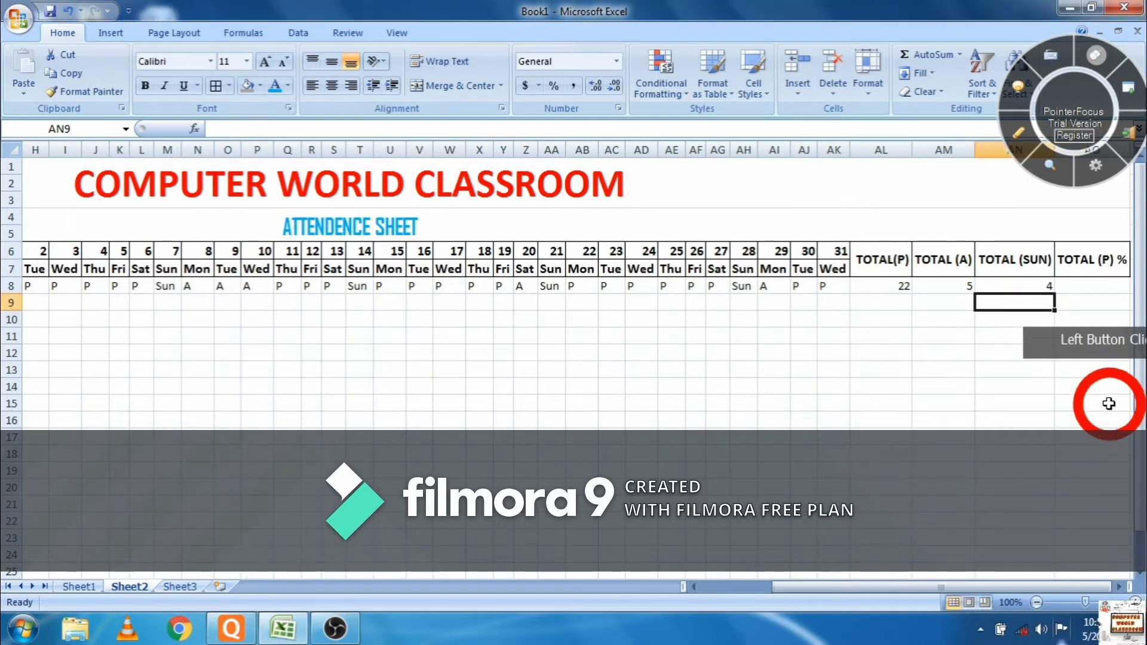
pyautogui.click(1102, 294)
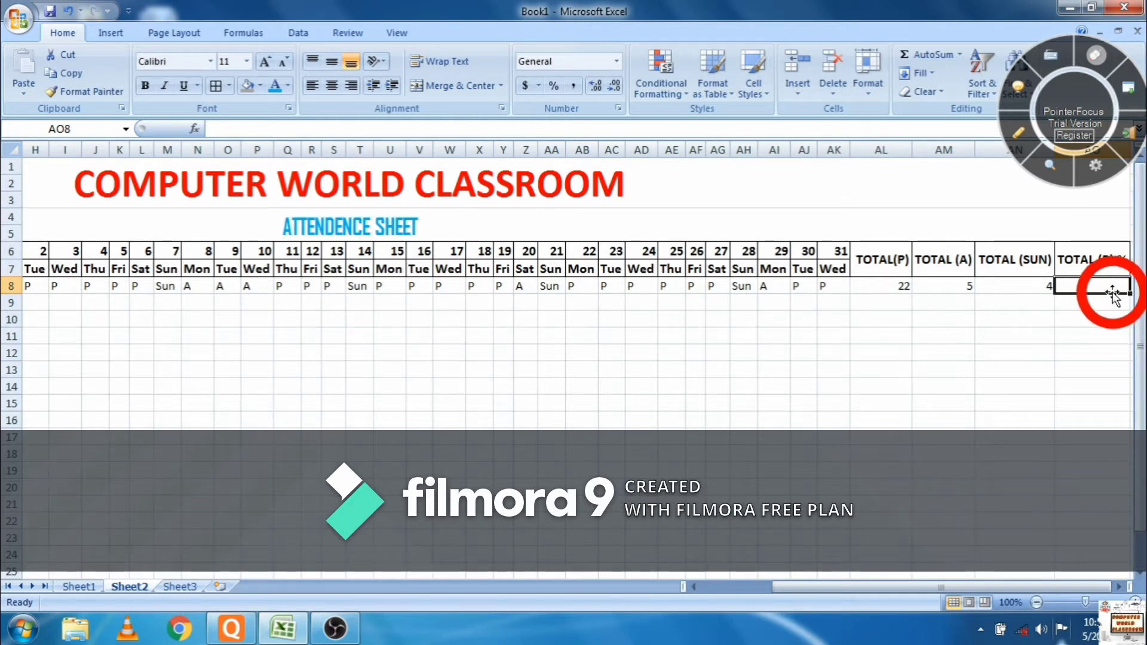
pyautogui.write('=')
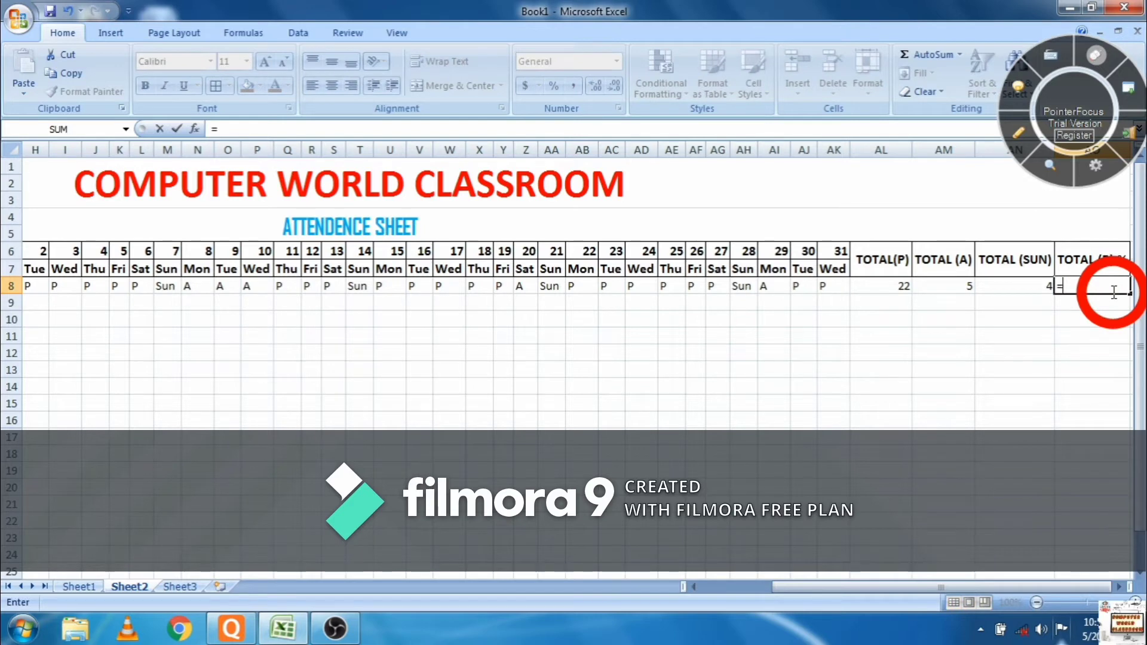
pyautogui.press('Left')
pyautogui.press('Left')
pyautogui.press('Left')
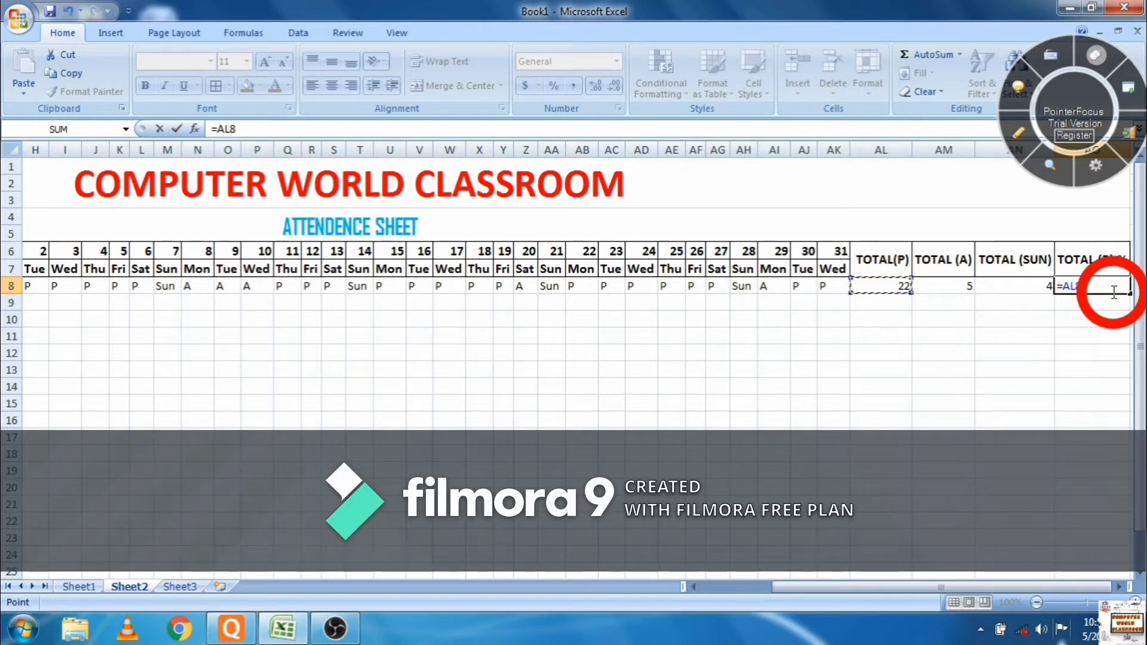
pyautogui.moveTo(1139, 438); pyautogui.dragTo(1123, 328)
pyautogui.click(1100, 260)
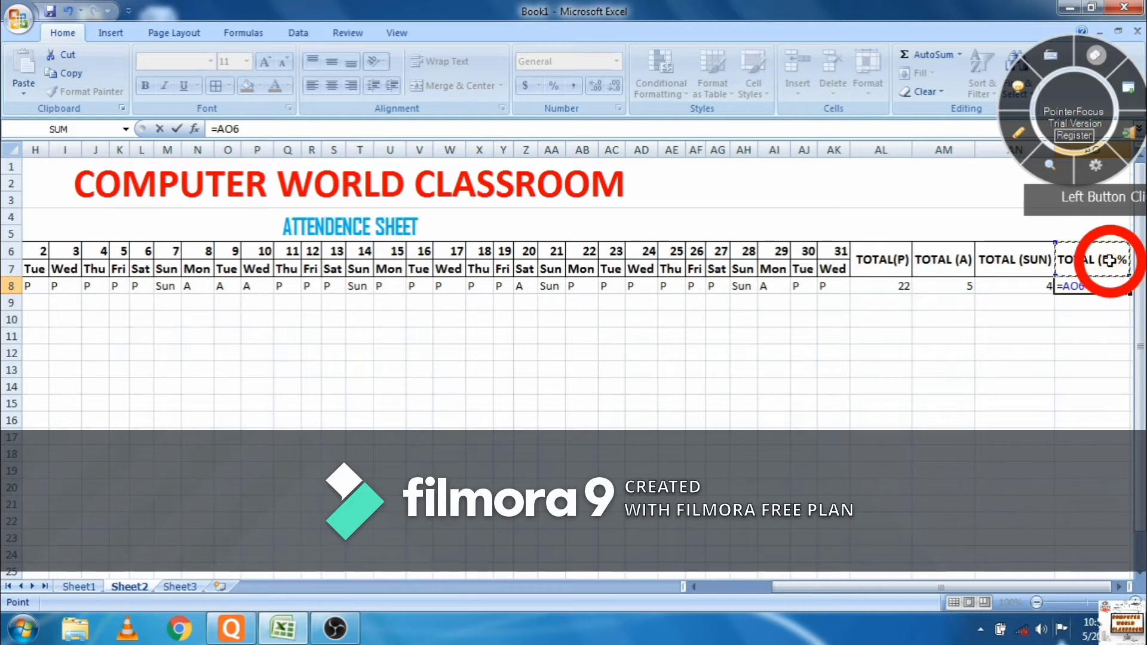
pyautogui.press('Escape')
pyautogui.click(1105, 260)
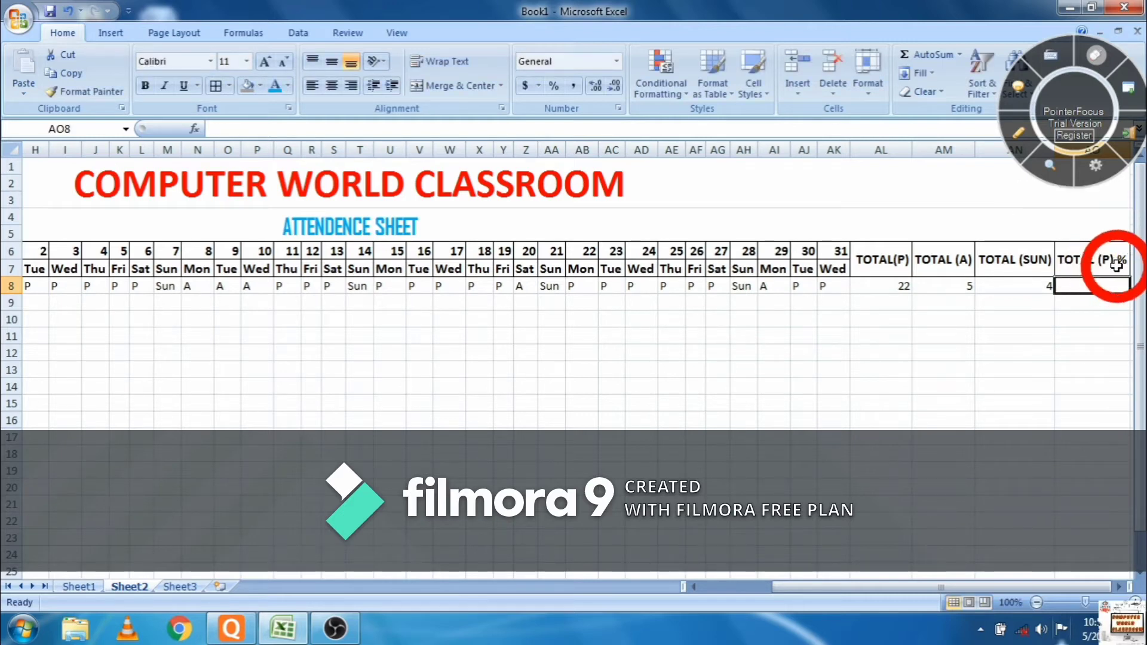
pyautogui.click(1115, 261)
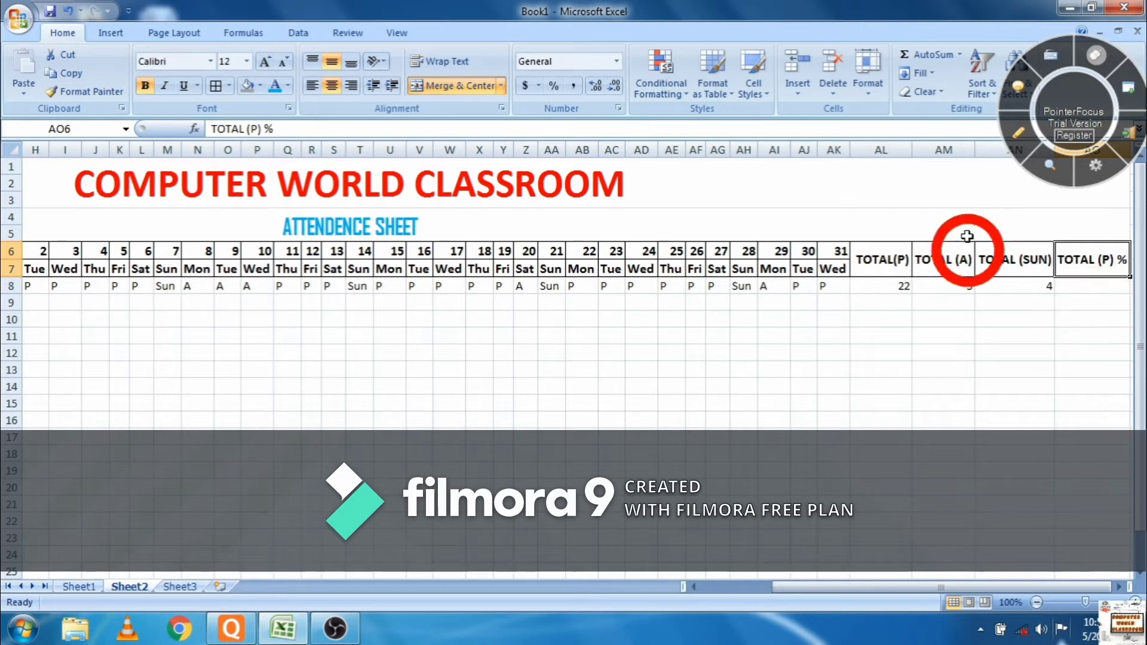
# - Insert a new sheet column at AO, before TOTAL (P) %
pyautogui.click(797, 97)
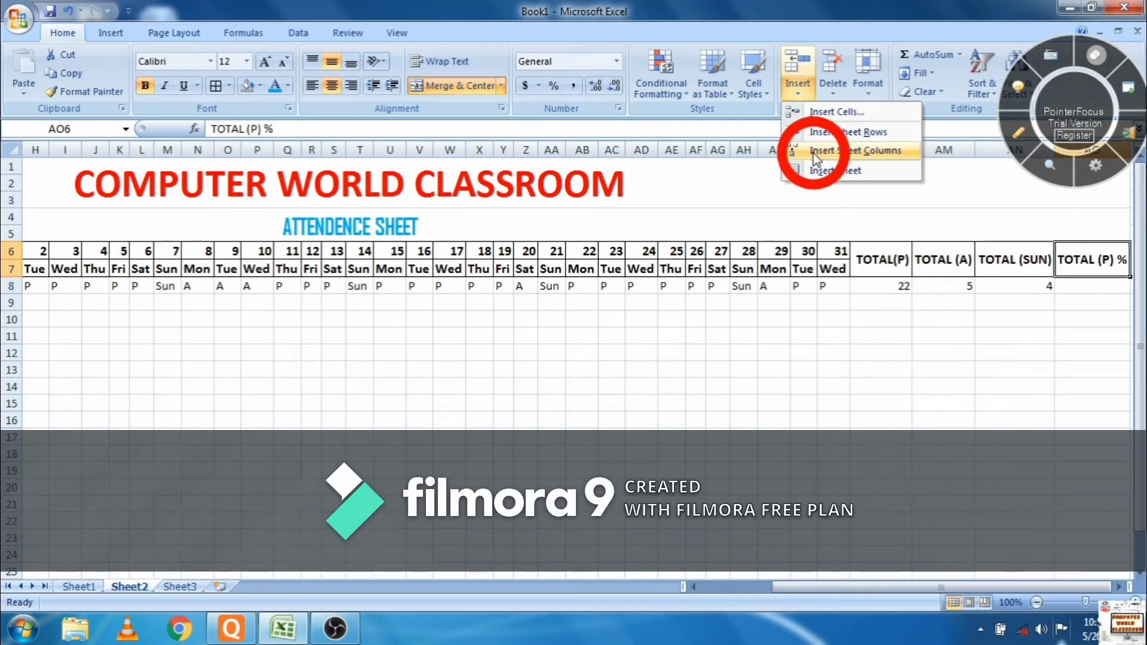
pyautogui.click(814, 156)
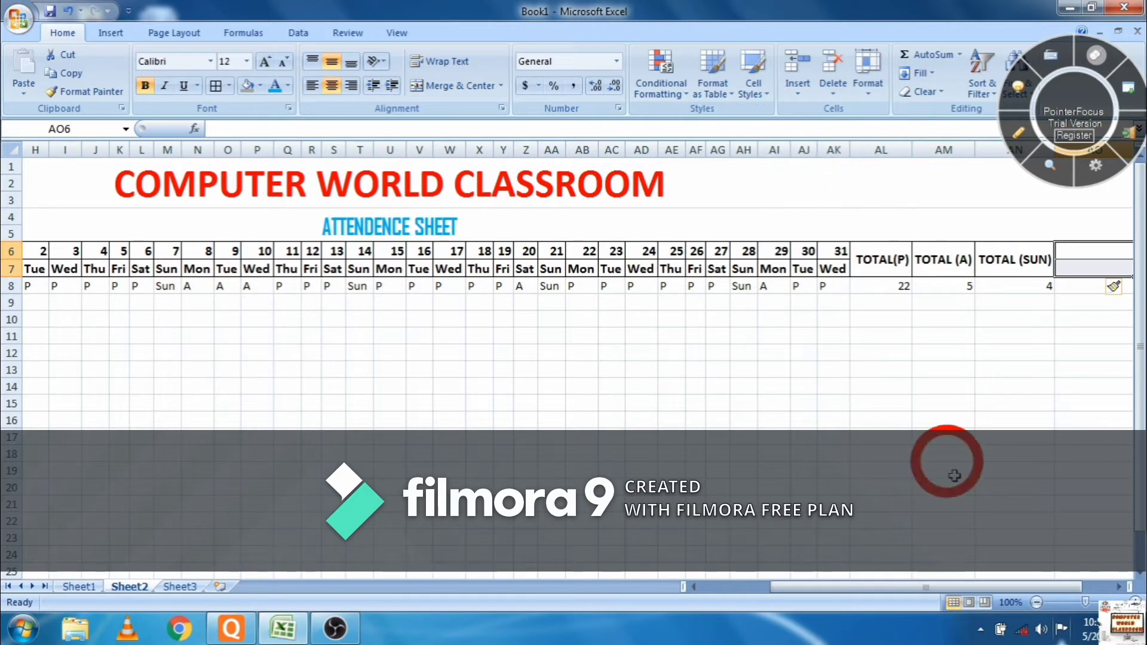
pyautogui.moveTo(949, 585); pyautogui.dragTo(970, 588)
# - Merge AO6:AO7 and type the heading TOTAL DAY
pyautogui.click(1020, 261)
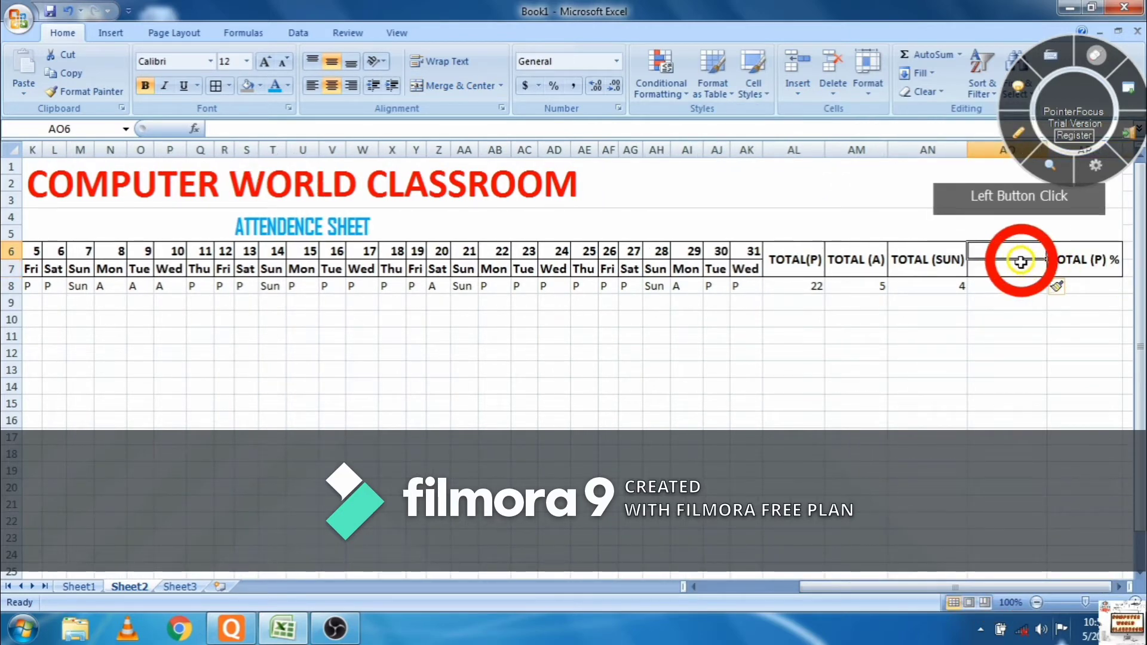
pyautogui.click(1020, 263)
pyautogui.moveTo(1020, 263); pyautogui.dragTo(1018, 242)
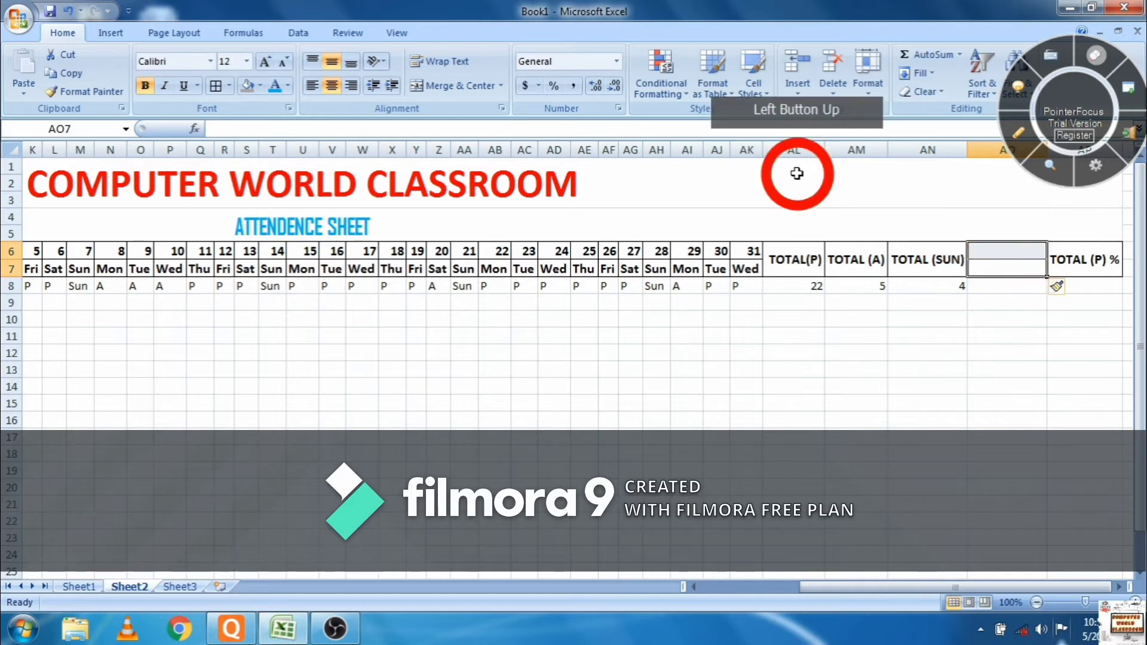
pyautogui.click(448, 84)
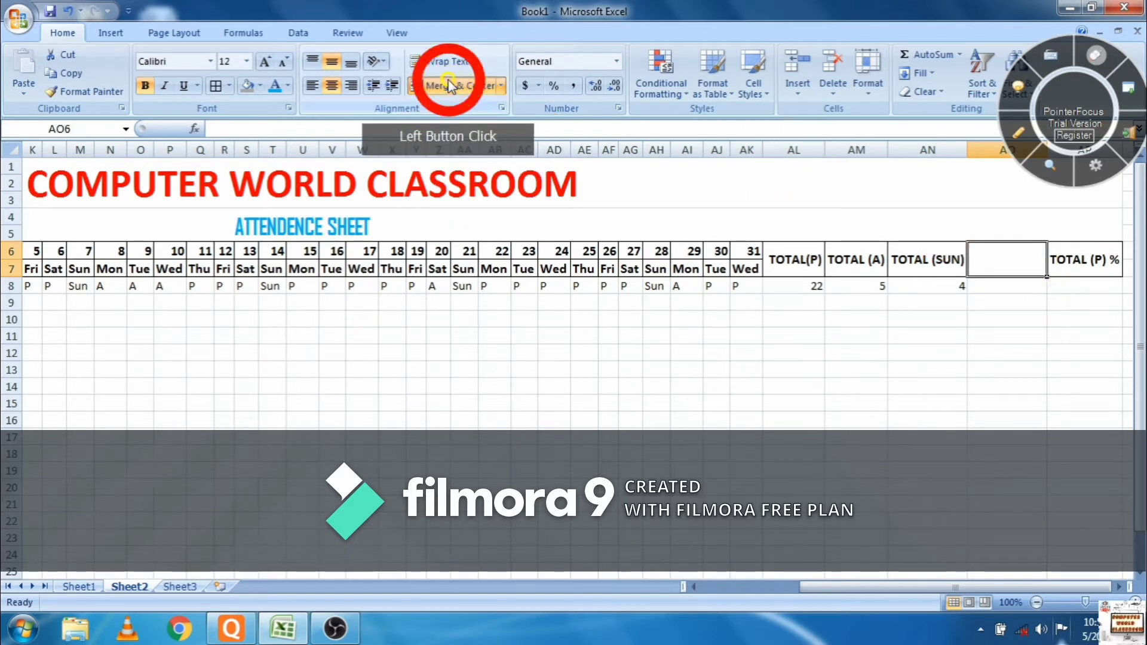
pyautogui.doubleClick(996, 268)
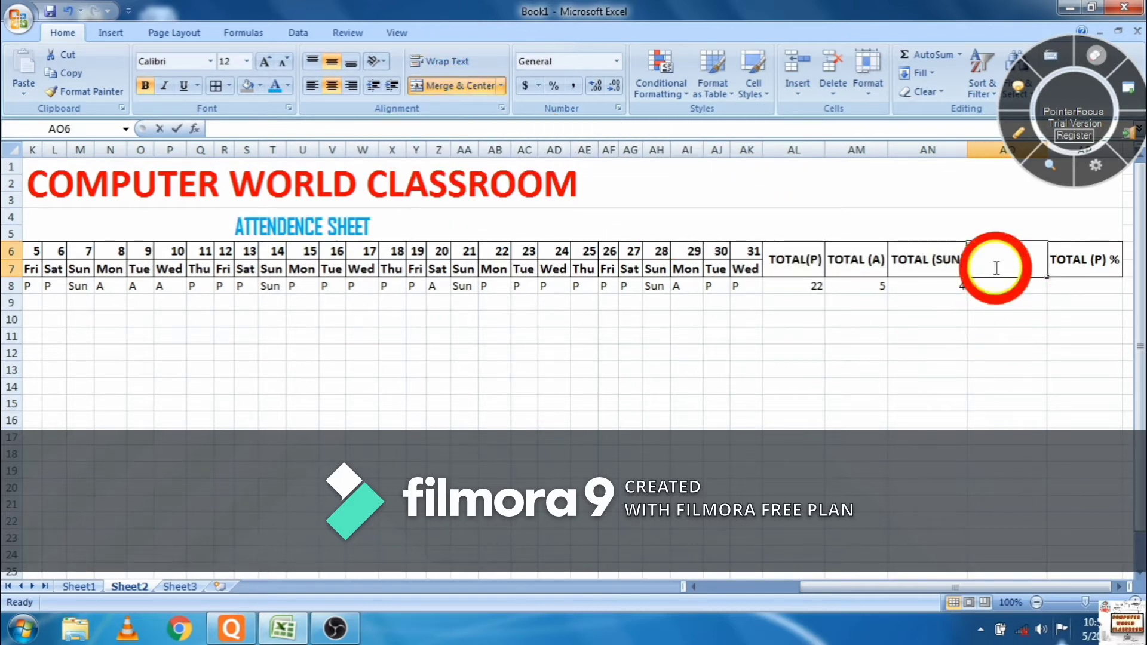
pyautogui.doubleClick(996, 268)
pyautogui.write('tot')
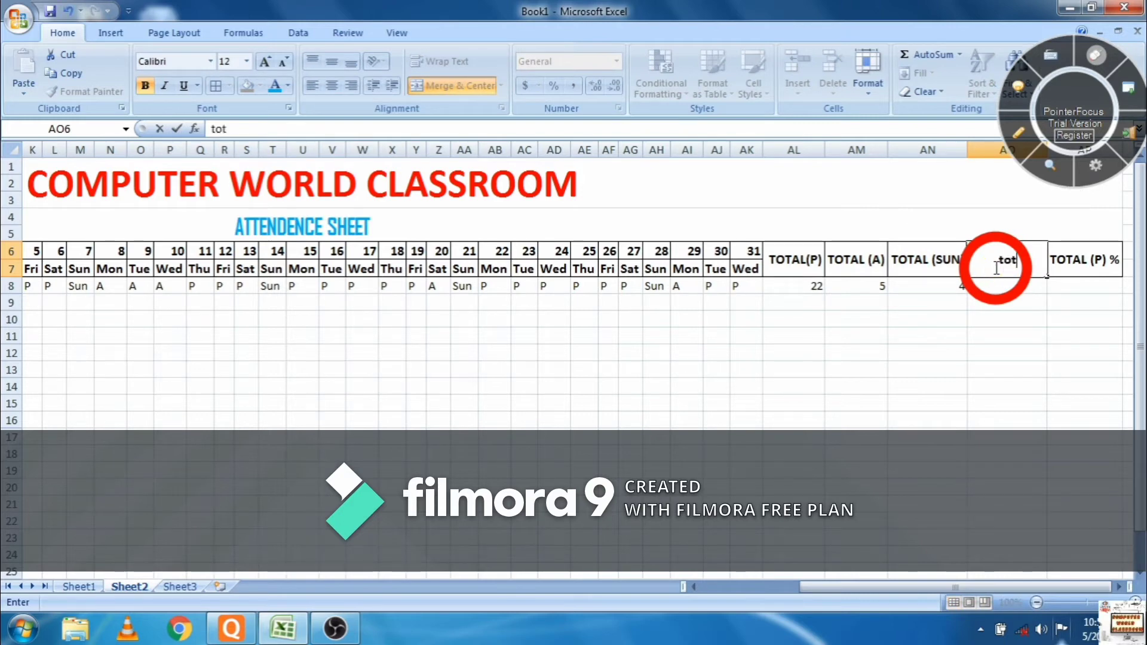
pyautogui.write('al day')
pyautogui.press('BackSpace')
pyautogui.press('BackSpace')
pyautogui.press('BackSpace')
pyautogui.press('BackSpace')
pyautogui.press('BackSpace')
pyautogui.press('BackSpace')
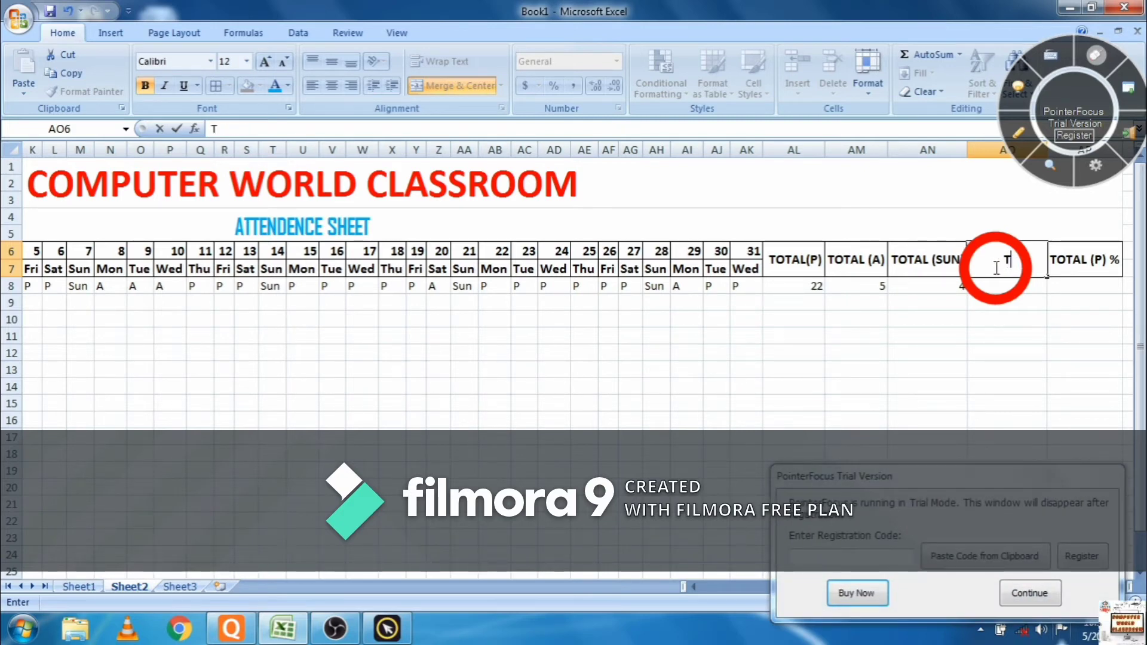
pyautogui.write('OTAL DAY')
# - Enter =SUM(AL8:AN8) in AO8, totalling 31 days for the first student
pyautogui.click(1022, 293)
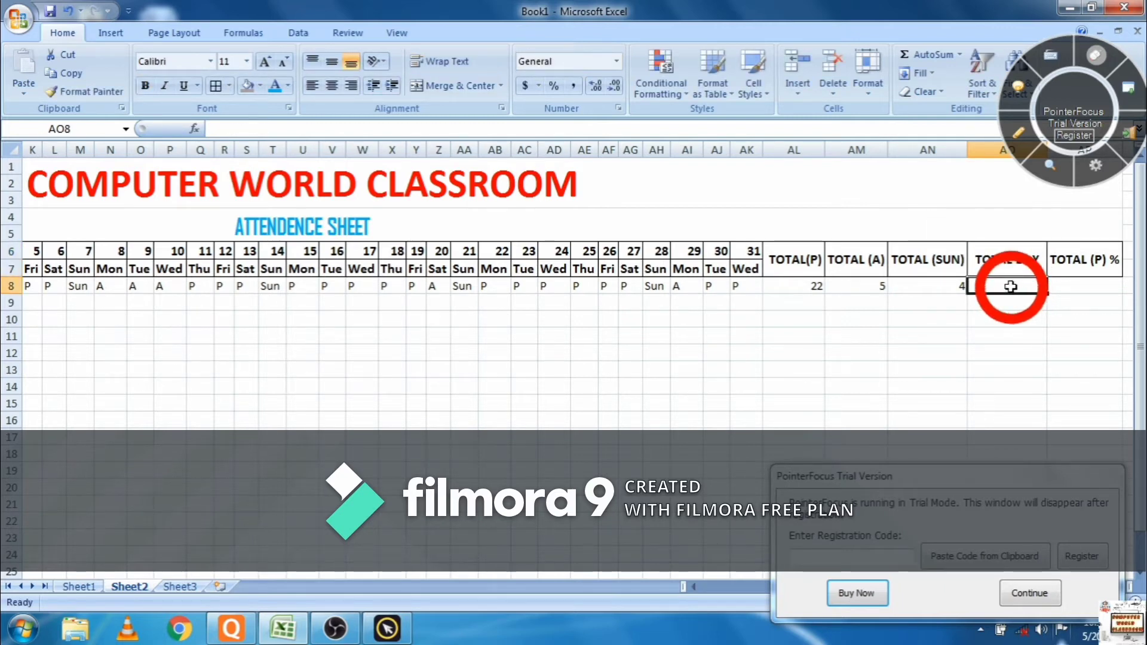
pyautogui.write('=SUM')
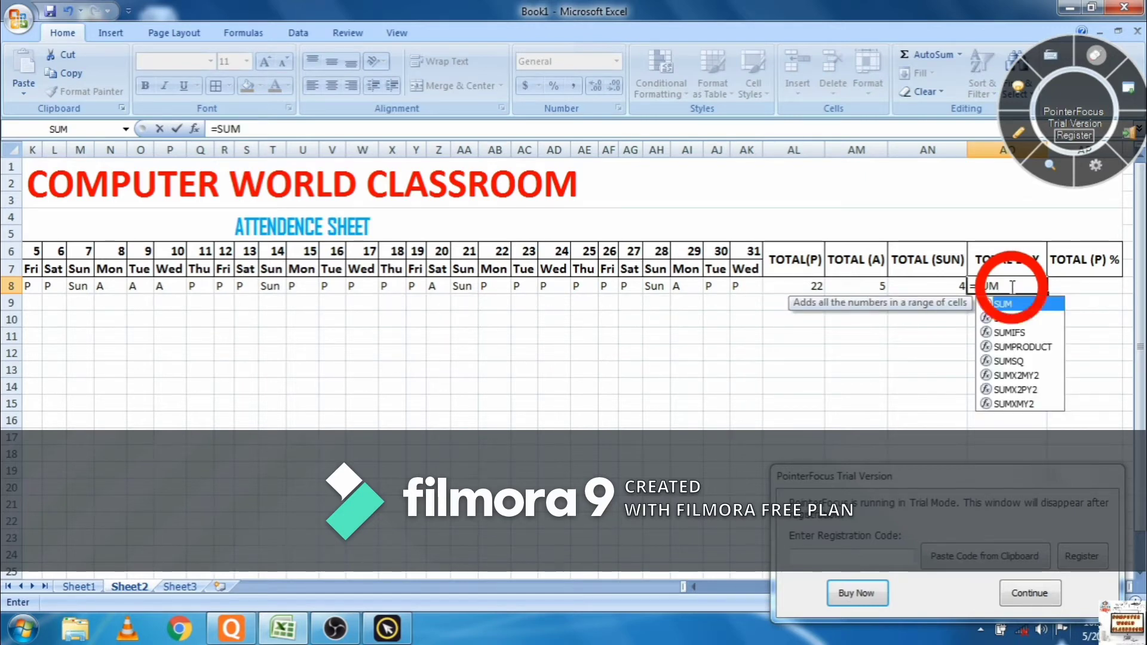
pyautogui.write('(')
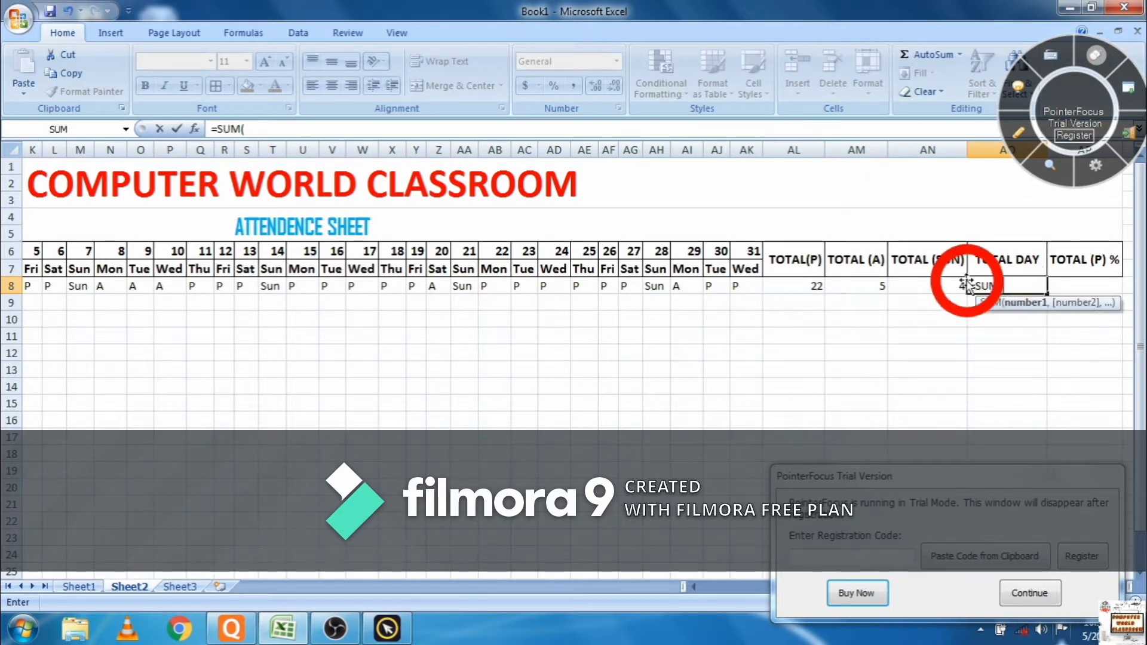
pyautogui.moveTo(955, 279); pyautogui.dragTo(818, 288)
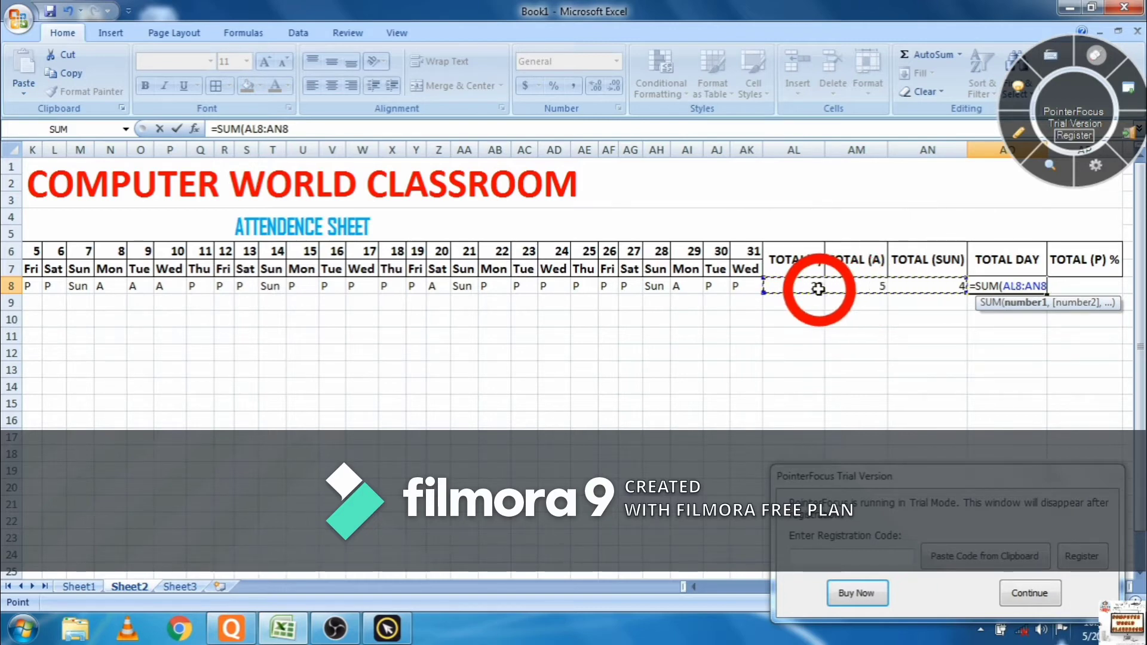
pyautogui.write(')')
pyautogui.press('Return')
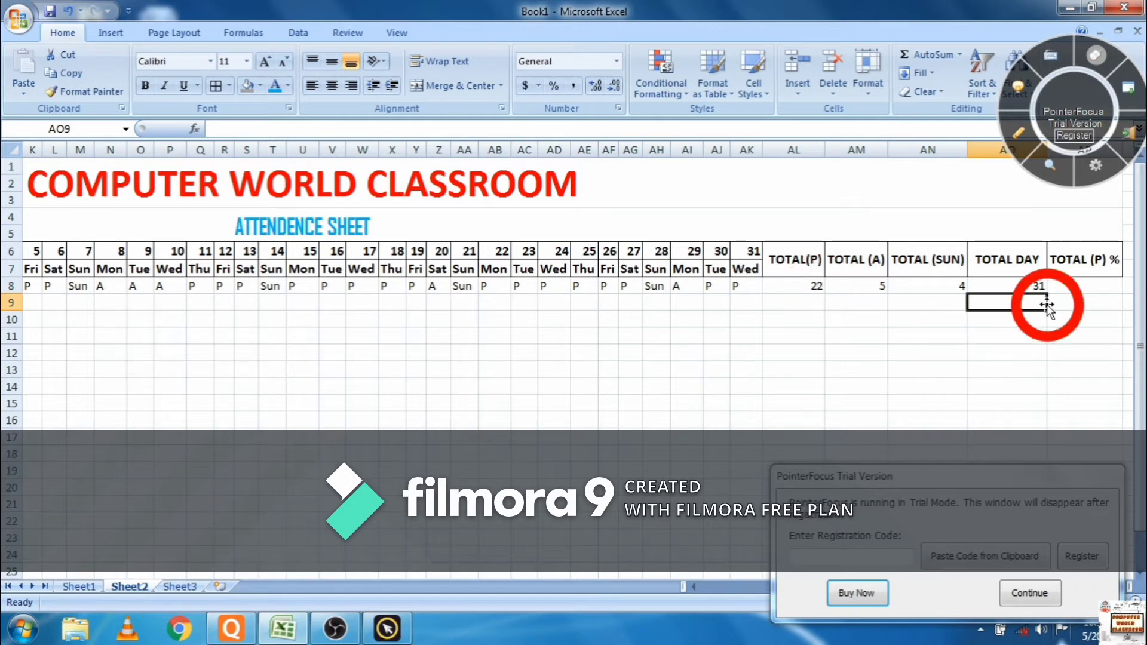
pyautogui.click(1063, 286)
pyautogui.click(1063, 286)
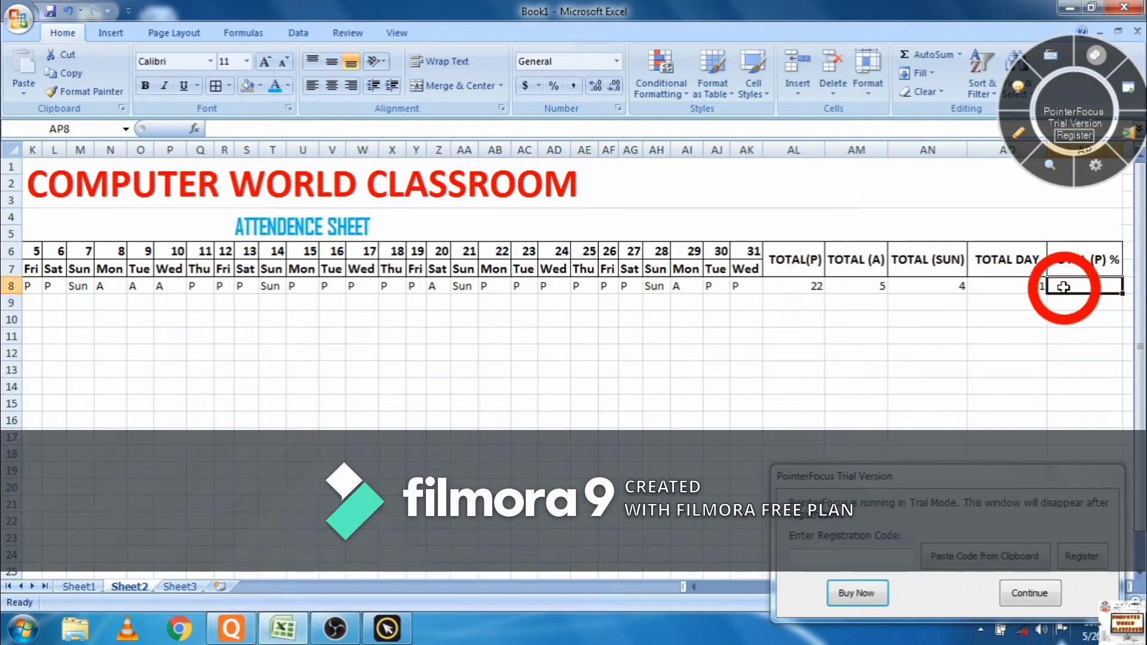
# - Enter =AL8/AO8 in AP8, giving a present ratio of about 0.71
pyautogui.write('=')
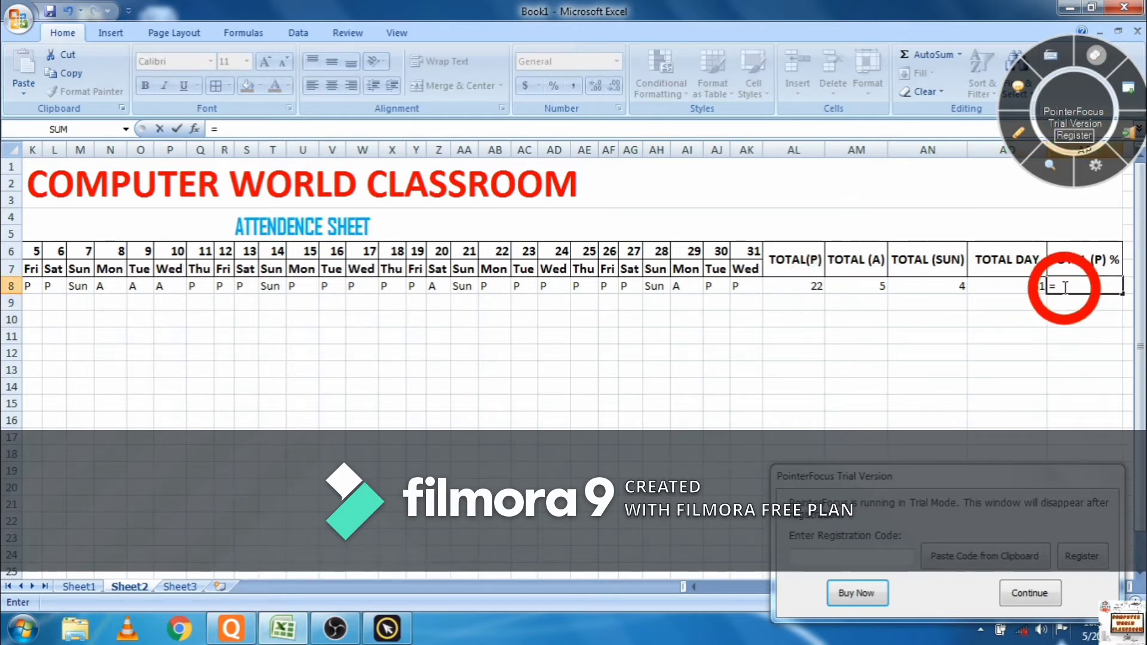
pyautogui.press('Left')
pyautogui.press('Left')
pyautogui.press('Left')
pyautogui.press('Left')
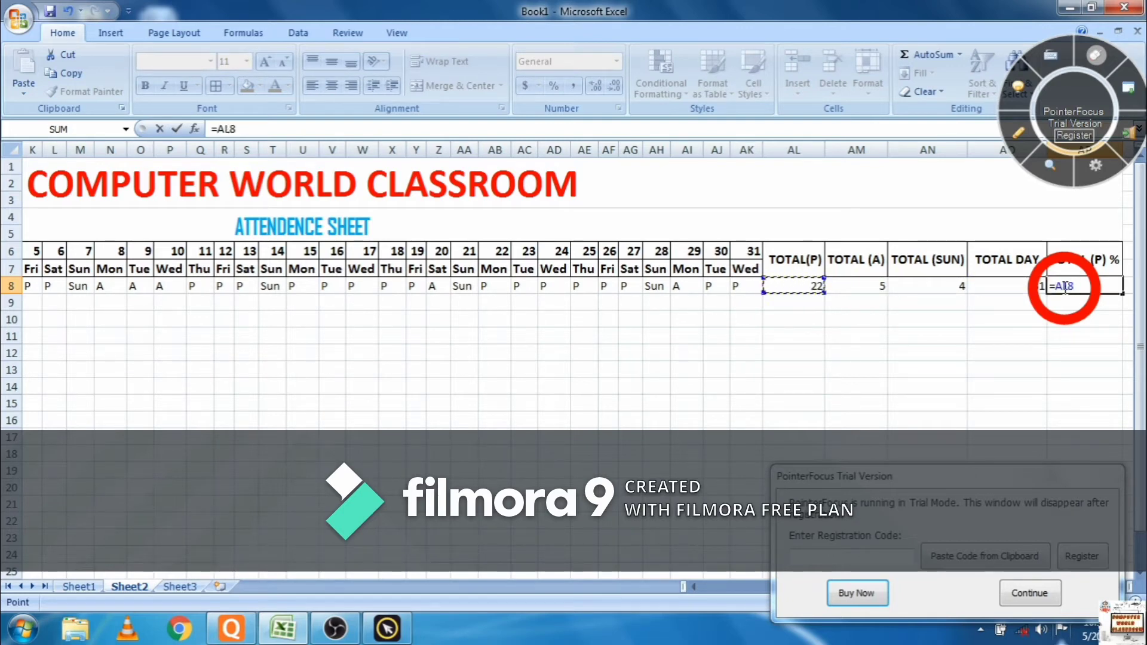
pyautogui.write('/')
pyautogui.press('Left')
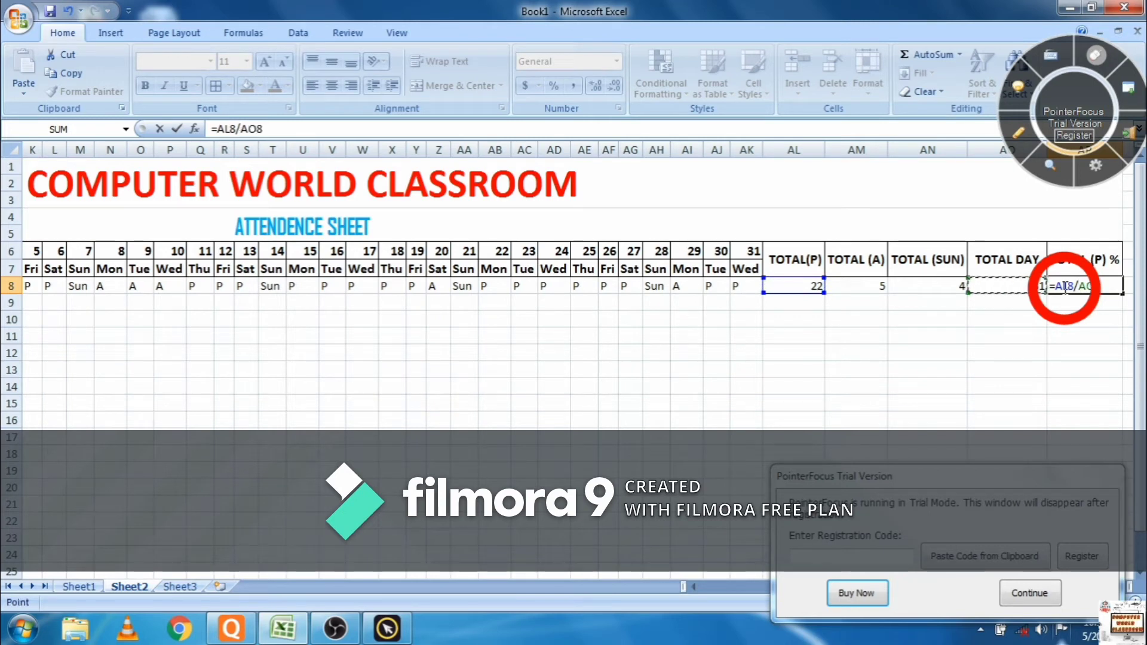
pyautogui.write(')')
pyautogui.press('Return')
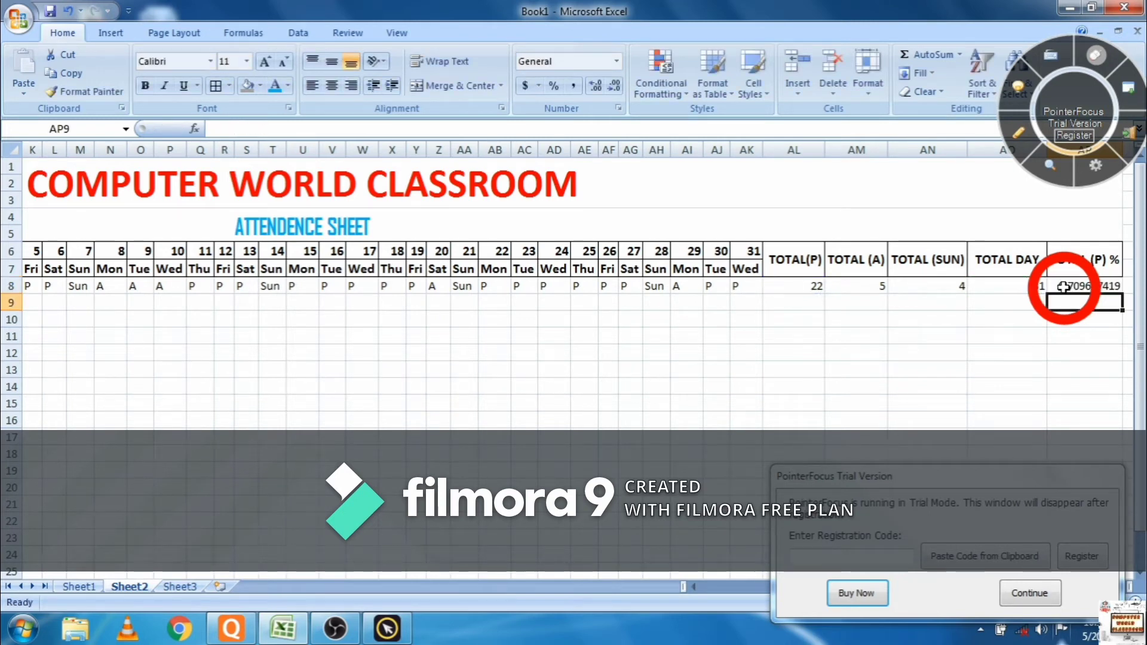
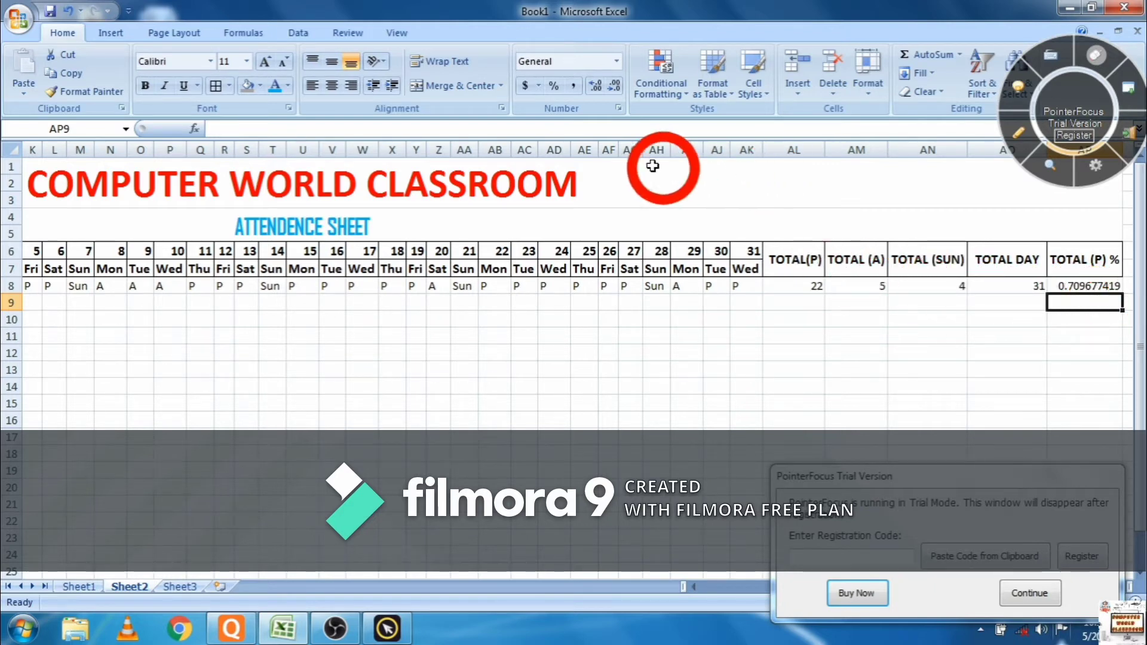
# - Format AP8 with Percent Style so it shows 71%, then scroll back to column A
pyautogui.click(553, 90)
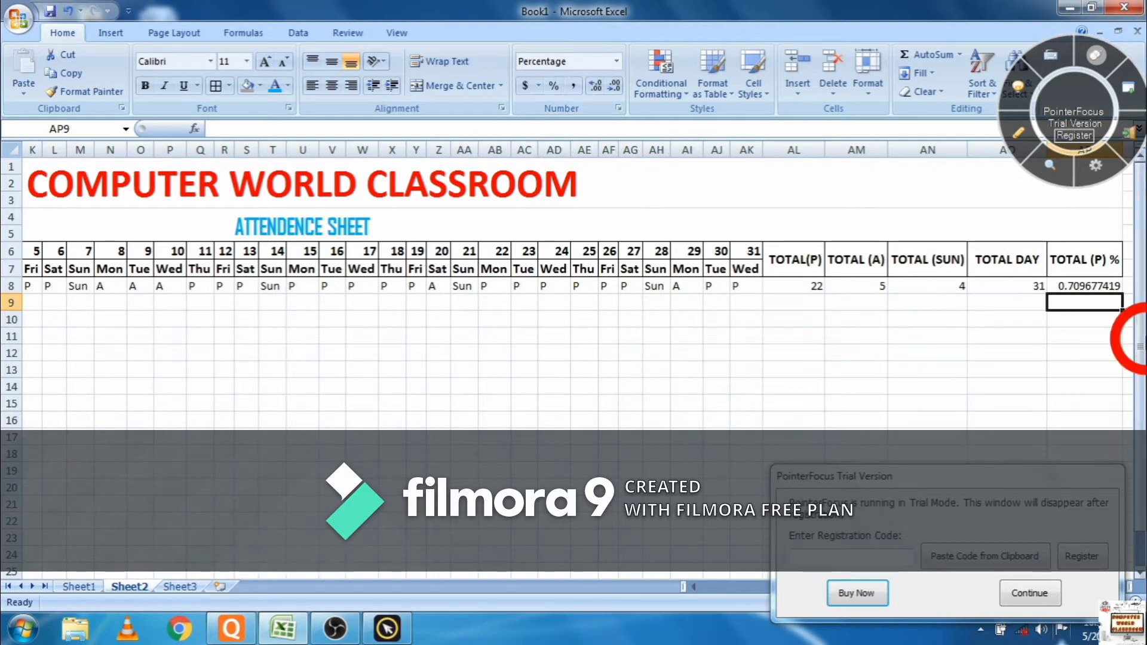
pyautogui.click(1104, 300)
pyautogui.click(1102, 288)
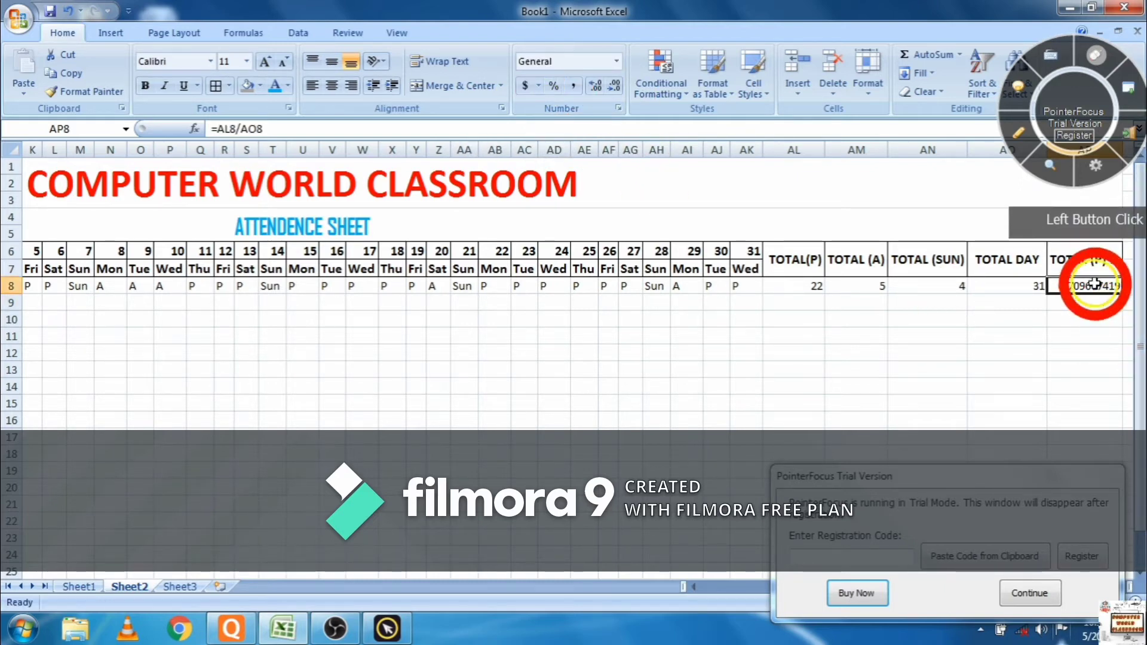
pyautogui.click(554, 85)
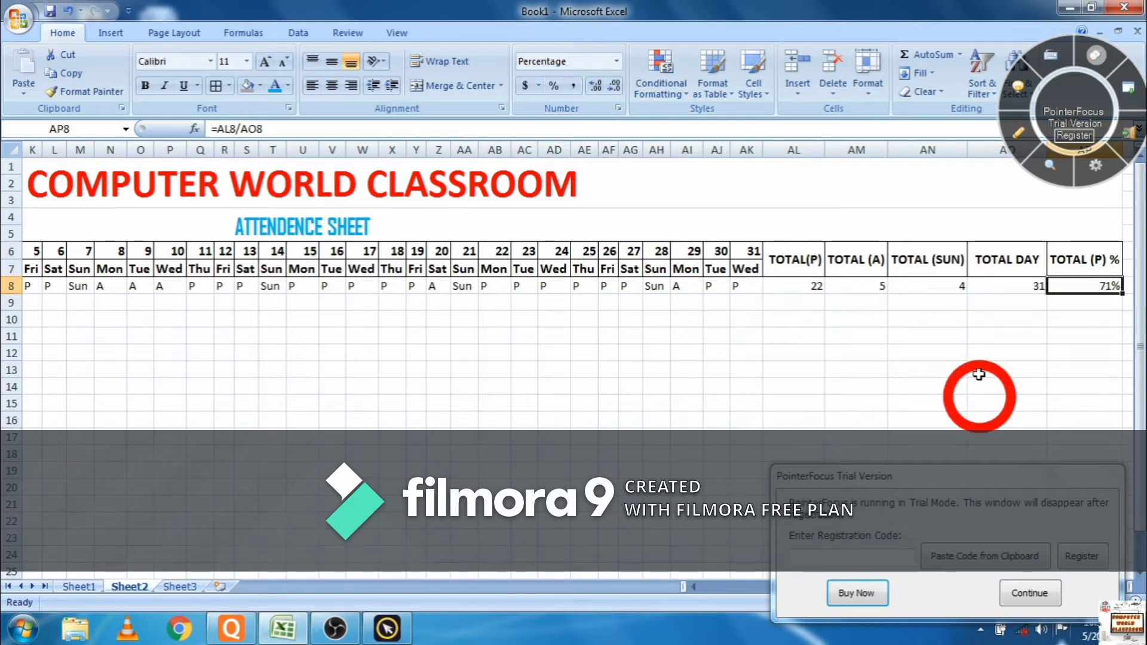
pyautogui.click(1026, 593)
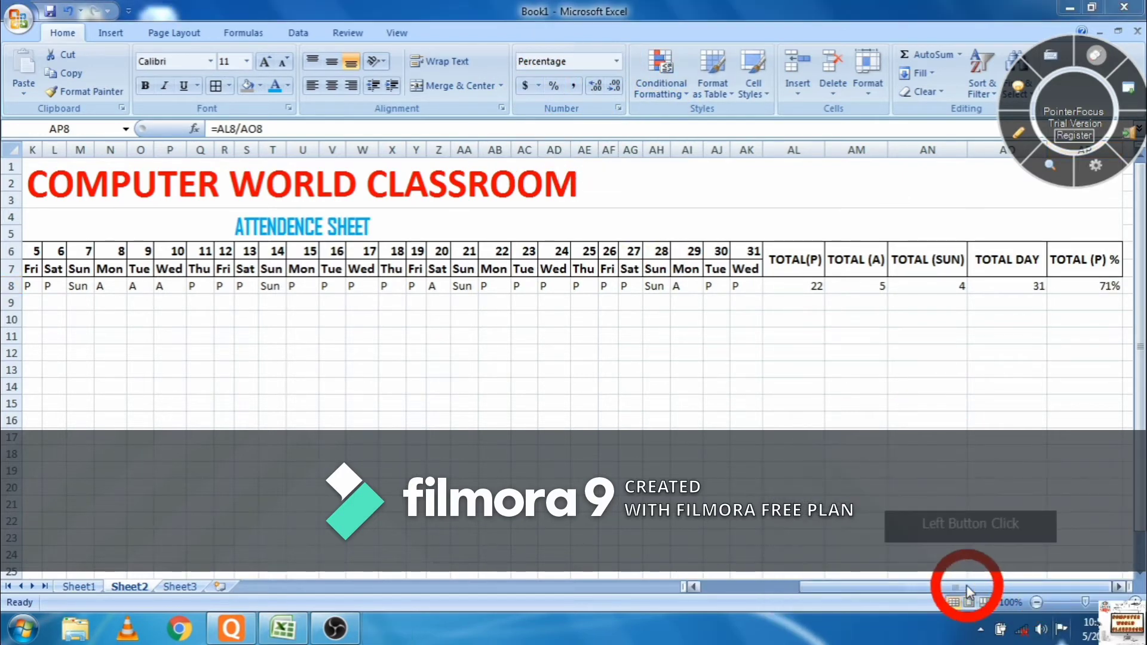
pyautogui.click(787, 600)
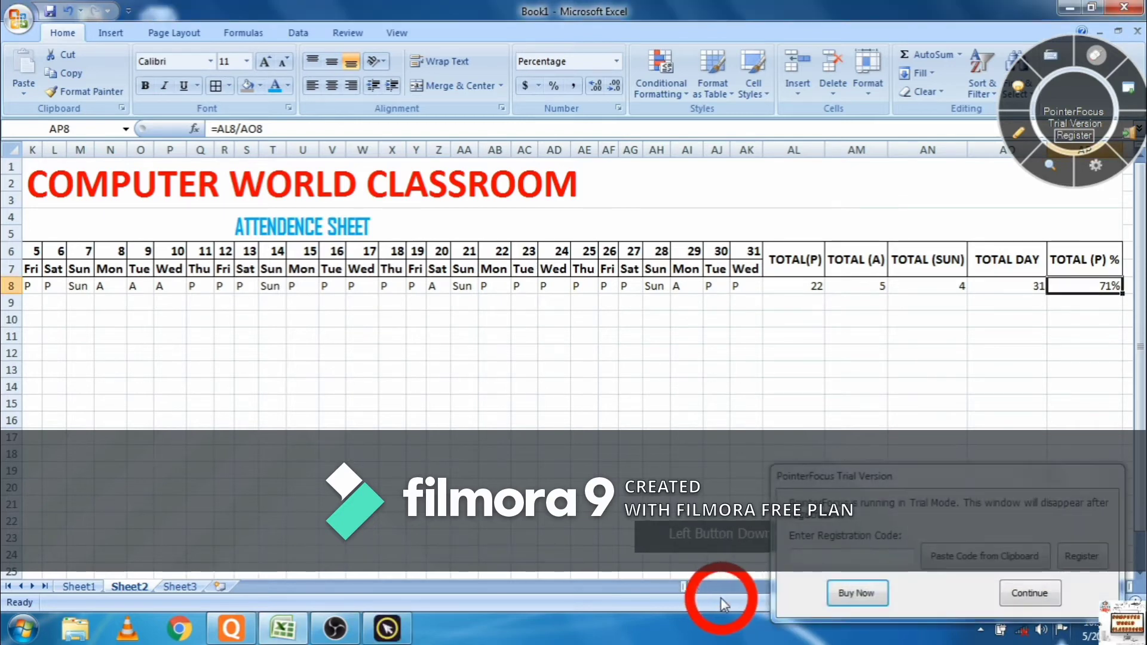
pyautogui.click(1015, 589)
pyautogui.click(869, 637)
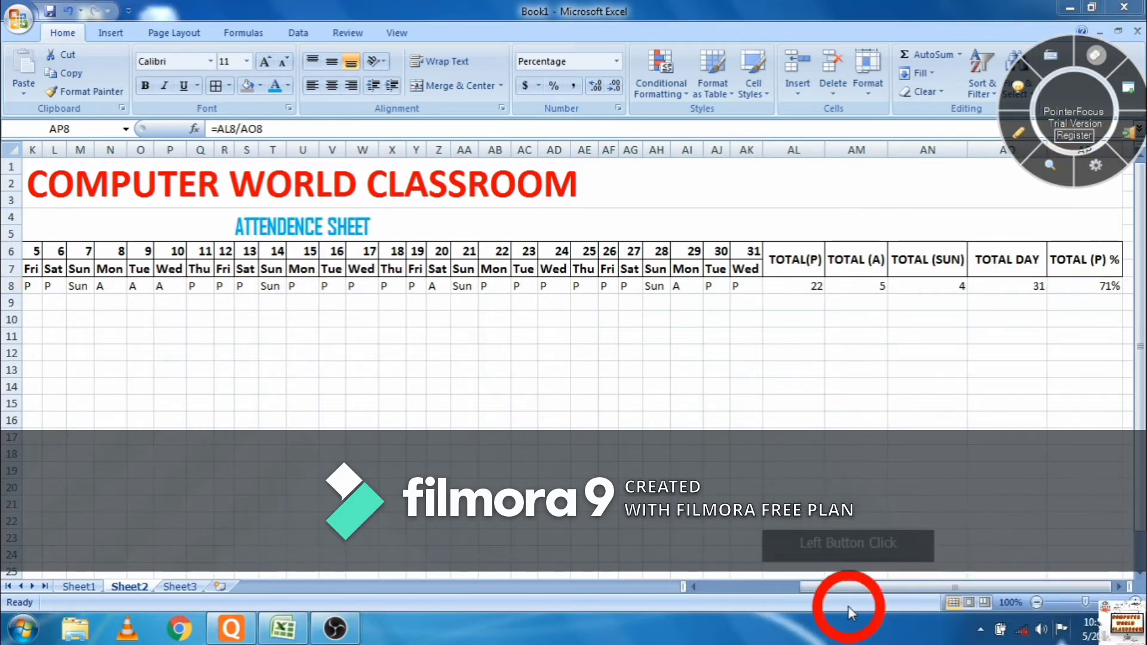
pyautogui.moveTo(846, 590); pyautogui.dragTo(681, 590)
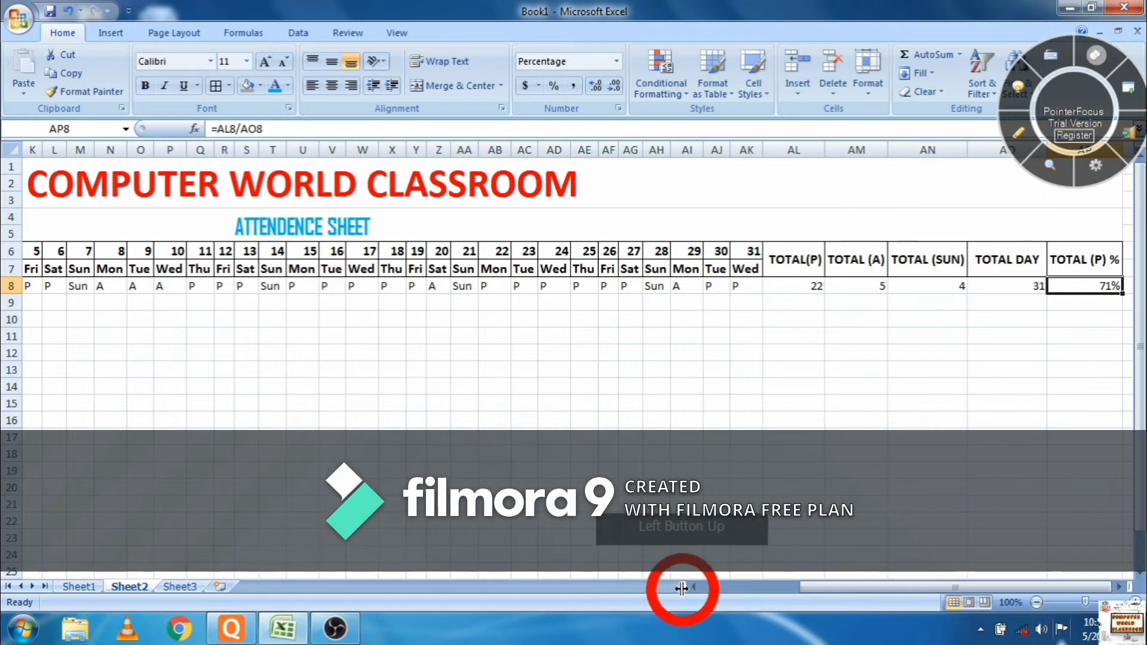
pyautogui.click(690, 589)
pyautogui.click(691, 590)
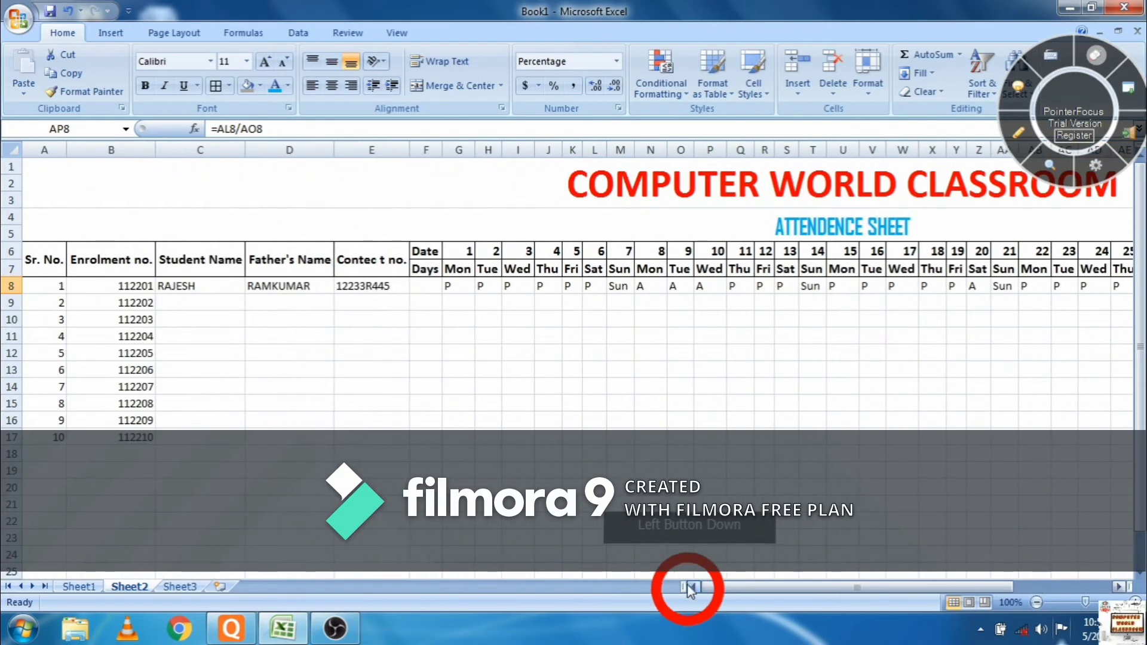
# - Enter the second student's name, father's name and contact number in C9:E9, ending at G9
pyautogui.click(233, 303)
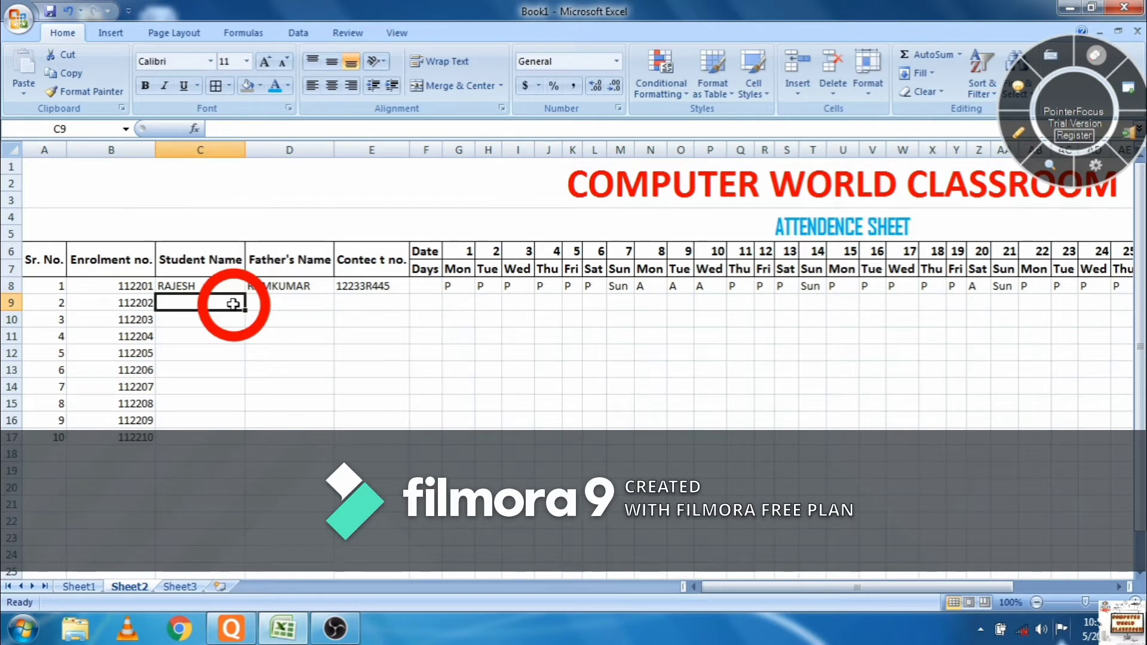
pyautogui.write('PRIYA')
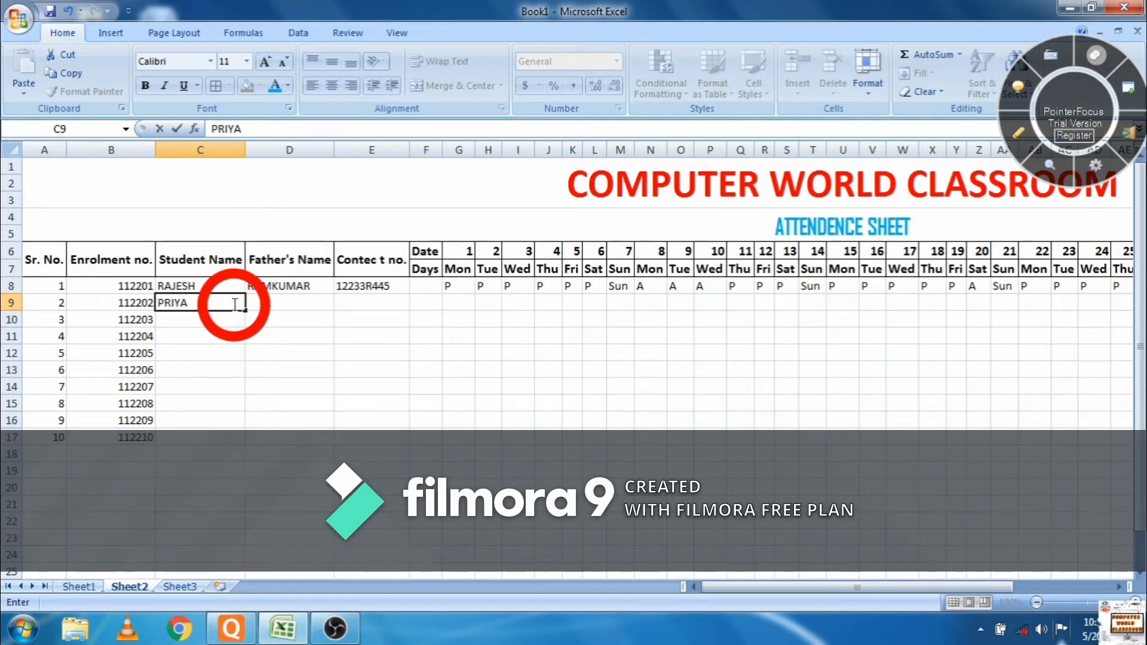
pyautogui.press('Tab')
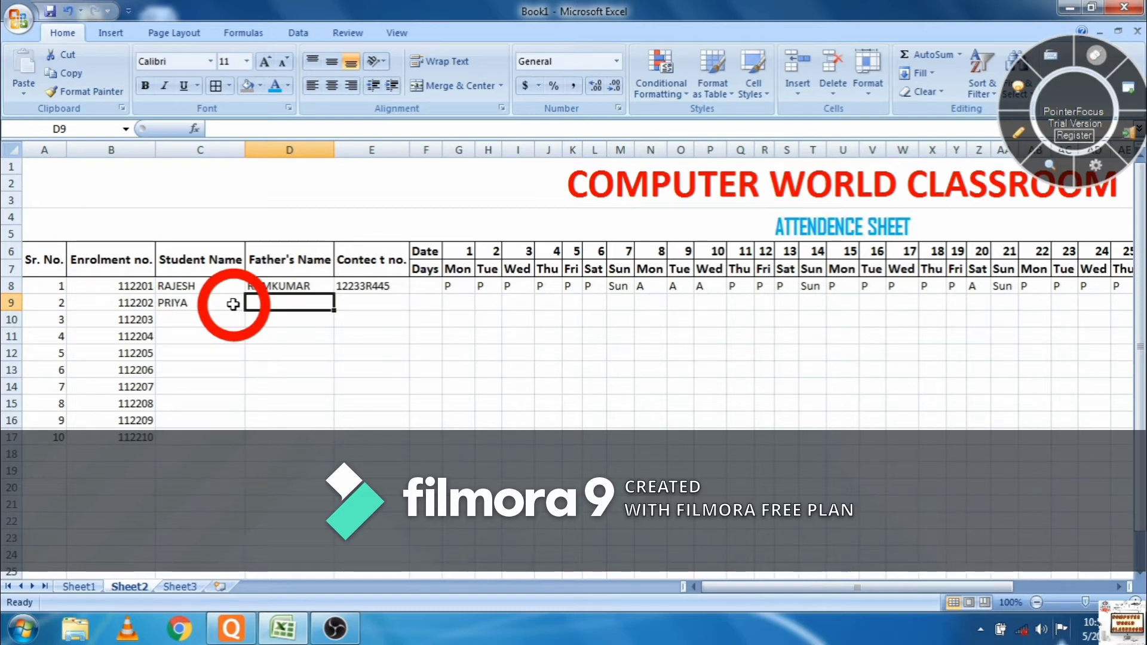
pyautogui.press('BackSpace')
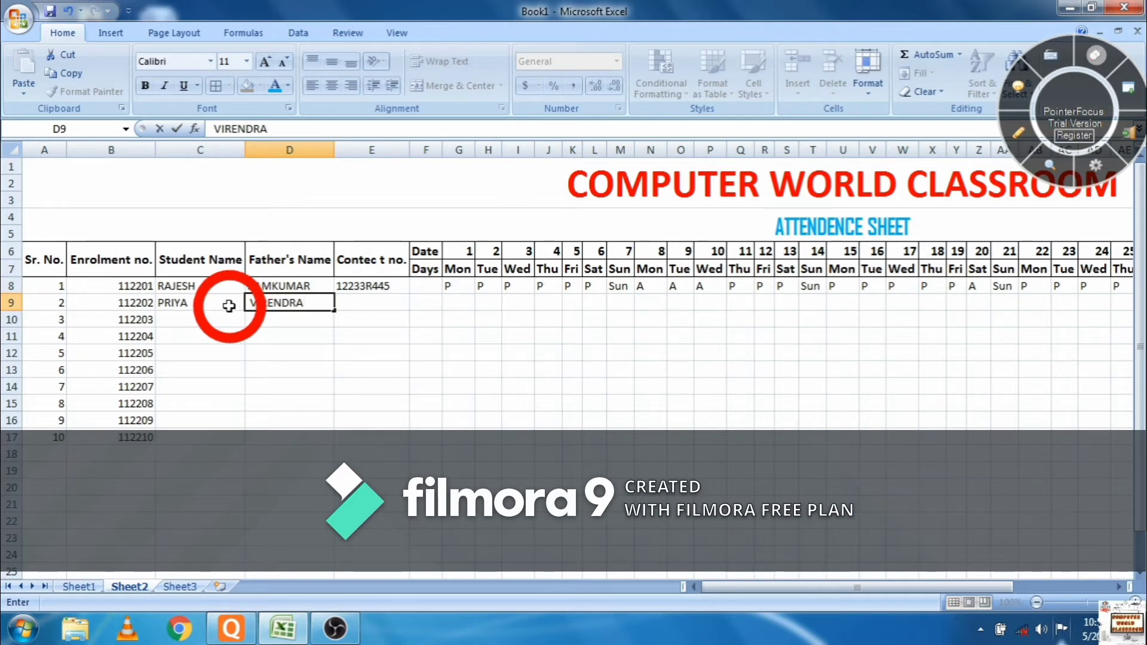
pyautogui.write('INGH')
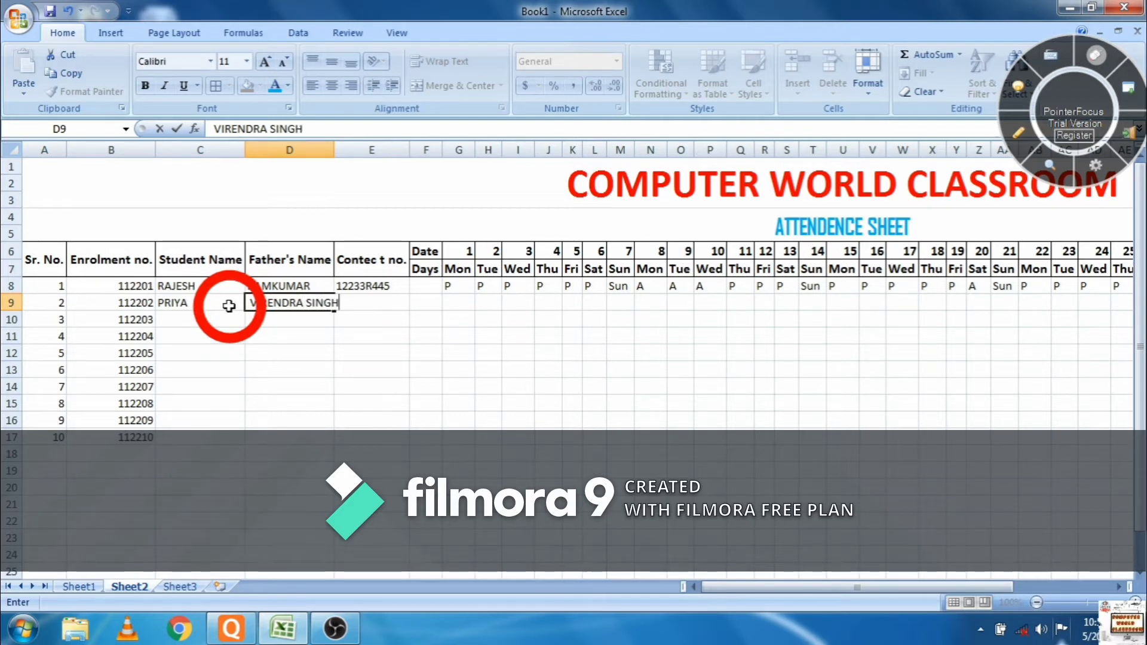
pyautogui.press('Tab')
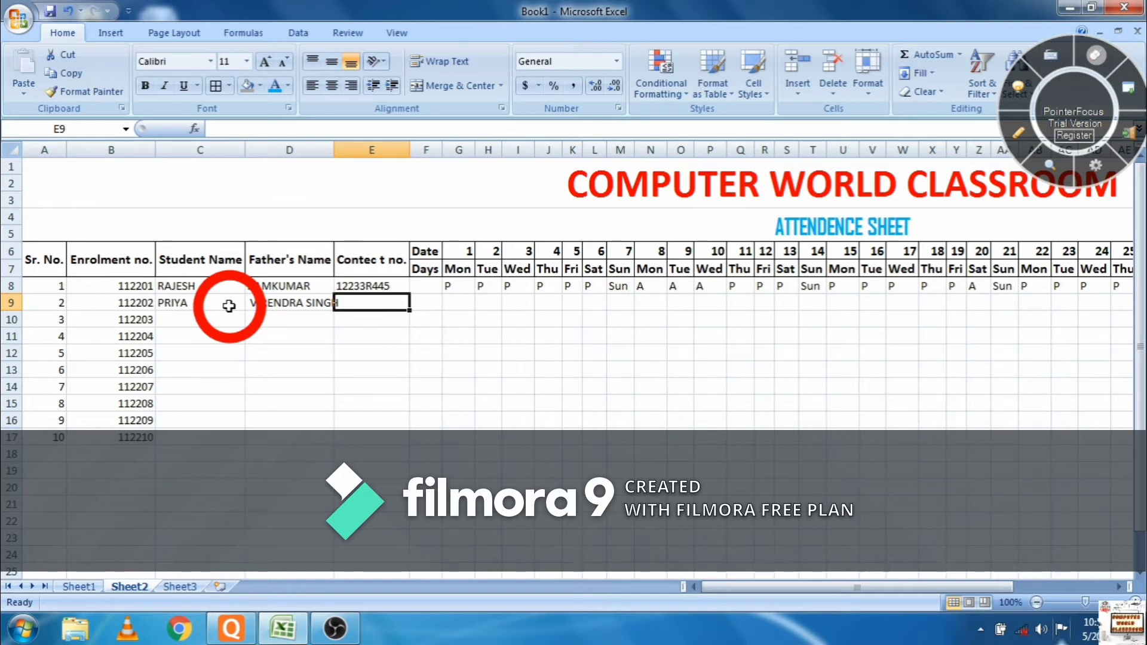
pyautogui.write('12')
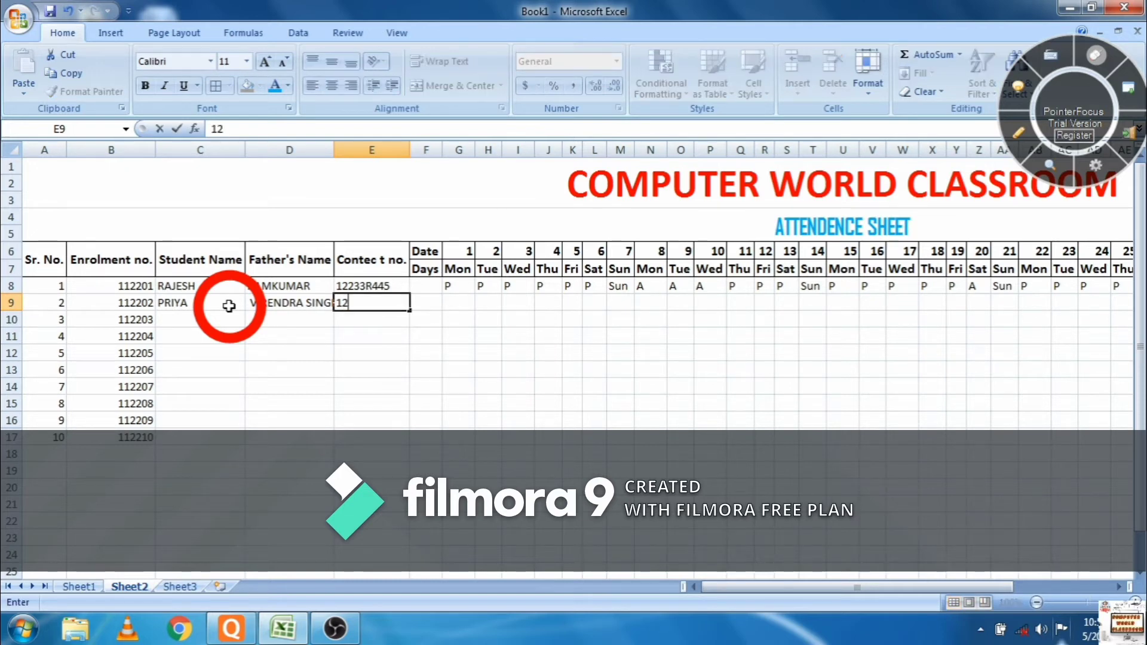
pyautogui.write('345678901')
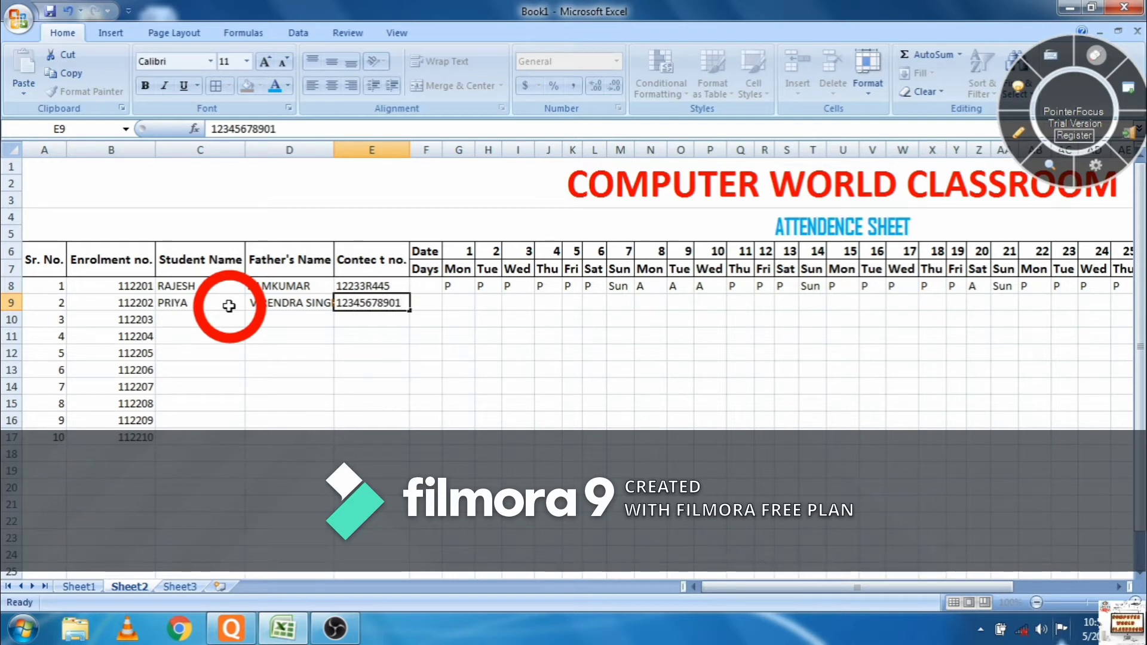
pyautogui.press('Tab')
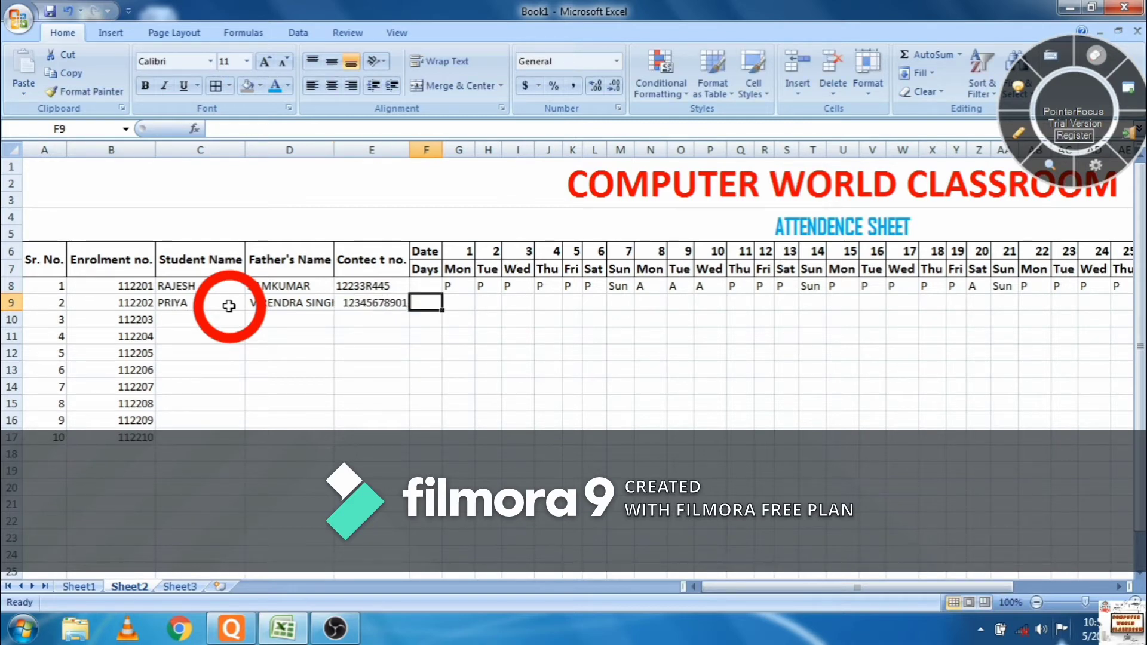
pyautogui.press('Tab')
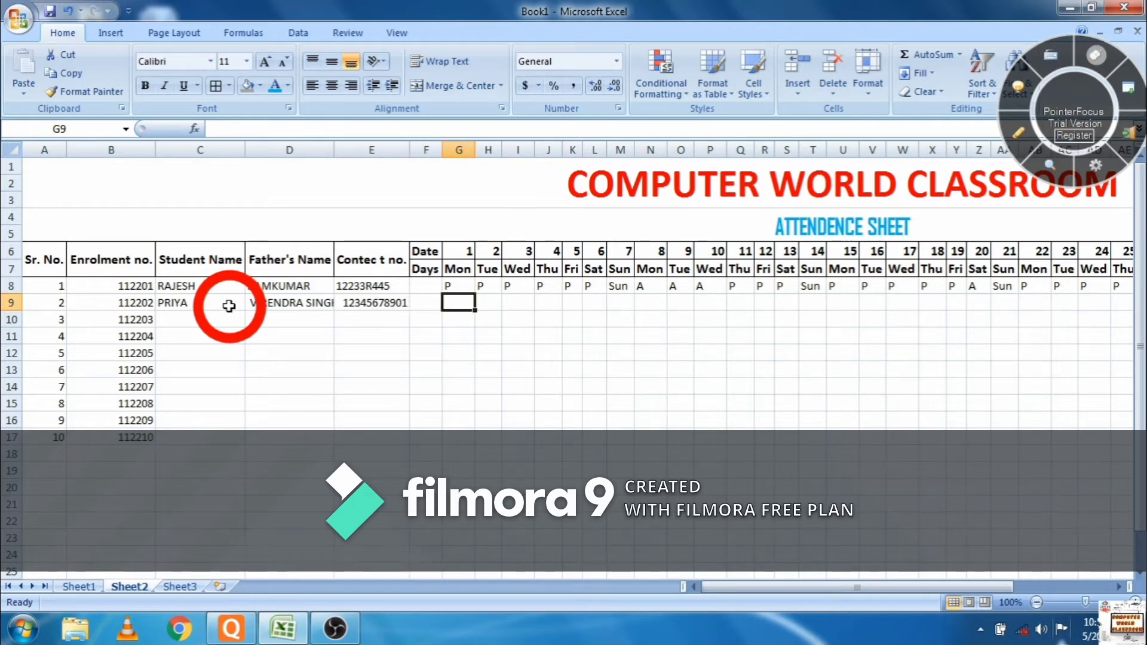
# - Enter the second student's first daily marks from G9 onward: P, A, and Sun in M9
pyautogui.write('P')
pyautogui.press('Tab')
pyautogui.write('P')
pyautogui.press('Tab')
pyautogui.write('P')
pyautogui.press('Tab')
pyautogui.write('A')
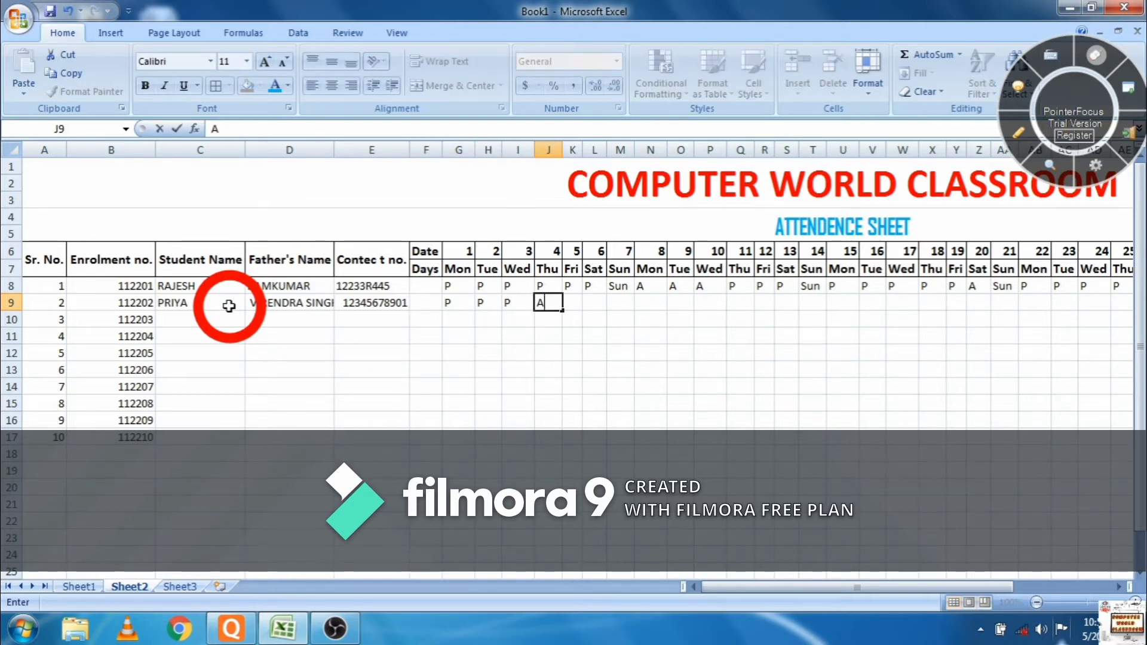
pyautogui.press('Tab')
pyautogui.write('A')
pyautogui.press('Tab')
pyautogui.write('A')
pyautogui.press('Tab')
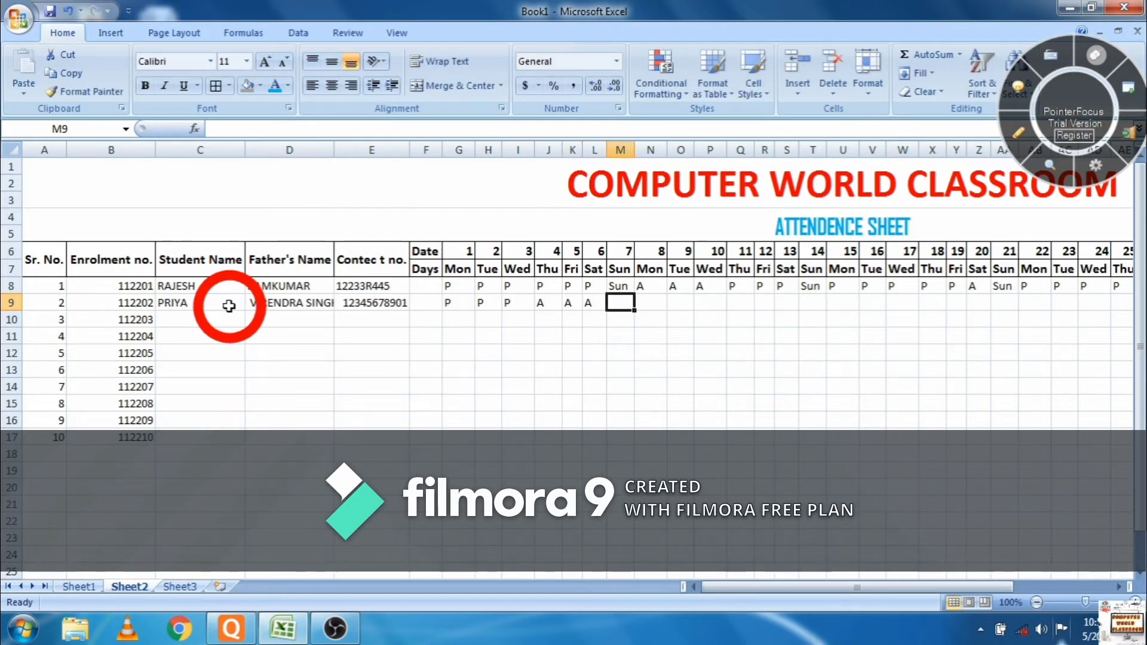
pyautogui.write('Sun')
pyautogui.press('Tab')
pyautogui.write('P')
pyautogui.press('Tab')
pyautogui.write('P')
pyautogui.press('Tab')
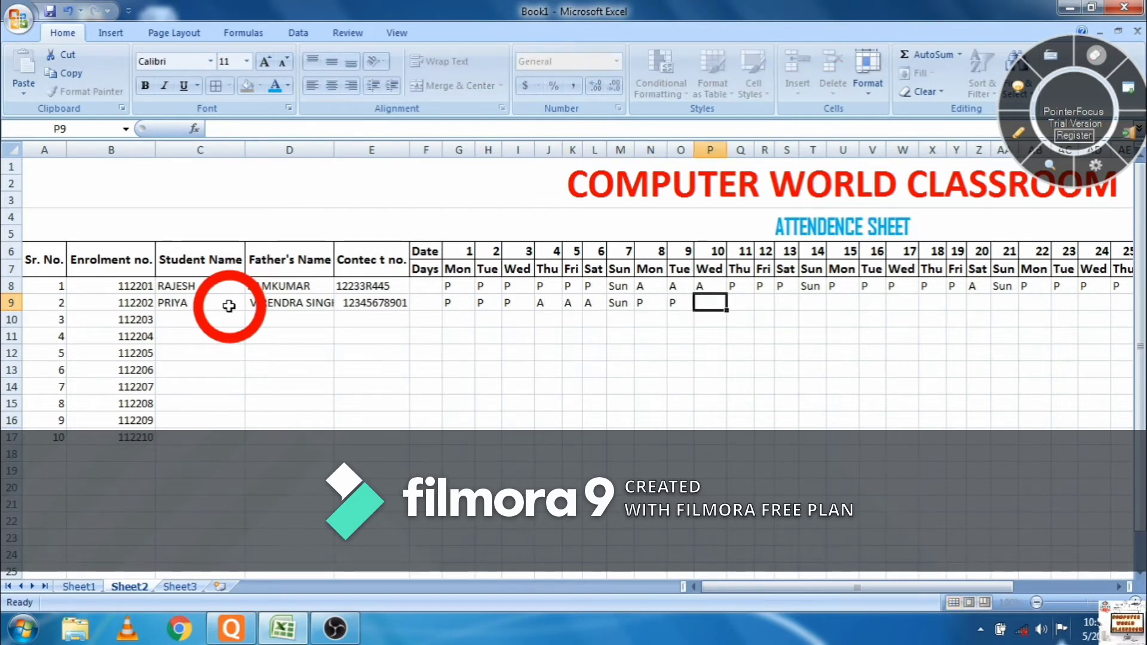
pyautogui.write('P')
pyautogui.press('Tab')
pyautogui.write('P')
pyautogui.press('Tab')
pyautogui.write('P')
pyautogui.press('Tab')
pyautogui.write('P')
pyautogui.press('Tab')
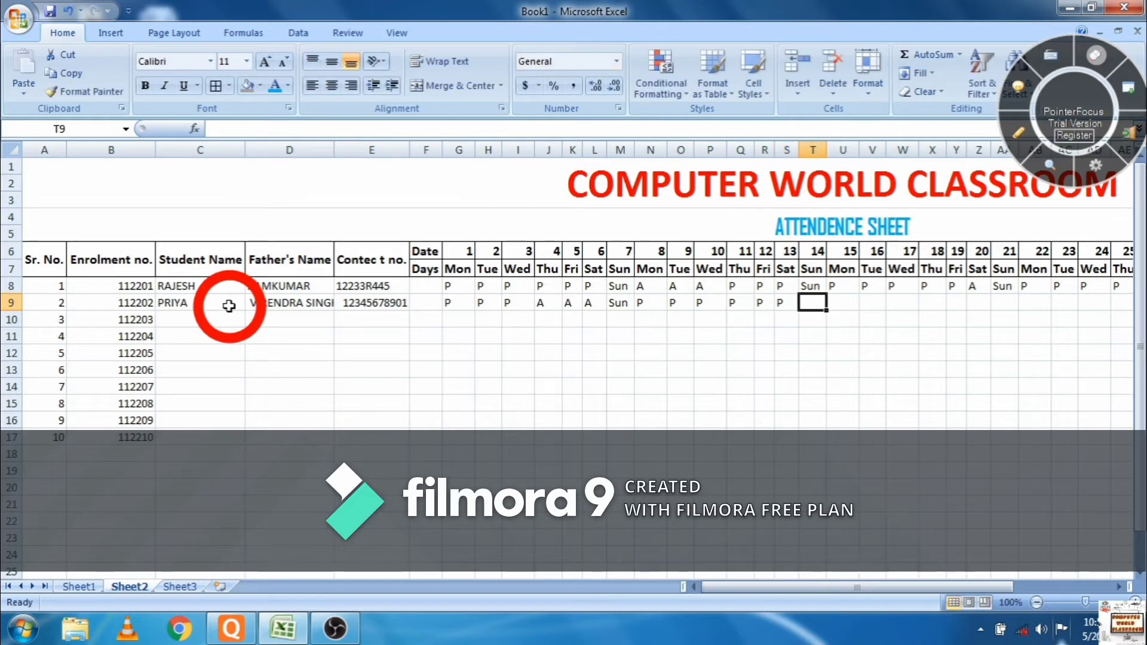
pyautogui.write('Sun')
pyautogui.press('Tab')
pyautogui.write('P')
pyautogui.press('Tab')
pyautogui.write('P')
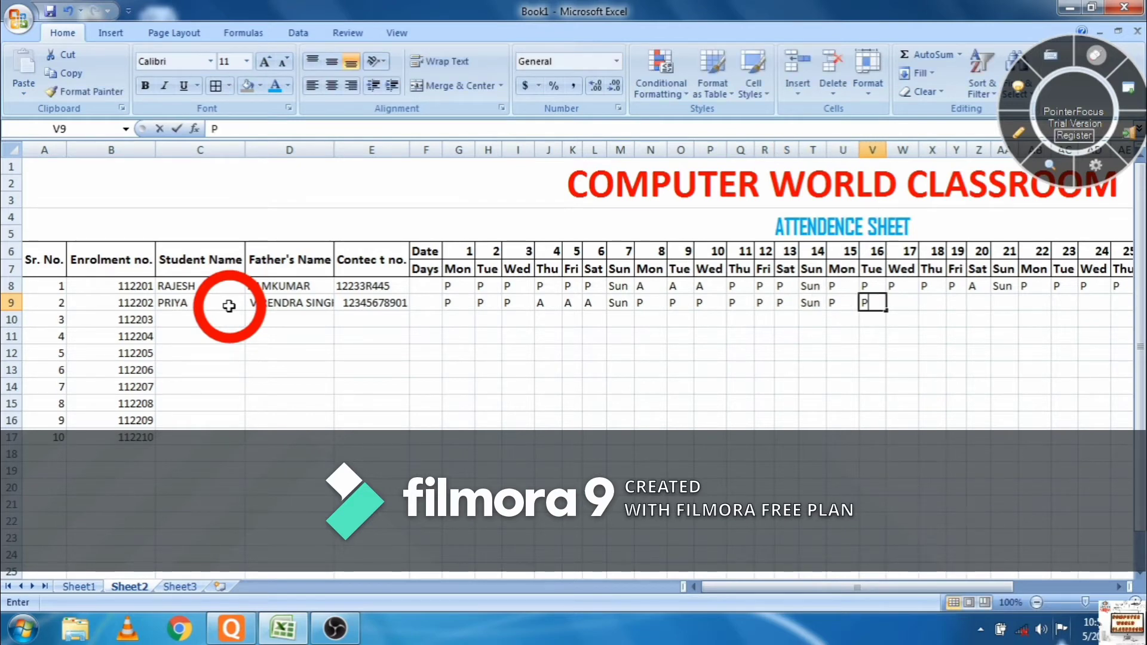
pyautogui.press('Tab')
pyautogui.write('P')
pyautogui.press('Tab')
pyautogui.write('P')
pyautogui.press('Tab')
pyautogui.write('P')
pyautogui.press('Tab')
pyautogui.write('P')
pyautogui.press('Tab')
# - Finish days AA9 to AK9 with Sun and P marks, correcting the mistyped AA9, AB9 and AG9
pyautogui.write('P')
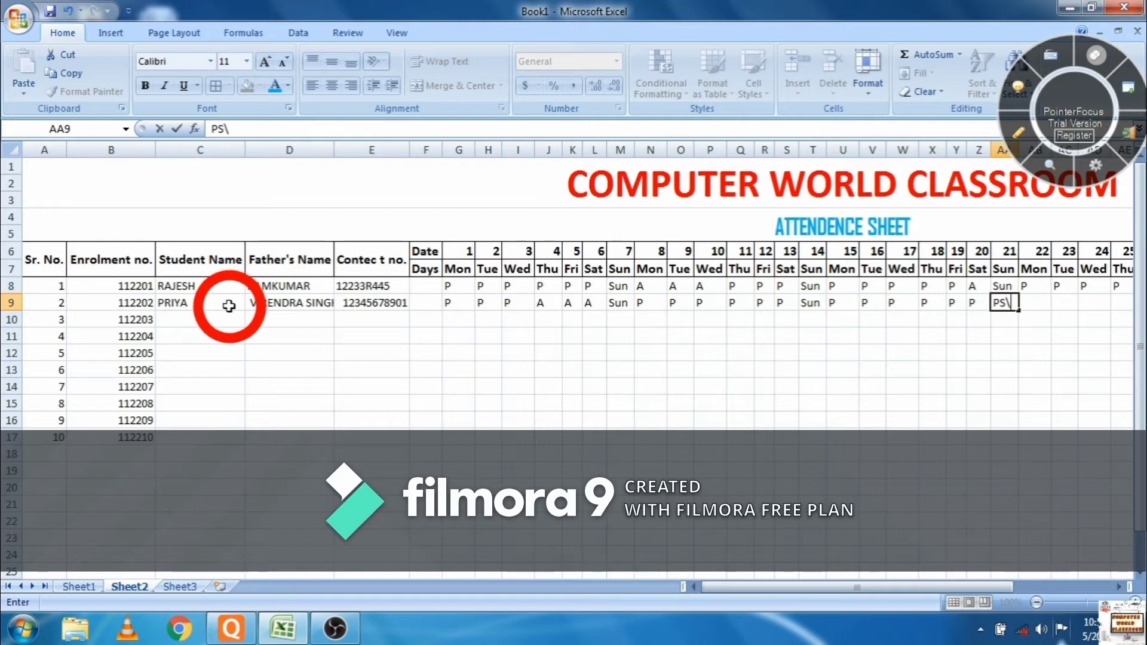
pyautogui.write('S\\')
pyautogui.press('BackSpace')
pyautogui.press('BackSpace')
pyautogui.press('BackSpace')
pyautogui.write('Sun')
pyautogui.press('Tab')
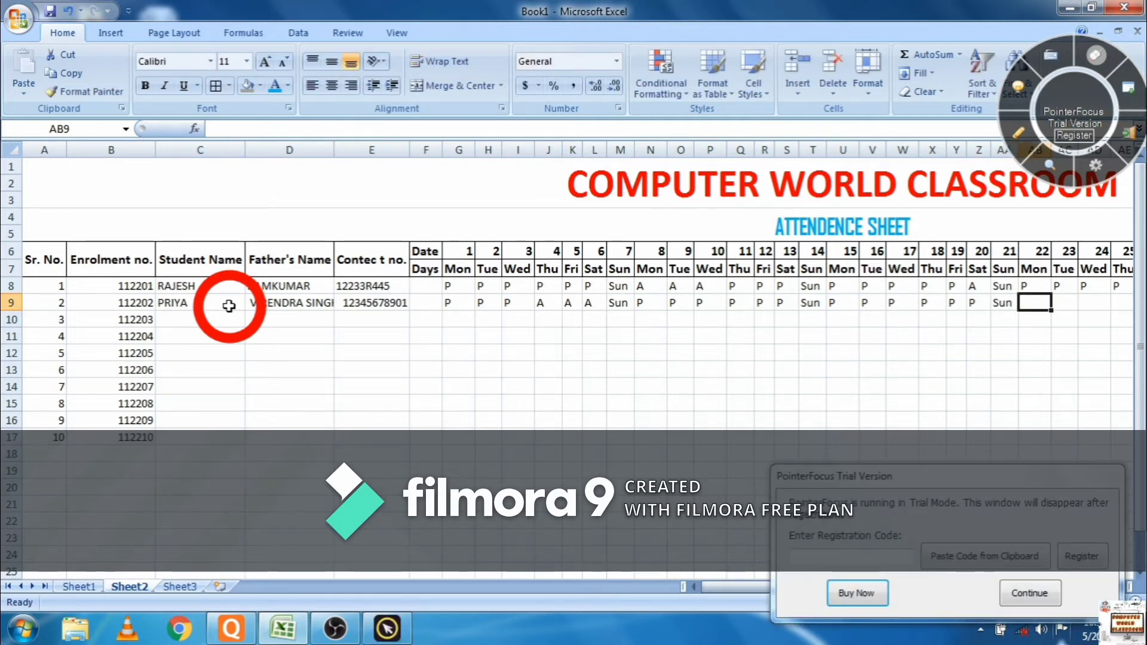
pyautogui.write('P')
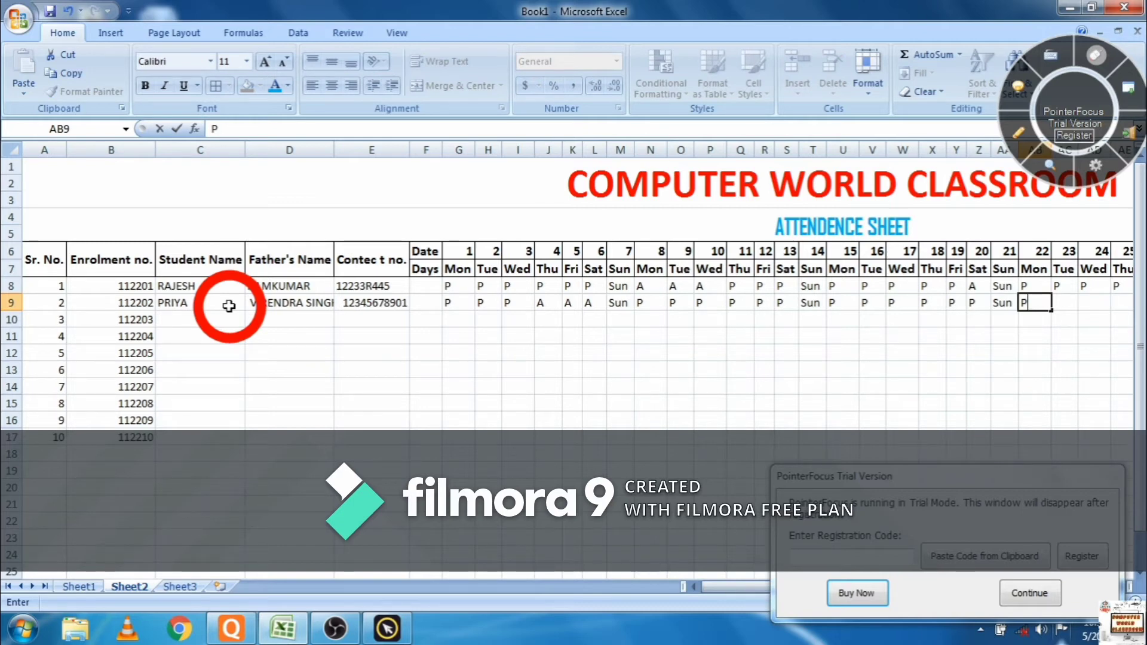
pyautogui.write('P')
pyautogui.press('BackSpace')
pyautogui.press('Tab')
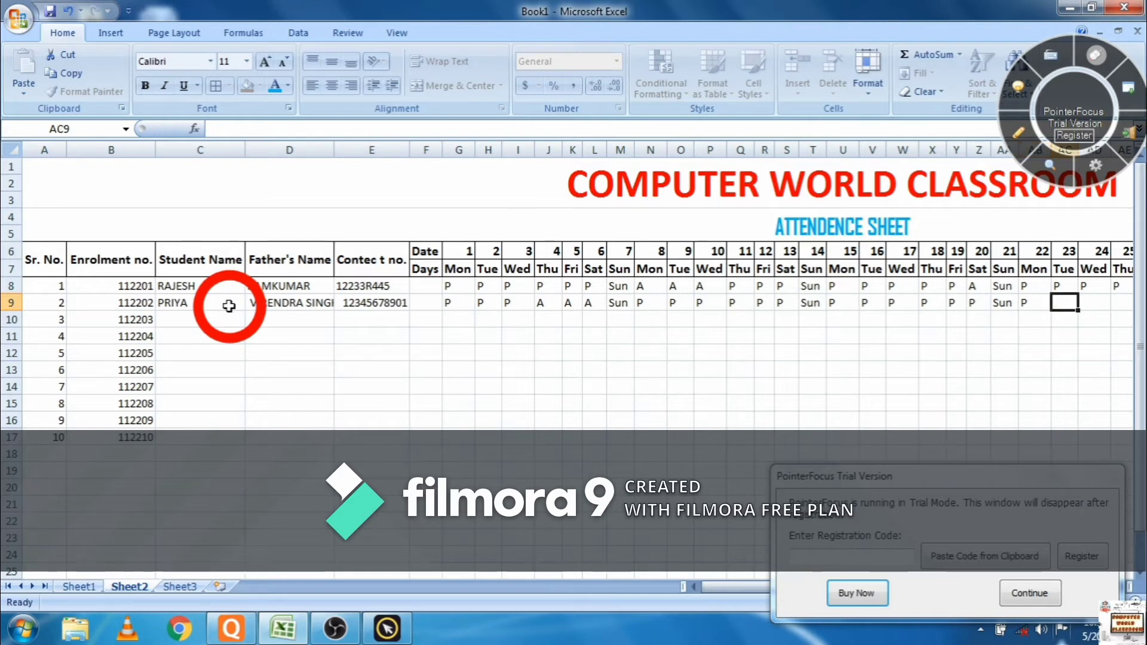
pyautogui.write('P')
pyautogui.press('Tab')
pyautogui.write('P')
pyautogui.press('Tab')
pyautogui.write('P')
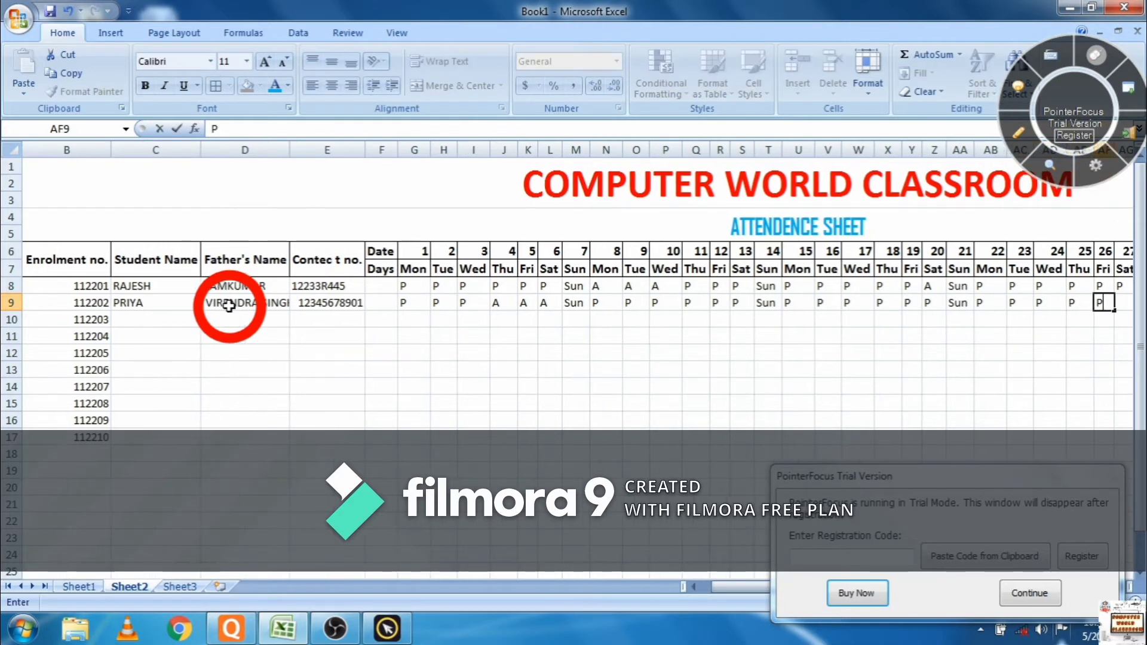
pyautogui.press('Tab')
pyautogui.write('P')
pyautogui.press('Tab')
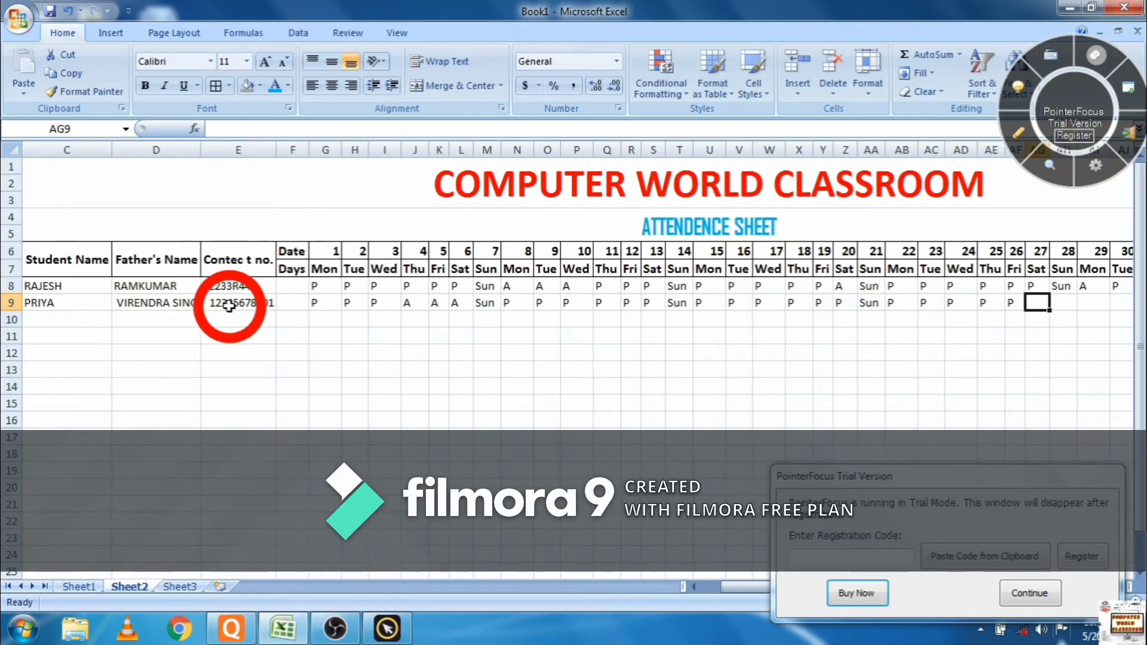
pyautogui.write('Sat')
pyautogui.press('Tab')
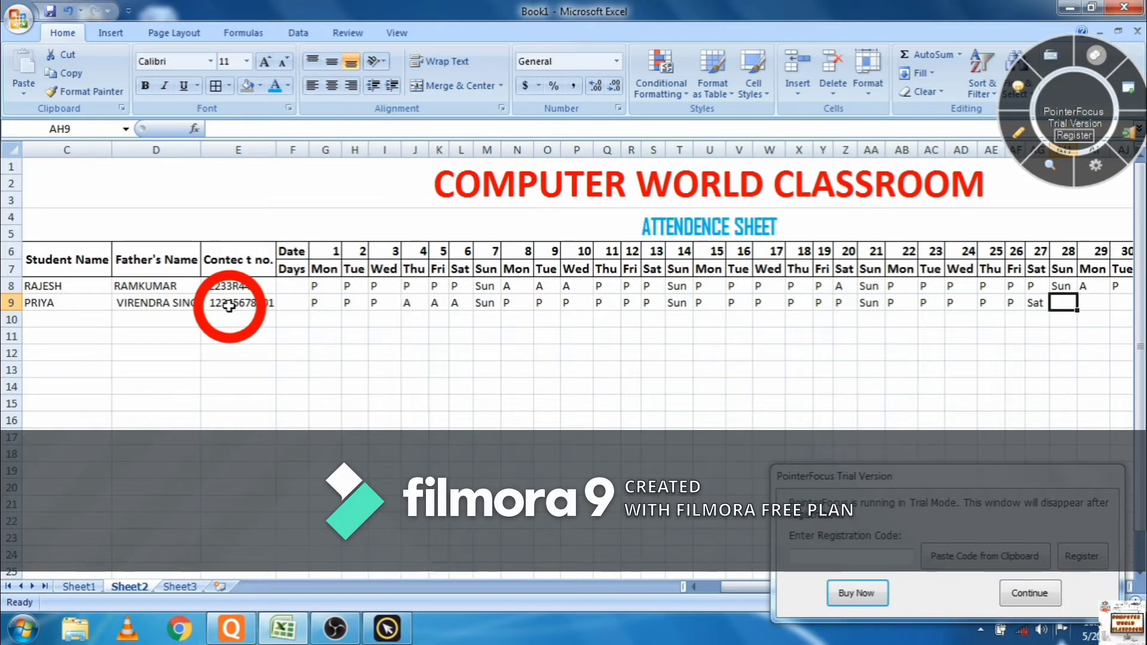
pyautogui.press('Left')
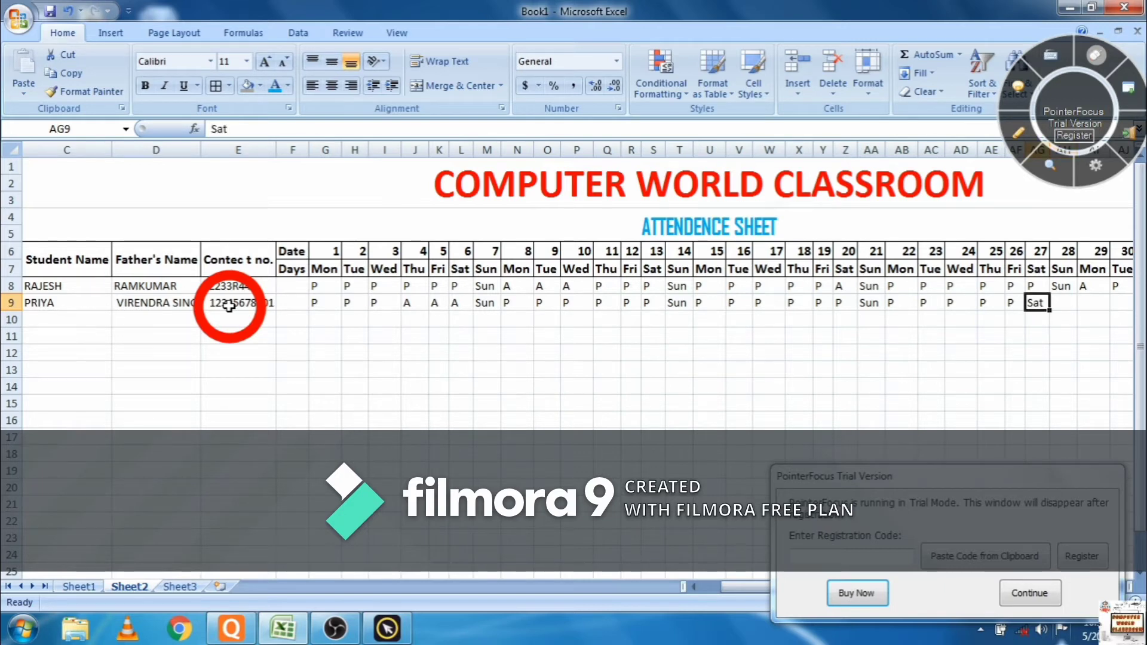
pyautogui.write('P')
pyautogui.press('Tab')
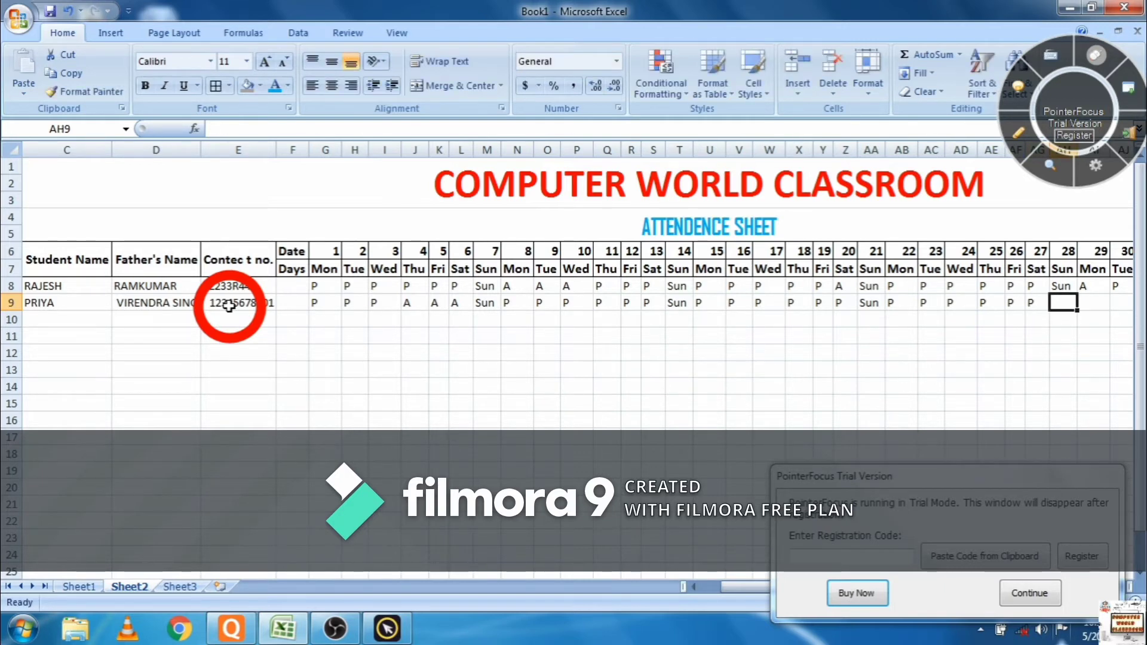
pyautogui.write('Sun')
pyautogui.press('Tab')
pyautogui.write('P')
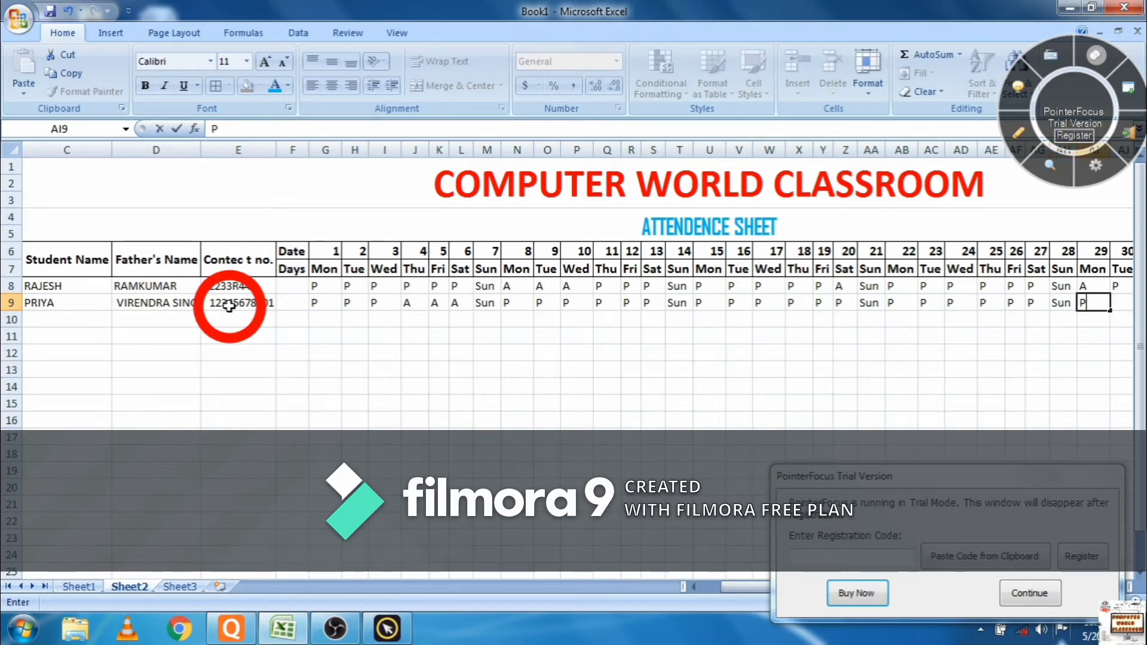
pyautogui.press('Tab')
pyautogui.write('P')
pyautogui.press('Tab')
pyautogui.write('P')
pyautogui.press('Tab')
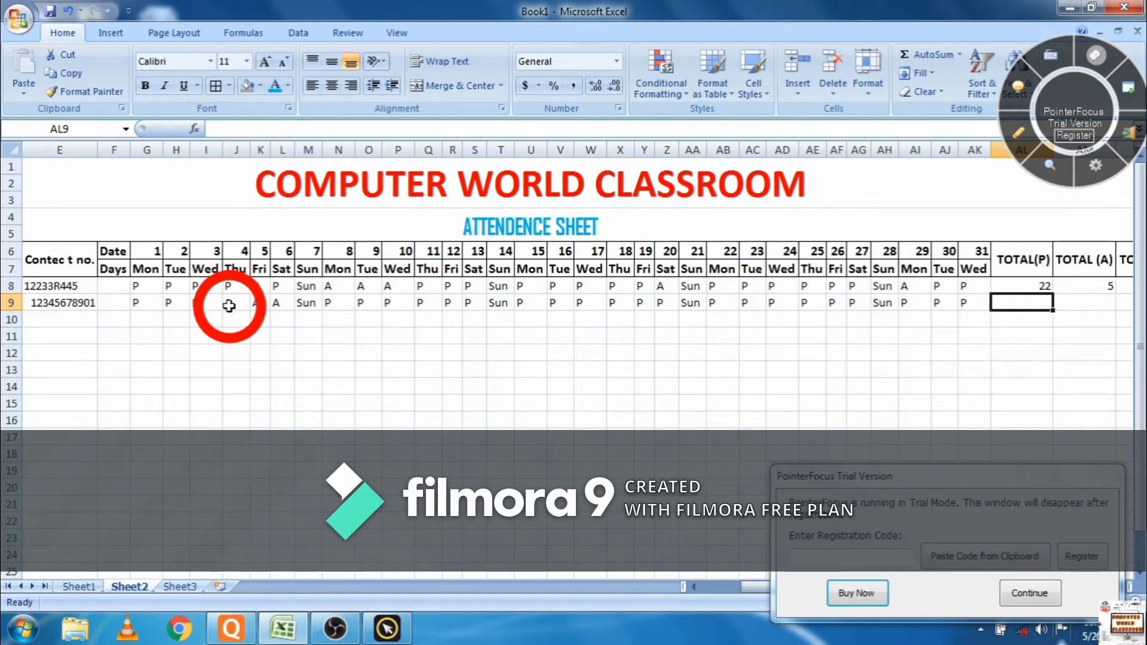
pyautogui.write('=C')
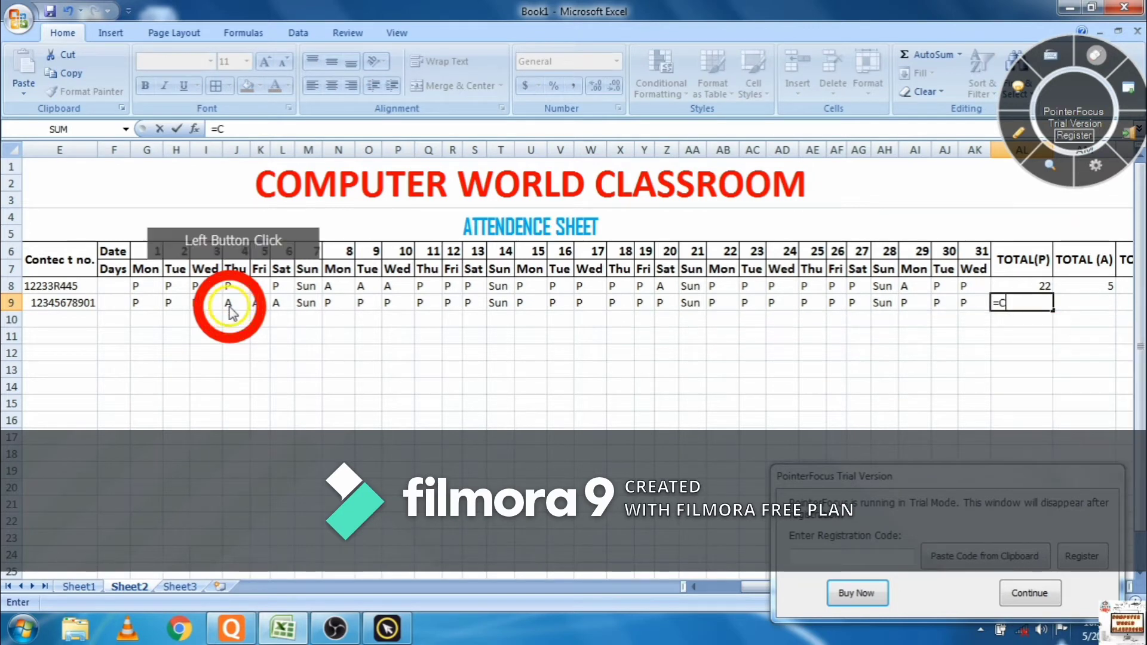
# - Enter =COUNTIF(G9:AK9,"P") in AL9, counting 24 present days
pyautogui.click(228, 305)
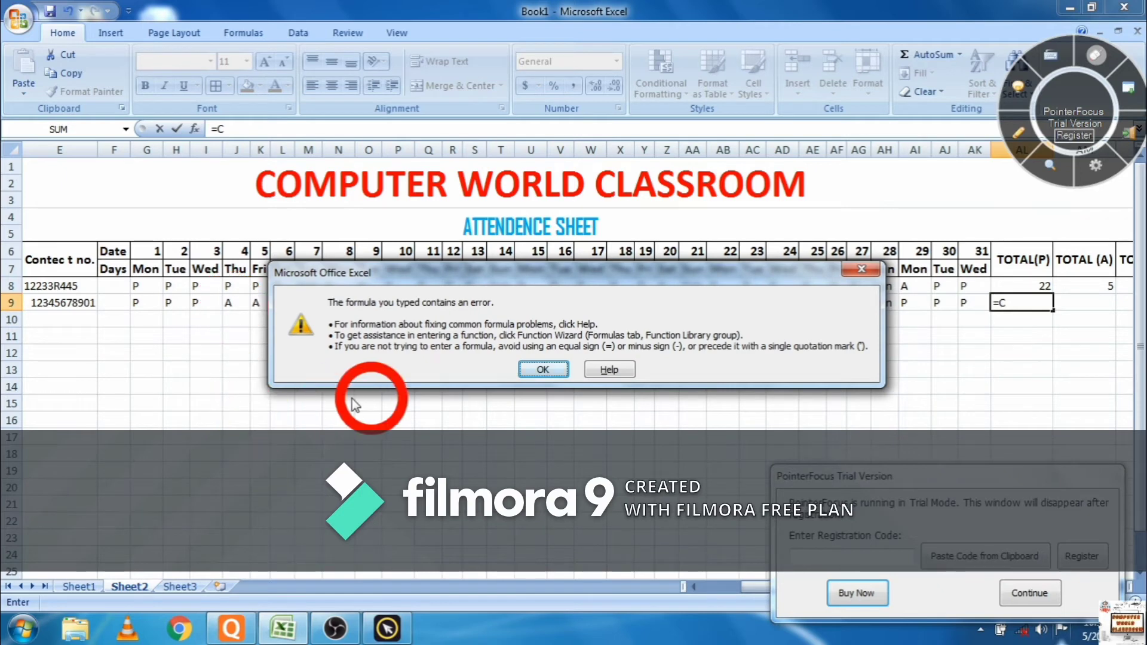
pyautogui.click(564, 374)
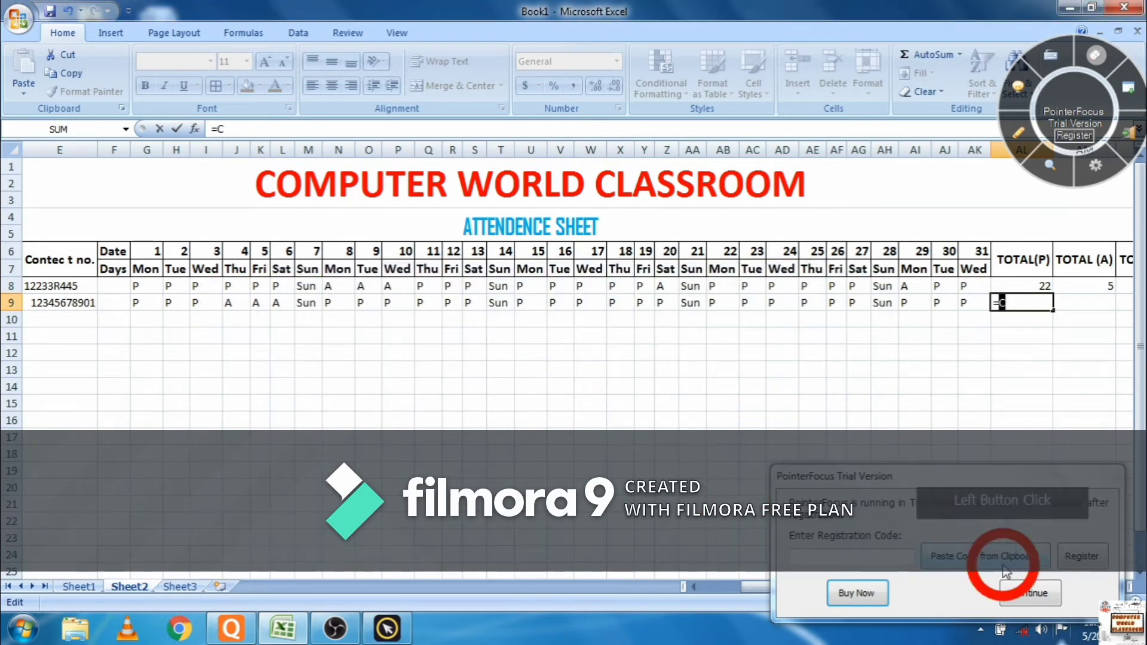
pyautogui.click(1029, 592)
pyautogui.click(1030, 301)
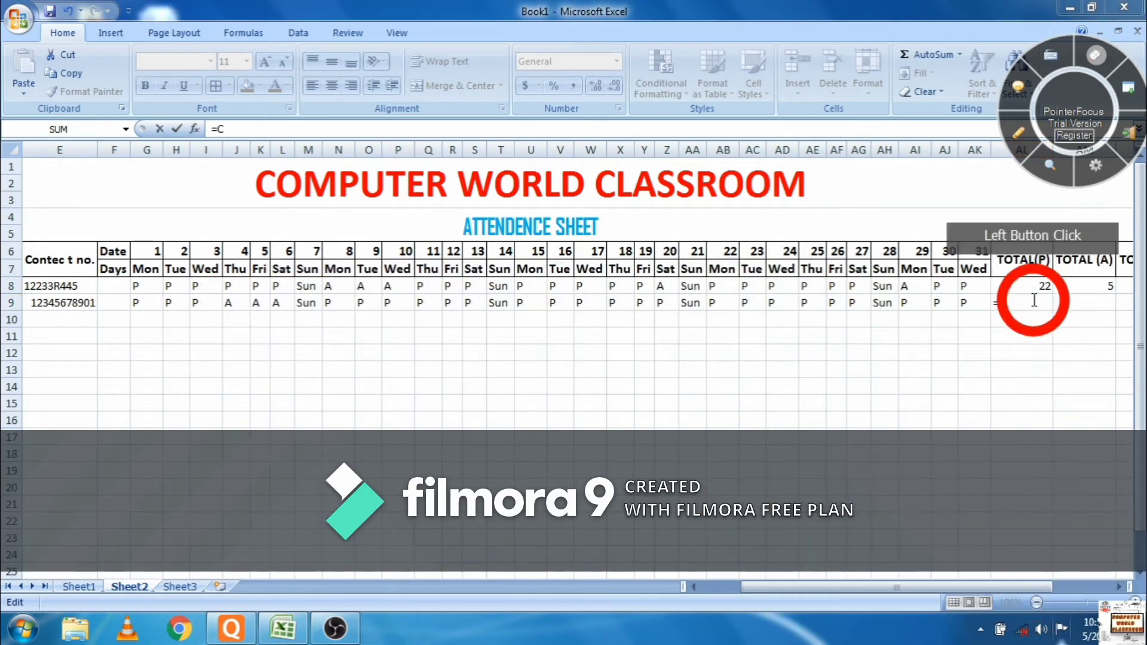
pyautogui.click(1029, 302)
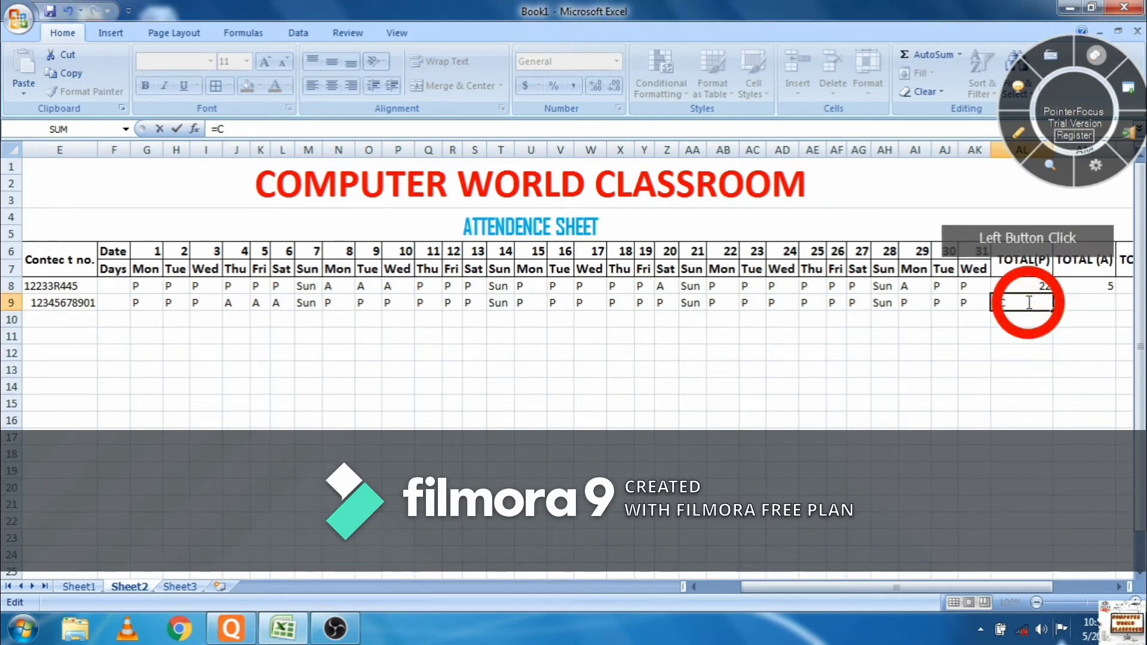
pyautogui.write('OUNTI')
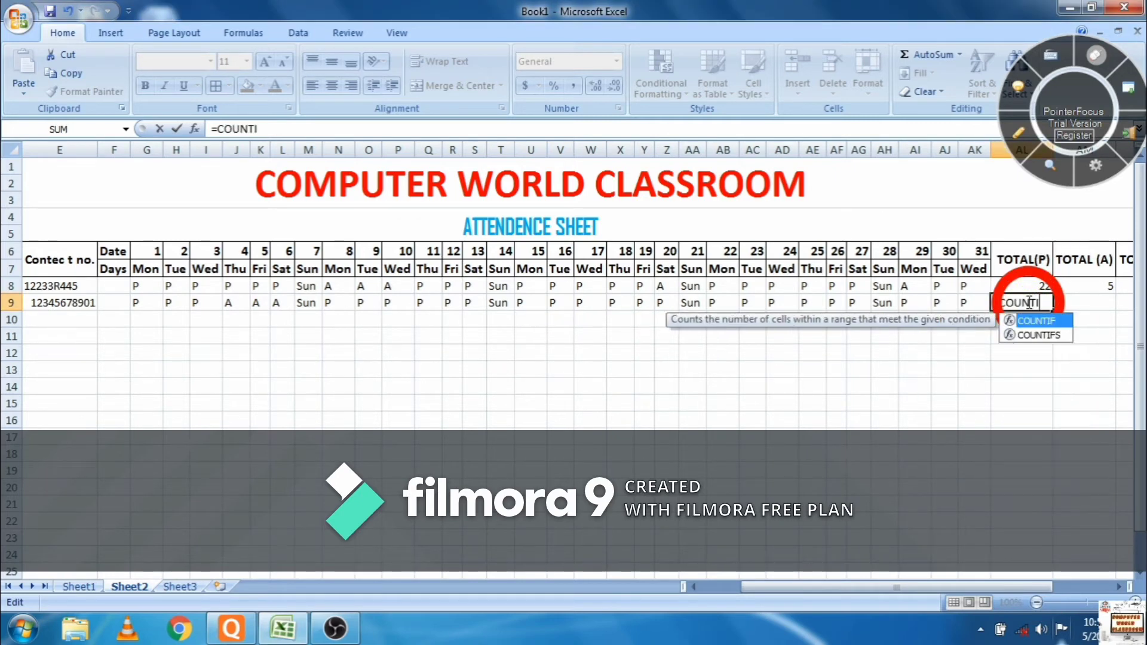
pyautogui.write('F(')
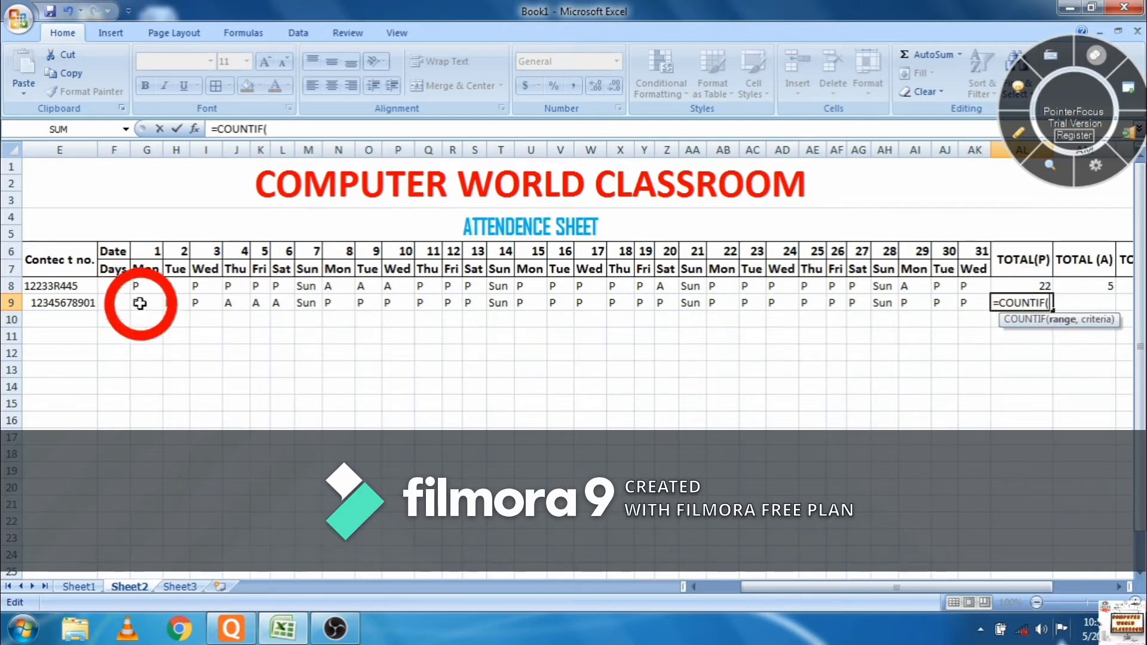
pyautogui.moveTo(144, 299); pyautogui.dragTo(960, 305)
pyautogui.write(',')
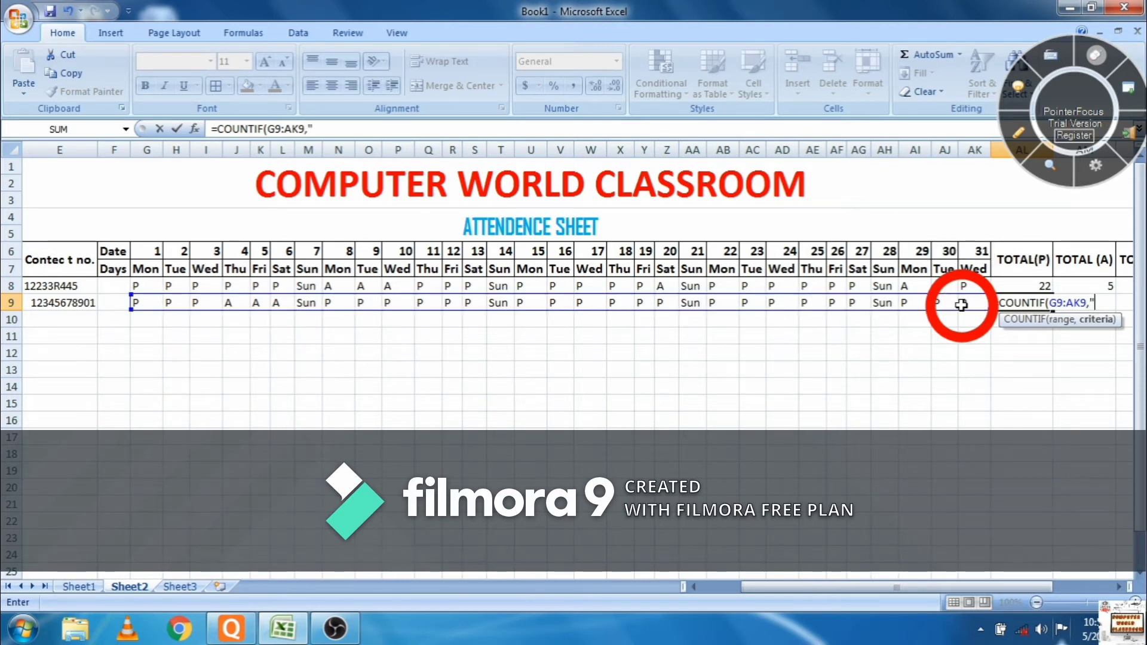
pyautogui.write('"P")')
pyautogui.press('Return')
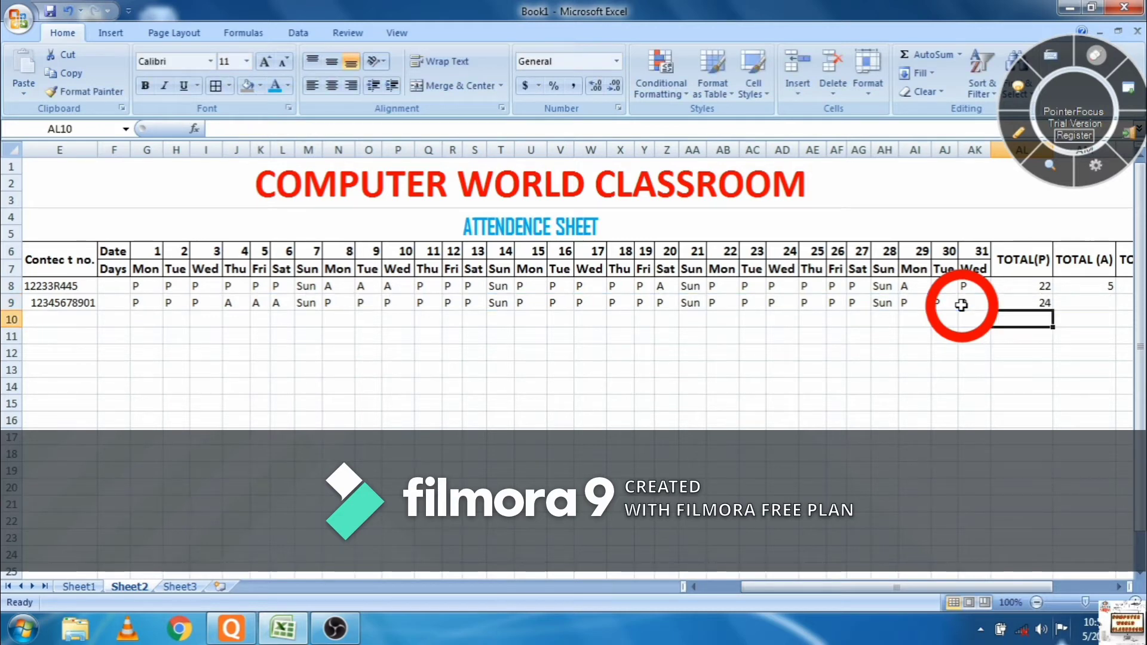
# - Enter =COUNTIF(G9:AK9,"A") in AM9, counting 3 absent days
pyautogui.click(1066, 305)
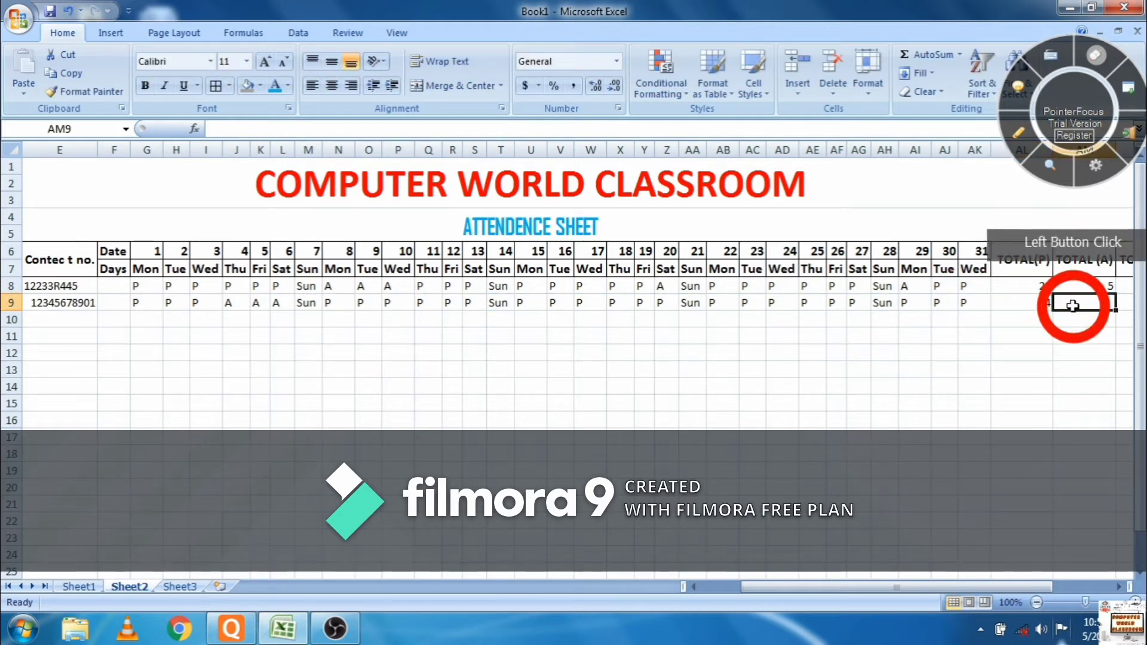
pyautogui.write('=')
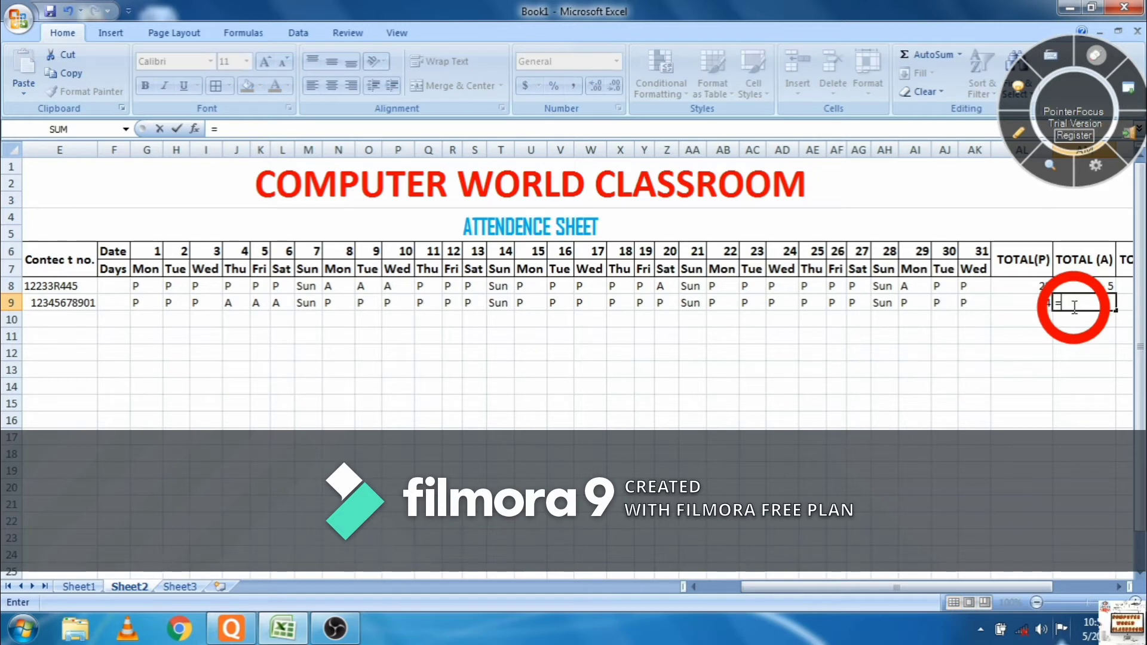
pyautogui.write('COUNTIF')
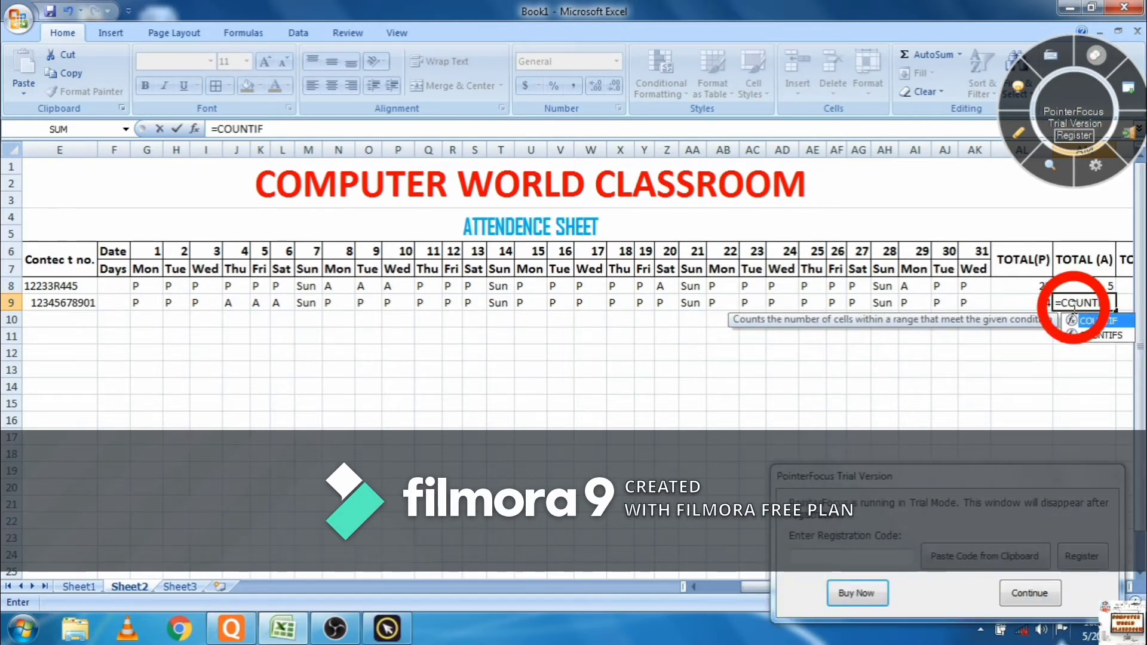
pyautogui.write('(')
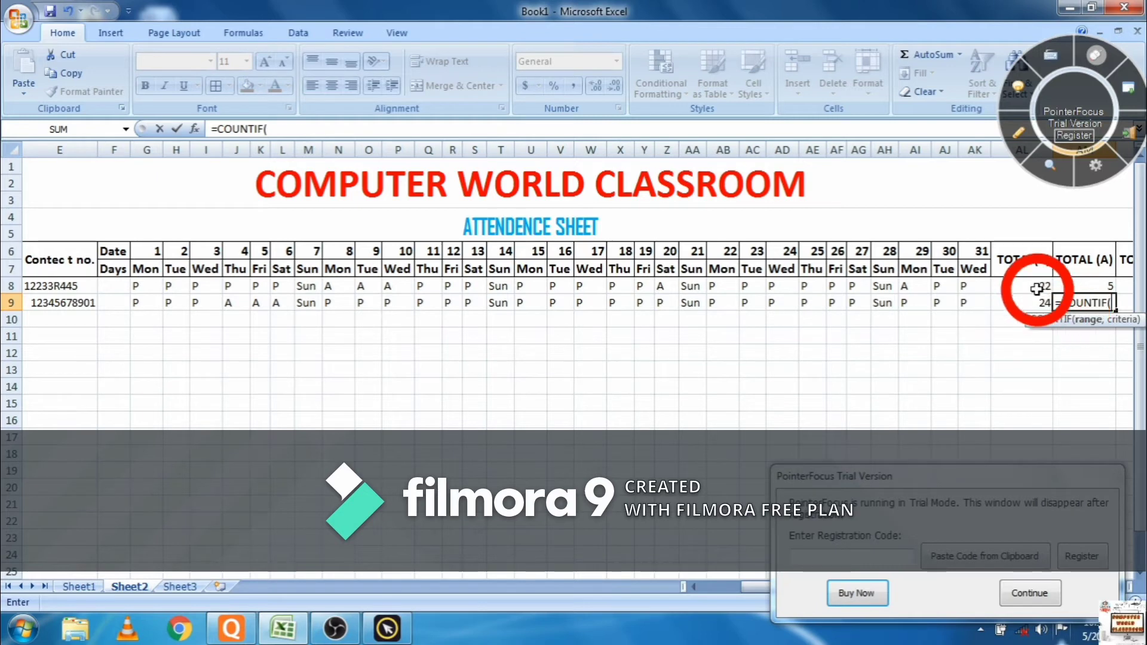
pyautogui.moveTo(160, 303); pyautogui.dragTo(978, 310)
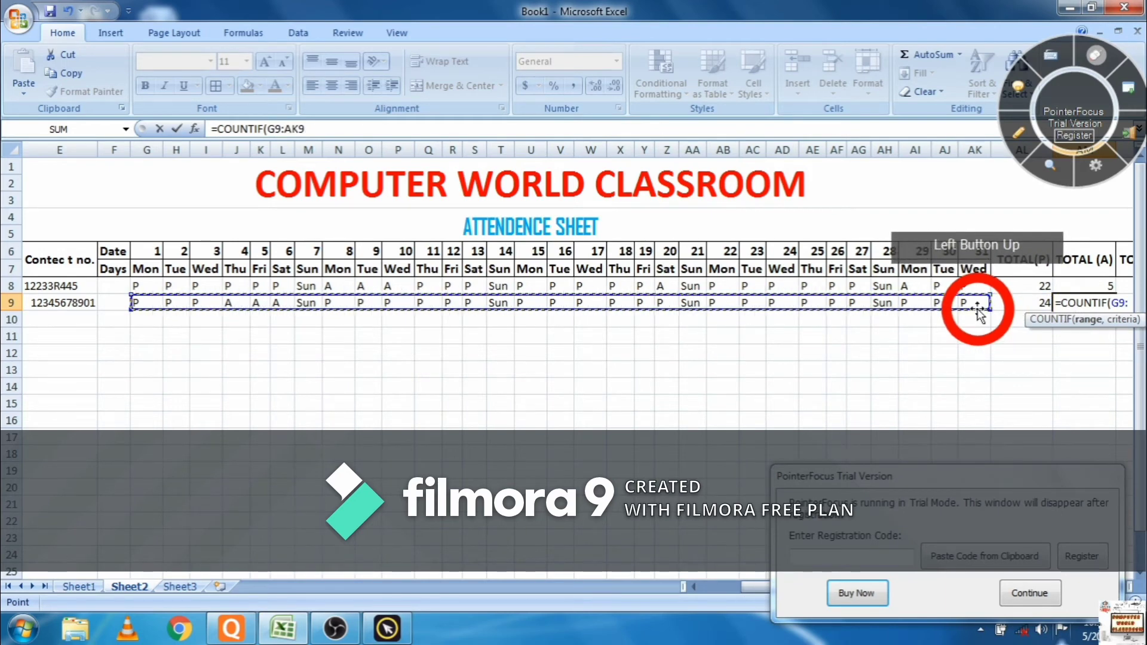
pyautogui.write(',')
pyautogui.press('Left')
pyautogui.write('"')
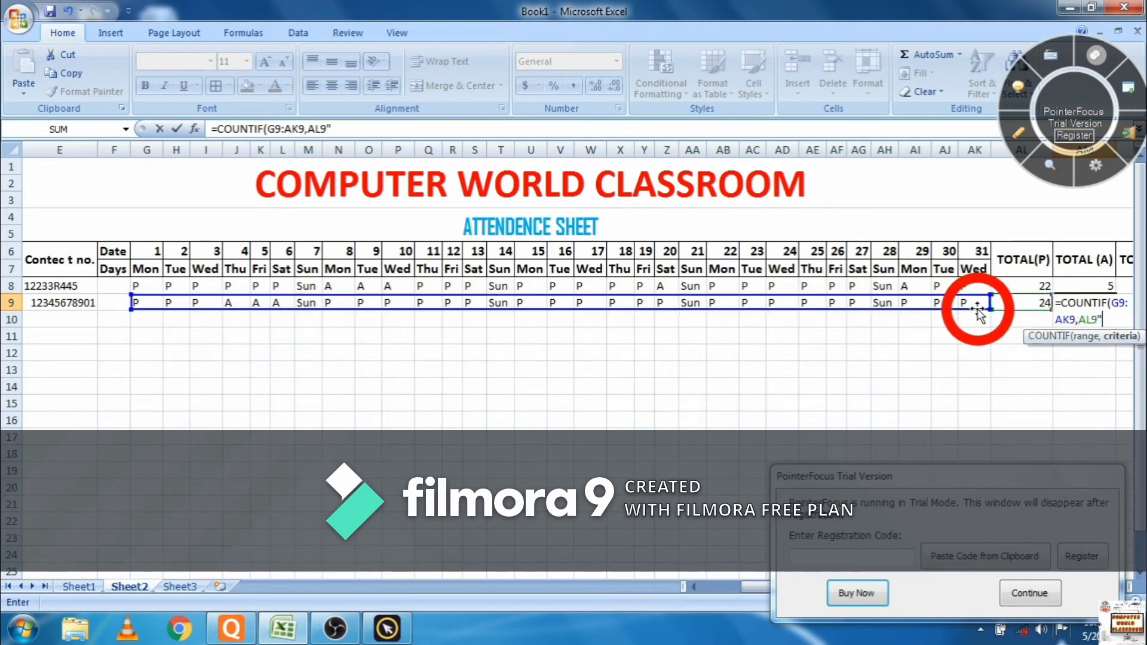
pyautogui.press('BackSpace')
pyautogui.press('BackSpace')
pyautogui.press('BackSpace')
pyautogui.press('BackSpace')
pyautogui.press('BackSpace')
pyautogui.press('BackSpace')
pyautogui.press('BackSpace')
pyautogui.press('BackSpace')
pyautogui.press('BackSpace')
pyautogui.press('BackSpace')
pyautogui.press('BackSpace')
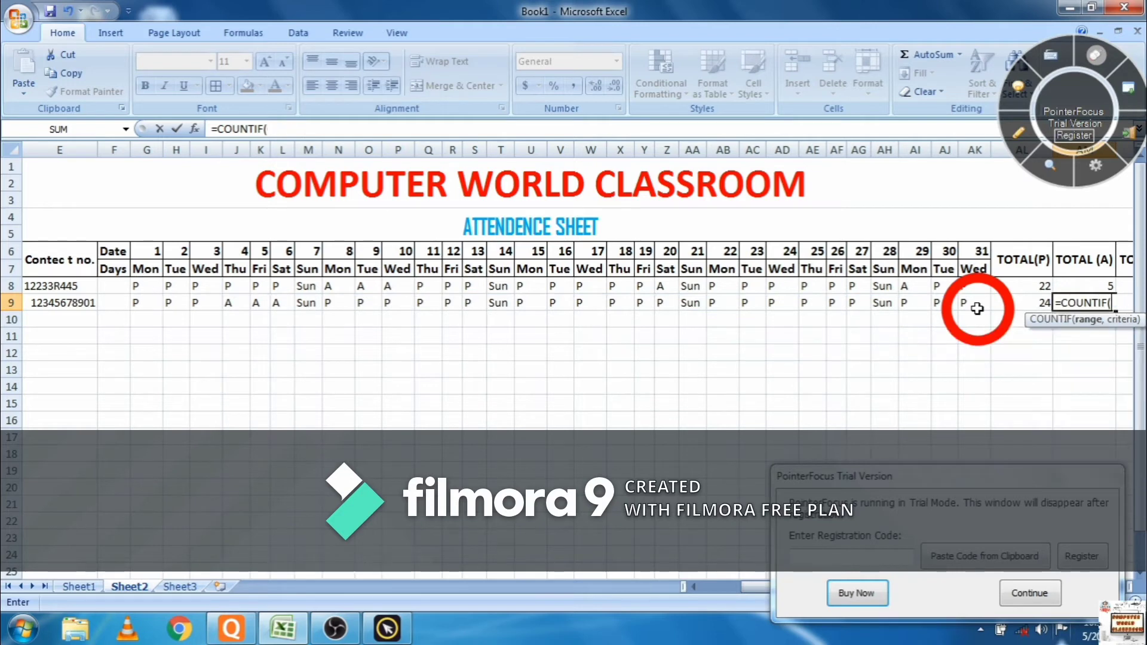
pyautogui.press('BackSpace')
pyautogui.write('(')
pyautogui.click(139, 305)
pyautogui.moveTo(139, 305); pyautogui.dragTo(976, 309)
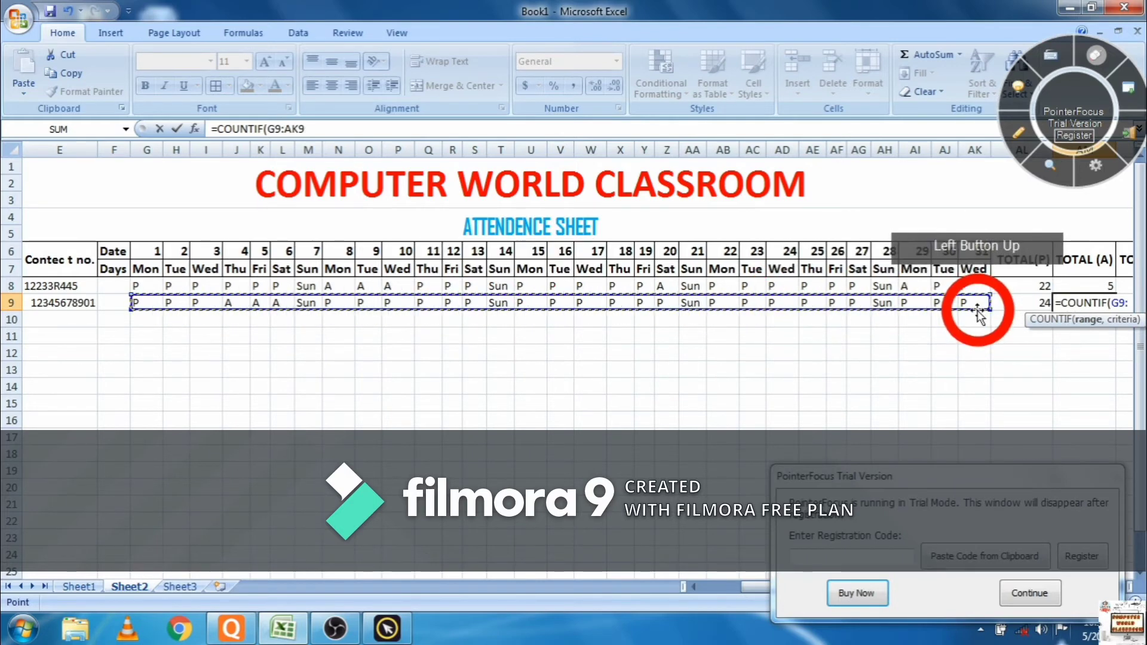
pyautogui.write(',"A')
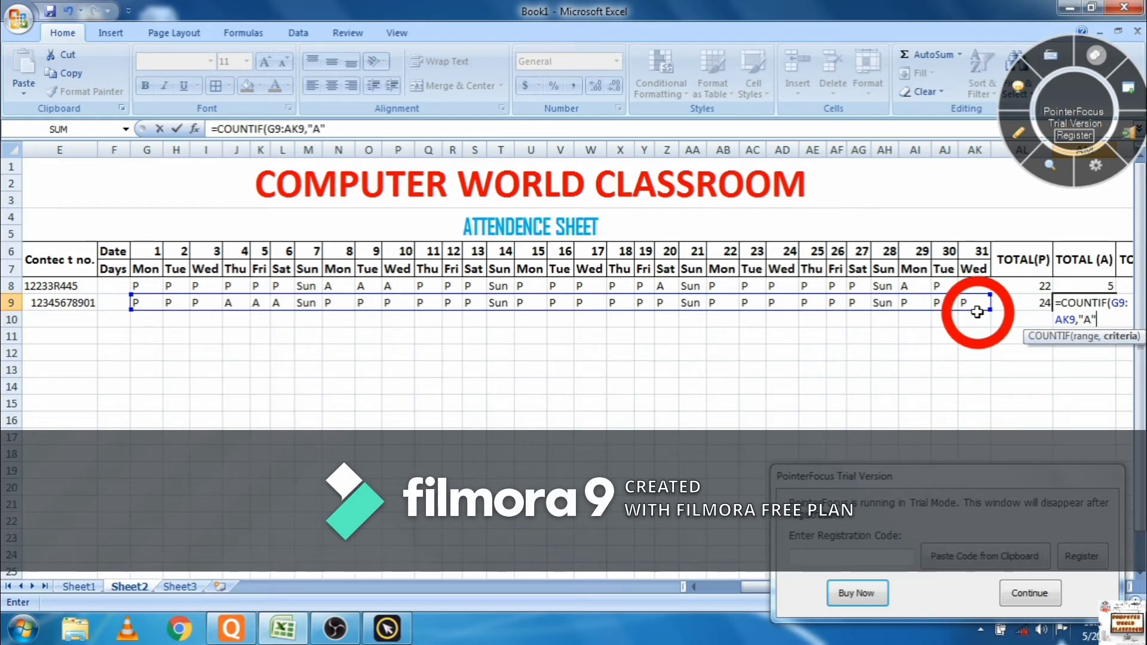
pyautogui.press('Return')
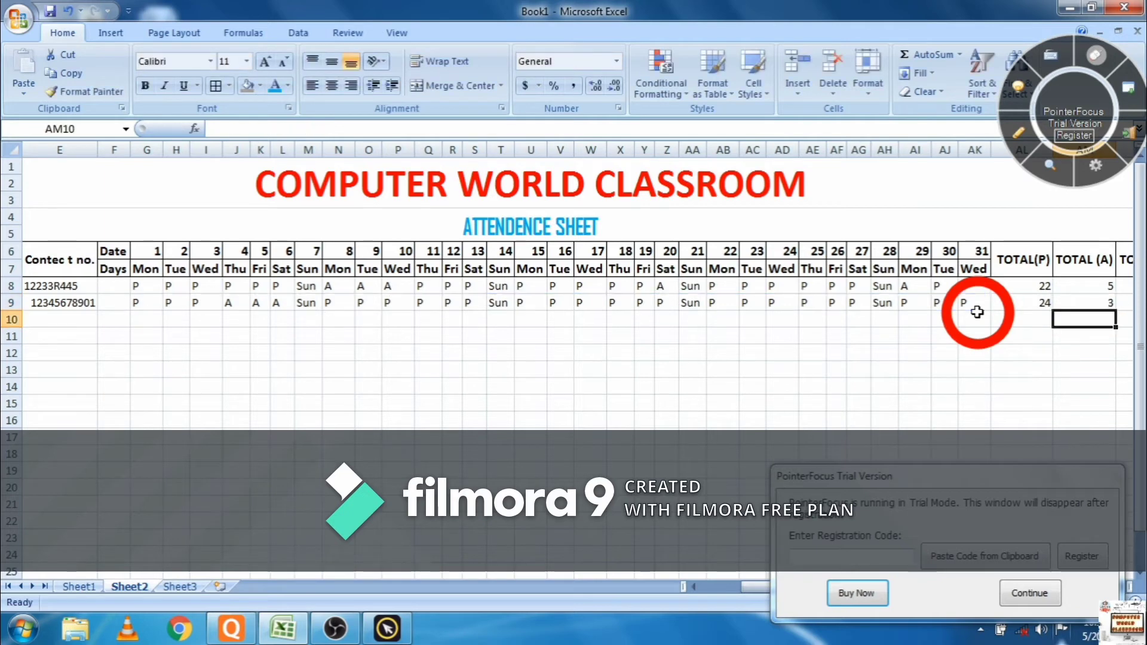
# - Enter =COUNTIF(G9:AK9,"SUN") in AN9, counting 4 Sundays
pyautogui.click(1128, 303)
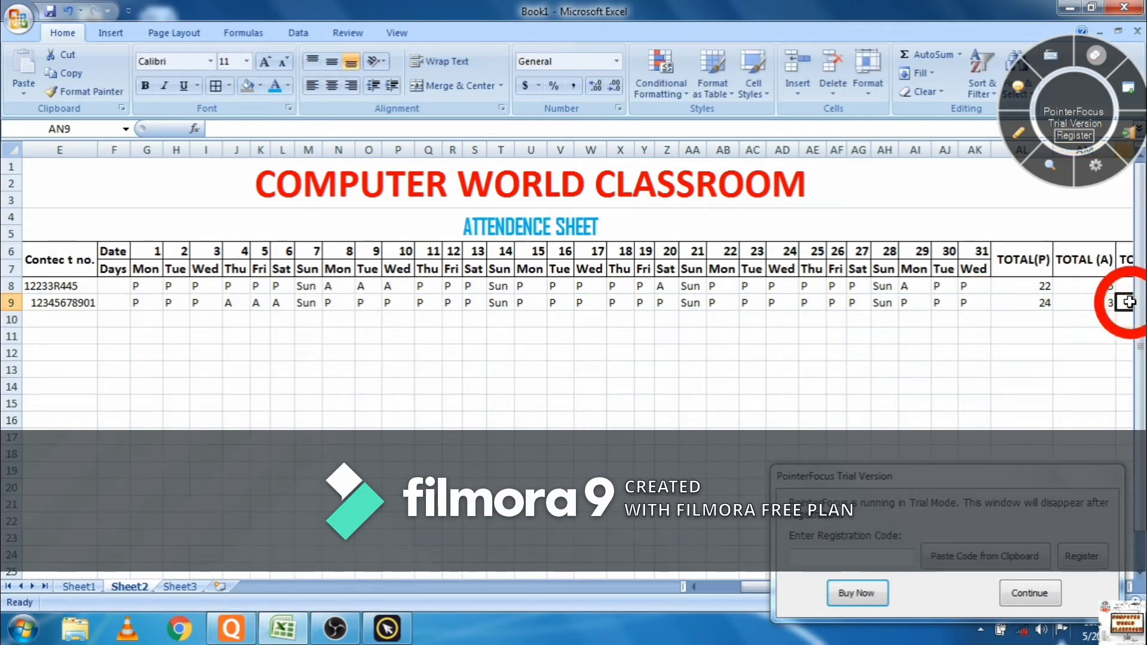
pyautogui.write('=')
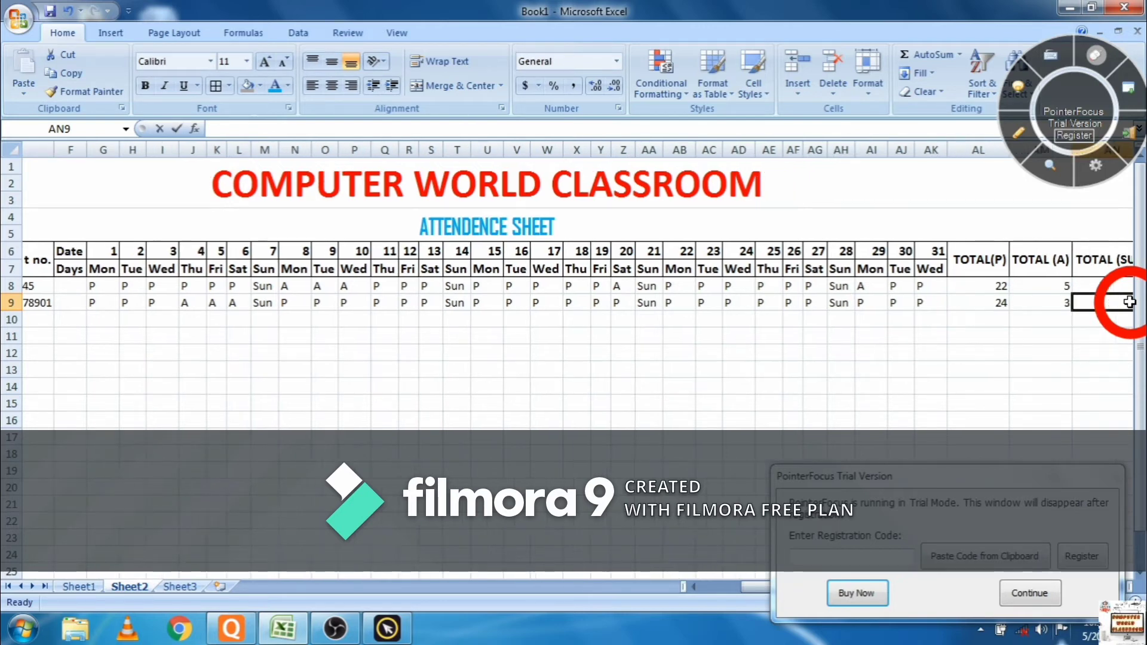
pyautogui.write('COUN')
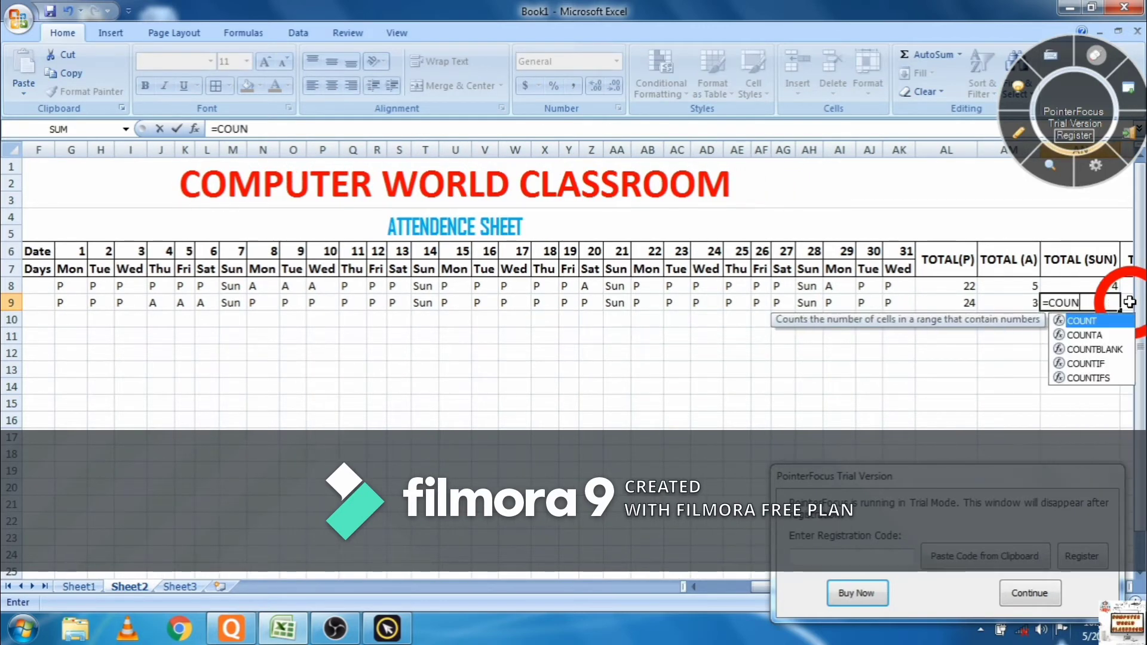
pyautogui.write('TIF(')
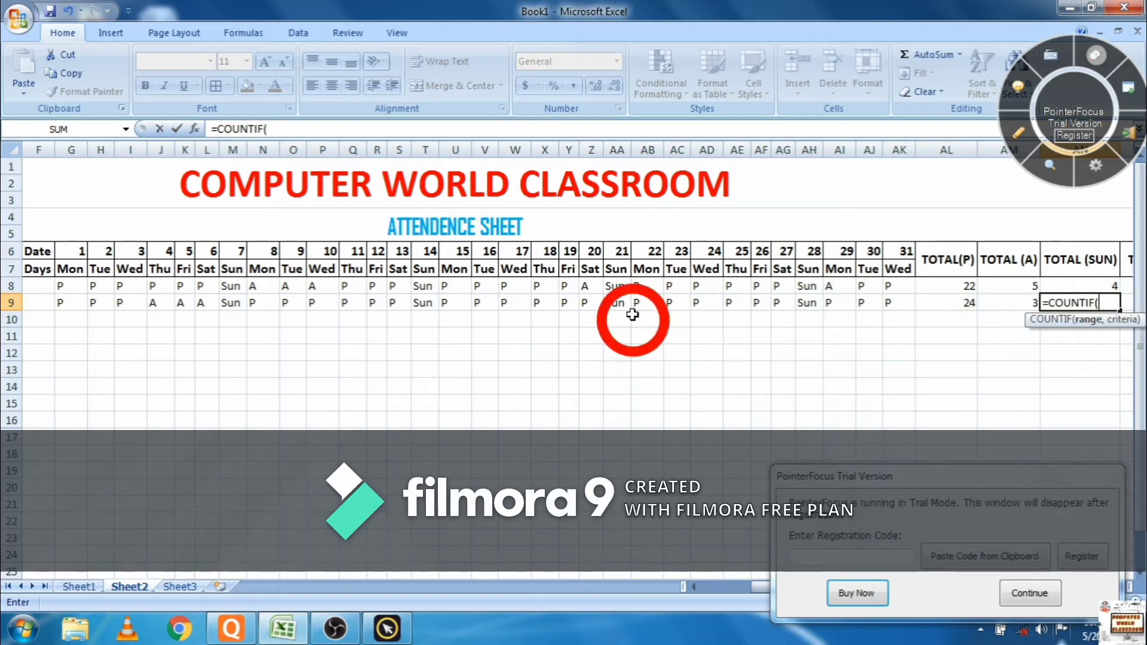
pyautogui.moveTo(84, 302); pyautogui.dragTo(903, 303)
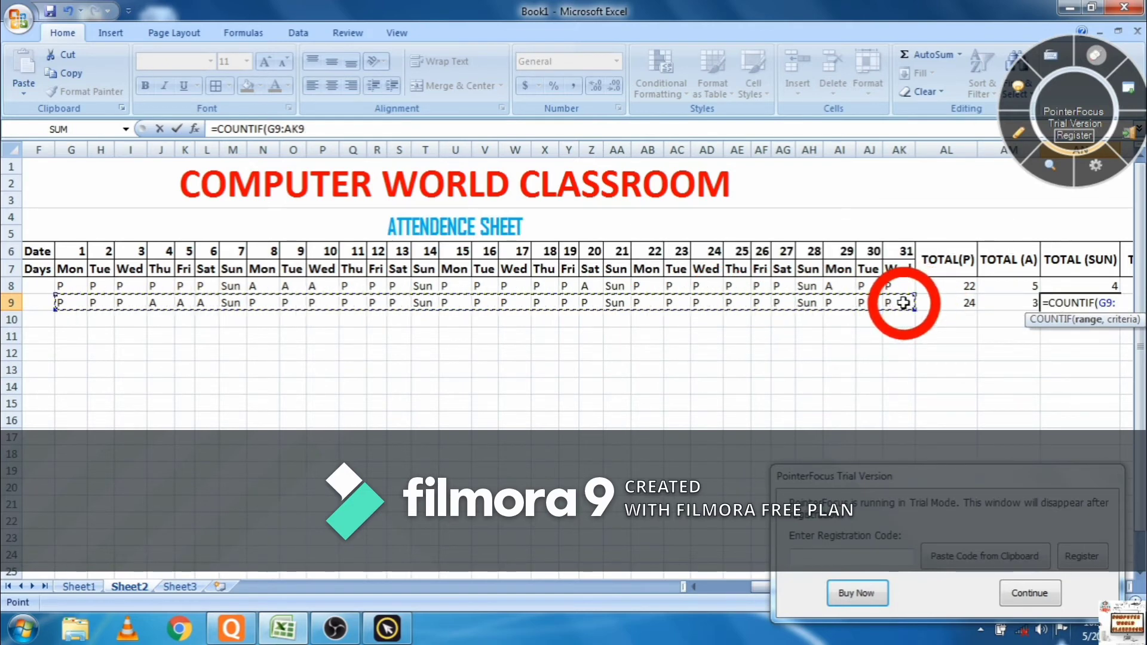
pyautogui.write(',"SUN')
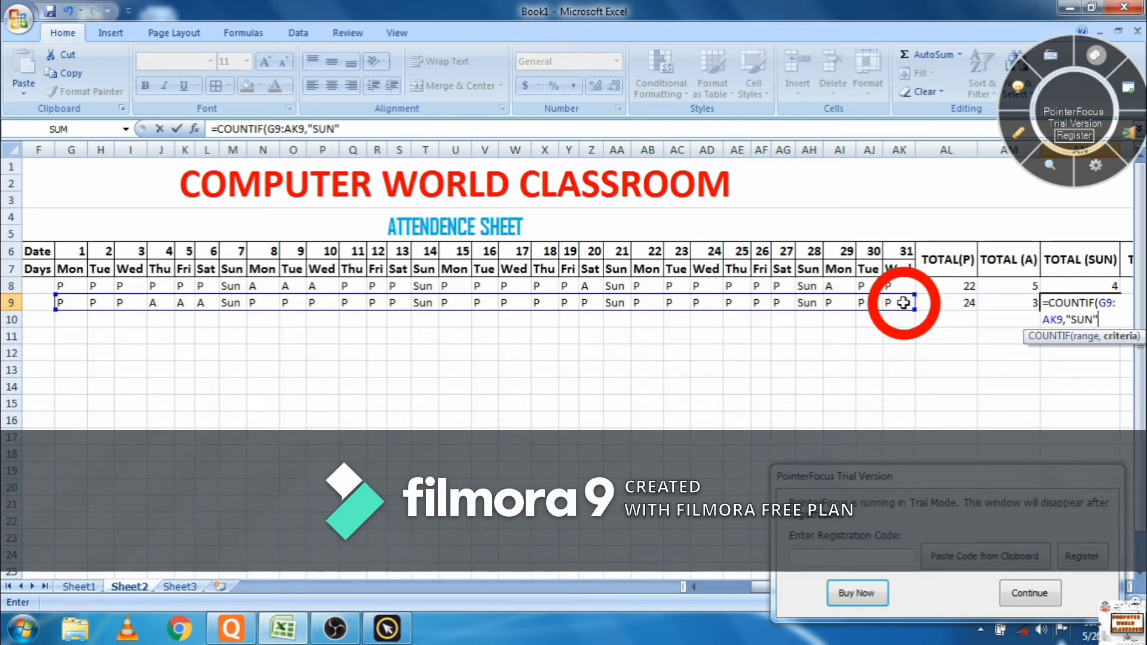
pyautogui.press('Return')
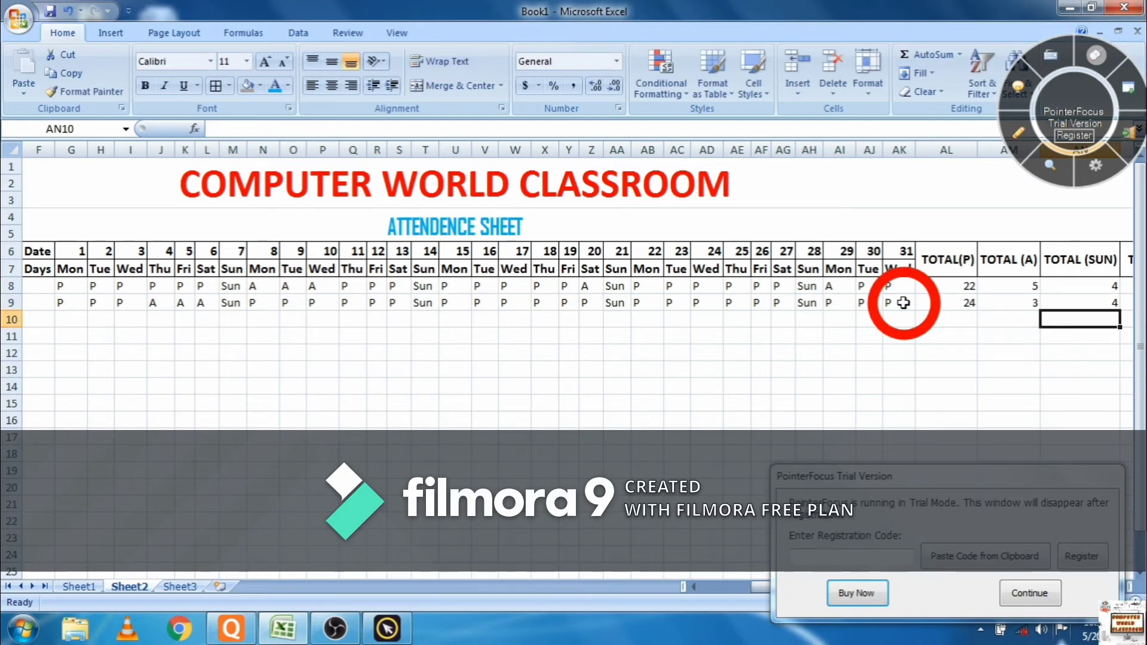
pyautogui.click(1015, 592)
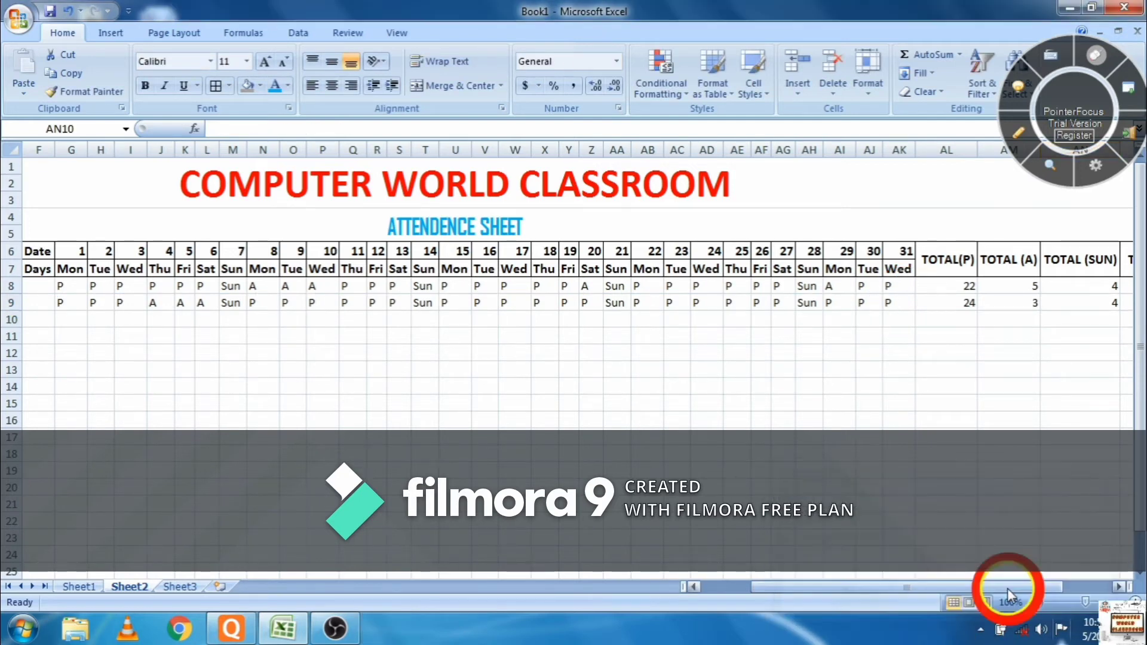
# - Enter =SUM(AL9:AN9) in AO9, totalling 31 days
pyautogui.moveTo(1006, 586); pyautogui.dragTo(1075, 590)
pyautogui.click(1088, 307)
pyautogui.click(1088, 307)
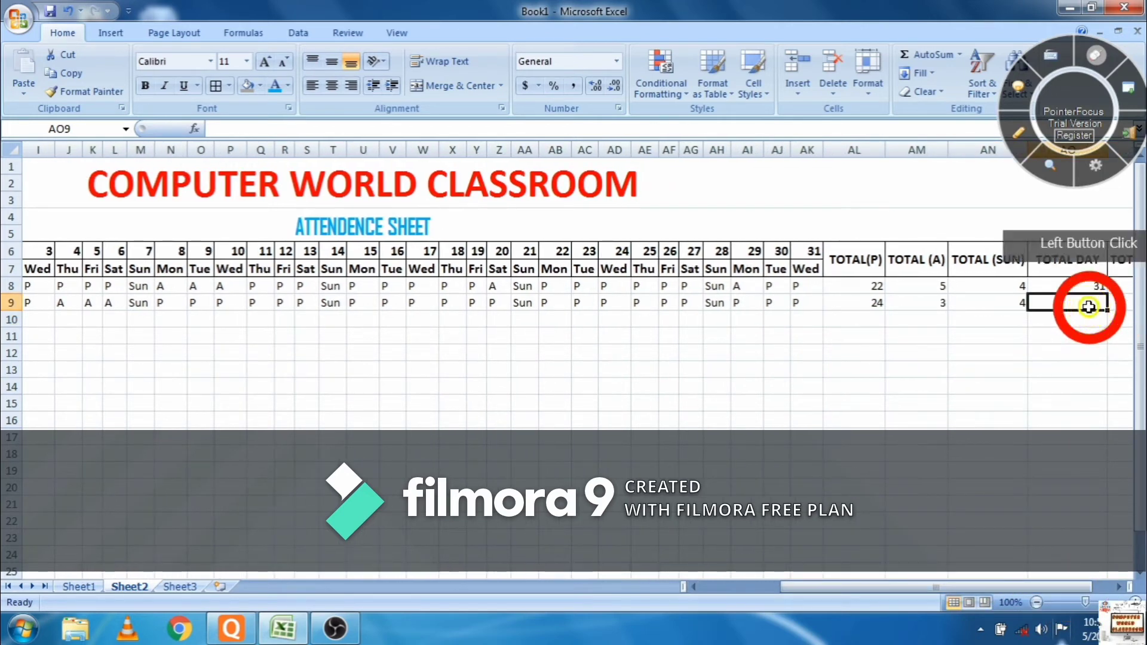
pyautogui.write('=SUM')
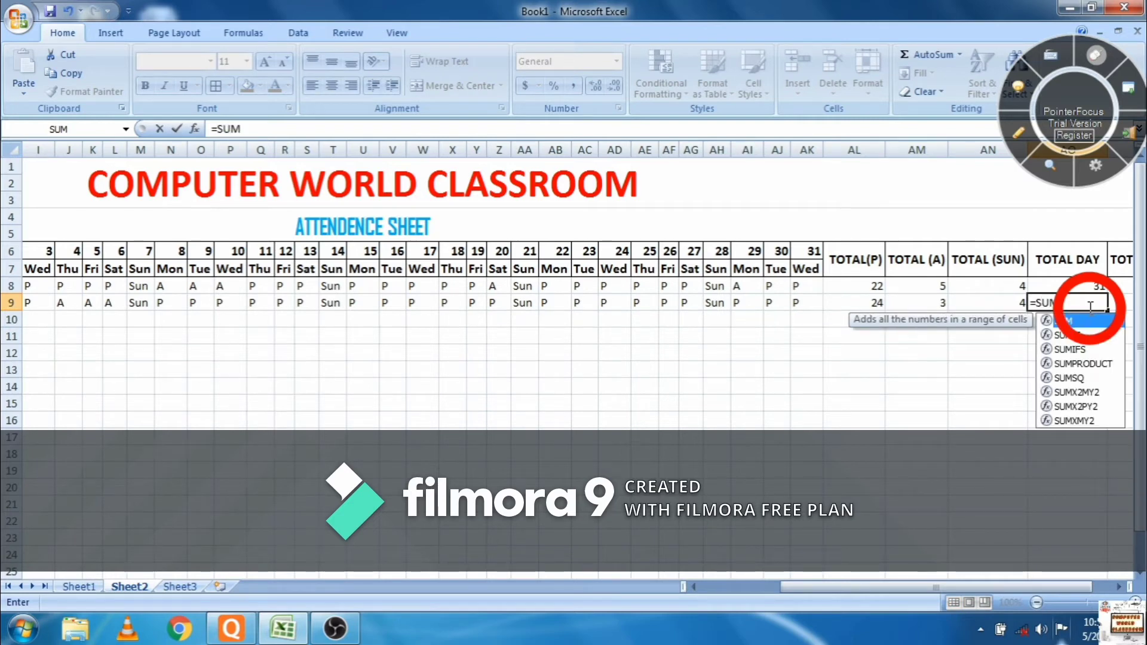
pyautogui.write('(')
pyautogui.click(1009, 303)
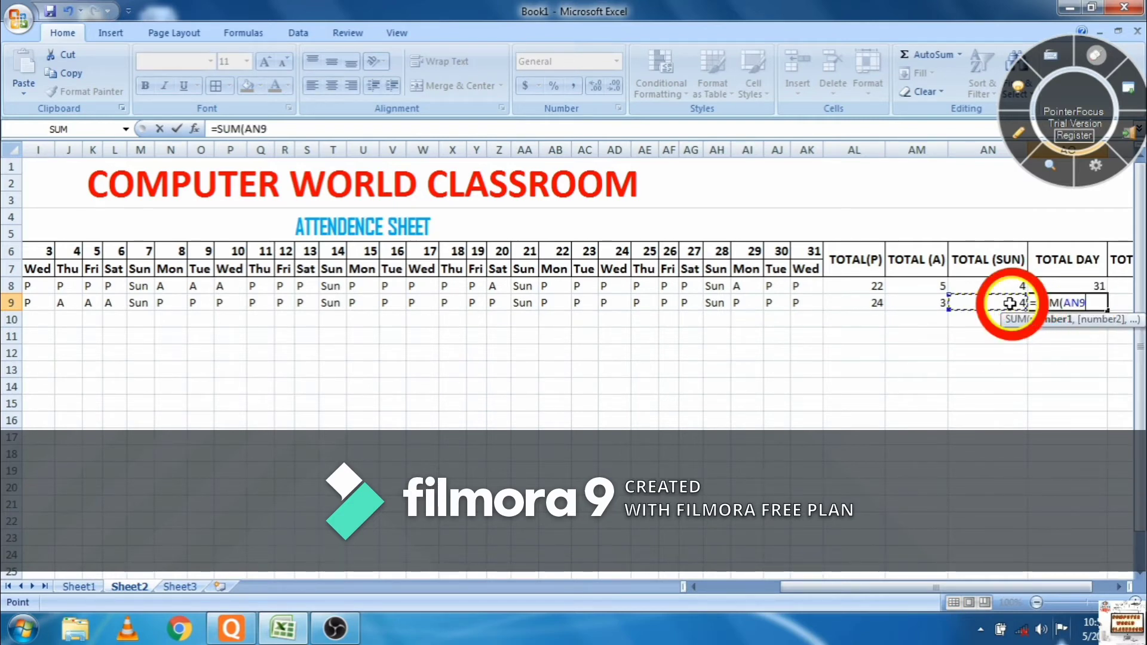
pyautogui.moveTo(1009, 303); pyautogui.dragTo(883, 300)
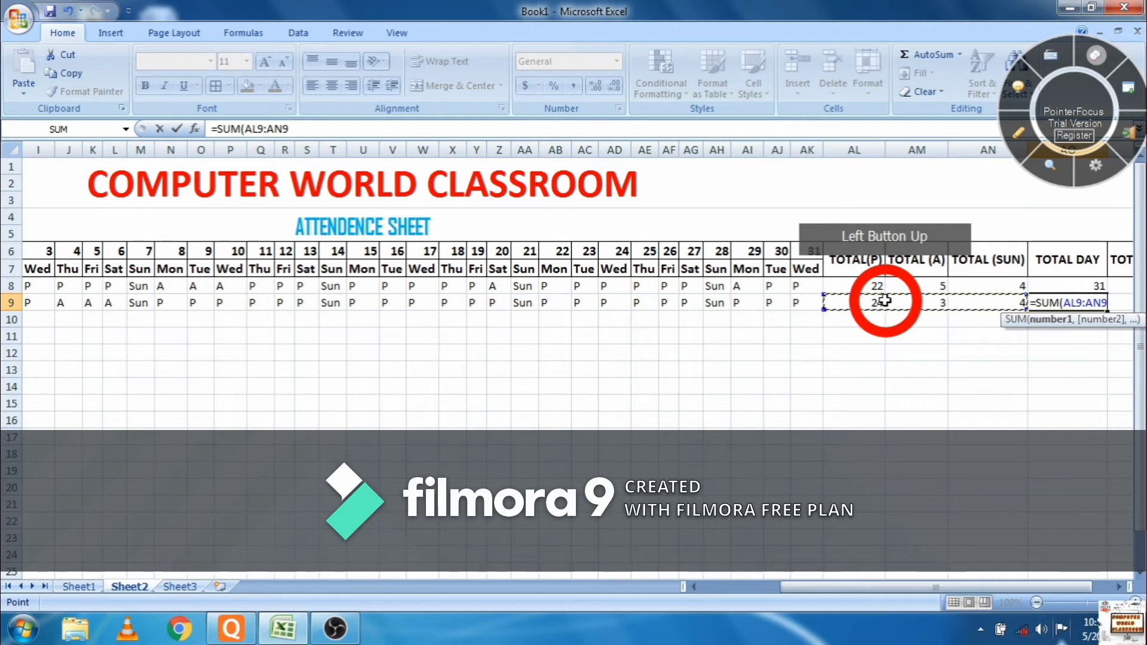
pyautogui.write(')')
pyautogui.press('Return')
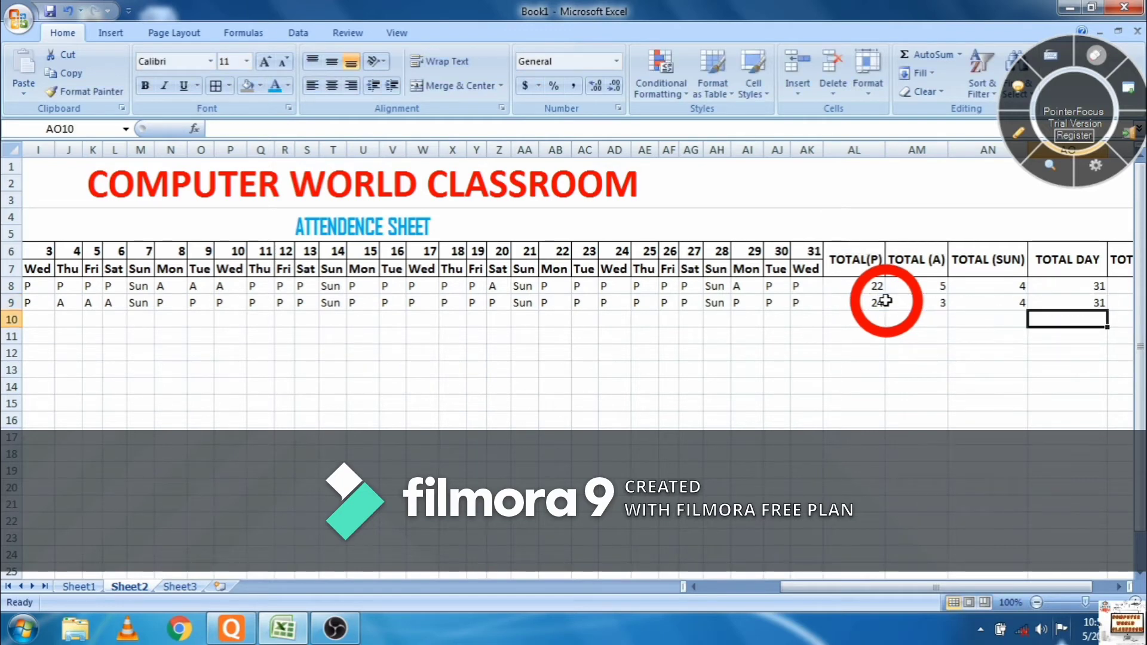
# - Enter =AL9/AO9 in AP9, showing the second student's attendance as 77%
pyautogui.press('Right')
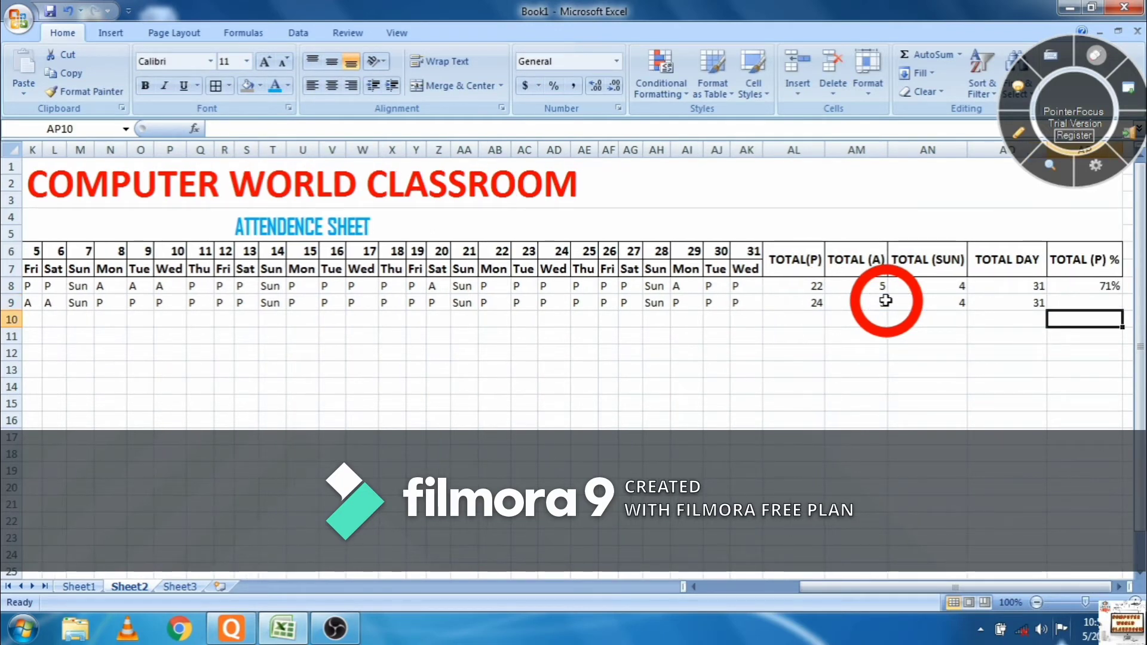
pyautogui.press('Up')
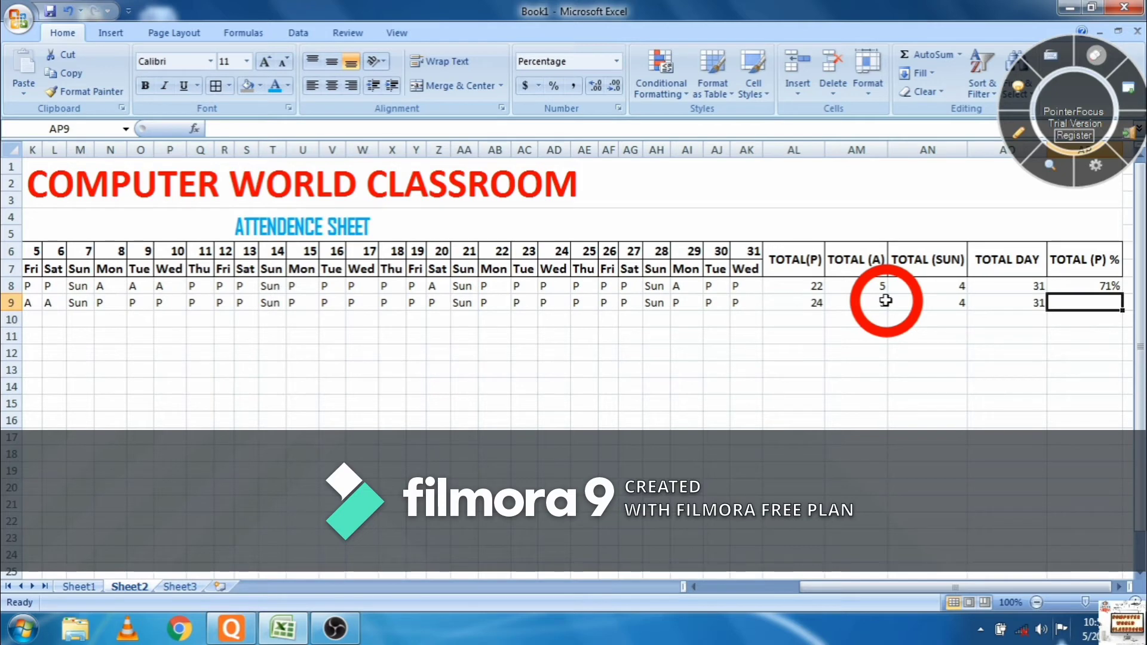
pyautogui.write('=')
pyautogui.press('Left')
pyautogui.press('Left')
pyautogui.press('Left')
pyautogui.press('Left')
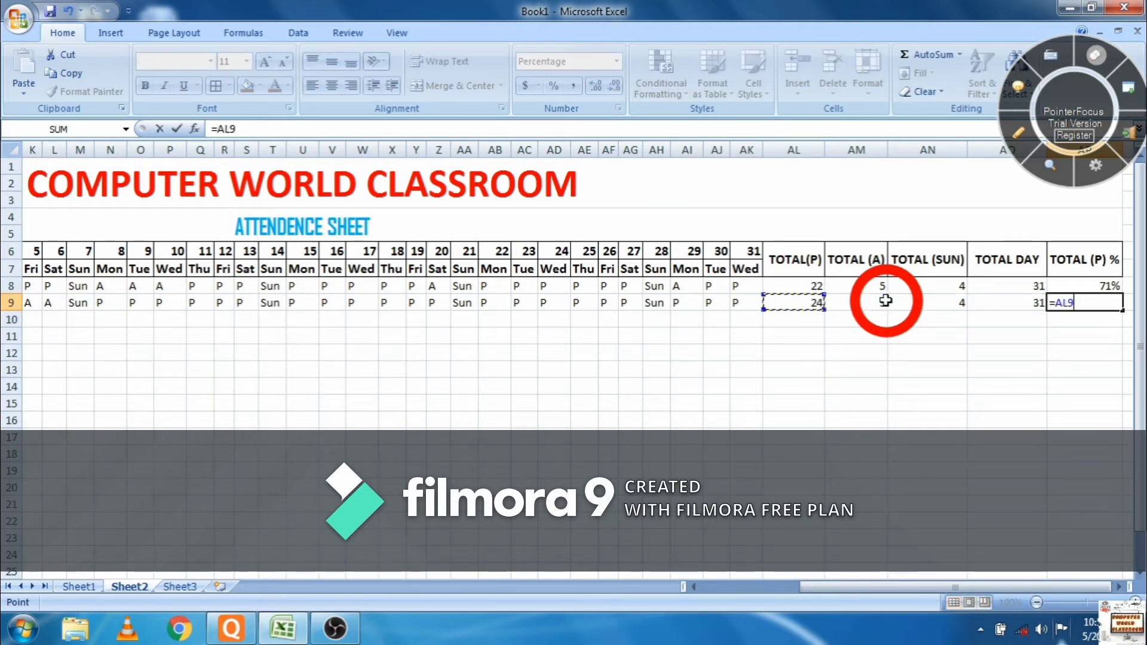
pyautogui.write('/')
pyautogui.press('Left')
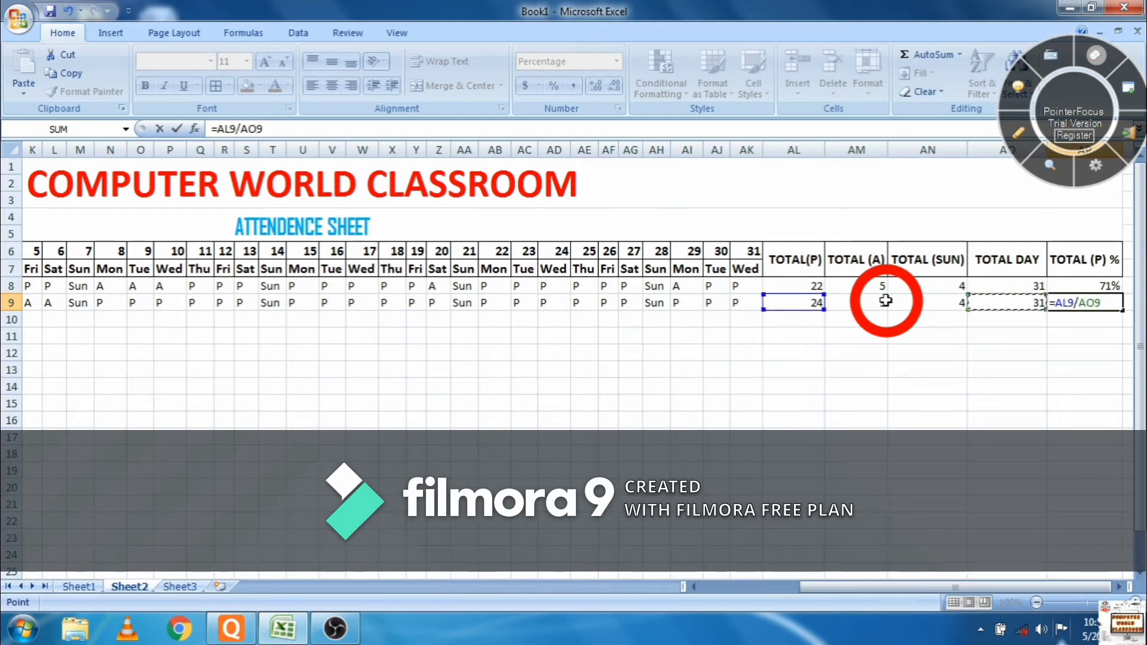
pyautogui.press('Return')
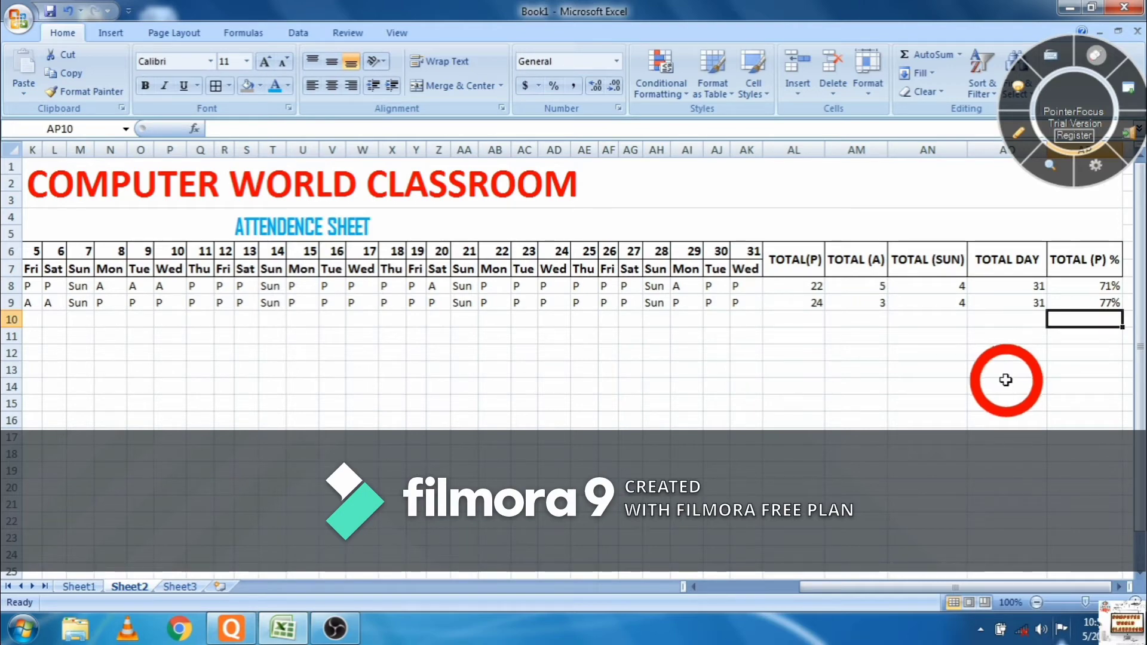
# - Enter the third student's name, father's name and contact number in C10:E10
pyautogui.moveTo(852, 593); pyautogui.dragTo(655, 597)
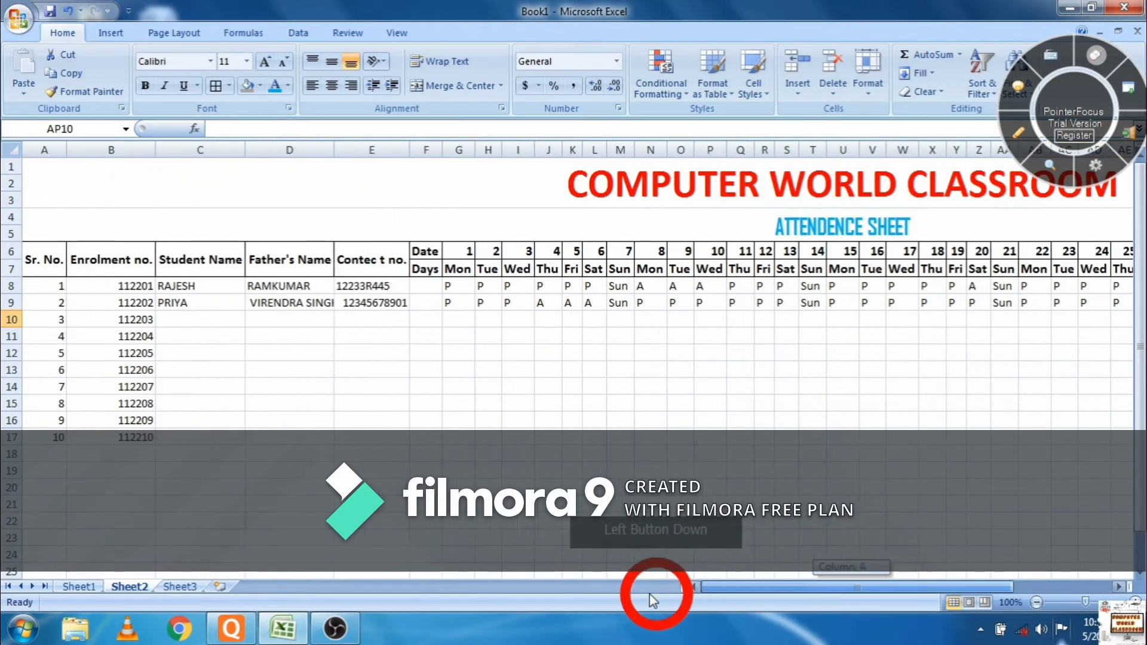
pyautogui.click(209, 326)
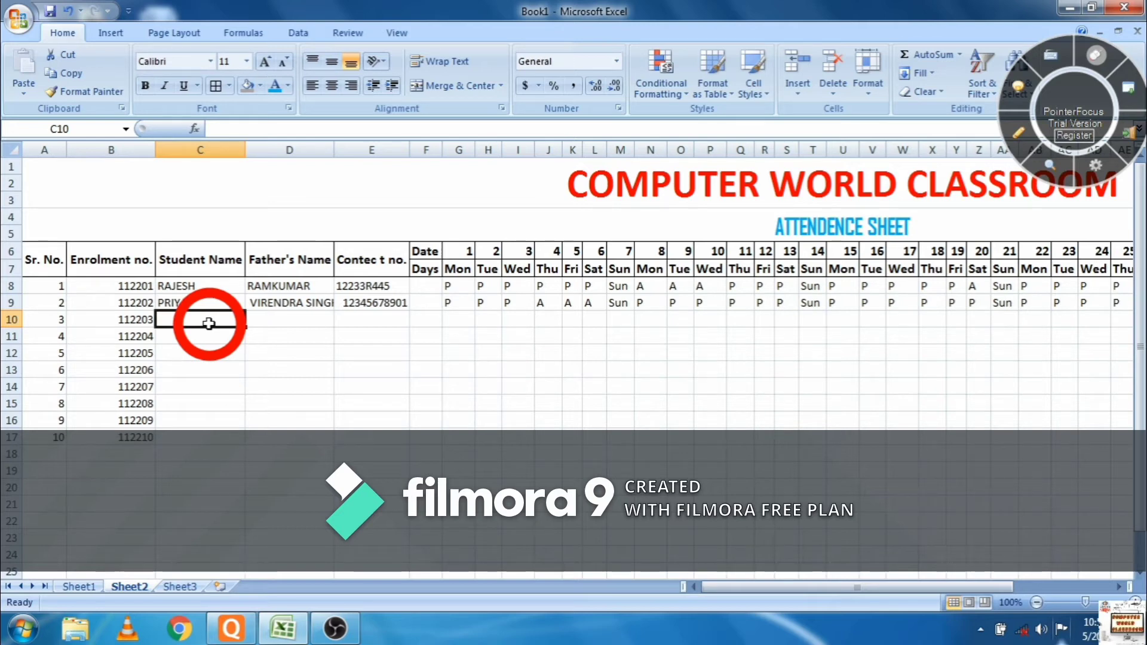
pyautogui.write('VISH')
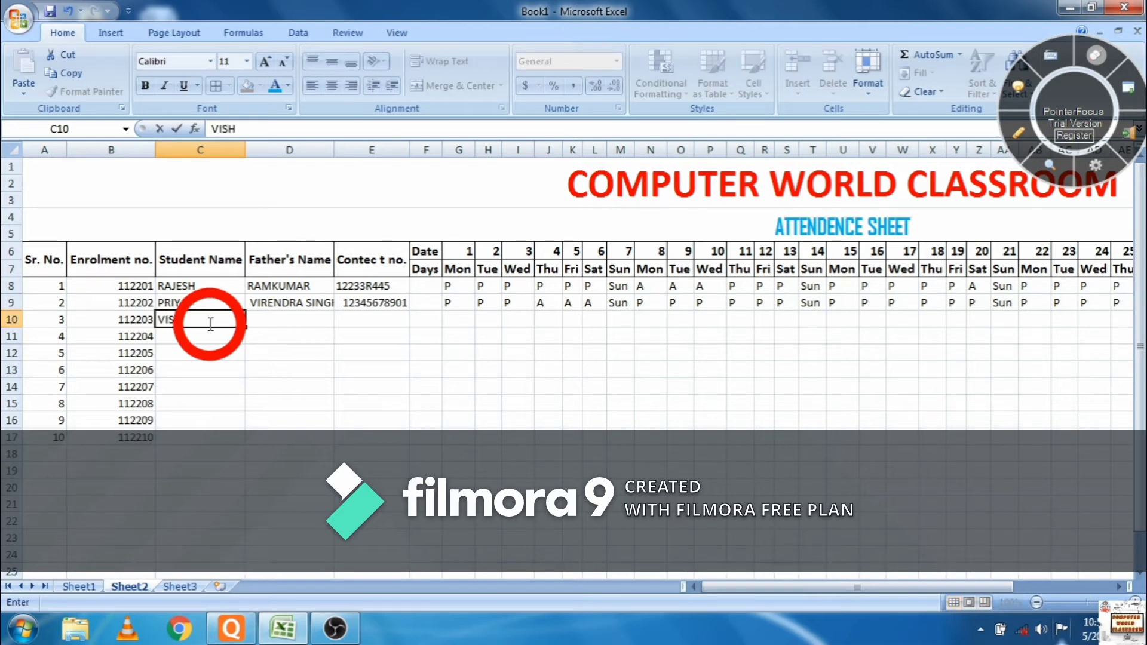
pyautogui.write('NU')
pyautogui.press('Tab')
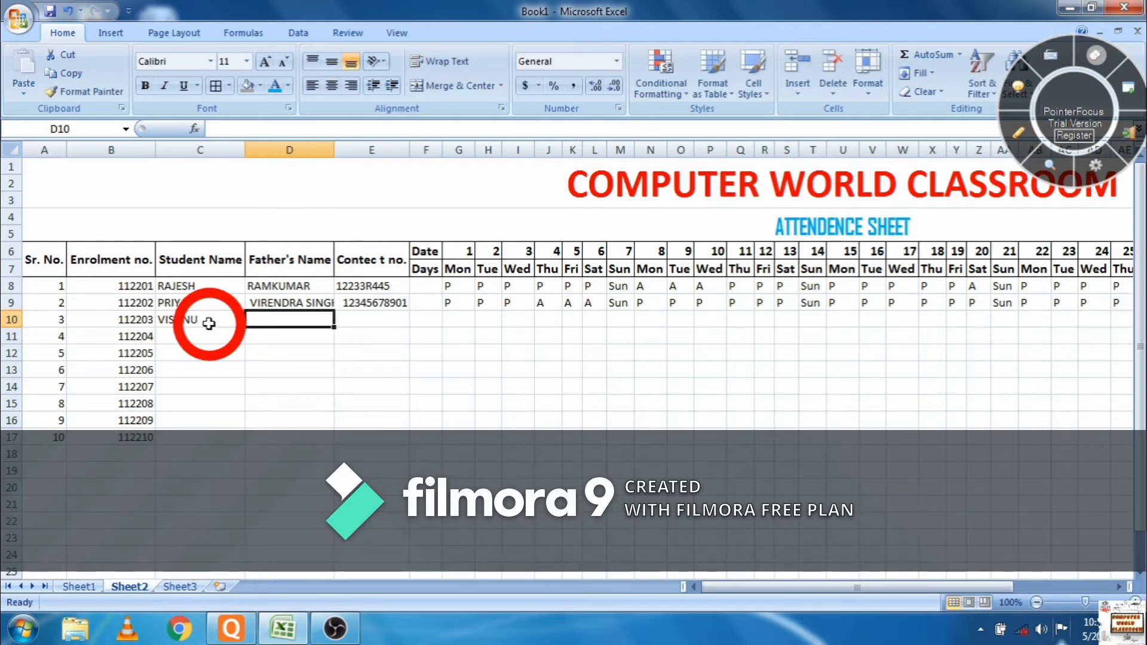
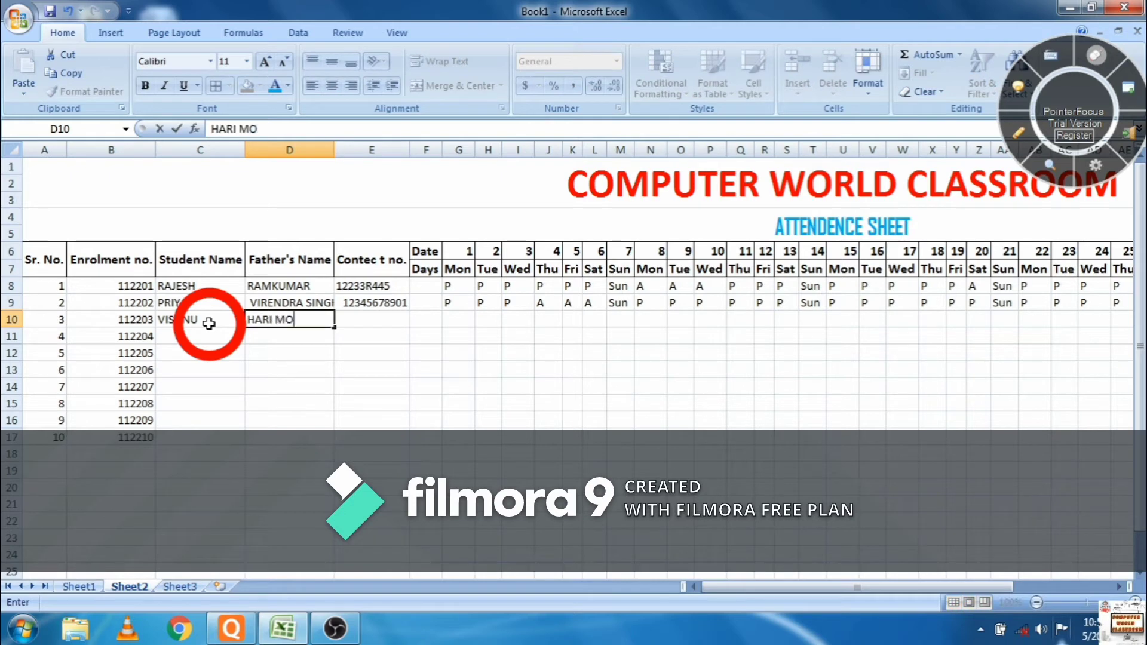
pyautogui.press('Tab')
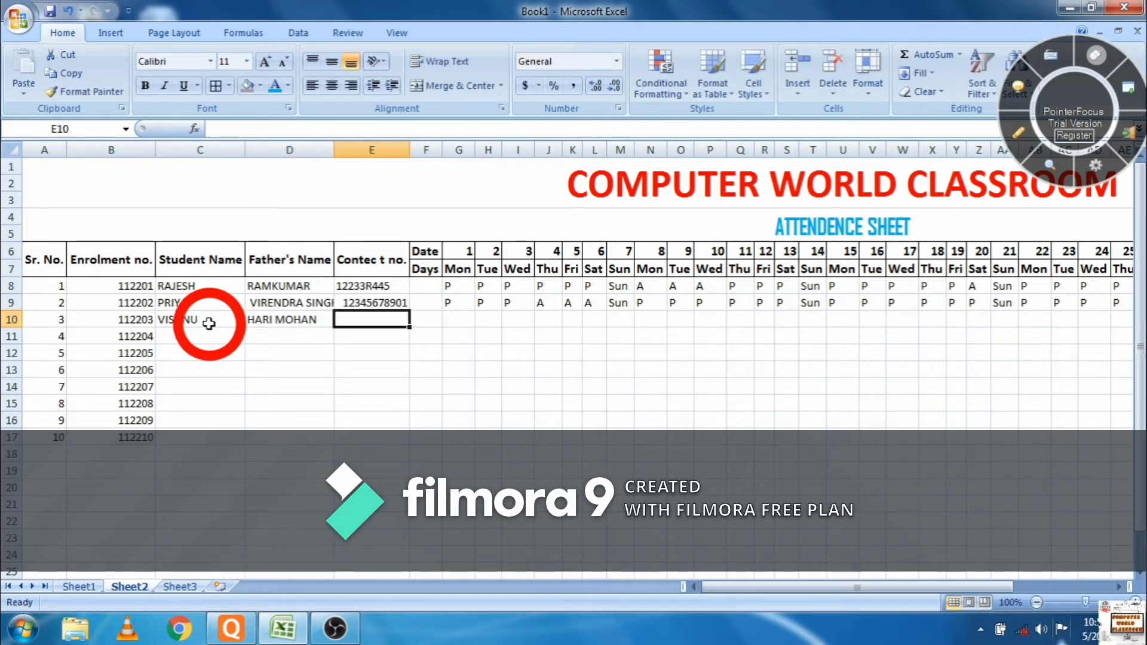
pyautogui.write('12W34567')
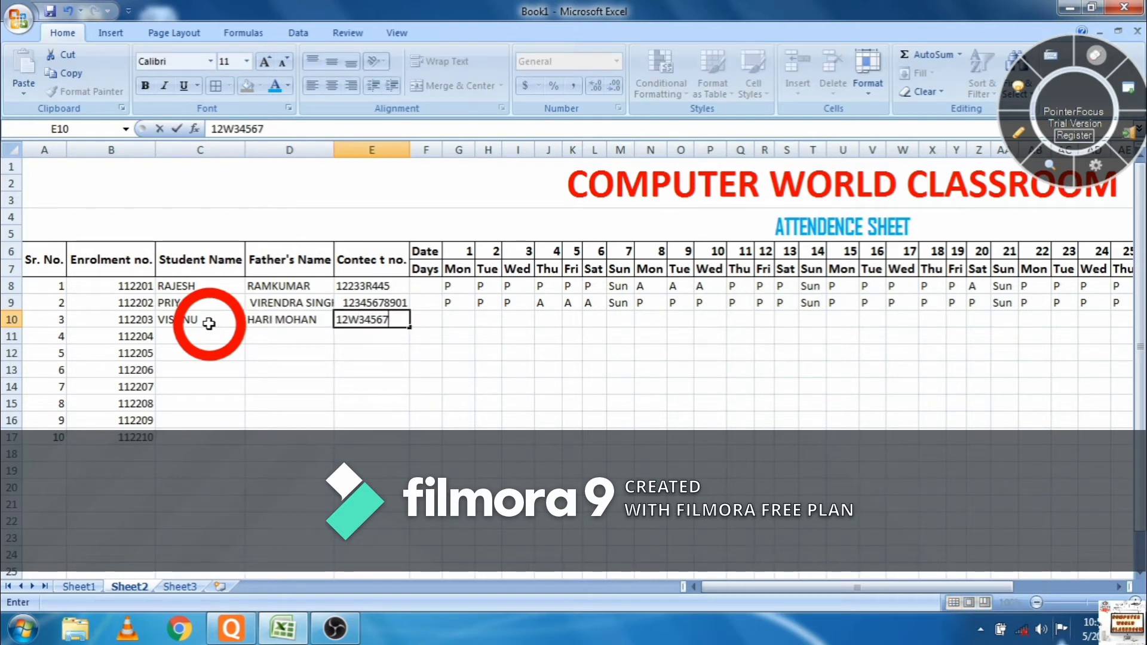
pyautogui.write('8901')
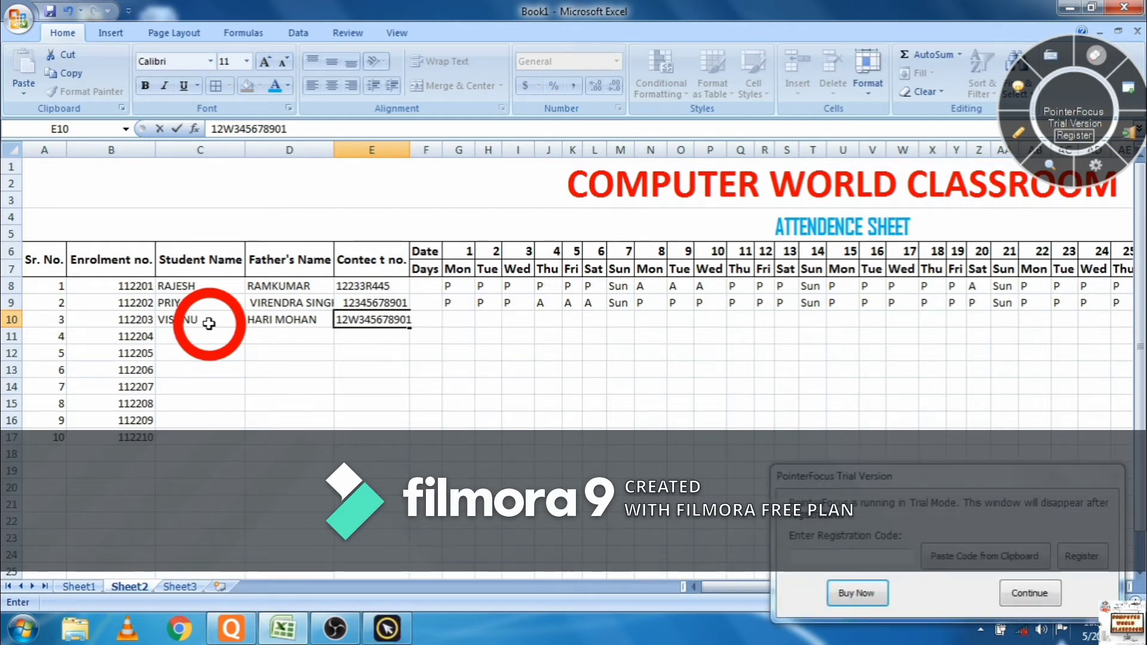
# - Mark the third student's days 1–8 in row 10 as A, with Sun on day 7
pyautogui.click(458, 321)
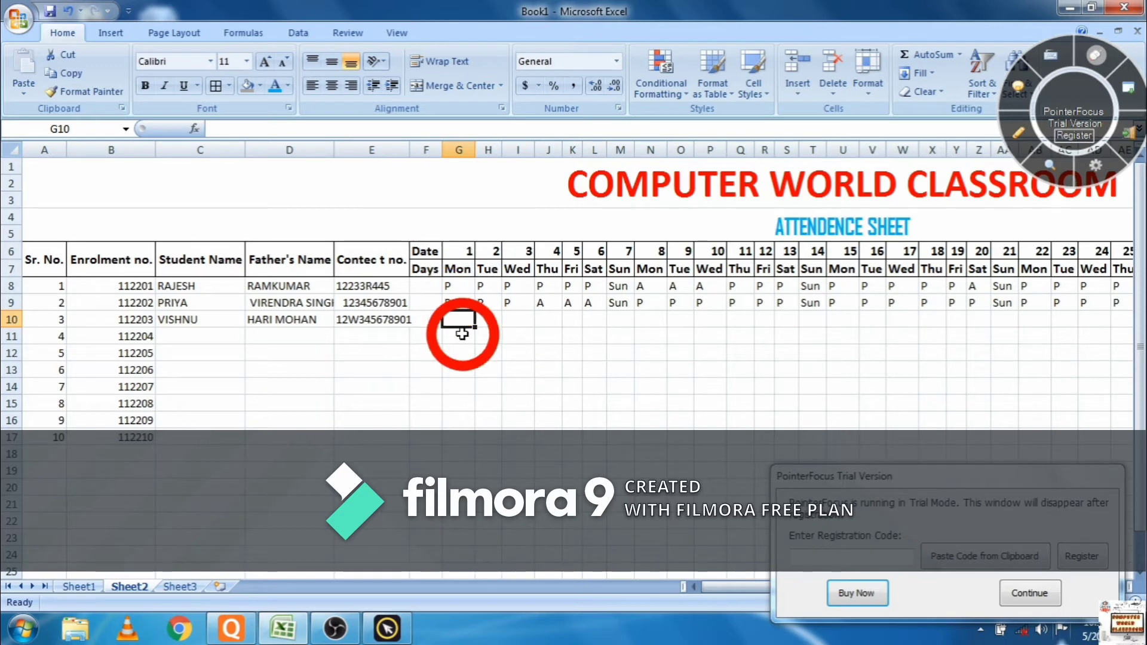
pyautogui.write('A')
pyautogui.press('Tab')
pyautogui.press('Tab')
pyautogui.write('A')
pyautogui.hotkey('shift', 'Tab')
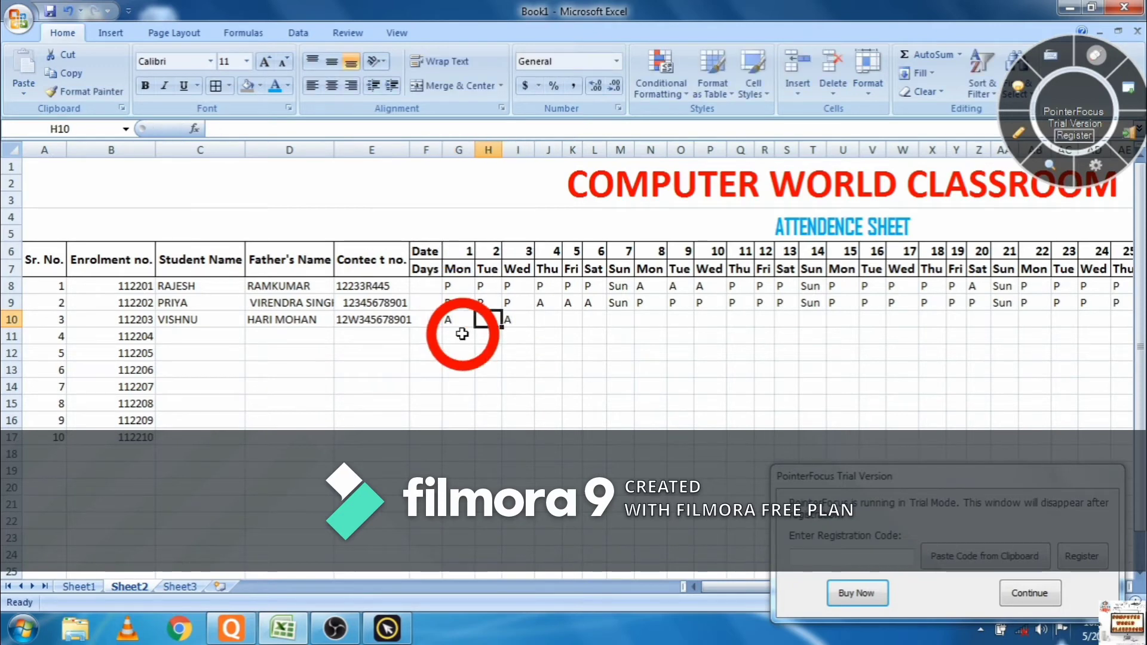
pyautogui.write('A')
pyautogui.press('Tab')
pyautogui.press('Tab')
pyautogui.write('A')
pyautogui.press('Tab')
pyautogui.write('A')
pyautogui.press('Tab')
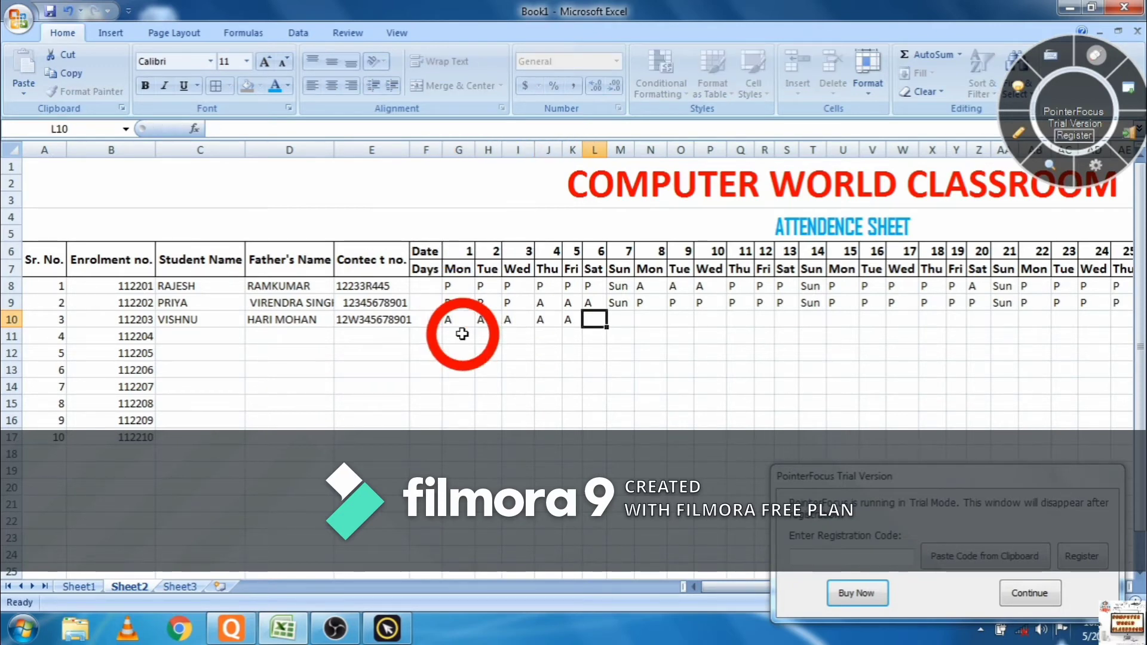
pyautogui.write('A')
pyautogui.press('Tab')
pyautogui.write('Sun')
pyautogui.press('Tab')
pyautogui.write('A')
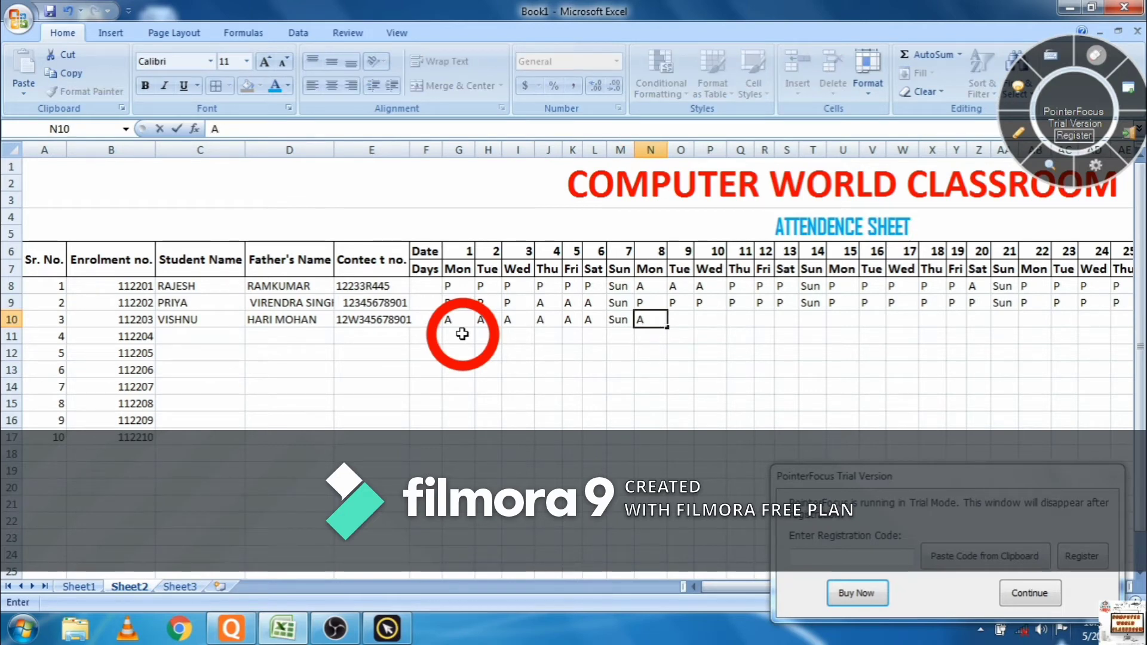
# - Mark days 9–18 as P, with Sun on day 14
pyautogui.press('Right')
pyautogui.press('Right')
pyautogui.write('P')
pyautogui.press('Left')
pyautogui.write('P')
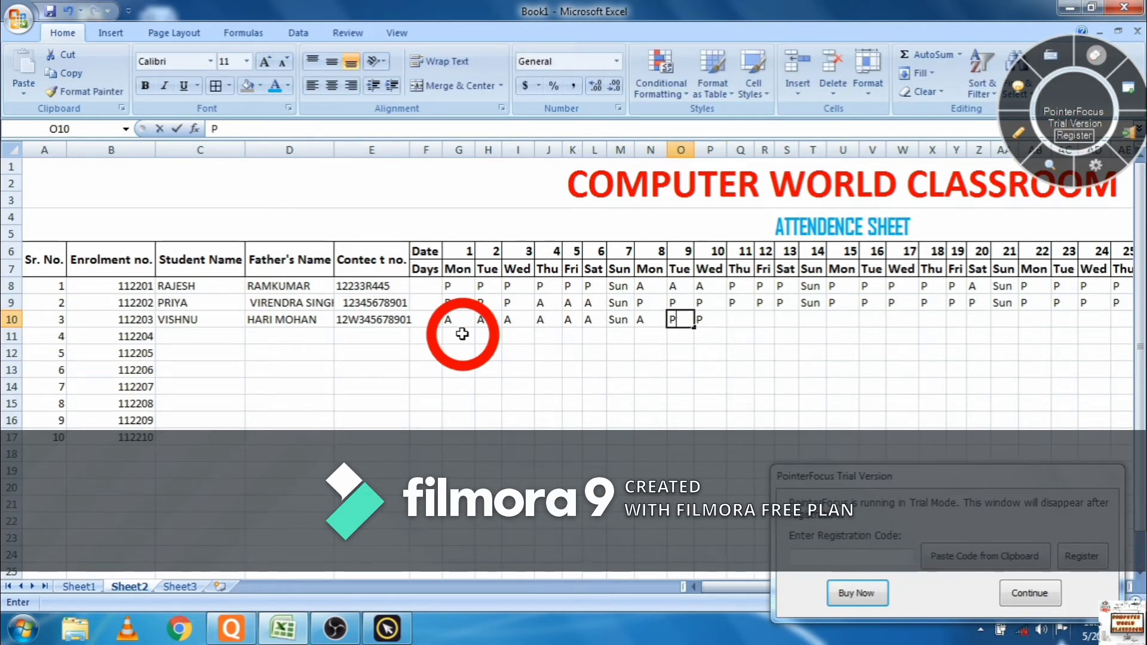
pyautogui.press('Tab')
pyautogui.press('Tab')
pyautogui.write('P')
pyautogui.press('Tab')
pyautogui.write('P')
pyautogui.press('Tab')
pyautogui.write('P')
pyautogui.press('Tab')
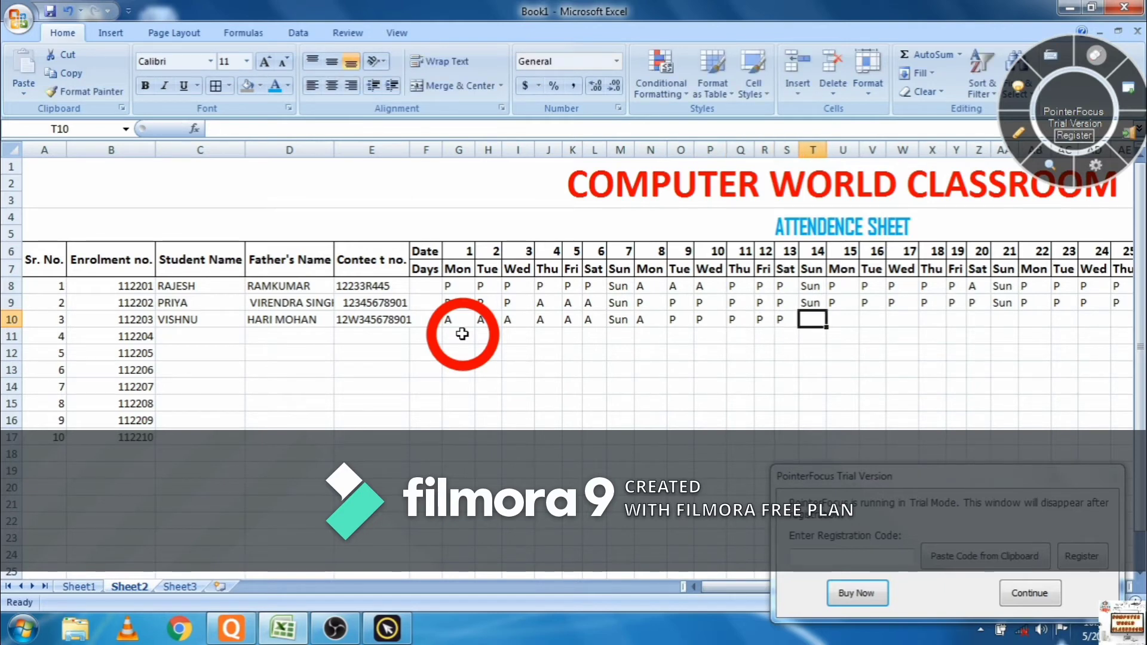
pyautogui.write('Sun')
pyautogui.press('Tab')
pyautogui.write('P')
pyautogui.press('Tab')
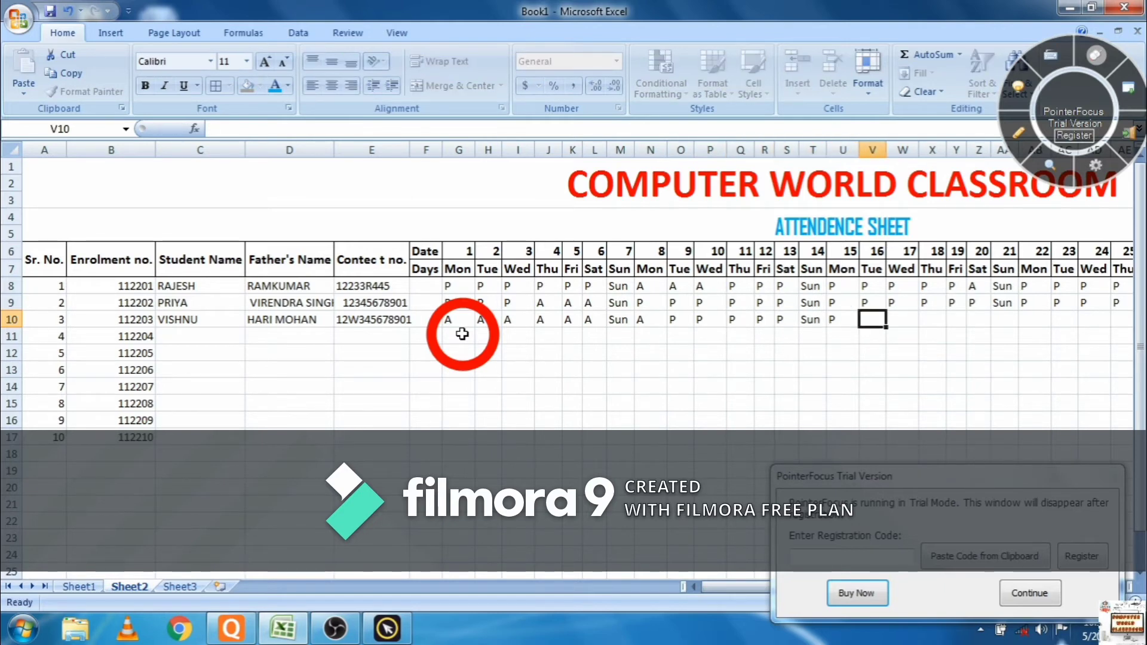
pyautogui.write('P')
pyautogui.press('Tab')
pyautogui.write('P')
pyautogui.press('Tab')
pyautogui.write('P')
pyautogui.press('Tab')
pyautogui.press('Tab')
pyautogui.write('P')
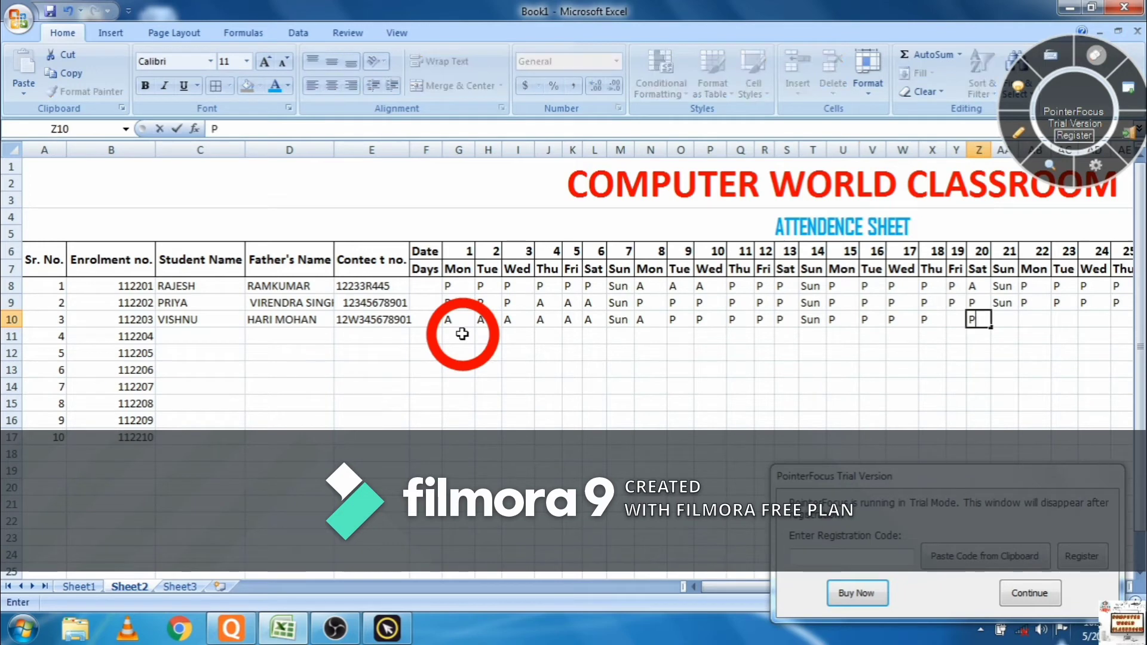
# - Mark days 19–31: A on days 19 and 23, Sun on 21 and 28, mostly P, A on 29–31
pyautogui.press('Left')
pyautogui.write('S')
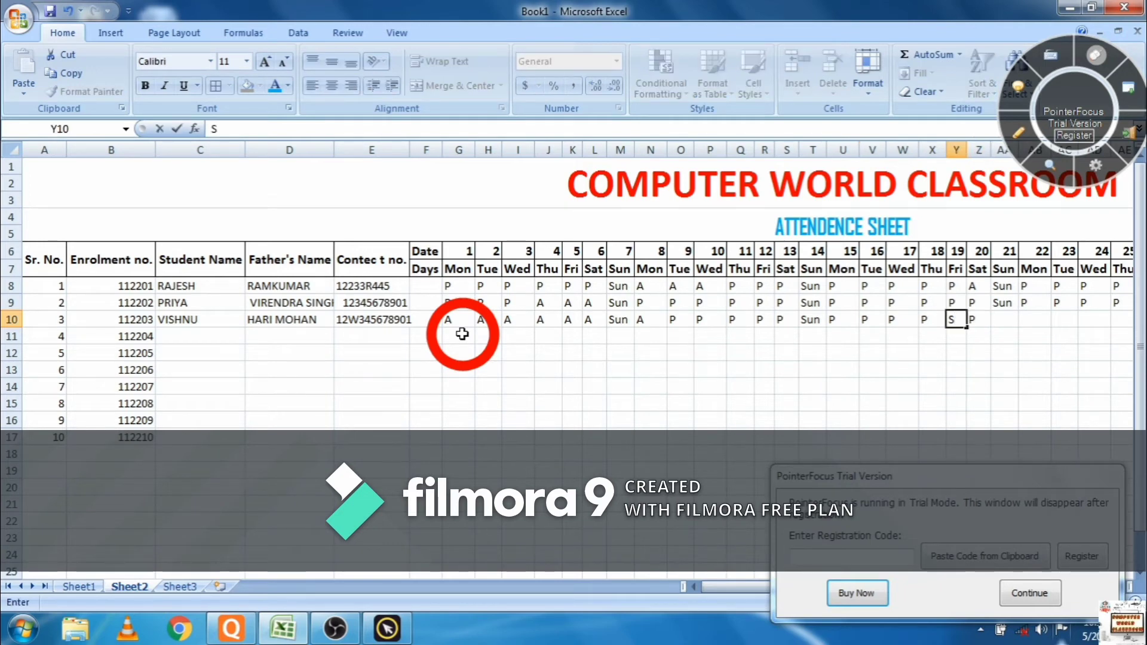
pyautogui.write('A')
pyautogui.press('Tab')
pyautogui.press('Tab')
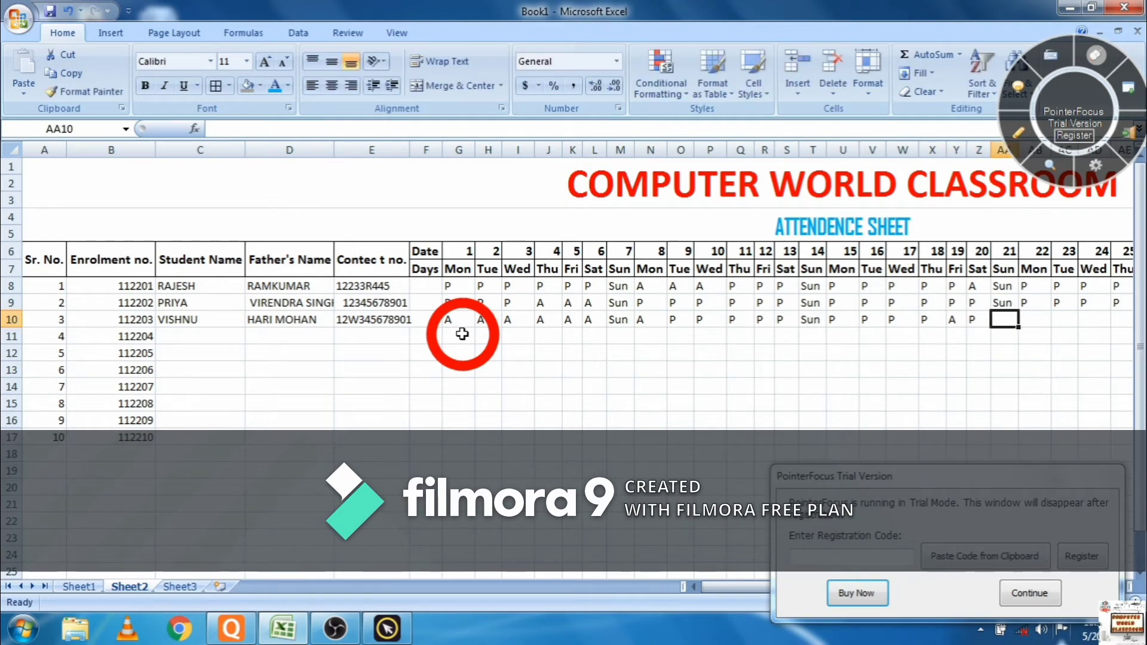
pyautogui.write('Sun')
pyautogui.press('Tab')
pyautogui.write('P')
pyautogui.press('Tab')
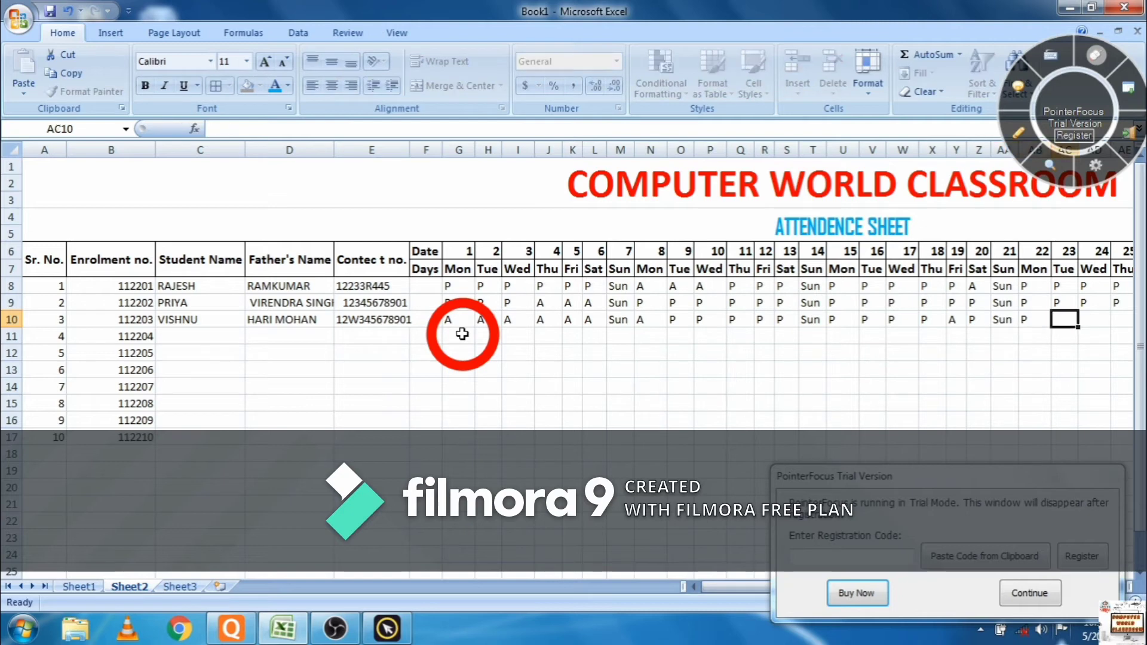
pyautogui.press('Tab')
pyautogui.write('P')
pyautogui.hotkey('shift', 'Tab')
pyautogui.write('A')
pyautogui.press('Tab')
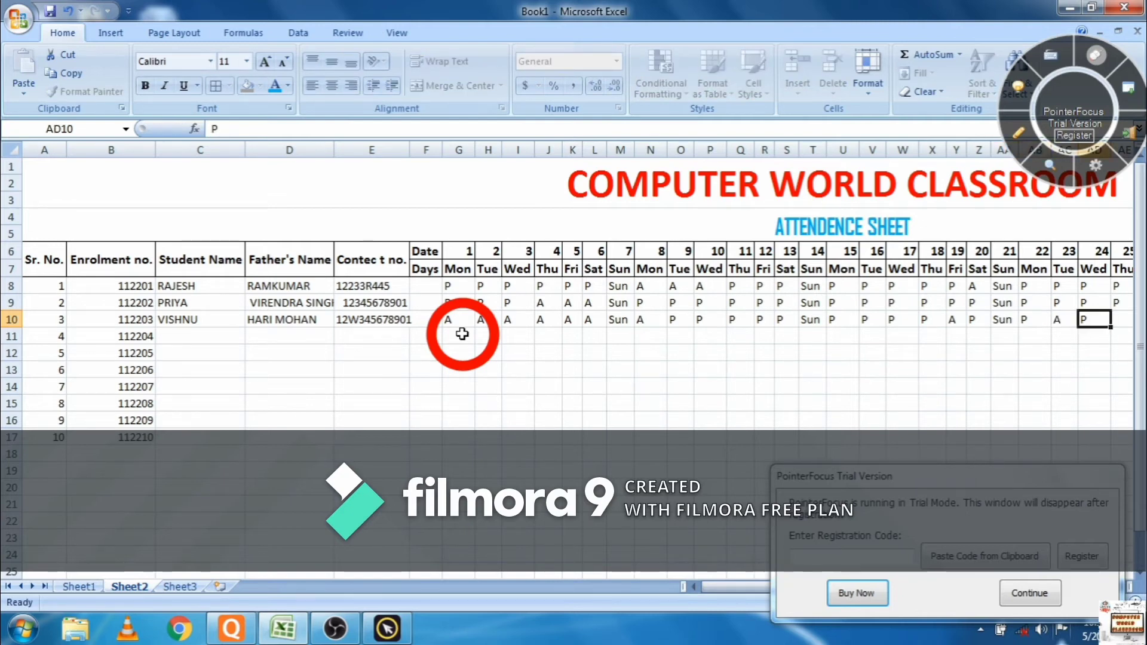
pyautogui.press('Tab')
pyautogui.write('P')
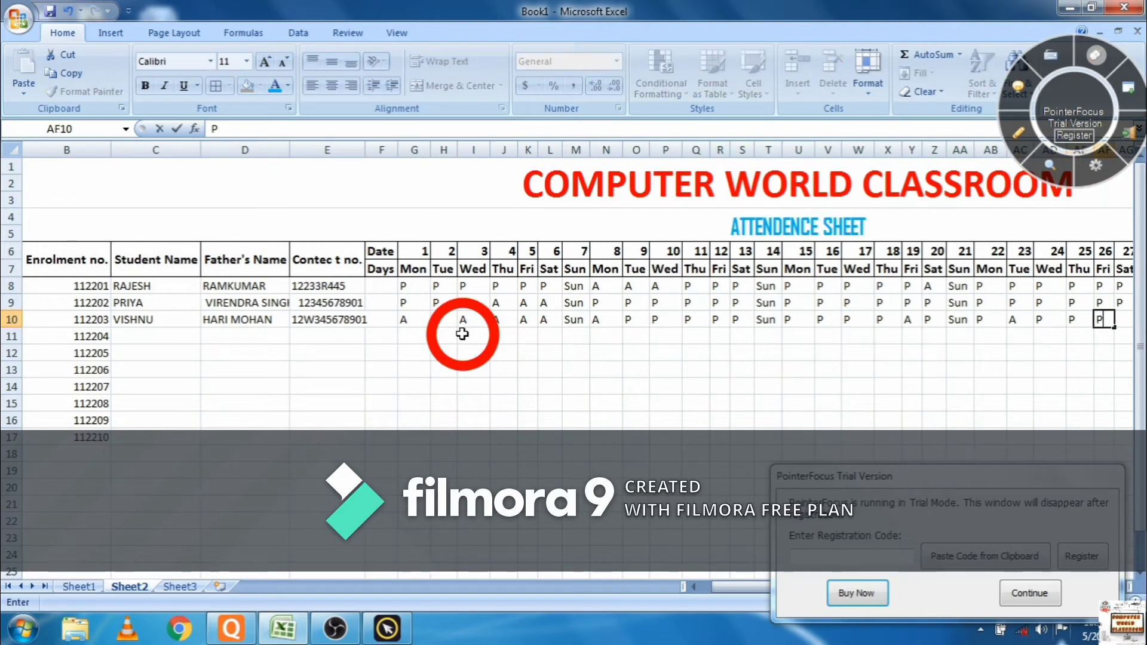
pyautogui.press('Tab')
pyautogui.write('P')
pyautogui.press('Tab')
pyautogui.write('P')
pyautogui.press('Tab')
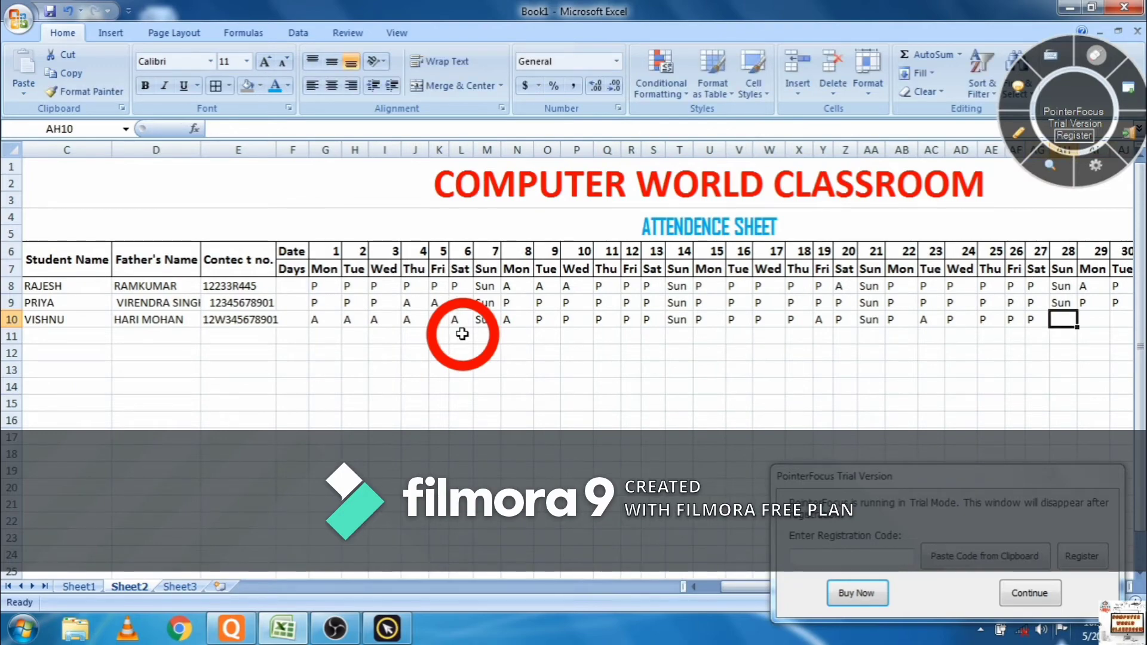
pyautogui.write('Sun')
pyautogui.press('Tab')
pyautogui.write('A')
pyautogui.press('Tab')
pyautogui.write('A')
pyautogui.press('Tab')
pyautogui.write('A')
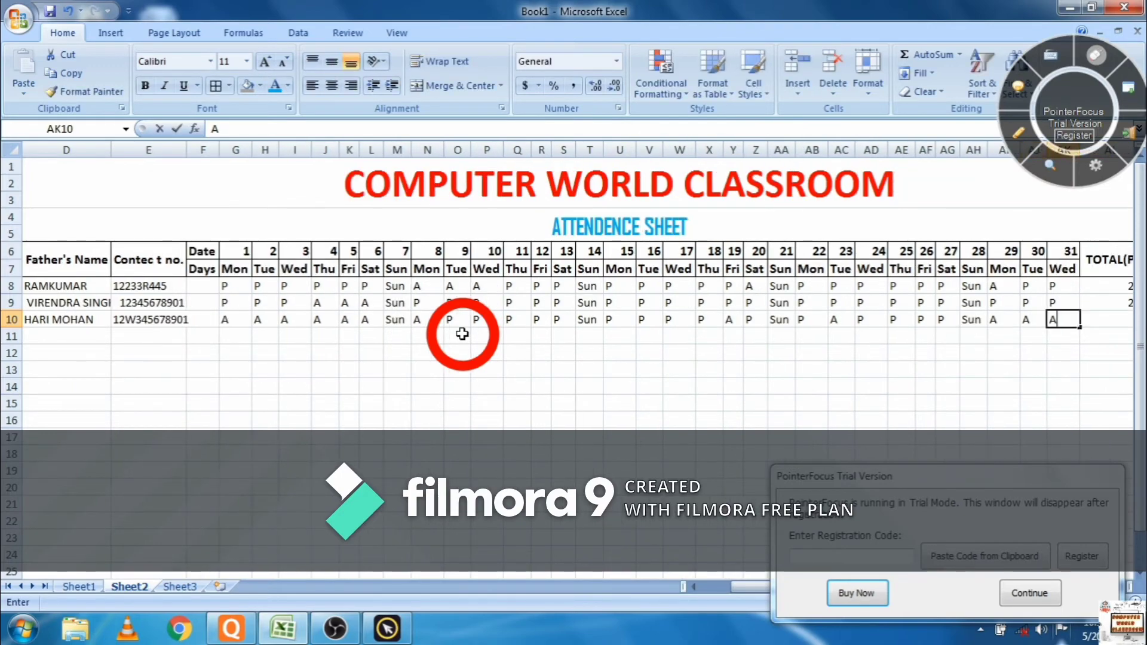
pyautogui.press('Tab')
# - Count the third student's present days in AL10 with =COUNTIF(G10:AK10,"P"), giving 15
pyautogui.write('=')
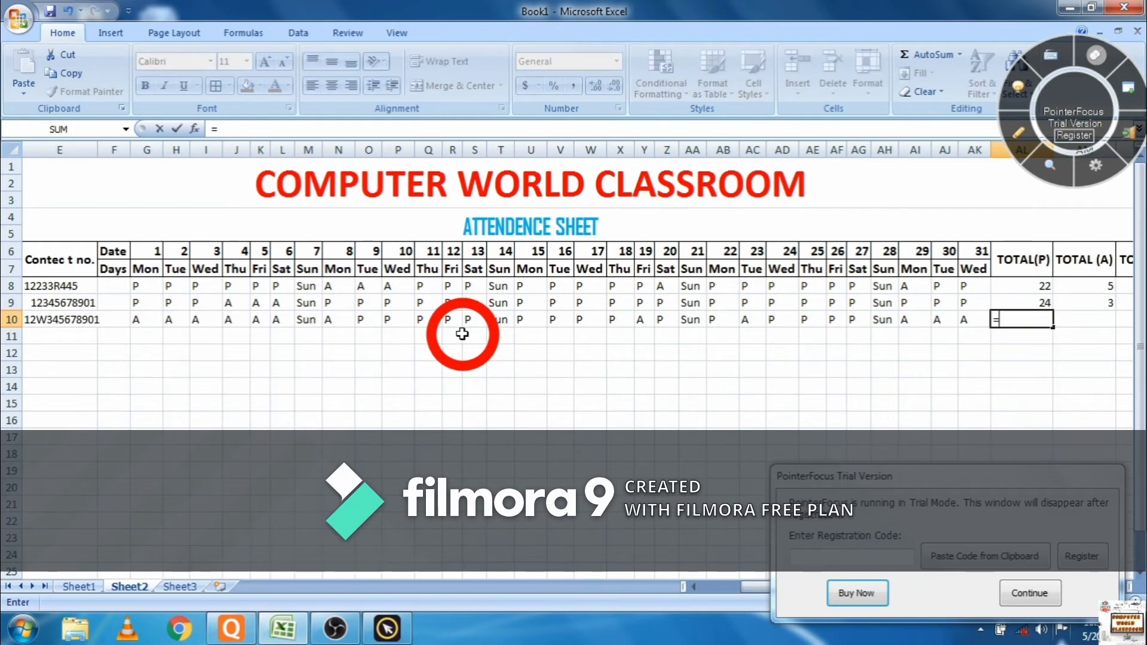
pyautogui.write('COUNT')
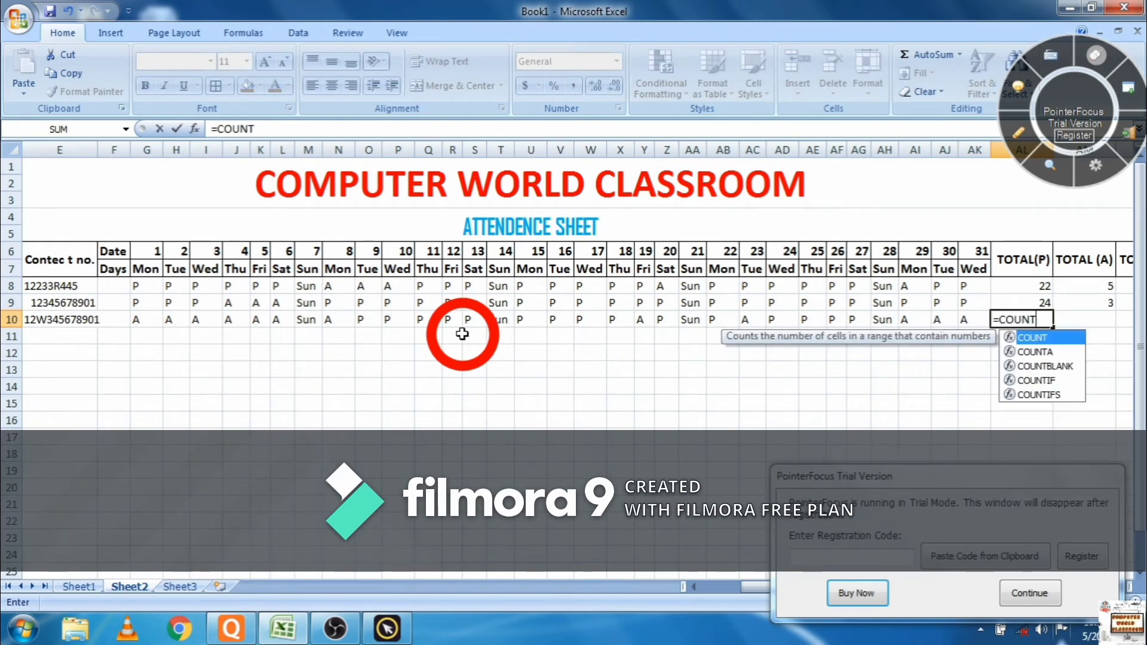
pyautogui.write('IF(')
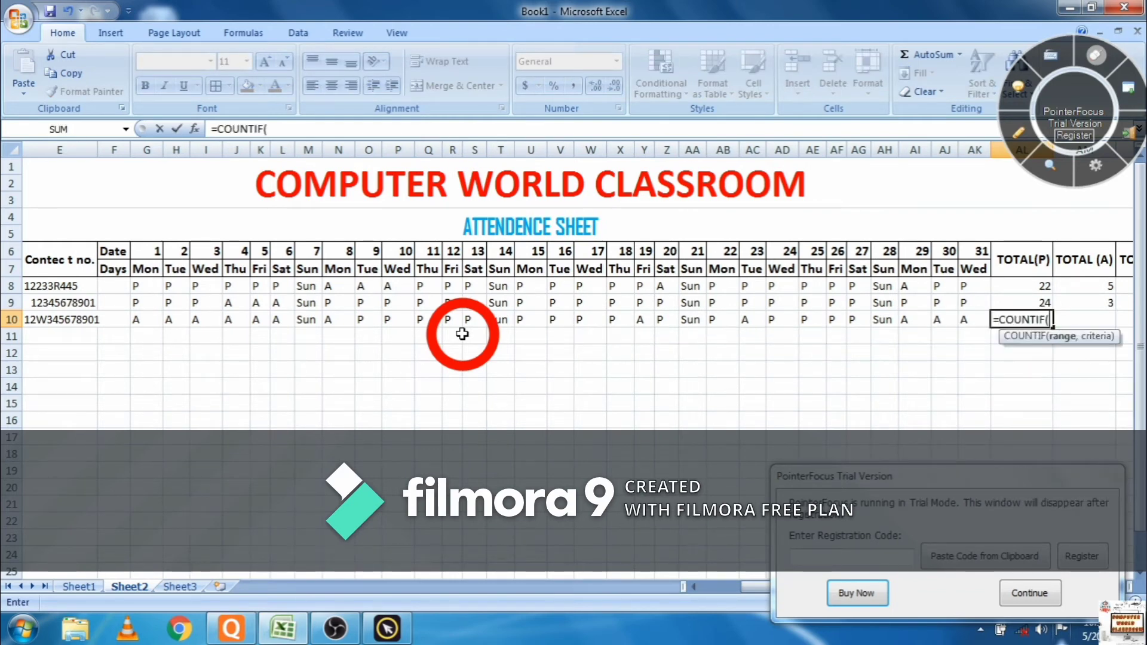
pyautogui.moveTo(132, 325); pyautogui.dragTo(967, 321)
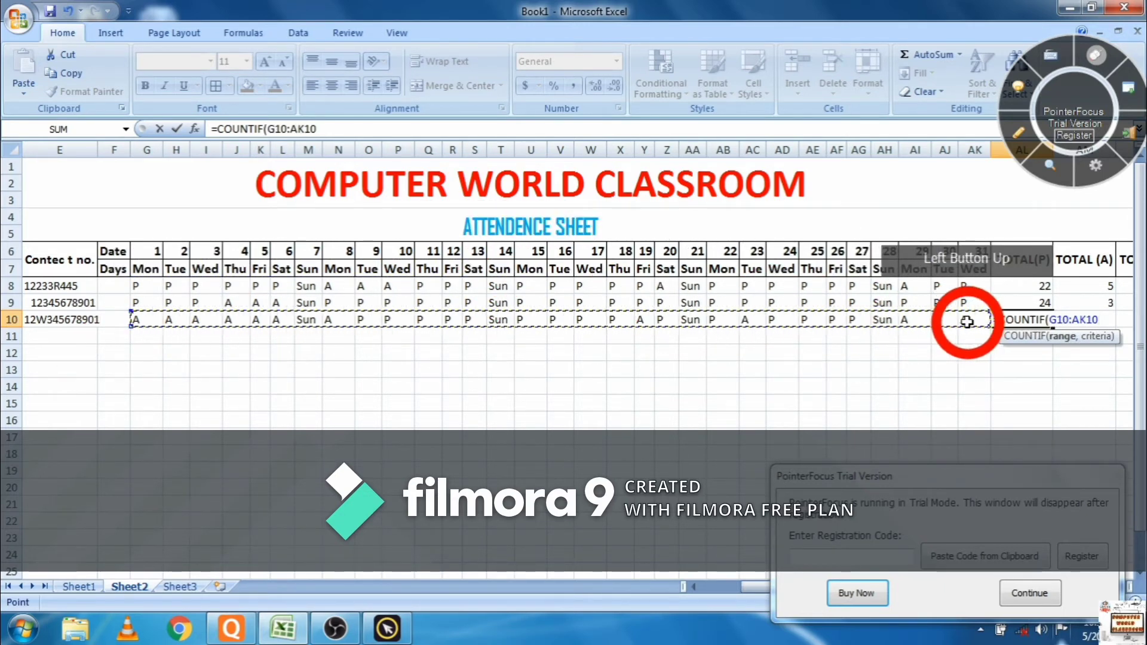
pyautogui.write(',')
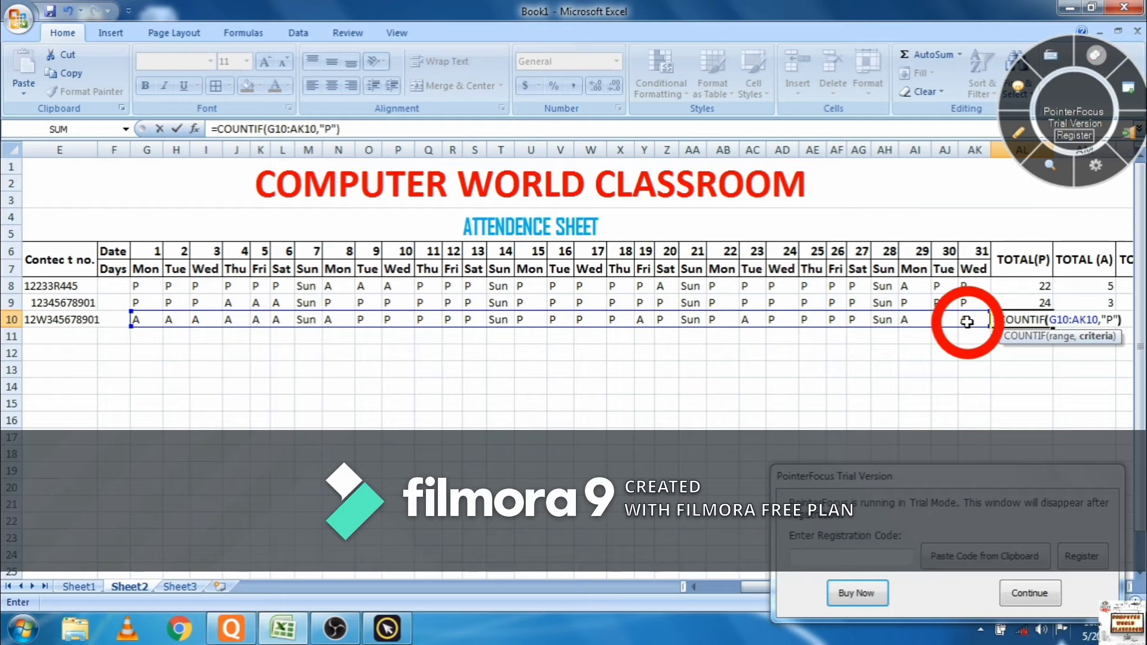
pyautogui.write('"P")')
pyautogui.press('Return')
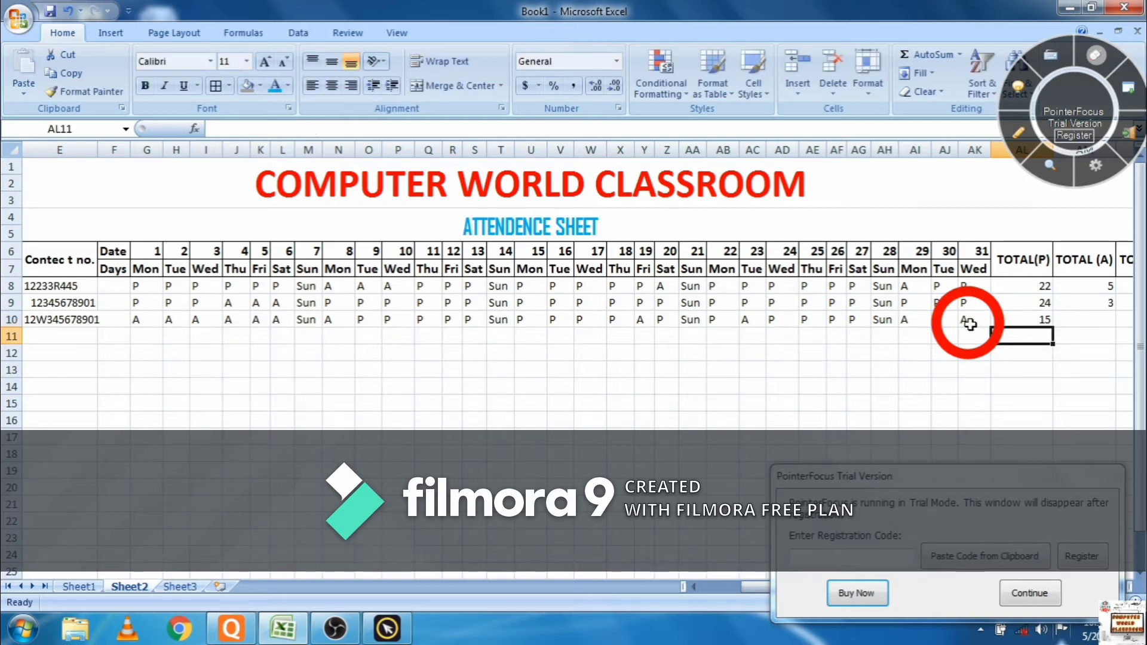
# - Count the absent days in AM10 with =COUNTIF(G10:AK10,"A"), giving 12
pyautogui.click(1093, 313)
pyautogui.write('+')
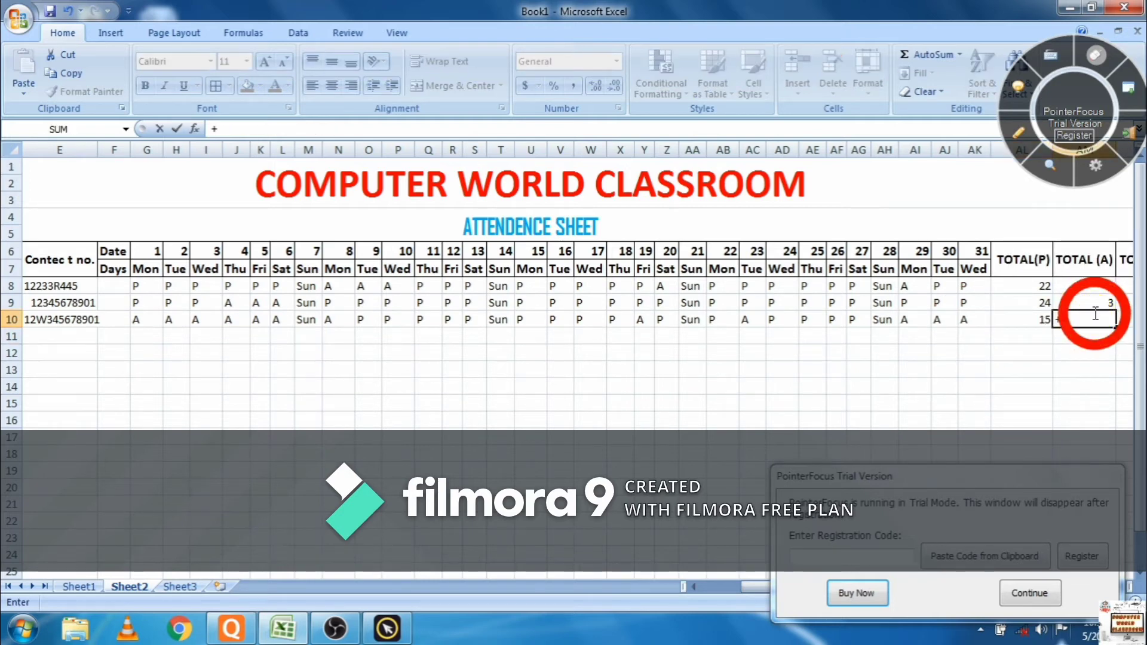
pyautogui.write('CO')
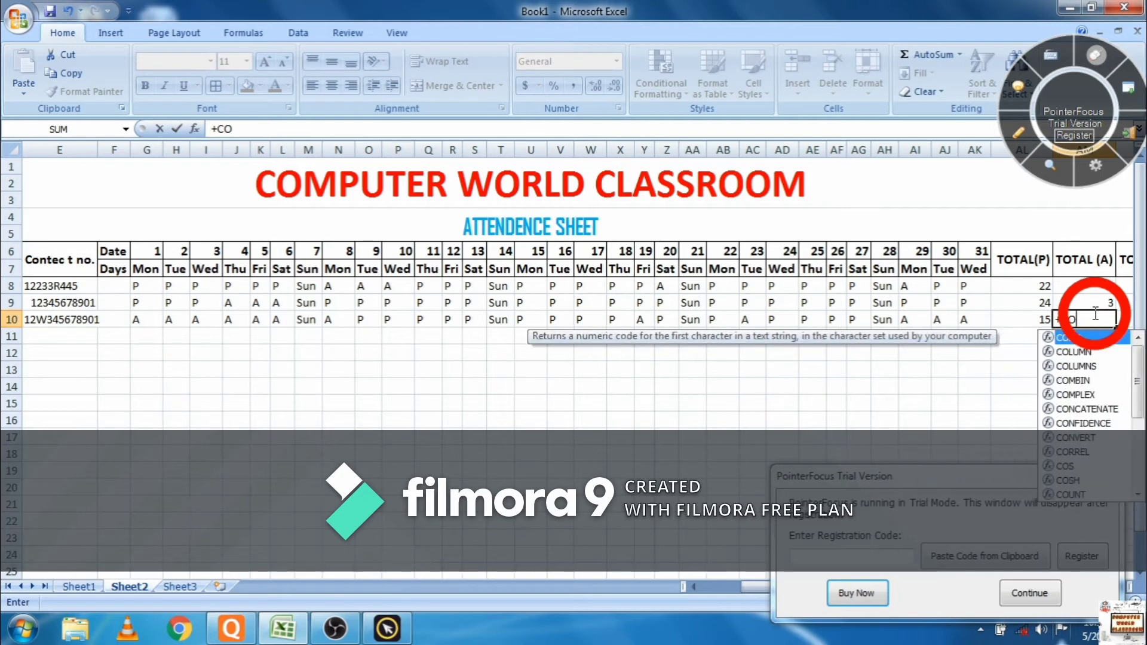
pyautogui.press('BackSpace')
pyautogui.press('BackSpace')
pyautogui.press('BackSpace')
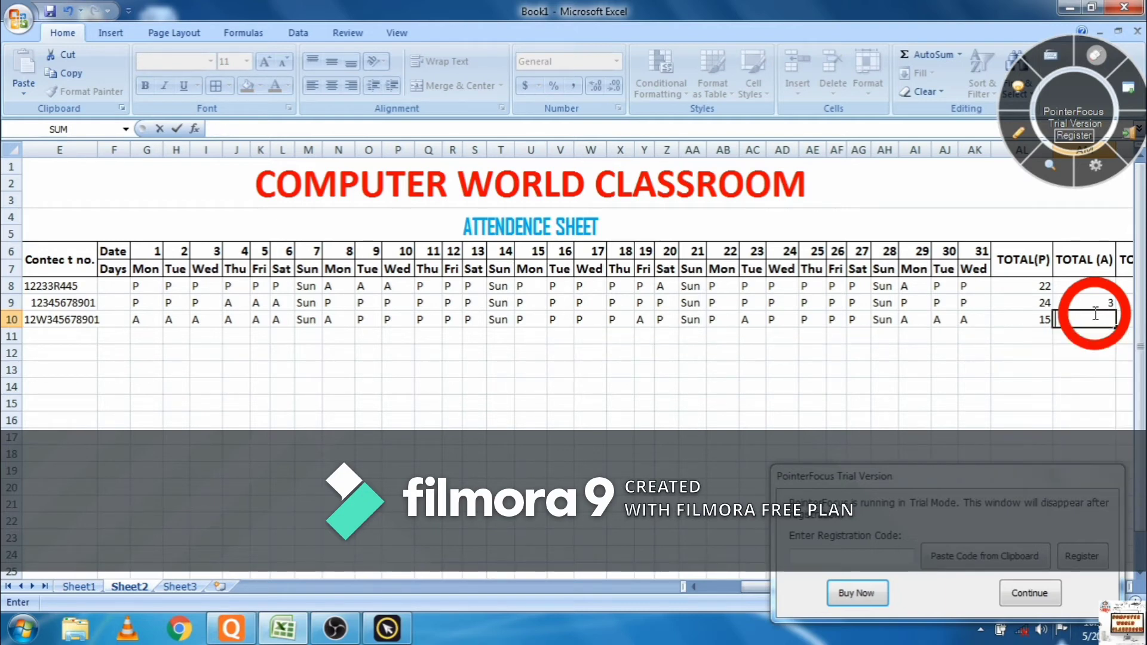
pyautogui.write('=C')
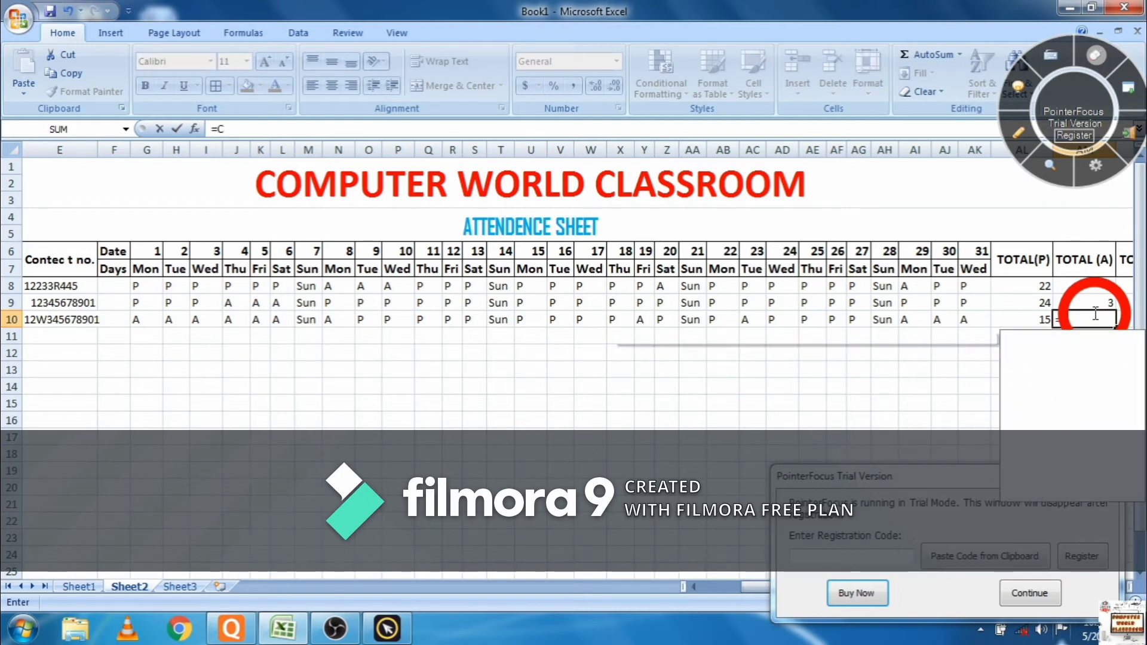
pyautogui.write('OUNTIF')
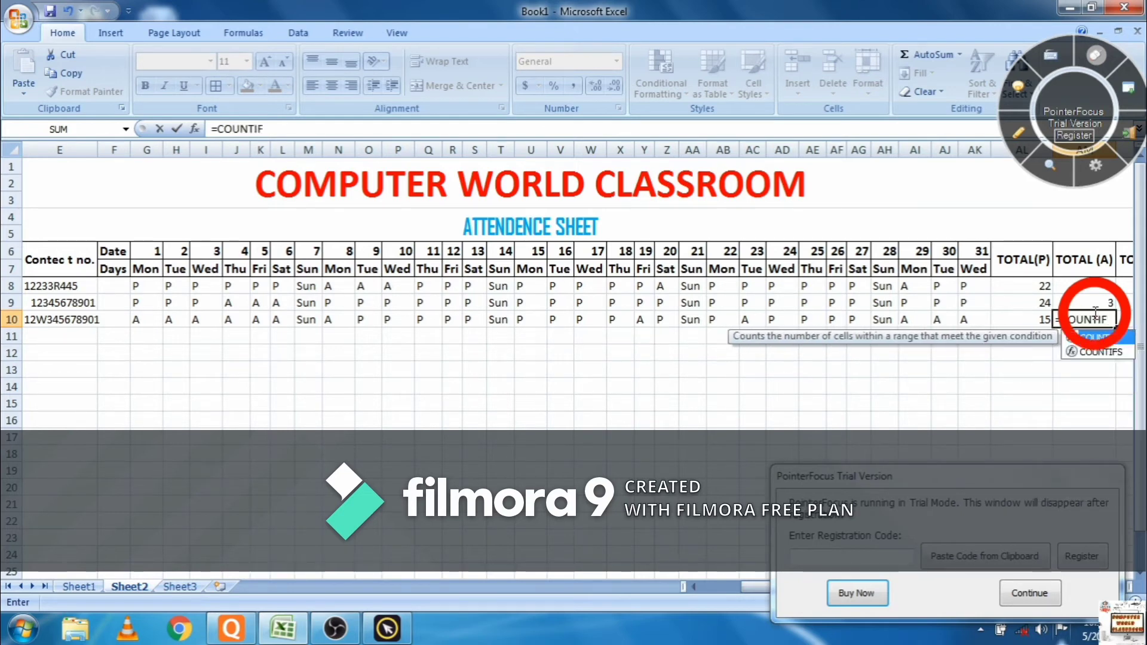
pyautogui.write('(')
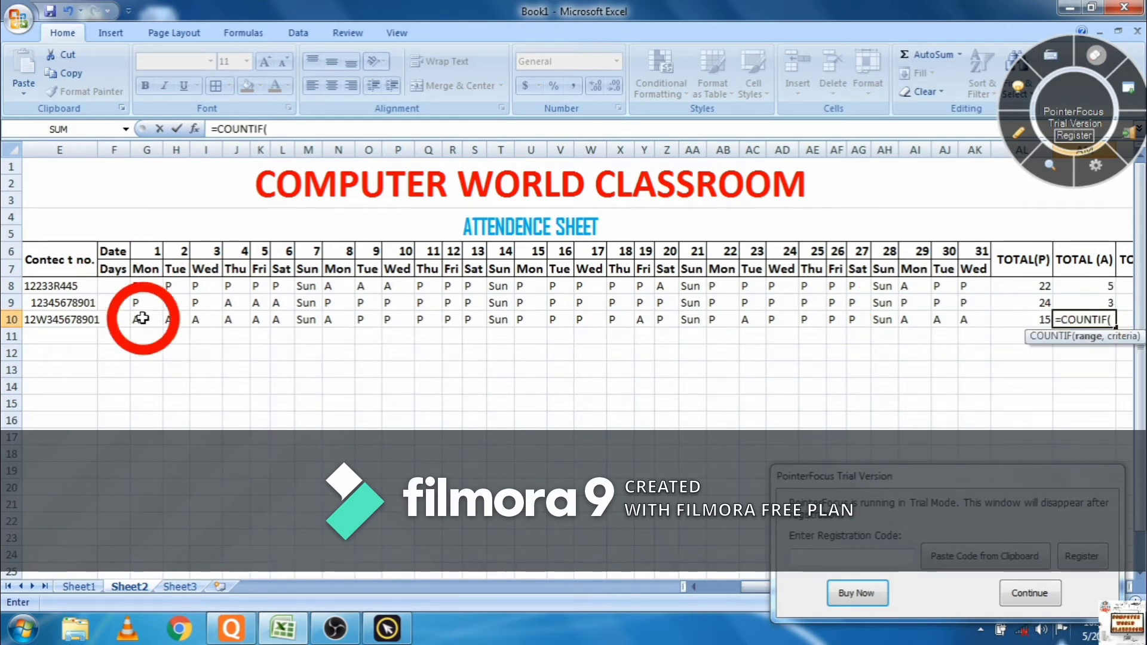
pyautogui.moveTo(141, 319); pyautogui.dragTo(963, 325)
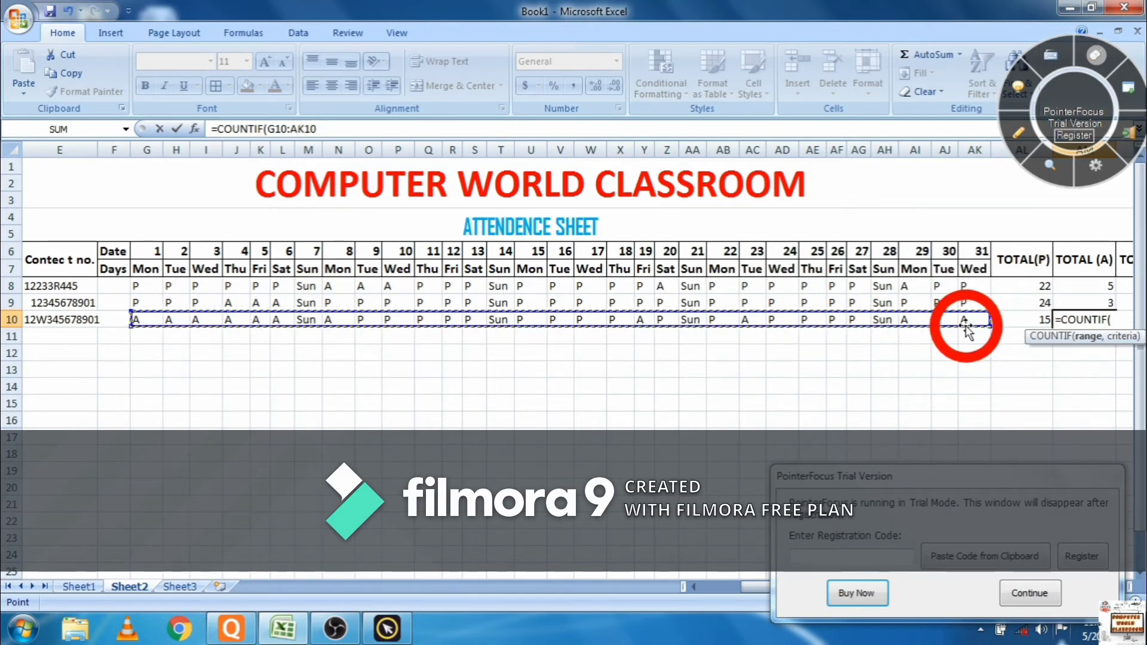
pyautogui.write(',')
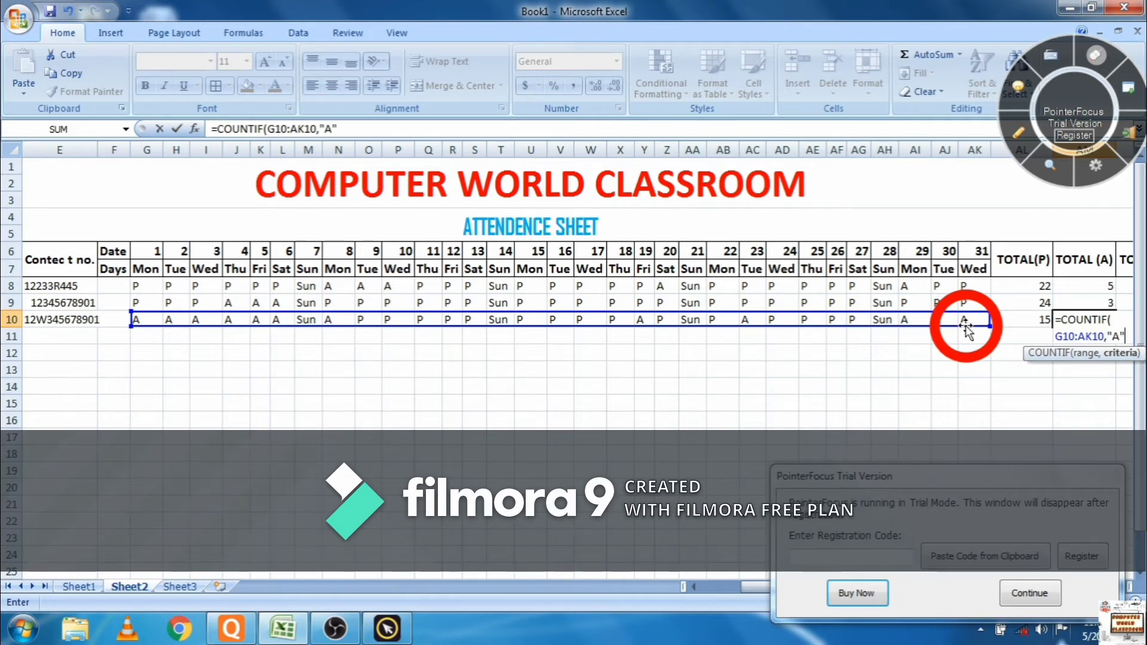
pyautogui.write('"A"')
pyautogui.press('Return')
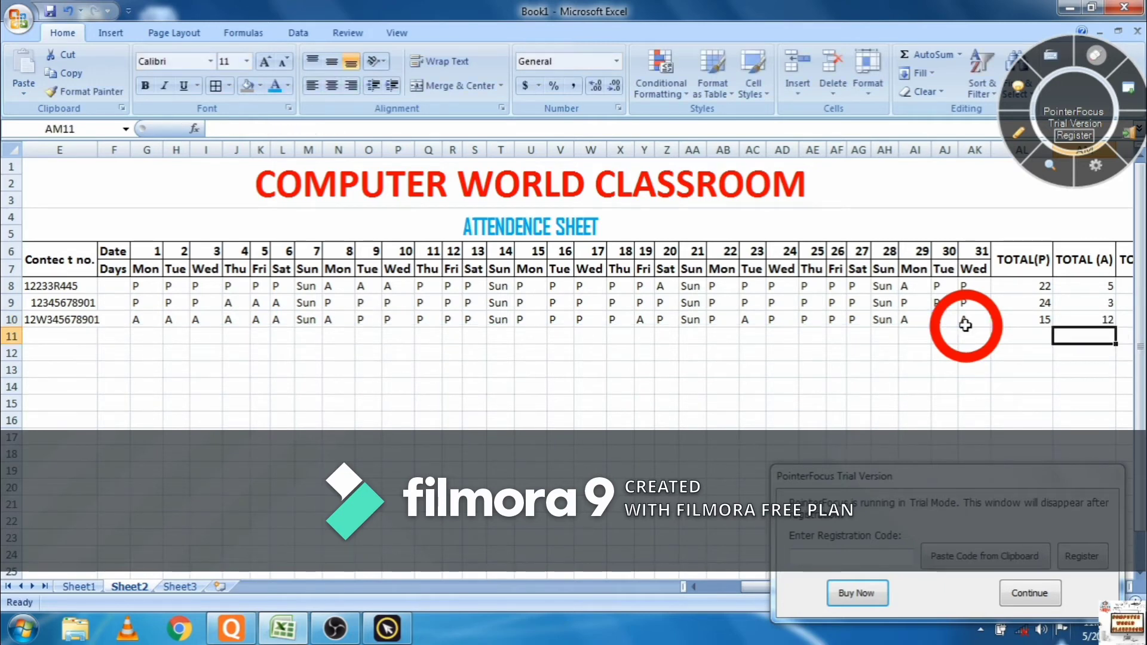
# - Count the third student's Sundays in AN10 with =COUNTIF(G10:AK10,"SUN"), giving 4
pyautogui.click(1132, 322)
pyautogui.write('=')
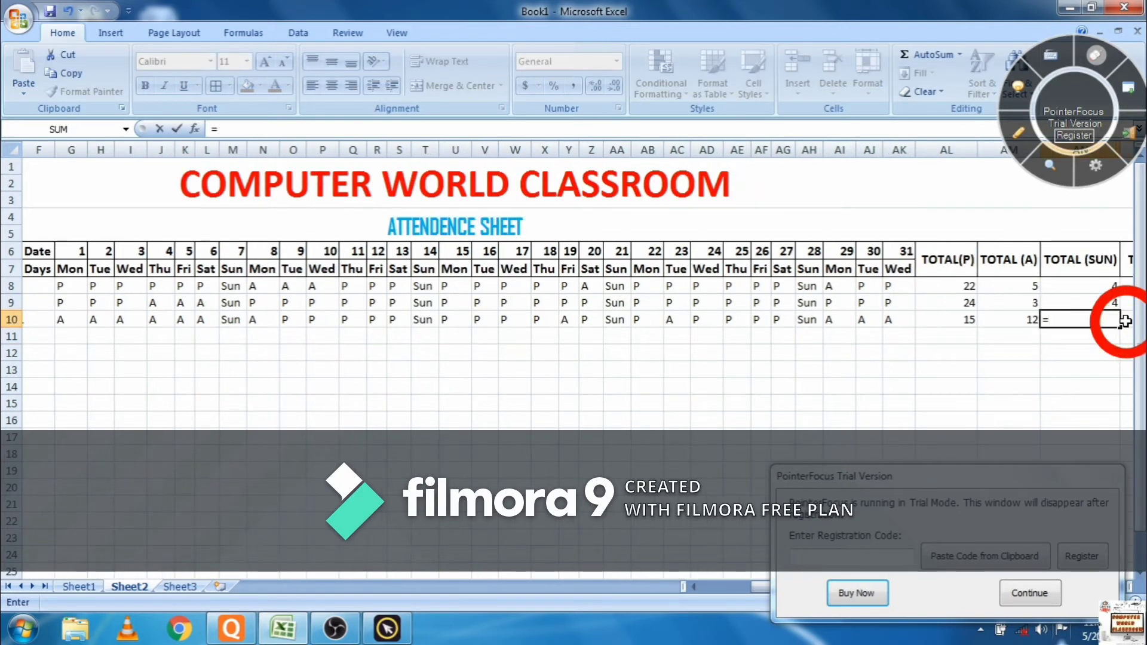
pyautogui.write('COUNTI')
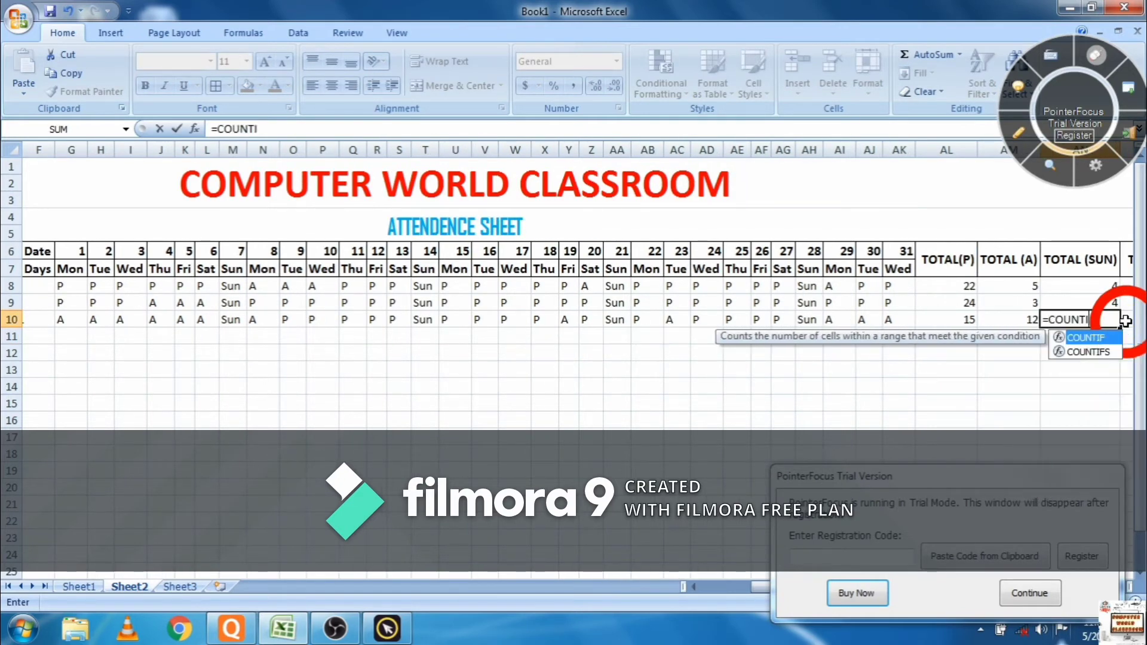
pyautogui.write('F(')
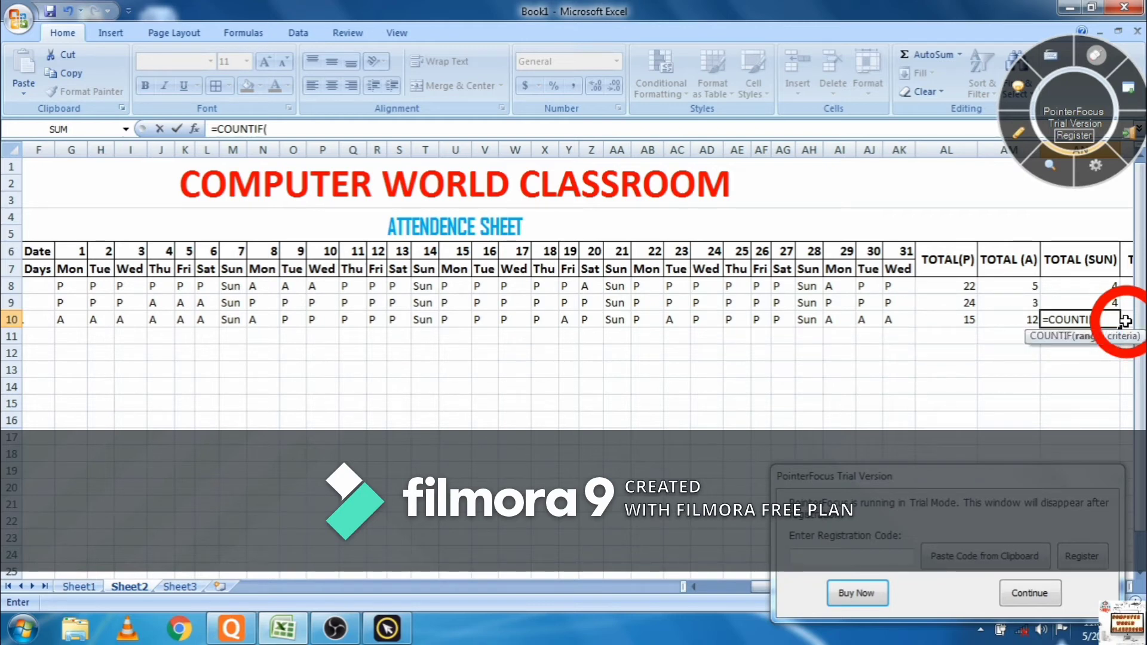
pyautogui.press('Left')
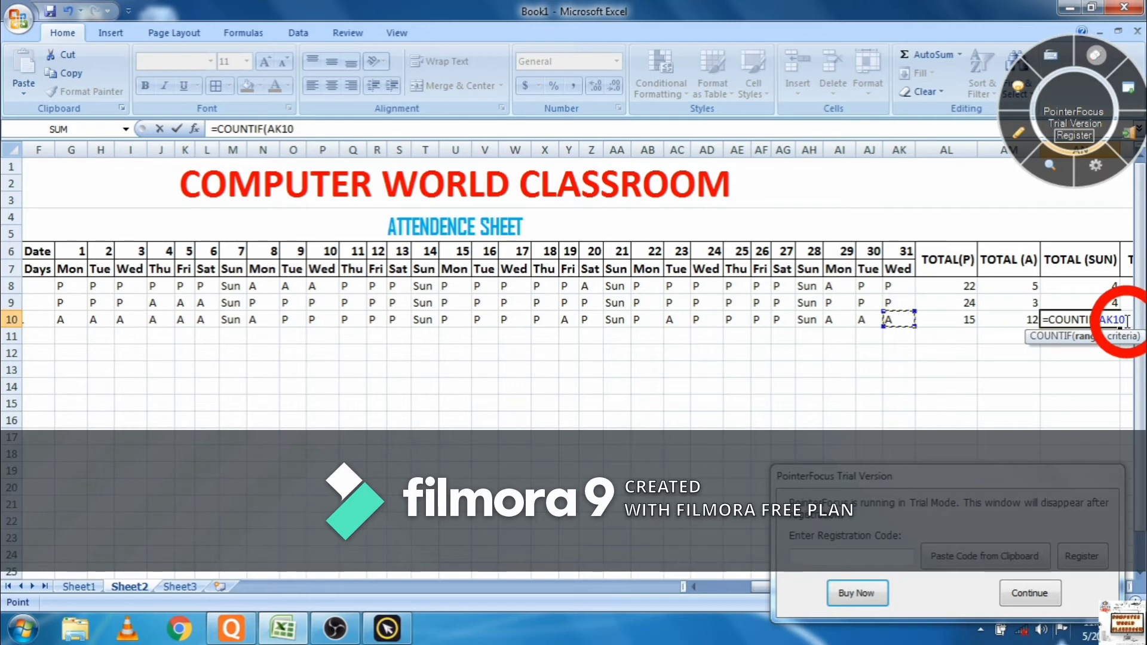
pyautogui.hotkey('shift', 'Left')
pyautogui.hotkey('shift', 'Left')
pyautogui.hotkey('shift', 'Left')
pyautogui.hotkey('shift', 'Left')
pyautogui.hotkey('shift', 'Left')
pyautogui.hotkey('shift', 'Left')
pyautogui.hotkey('shift', 'Left')
pyautogui.hotkey('shift', 'Left')
pyautogui.hotkey('shift', 'Left')
pyautogui.hotkey('shift', 'Left')
pyautogui.hotkey('shift', 'Left')
pyautogui.hotkey('shift', 'Left')
pyautogui.hotkey('shift', 'Left')
pyautogui.hotkey('shift', 'Left')
pyautogui.hotkey('shift', 'Left')
pyautogui.hotkey('shift', 'Left')
pyautogui.hotkey('shift', 'Left')
pyautogui.hotkey('shift', 'Left')
pyautogui.hotkey('shift', 'Left')
pyautogui.hotkey('shift', 'Left')
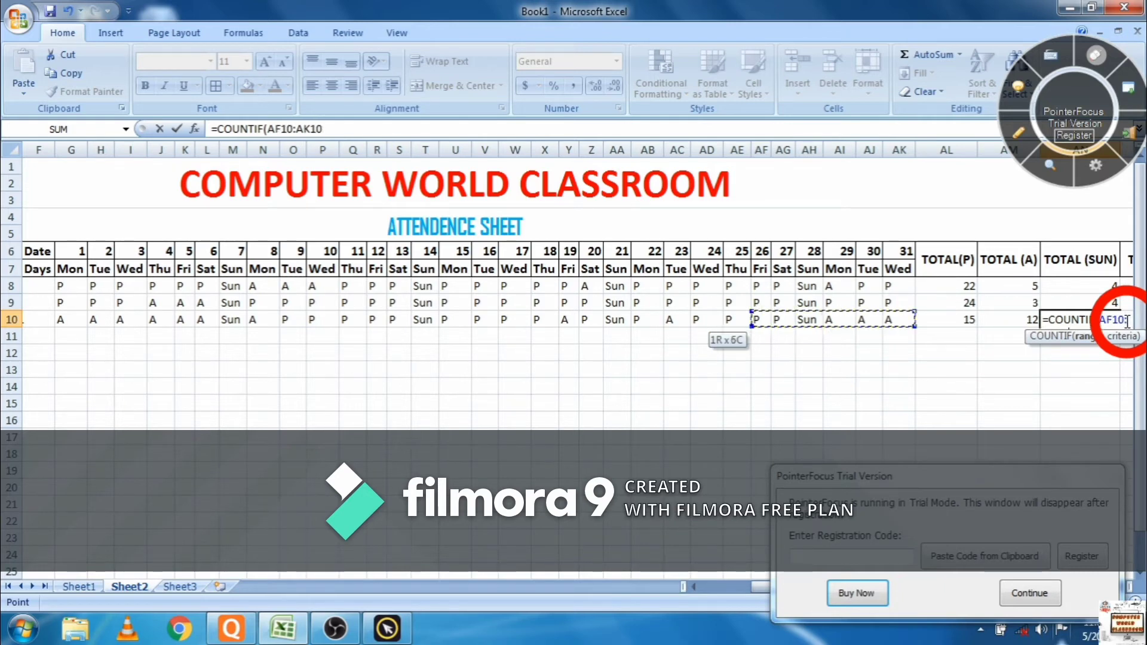
pyautogui.hotkey('shift', 'Left')
pyautogui.hotkey('shift', 'Left')
pyautogui.hotkey('shift', 'Left')
pyautogui.hotkey('shift', 'Left')
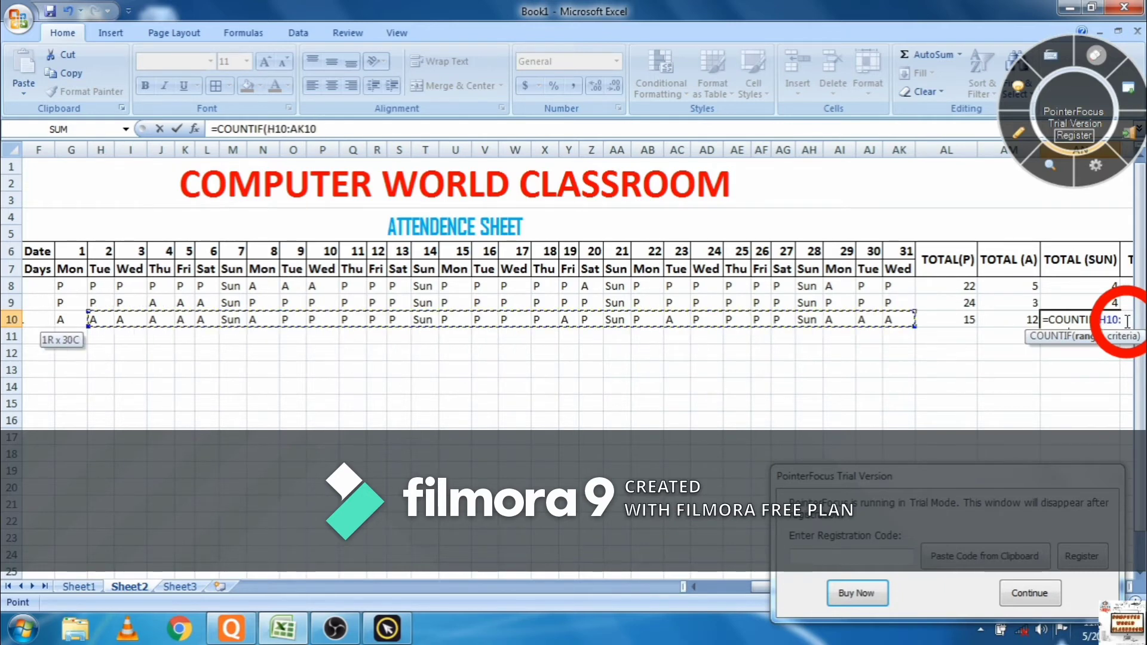
pyautogui.write(',')
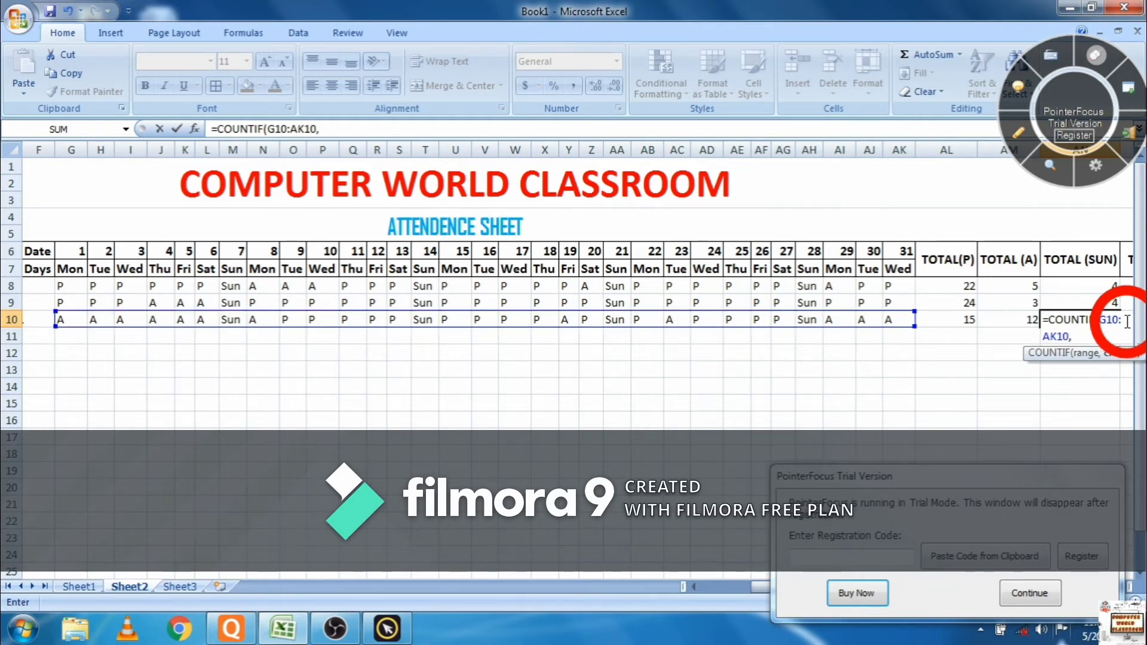
pyautogui.write('"SUN')
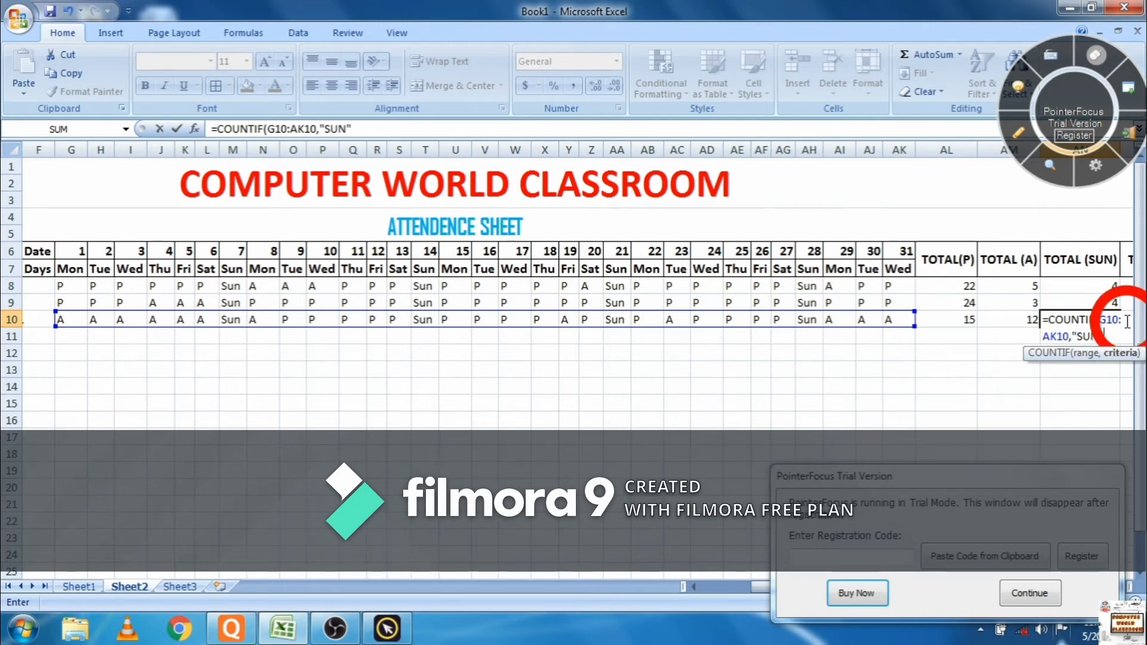
pyautogui.press('Return')
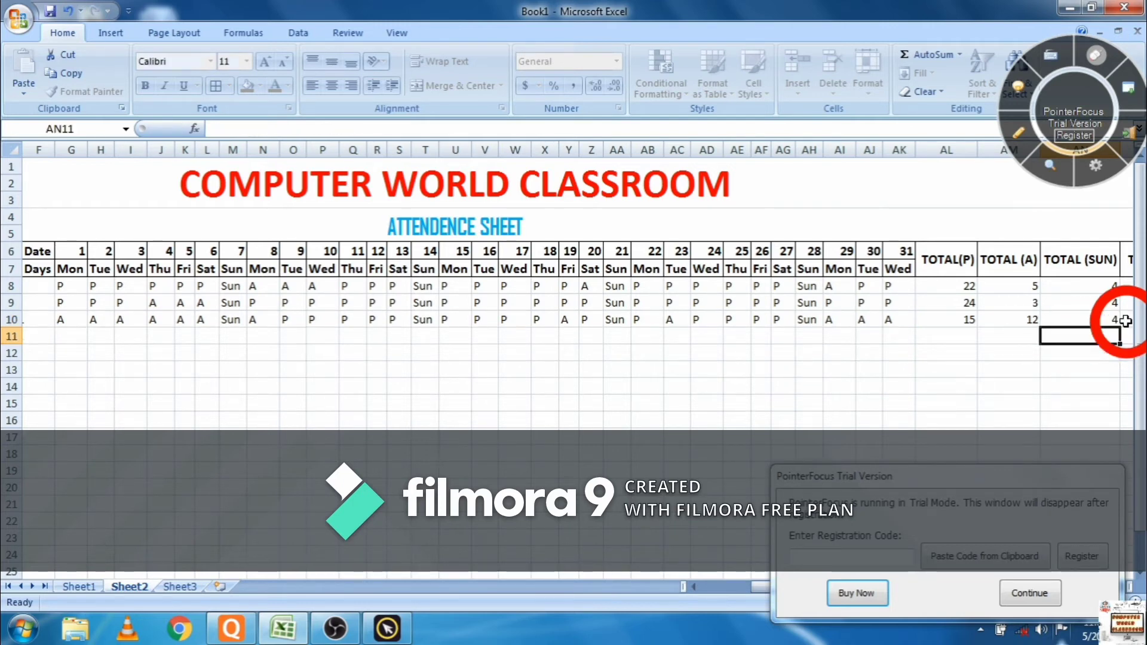
pyautogui.press('Right')
pyautogui.press('Right')
pyautogui.press('Up')
pyautogui.press('Up')
pyautogui.press('Left')
pyautogui.press('Down')
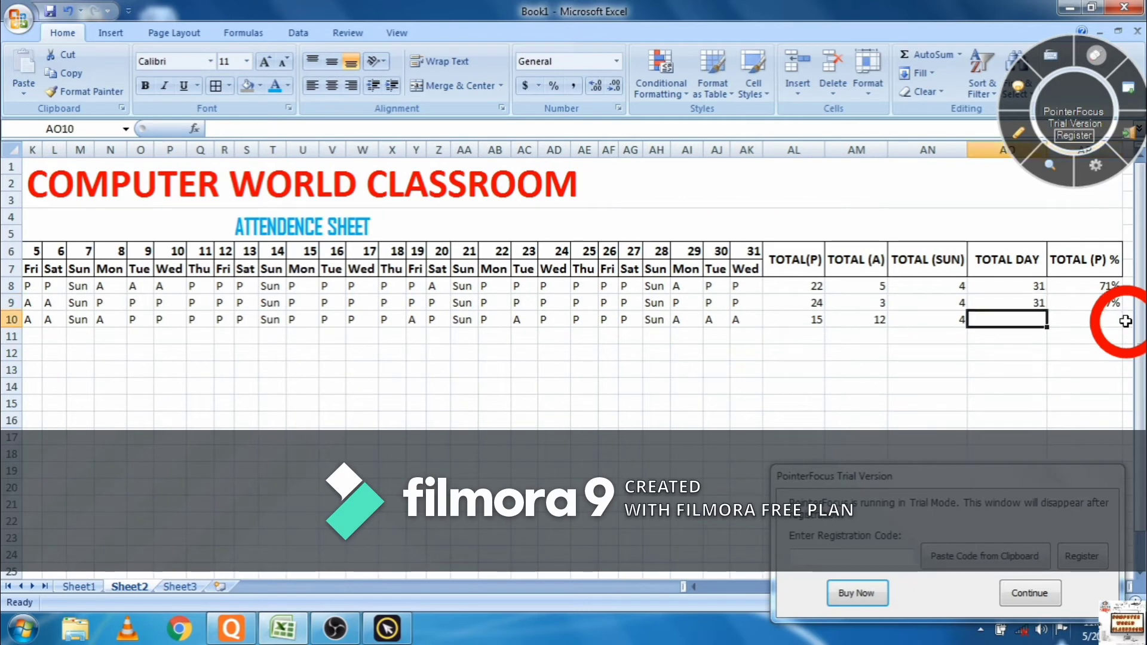
# - Sum the Sunday, absent and present totals into AO10, giving 31 total days
pyautogui.write('=SUM')
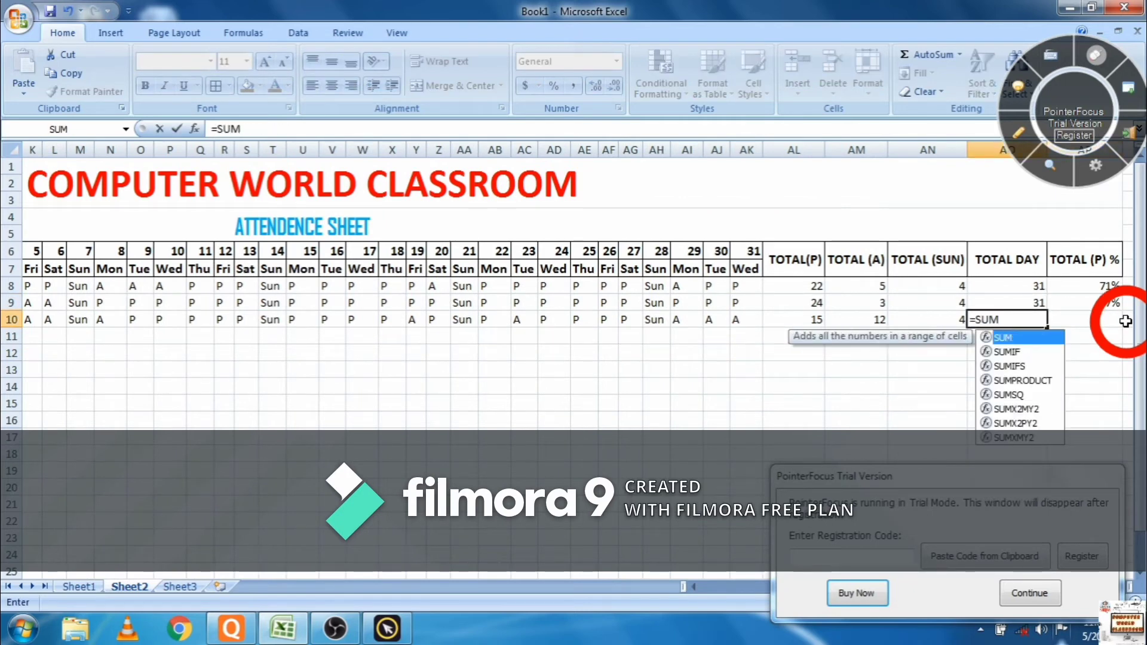
pyautogui.write('(')
pyautogui.press('Left')
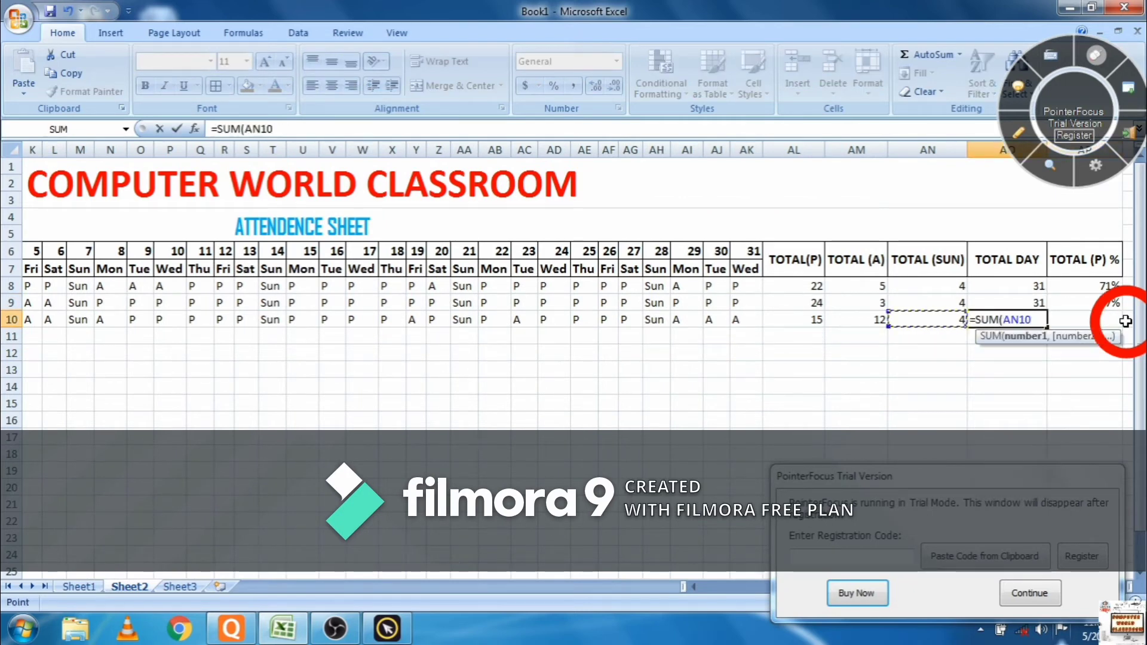
pyautogui.write(',')
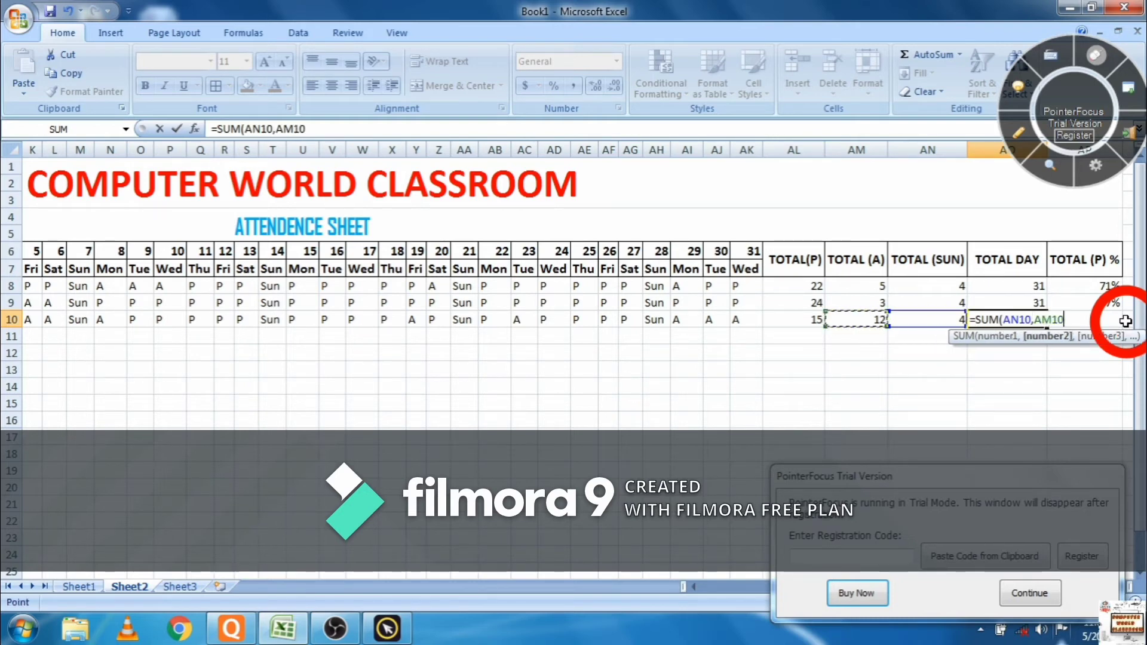
pyautogui.press('F8')
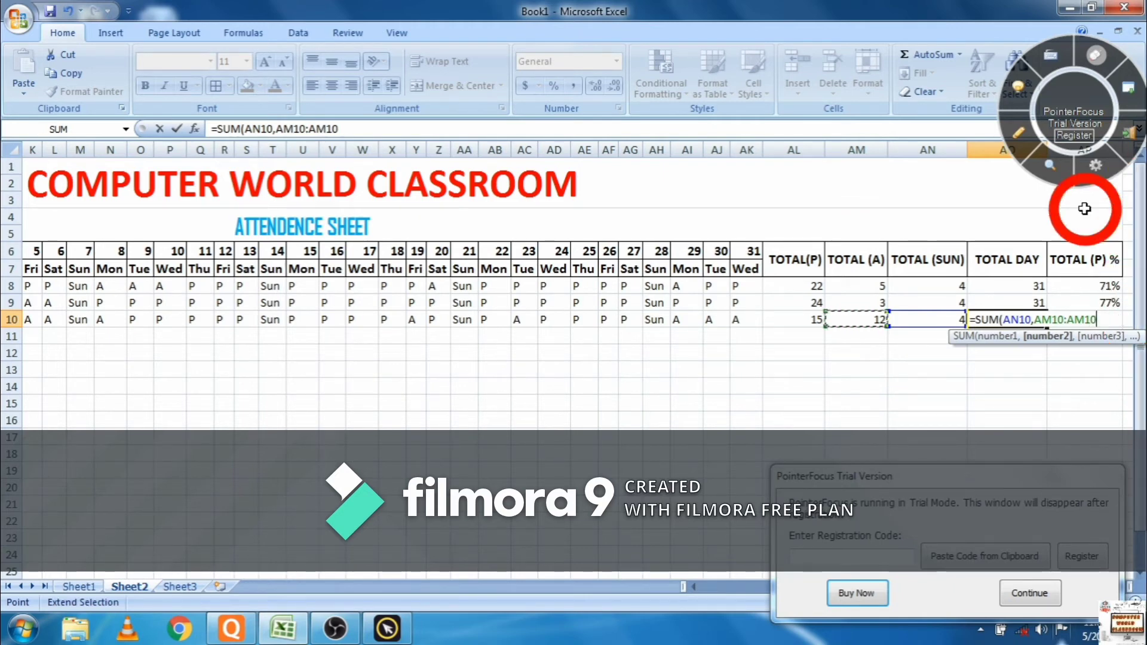
pyautogui.write(',')
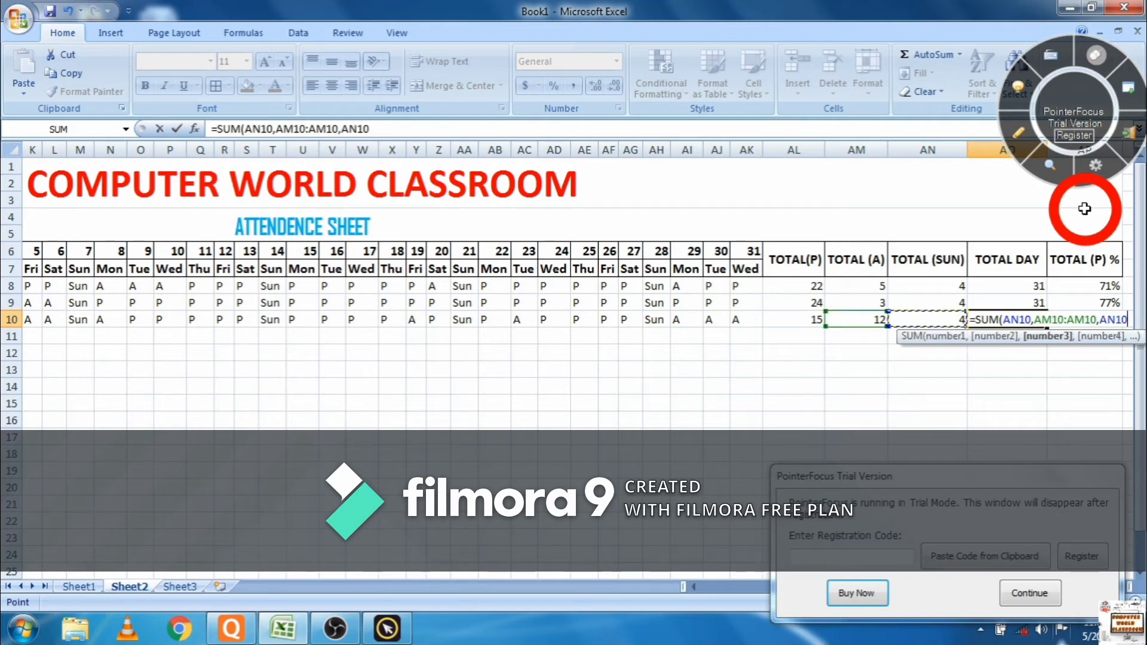
pyautogui.press('Left')
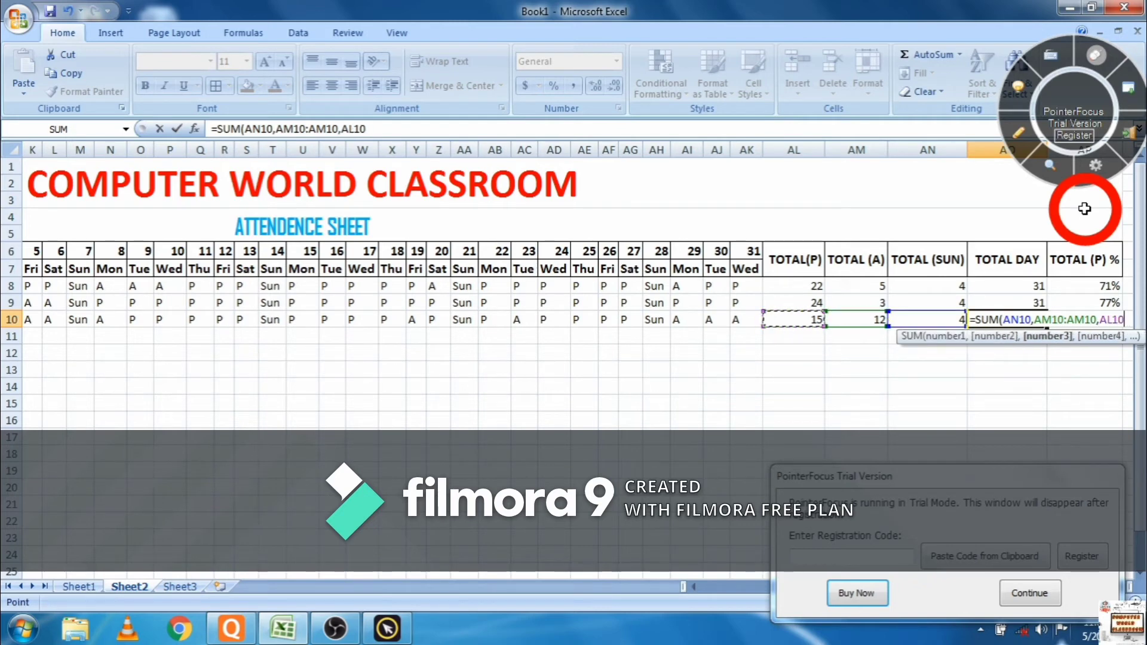
pyautogui.write(')')
pyautogui.press('Return')
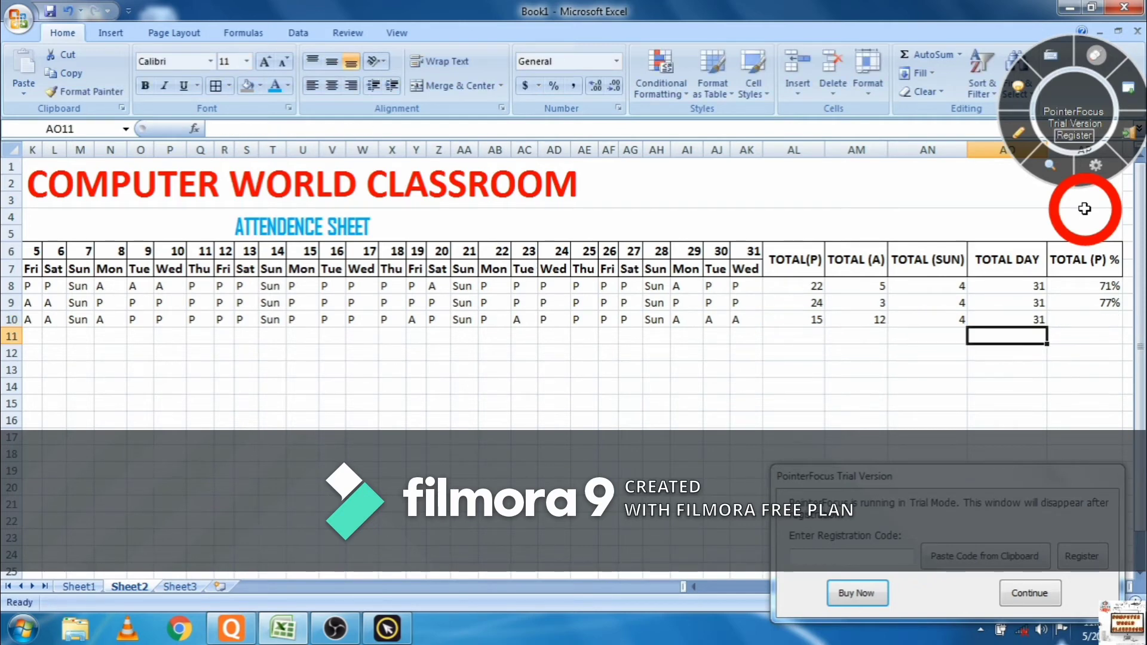
# - Enter =AL10/AO10 in AP10 as the third student's attendance ratio
pyautogui.press('Right')
pyautogui.press('Right')
pyautogui.press('Left')
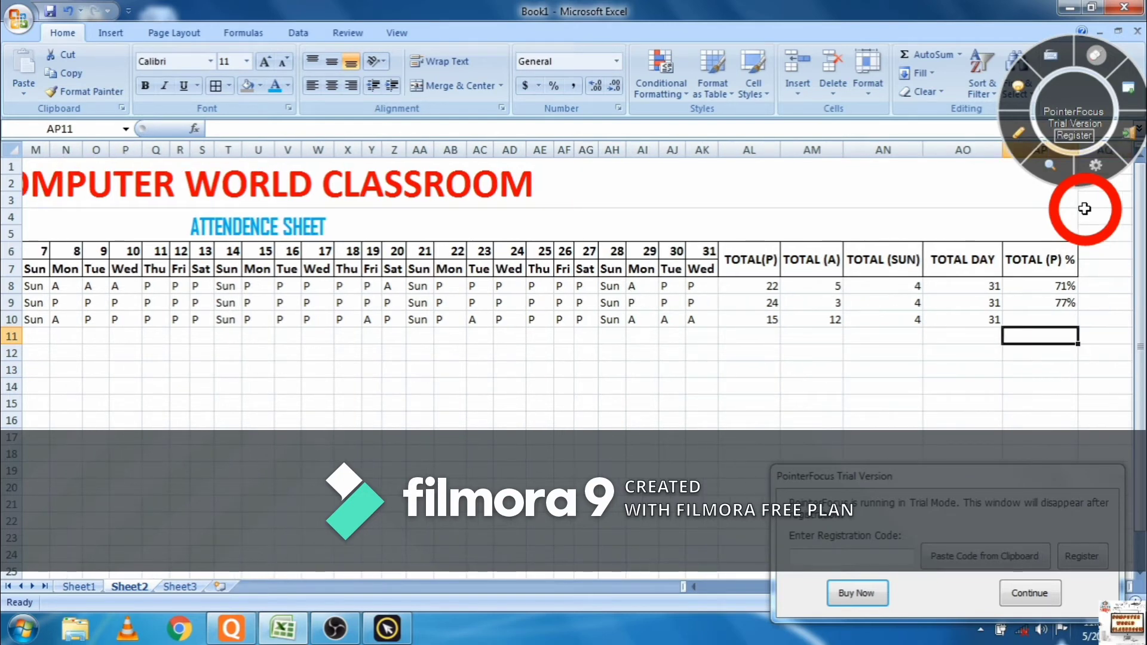
pyautogui.press('Up')
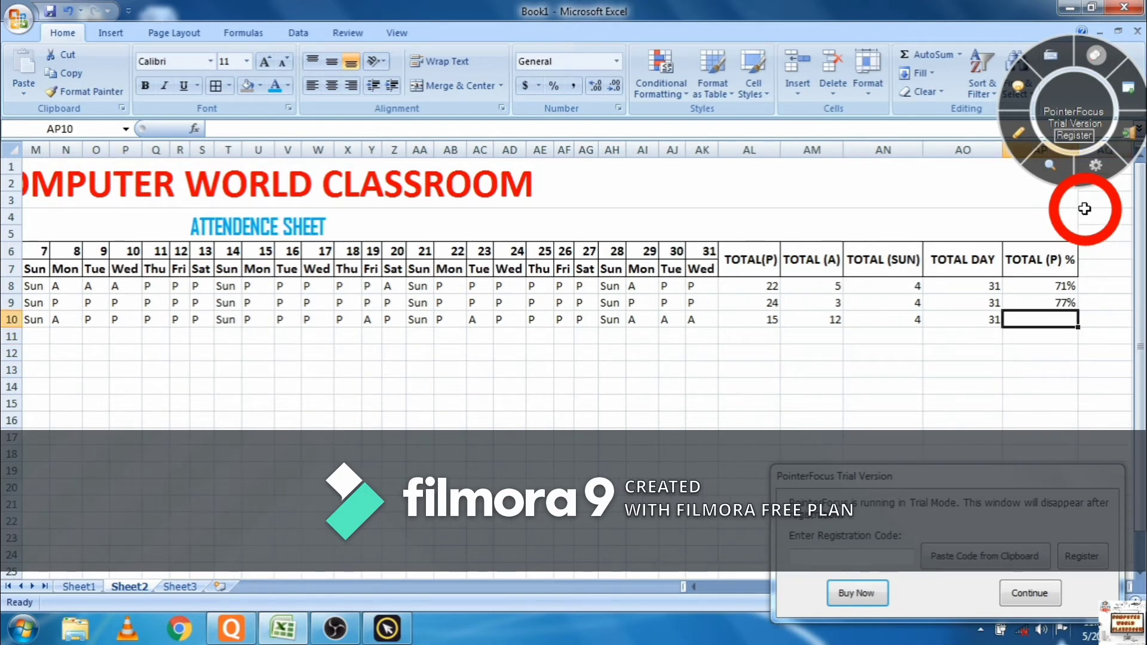
pyautogui.write('=')
pyautogui.press('Left')
pyautogui.press('Left')
pyautogui.press('Left')
pyautogui.press('Left')
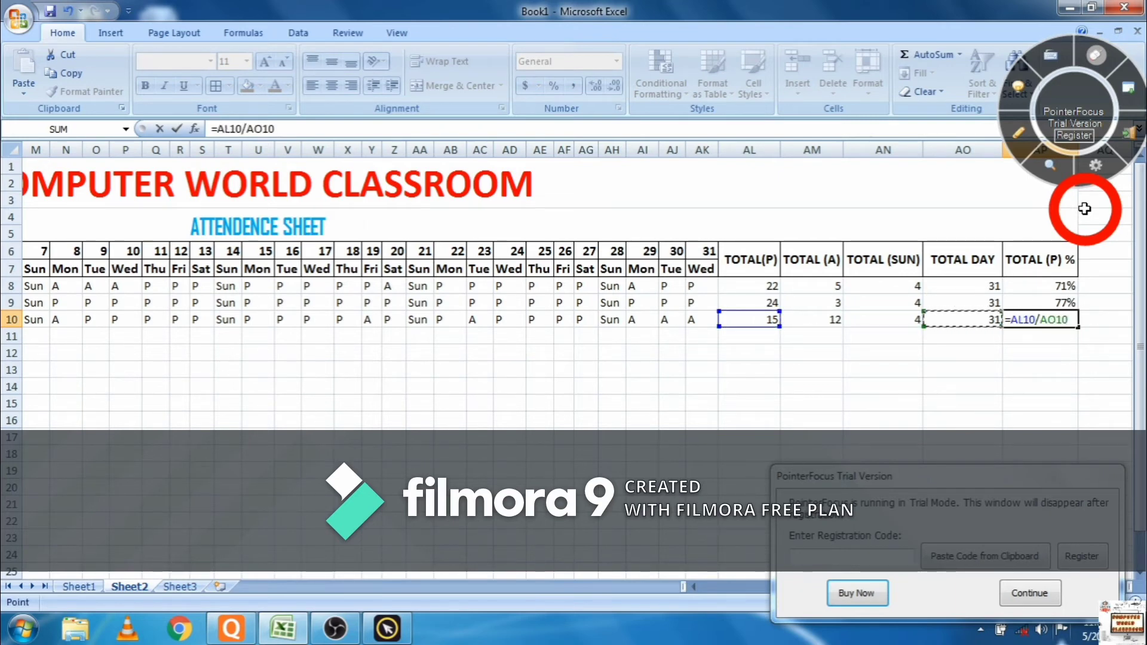
pyautogui.press('Return')
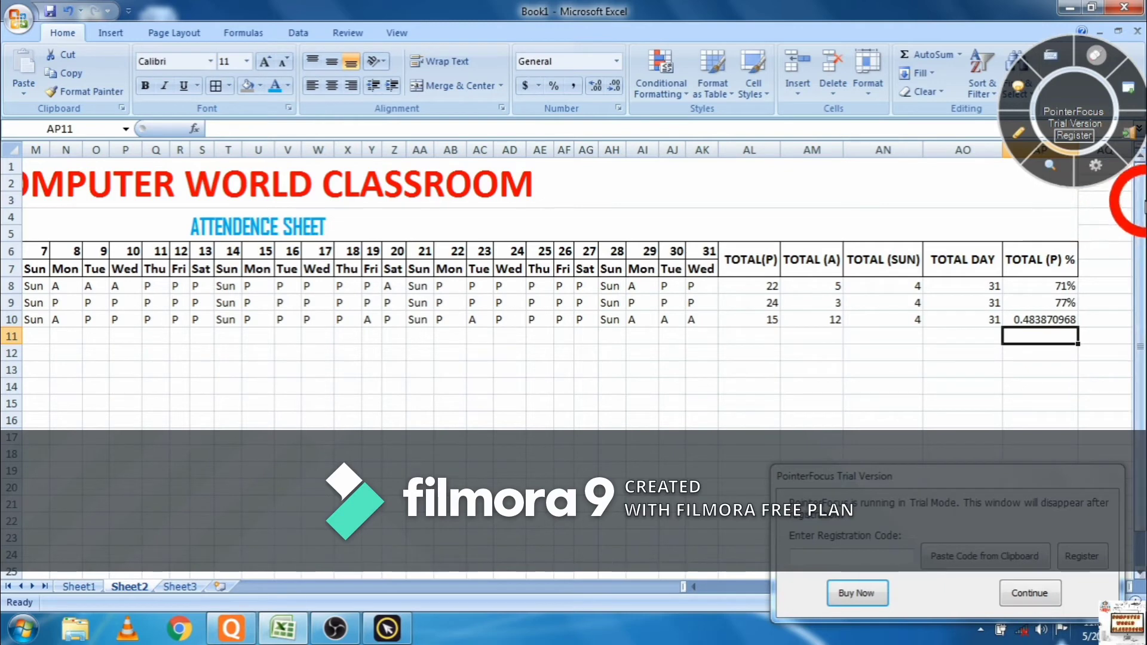
# - Apply Percent Style to AP10 so the ratio shows 48%, then scroll back to column A
pyautogui.click(1045, 317)
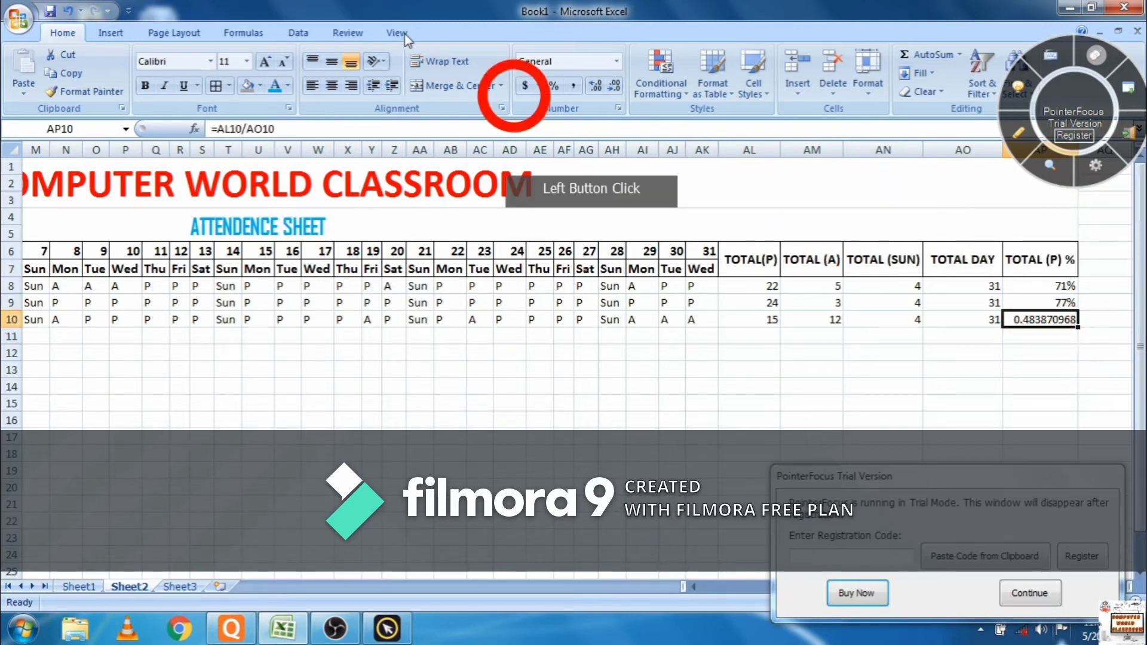
pyautogui.click(551, 87)
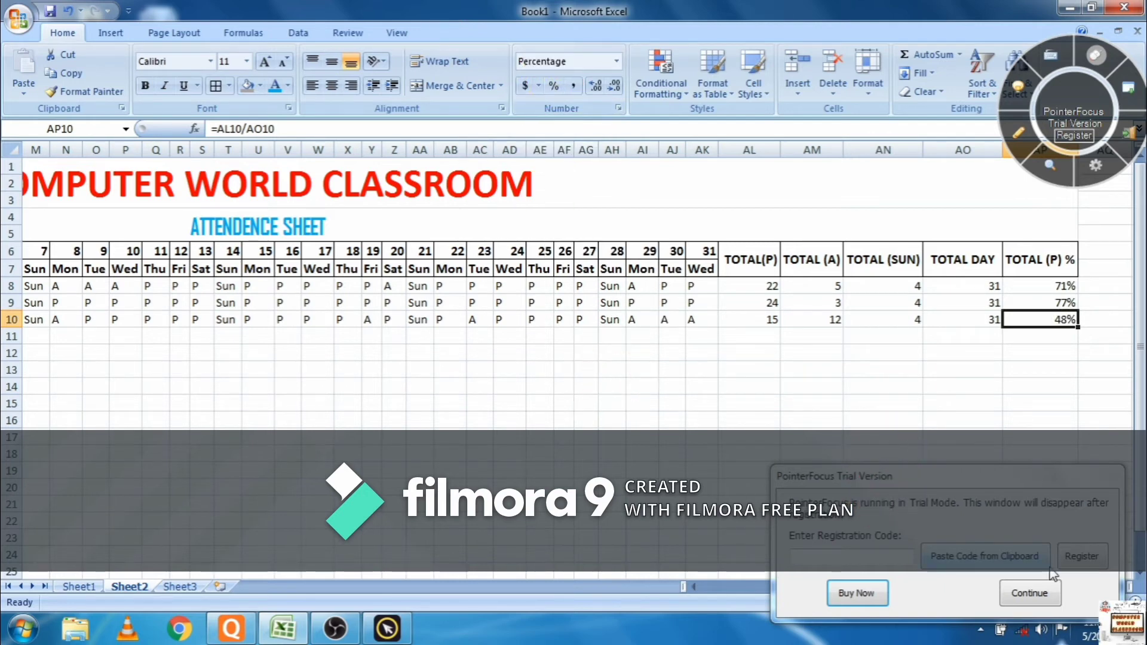
pyautogui.click(1045, 602)
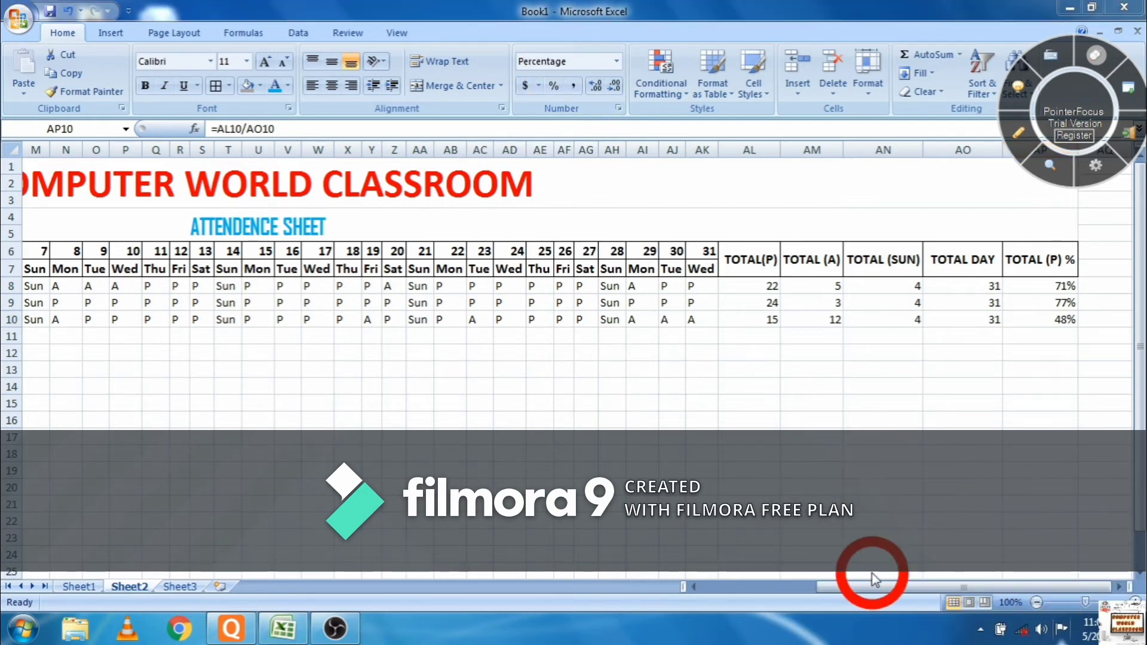
pyautogui.moveTo(866, 586); pyautogui.dragTo(725, 593)
pyautogui.click(725, 591)
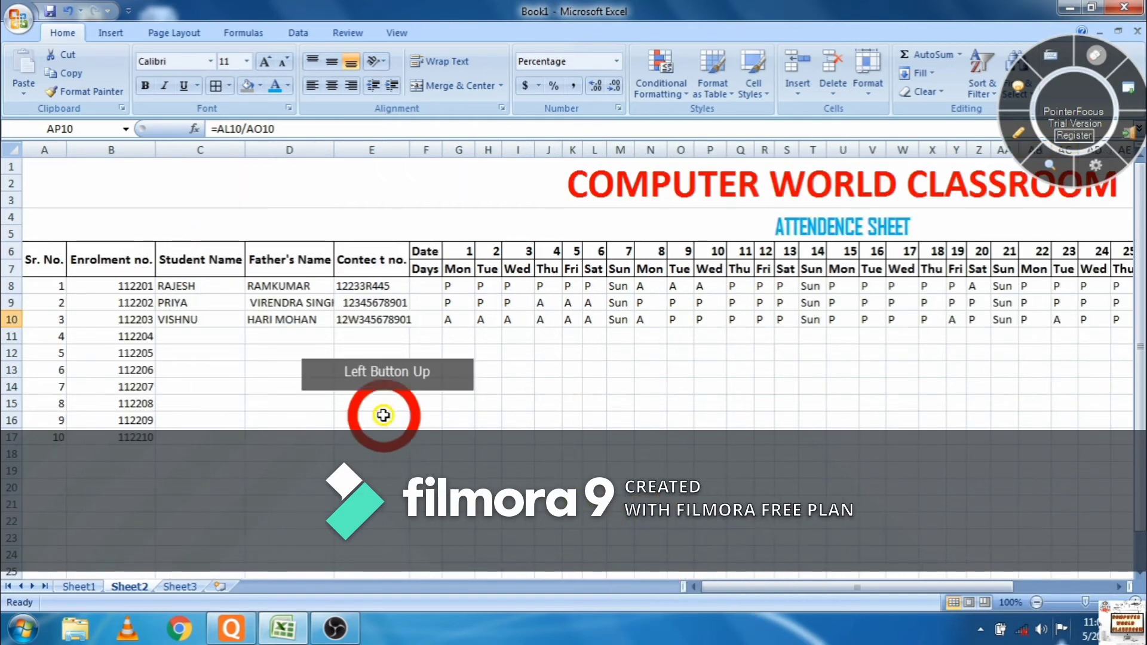
# - Fill the days 1–6 marks from rows 8–10 down to row 17 for students 4–10
pyautogui.click(452, 288)
pyautogui.moveTo(452, 289); pyautogui.dragTo(603, 438)
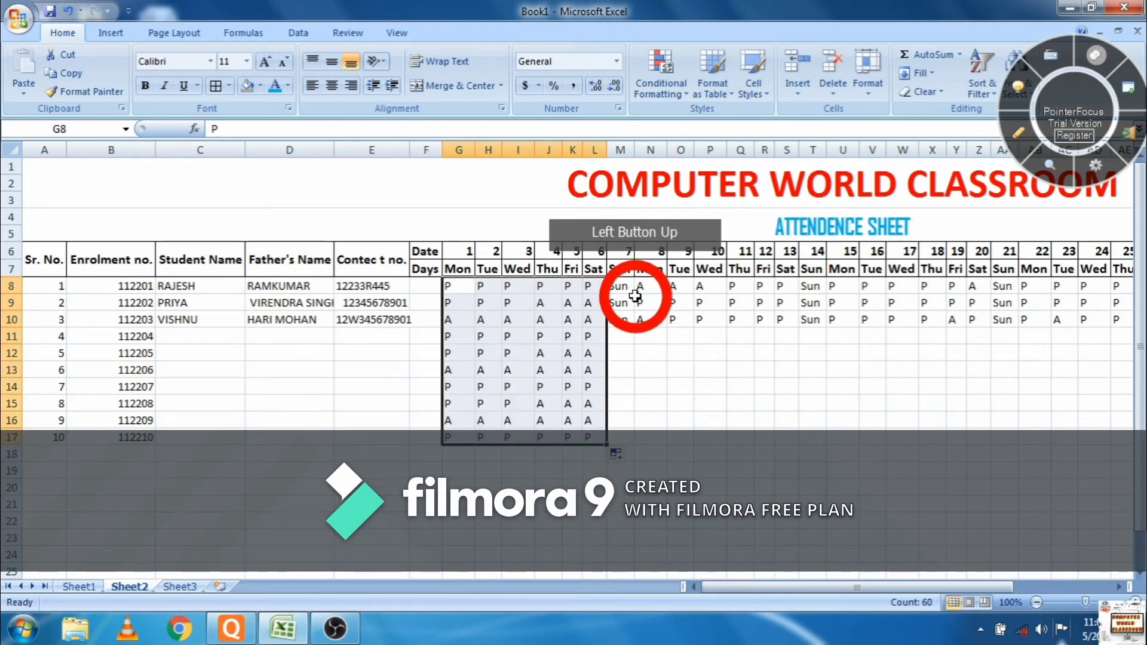
pyautogui.moveTo(626, 251); pyautogui.dragTo(619, 439)
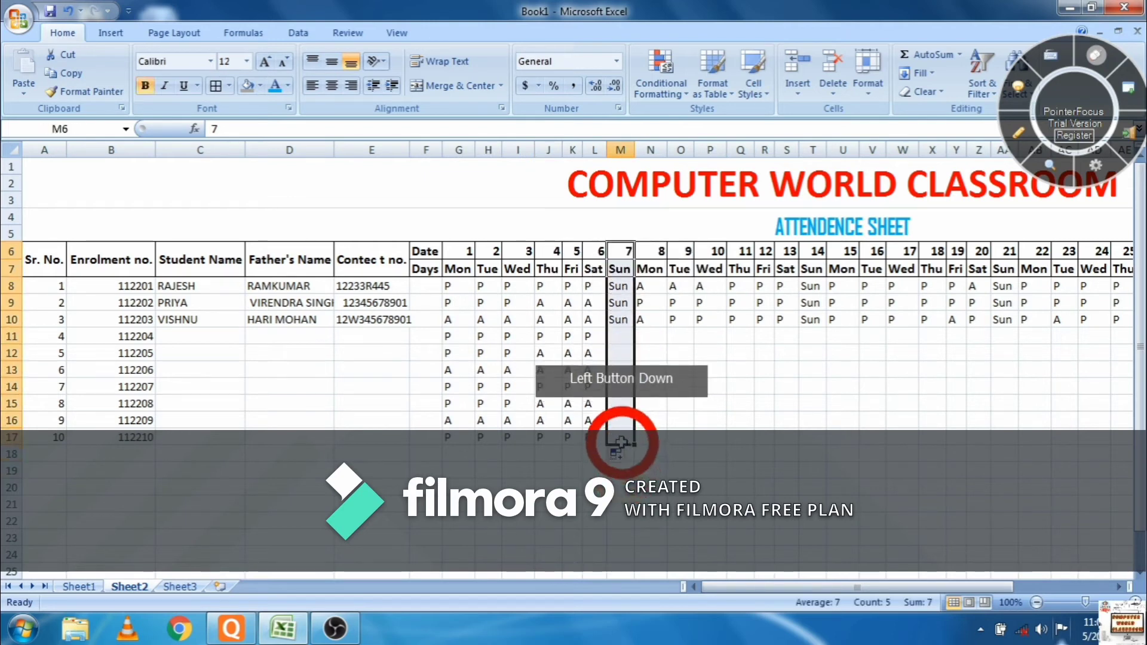
# - Make the day 7 Sunday column's text red and bold
pyautogui.click(289, 87)
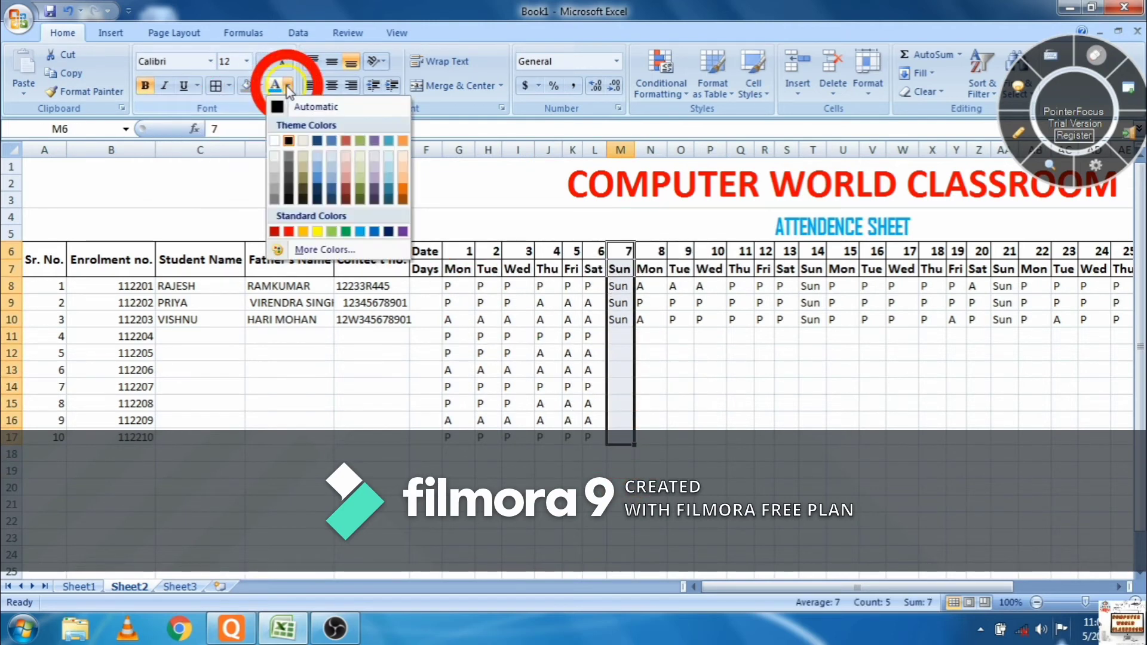
pyautogui.click(290, 233)
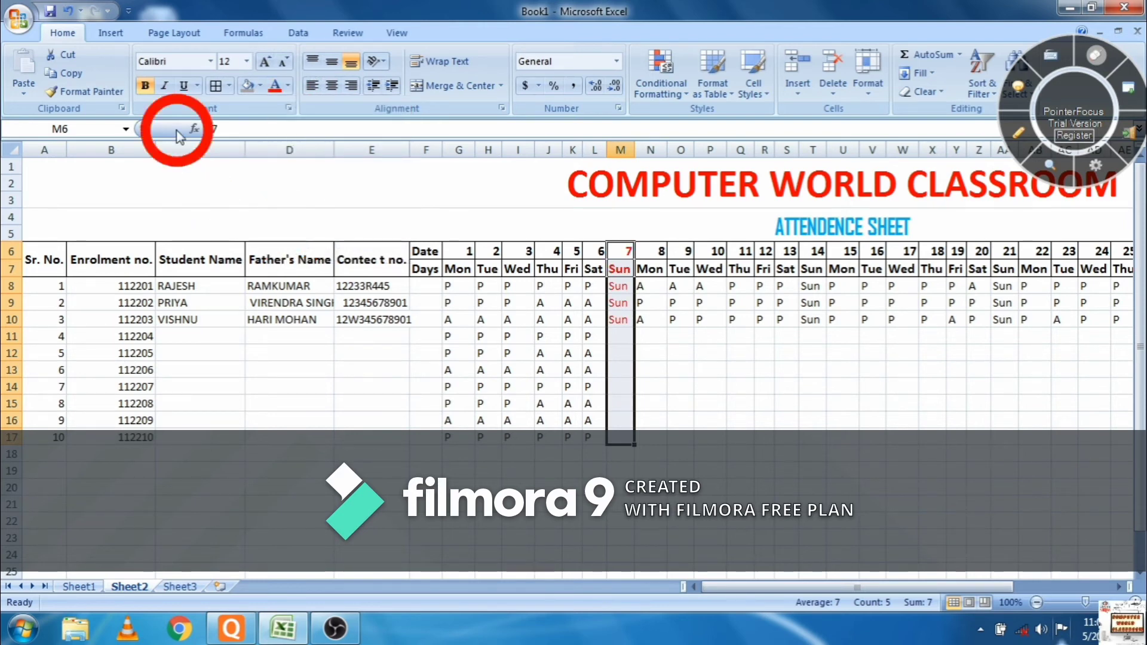
pyautogui.click(152, 92)
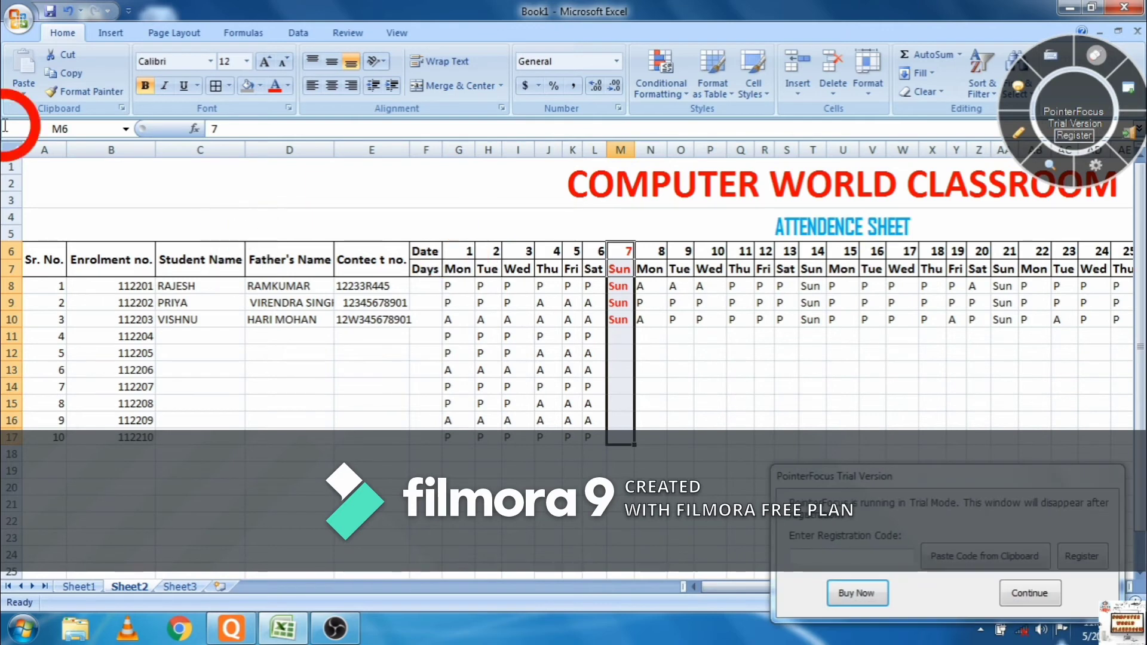
# - Format Painter the red bold style onto days 14, 21 and 28; fill third-week marks down to row 17
pyautogui.click(71, 95)
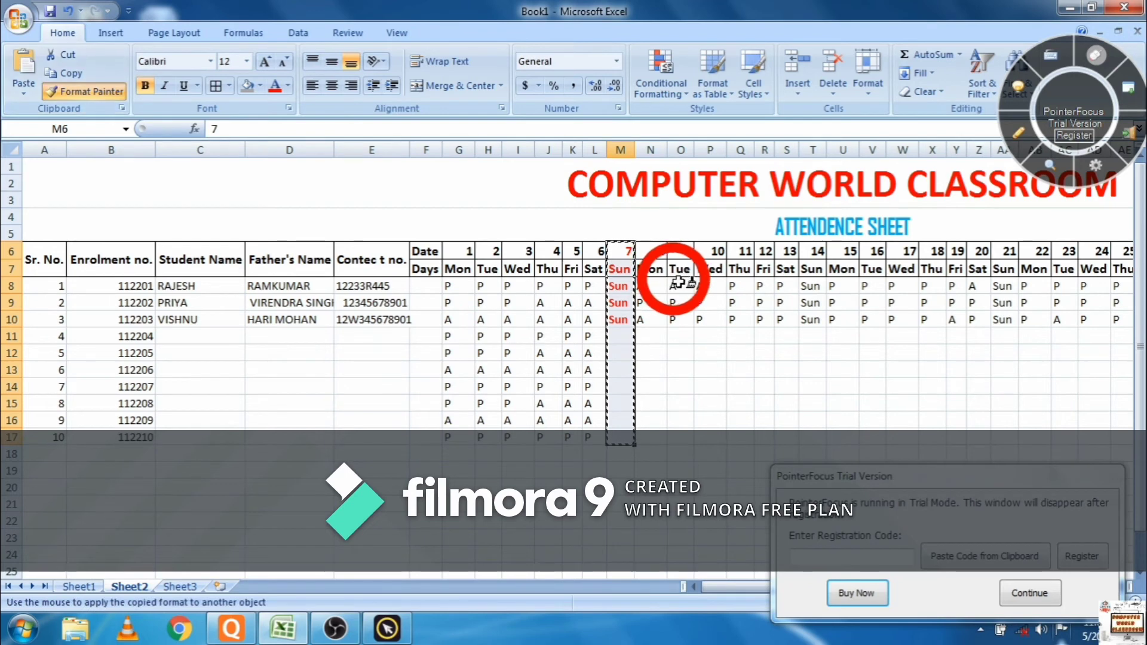
pyautogui.click(807, 251)
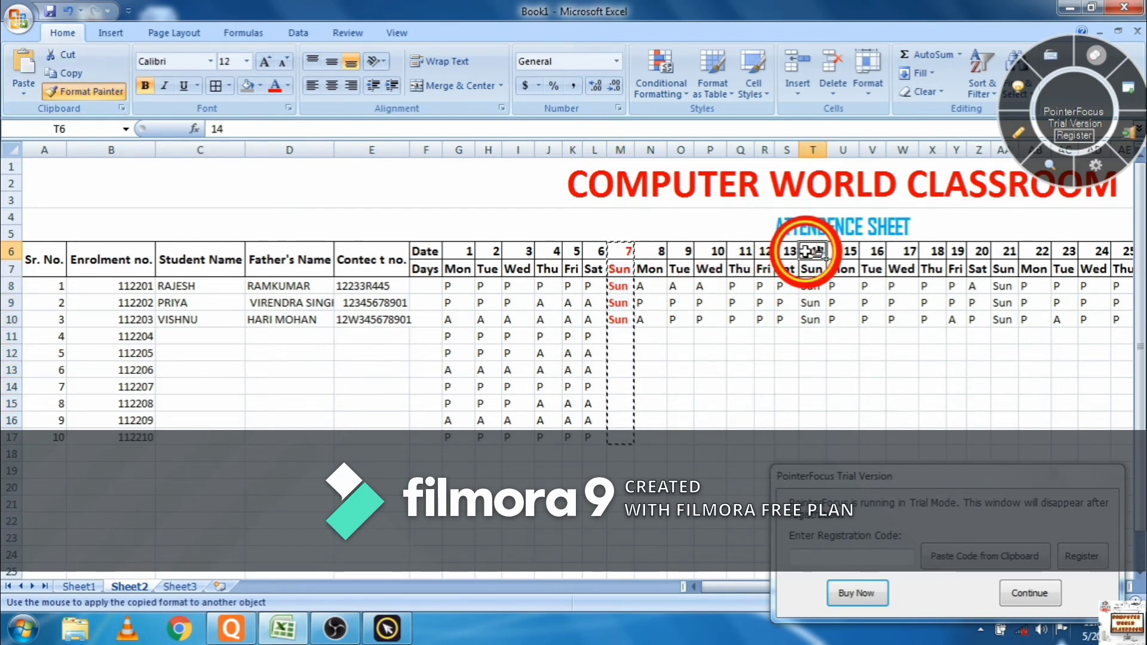
pyautogui.moveTo(806, 251); pyautogui.dragTo(807, 436)
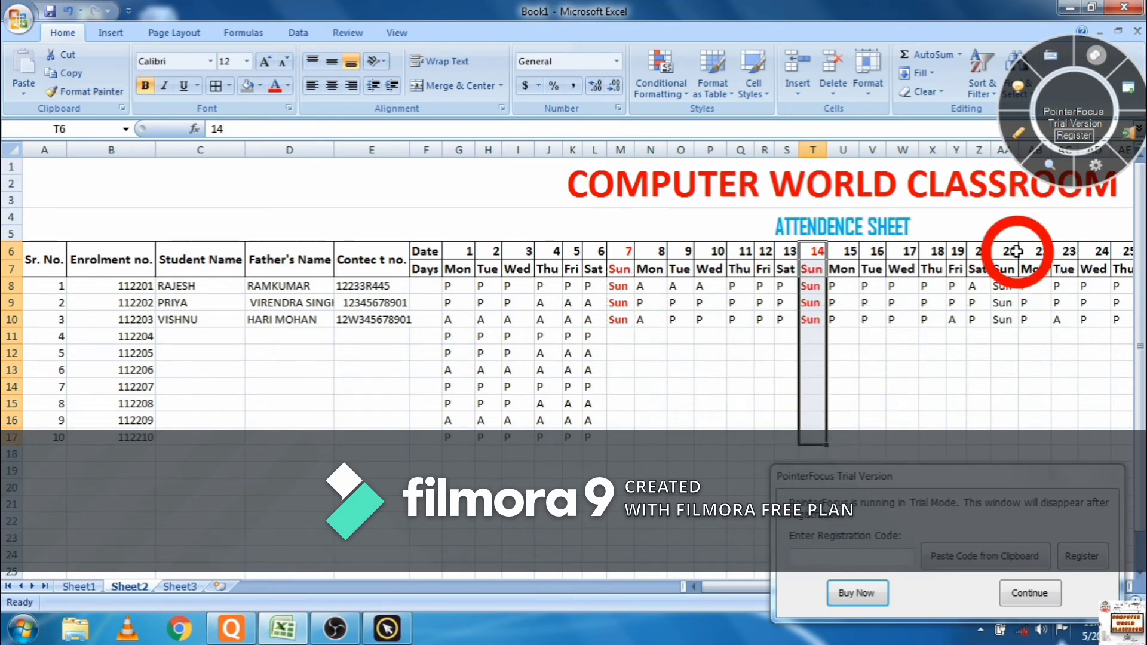
pyautogui.click(70, 95)
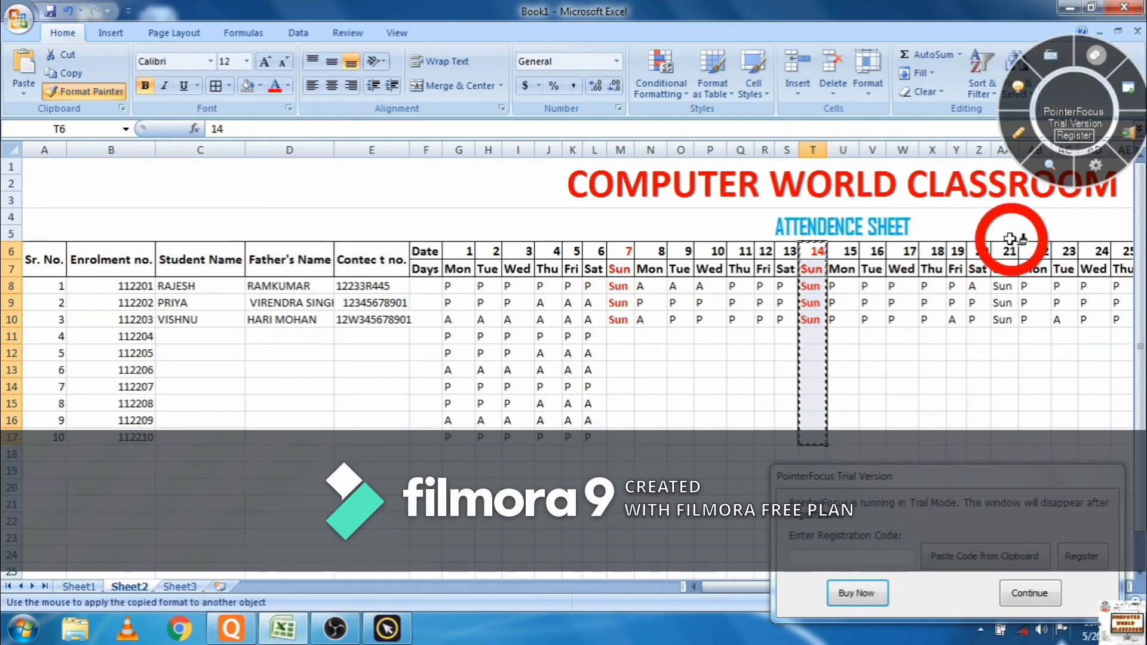
pyautogui.moveTo(1010, 239)
pyautogui.mouseDown()
pyautogui.moveTo(997, 456)
pyautogui.moveTo(996, 442)
pyautogui.mouseUp()
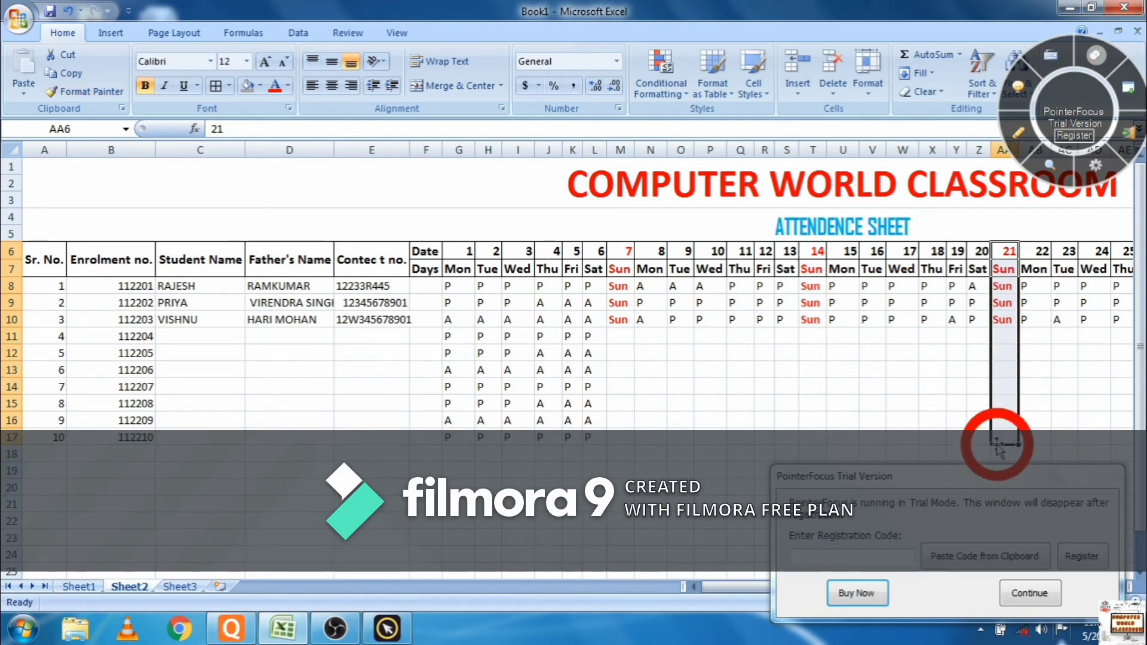
pyautogui.click(1029, 594)
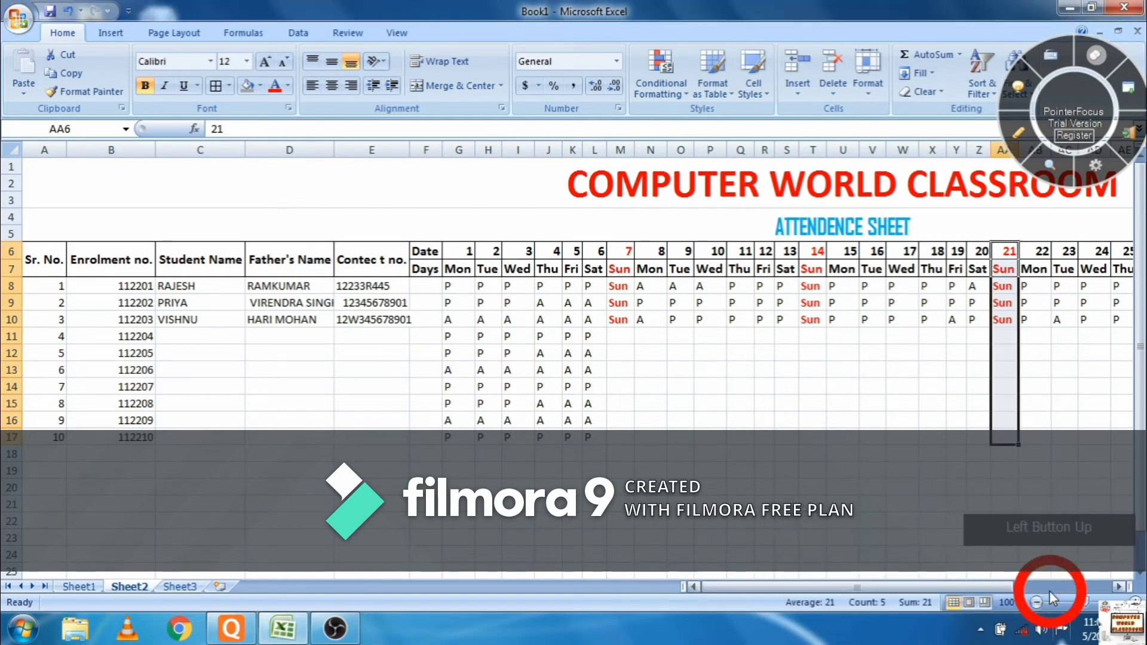
pyautogui.moveTo(994, 586); pyautogui.dragTo(1044, 579)
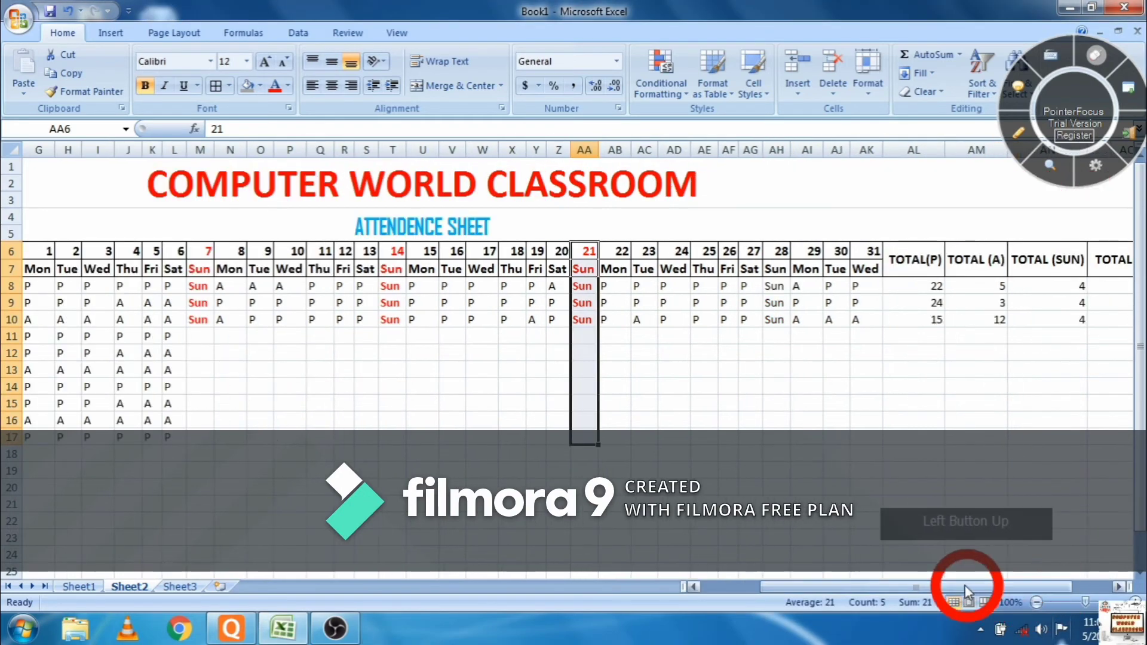
pyautogui.click(118, 95)
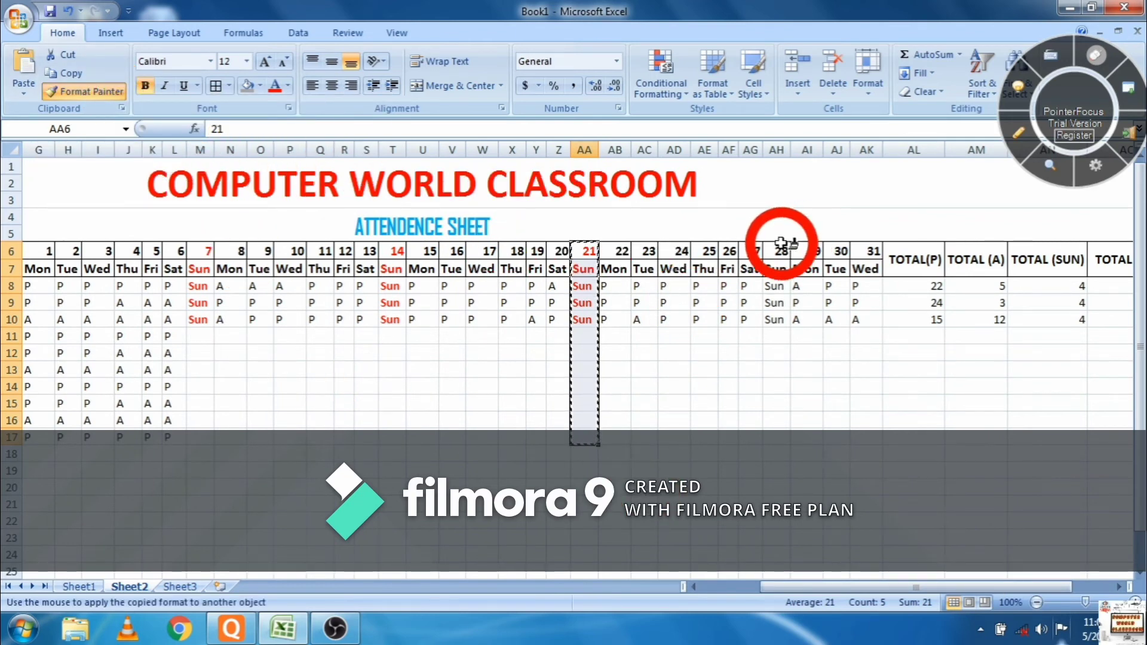
pyautogui.moveTo(776, 251); pyautogui.dragTo(771, 436)
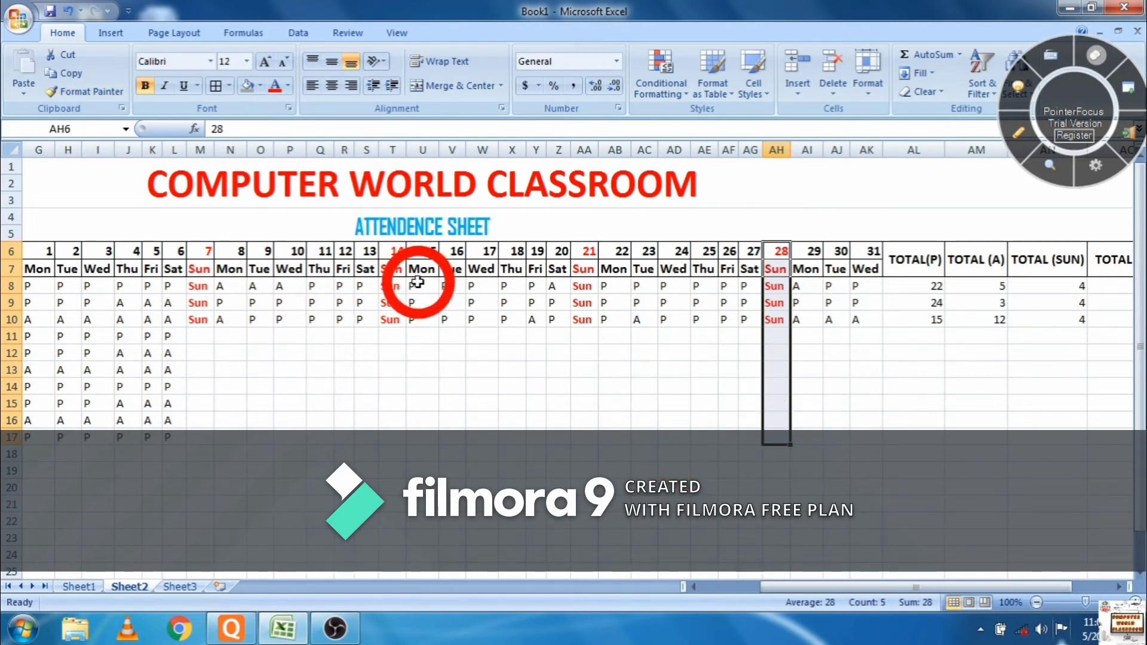
pyautogui.moveTo(417, 282); pyautogui.dragTo(564, 444)
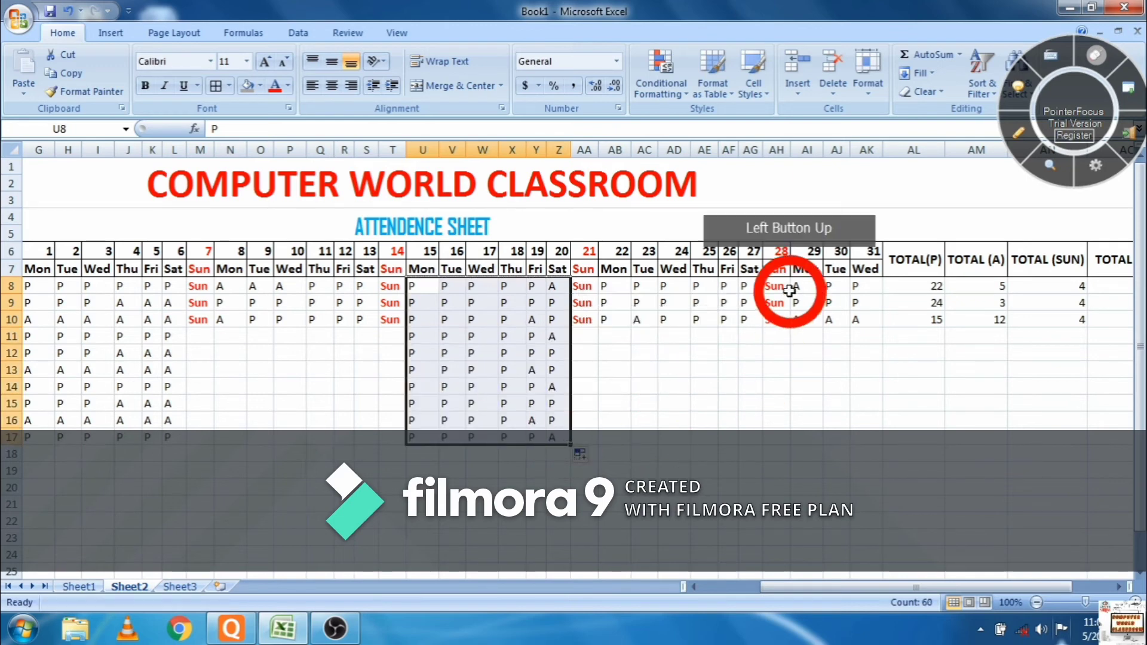
# - Fill the fourth week's marks and the day 21 Sun label down to student 10
pyautogui.moveTo(606, 286); pyautogui.dragTo(760, 445)
pyautogui.click(585, 272)
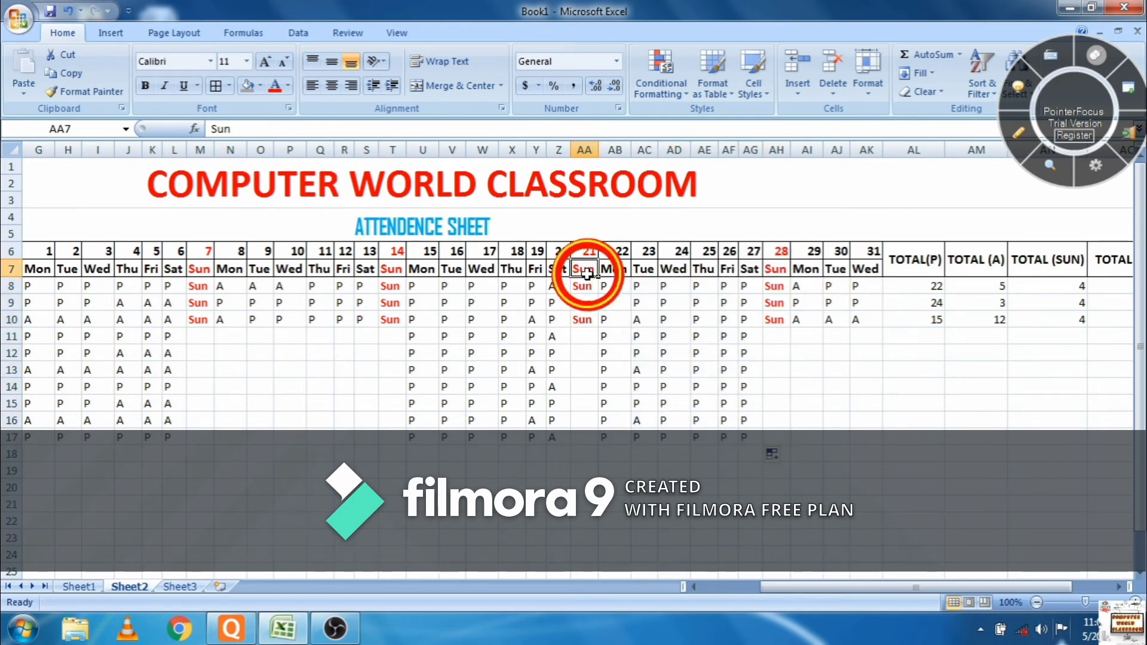
pyautogui.moveTo(598, 276); pyautogui.dragTo(586, 439)
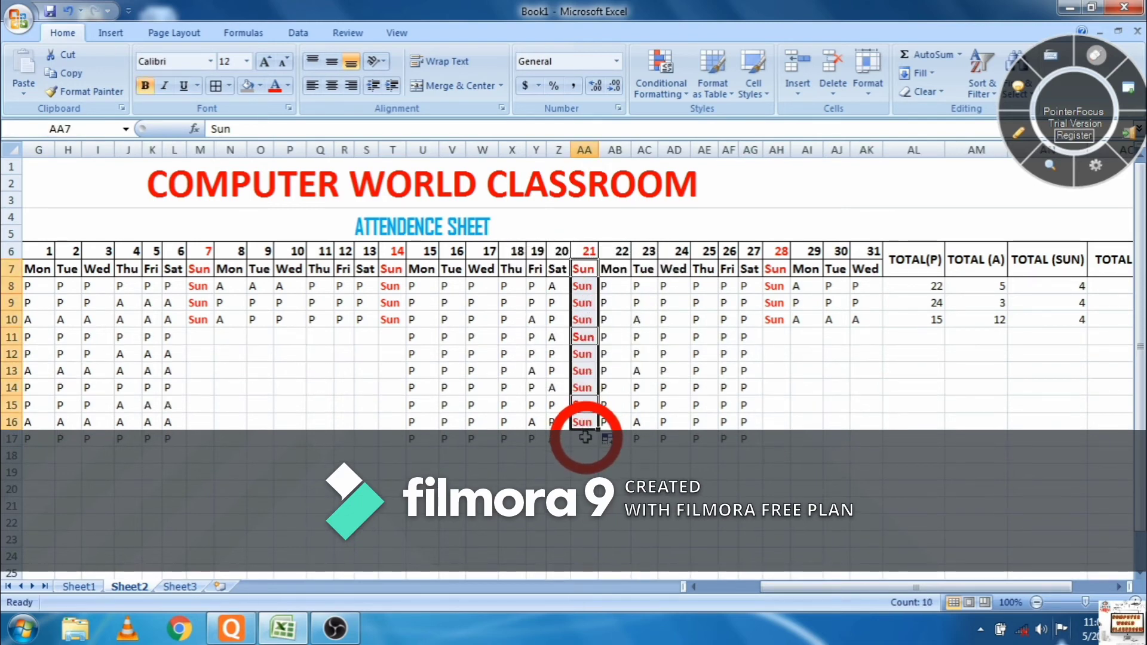
# - Enter Sun in the remaining day 21 cells for the last students
pyautogui.click(585, 438)
pyautogui.write('Sun')
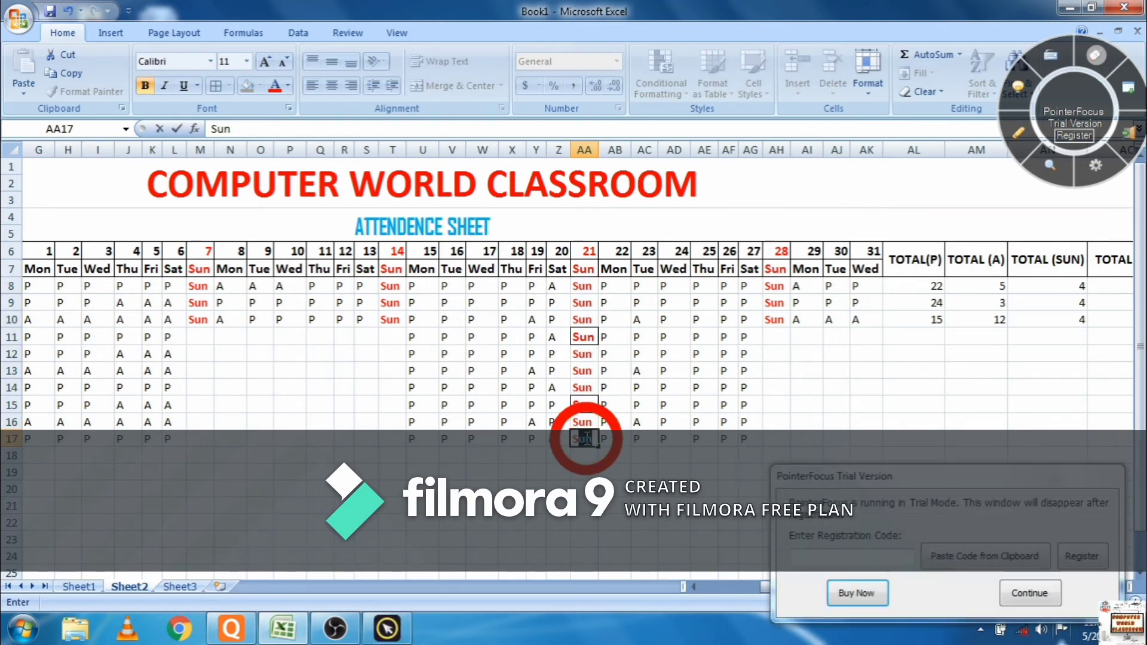
pyautogui.press('Left')
pyautogui.press('Left')
pyautogui.press('Left')
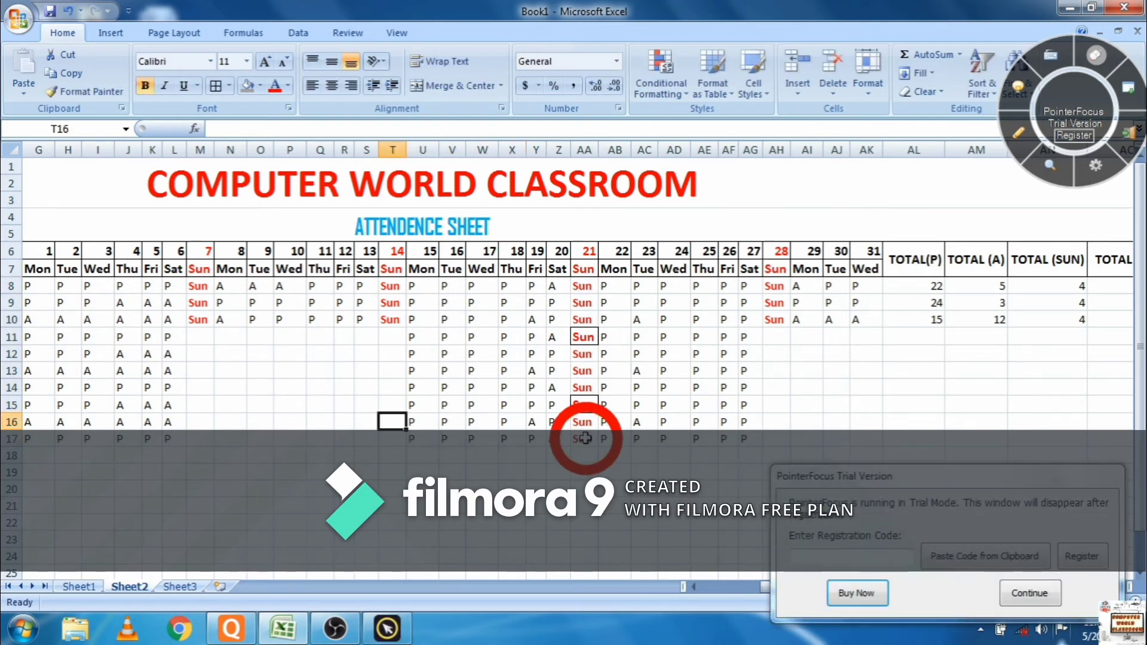
pyautogui.press('Return')
pyautogui.write('Sun')
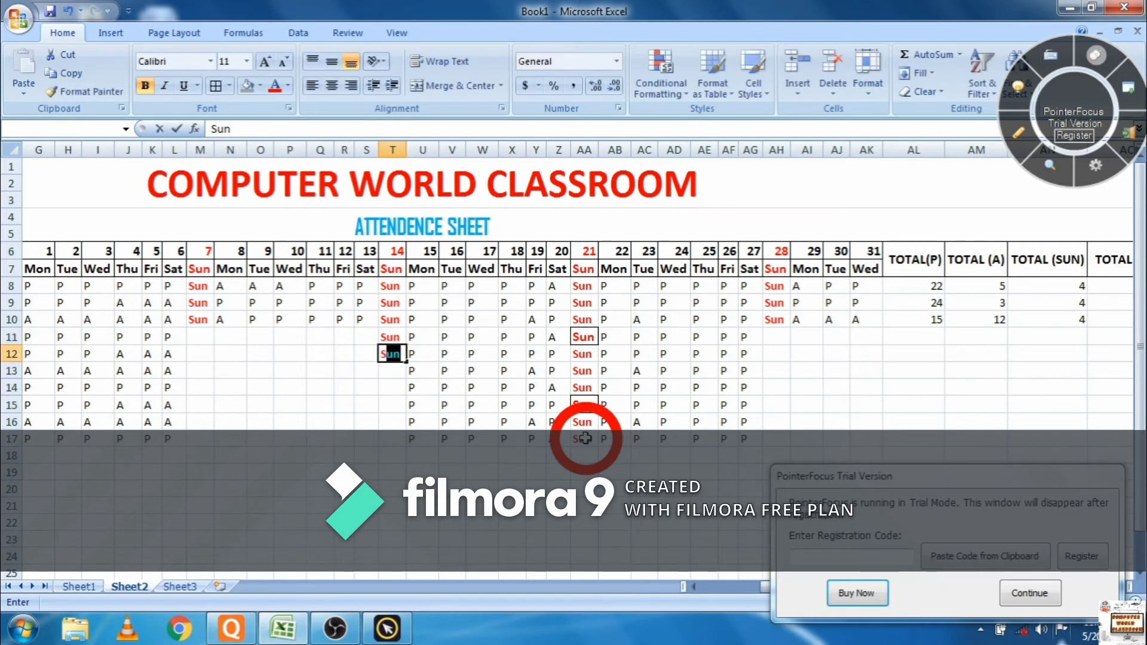
pyautogui.press('Return')
pyautogui.write('S')
pyautogui.press('Return')
pyautogui.press('Return')
pyautogui.write('S')
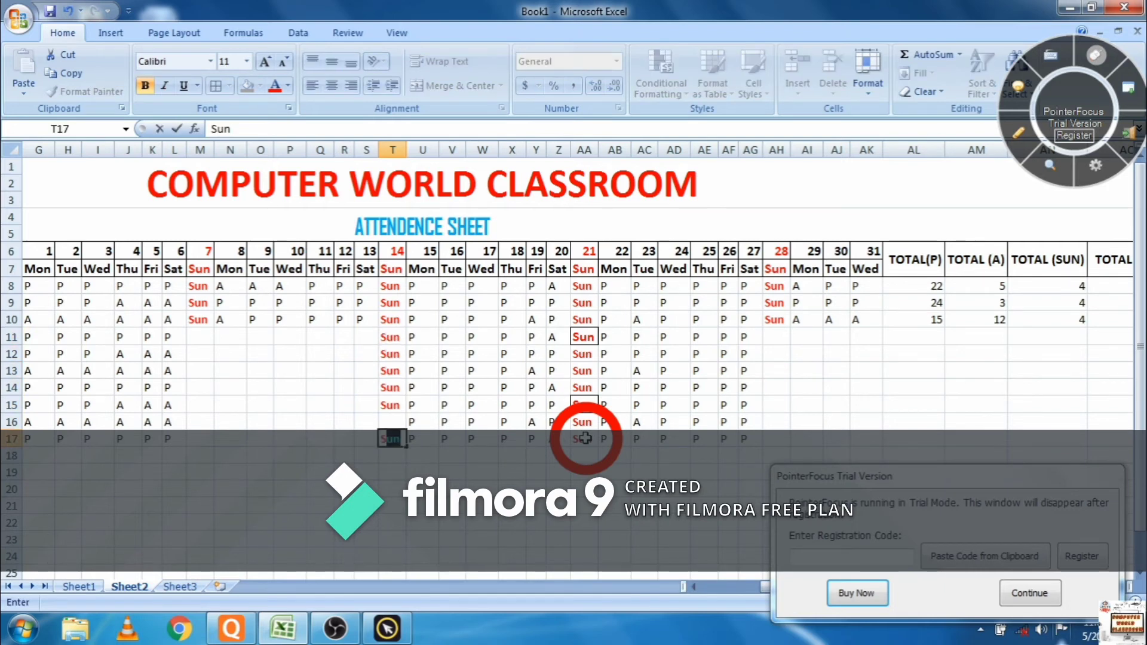
pyautogui.write('S')
# - Mark the day 7 column as Sun for each student down to row 17
pyautogui.press('Left')
pyautogui.press('Left')
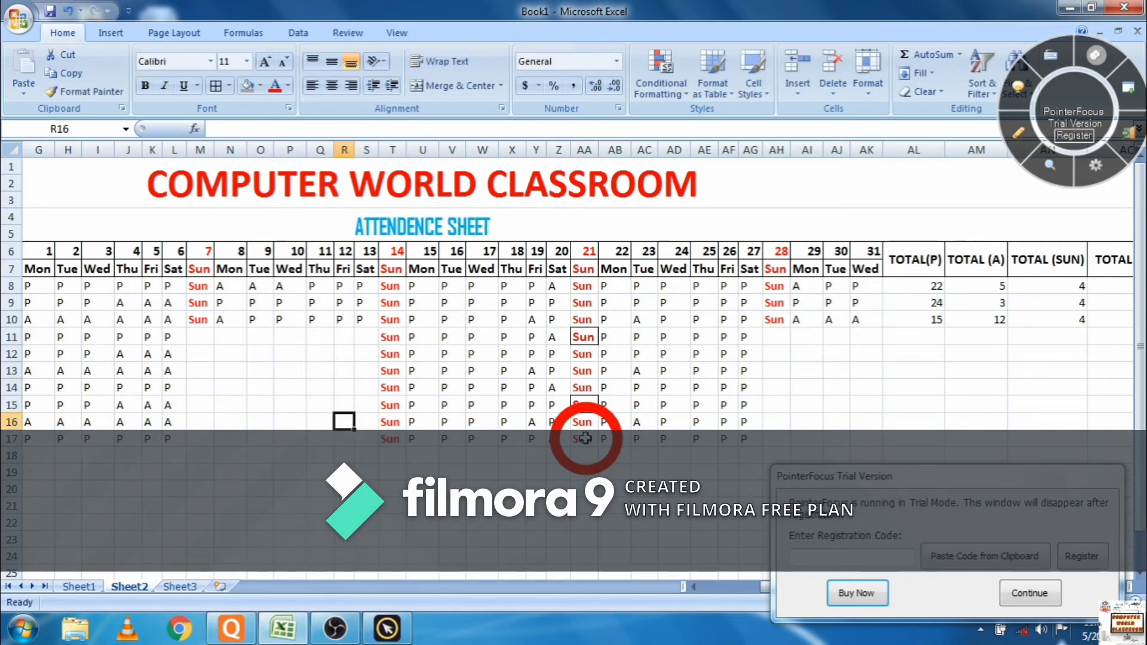
pyautogui.press('Left')
pyautogui.press('Up')
pyautogui.press('Left')
pyautogui.press('Up')
pyautogui.press('Left')
pyautogui.press('Up')
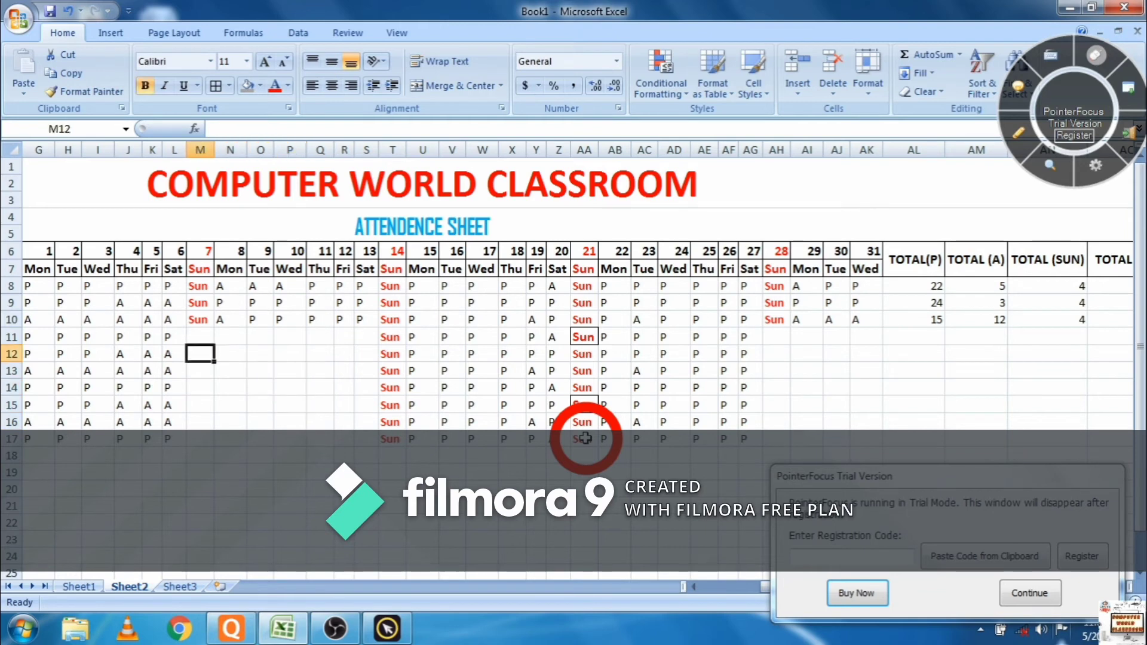
pyautogui.write('S')
pyautogui.press('Return')
pyautogui.write('SS')
pyautogui.press('Return')
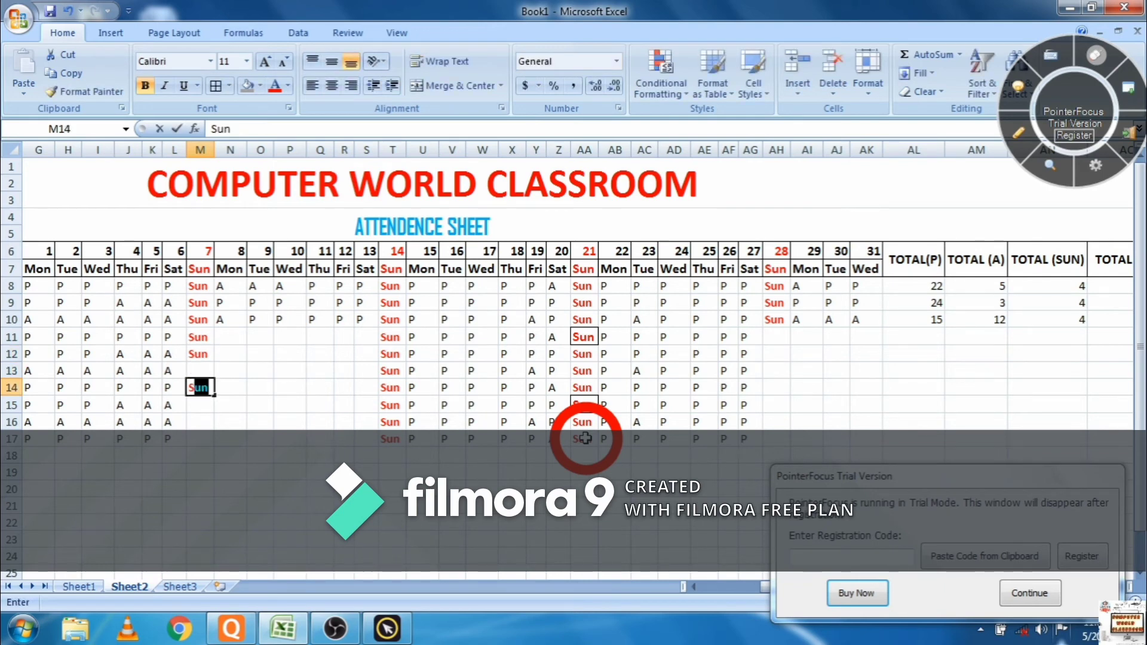
pyautogui.press('Return')
pyautogui.write('Sun')
pyautogui.press('Return')
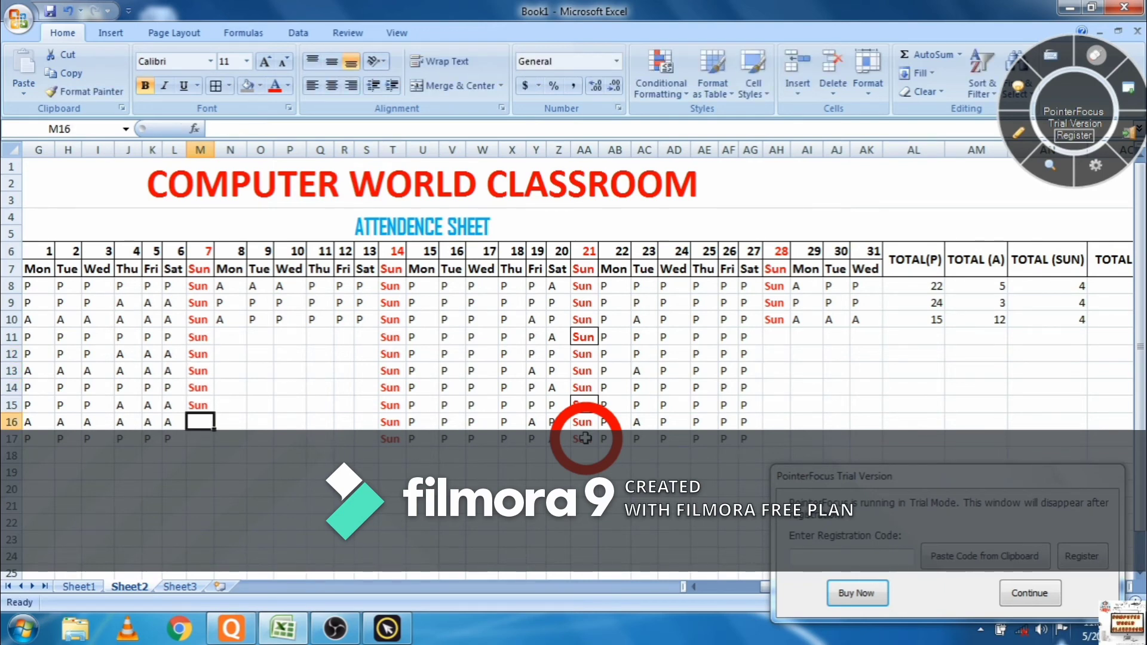
pyautogui.write('S')
pyautogui.press('Return')
pyautogui.write('S')
pyautogui.press('Return')
# - Mark the day 28 column as Sun for rows 11 through 17 (AH11:AH17)
pyautogui.press('Right')
pyautogui.press('Right')
pyautogui.press('Right')
pyautogui.press('Right')
pyautogui.press('Right')
pyautogui.press('Right')
pyautogui.press('Right')
pyautogui.press('Right')
pyautogui.press('Right')
pyautogui.press('Right')
pyautogui.press('Right')
pyautogui.press('Right')
pyautogui.press('Right')
pyautogui.press('Right')
pyautogui.press('Right')
pyautogui.press('Right')
pyautogui.press('Right')
pyautogui.press('Right')
pyautogui.press('Right')
pyautogui.press('Right')
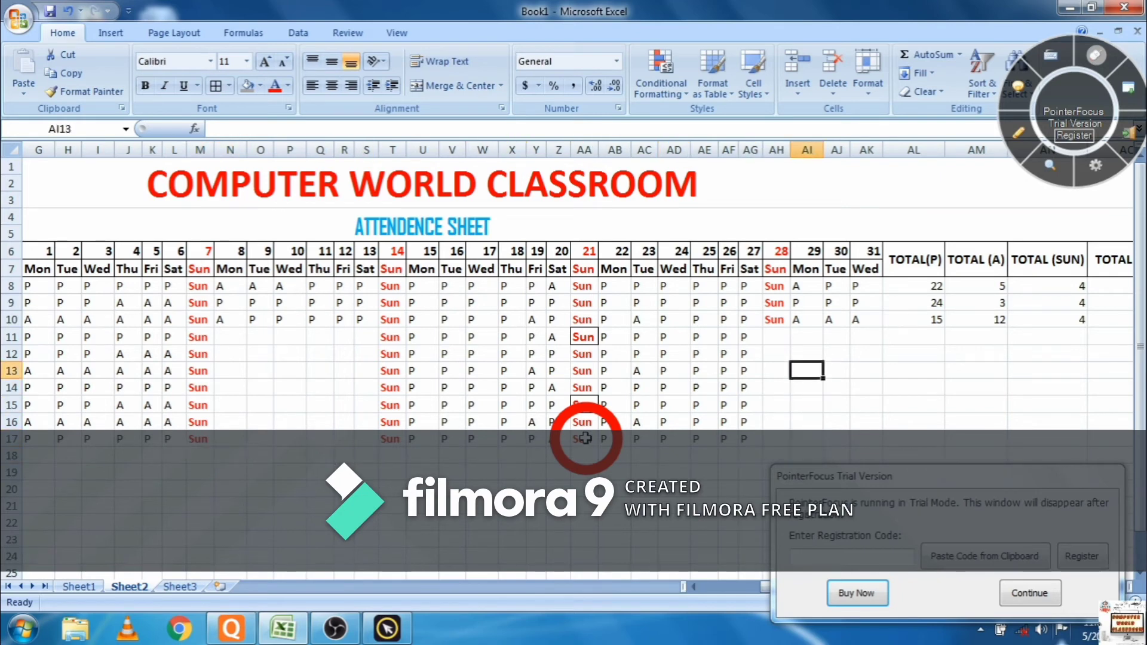
pyautogui.press('Left')
pyautogui.write('S')
pyautogui.press('Return')
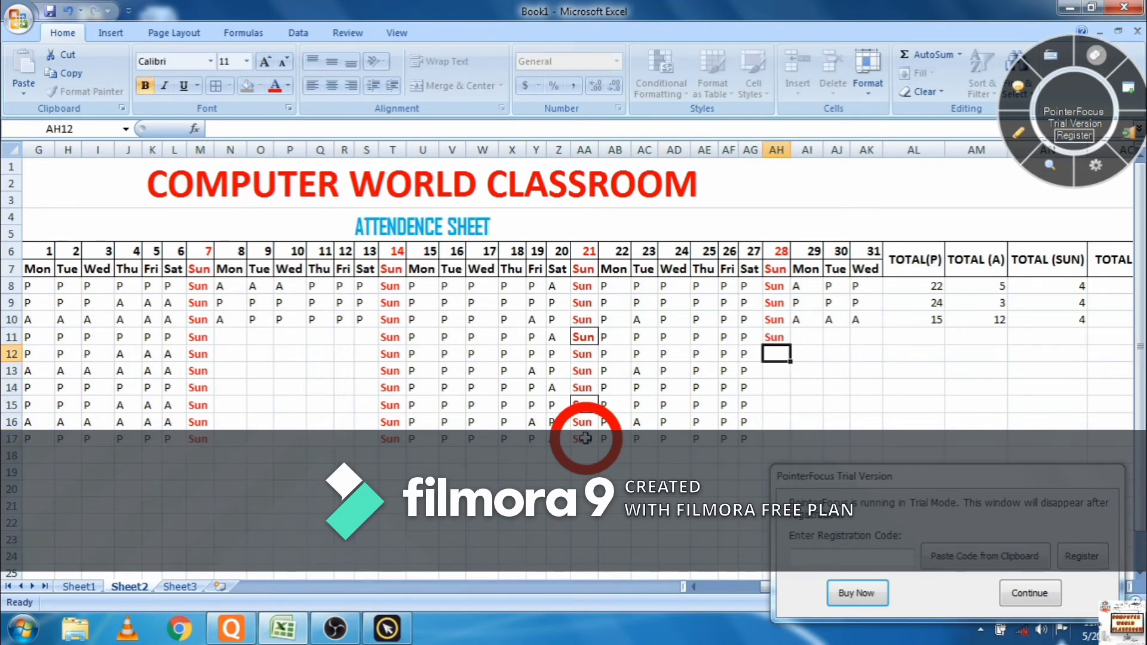
pyautogui.write('S')
pyautogui.press('Return')
pyautogui.write('S')
pyautogui.press('Return')
pyautogui.write('S')
pyautogui.press('Return')
pyautogui.write('S')
pyautogui.press('Return')
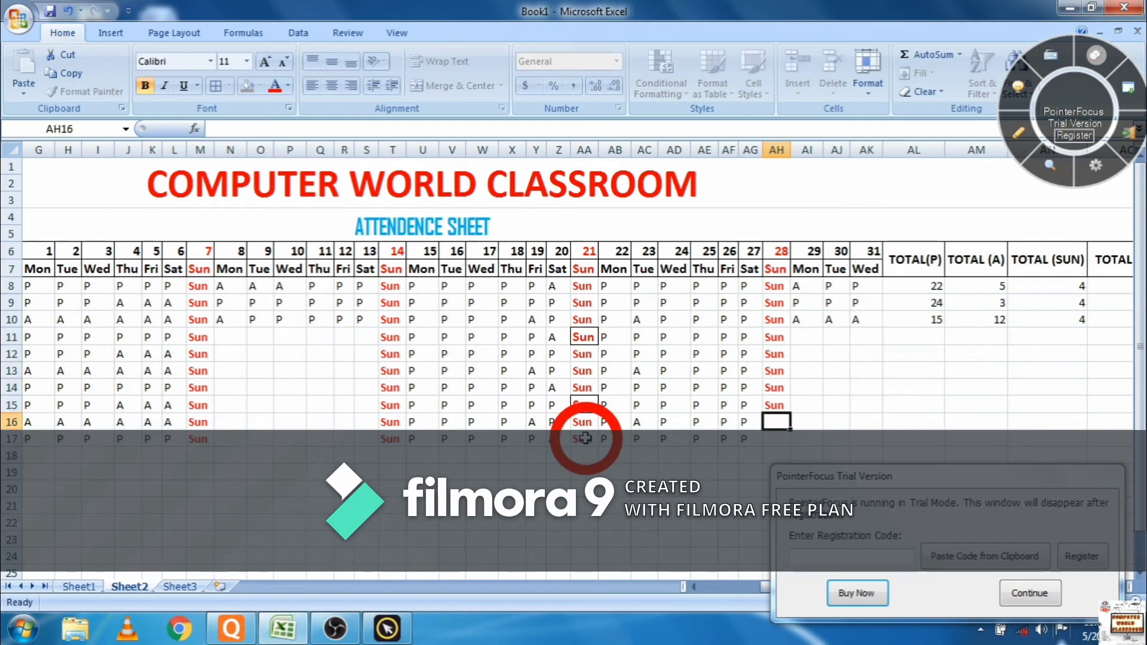
pyautogui.write('S')
pyautogui.press('Return')
pyautogui.write('S')
pyautogui.press('Return')
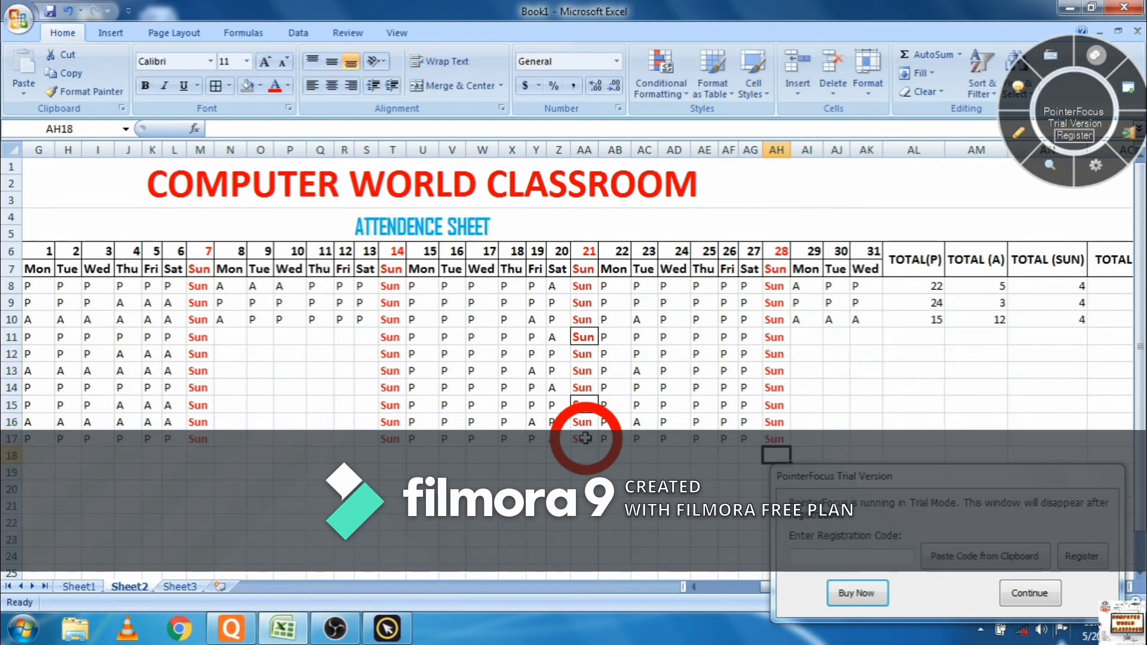
# - Fill row 11's empty cells from day 8 with P, A, A, P, P
pyautogui.click(1029, 593)
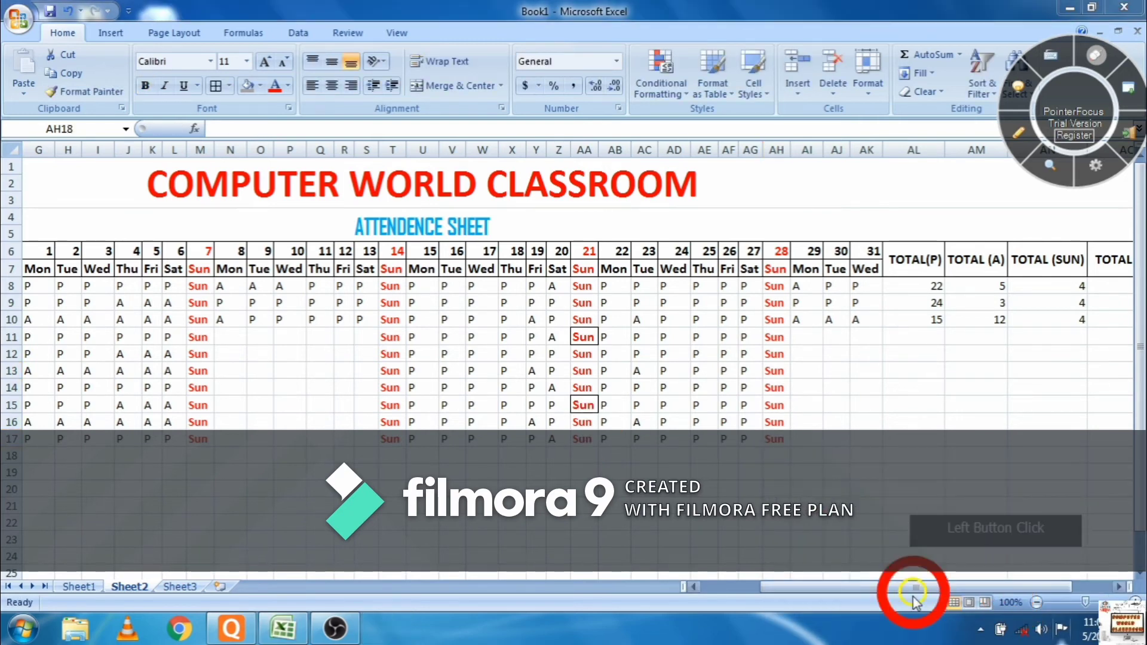
pyautogui.click(232, 336)
pyautogui.click(231, 336)
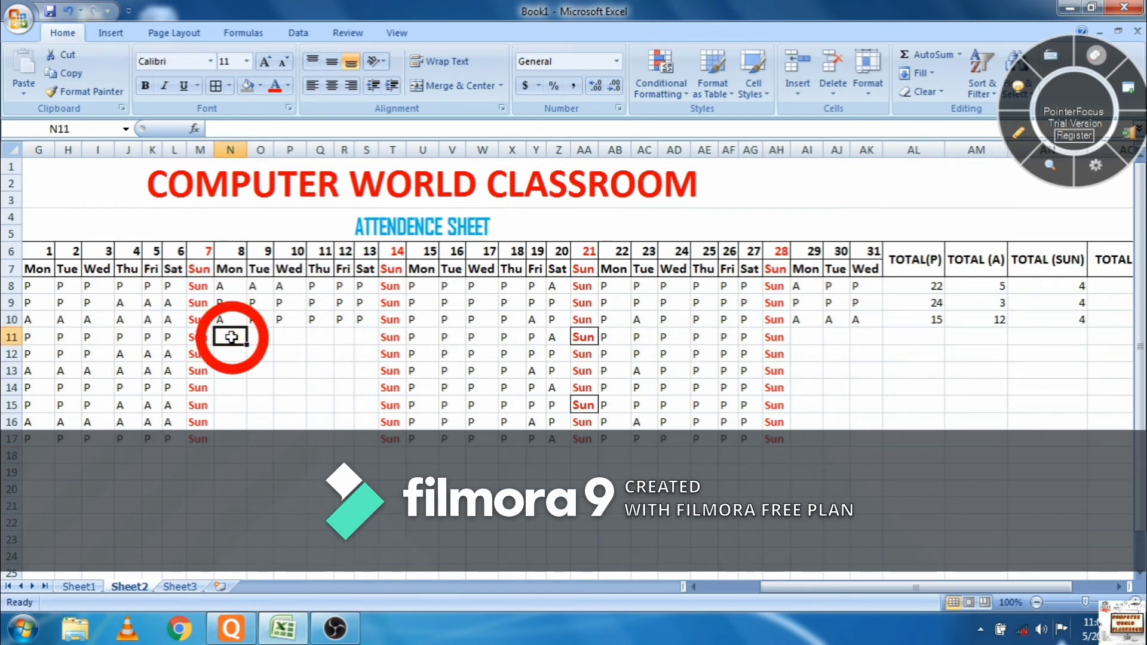
pyautogui.write('P')
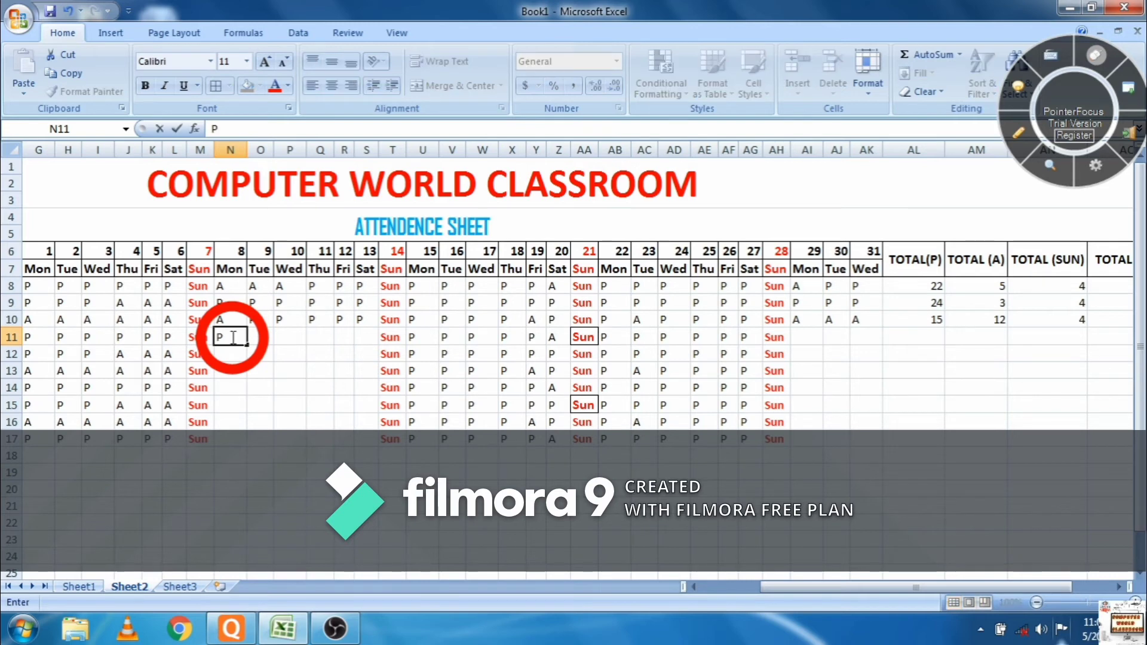
pyautogui.press('Tab')
pyautogui.write('A')
pyautogui.press('Tab')
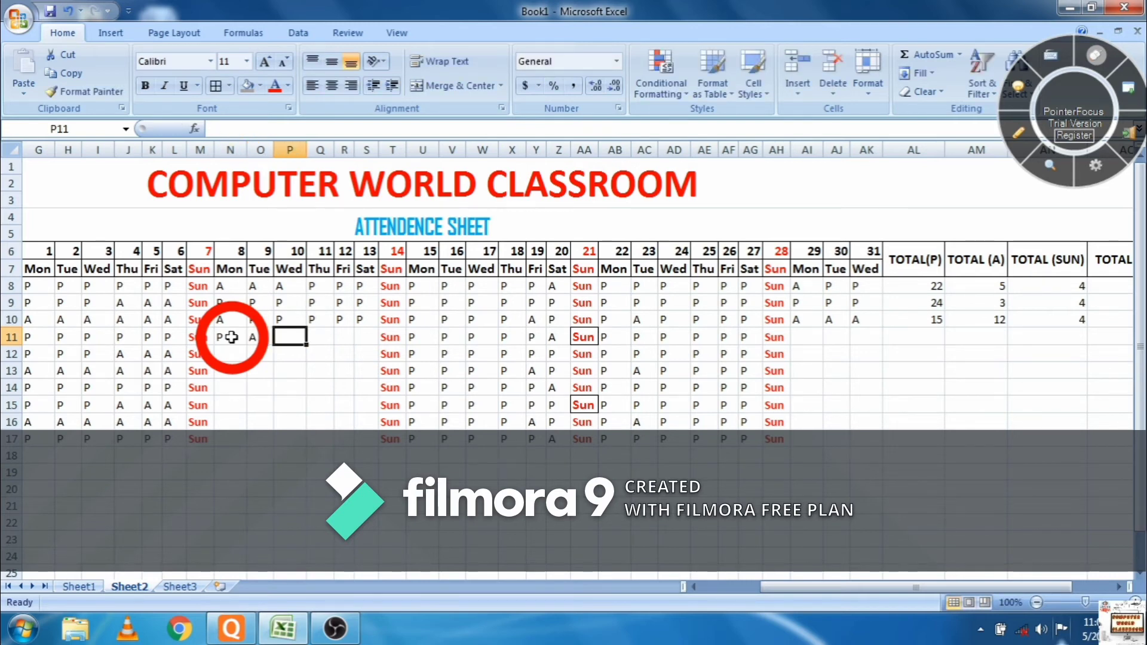
pyautogui.press('Tab')
pyautogui.write('A')
pyautogui.press('Tab')
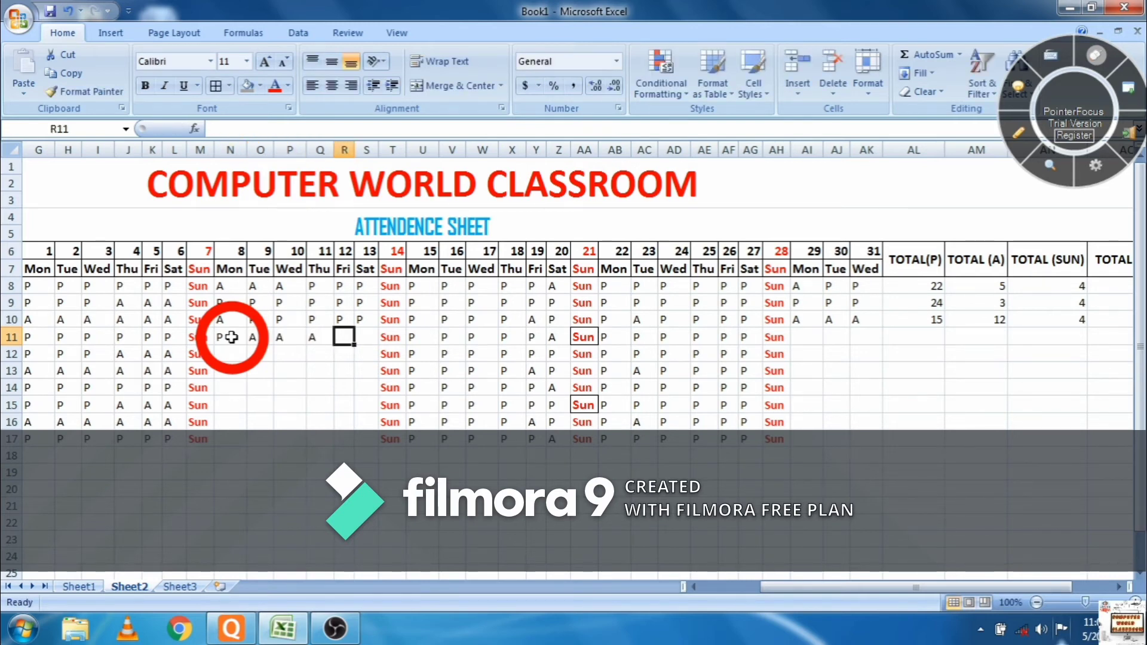
pyautogui.write('P')
pyautogui.press('Tab')
pyautogui.write('P')
pyautogui.press('Return')
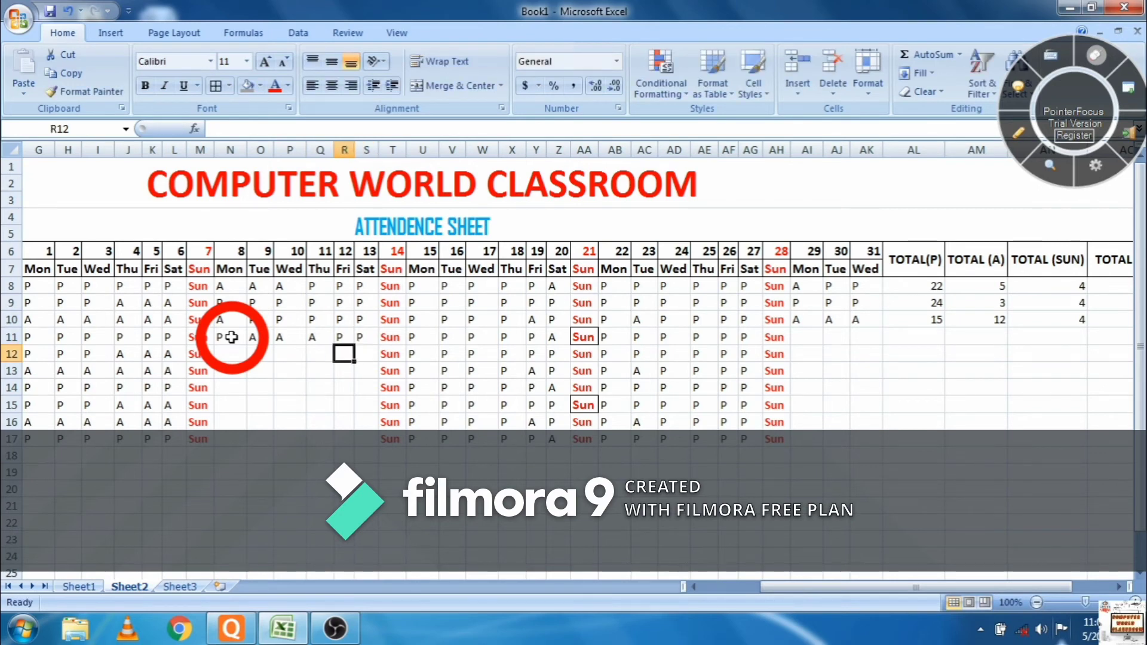
# - Fill row 12's empty day cells with A marks and a P for day 11
pyautogui.write('A')
pyautogui.press('Left')
pyautogui.write('A')
pyautogui.press('Left')
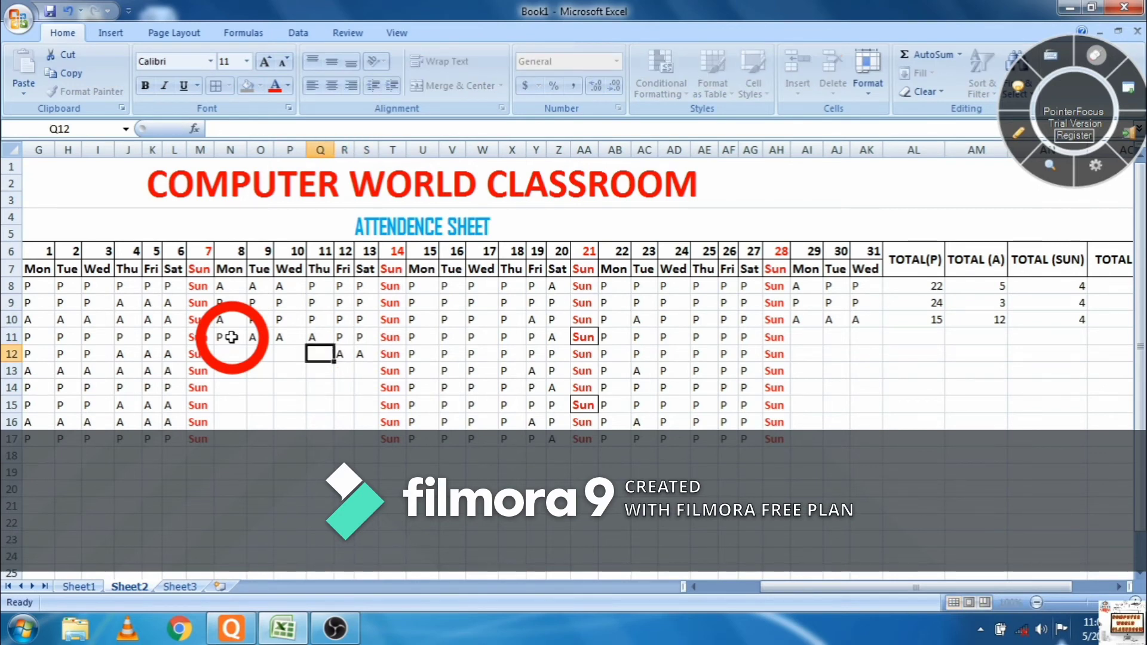
pyautogui.press('Left')
pyautogui.write('A')
pyautogui.press('Left')
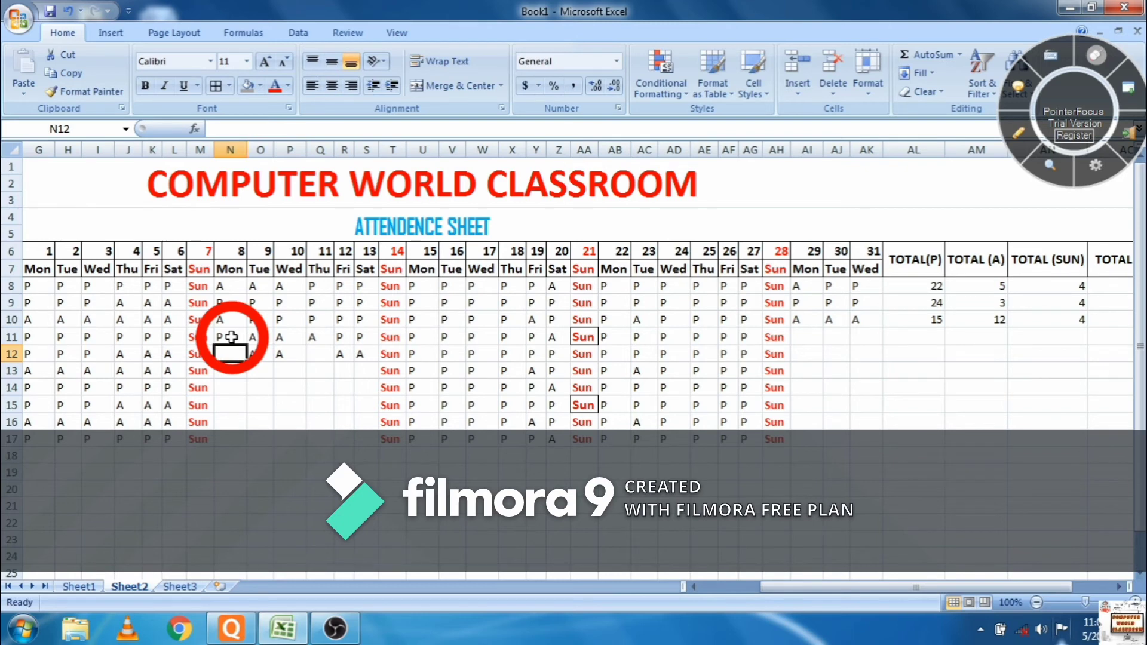
pyautogui.press('Right')
pyautogui.write('A')
pyautogui.press('Right')
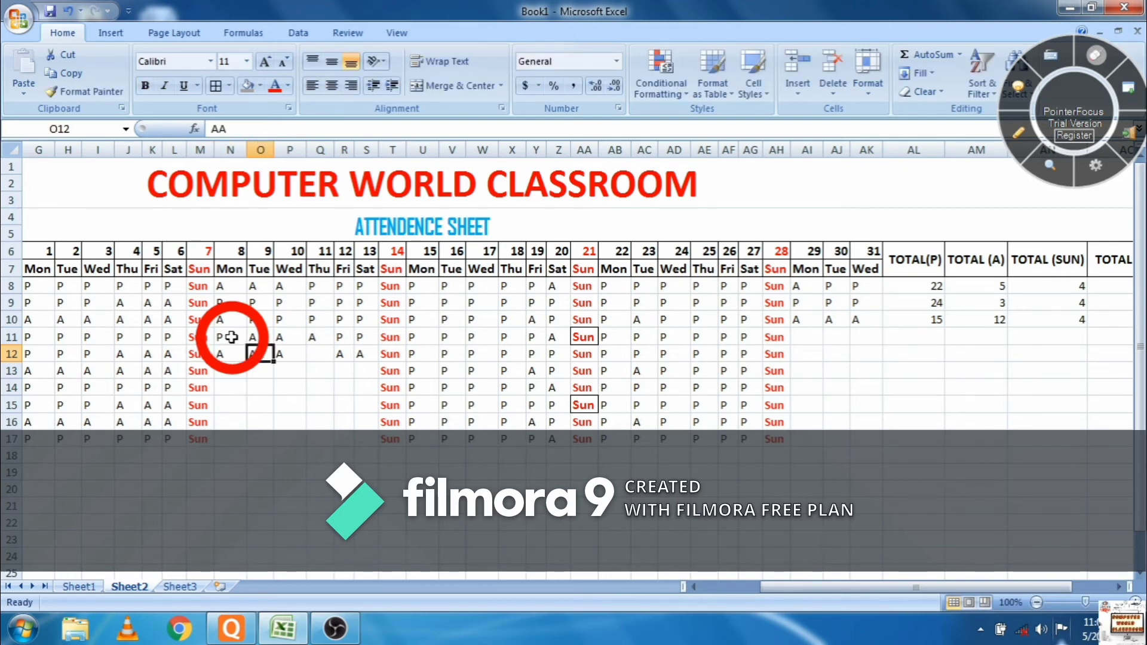
pyautogui.press('Right')
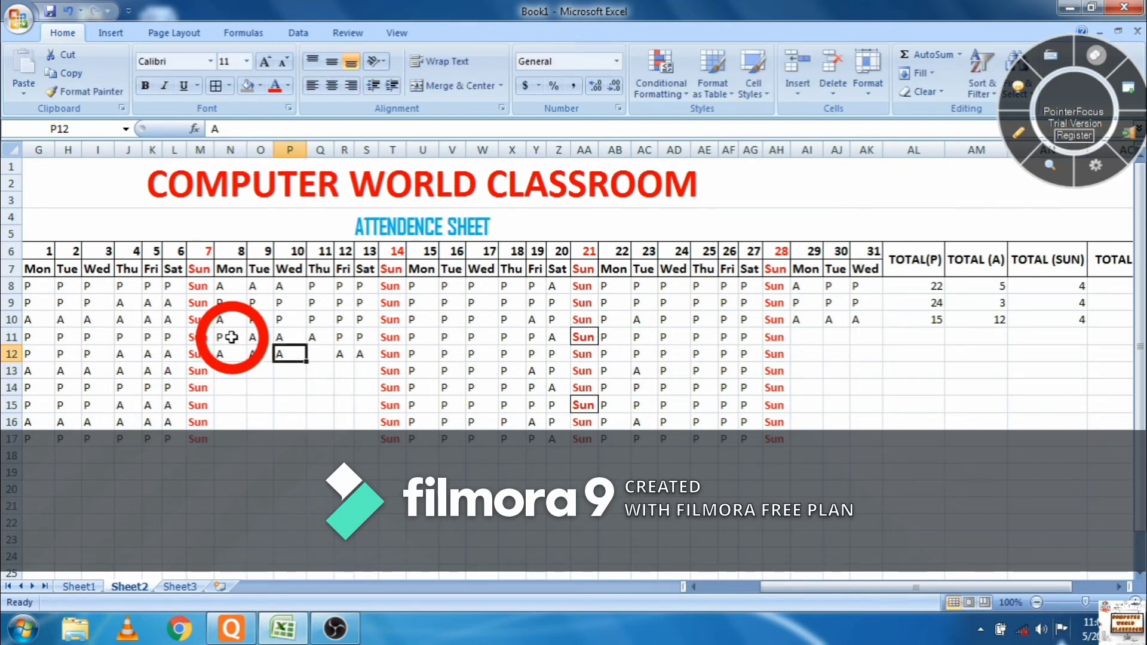
pyautogui.press('Right')
pyautogui.write('P')
pyautogui.press('Return')
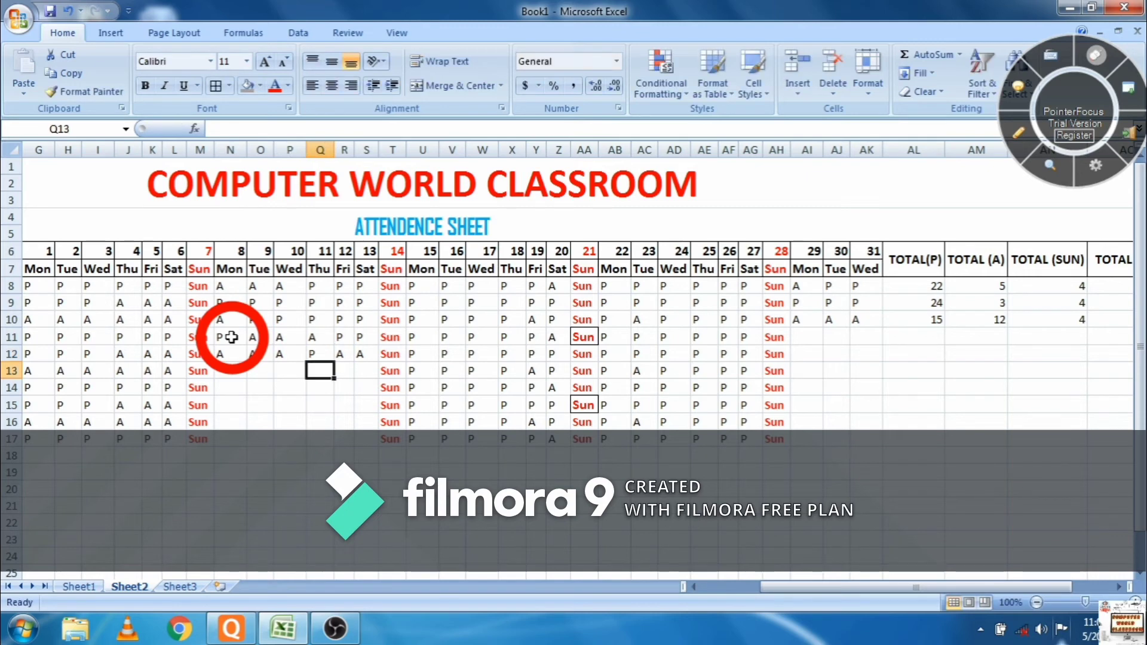
# - Enter row 13's marks: A, P, A, A
pyautogui.write('A')
pyautogui.press('Right')
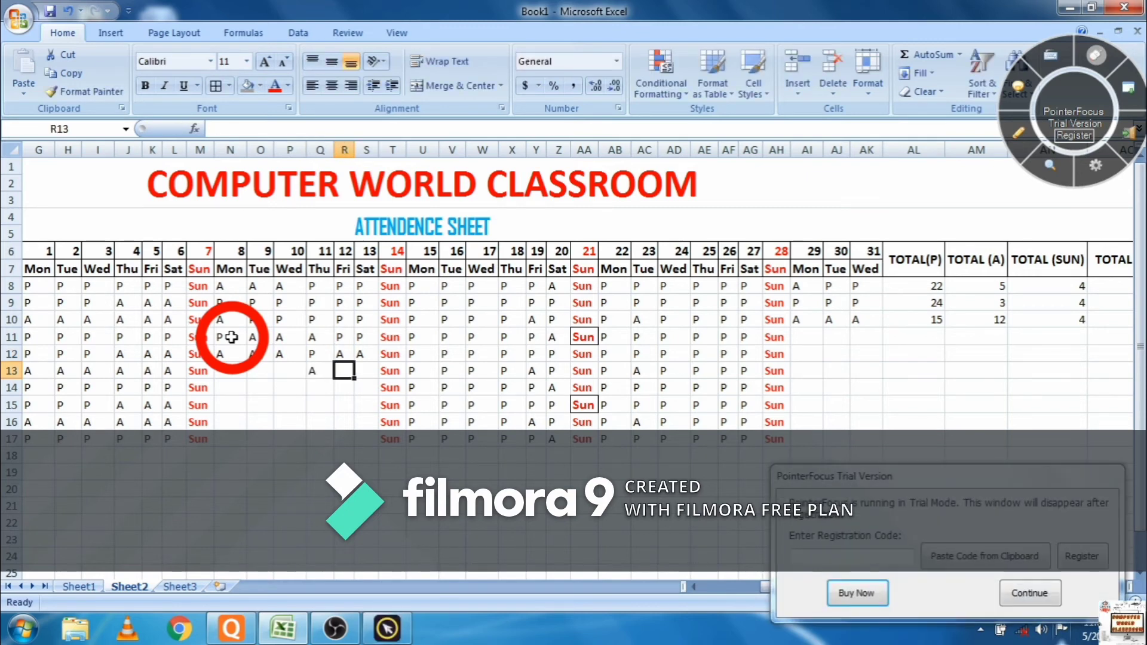
pyautogui.write('P')
pyautogui.press('Right')
pyautogui.press('Left')
pyautogui.press('Left')
pyautogui.press('Left')
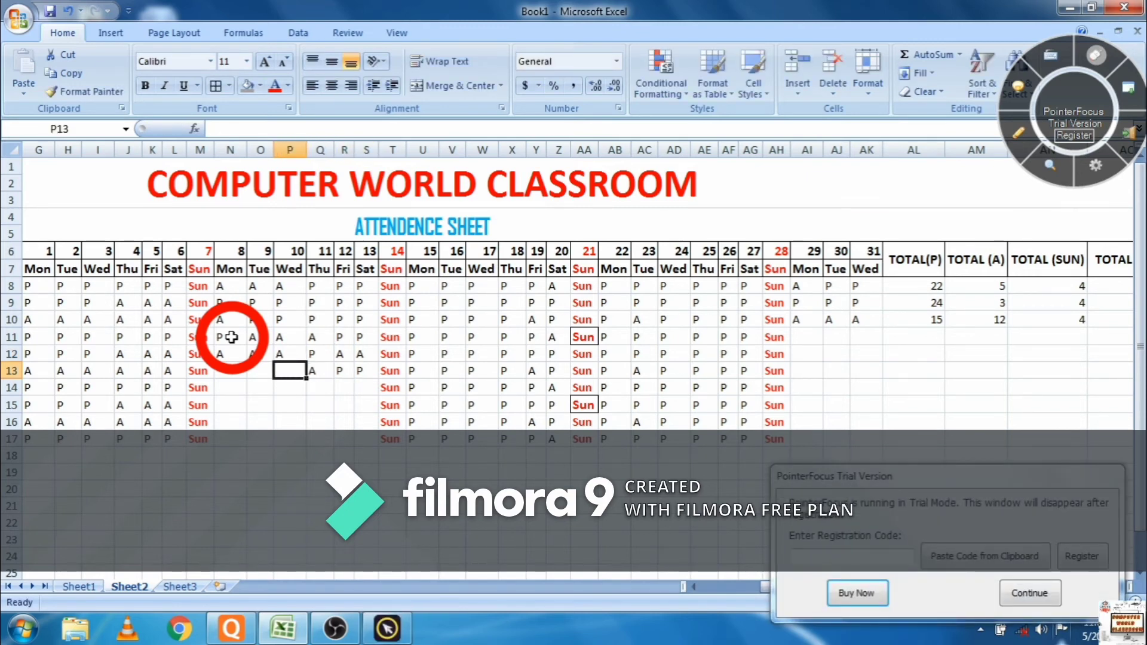
pyautogui.write('A')
pyautogui.press('Left')
pyautogui.write('A')
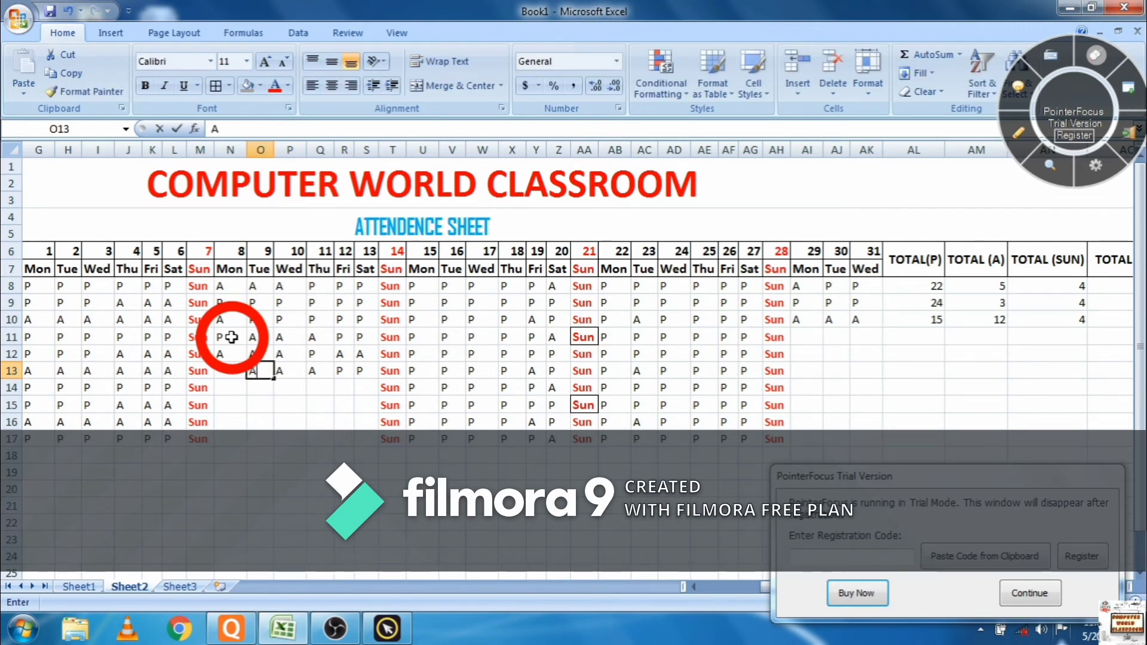
pyautogui.press('Left')
# - Enter row 14's marks: A, A, then P for days 11 onward
pyautogui.press('Right')
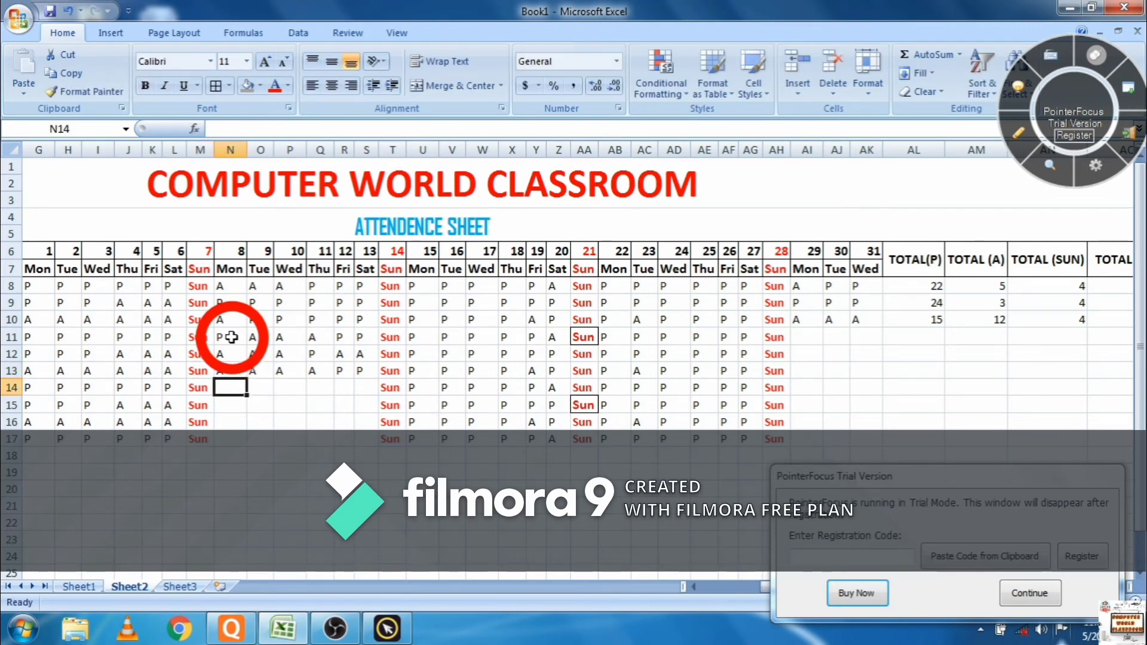
pyautogui.write('A')
pyautogui.press('Right')
pyautogui.press('Right')
pyautogui.write('A')
pyautogui.press('Left')
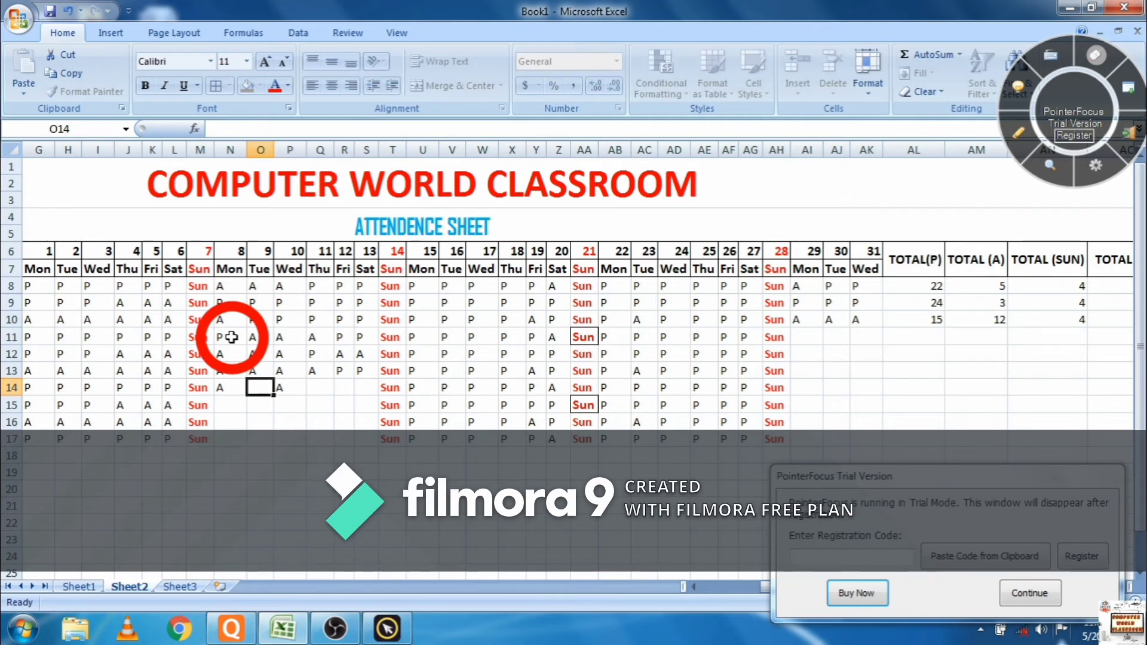
pyautogui.press('Right')
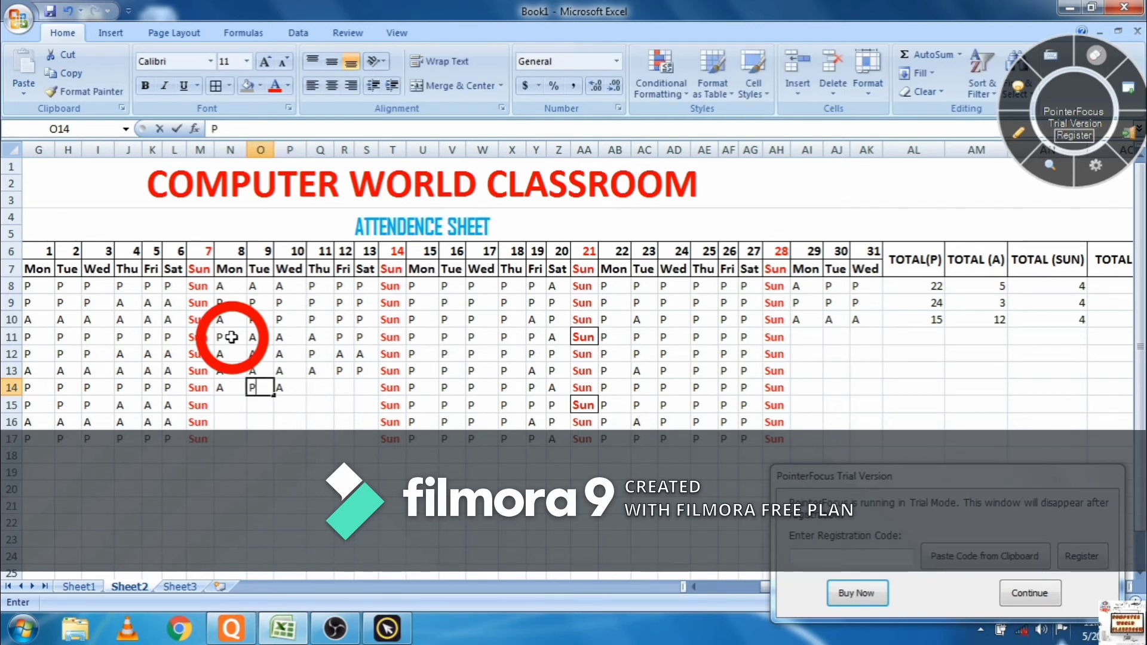
pyautogui.press('Right')
pyautogui.press('Right')
pyautogui.write('P')
pyautogui.press('Right')
pyautogui.write('P')
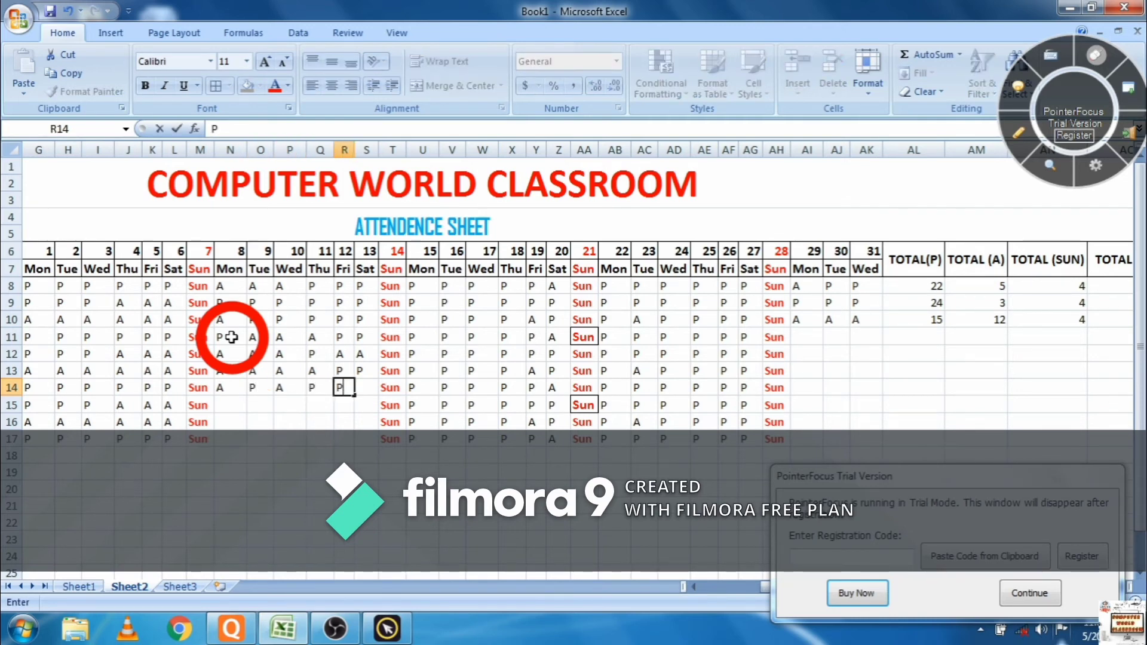
pyautogui.press('Right')
pyautogui.write('P')
pyautogui.press('Return')
# - Mark five days absent (A) in row 15
pyautogui.write('A')
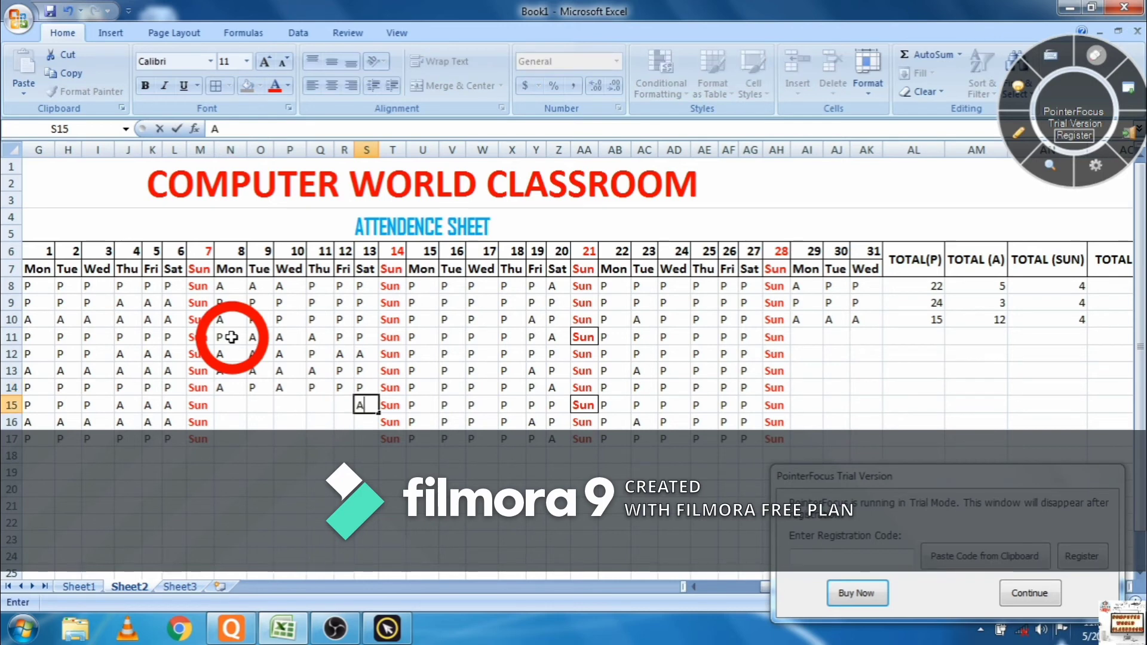
pyautogui.press('Left')
pyautogui.write('A')
pyautogui.press('Left')
pyautogui.press('Left')
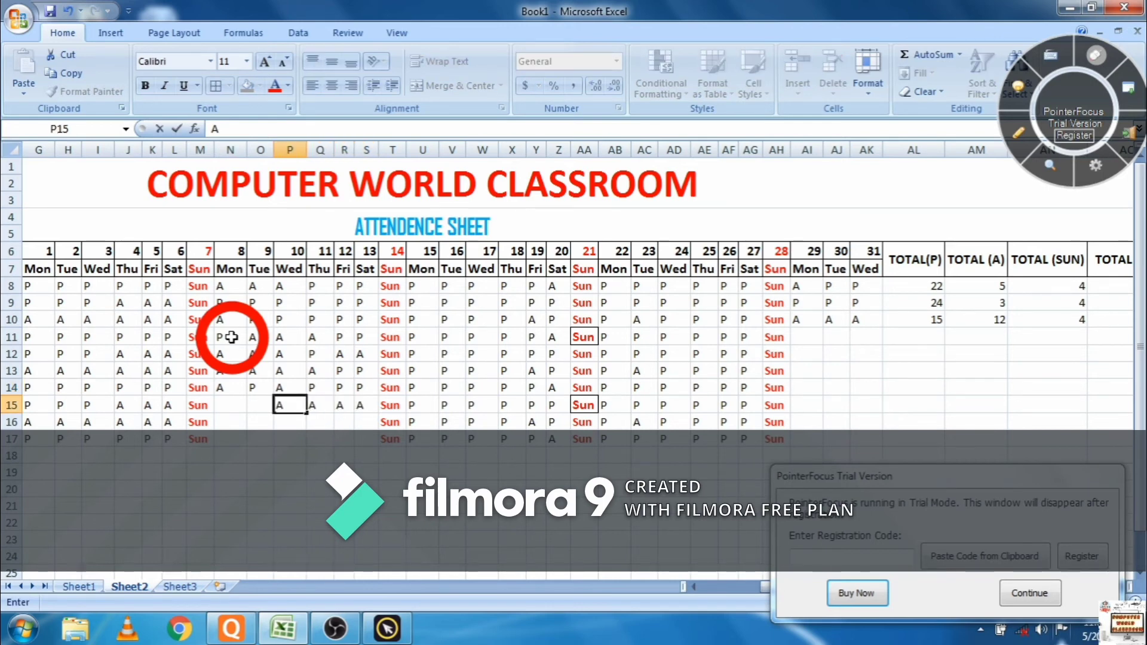
pyautogui.write('A')
pyautogui.press('Left')
pyautogui.write('A')
pyautogui.press('Left')
pyautogui.write('A')
pyautogui.press('Left')
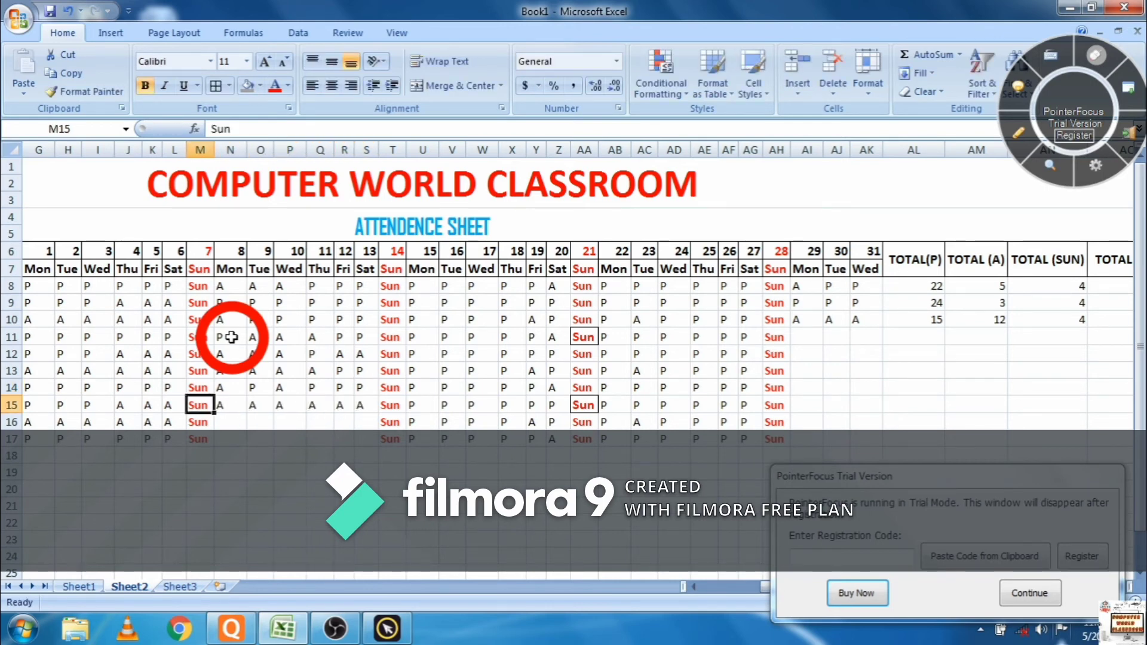
# - Fill the remaining empty cells in row 16 with P
pyautogui.press('Right')
pyautogui.write('P')
pyautogui.press('Right')
pyautogui.write('P')
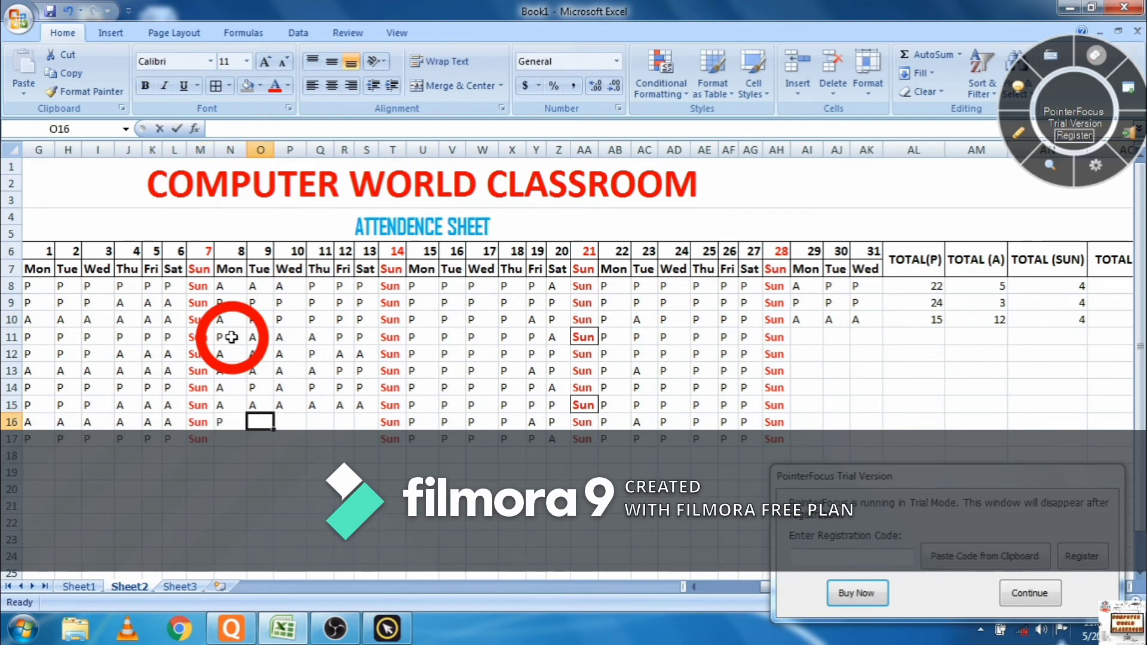
pyautogui.press('Right')
pyautogui.write('P')
pyautogui.press('Right')
pyautogui.write('P')
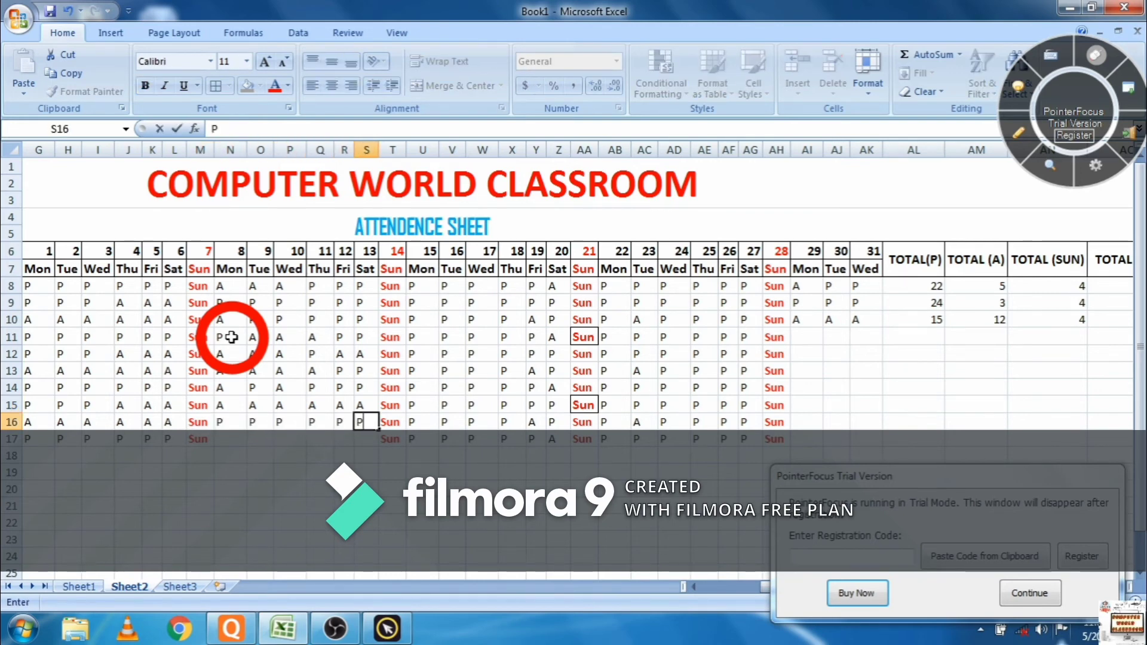
pyautogui.press('Down')
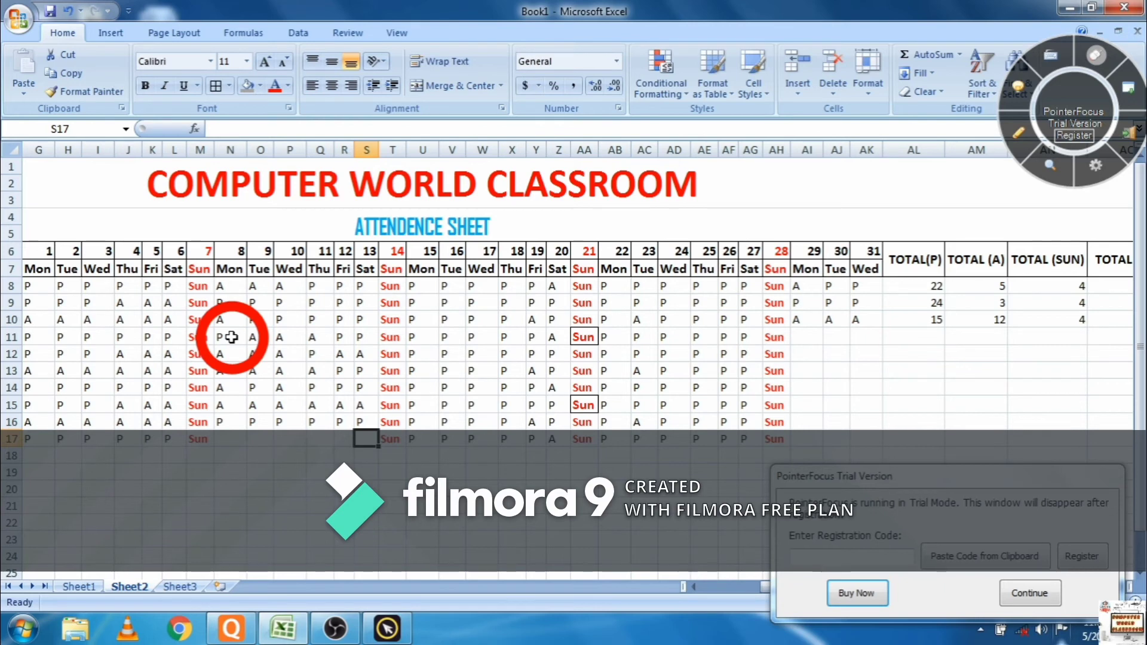
# - Mark row 17 present (P) for five days starting at day 8
pyautogui.write('P')
pyautogui.click(231, 337)
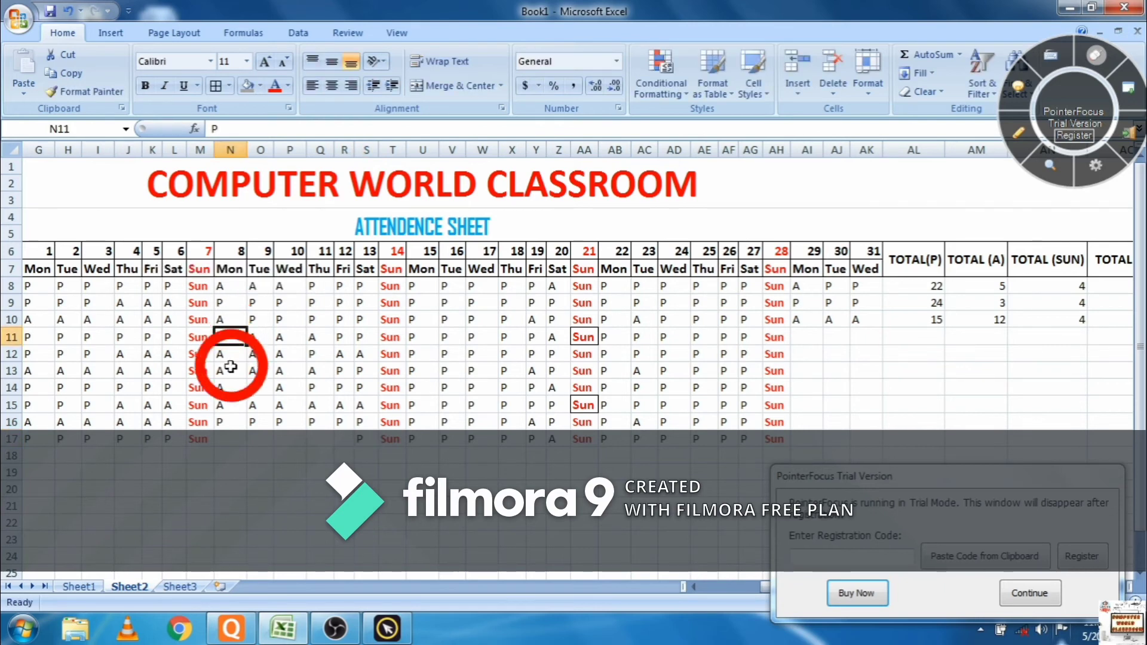
pyautogui.click(231, 441)
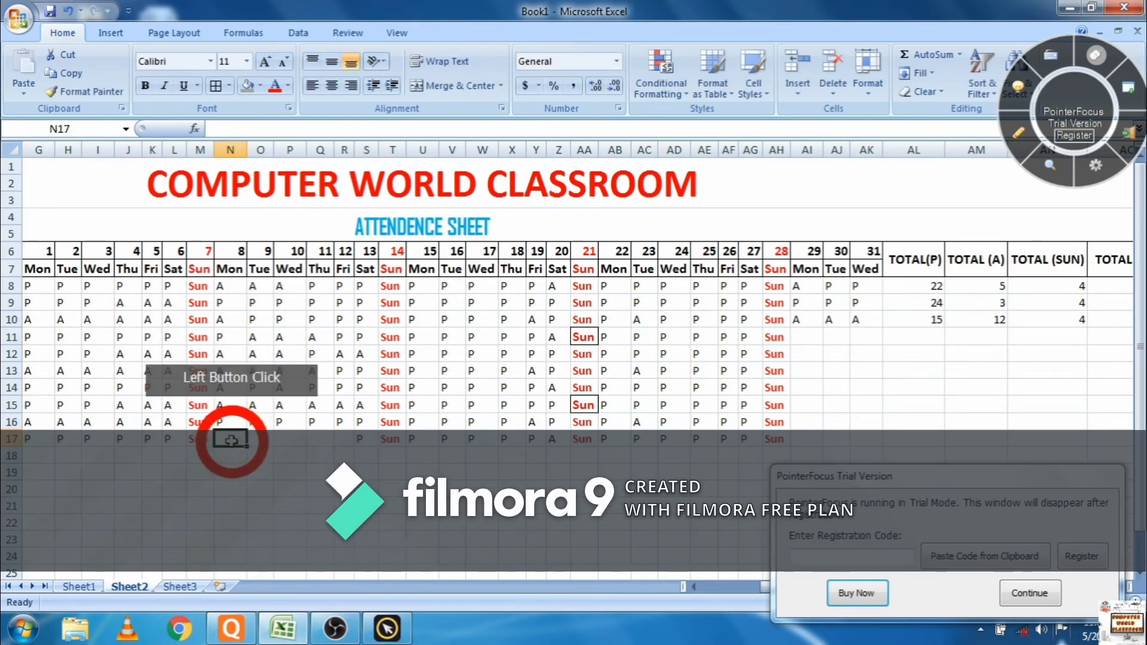
pyautogui.write('P')
pyautogui.press('Right')
pyautogui.write('P')
pyautogui.press('Right')
pyautogui.write('P')
pyautogui.press('Right')
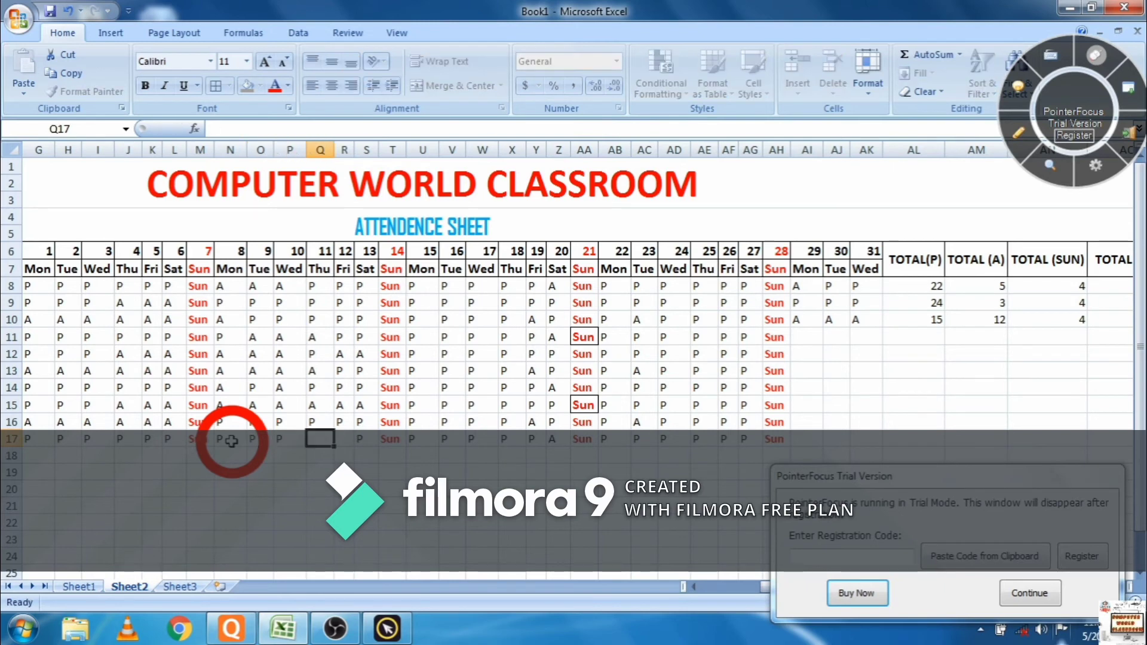
pyautogui.write('P')
pyautogui.press('Right')
pyautogui.write('P')
pyautogui.press('Right')
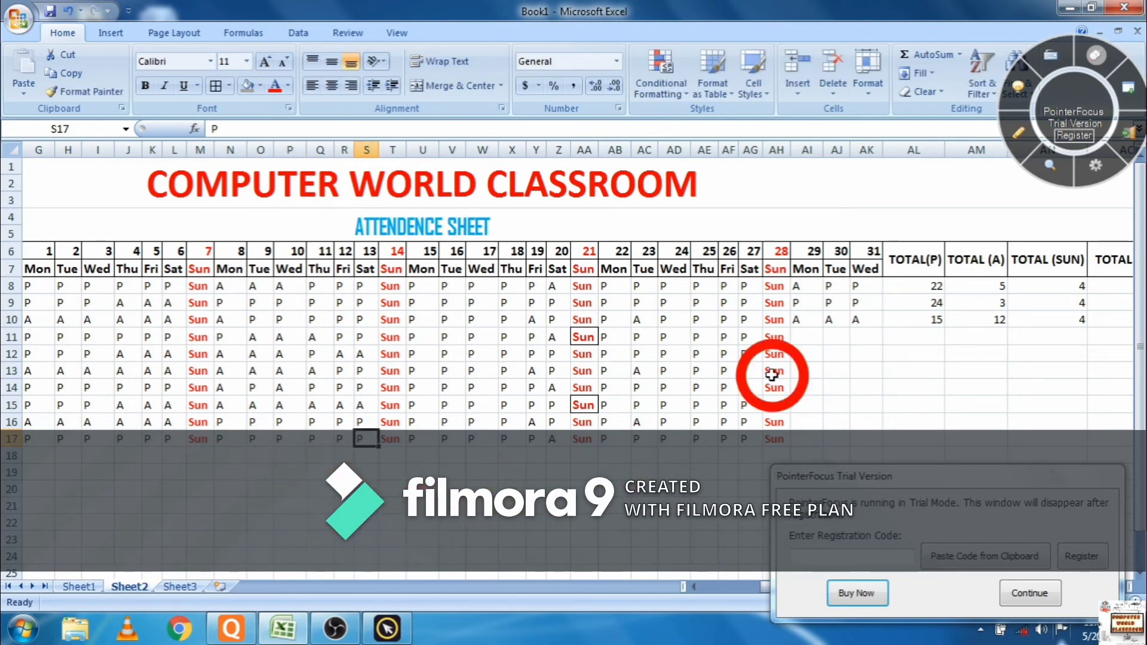
# - Fill the day 29–31 cells of the first student rows from row 11 with P
pyautogui.click(793, 339)
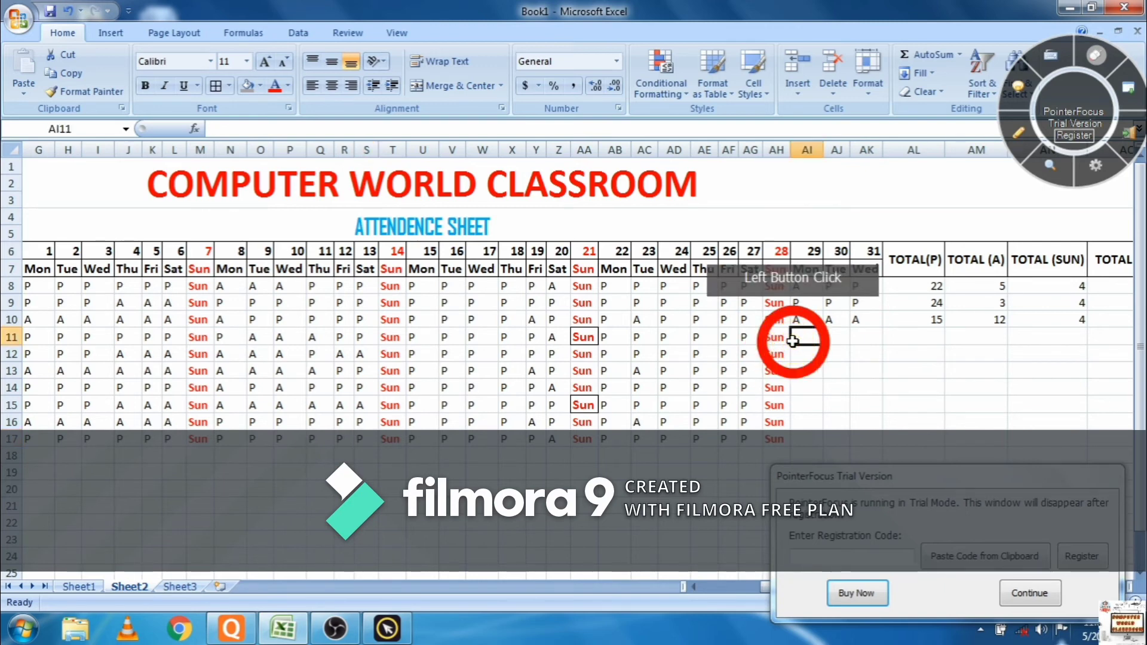
pyautogui.press('Right')
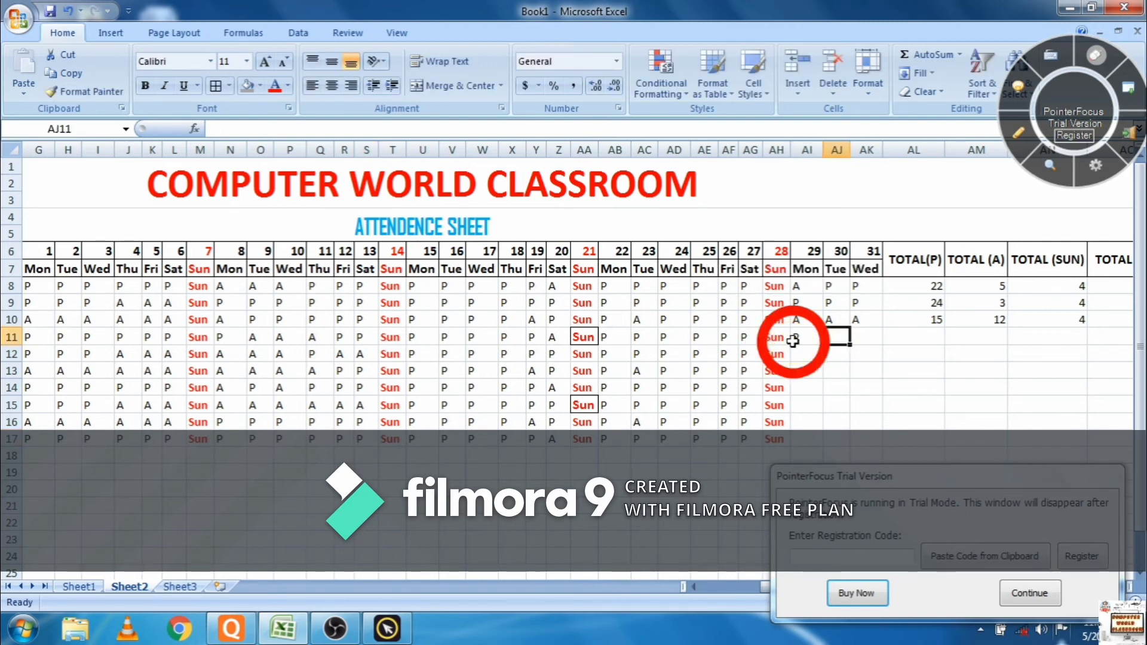
pyautogui.write('P')
pyautogui.press('Right')
pyautogui.write('P')
pyautogui.press('Down')
pyautogui.write('P')
pyautogui.press('Left')
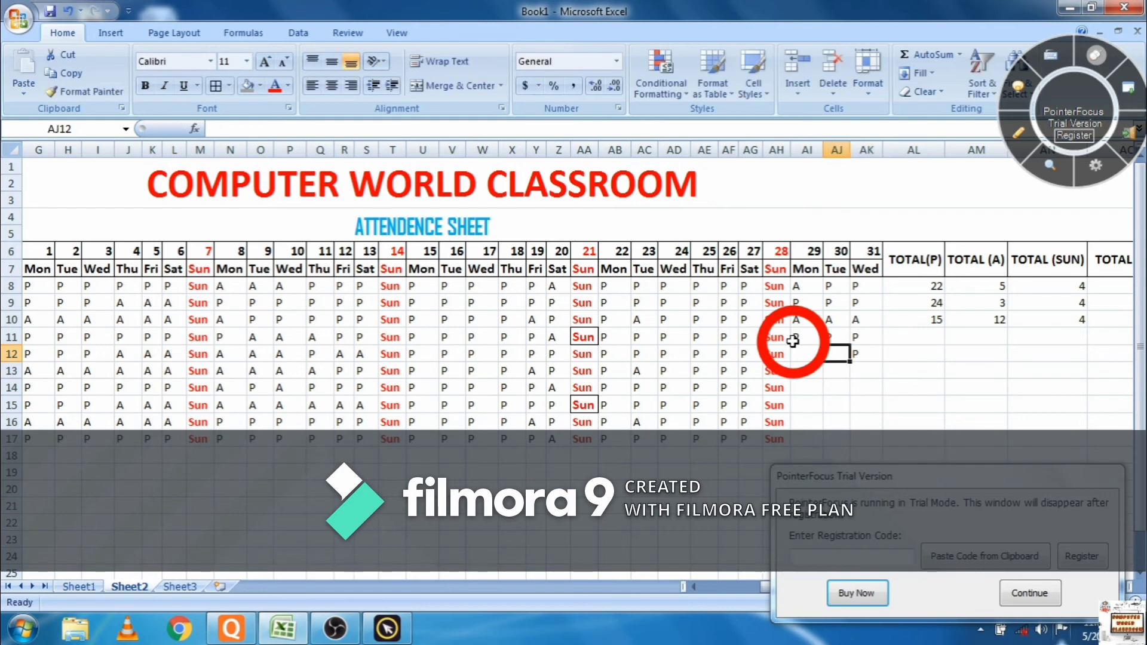
pyautogui.write('P')
pyautogui.press('Left')
pyautogui.write('PP')
pyautogui.press('Right')
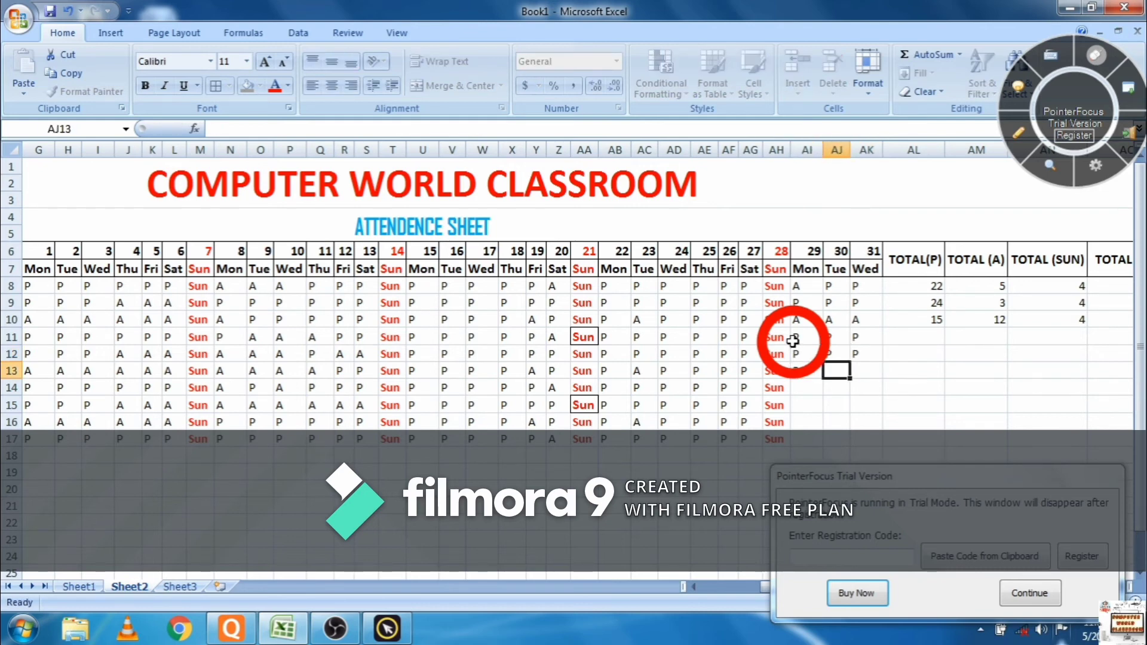
pyautogui.write('P')
pyautogui.press('Right')
pyautogui.write('P')
pyautogui.press('Down')
pyautogui.press('Left')
pyautogui.write('P')
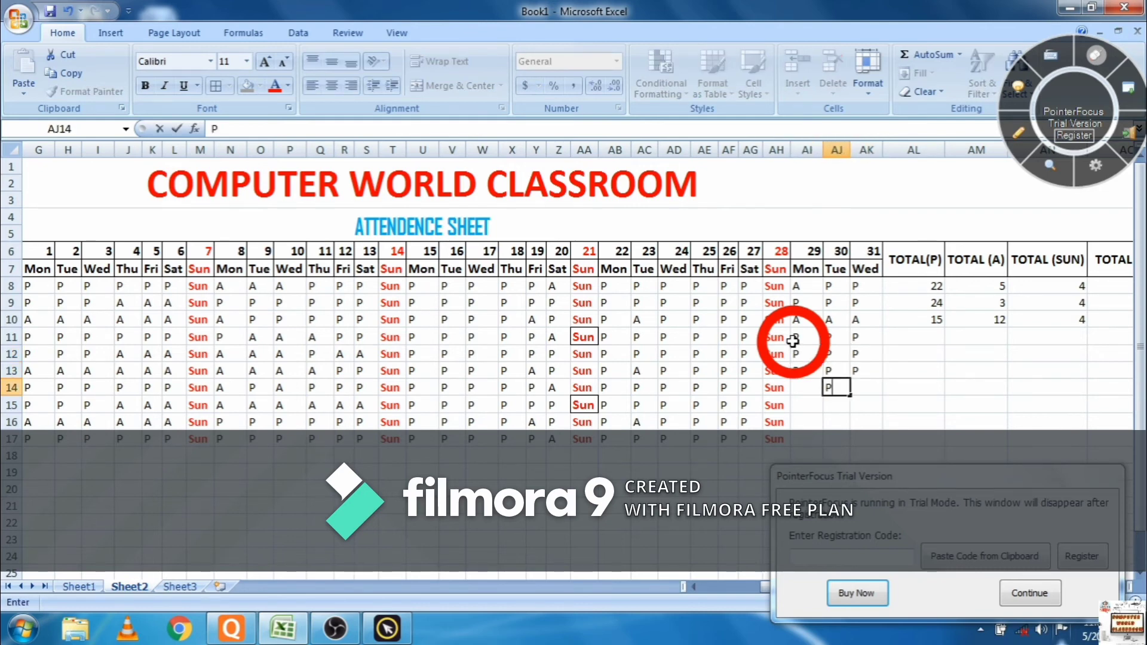
pyautogui.press('Left')
pyautogui.write('P')
# - Fill the remaining day 29–31 cells down to row 17 with P
pyautogui.press('Down')
pyautogui.write('P')
pyautogui.press('Right')
pyautogui.write('P')
pyautogui.press('Right')
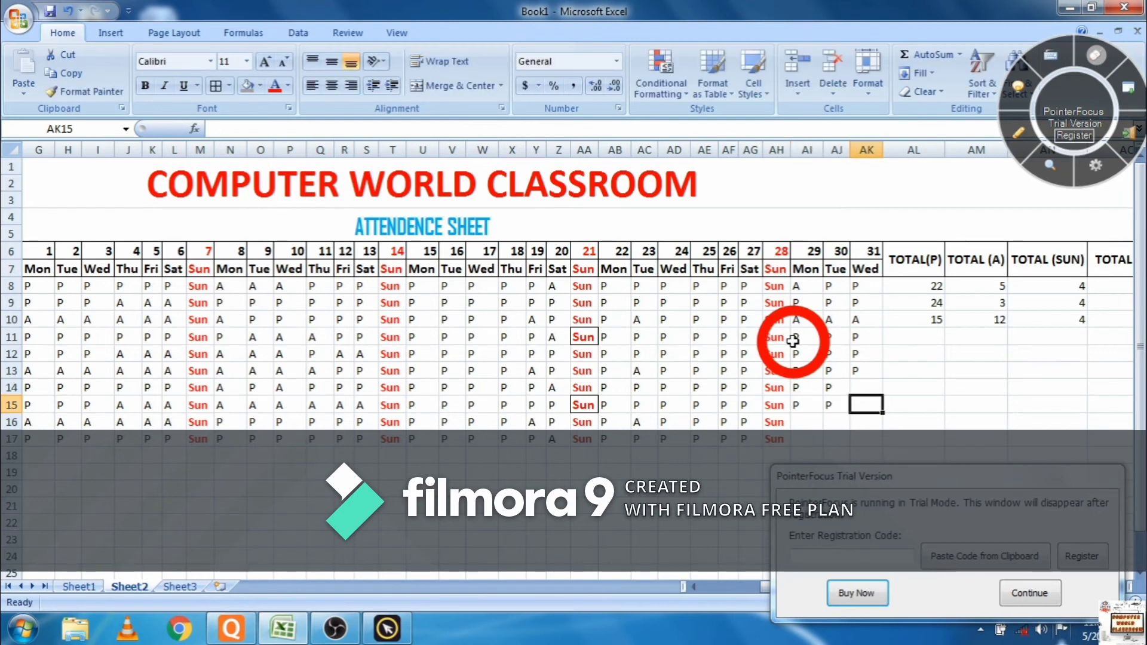
pyautogui.press('Down')
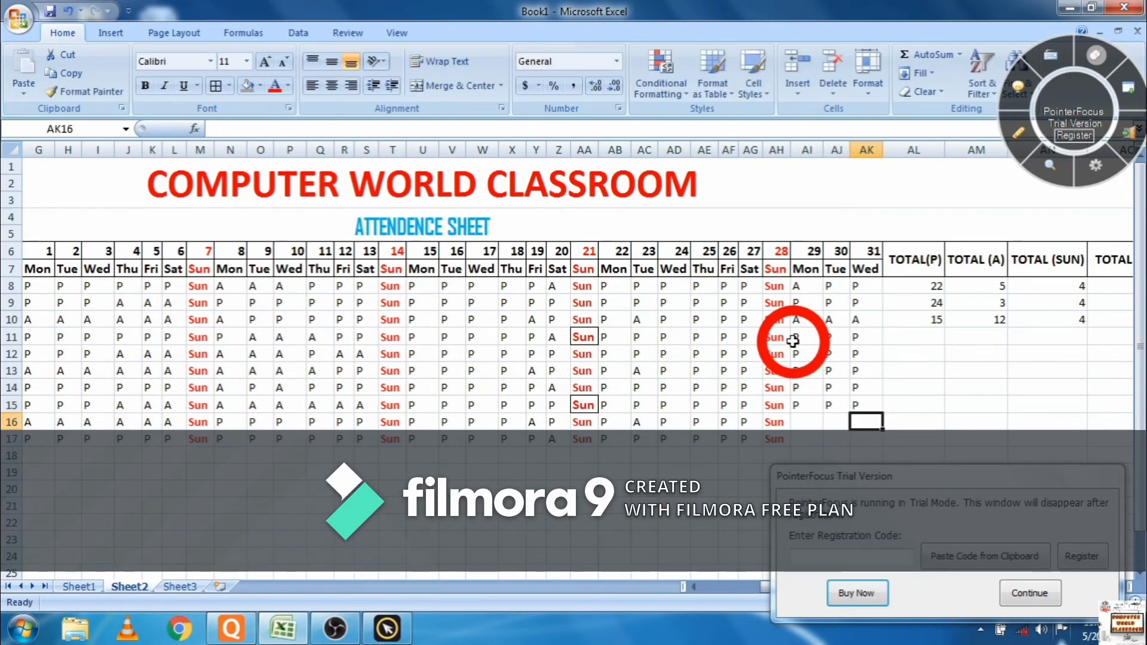
pyautogui.write('P')
pyautogui.press('Down')
pyautogui.press('Left')
pyautogui.write('P')
pyautogui.press('Up')
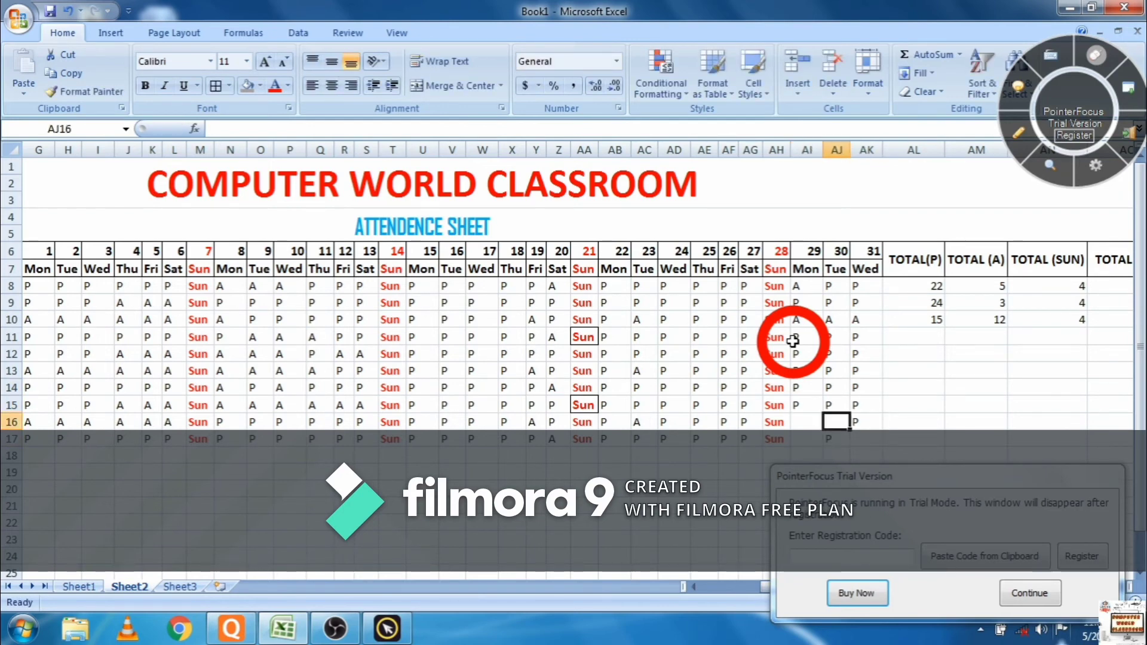
pyautogui.press('Left')
pyautogui.press('Left')
pyautogui.press('Right')
pyautogui.write('P')
pyautogui.press('Down')
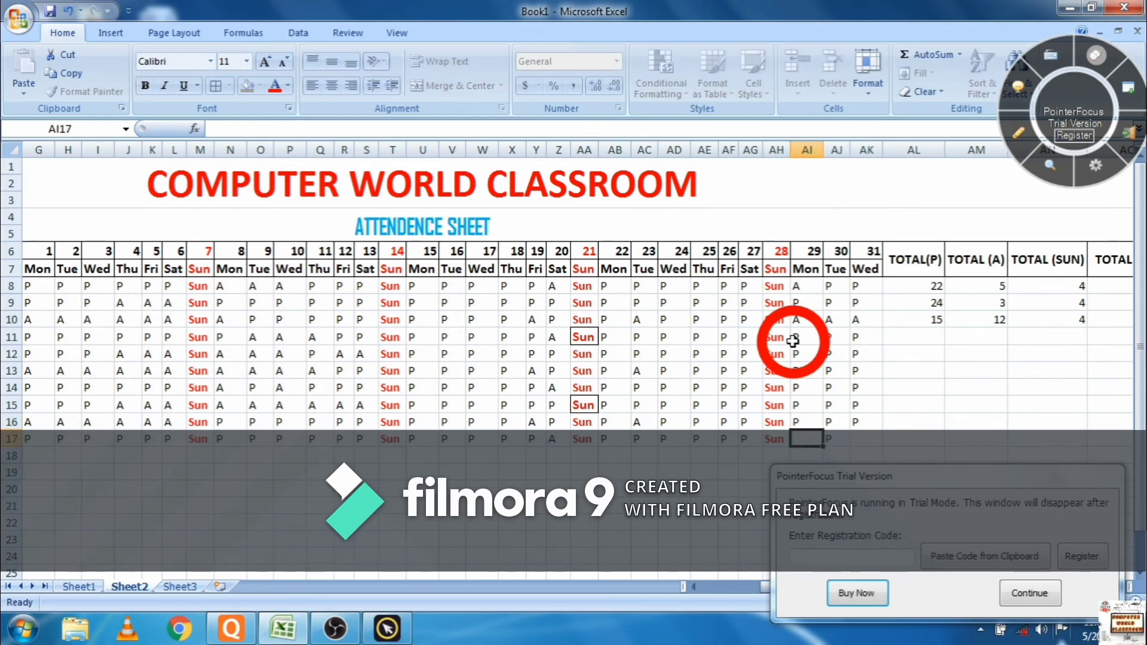
pyautogui.write('P')
pyautogui.press('Right')
pyautogui.press('Right')
pyautogui.press('Right')
pyautogui.press('Left')
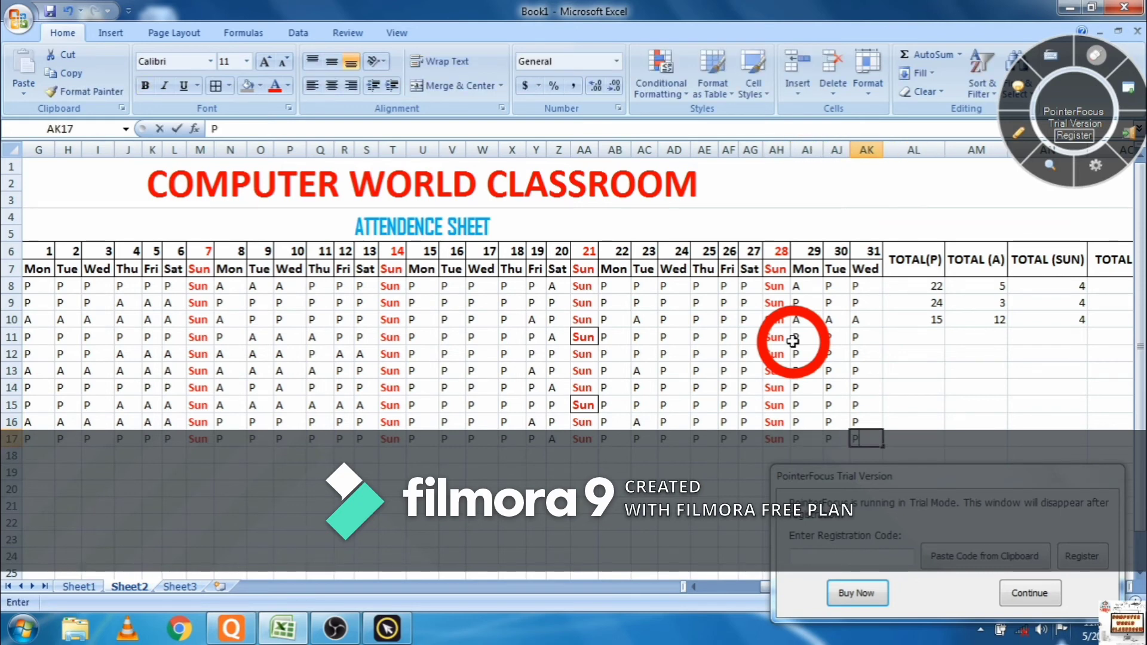
# - Copy the TOTAL(P) and TOTAL (A) counts from rows 8–10 down to row 17
pyautogui.moveTo(933, 288); pyautogui.dragTo(945, 444)
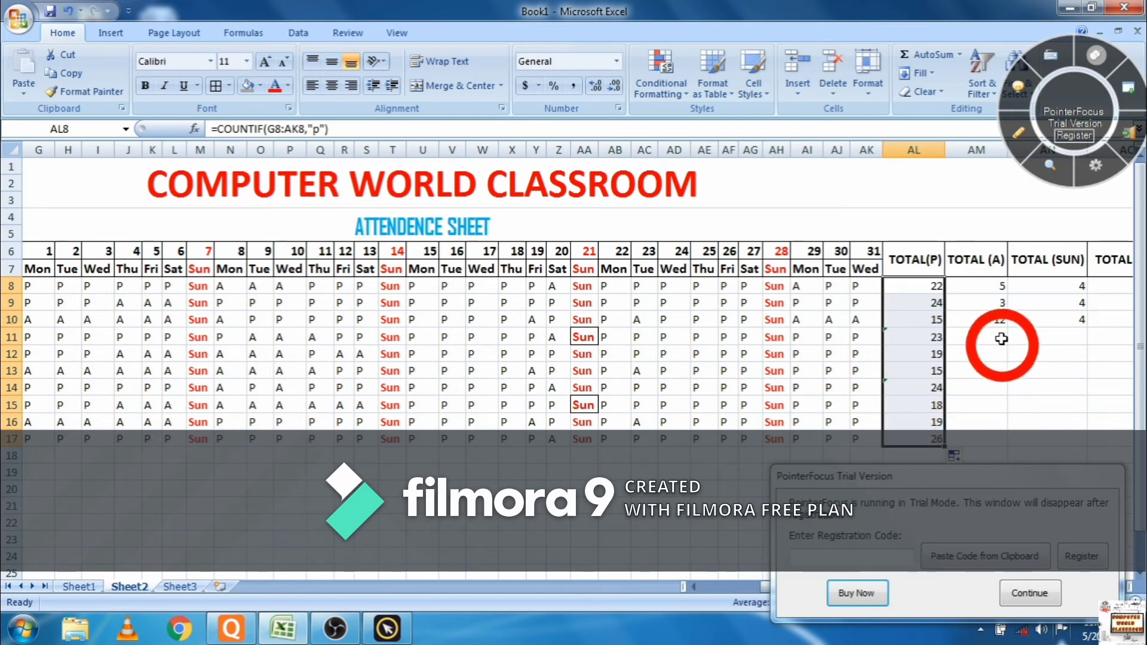
pyautogui.moveTo(980, 288); pyautogui.dragTo(1001, 440)
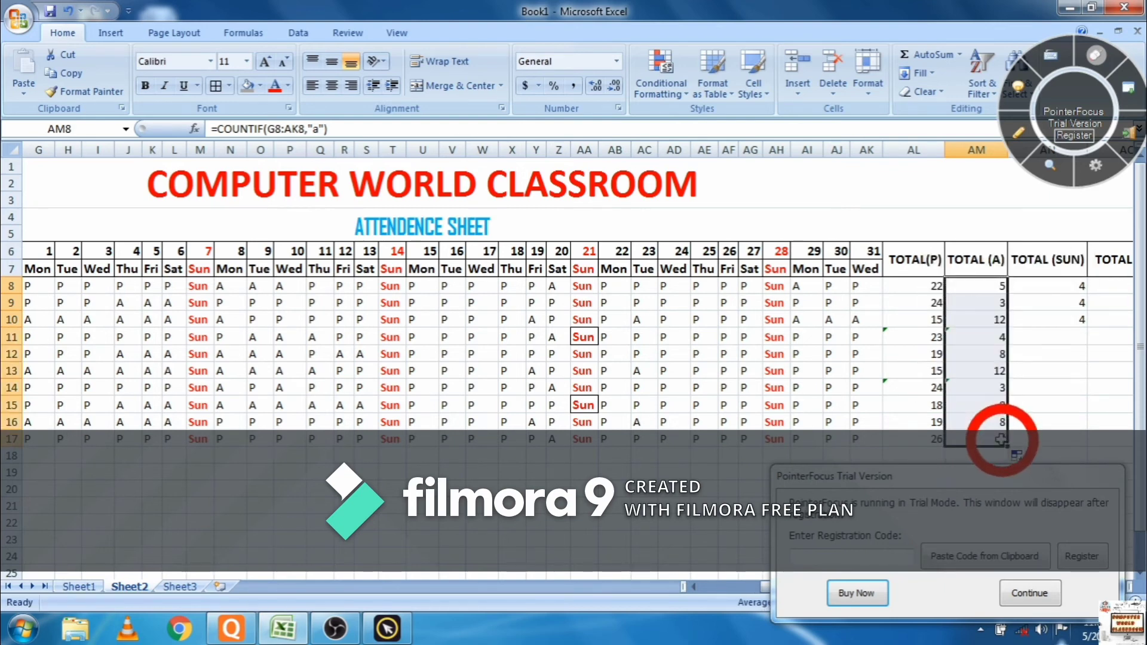
pyautogui.click(1028, 593)
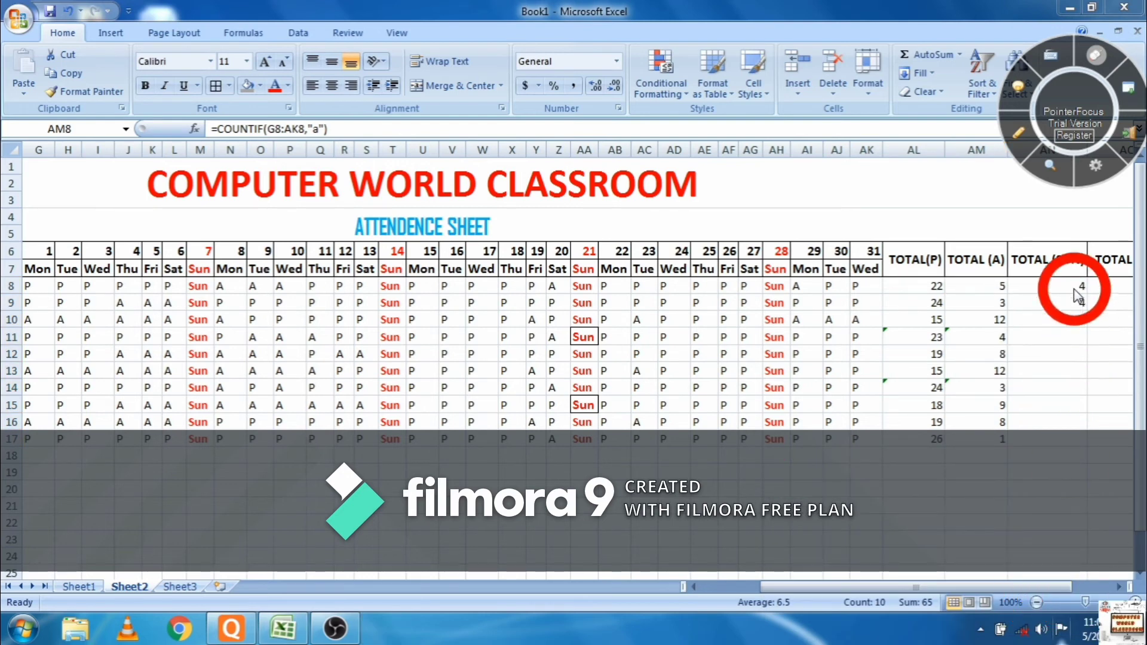
# - Copy the TOTAL (SUN) count down to row 17 and view the sheet in page break preview
pyautogui.click(1075, 322)
pyautogui.moveTo(1071, 290); pyautogui.dragTo(1079, 442)
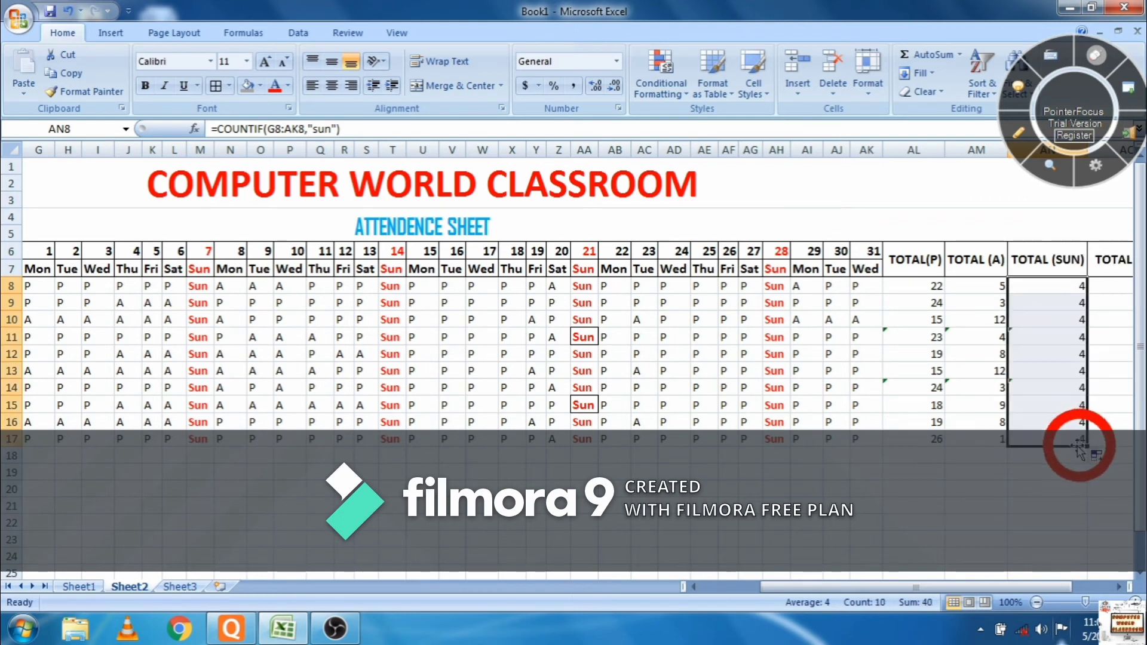
pyautogui.click(991, 598)
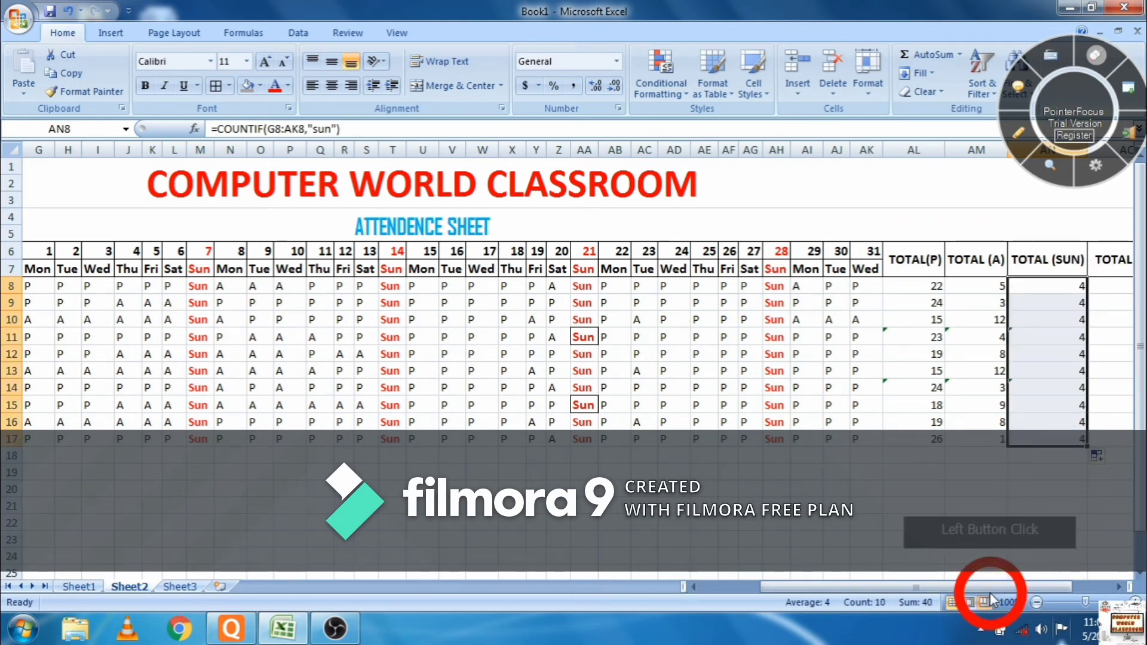
pyautogui.moveTo(995, 591); pyautogui.dragTo(1080, 588)
pyautogui.click(1081, 587)
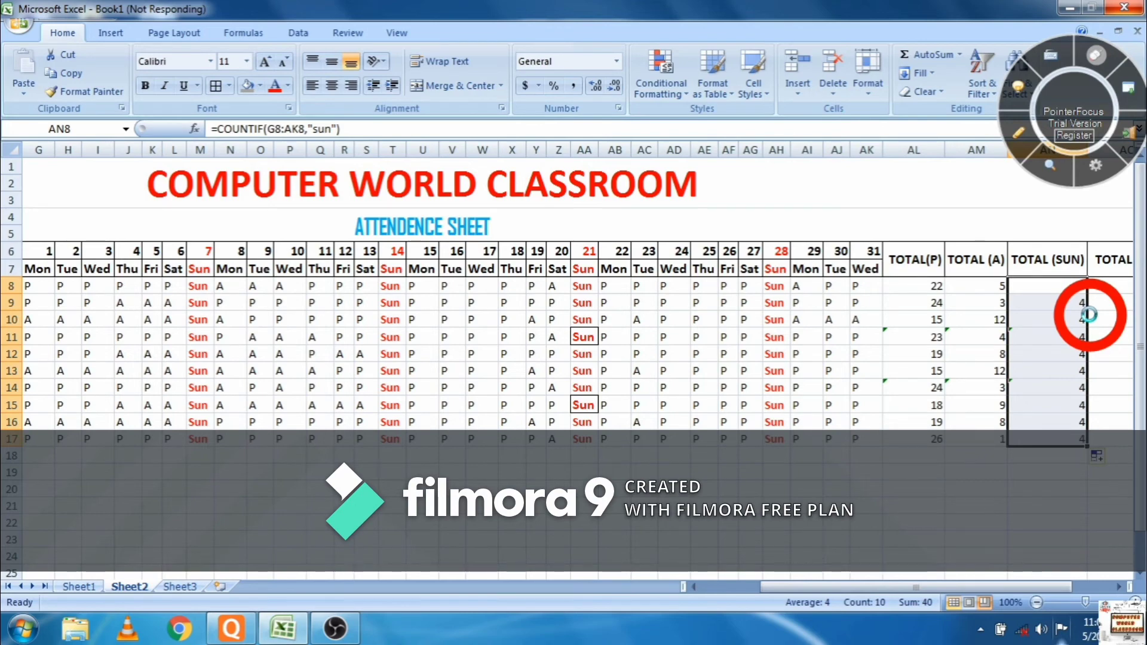
pyautogui.click(888, 459)
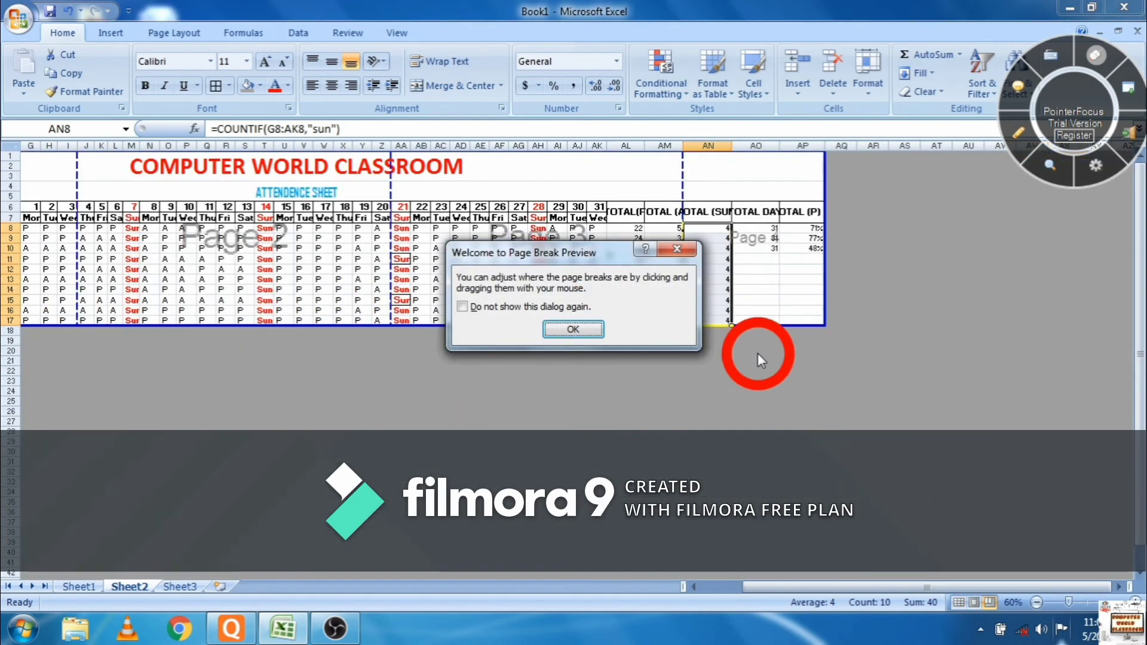
pyautogui.click(679, 249)
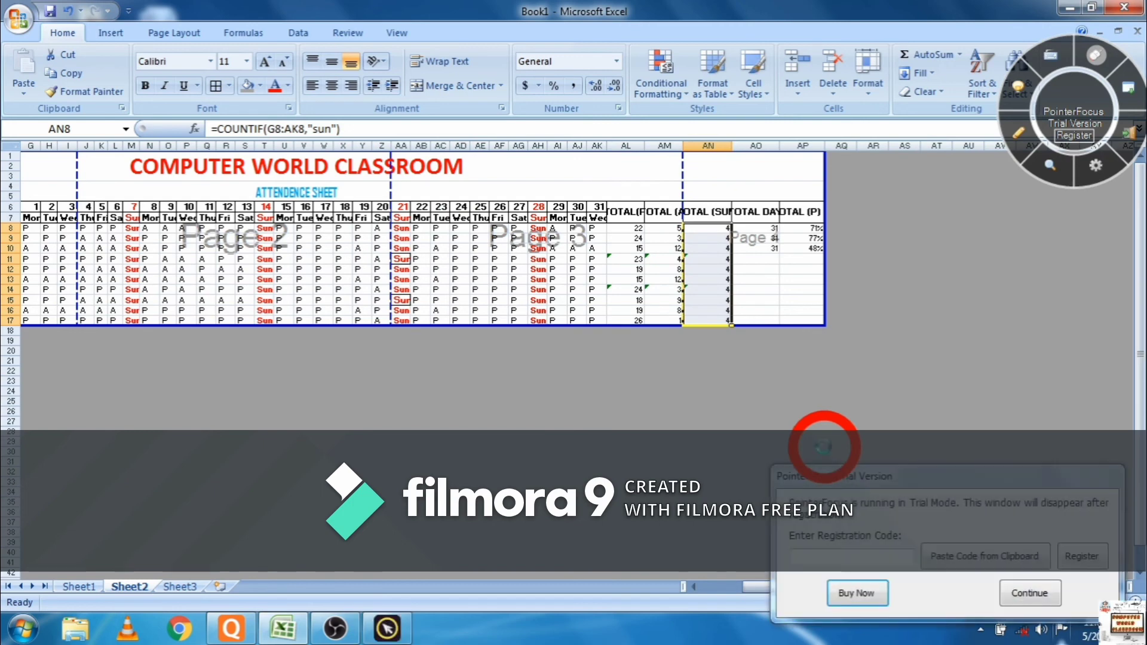
pyautogui.hotkey('ctrl', 'z')
pyautogui.click(1022, 594)
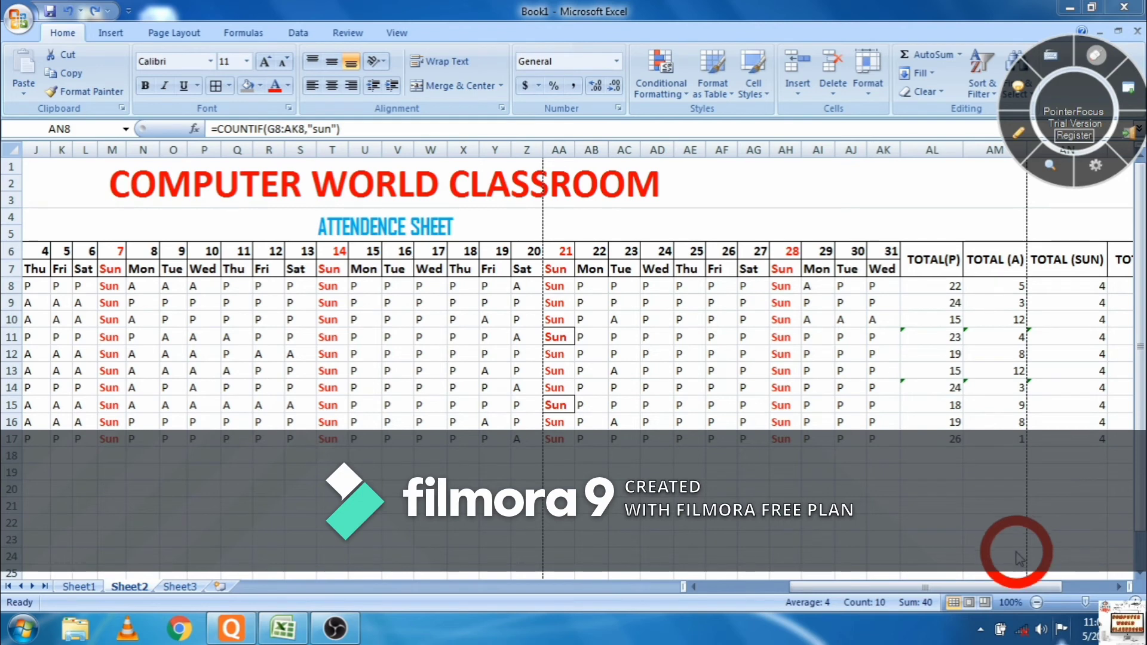
pyautogui.moveTo(968, 588); pyautogui.dragTo(994, 589)
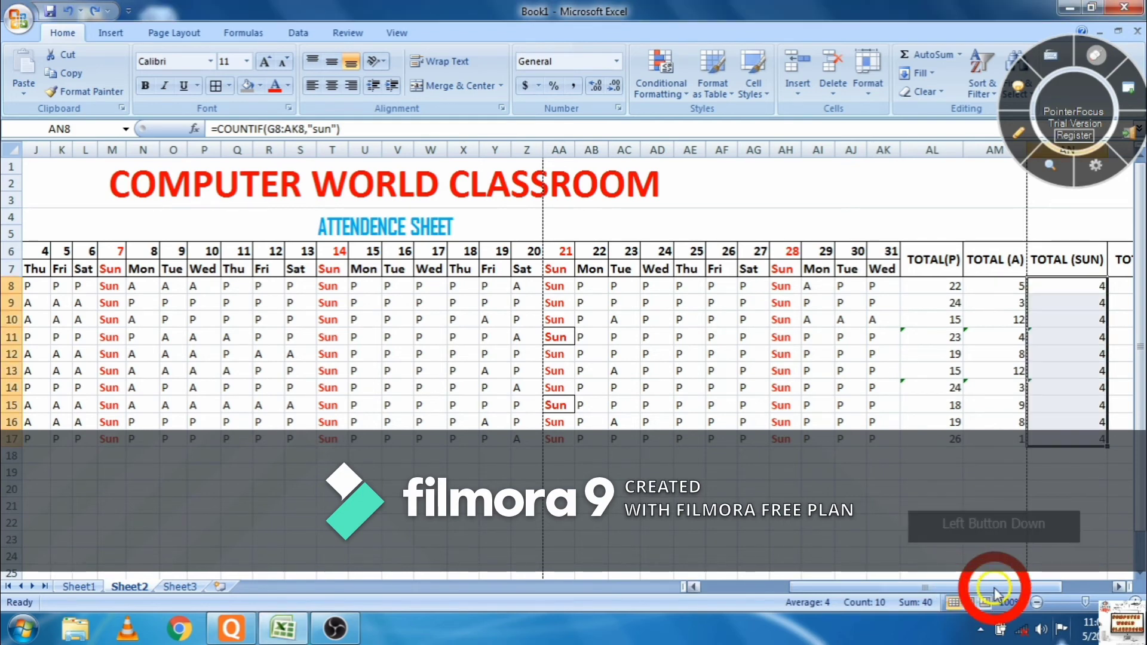
pyautogui.click(1074, 586)
pyautogui.click(1074, 587)
pyautogui.moveTo(1074, 587); pyautogui.dragTo(1064, 589)
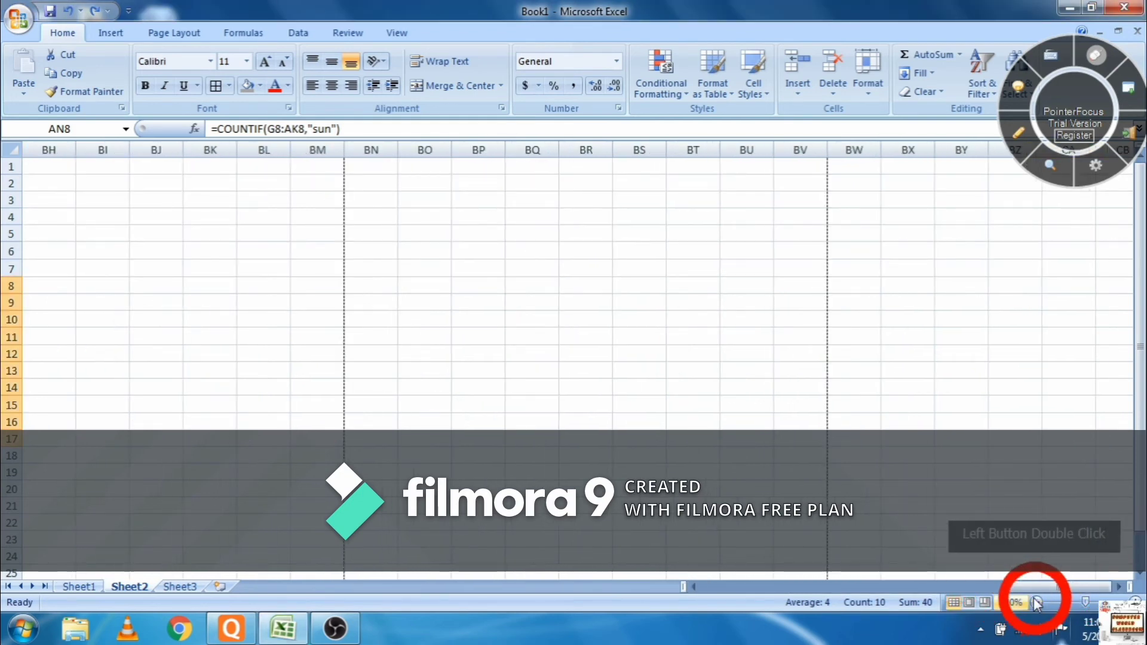
pyautogui.click(978, 588)
pyautogui.click(969, 587)
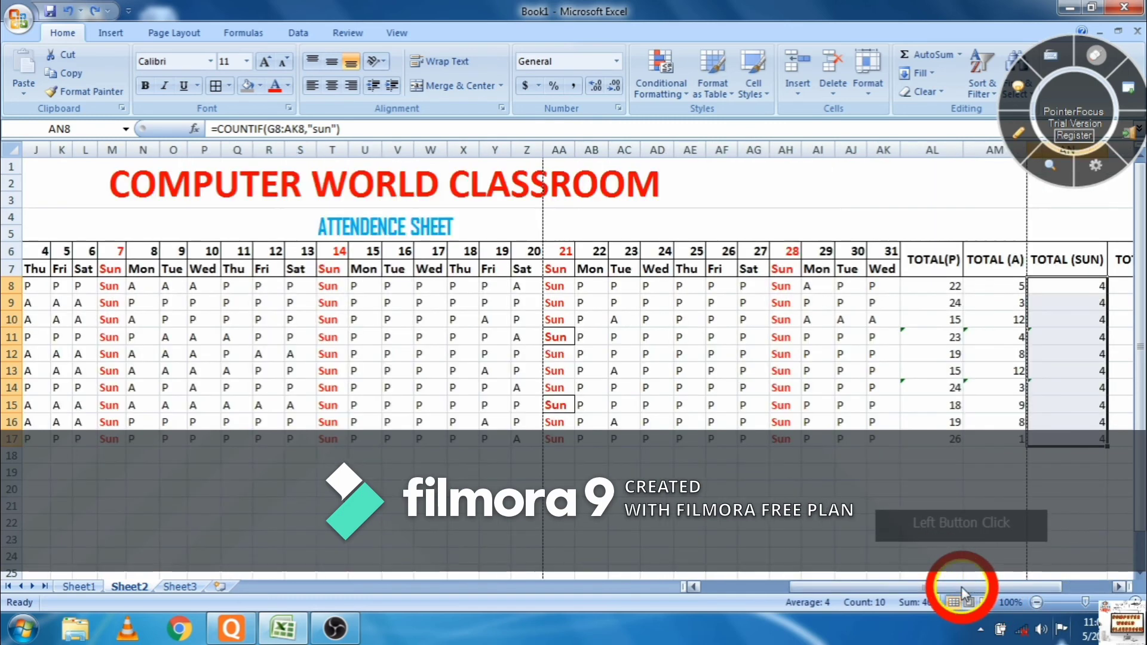
# - Copy the TOTAL DAY value 31 from AO8:AO10 down to row 17
pyautogui.click(1118, 356)
pyautogui.press('Right')
pyautogui.press('Left')
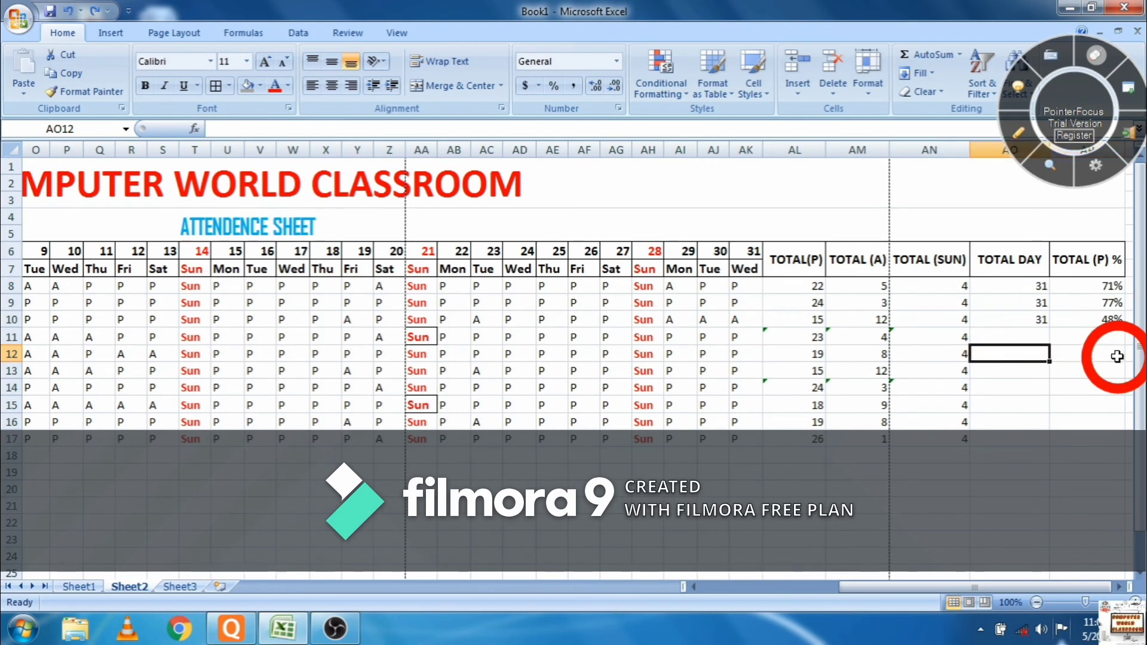
pyautogui.press('Up')
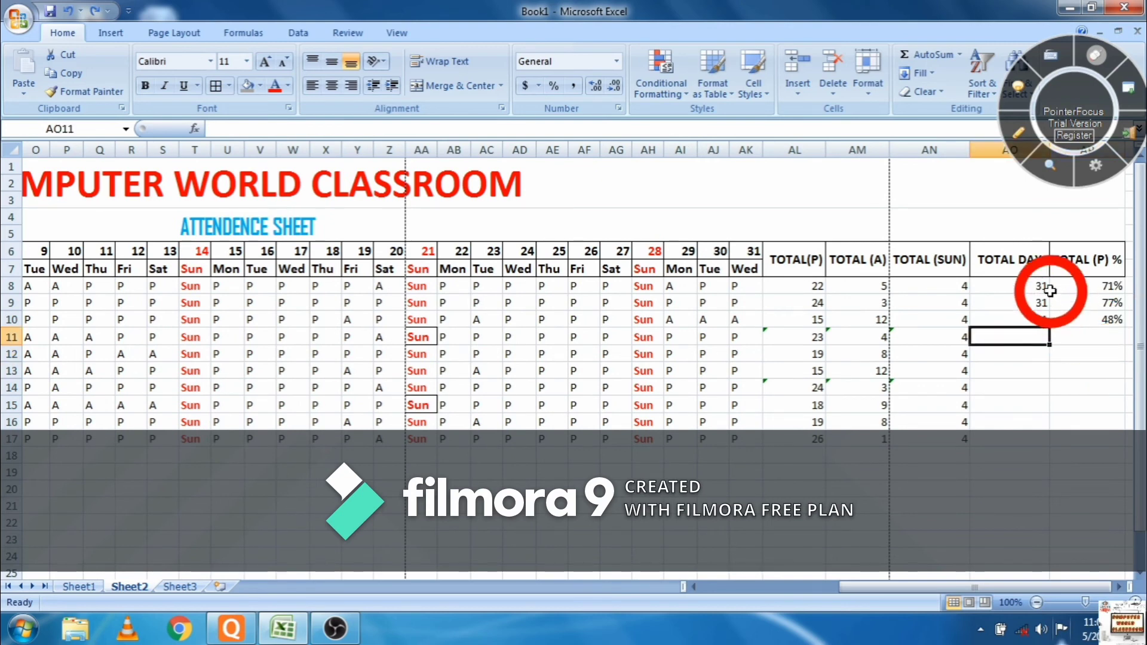
pyautogui.moveTo(1041, 289); pyautogui.dragTo(1042, 437)
pyautogui.click(1037, 306)
# - Copy the TOTAL (P) % formula from AP8:AP10 down to row 17, undoing an accidental move
pyautogui.click(1104, 337)
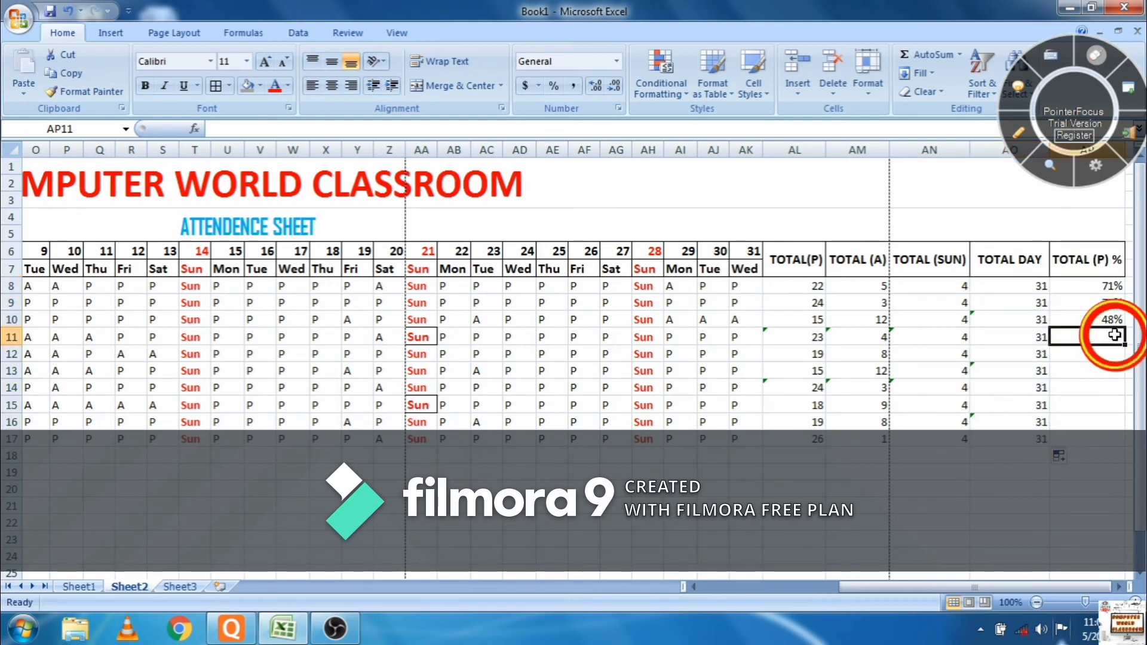
pyautogui.moveTo(1114, 286); pyautogui.dragTo(1116, 404)
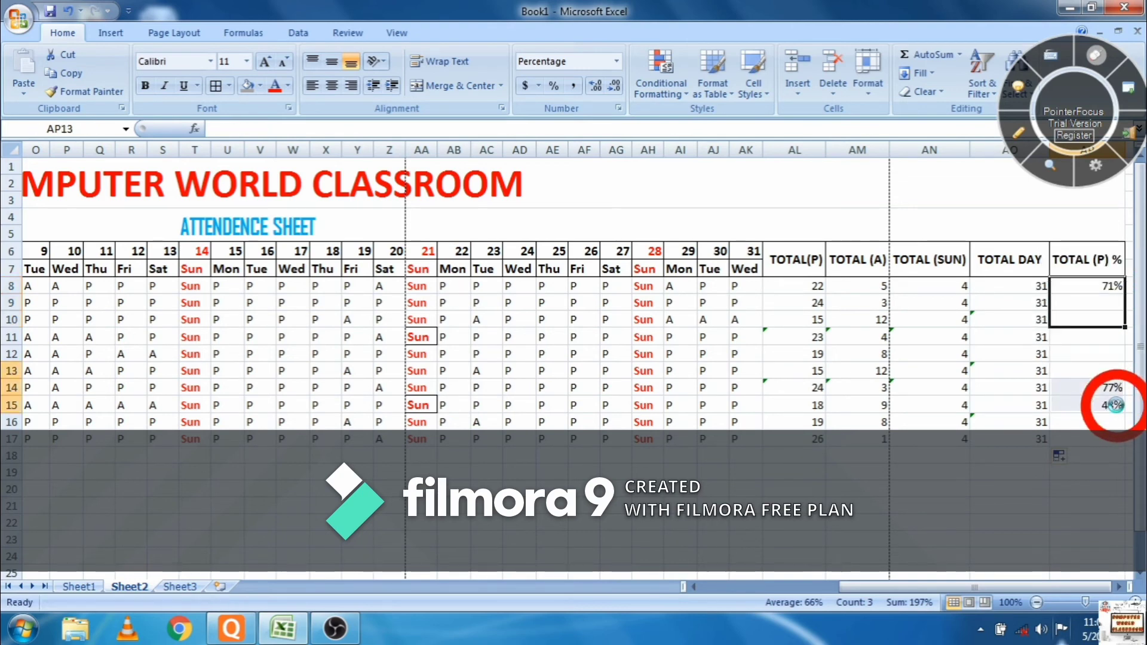
pyautogui.hotkey('ctrl', 'z')
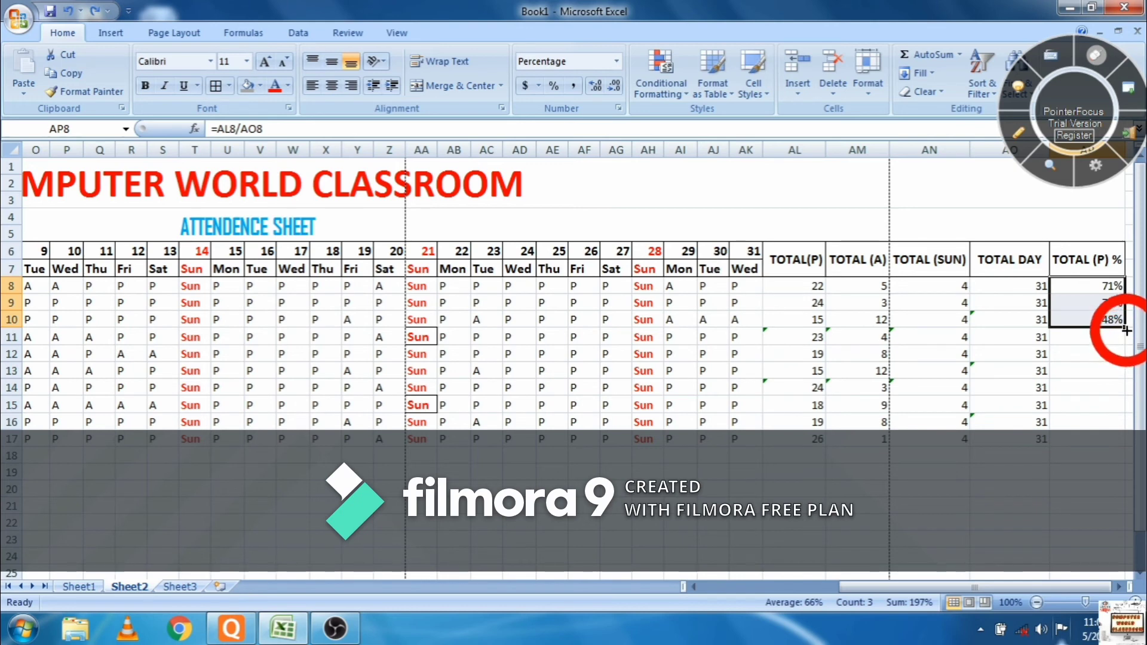
pyautogui.moveTo(1125, 329); pyautogui.dragTo(1118, 444)
pyautogui.click(982, 557)
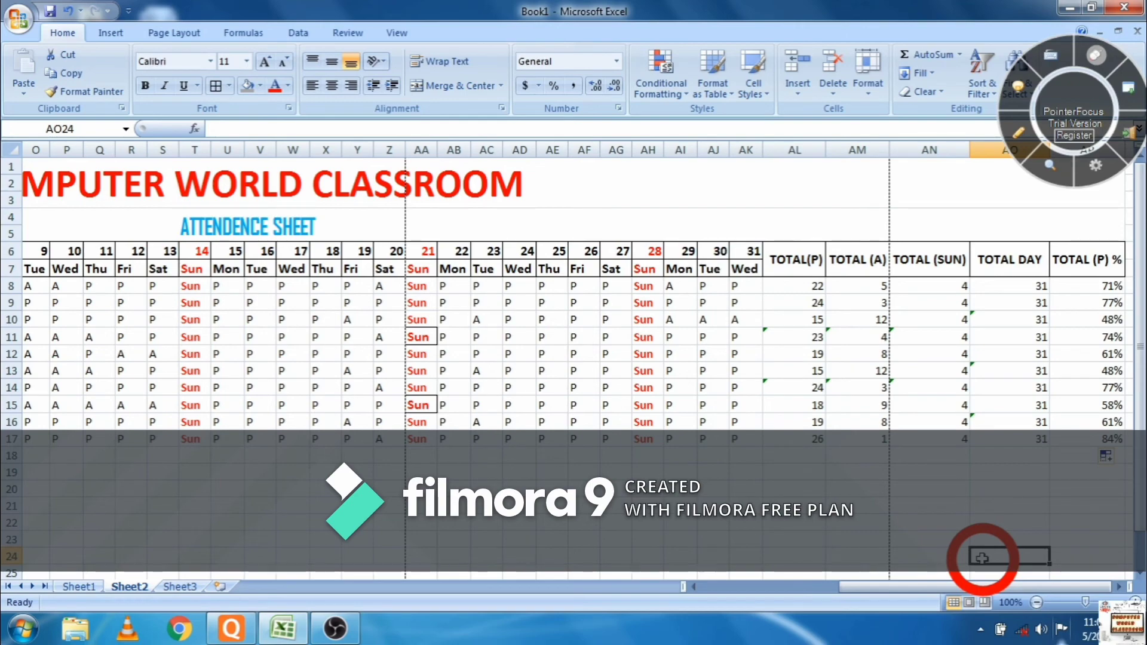
# - Fill the contact numbers in E8:E10 down to E17 for the remaining students
pyautogui.moveTo(968, 588); pyautogui.dragTo(763, 584)
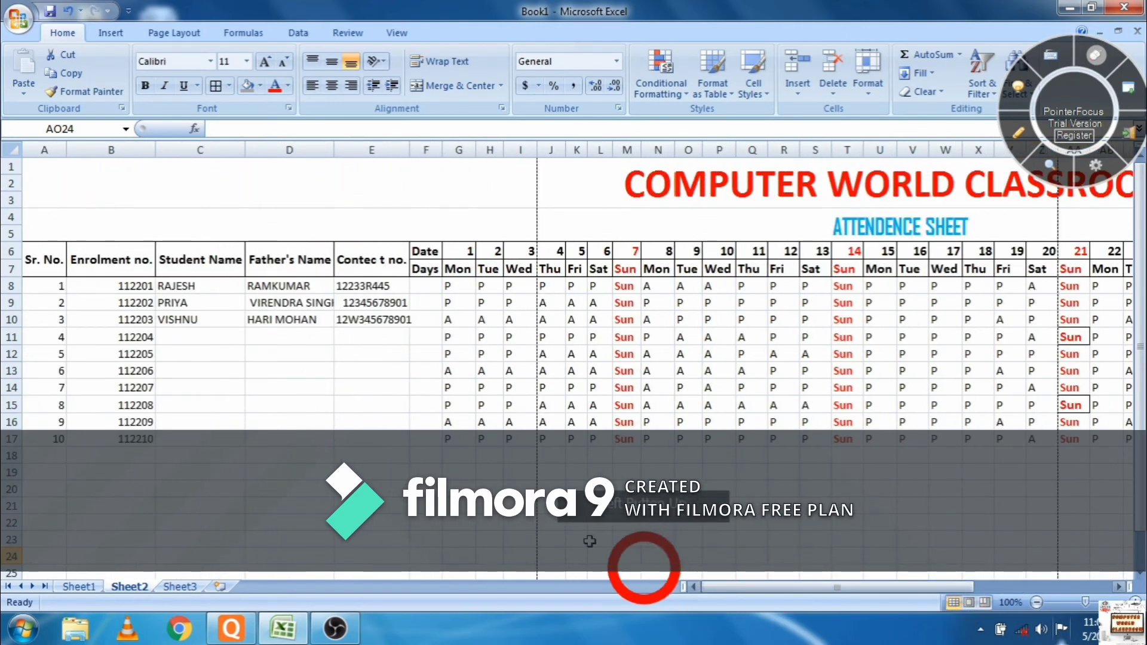
pyautogui.moveTo(372, 286); pyautogui.dragTo(385, 441)
pyautogui.click(274, 335)
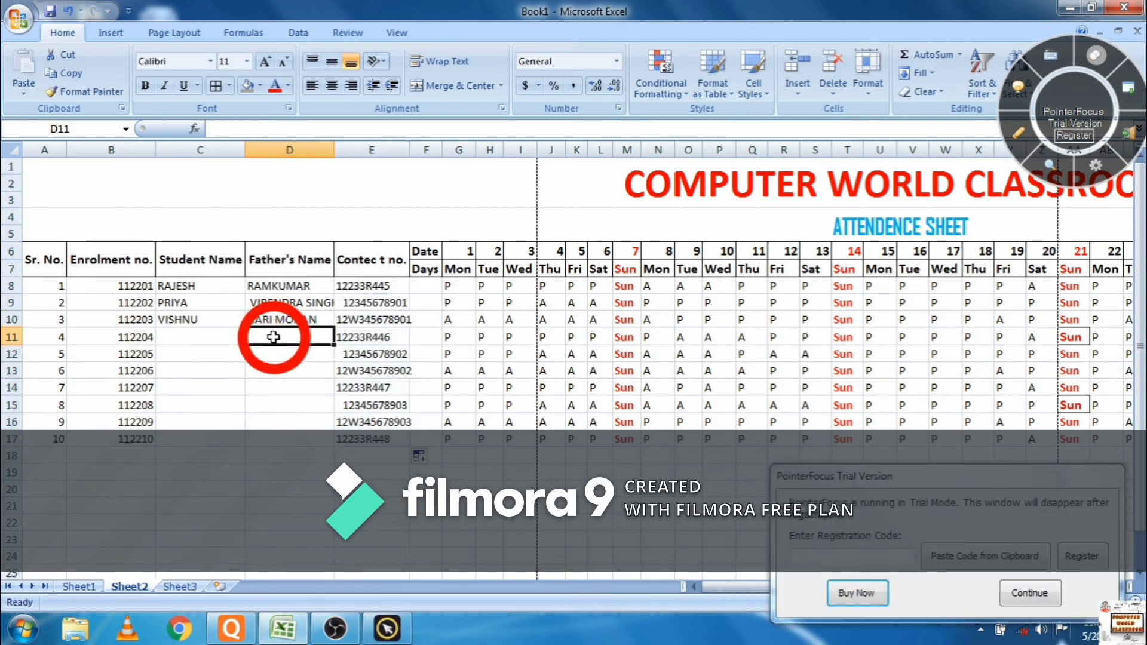
# - Enter father's names ABCD, EFGH, IJKL, MNOP, QRST, UVWX and YZ for students 4 to 10
pyautogui.write('ABCD')
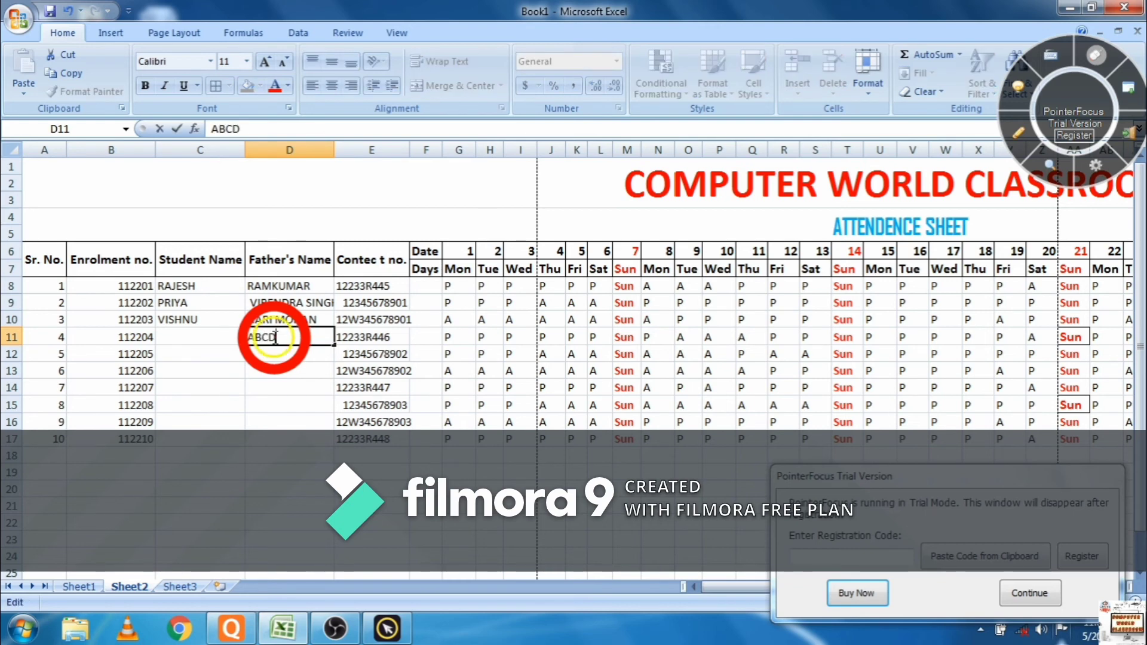
pyautogui.click(275, 338)
pyautogui.click(278, 353)
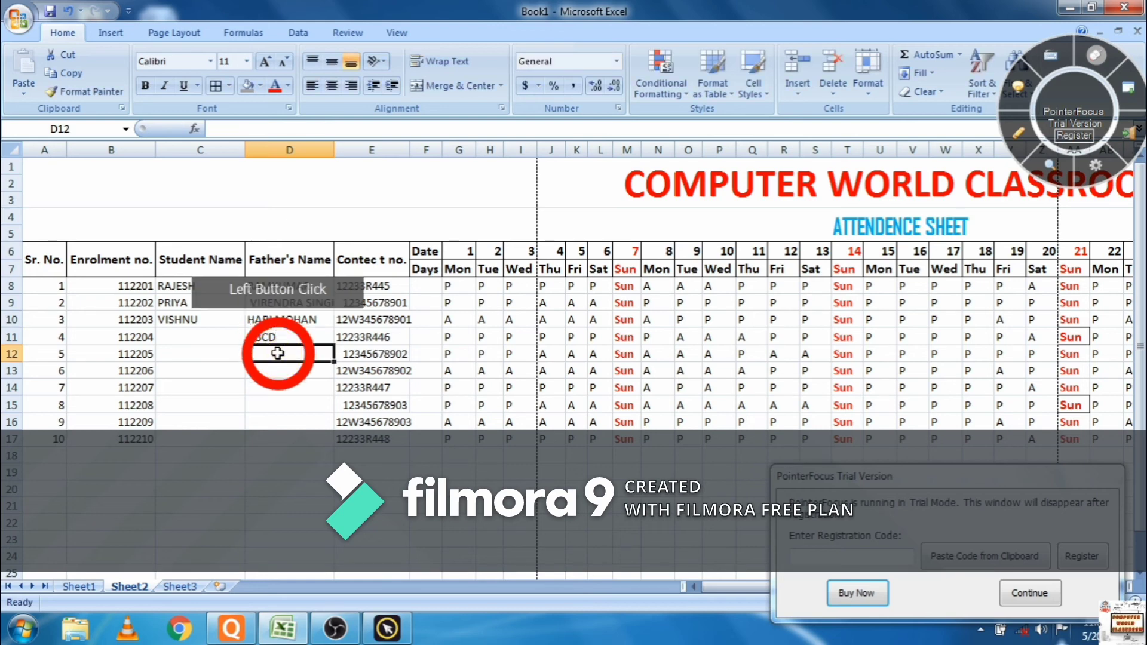
pyautogui.write('EFGH')
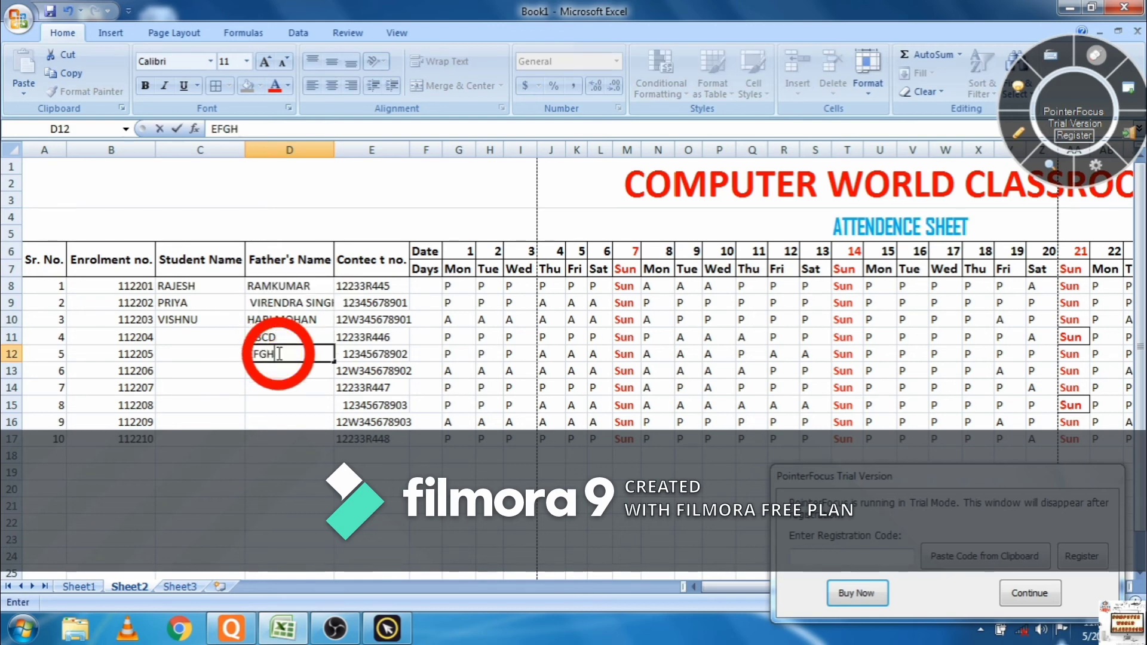
pyautogui.press('Return')
pyautogui.write('IJKL')
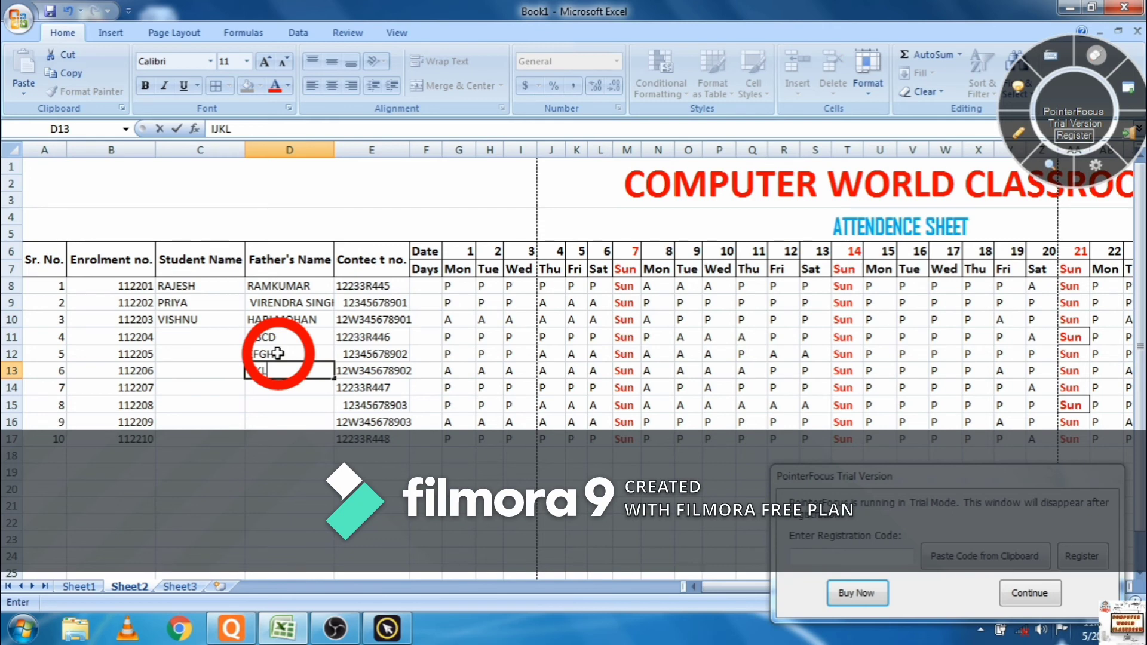
pyautogui.press('Return')
pyautogui.write('MNOP')
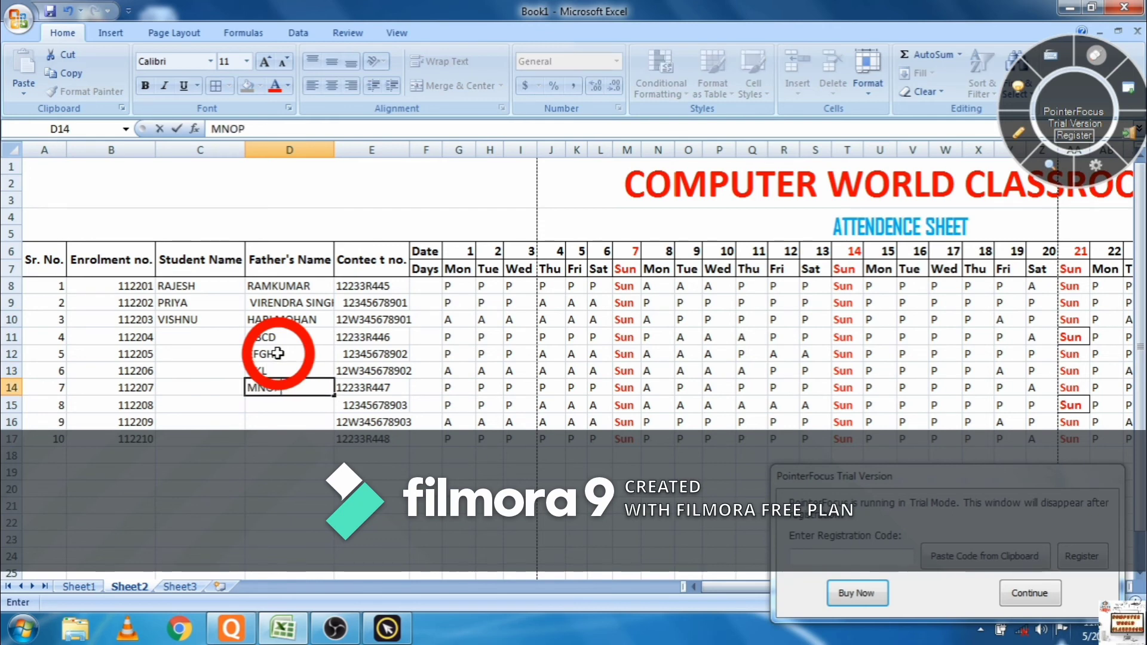
pyautogui.press('Return')
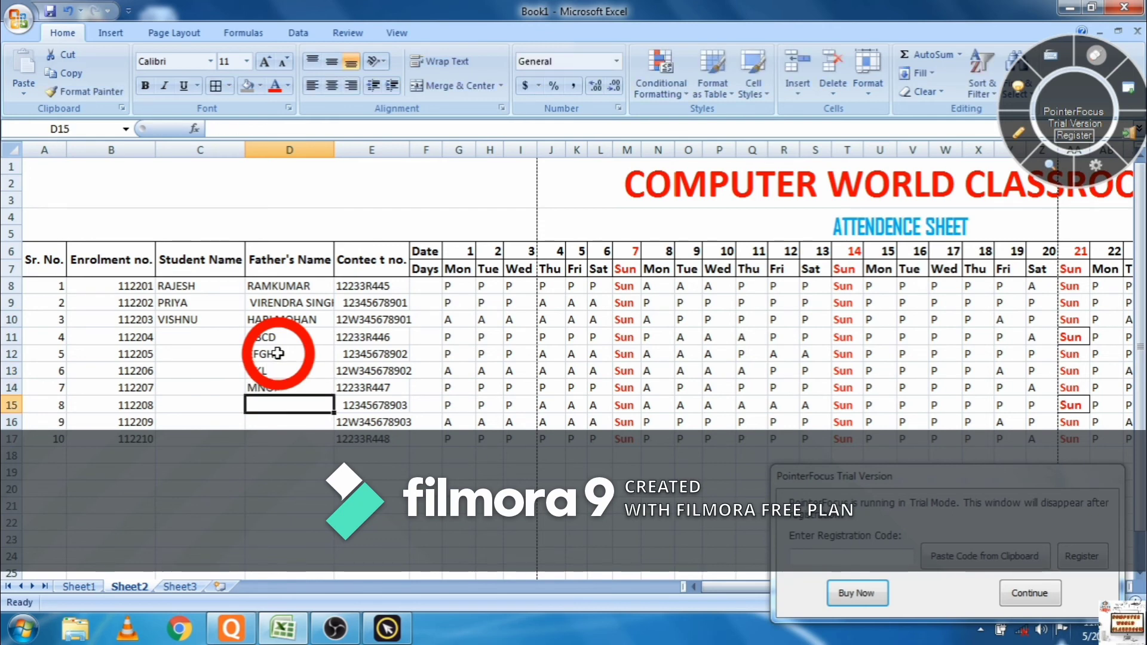
pyautogui.write('QRST')
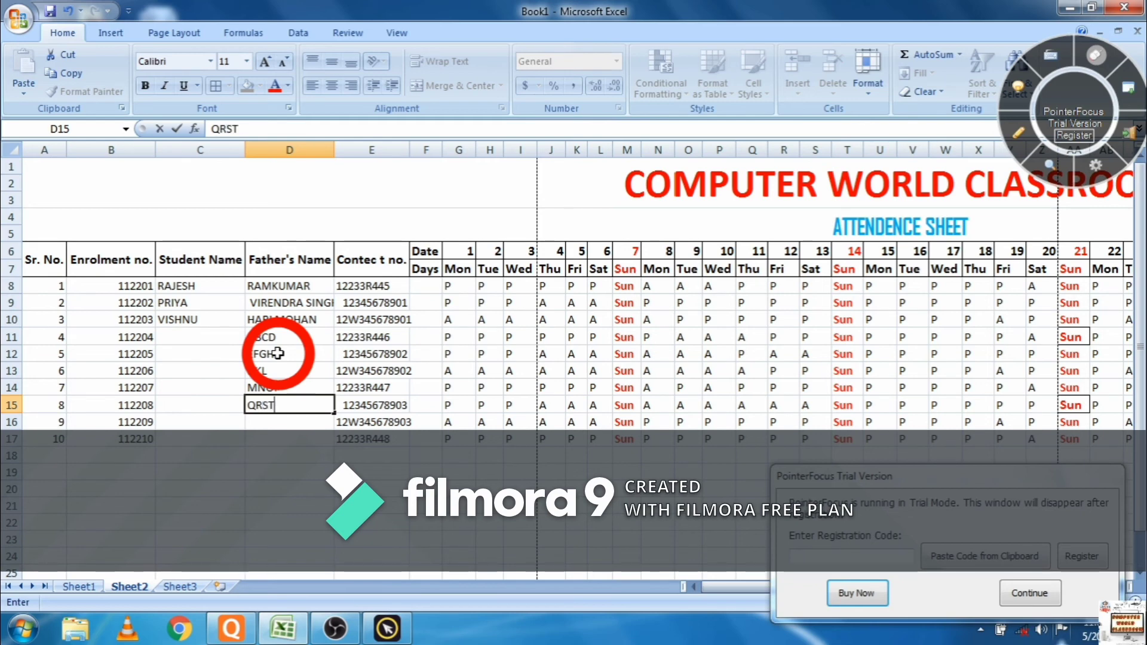
pyautogui.press('Return')
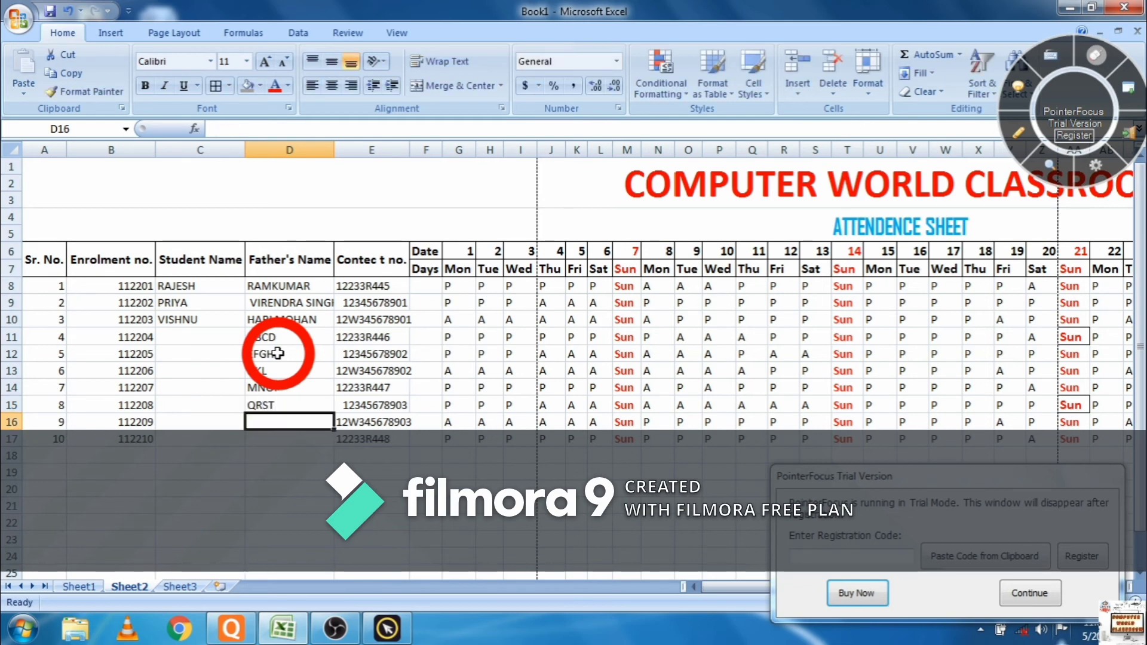
pyautogui.write('UVWX')
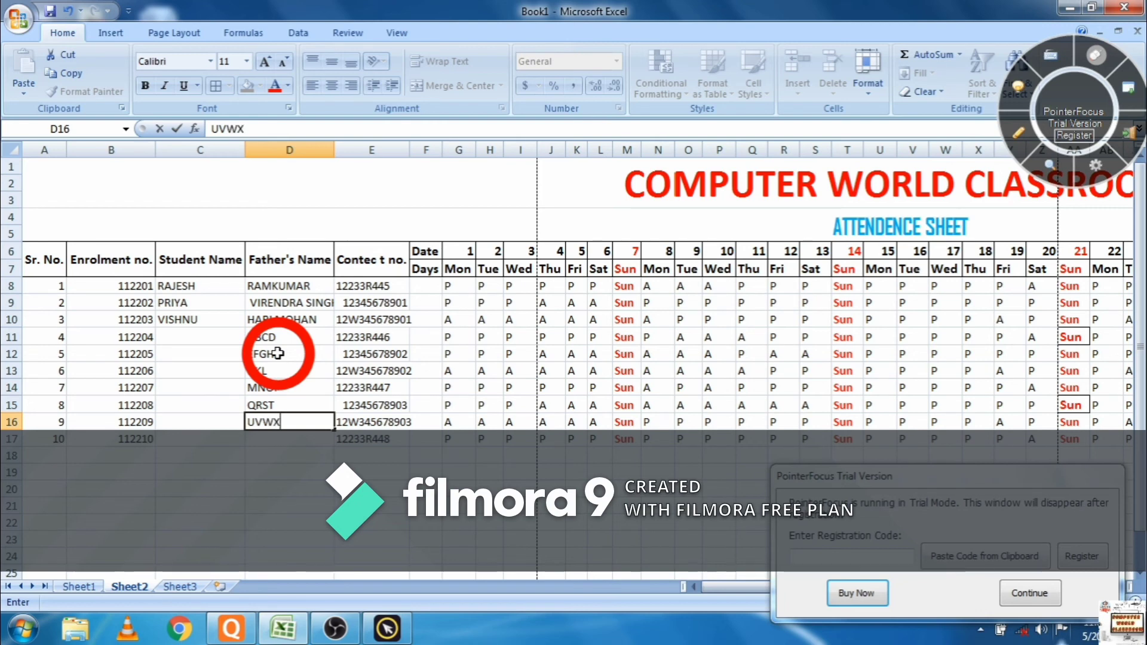
pyautogui.press('Return')
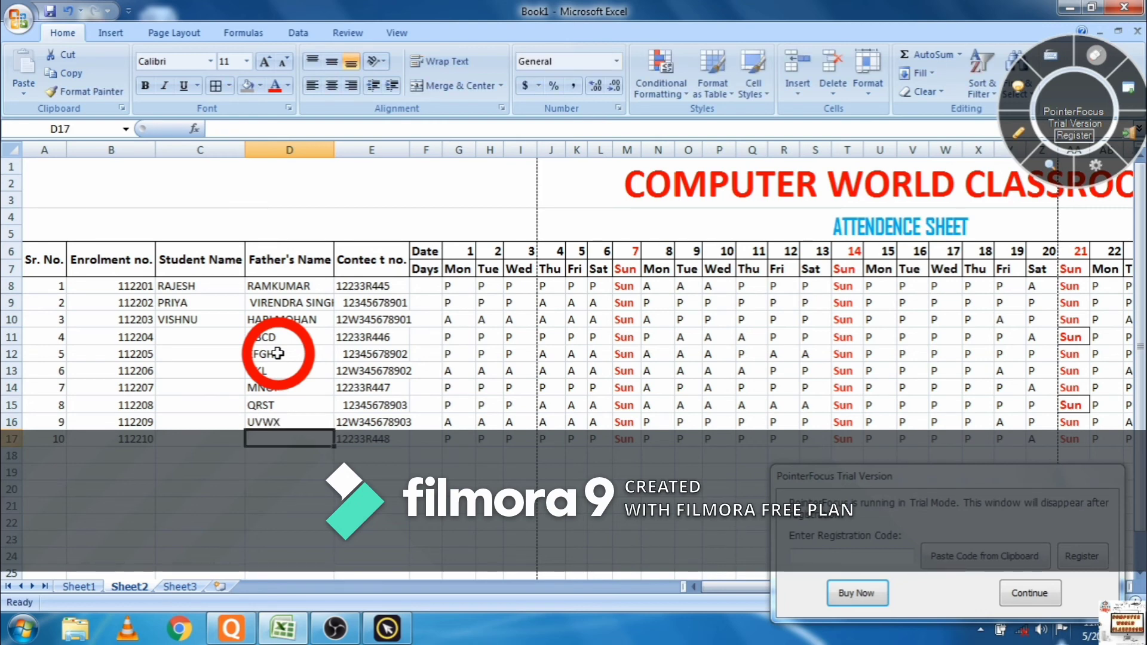
pyautogui.write('Y')
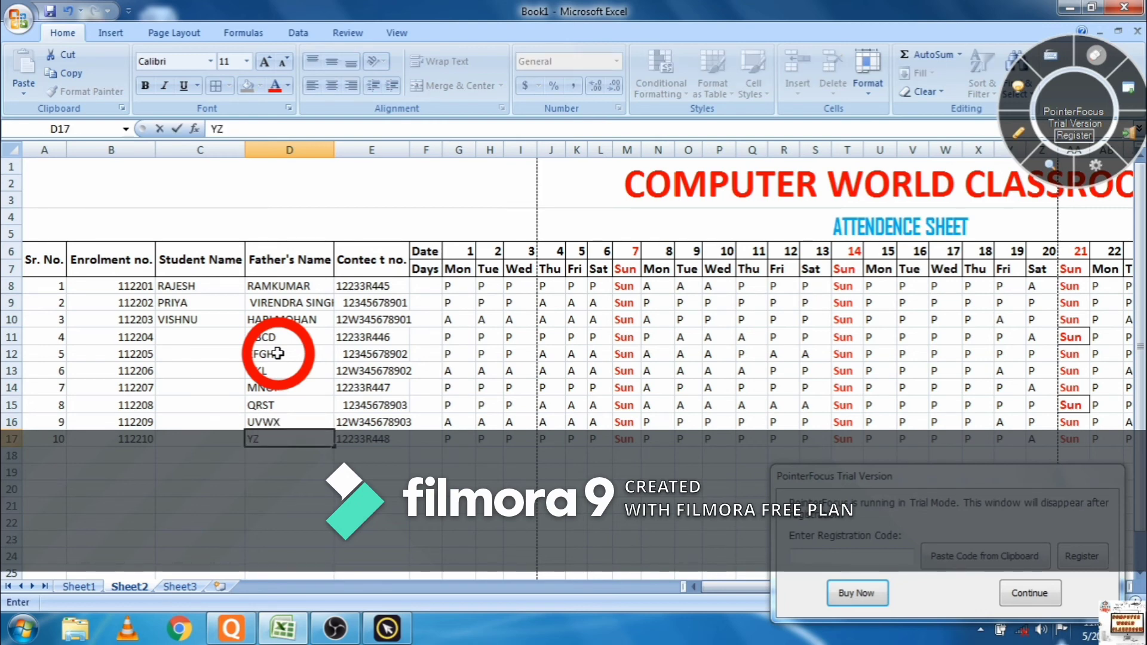
pyautogui.write('Z')
pyautogui.press('Left')
# - Enter student names ABC, DEF, GHI and JIK for students 4 to 7
pyautogui.press('Up')
pyautogui.press('Up')
pyautogui.press('Up')
pyautogui.press('Up')
pyautogui.press('Up')
pyautogui.press('Up')
pyautogui.press('Up')
pyautogui.press('Up')
pyautogui.press('Down')
pyautogui.press('Down')
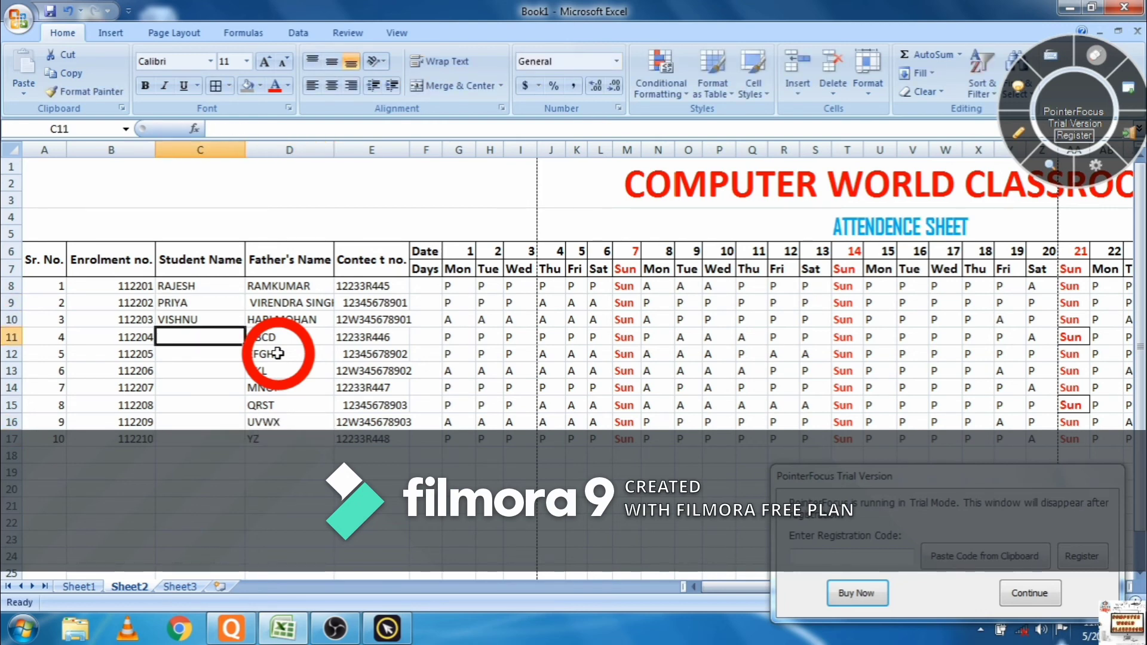
pyautogui.write('A')
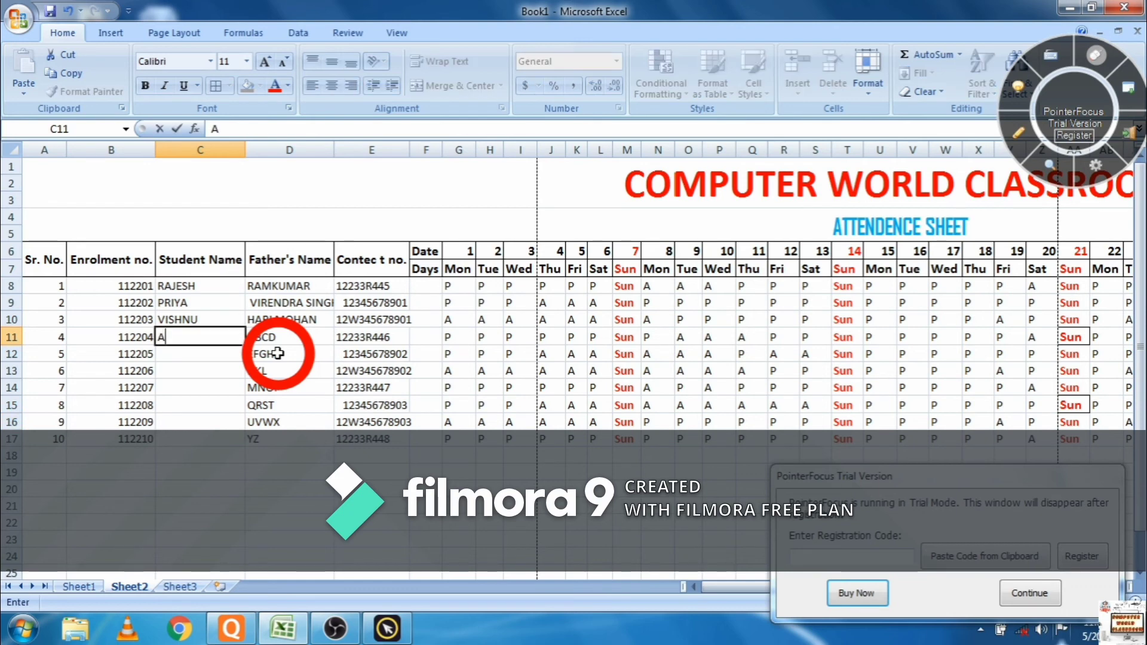
pyautogui.write('BC')
pyautogui.press('Return')
pyautogui.write('DEF')
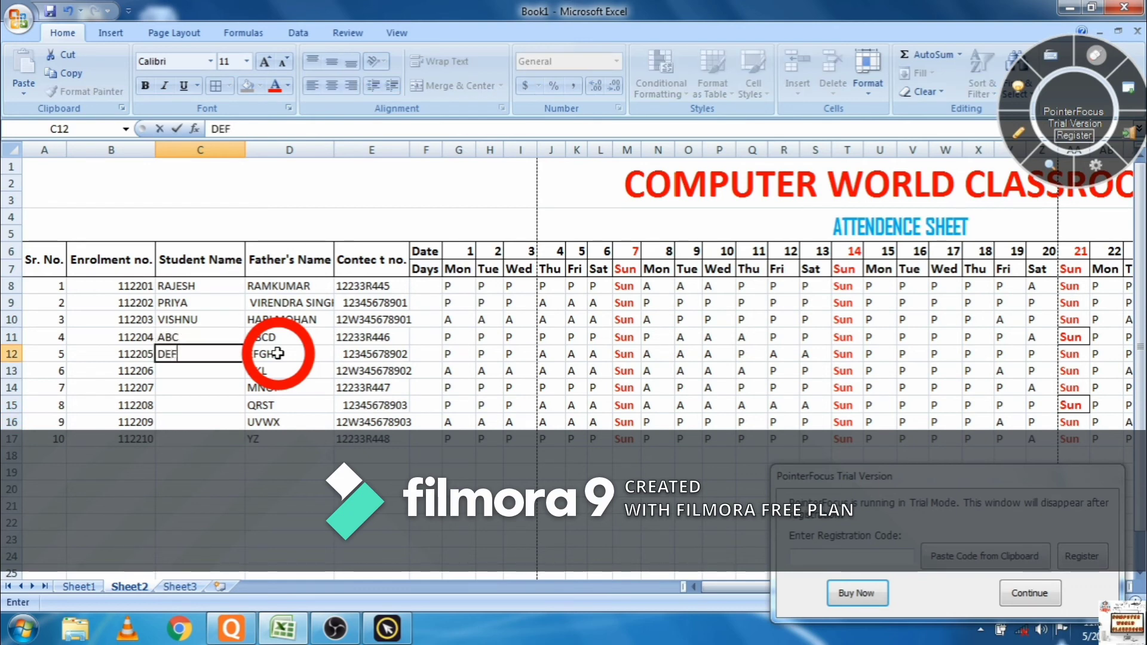
pyautogui.press('Return')
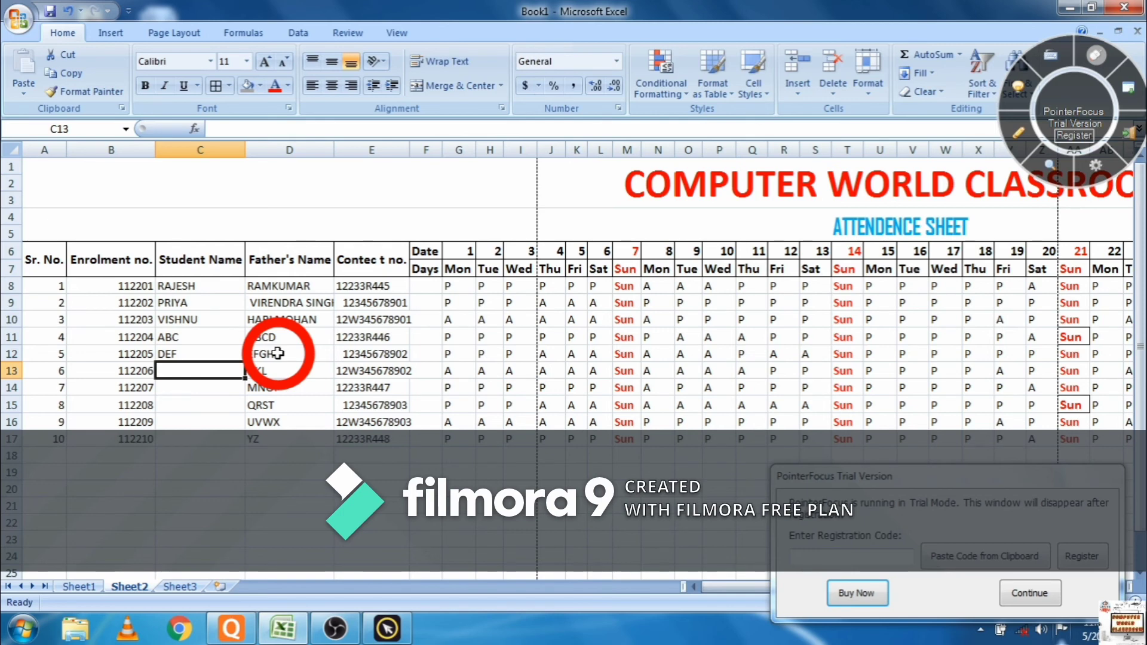
pyautogui.write('GHI')
pyautogui.press('Return')
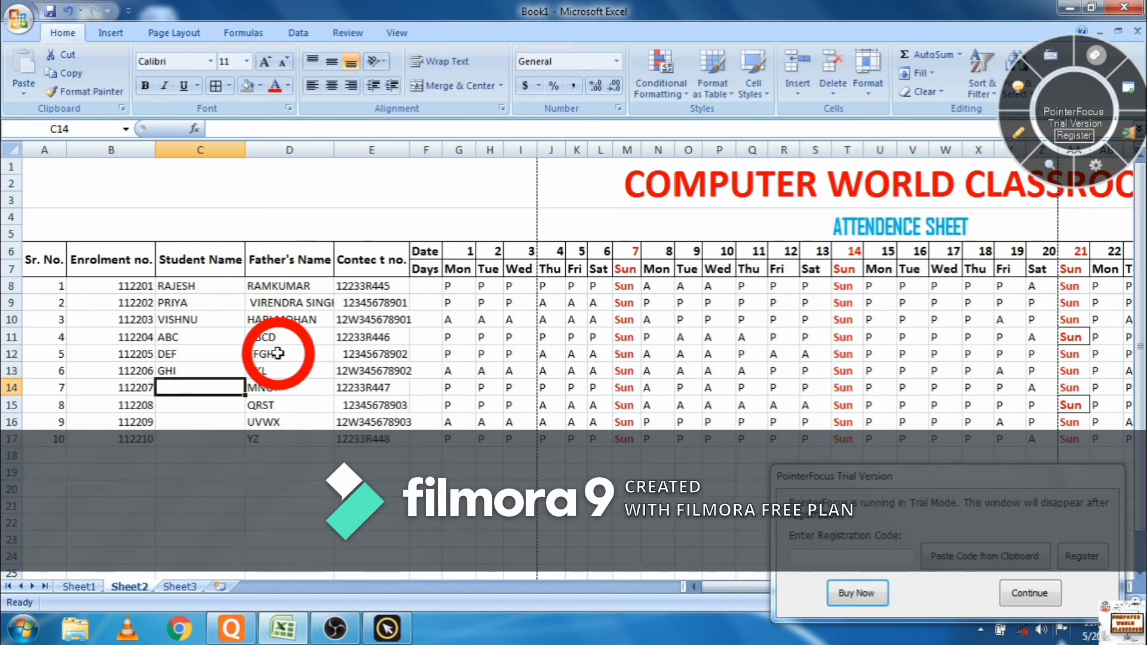
pyautogui.write('JIK')
pyautogui.press('Return')
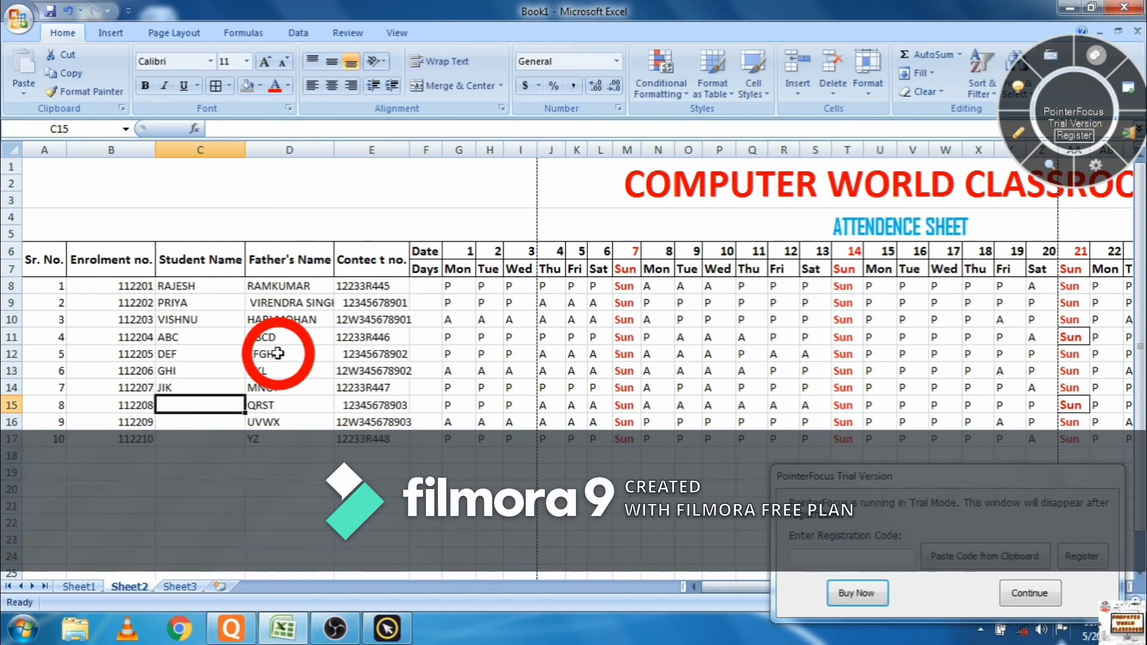
# - Enter student names MNO for student 8, PQQR for student 10 and STUV for student 9
pyautogui.write('MNO')
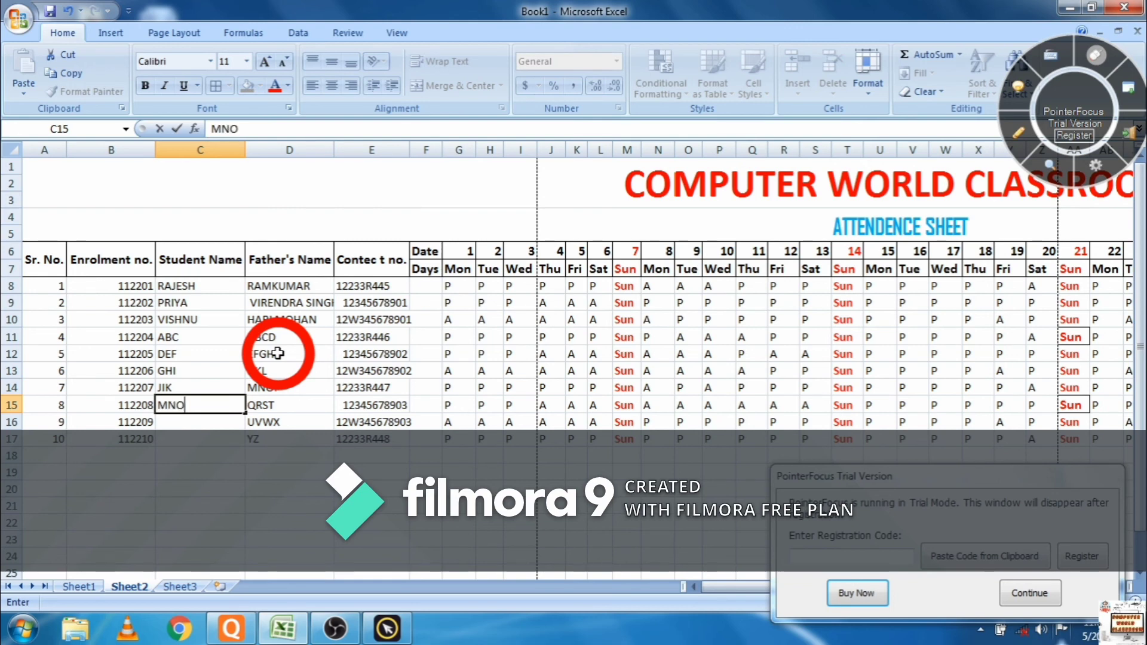
pyautogui.press('Return')
pyautogui.press('Return')
pyautogui.write('PQQR')
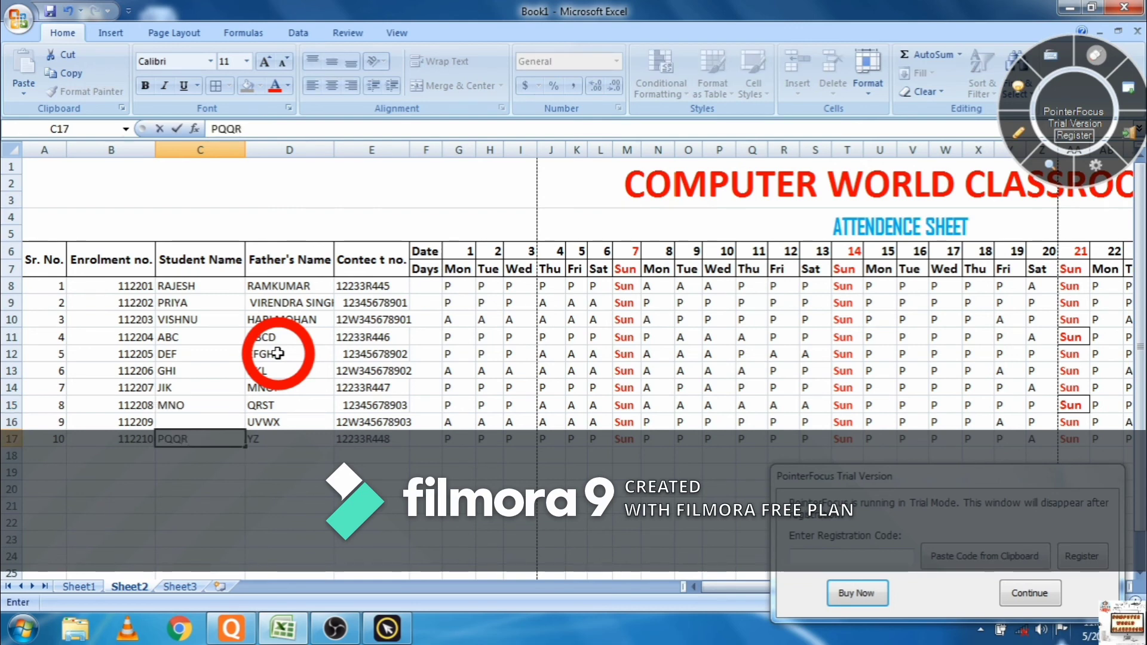
pyautogui.press('Up')
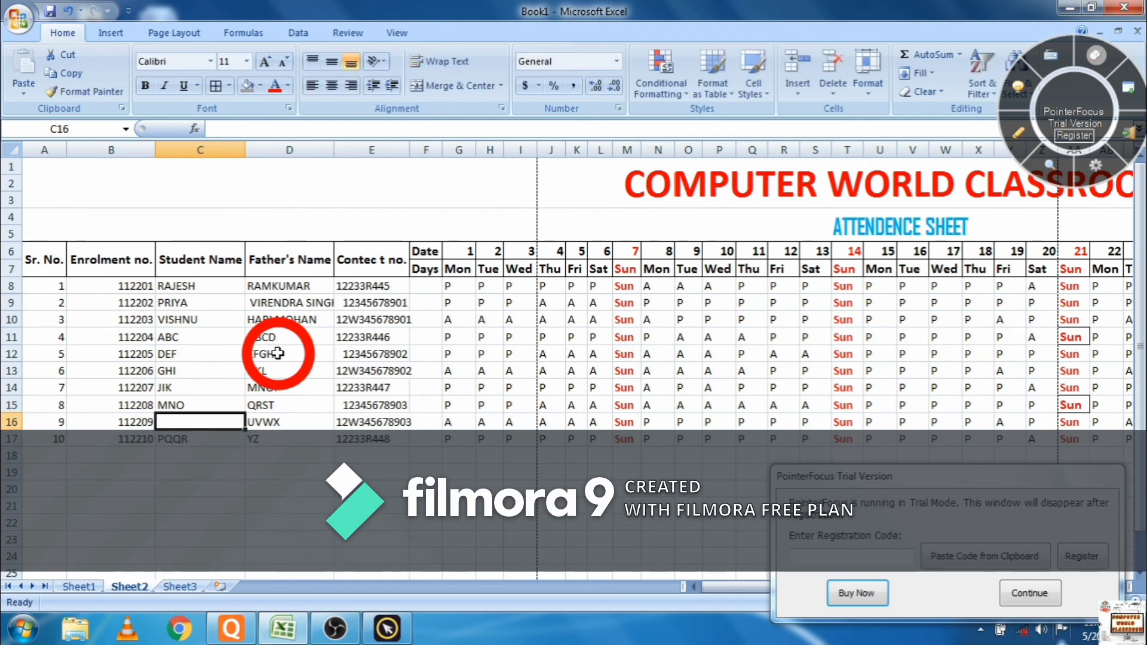
pyautogui.write('STUB')
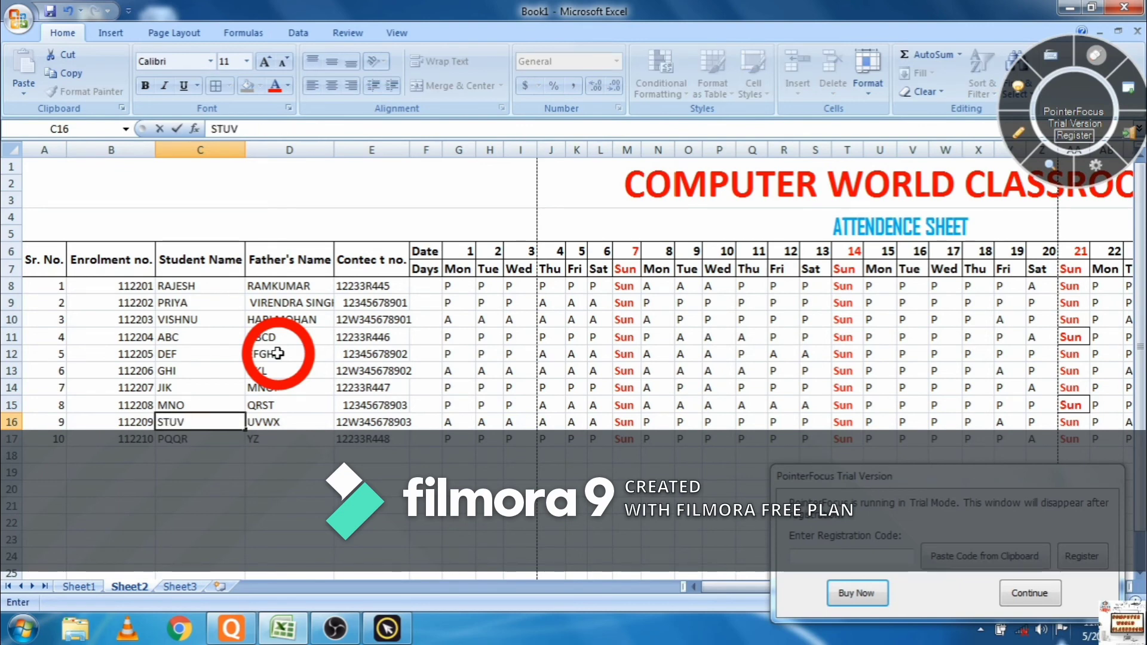
pyautogui.press('Tab')
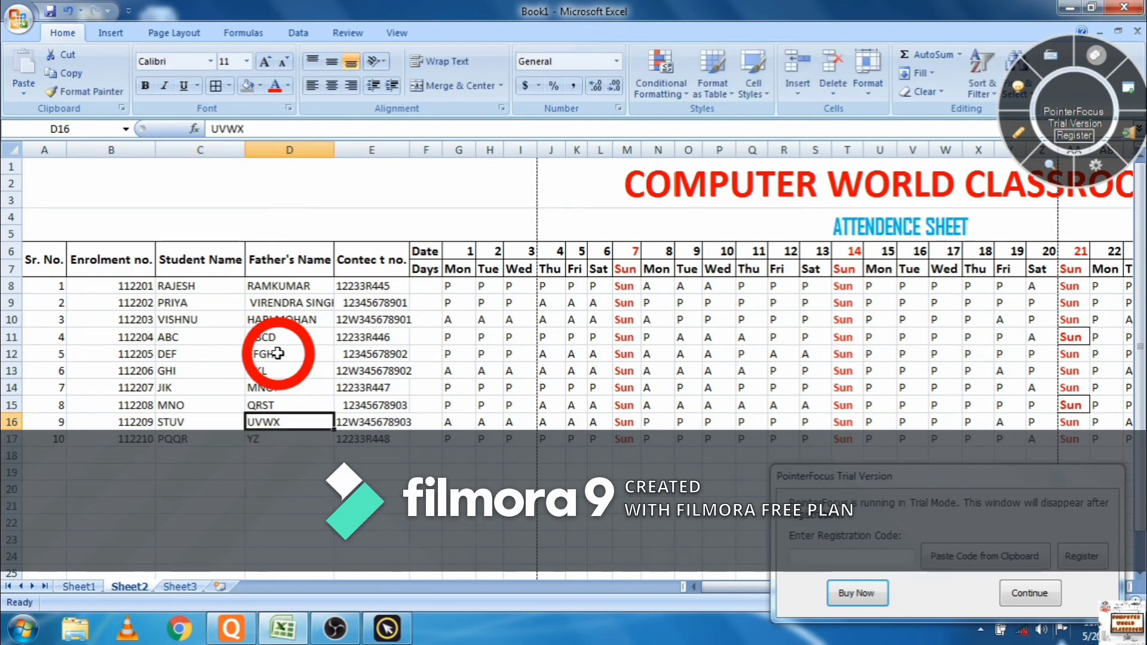
# - Zoom out to about 60% so the full register fits, then select the last student's percentage cell
pyautogui.click(1010, 595)
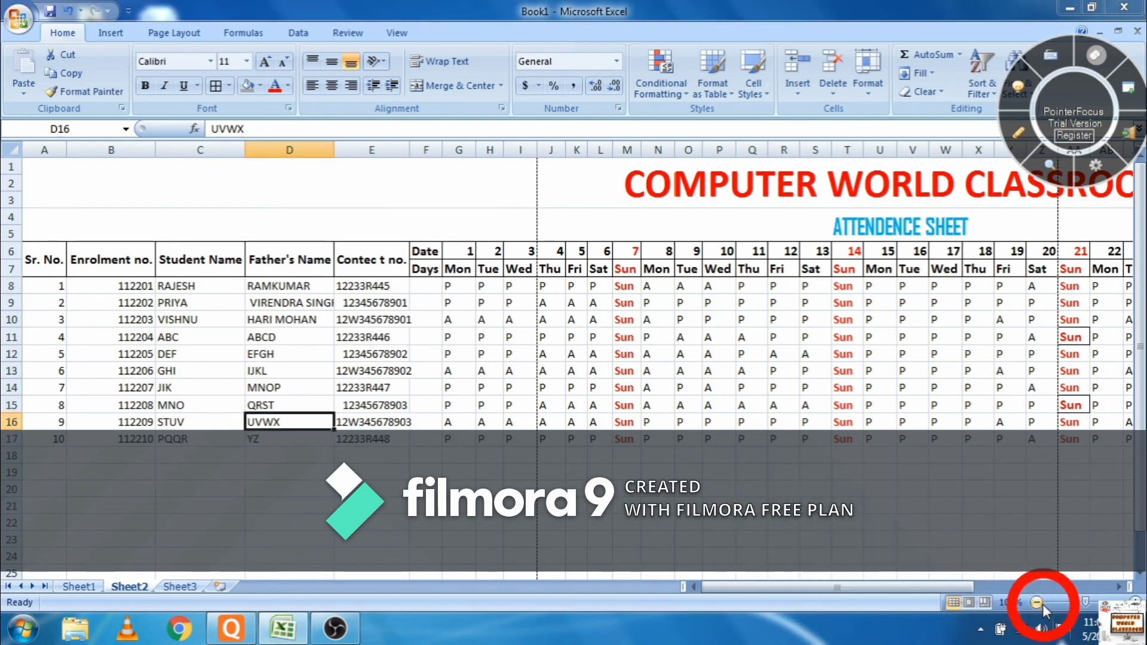
pyautogui.click(1037, 603)
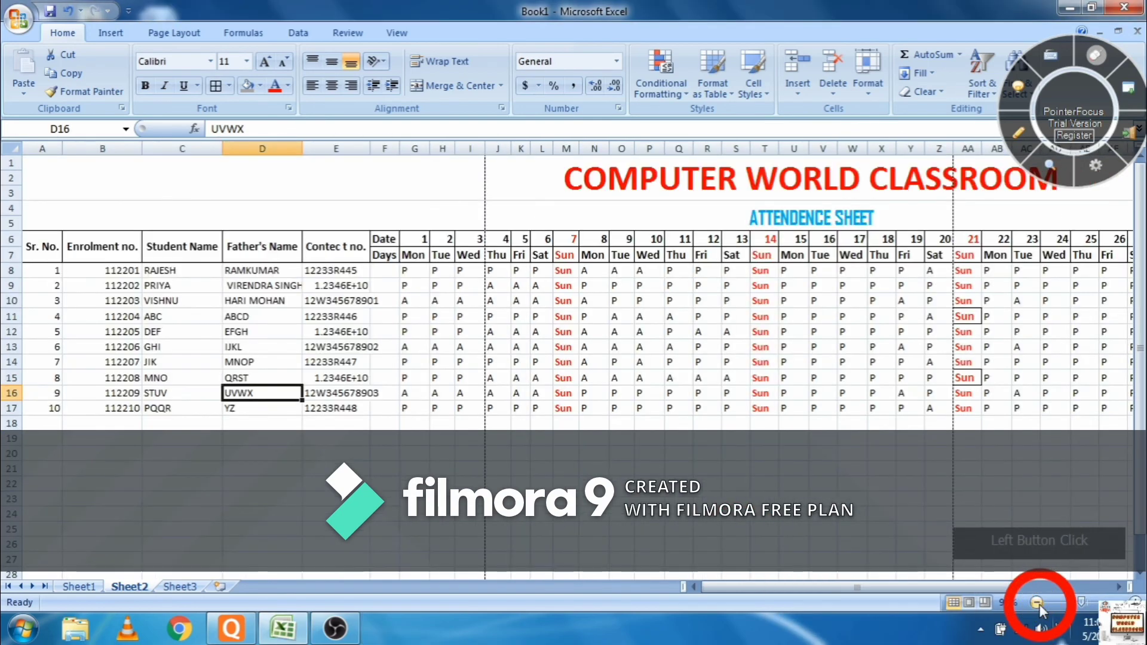
pyautogui.click(1039, 603)
pyautogui.click(1038, 604)
pyautogui.click(1038, 603)
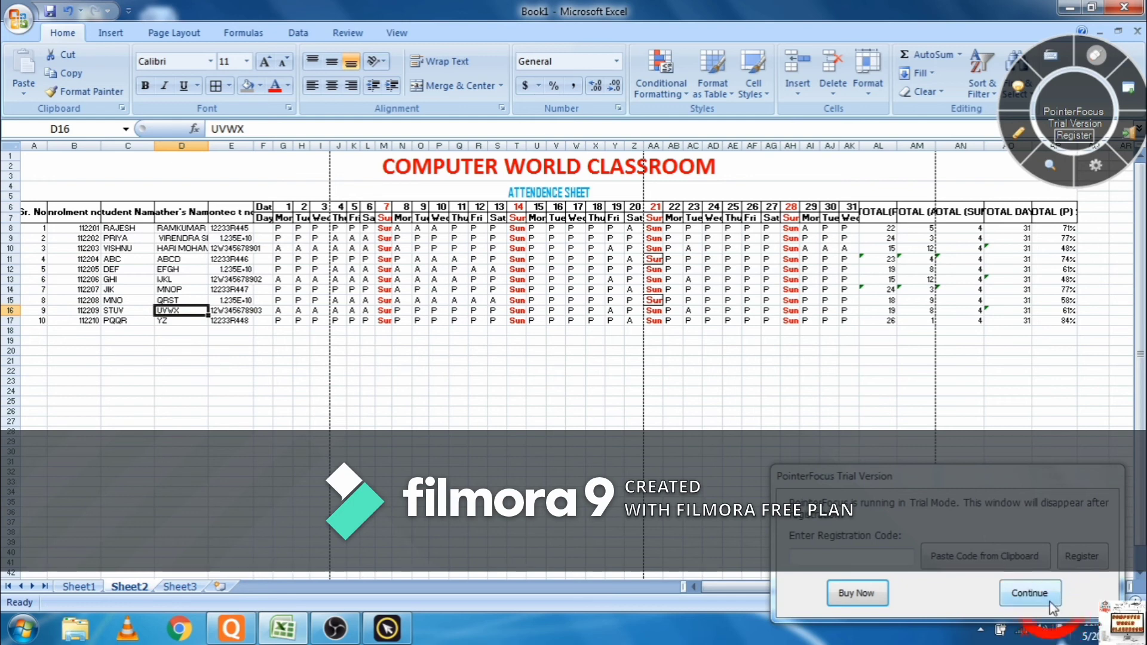
pyautogui.click(1029, 593)
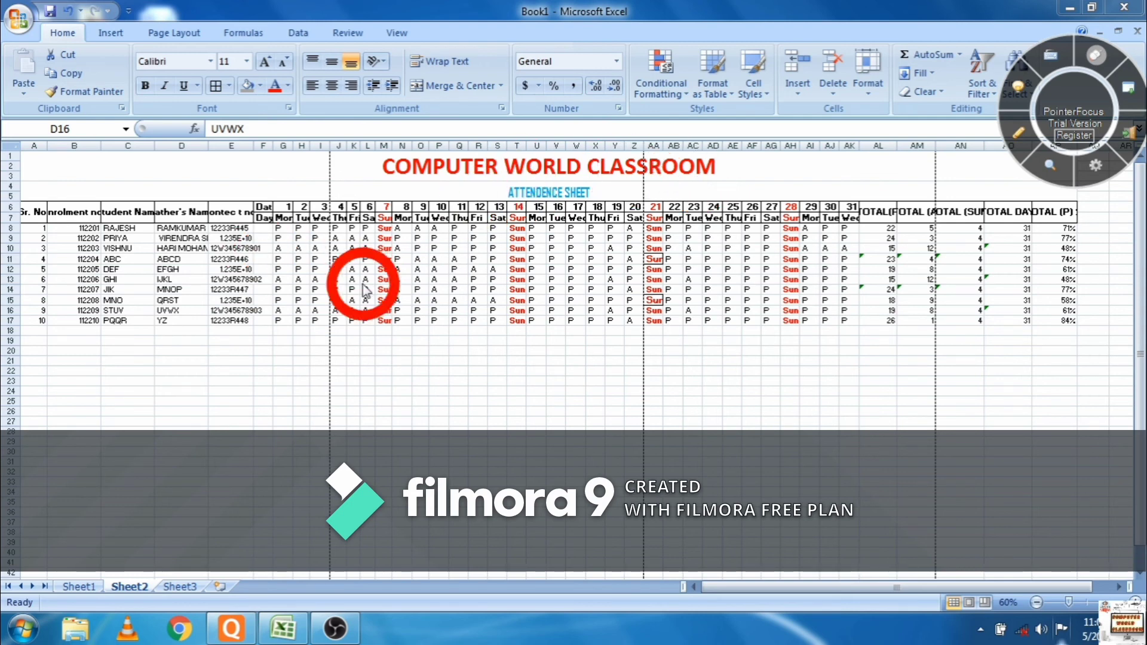
pyautogui.click(1067, 325)
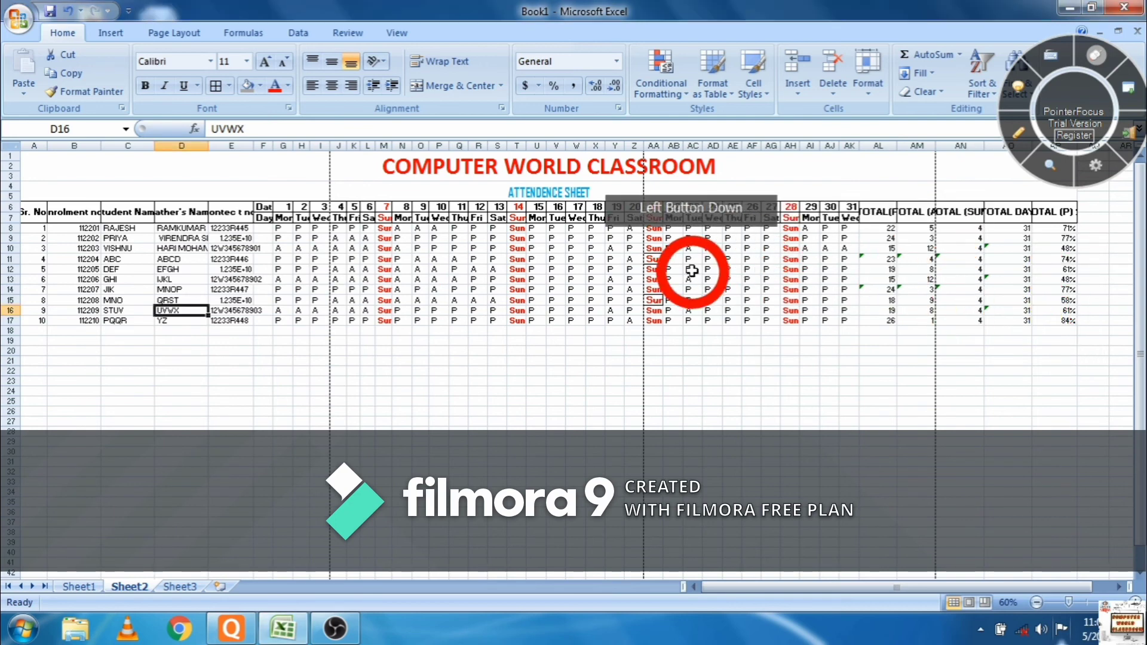
pyautogui.click(1052, 320)
# - Centre the attendance marks and totals block
pyautogui.click(1064, 320)
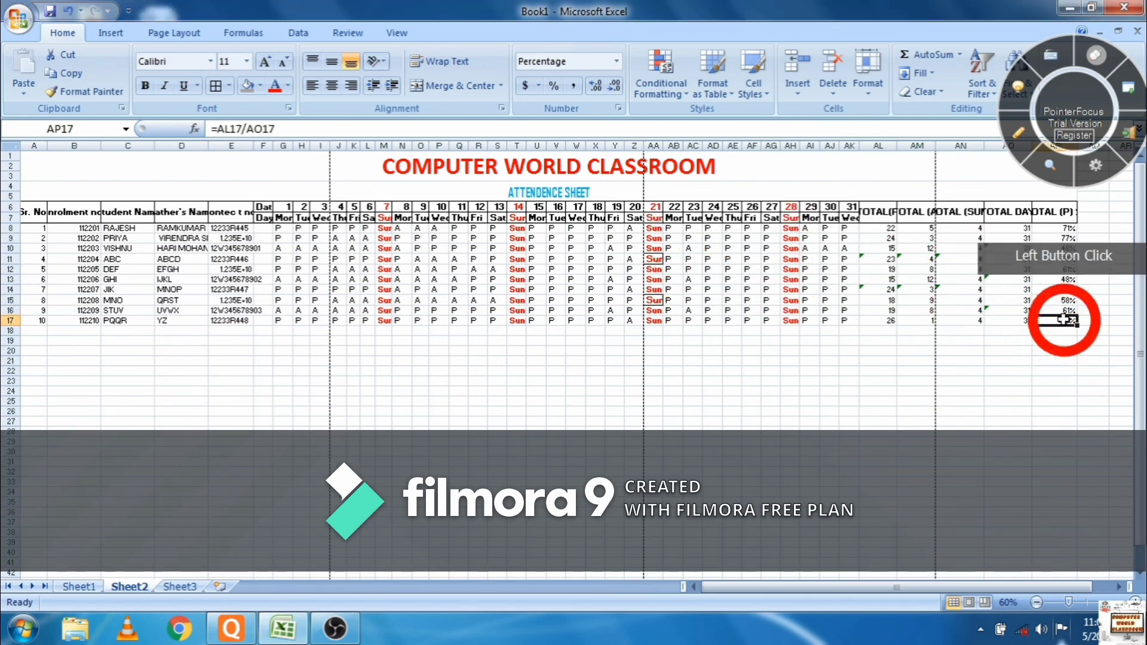
pyautogui.moveTo(1055, 320); pyautogui.dragTo(276, 227)
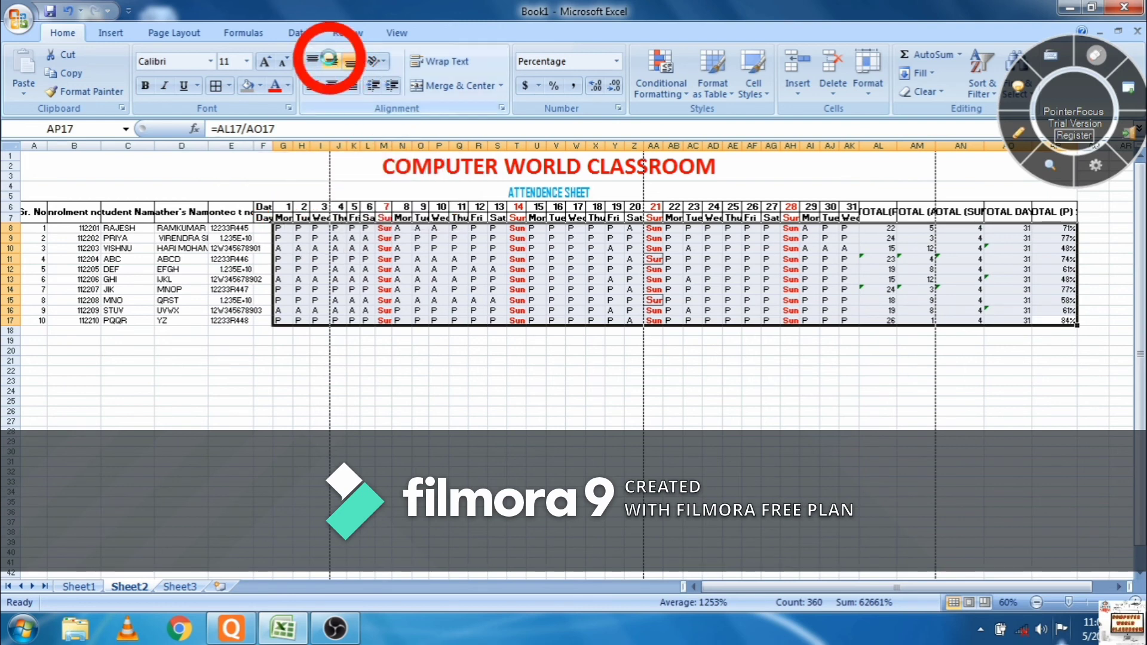
pyautogui.click(331, 85)
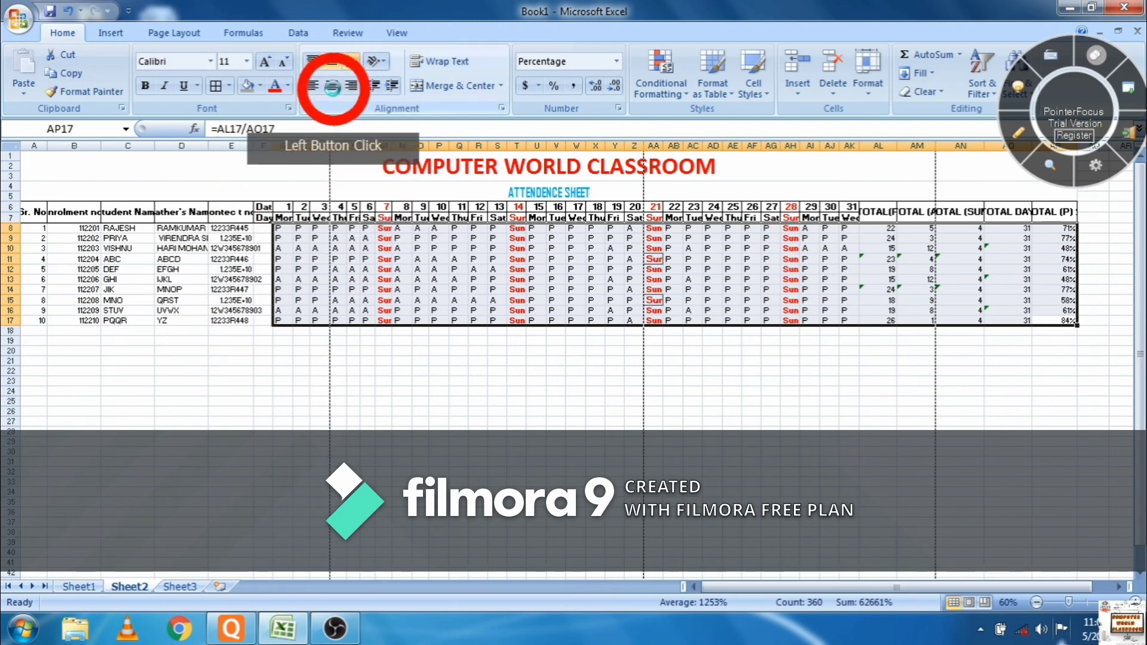
pyautogui.press('Return')
pyautogui.click(333, 87)
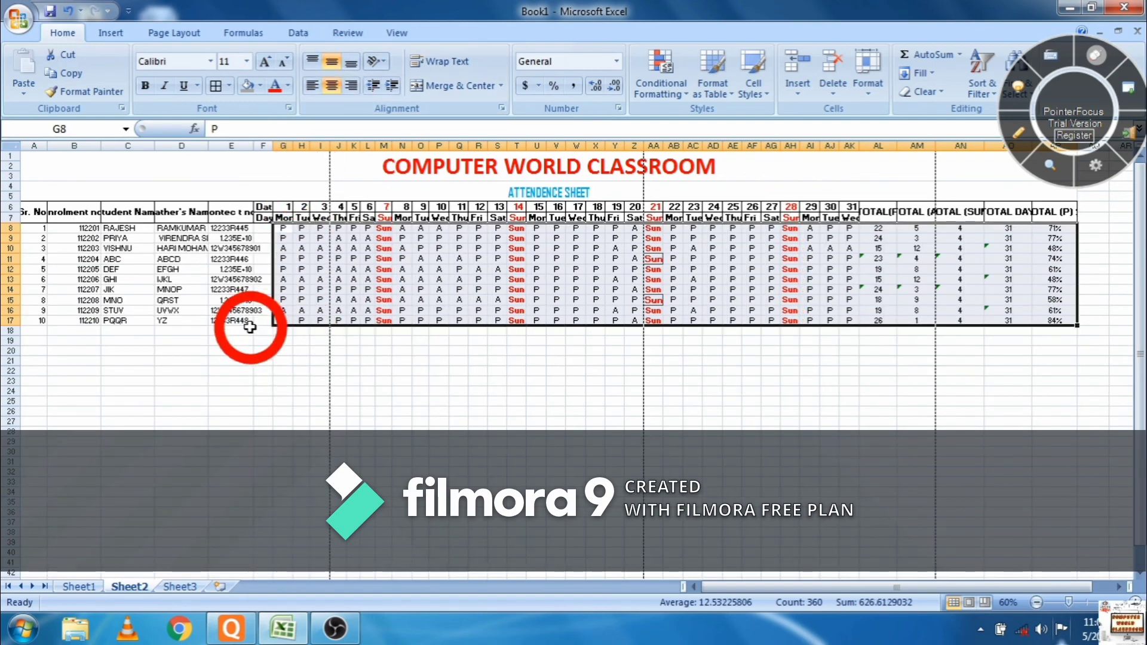
# - Vertically centre the contact numbers in E8:E18
pyautogui.moveTo(247, 321); pyautogui.dragTo(226, 229)
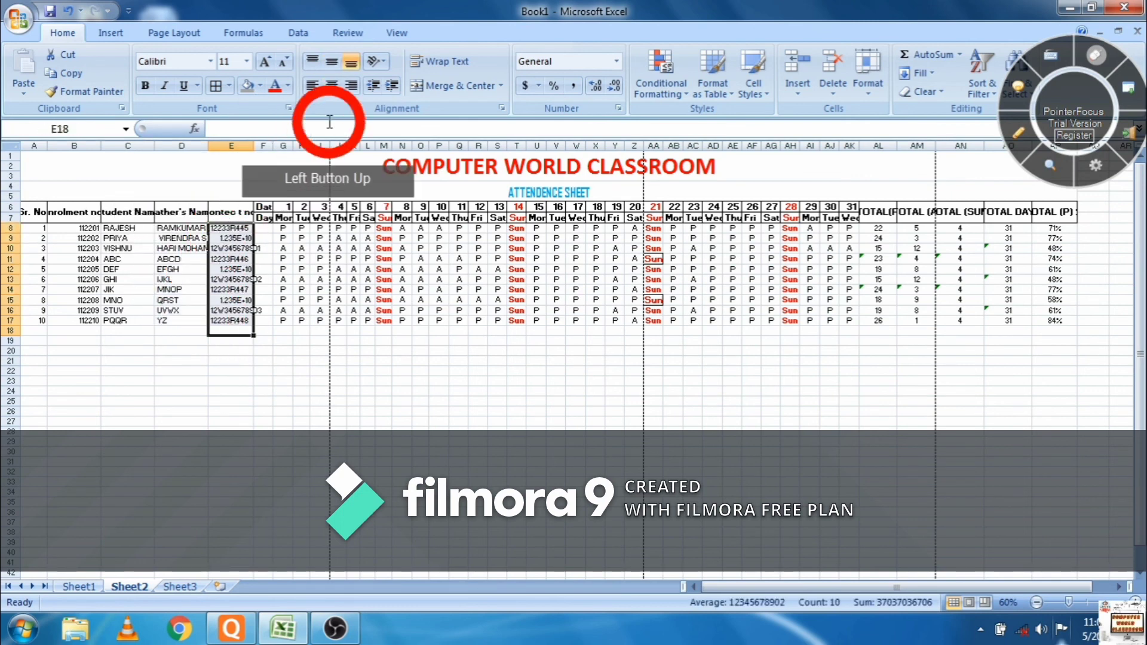
pyautogui.click(313, 64)
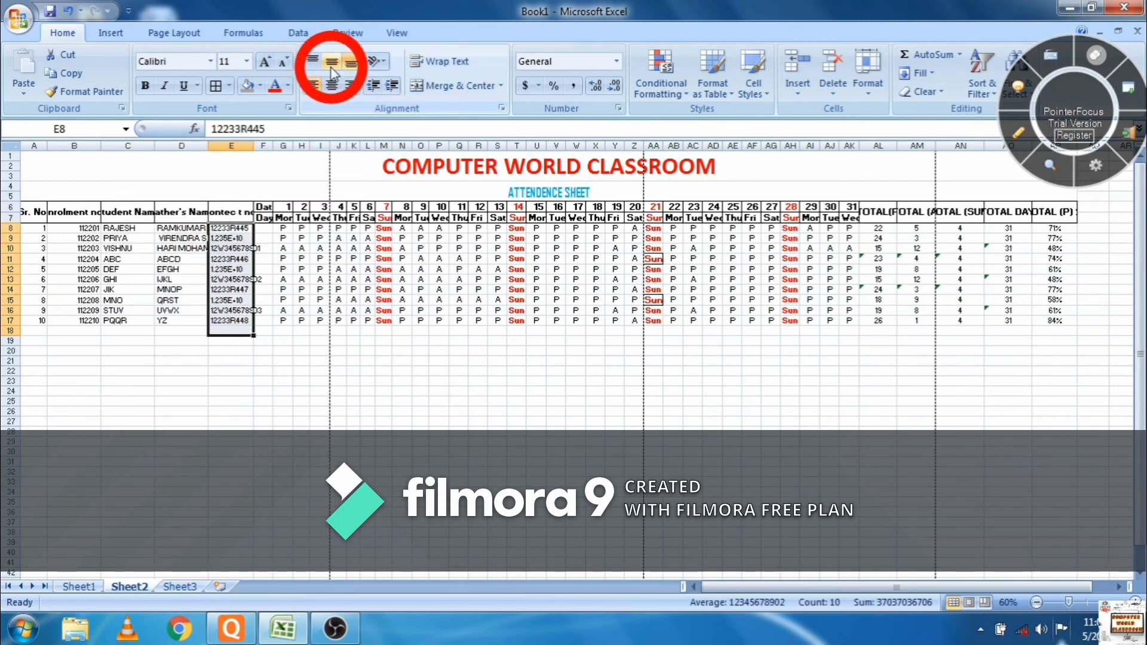
pyautogui.click(332, 61)
pyautogui.click(189, 269)
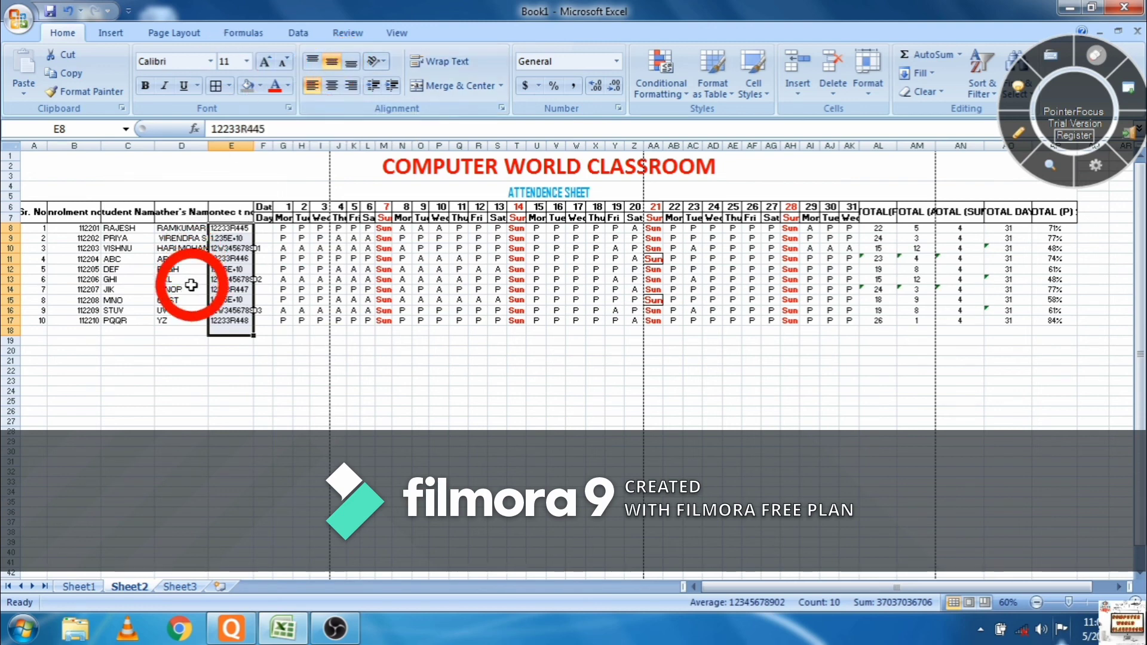
# - Make the student details in A8:D17 vertically centred and left-aligned
pyautogui.click(162, 319)
pyautogui.moveTo(161, 318); pyautogui.dragTo(30, 227)
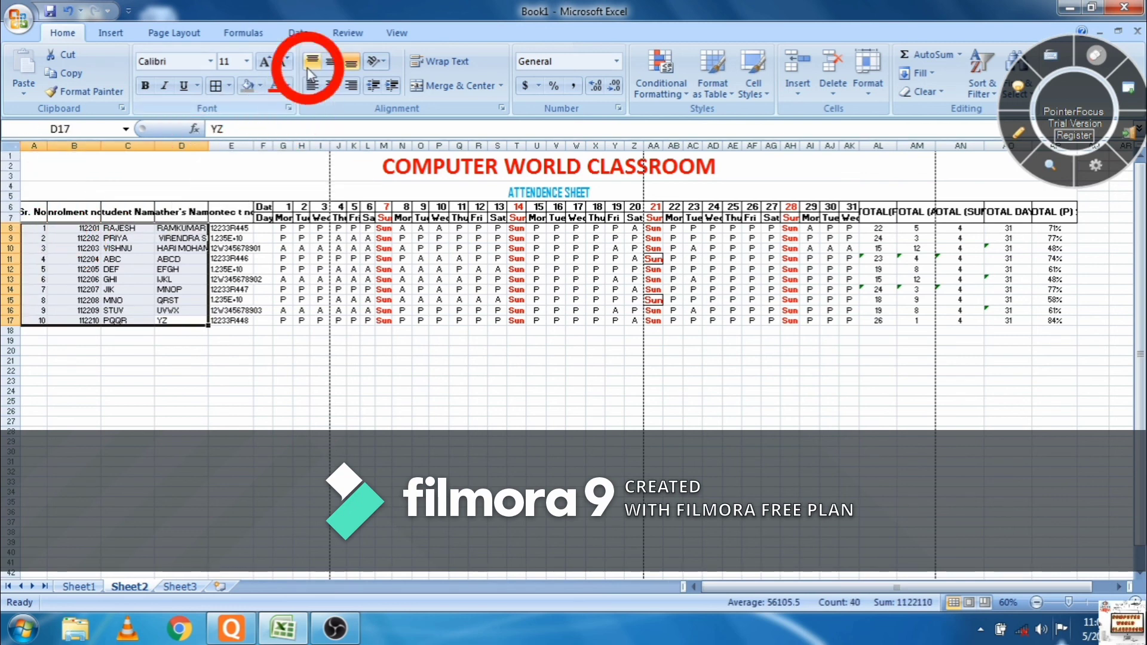
pyautogui.click(331, 63)
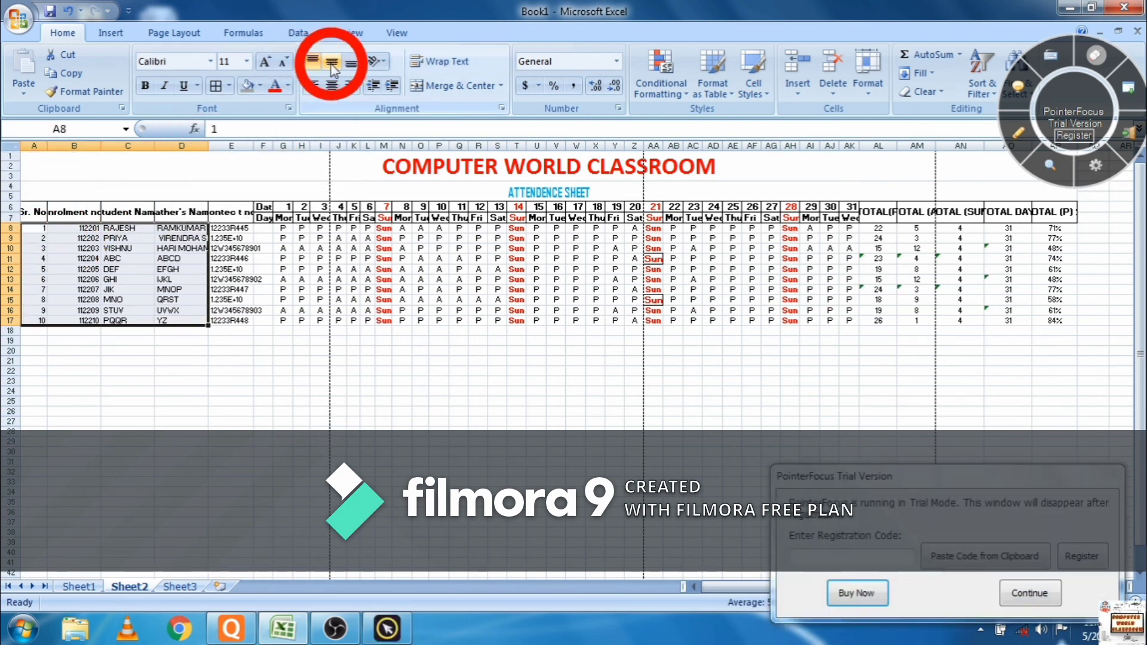
pyautogui.click(331, 63)
pyautogui.click(312, 88)
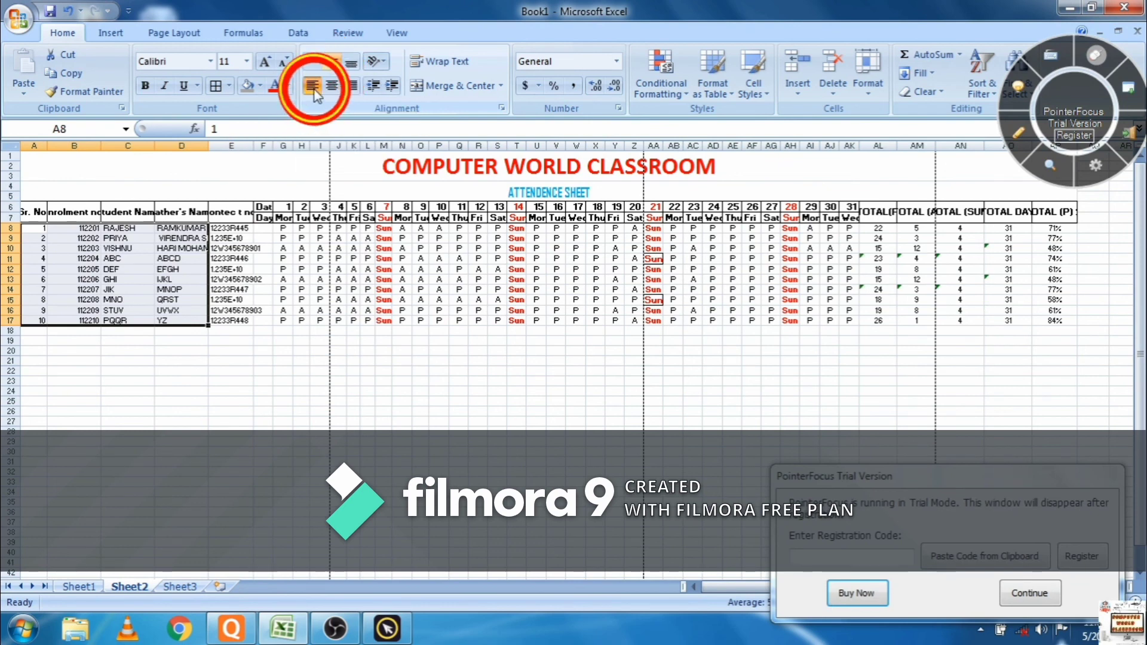
pyautogui.click(312, 88)
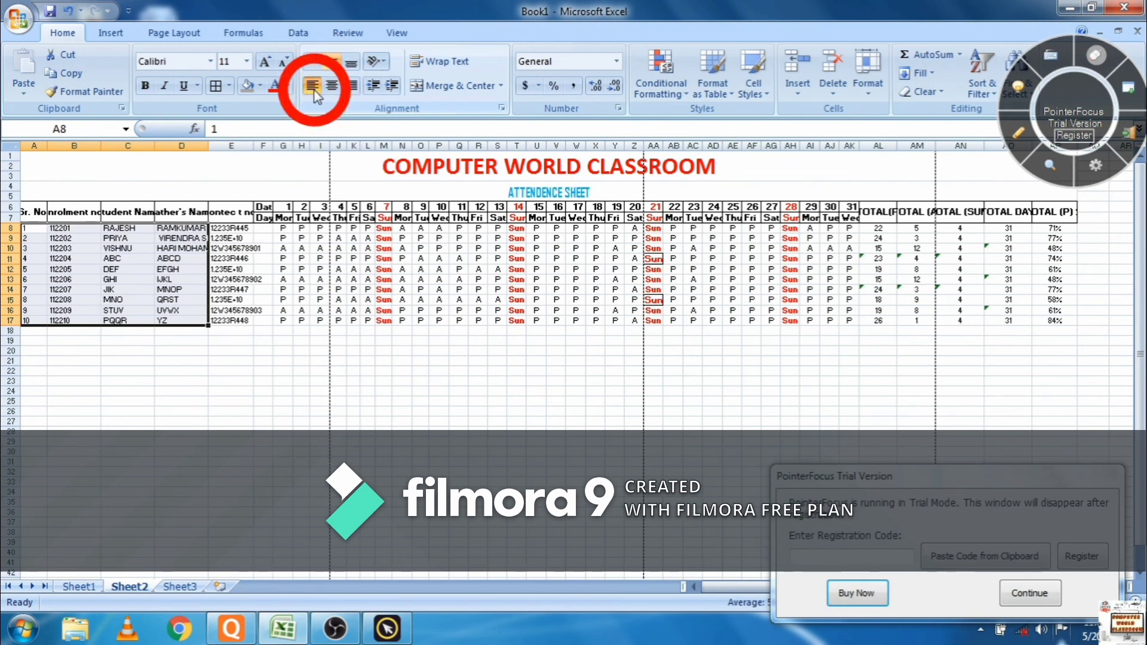
pyautogui.click(459, 451)
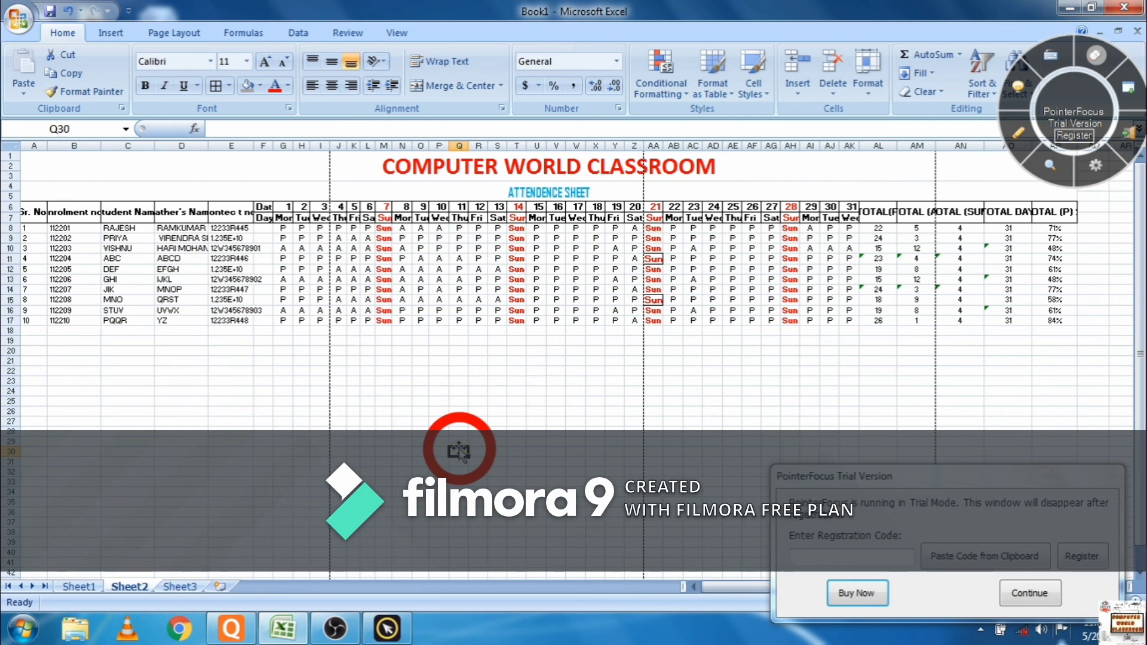
# - Create a Less Than highlight rule with threshold 60 using Light Red Fill with Dark Red Text
pyautogui.click(668, 92)
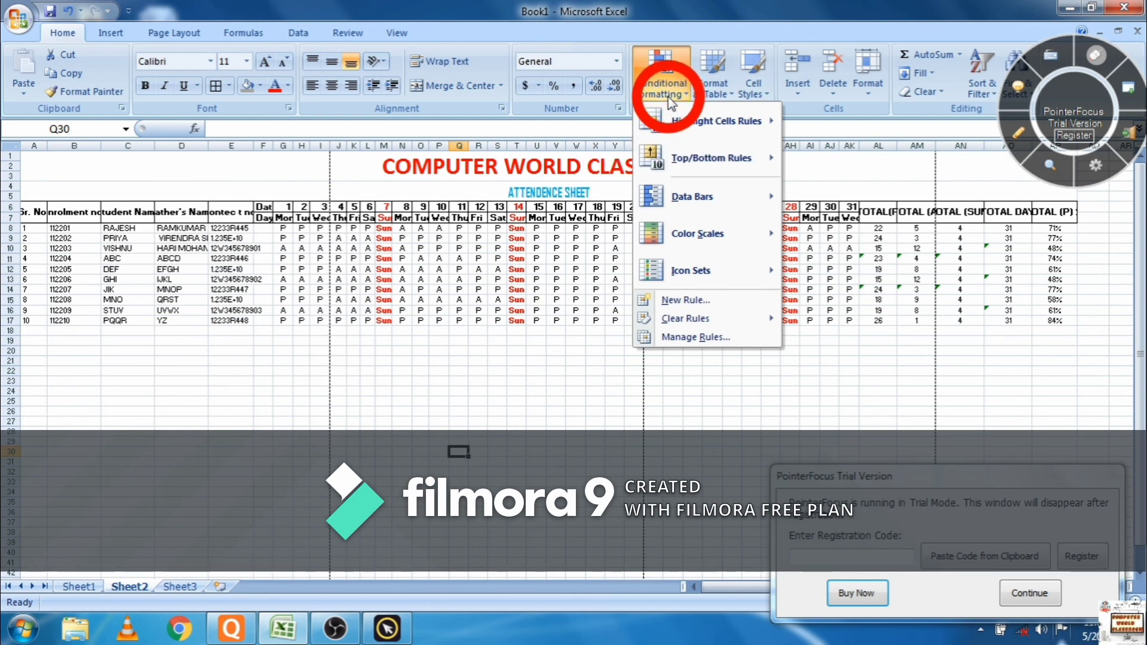
pyautogui.moveTo(682, 169)
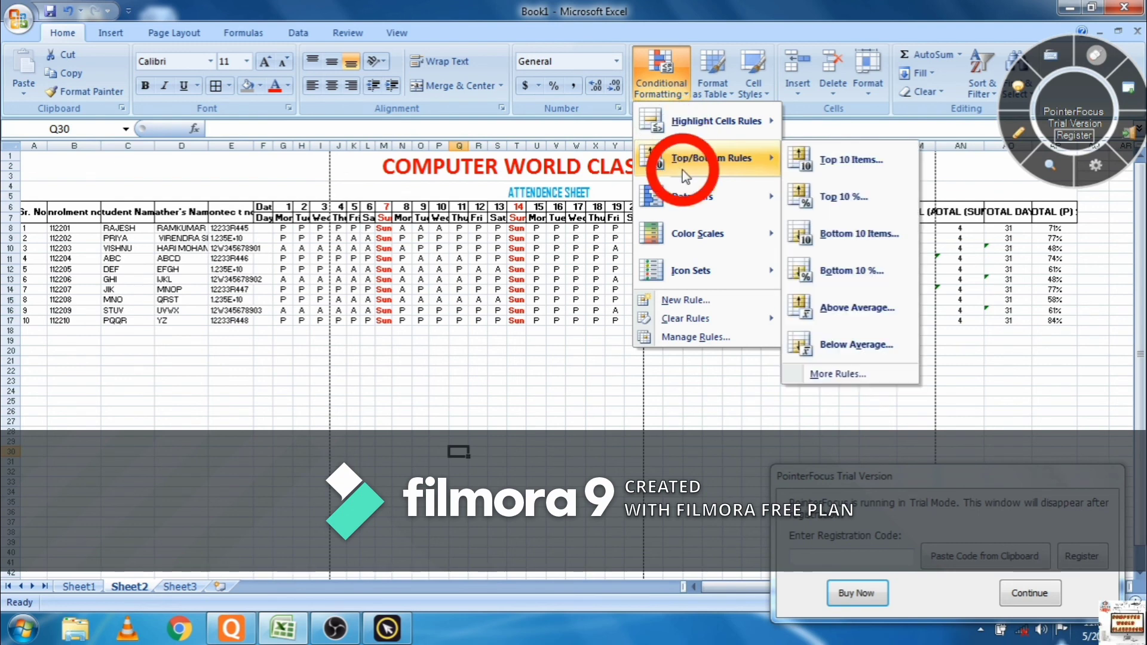
pyautogui.moveTo(734, 138)
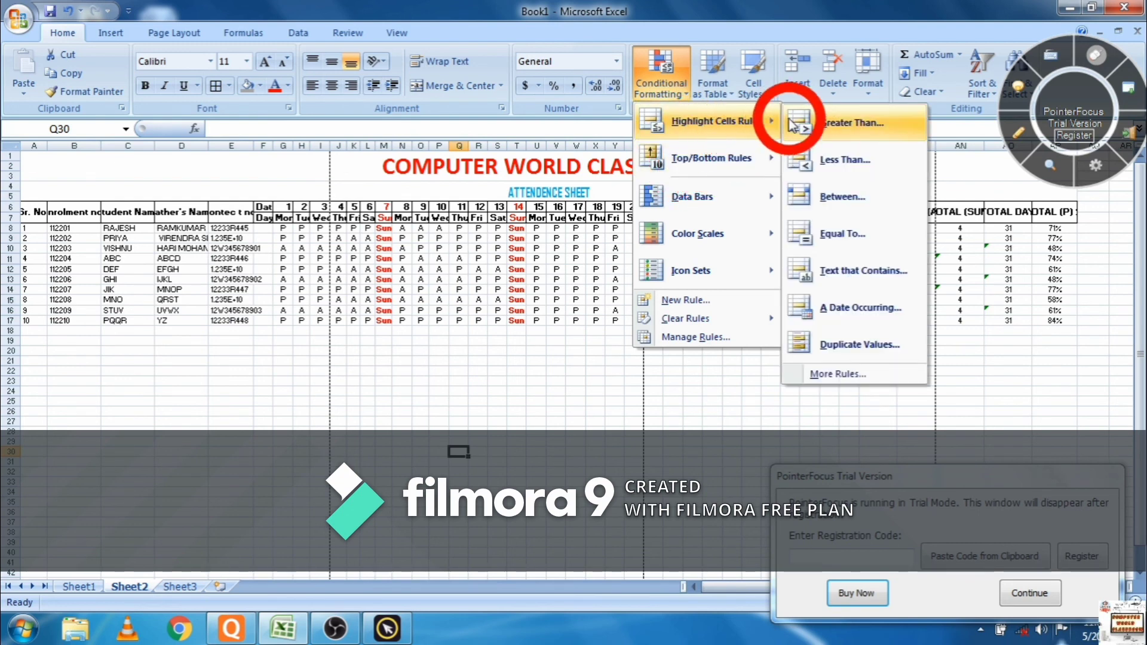
pyautogui.click(806, 171)
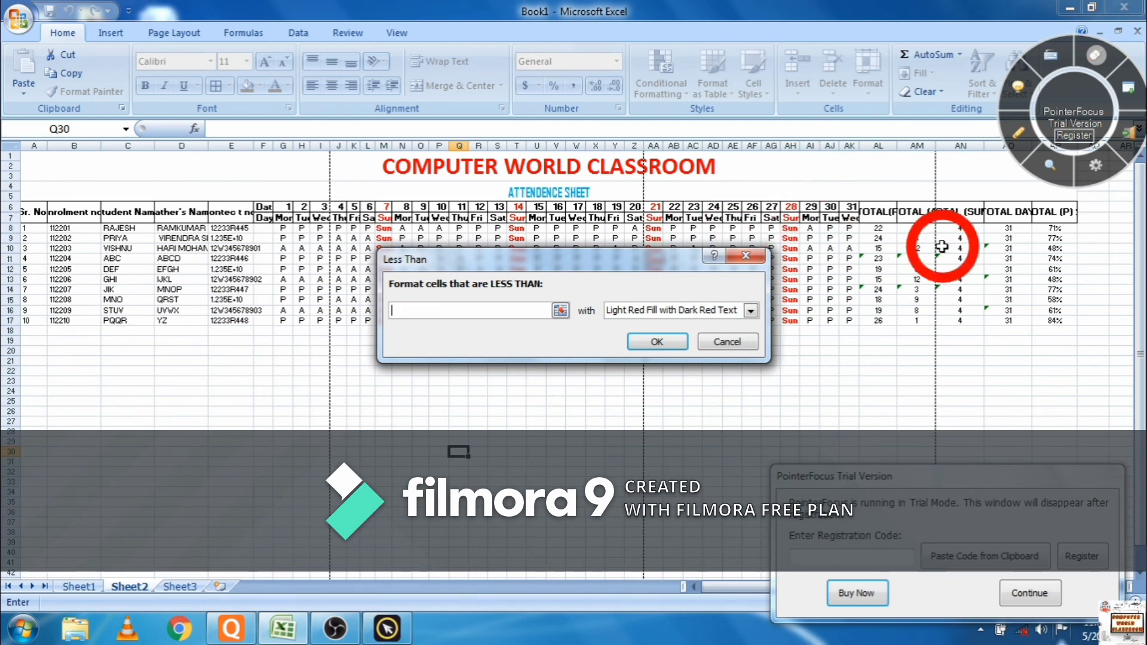
pyautogui.click(1038, 230)
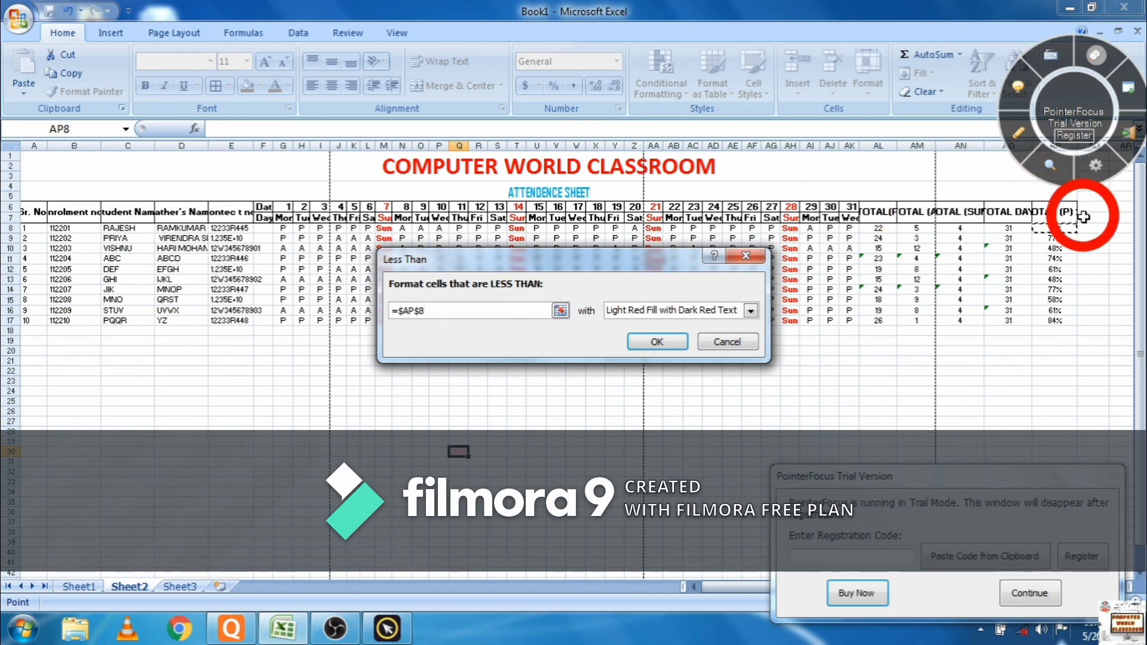
pyautogui.click(1066, 249)
pyautogui.moveTo(1067, 248); pyautogui.dragTo(1054, 323)
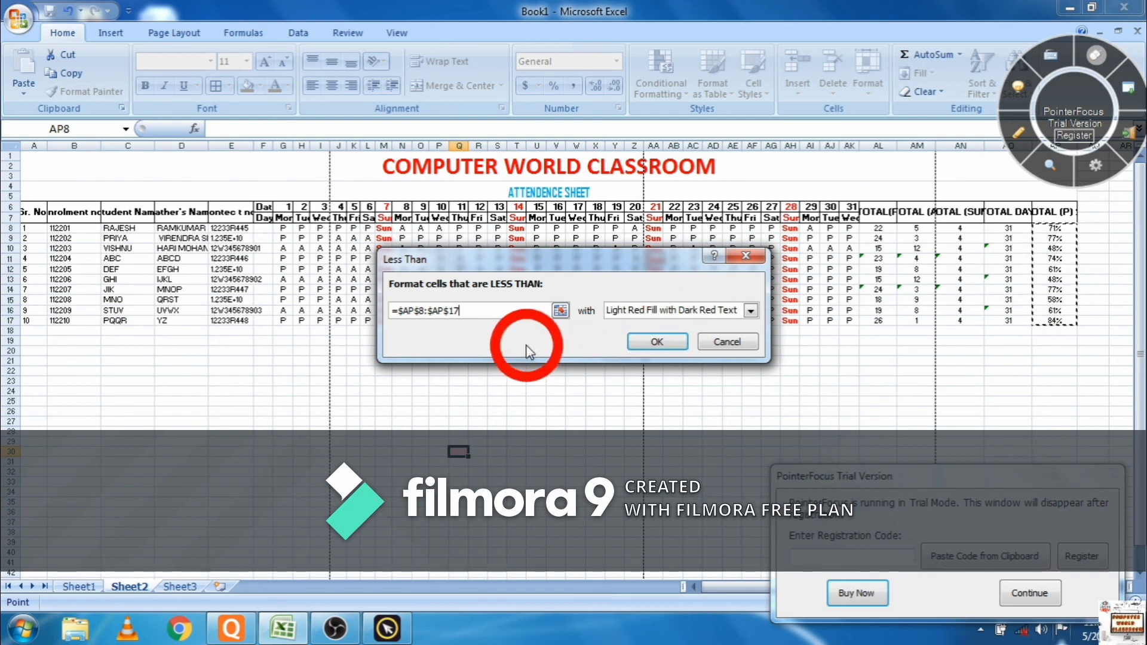
pyautogui.click(530, 316)
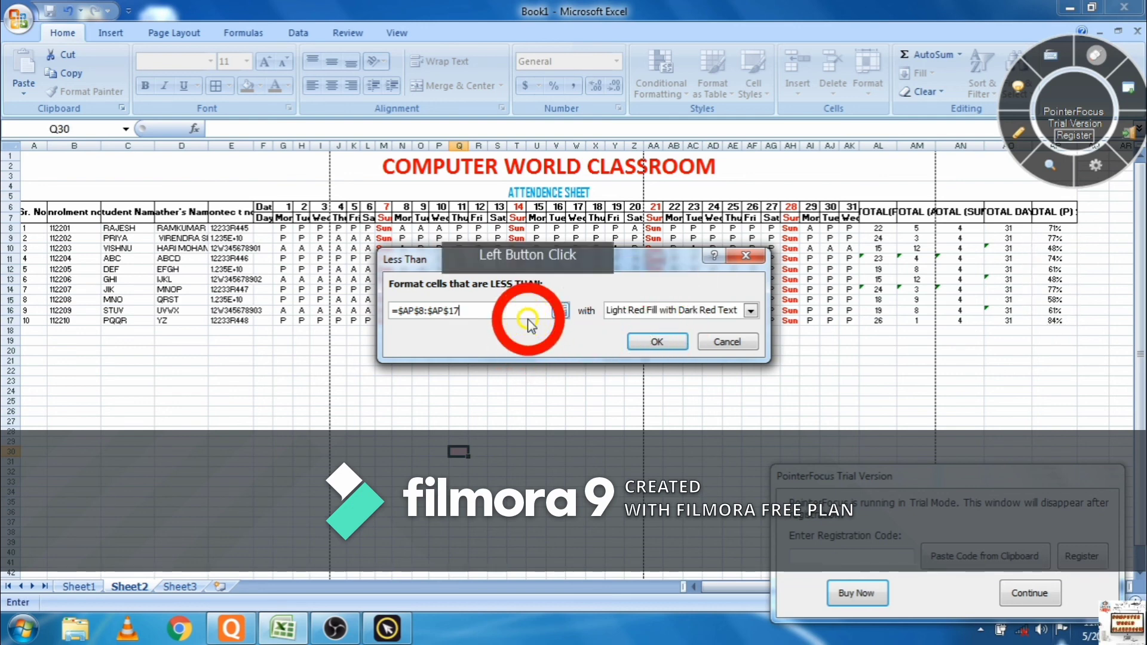
pyautogui.press('BackSpace')
pyautogui.press('BackSpace')
pyautogui.press('BackSpace')
pyautogui.press('BackSpace')
pyautogui.press('BackSpace')
pyautogui.press('BackSpace')
pyautogui.press('BackSpace')
pyautogui.press('BackSpace')
pyautogui.press('BackSpace')
pyautogui.press('BackSpace')
pyautogui.press('BackSpace')
pyautogui.press('BackSpace')
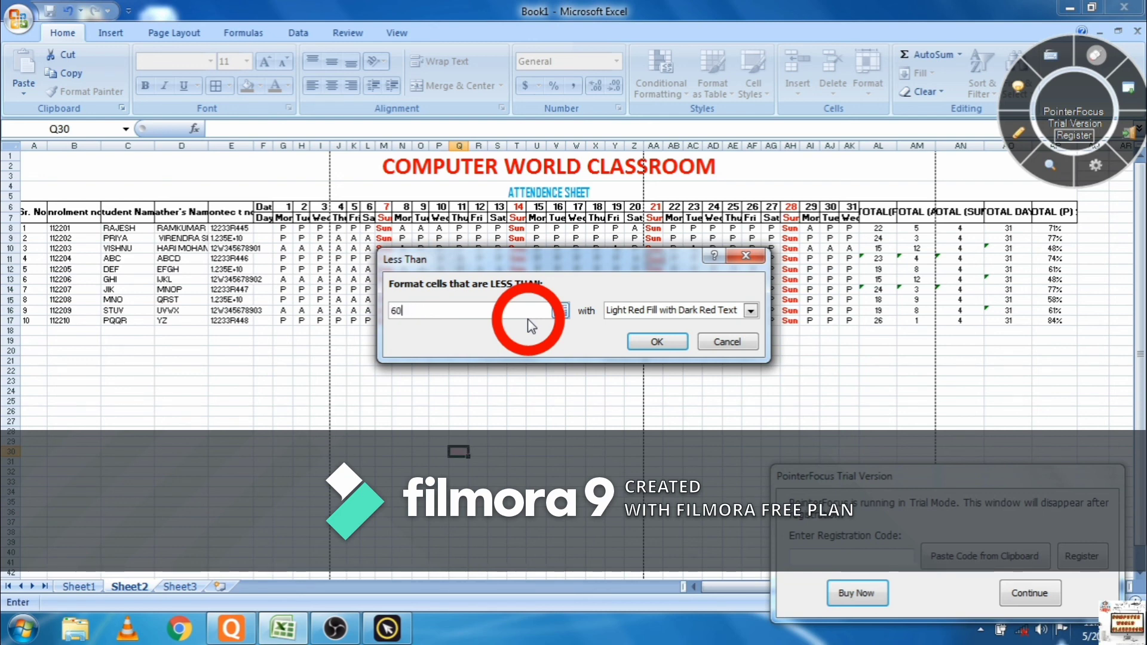
pyautogui.click(750, 311)
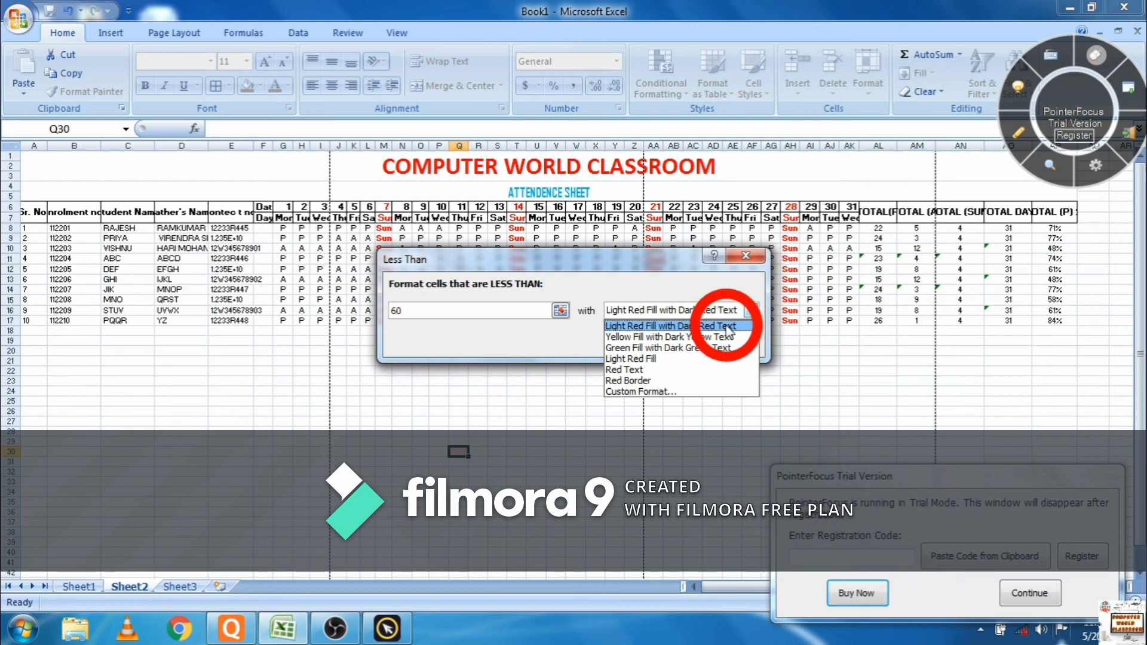
pyautogui.click(728, 327)
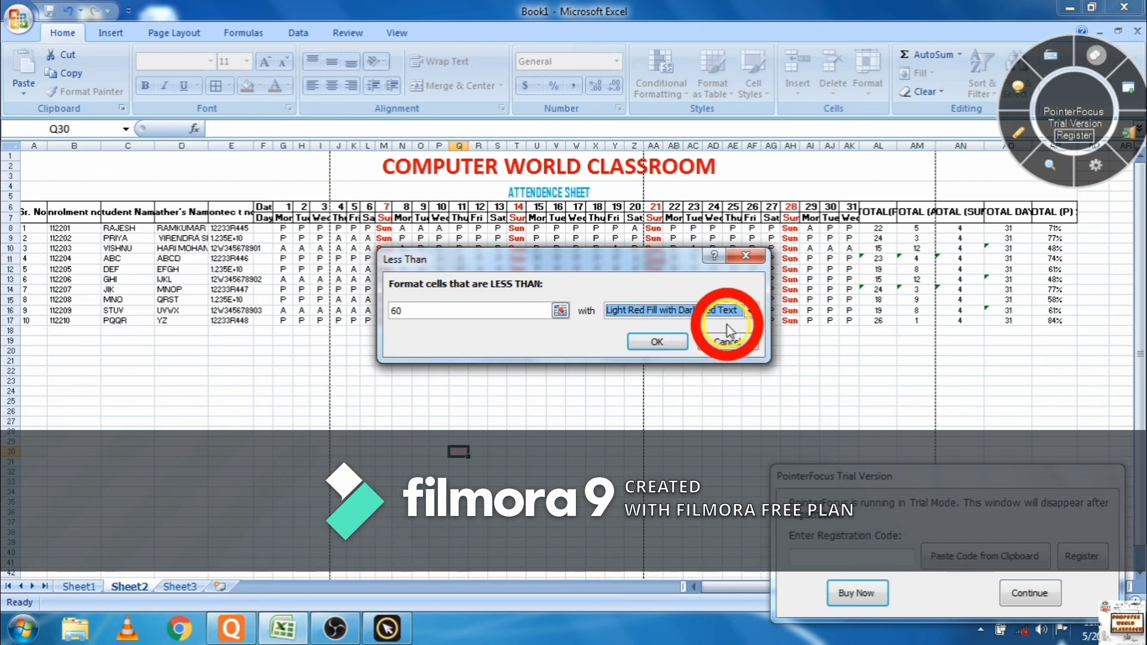
pyautogui.click(683, 343)
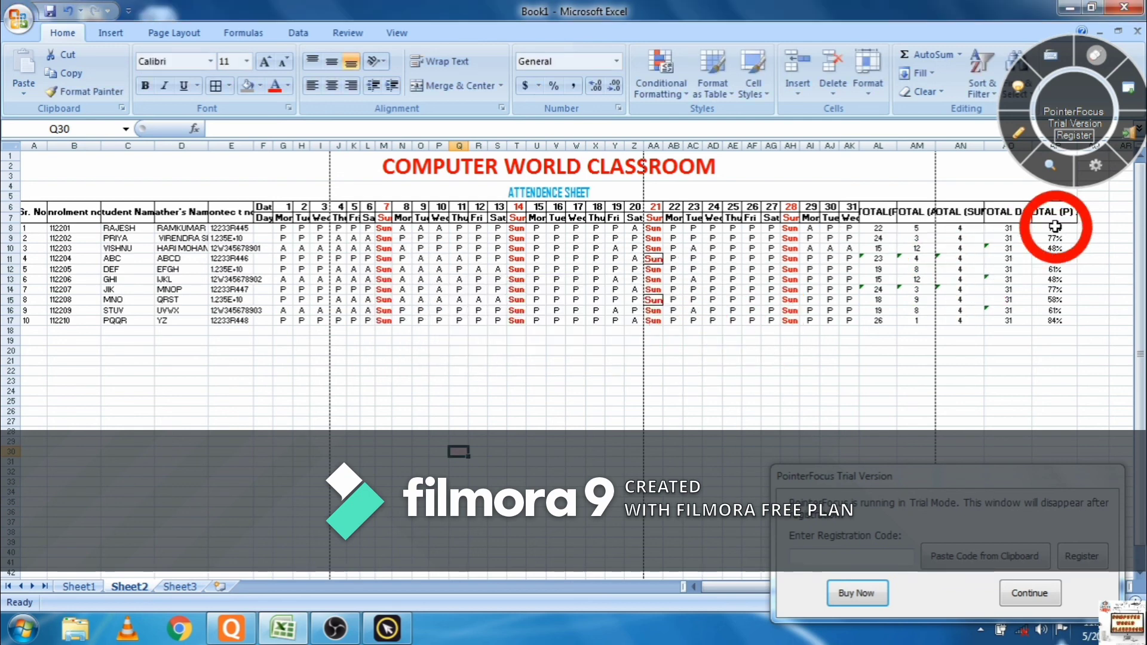
# - Highlight percentages in AP8:AP17 below 60% with a Less Than rule
pyautogui.moveTo(1054, 230); pyautogui.dragTo(1049, 321)
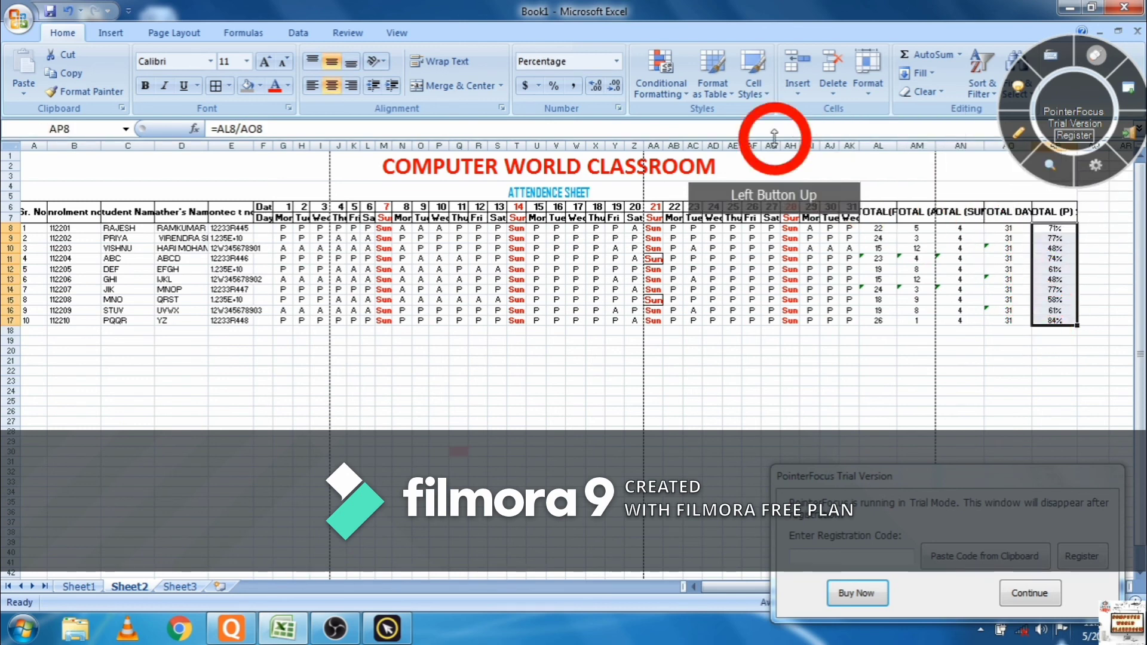
pyautogui.click(638, 91)
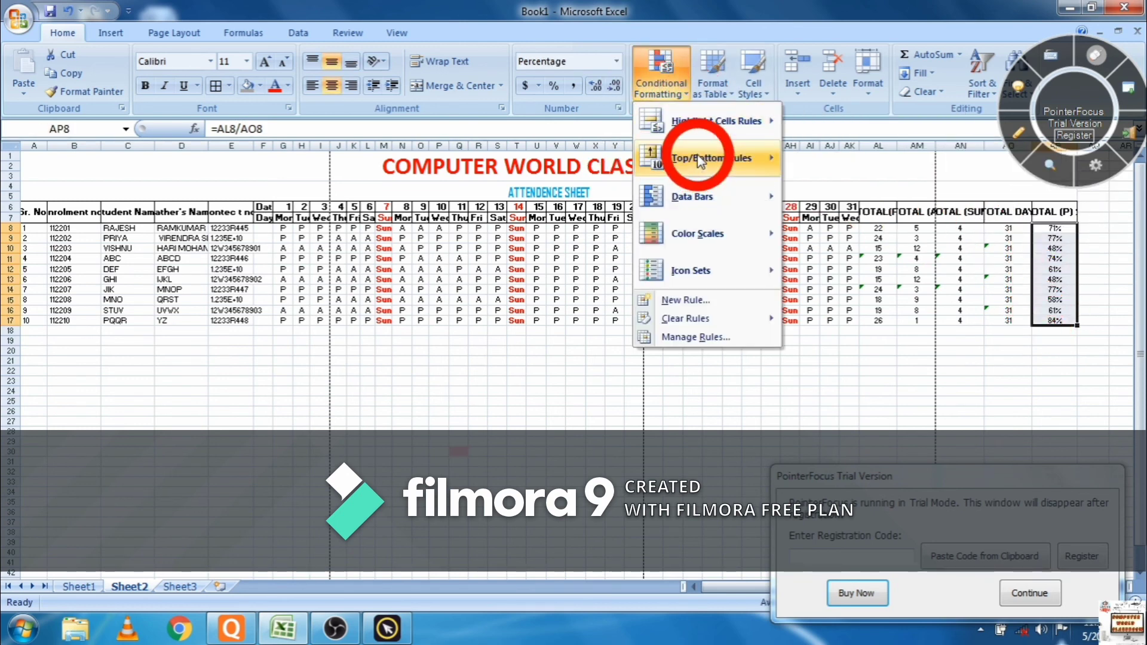
pyautogui.moveTo(728, 124)
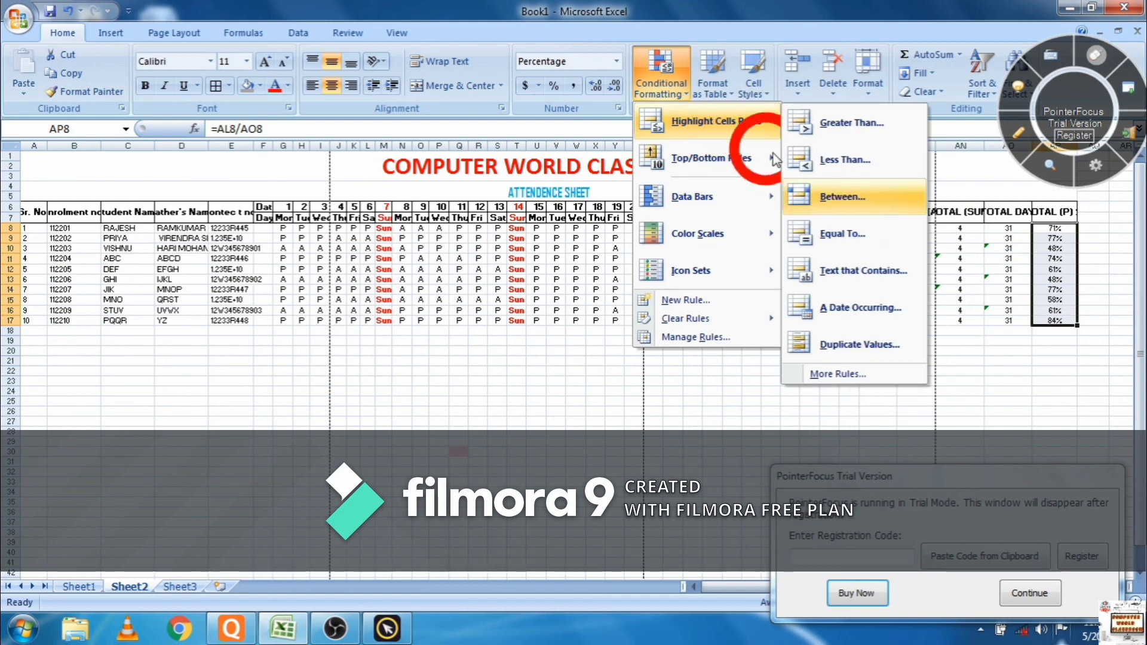
pyautogui.click(840, 172)
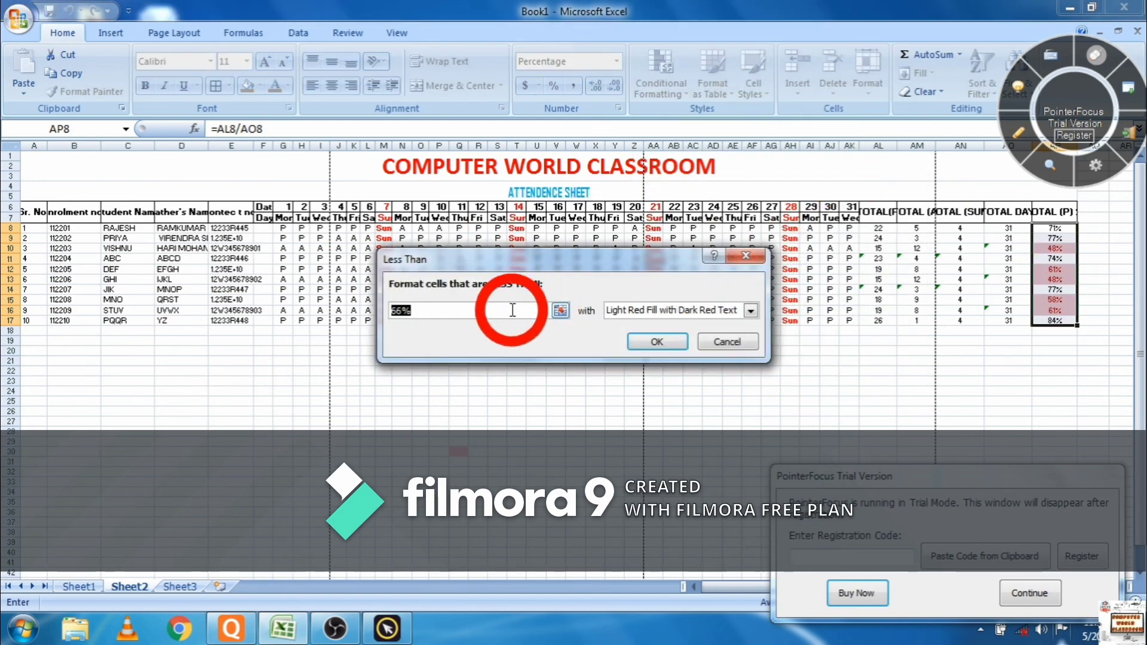
pyautogui.click(512, 310)
pyautogui.press('BackSpace')
pyautogui.press('BackSpace')
pyautogui.press('BackSpace')
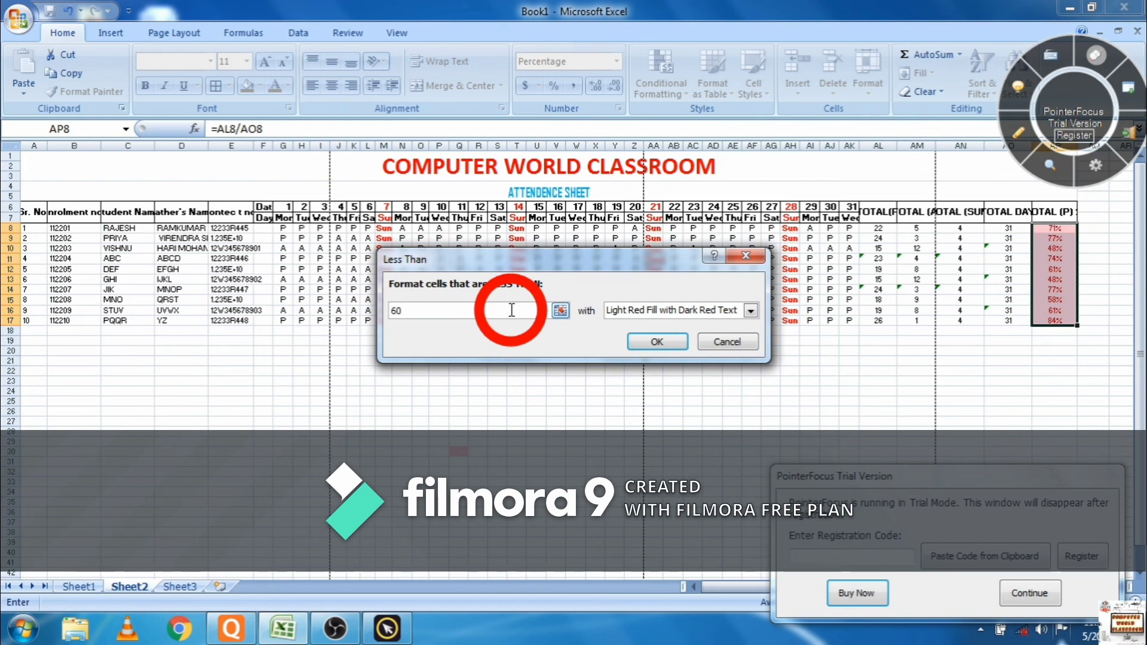
pyautogui.write('60%')
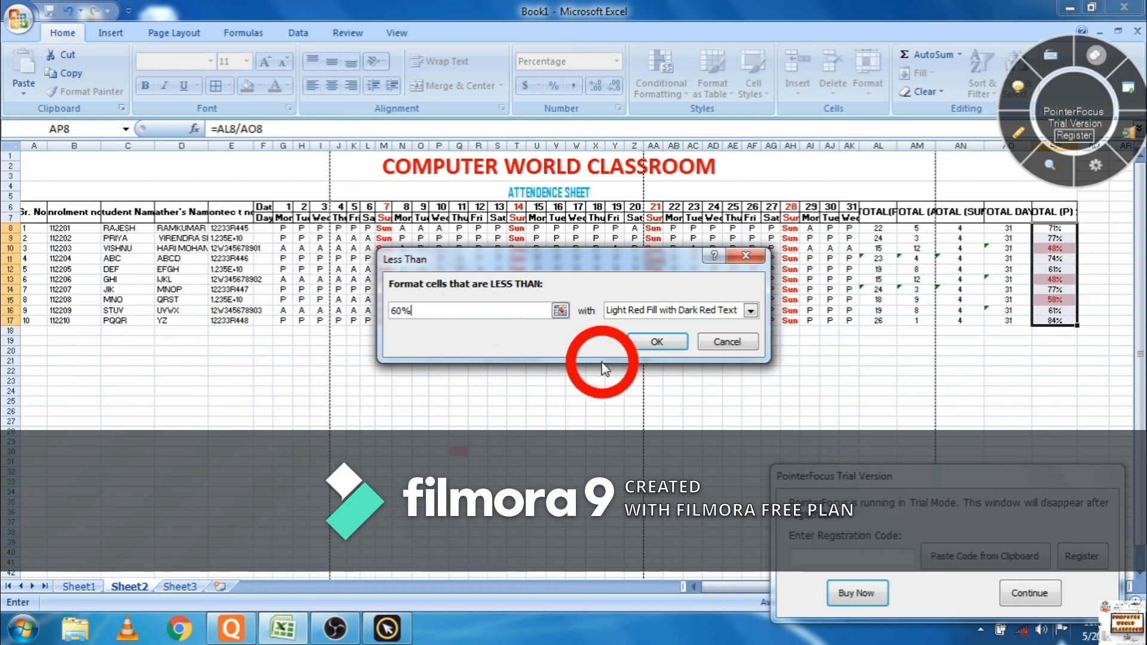
pyautogui.click(672, 344)
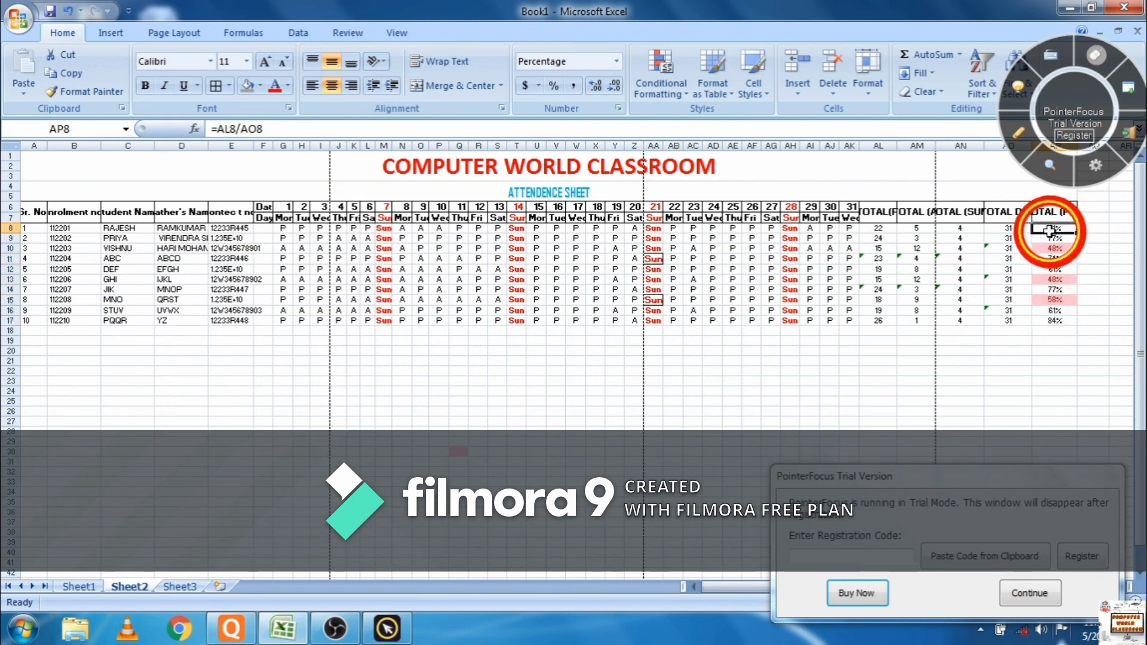
# - Start a Greater Than rule on AP8:AP17 with a 70% threshold and open its style list
pyautogui.moveTo(1051, 228); pyautogui.dragTo(1048, 321)
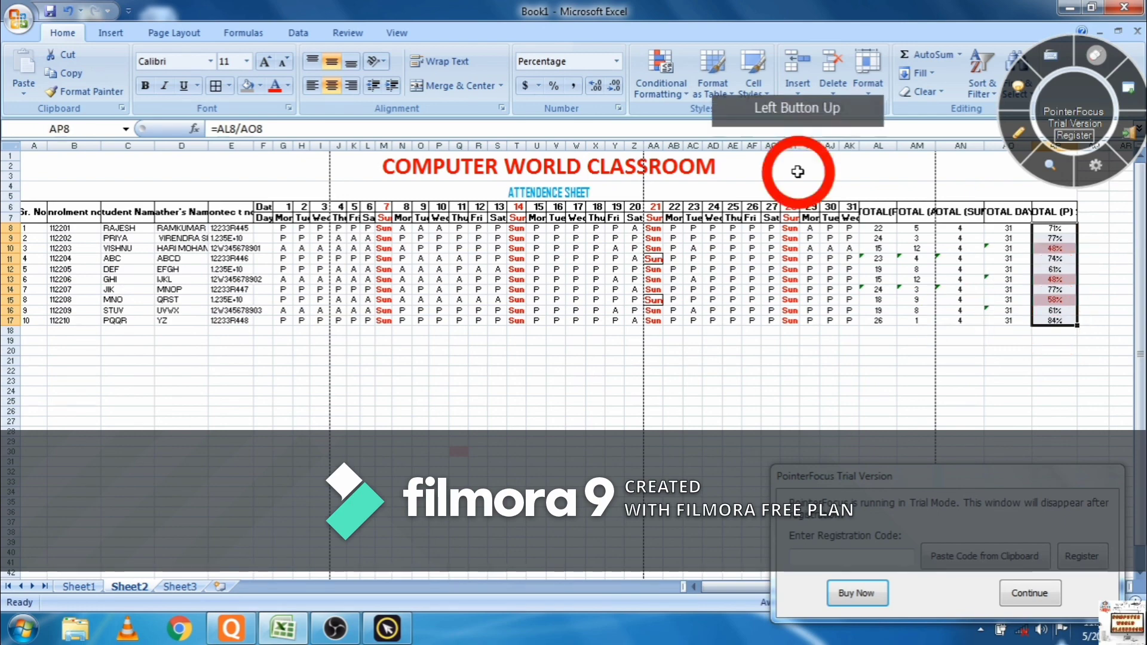
pyautogui.click(668, 79)
pyautogui.click(666, 123)
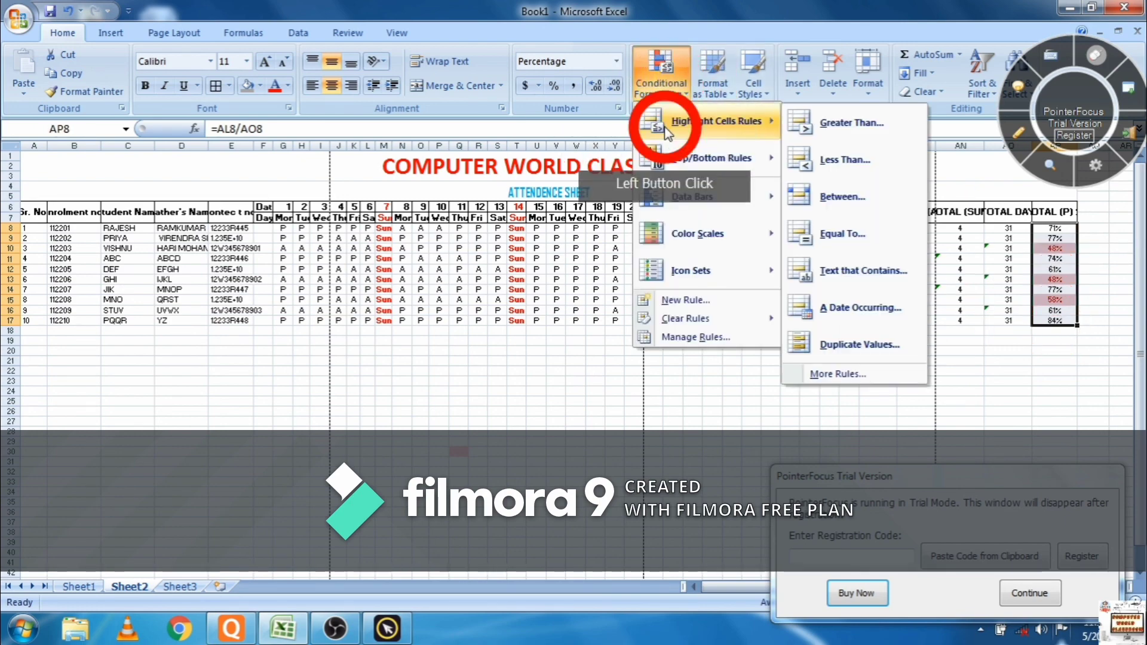
pyautogui.click(797, 129)
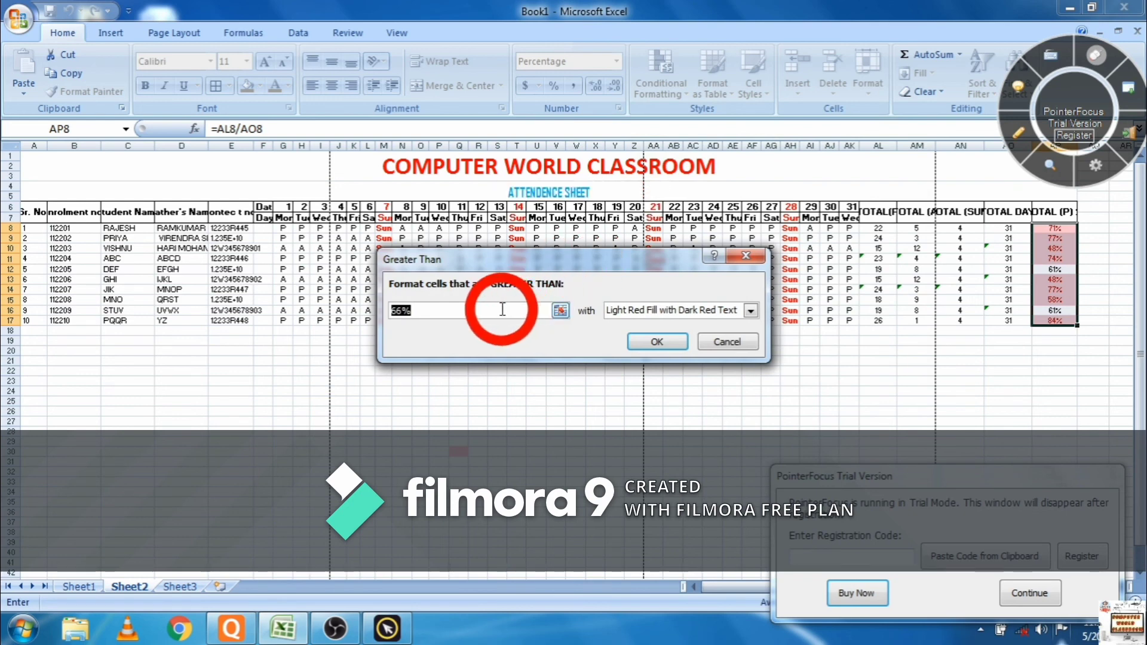
pyautogui.click(402, 312)
pyautogui.press('BackSpace')
pyautogui.press('BackSpace')
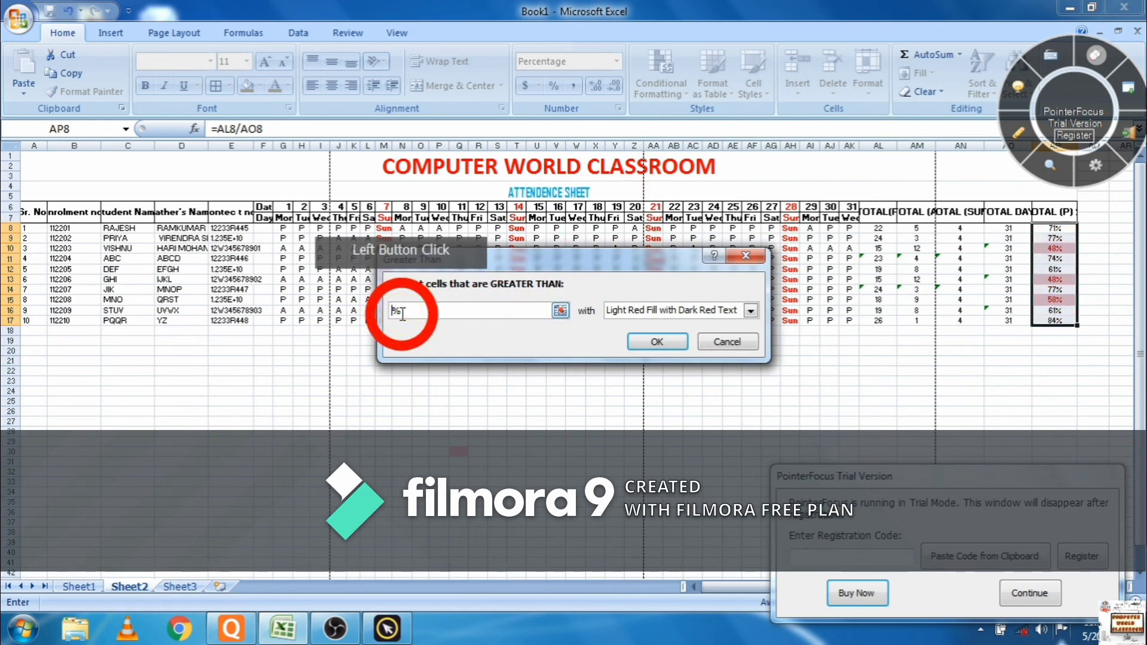
pyautogui.write('70')
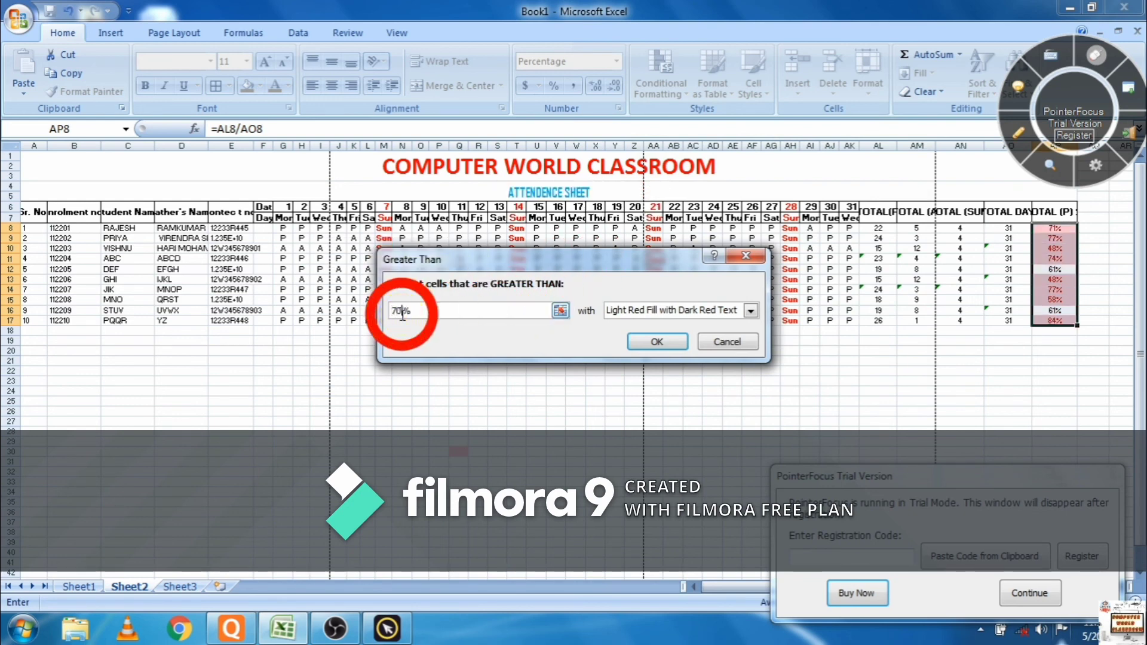
pyautogui.click(750, 310)
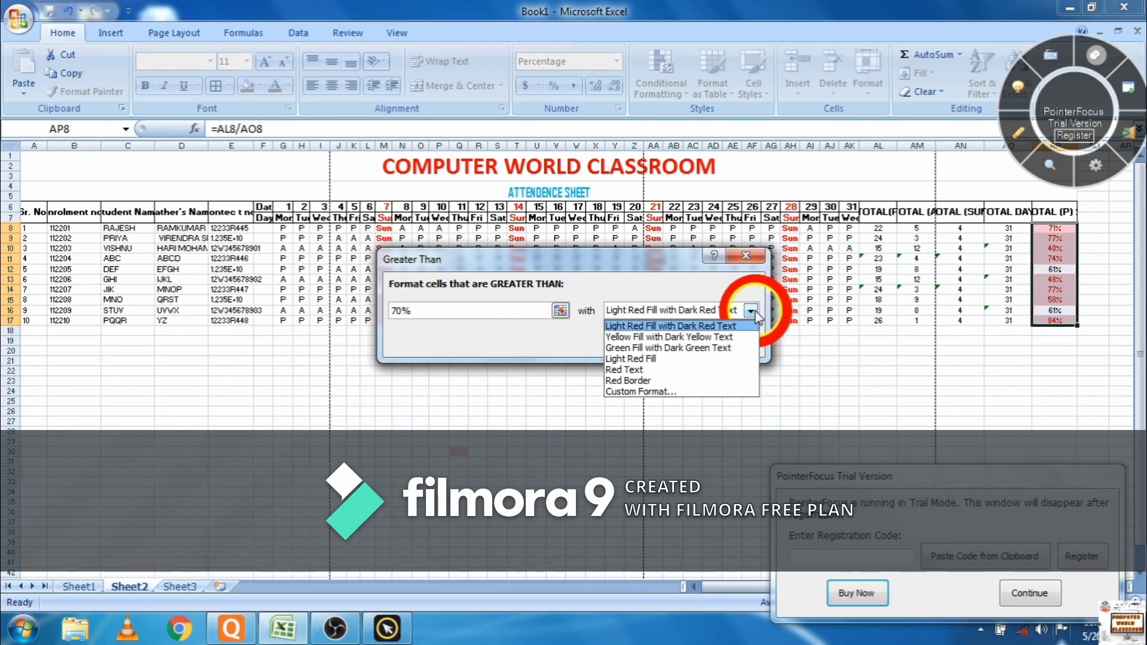